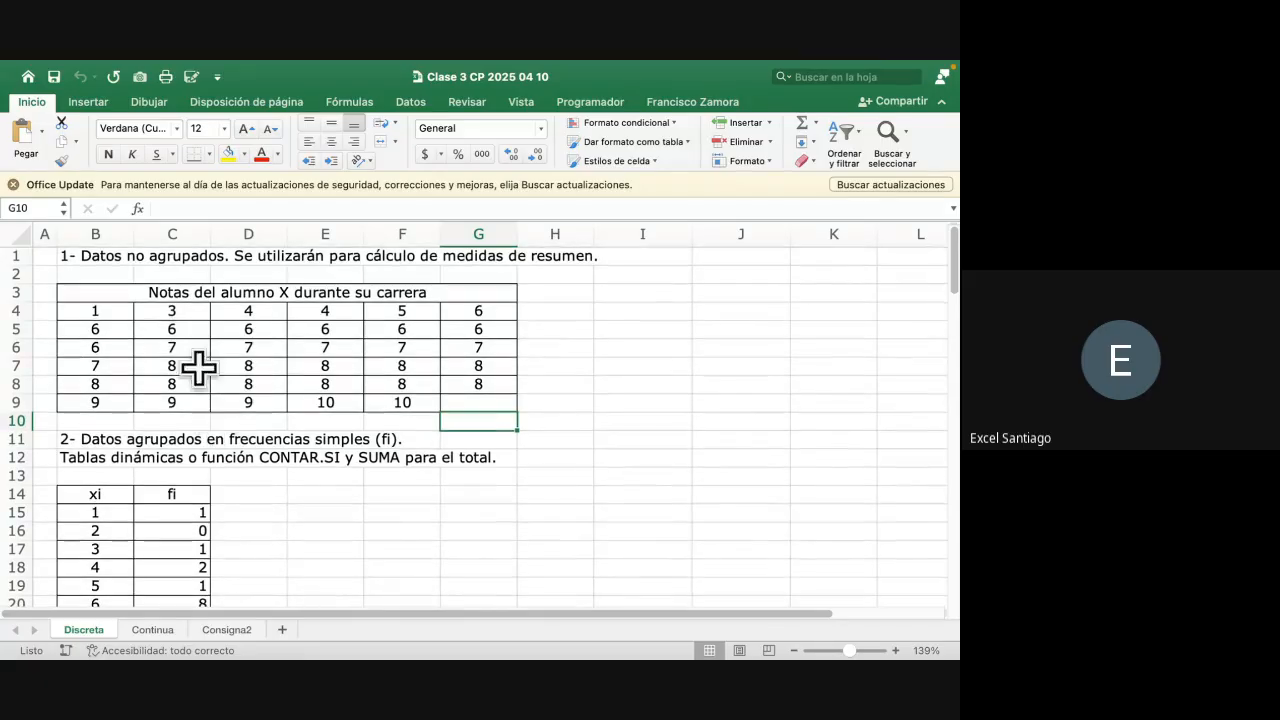
# Review the ungrouped grades in B4:G9 and the xi/fi simple frequency table below them
pyautogui.click(94, 255)
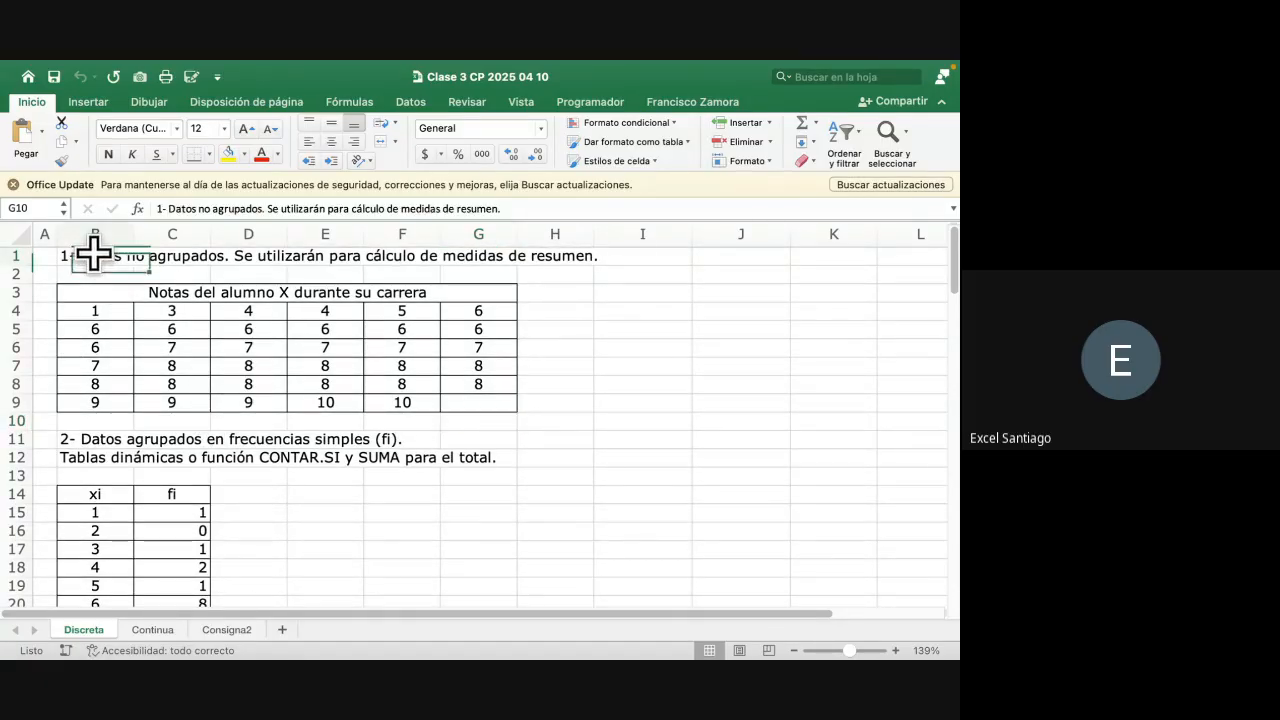
pyautogui.click(280, 292)
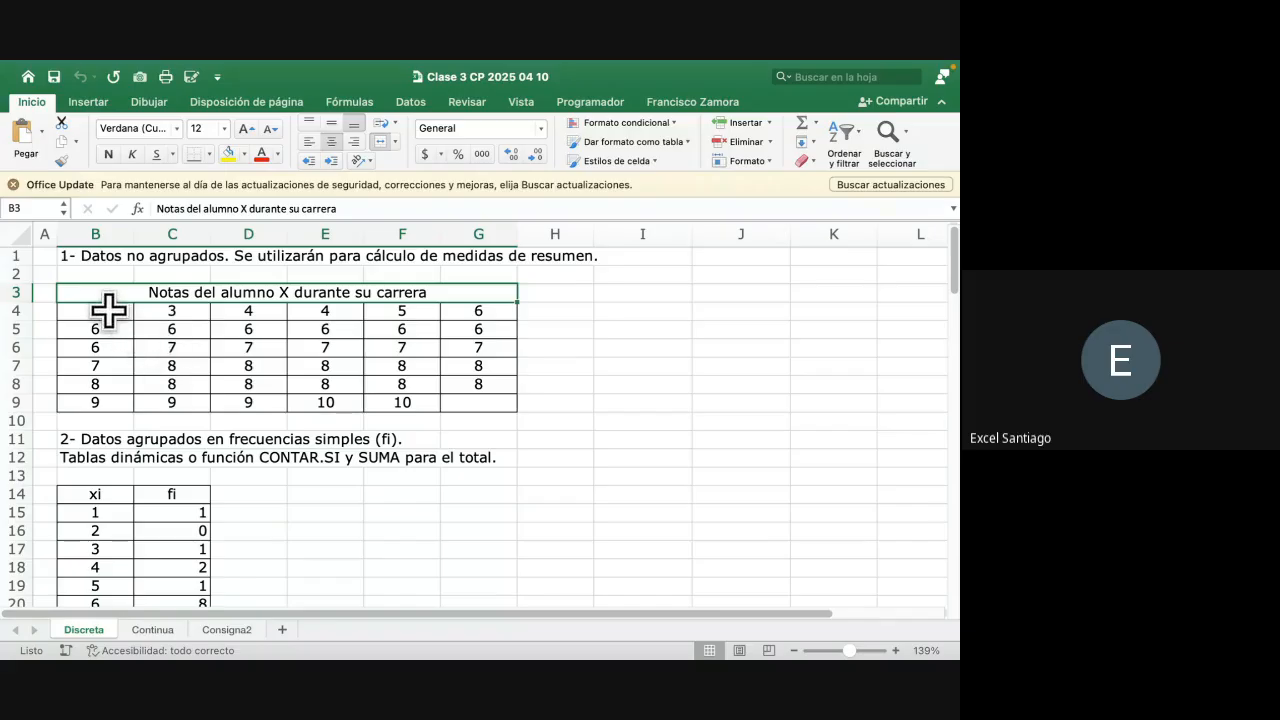
pyautogui.moveTo(107, 310); pyautogui.dragTo(450, 402)
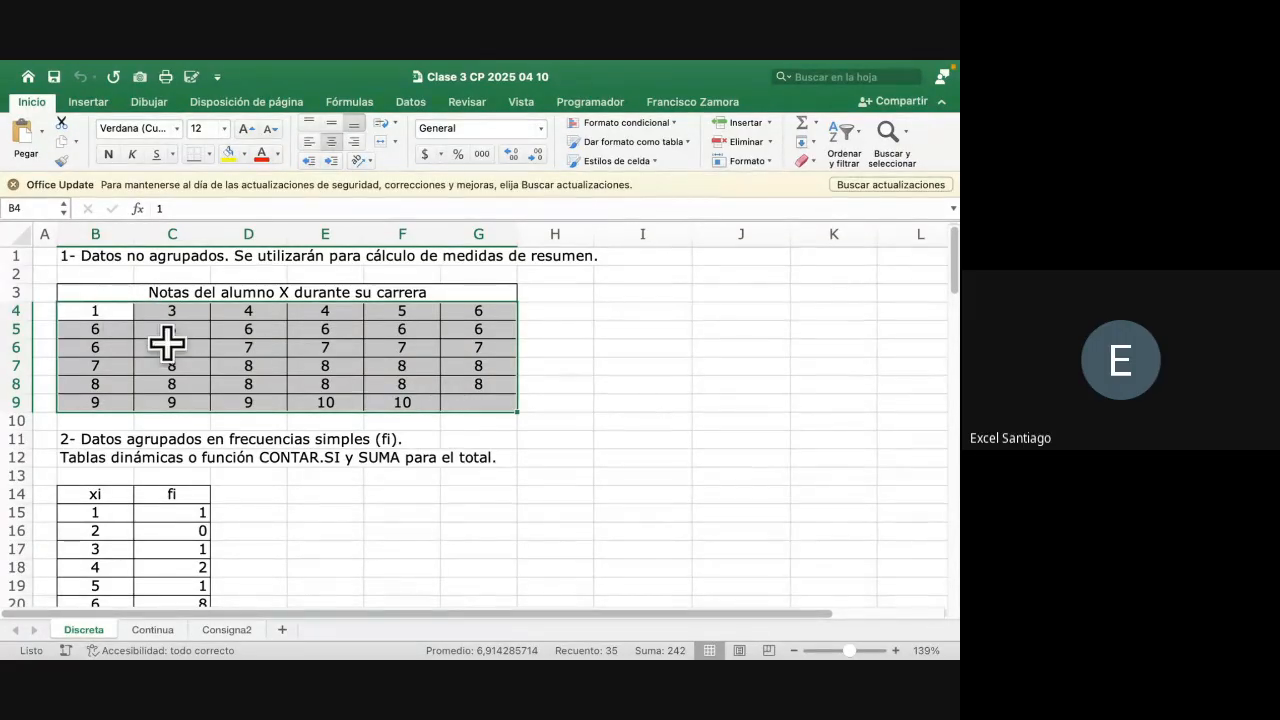
pyautogui.scroll(-3, 167, 343)
pyautogui.scroll(-1, 166, 334)
pyautogui.moveTo(95, 372); pyautogui.dragTo(198, 556)
pyautogui.scroll(4, 214, 354)
pyautogui.moveTo(154, 290); pyautogui.dragTo(177, 591)
pyautogui.scroll(-3, 175, 401)
pyautogui.click(114, 408)
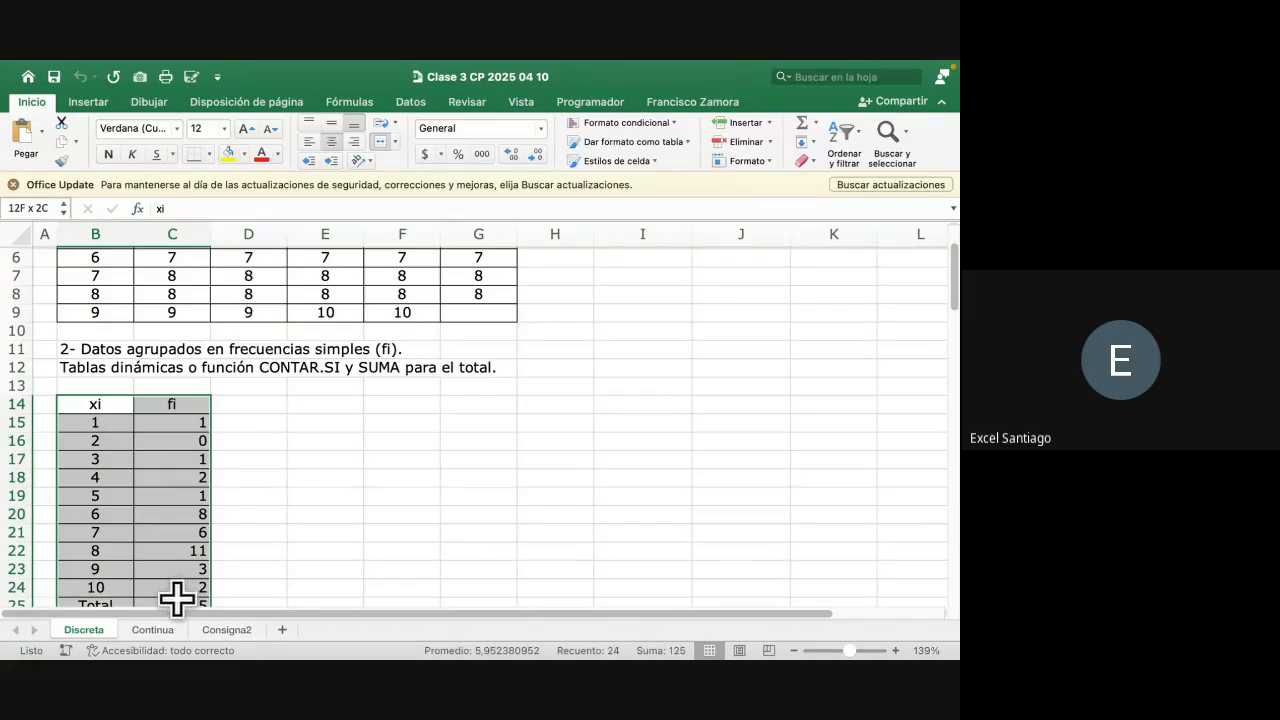
pyautogui.click(316, 402)
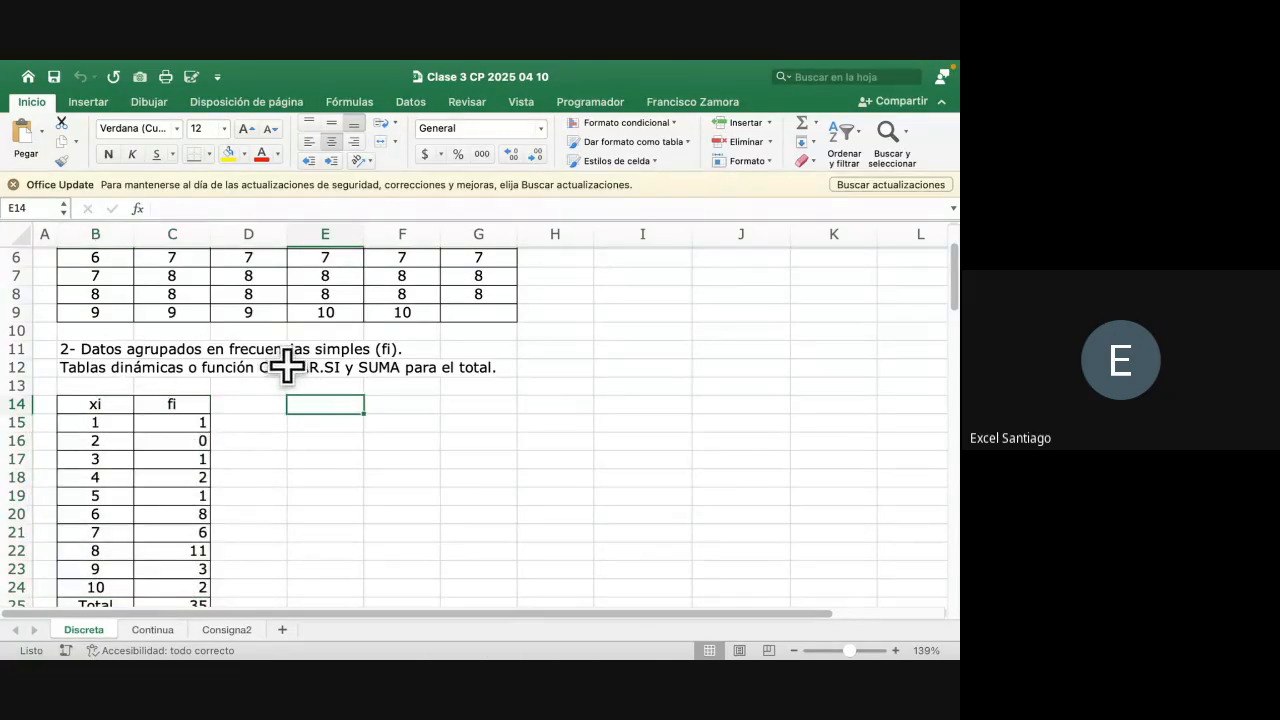
# Examine the CONTAR.SI formulas in C15, C16 and C17, checking the fixed grade range and the relative criterion cell
pyautogui.click(182, 424)
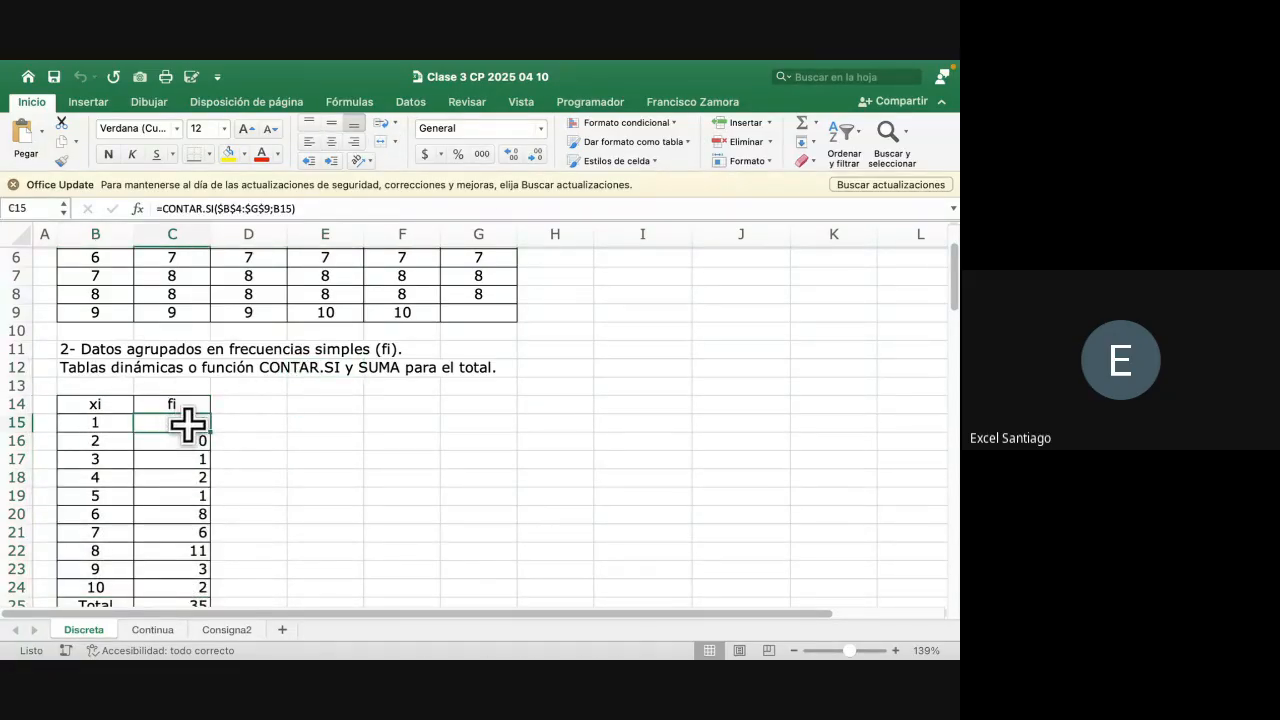
pyautogui.doubleClick(188, 425)
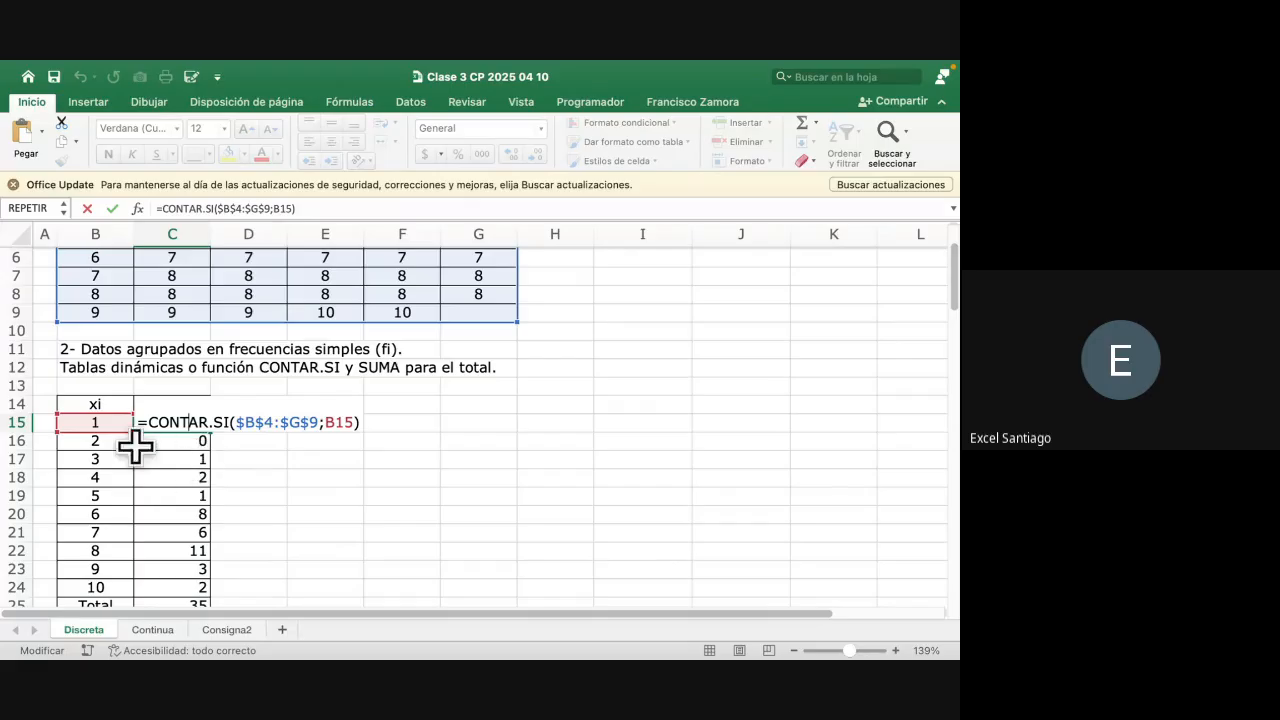
pyautogui.scroll(3, 118, 410)
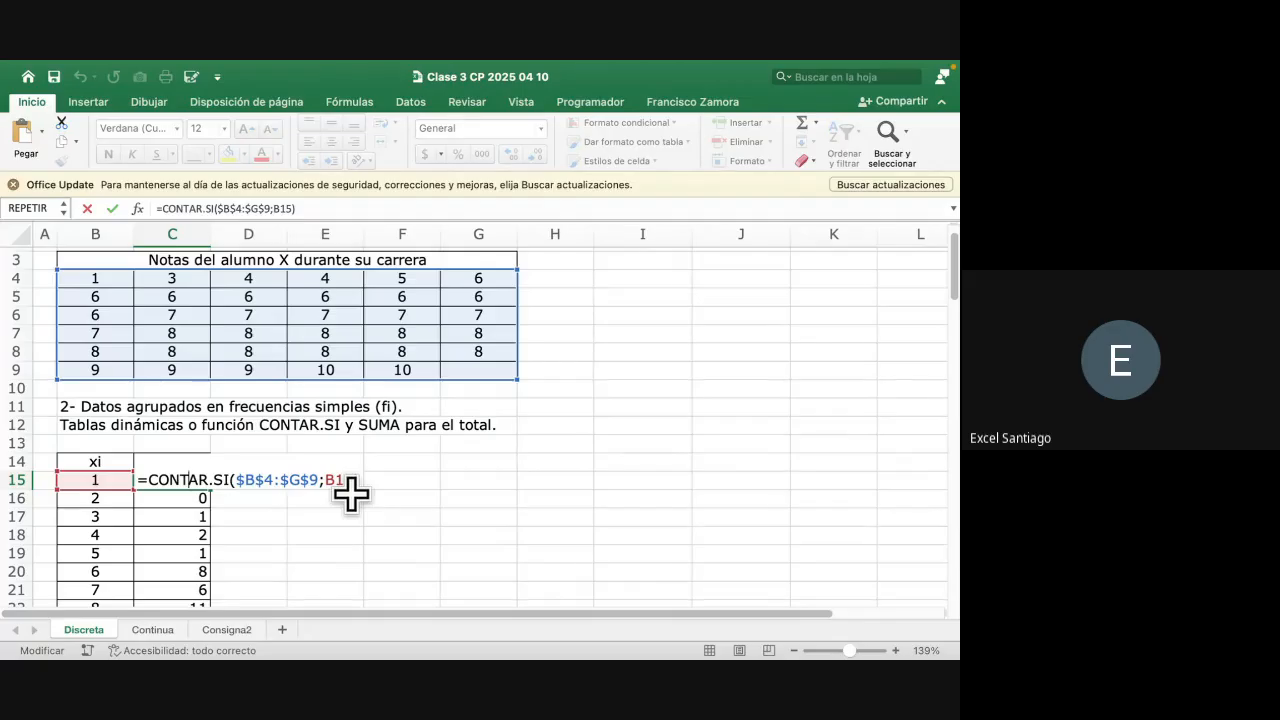
pyautogui.press('Return')
pyautogui.doubleClick(195, 497)
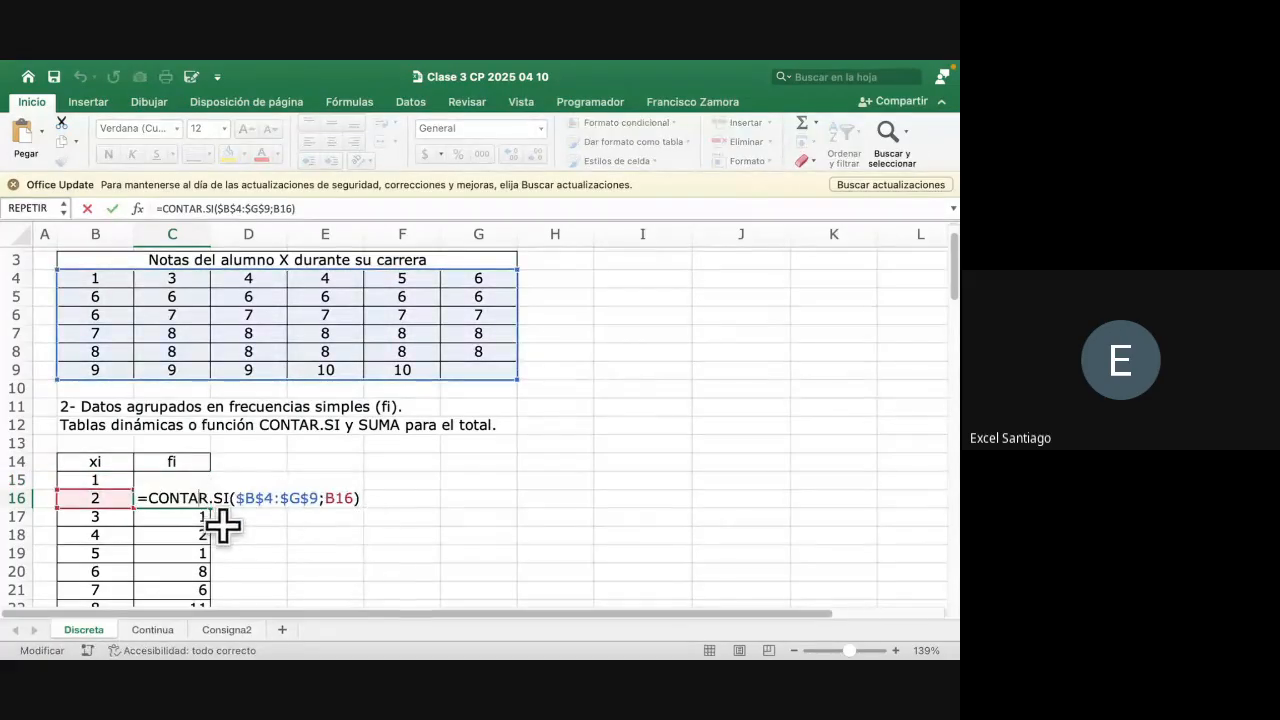
pyautogui.press('Escape')
pyautogui.doubleClick(197, 517)
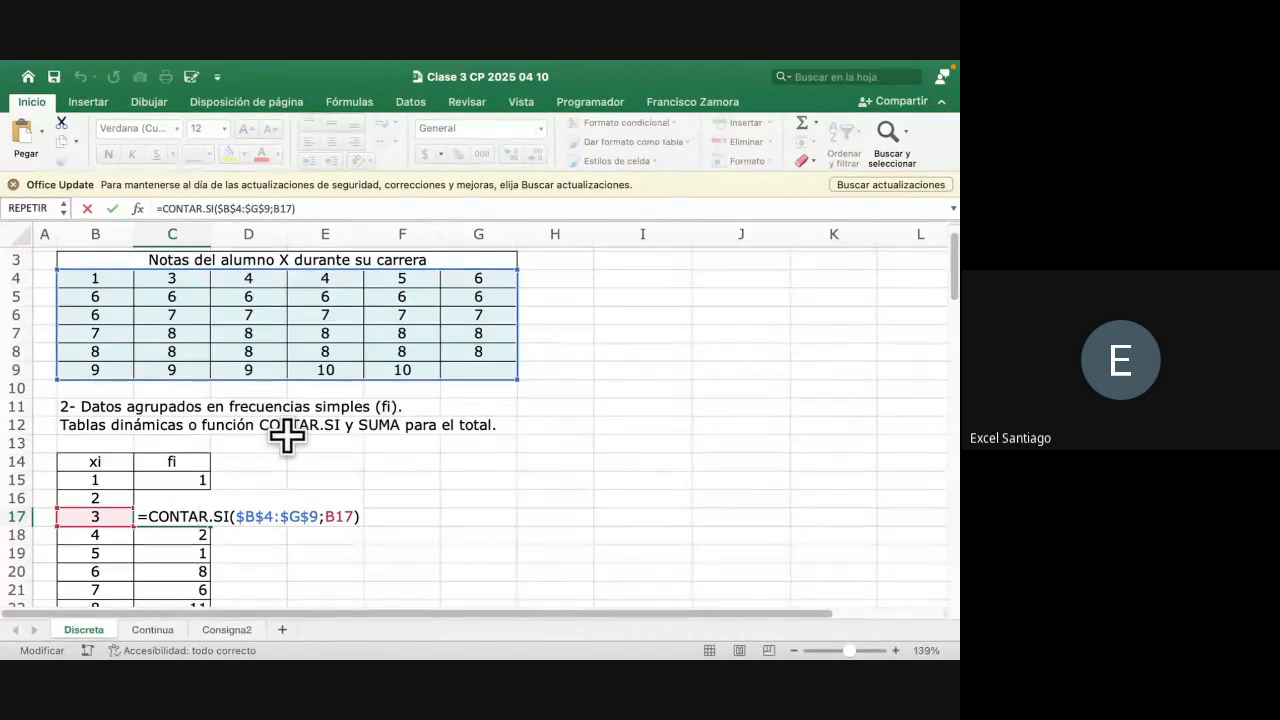
pyautogui.press('Escape')
pyautogui.scroll(-4, 269, 451)
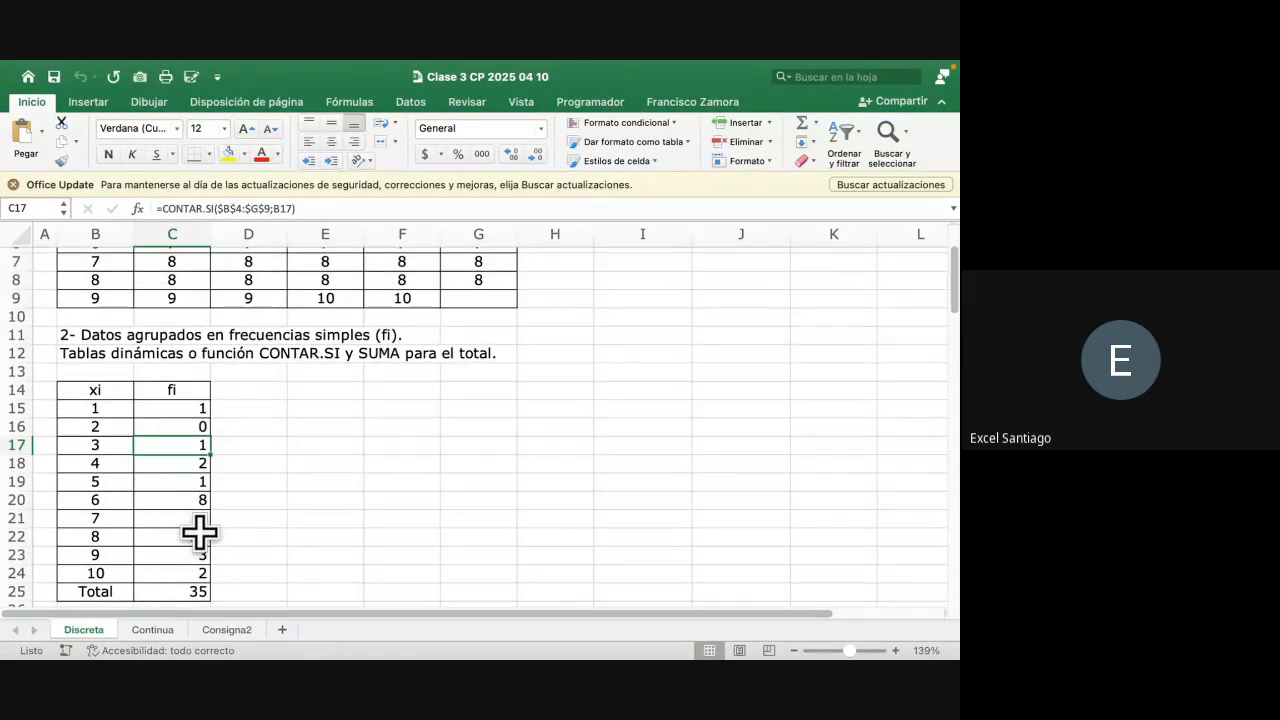
# Copy the grades in B4:G9 and paste them starting at cell I3
pyautogui.scroll(5, 234, 448)
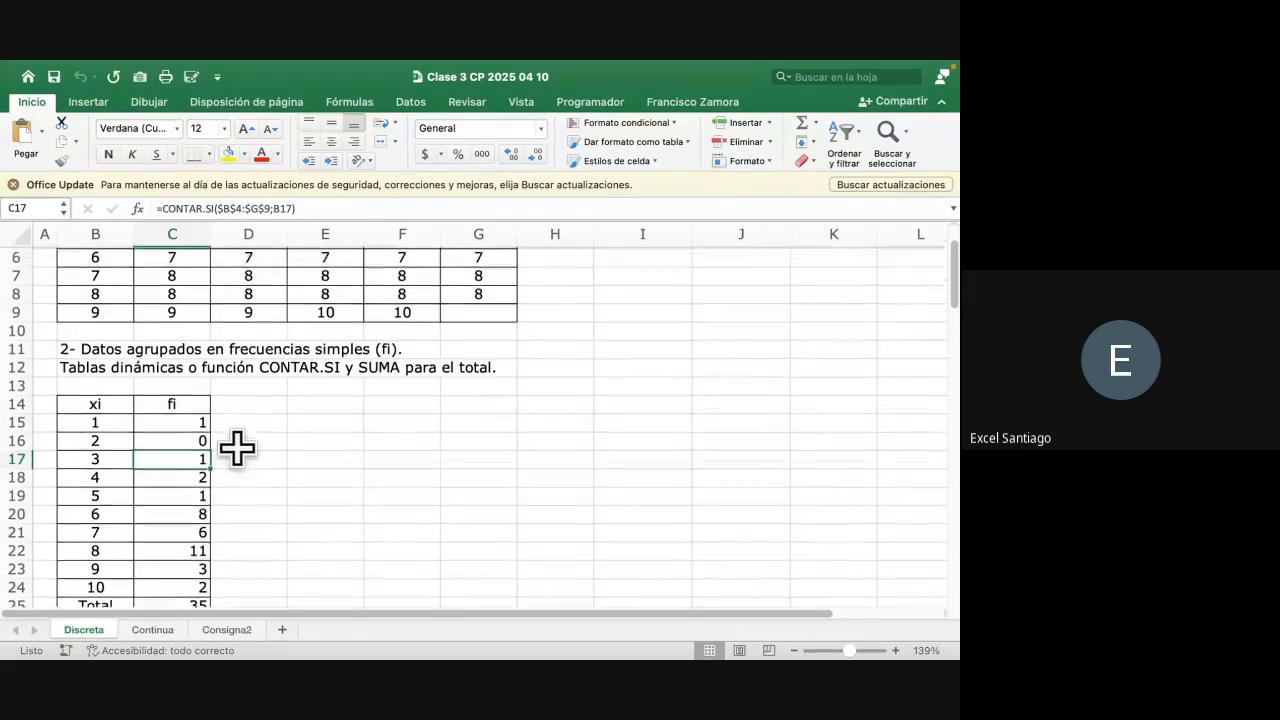
pyautogui.moveTo(100, 300); pyautogui.dragTo(478, 383)
pyautogui.hotkey('ctrl', 'c')
pyautogui.click(664, 279)
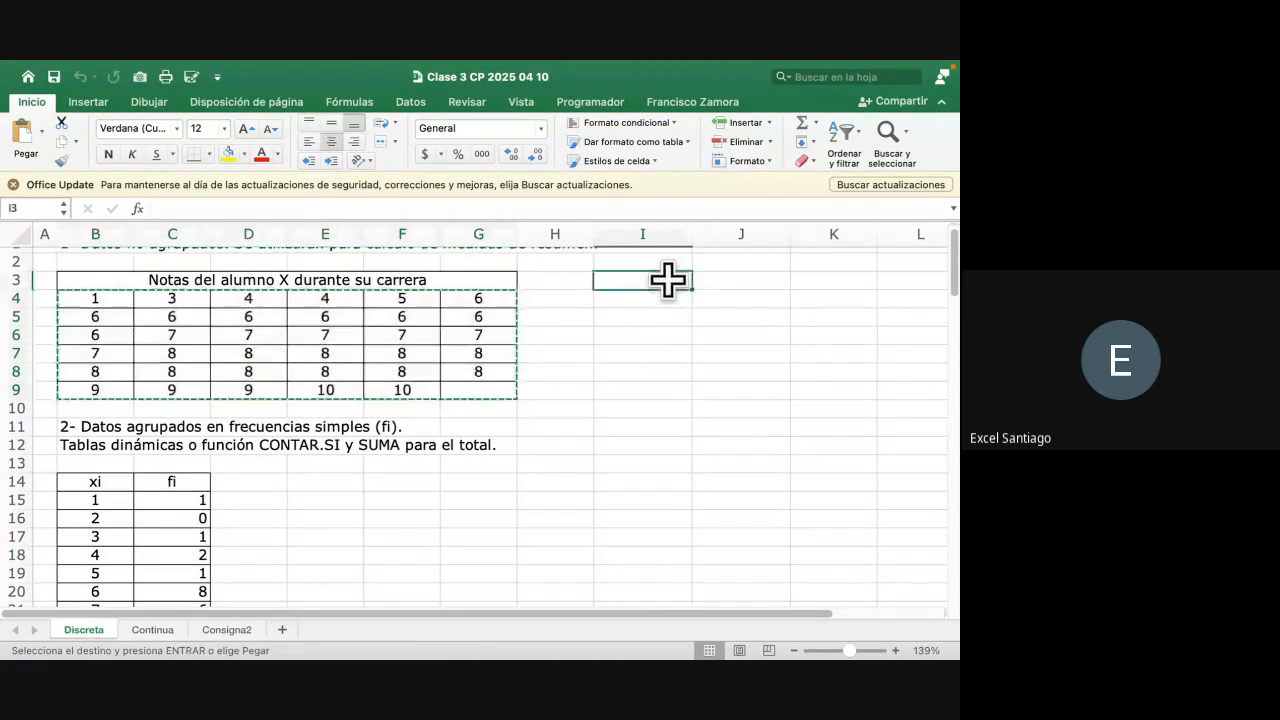
pyautogui.hotkey('ctrl', 'v')
# Move the pasted grades in J3:N8 beneath the first column, starting at I9
pyautogui.moveTo(743, 314); pyautogui.dragTo(775, 377)
pyautogui.click(334, 389)
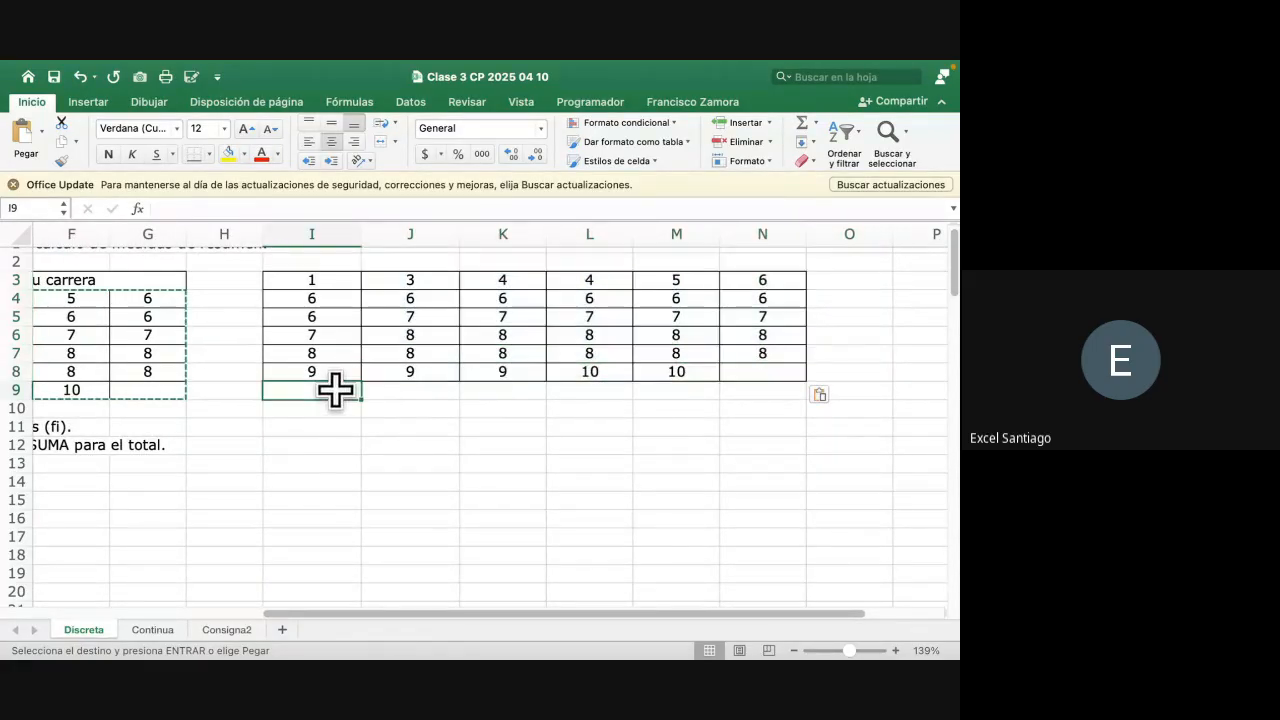
pyautogui.moveTo(408, 280); pyautogui.dragTo(786, 371)
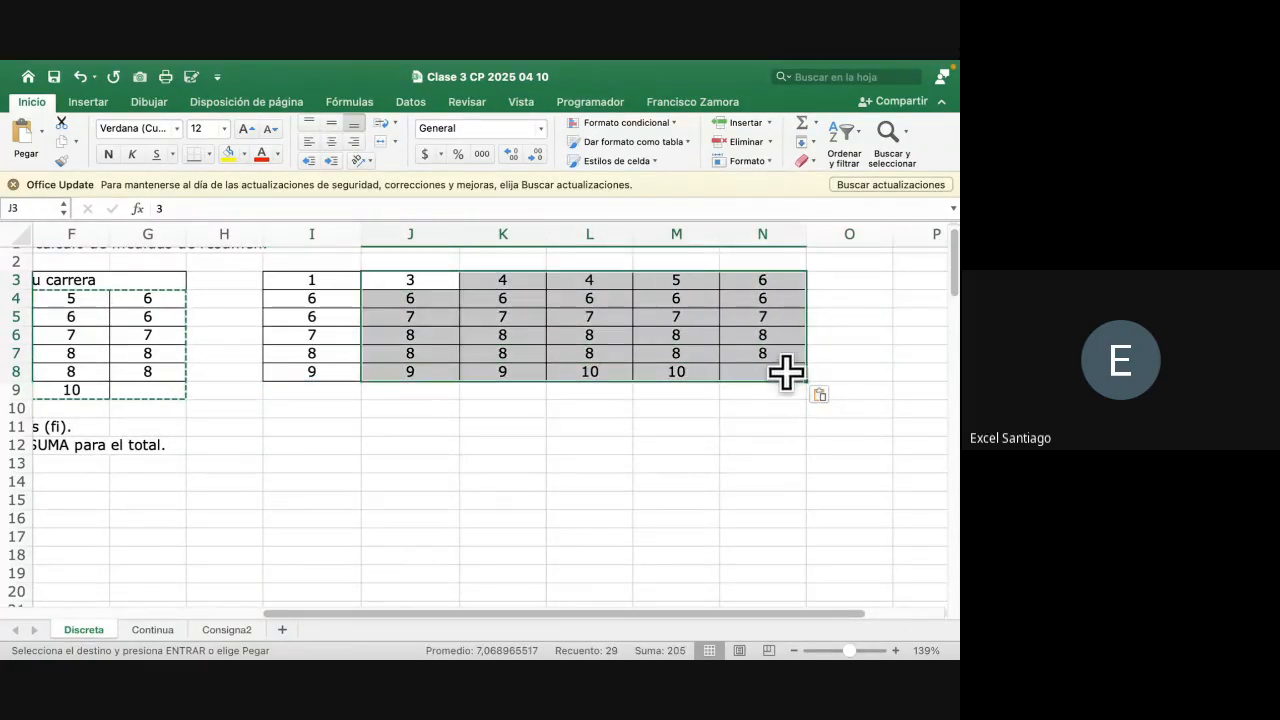
pyautogui.press('super+x')
pyautogui.click(340, 386)
pyautogui.press('super+v')
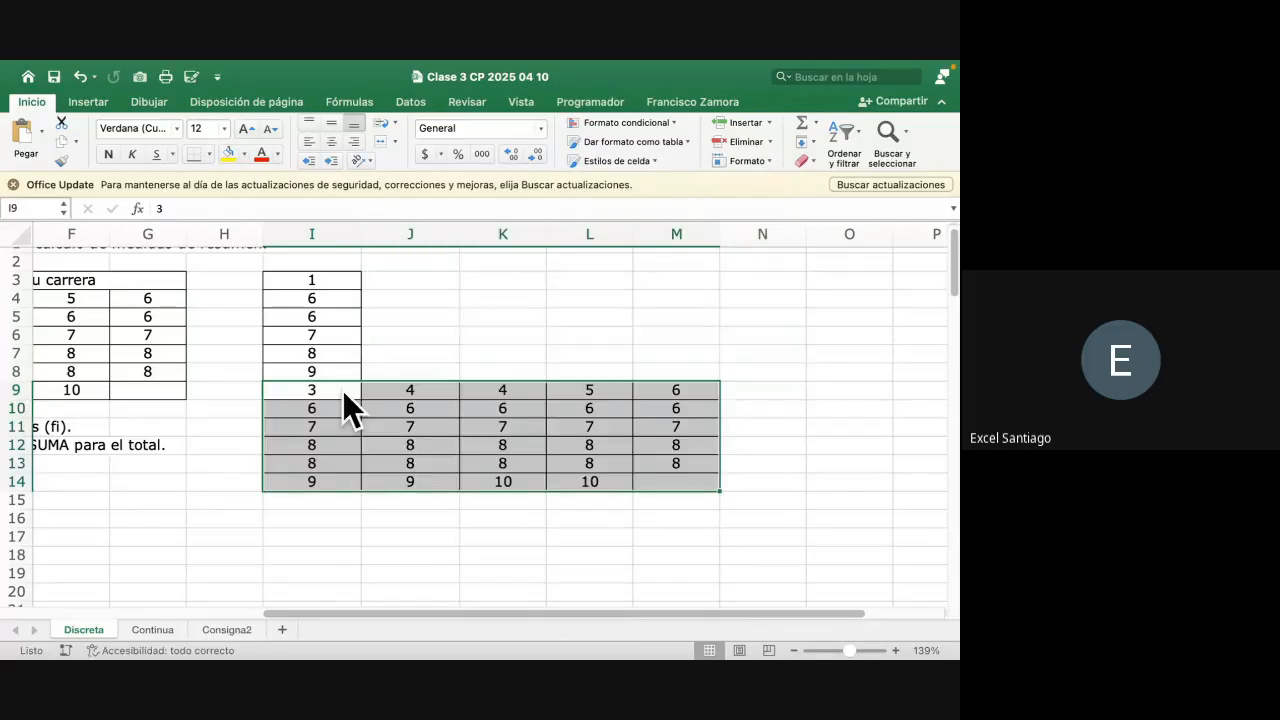
# Move the grades in J9:M14 beneath the stacked column, starting at I15
pyautogui.moveTo(420, 390); pyautogui.dragTo(689, 471)
pyautogui.press('super+x')
pyautogui.click(309, 500)
pyautogui.press('super+v')
pyautogui.scroll(-3, 410, 450)
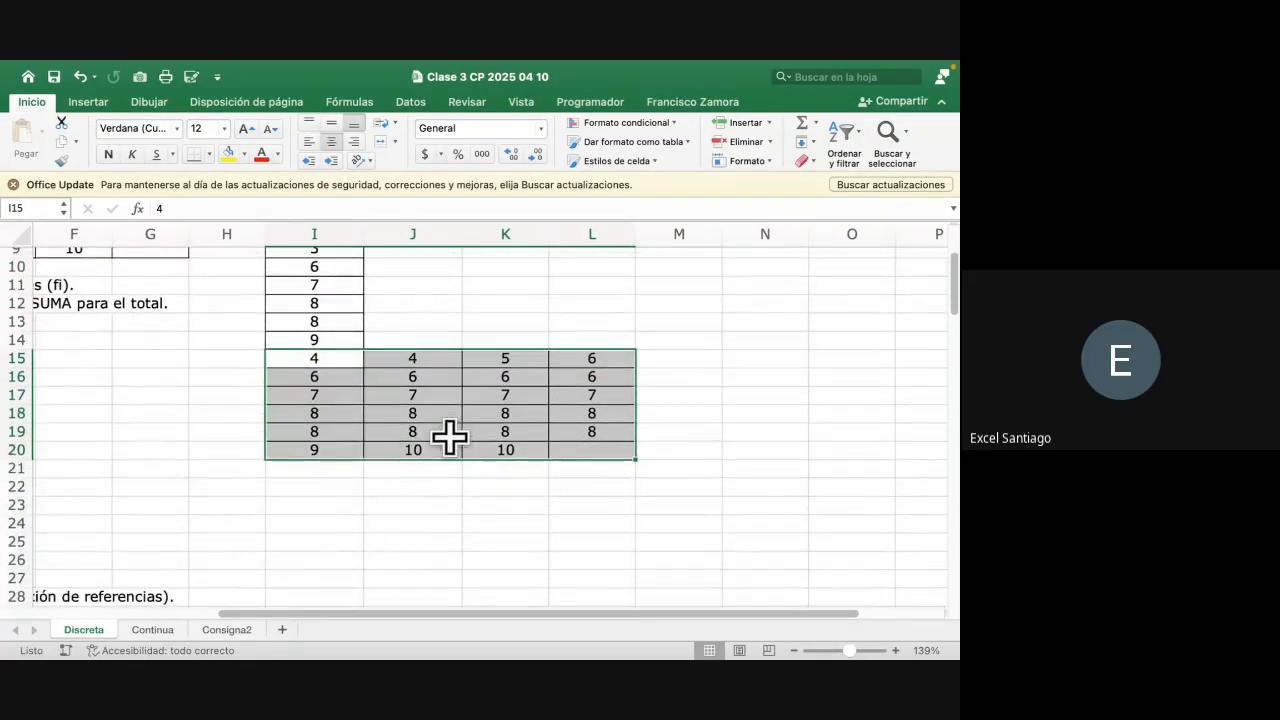
# Enter the heading "Notas" in I2 above the stacked grades and select the column from the heading to row 20
pyautogui.scroll(3, 350, 395)
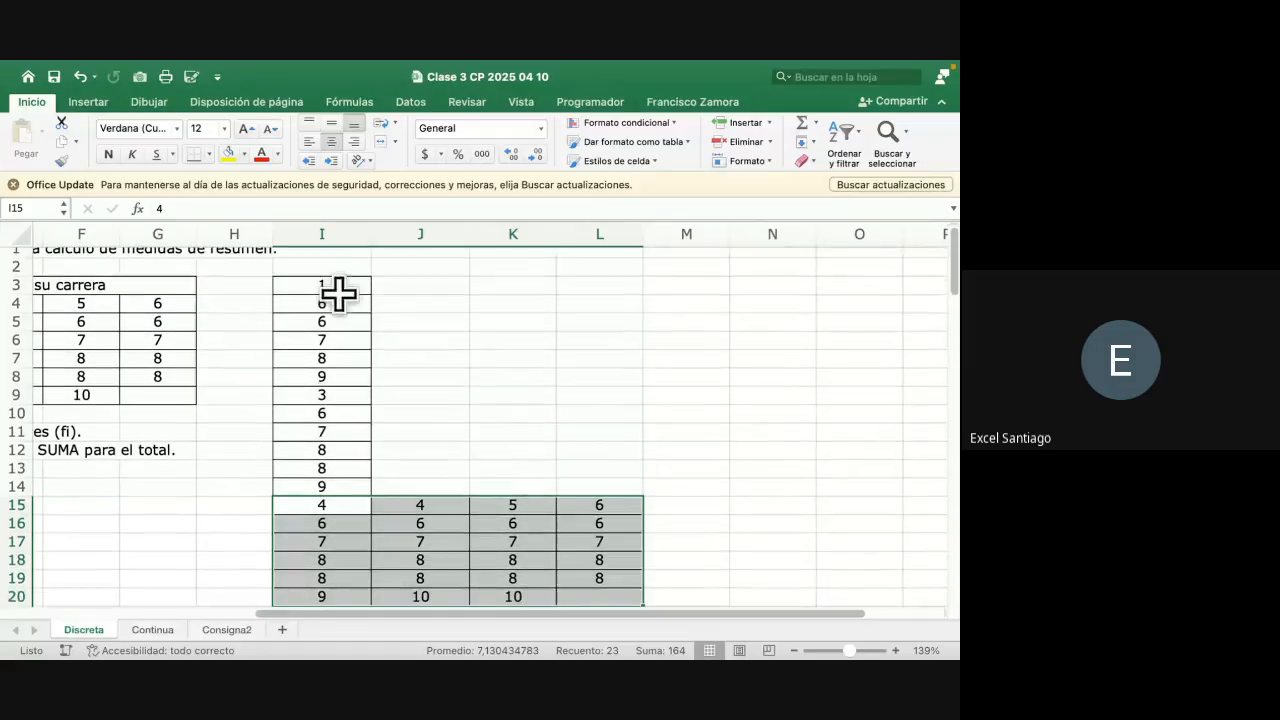
pyautogui.click(330, 270)
pyautogui.write('Notas')
pyautogui.press('Return')
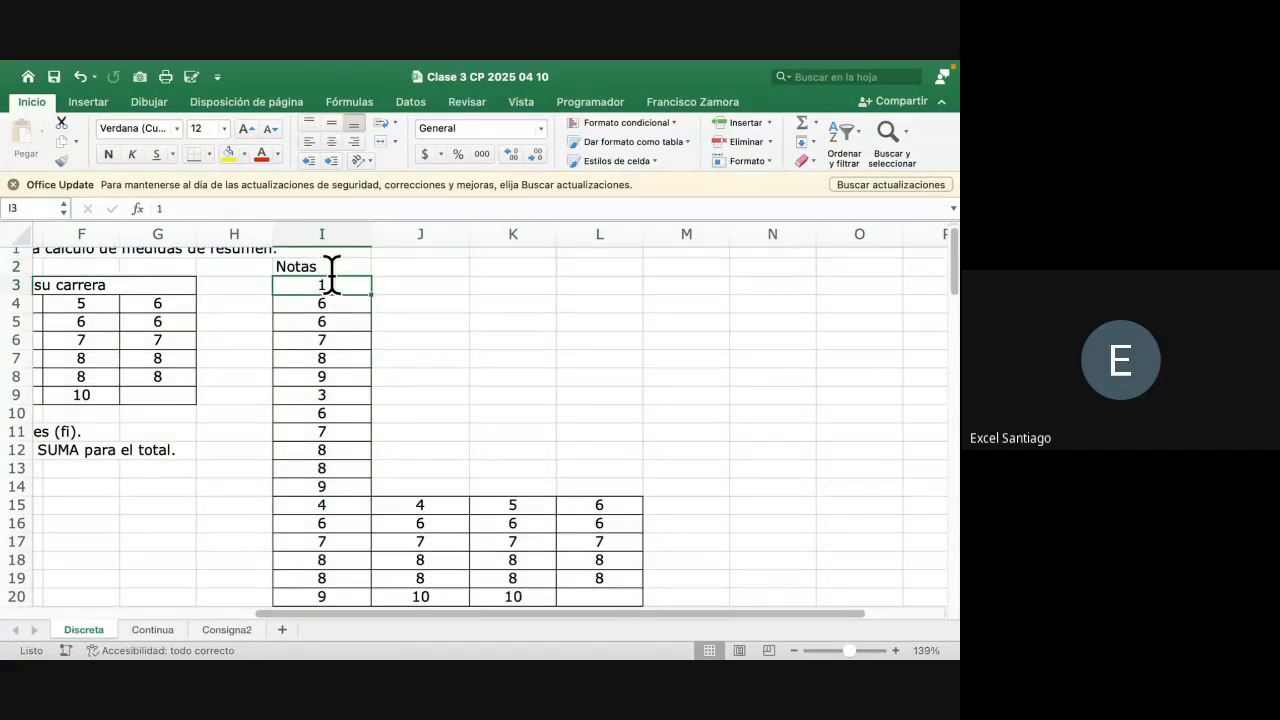
pyautogui.moveTo(328, 265); pyautogui.dragTo(343, 597)
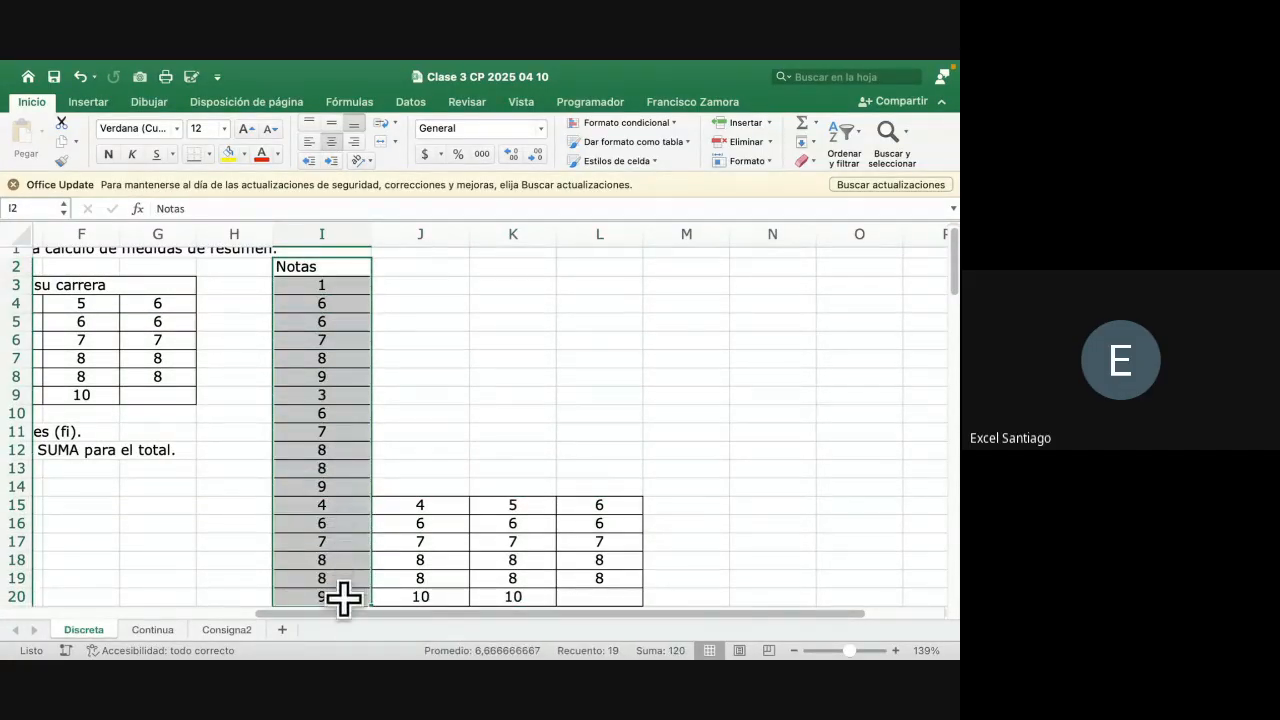
pyautogui.click(433, 430)
pyautogui.hscroll(-5, 433, 430)
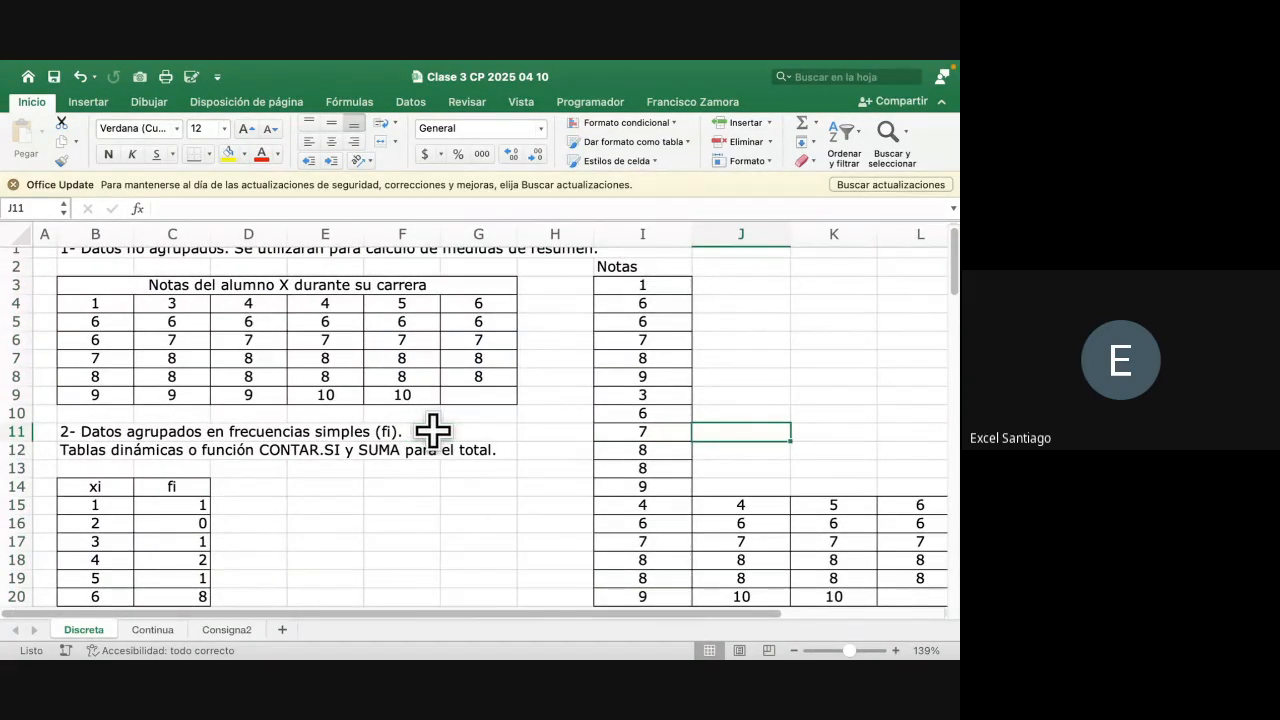
# Compare the original grades table with the xi/fi frequency table and inspect the SUMA formula of its total in C25
pyautogui.scroll(-3, 433, 430)
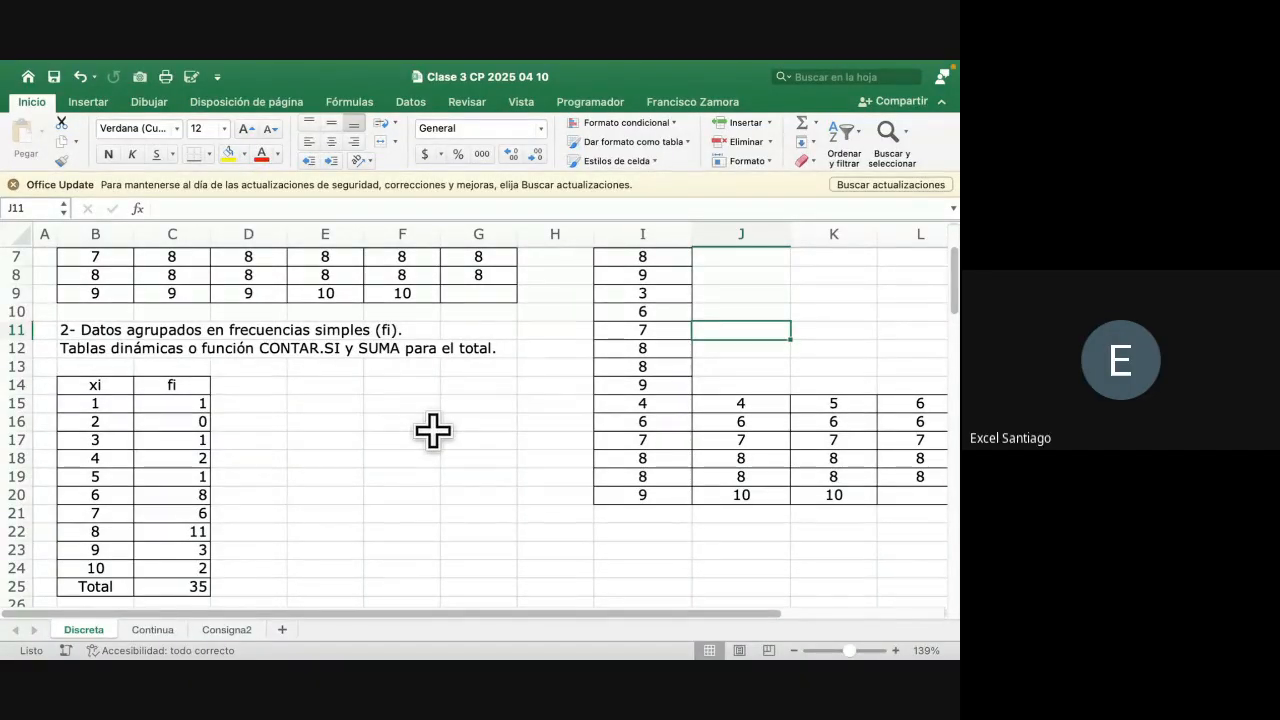
pyautogui.scroll(5, 242, 331)
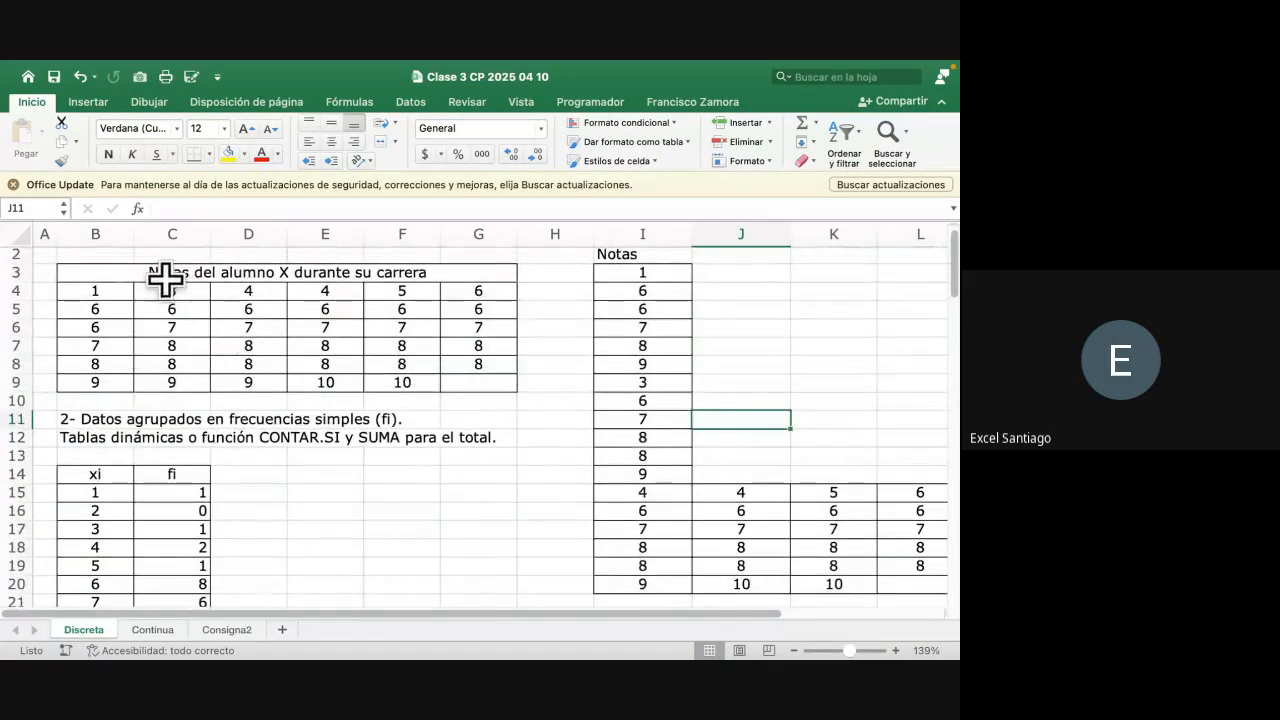
pyautogui.moveTo(144, 272); pyautogui.dragTo(149, 375)
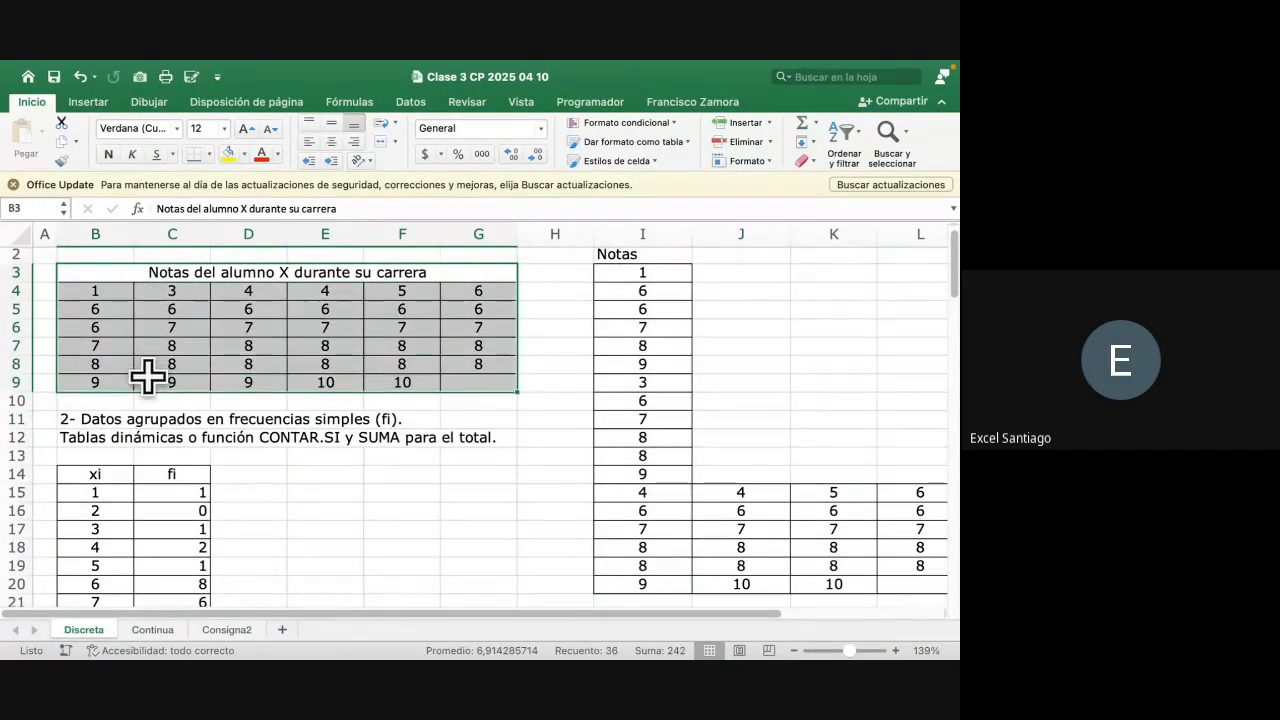
pyautogui.click(312, 346)
pyautogui.scroll(-10, 321, 369)
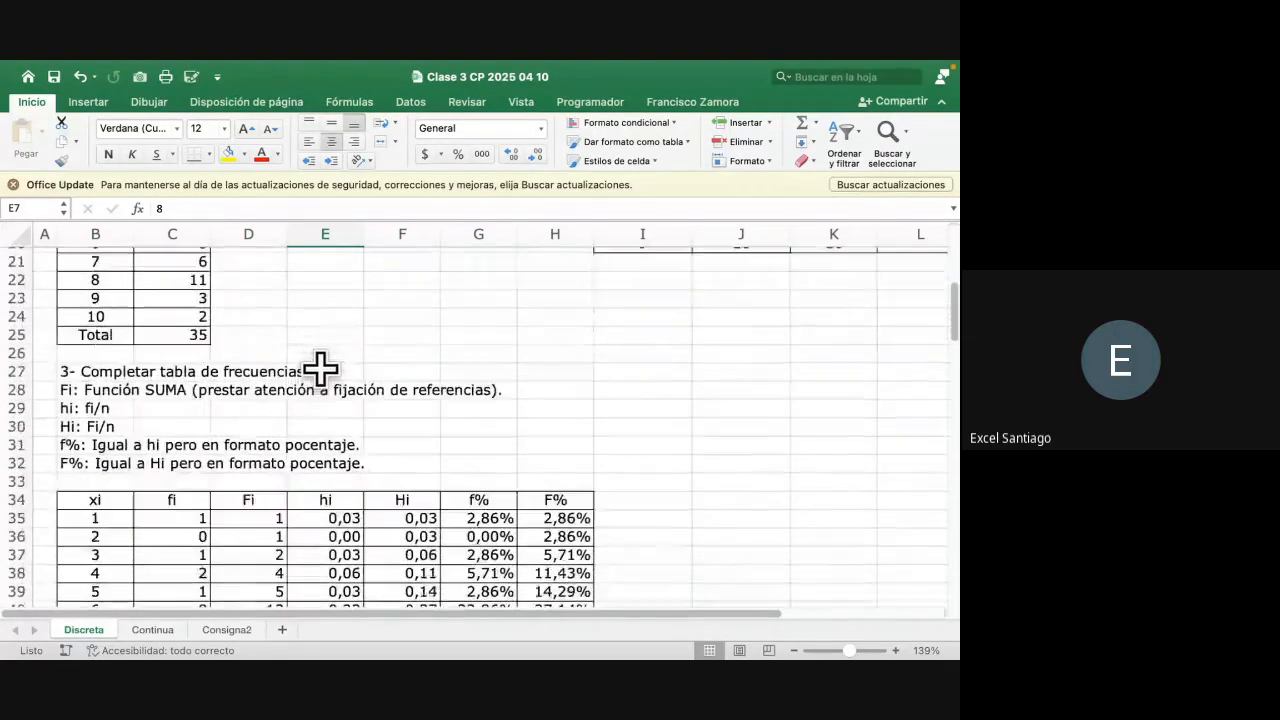
pyautogui.scroll(-1, 321, 369)
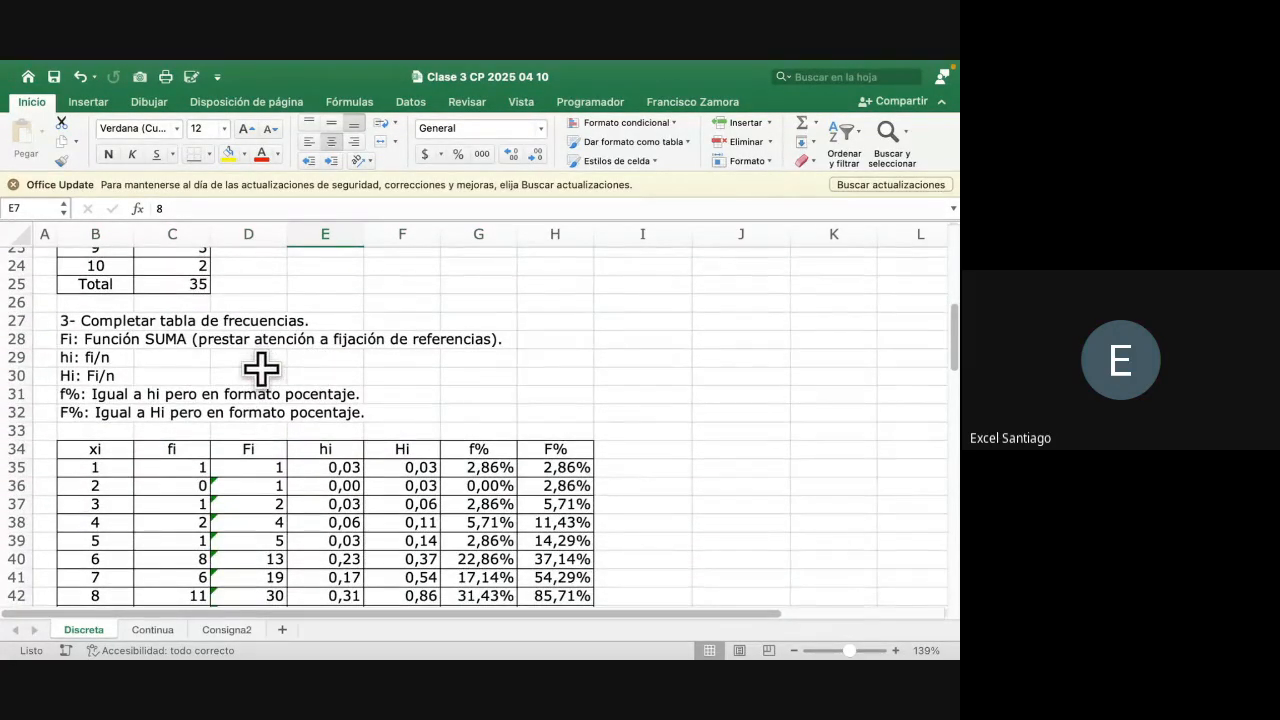
pyautogui.scroll(10, 260, 369)
pyautogui.click(88, 295)
pyautogui.moveTo(88, 295); pyautogui.dragTo(180, 480)
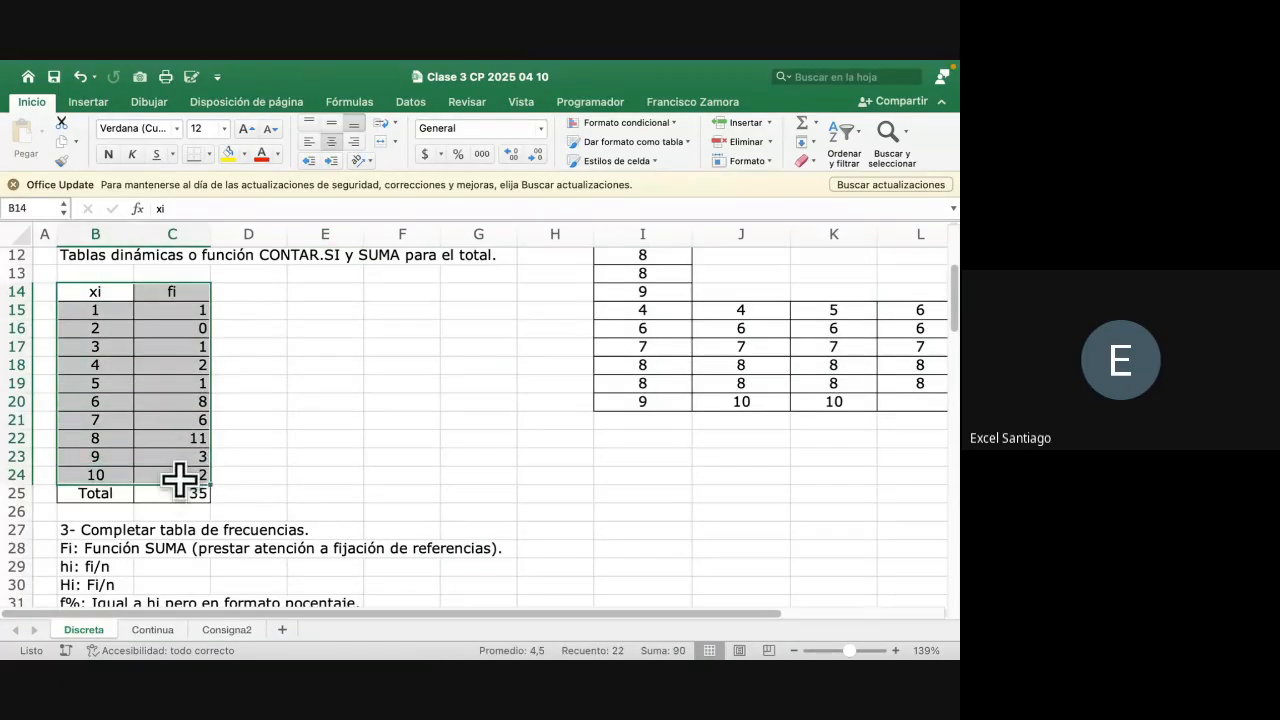
pyautogui.doubleClick(180, 491)
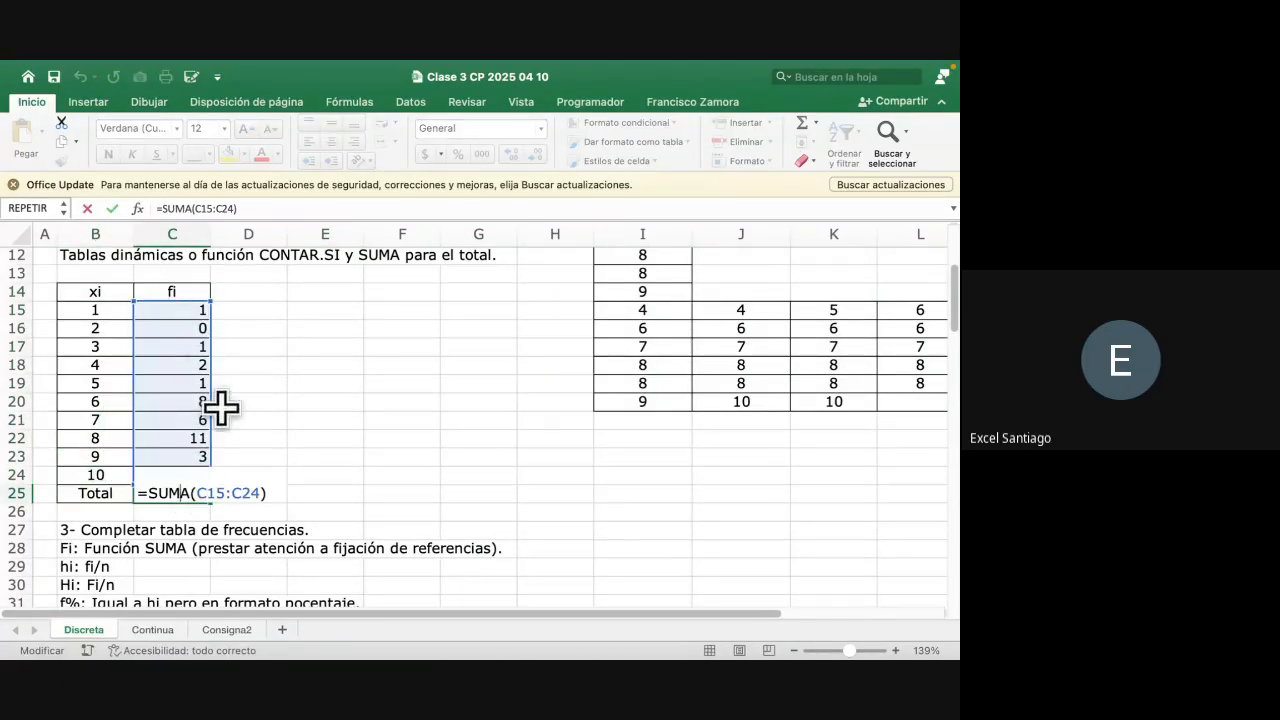
pyautogui.press('Escape')
# Read the section 3 instructions in B28:B32 for calculating Fi, hi, Hi, f% and F%
pyautogui.scroll(-5, 285, 427)
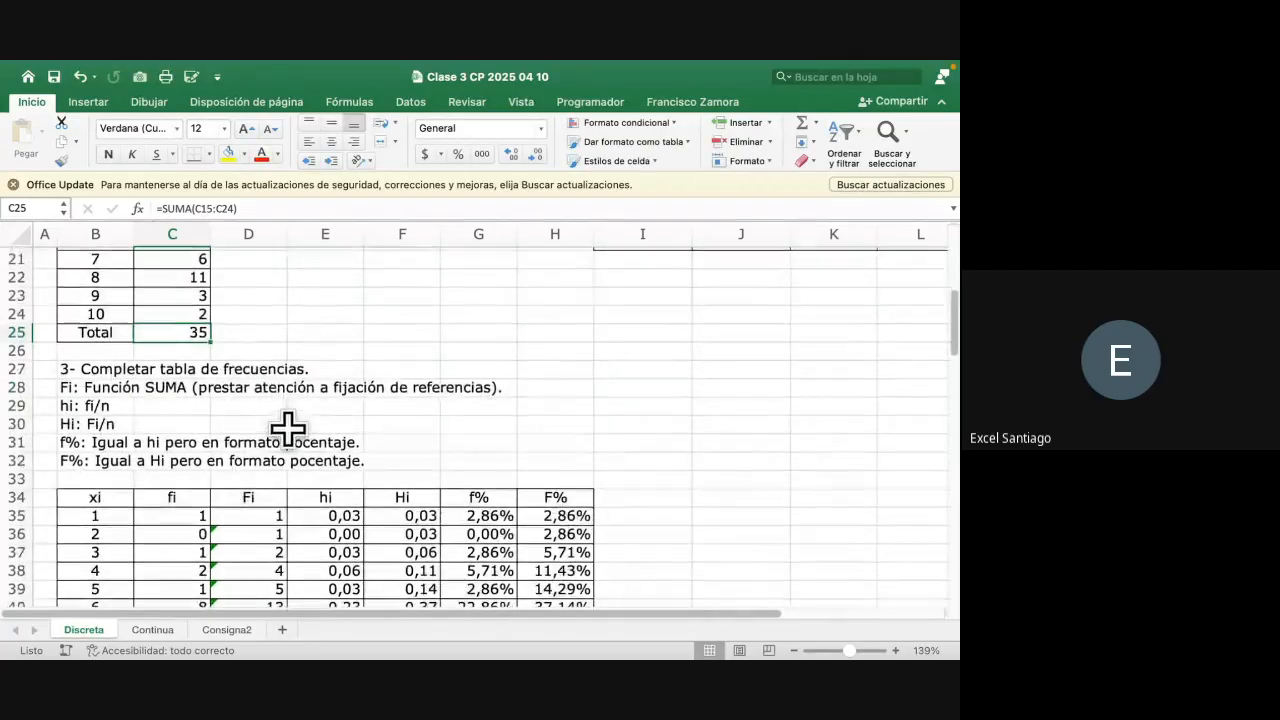
pyautogui.click(95, 386)
pyautogui.scroll(-3, 156, 423)
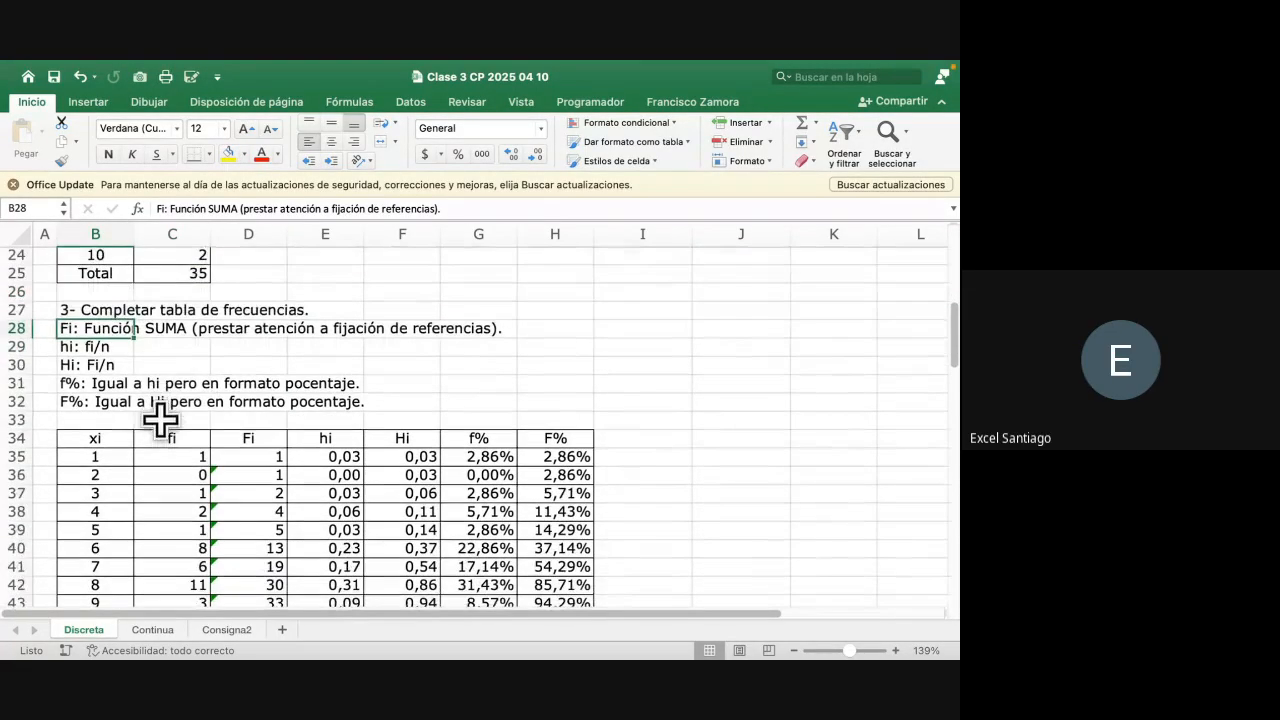
pyautogui.click(108, 347)
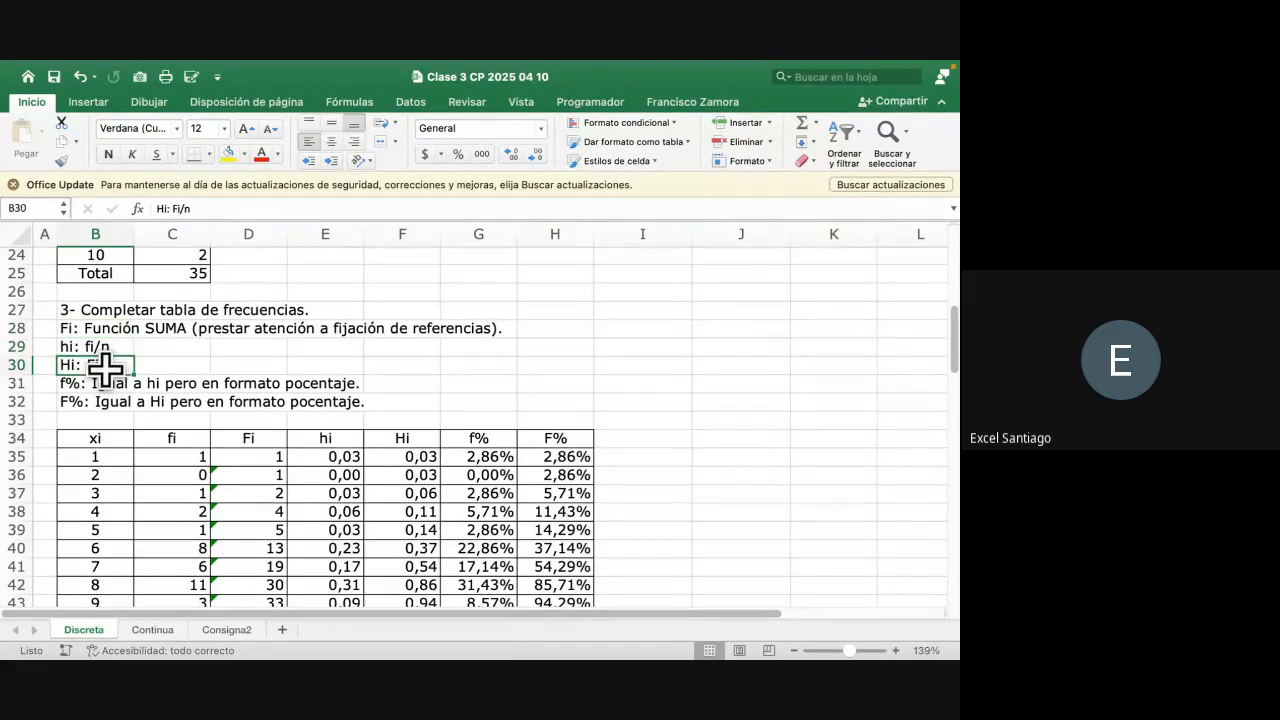
pyautogui.click(108, 383)
pyautogui.click(108, 401)
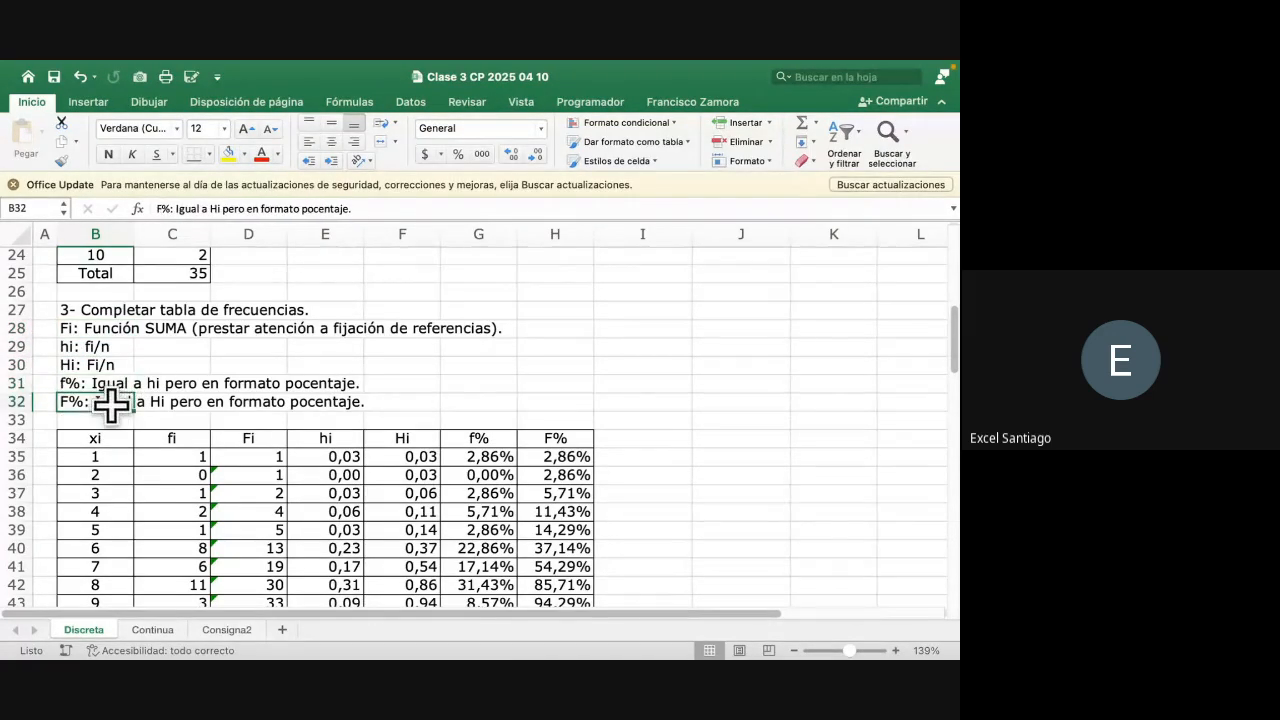
# Examine the SUMA formula for Fi in D35, highlighting its fixed start reference $C$35 and its relative end reference C35
pyautogui.scroll(-2, 214, 360)
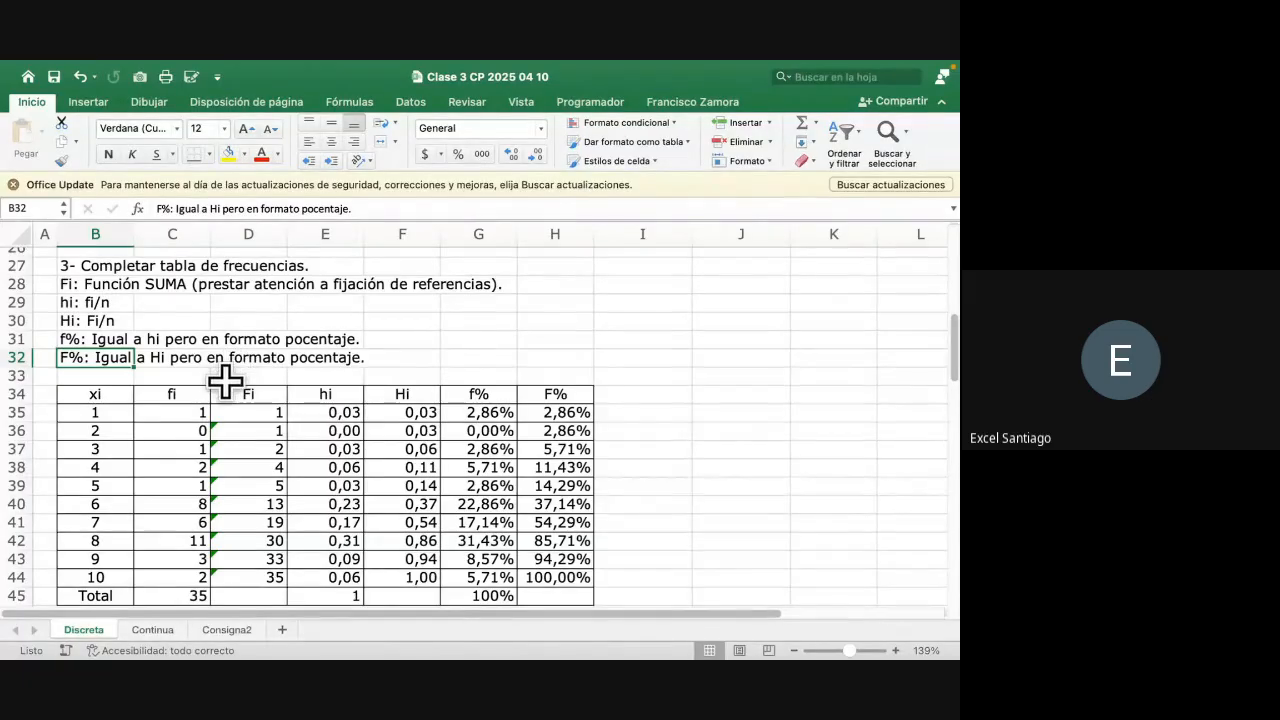
pyautogui.scroll(-1, 224, 380)
pyautogui.doubleClick(255, 403)
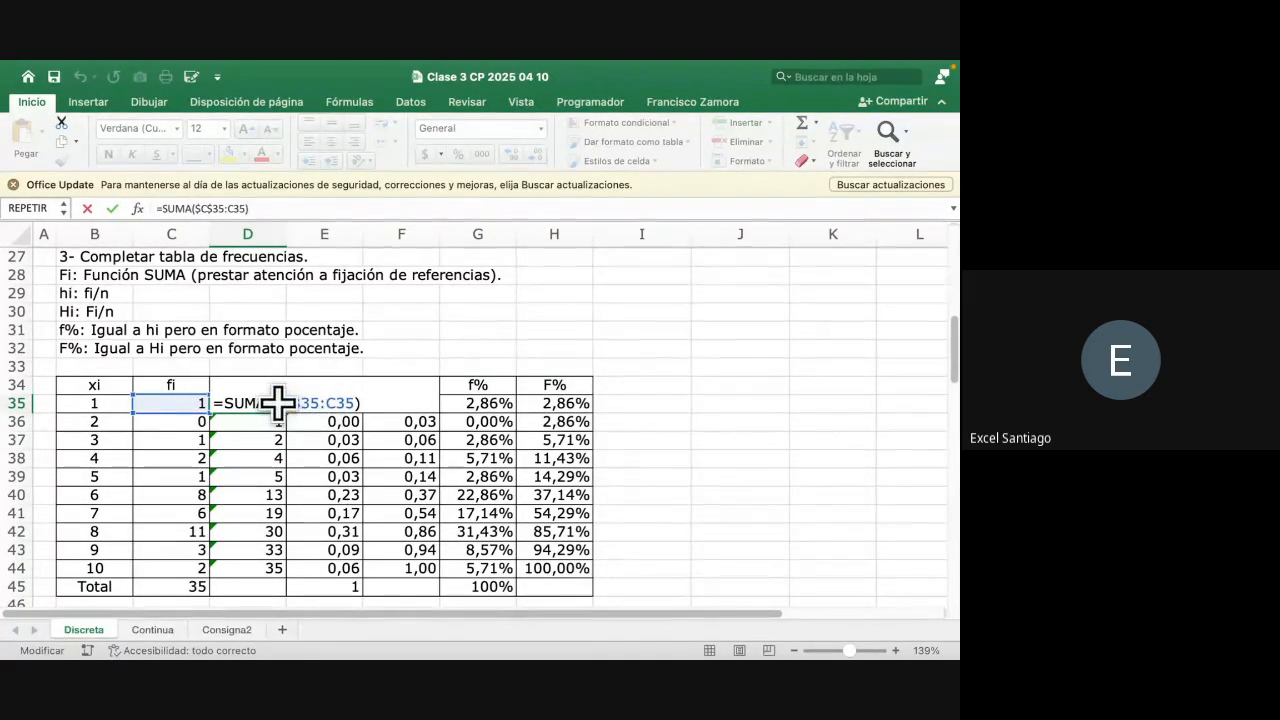
pyautogui.moveTo(273, 403); pyautogui.dragTo(320, 403)
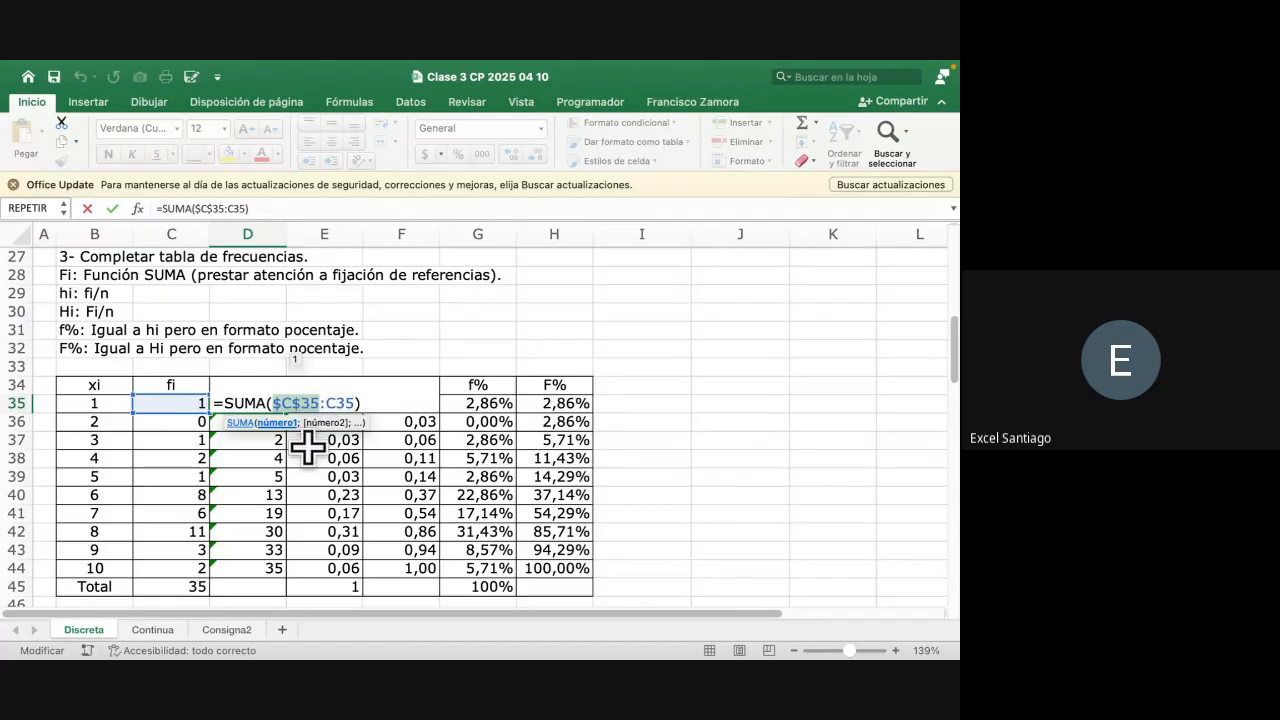
pyautogui.moveTo(327, 404); pyautogui.dragTo(354, 403)
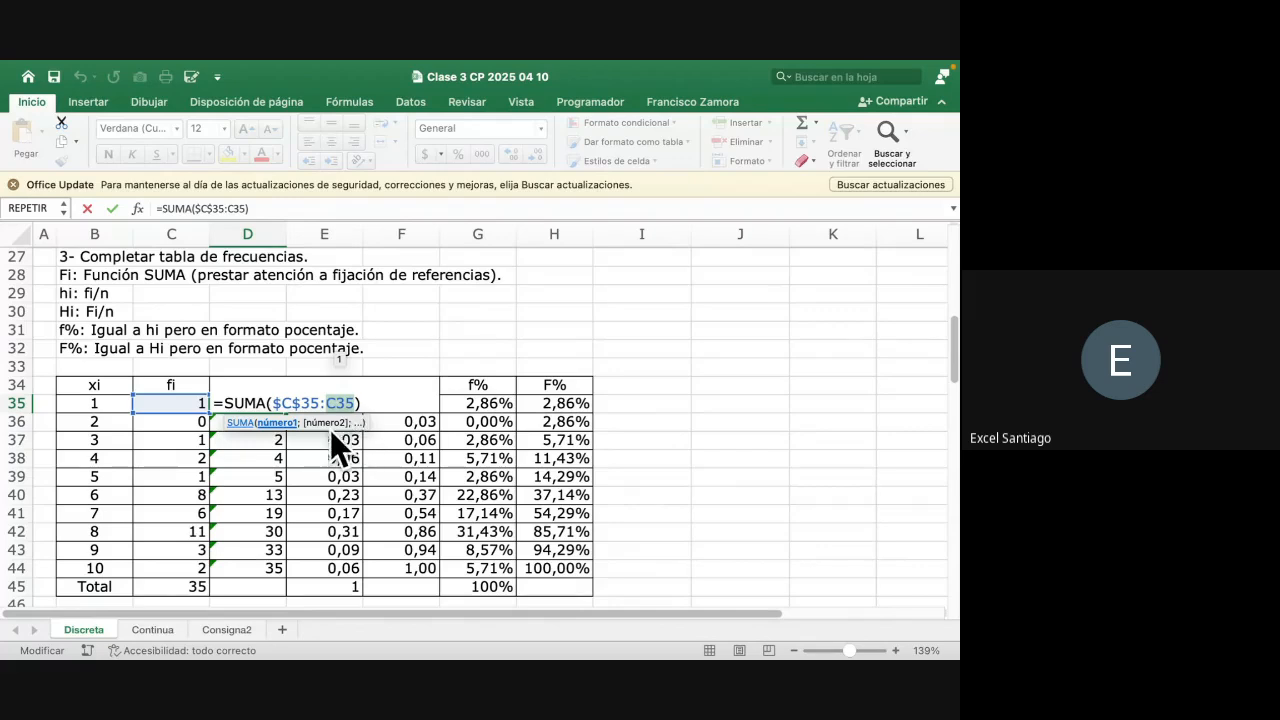
pyautogui.press('Escape')
# Check row by row how the SUMA range extends in the Fi formulas from D36 to D42
pyautogui.doubleClick(272, 420)
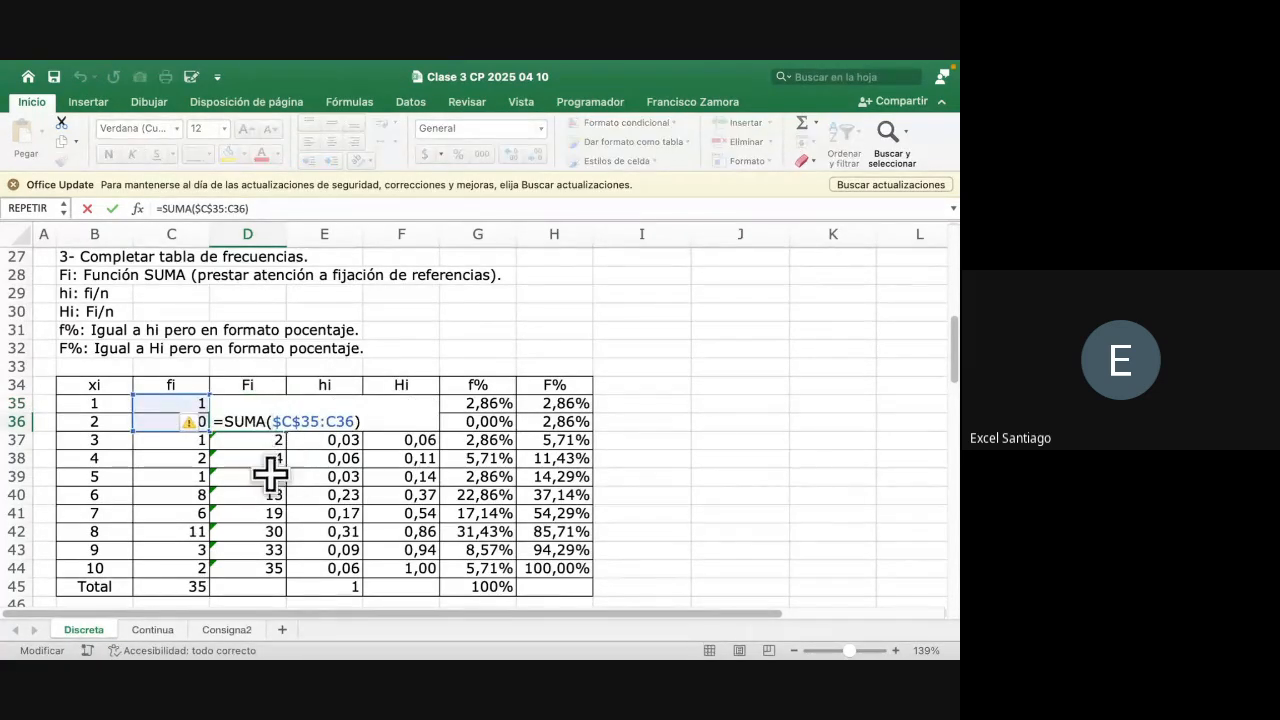
pyautogui.press('Escape')
pyautogui.doubleClick(266, 442)
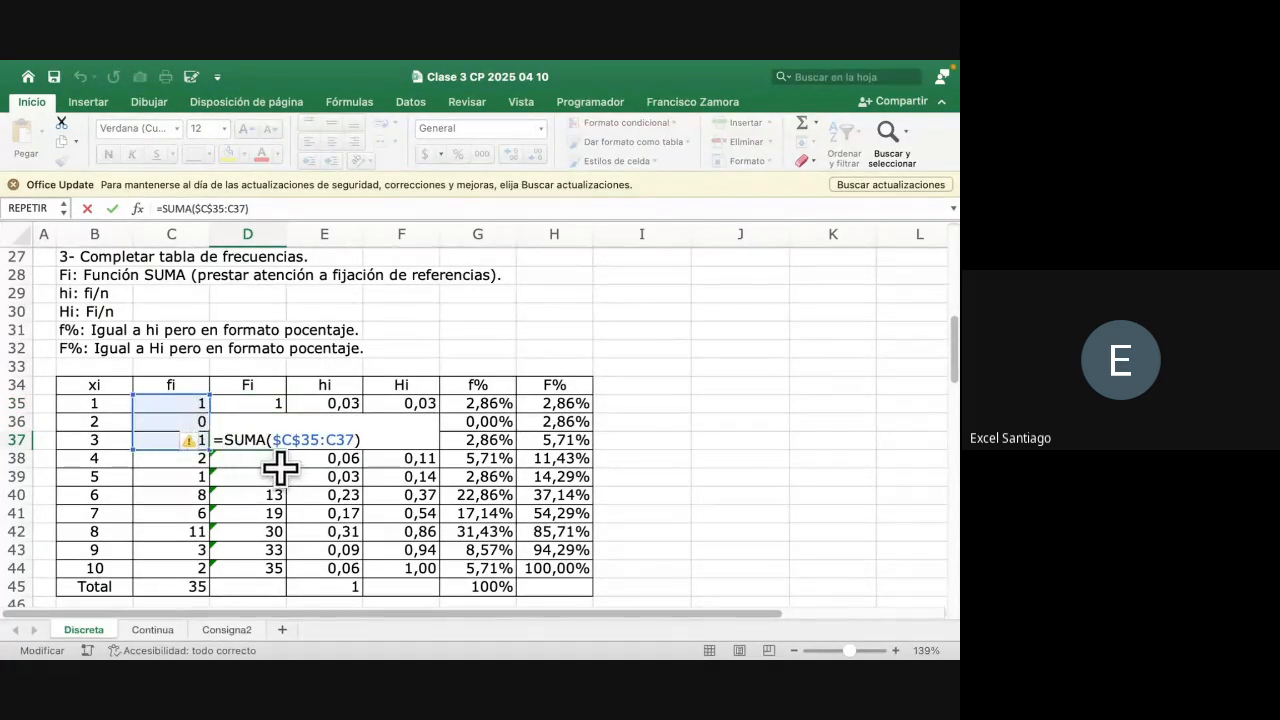
pyautogui.press('Escape')
pyautogui.doubleClick(272, 460)
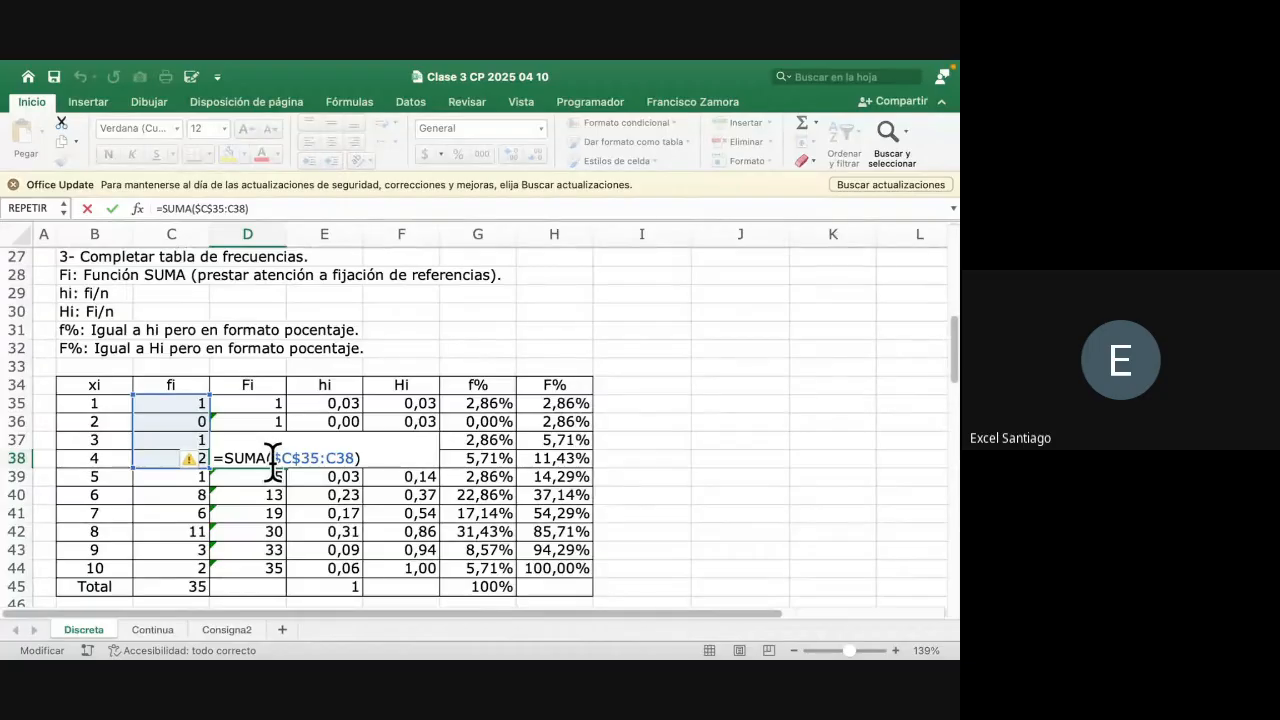
pyautogui.press('Escape')
pyautogui.doubleClick(270, 477)
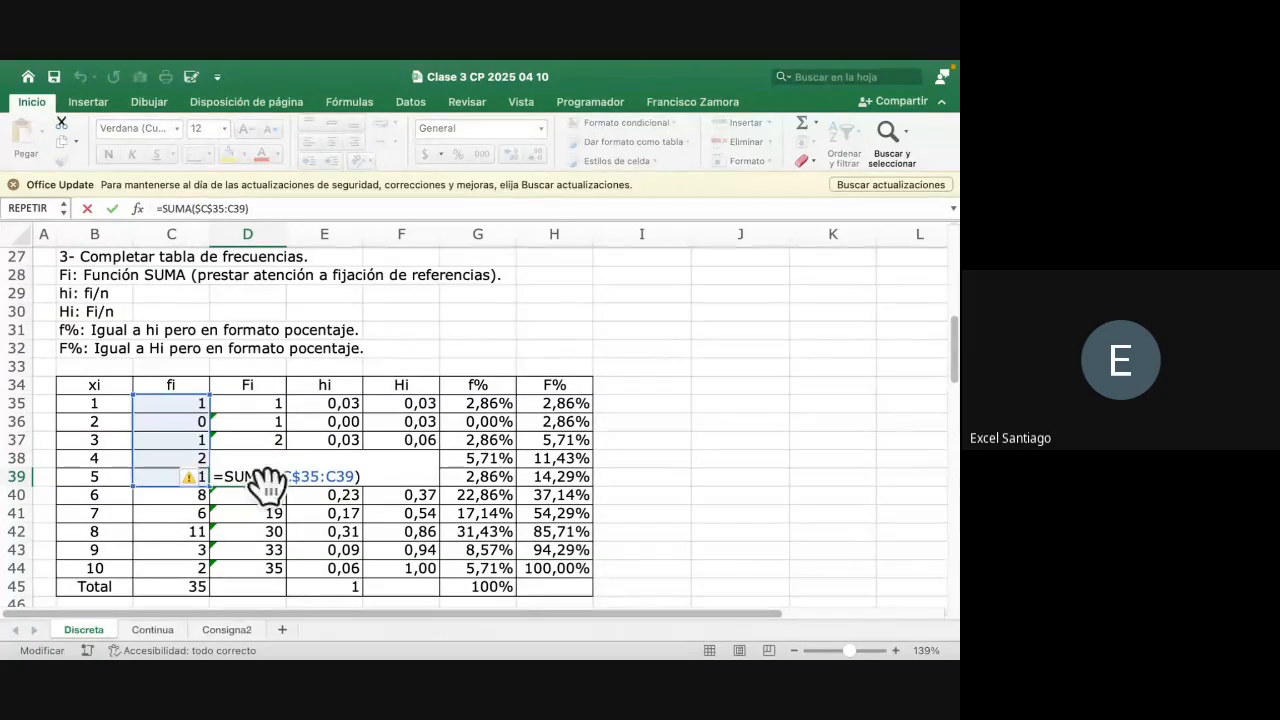
pyautogui.press('Escape')
pyautogui.doubleClick(268, 495)
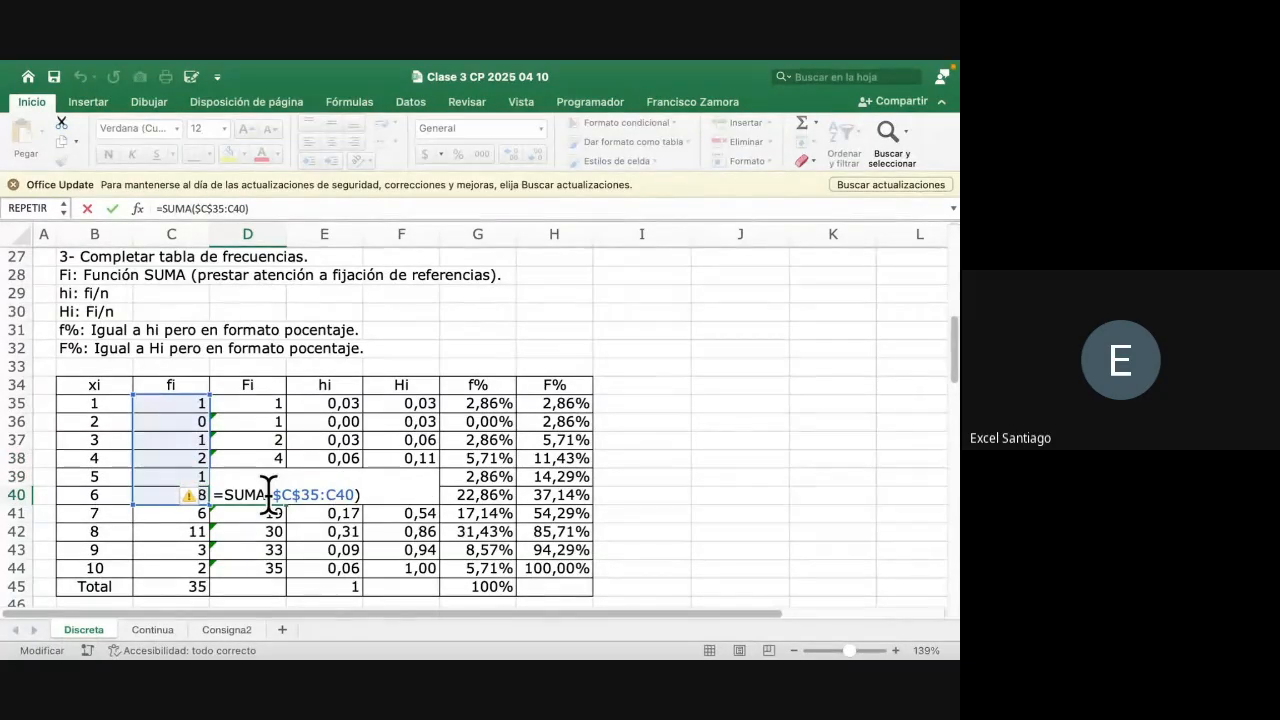
pyautogui.press('Escape')
pyautogui.doubleClick(262, 514)
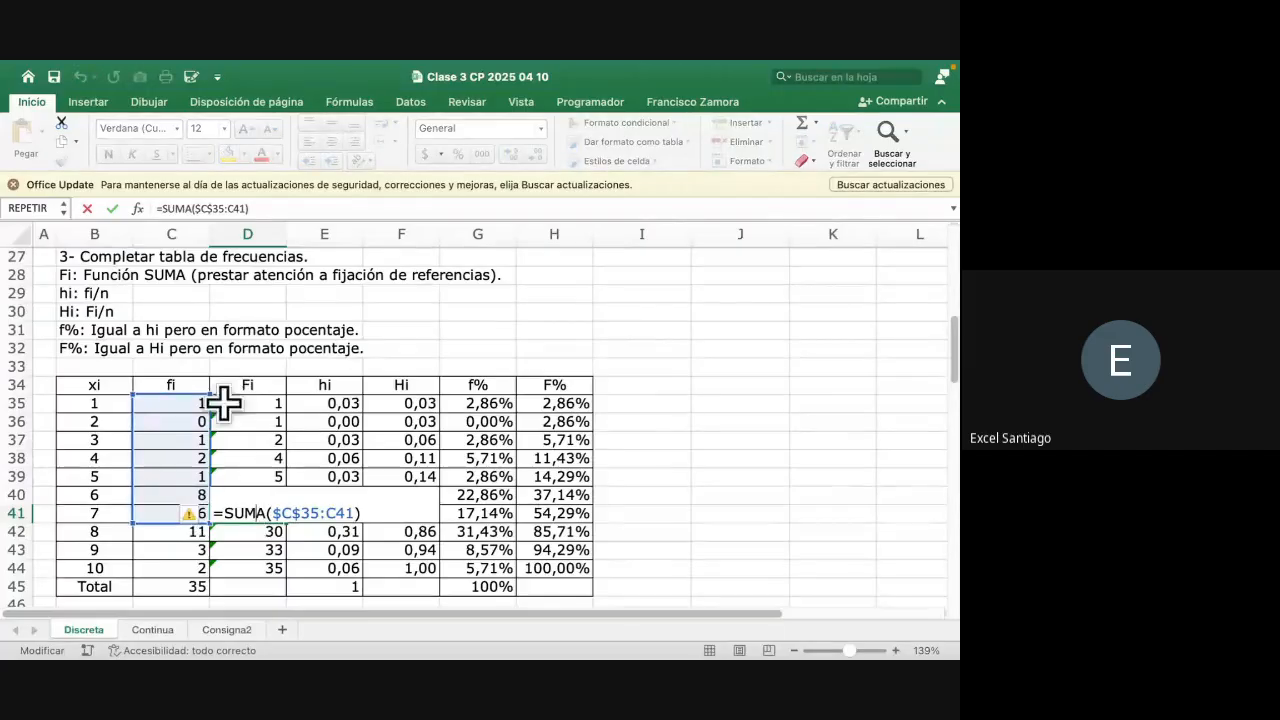
pyautogui.press('Escape')
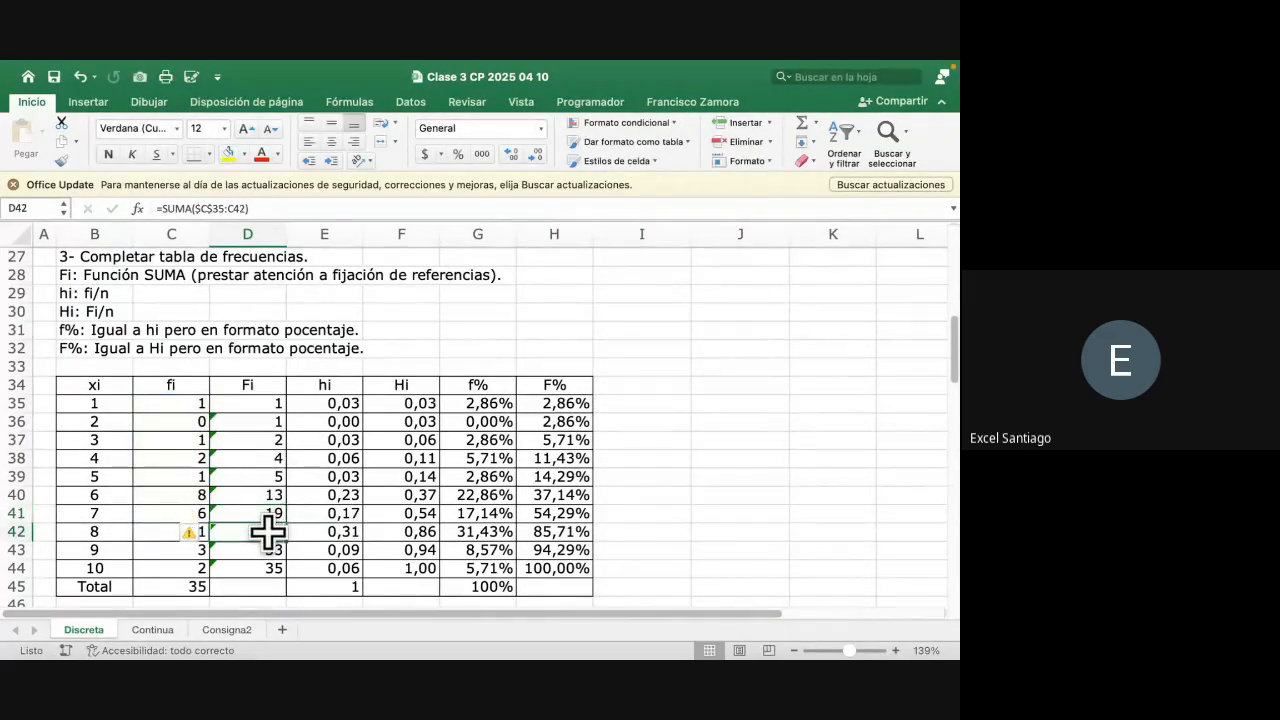
pyautogui.doubleClick(266, 530)
pyautogui.press('Escape')
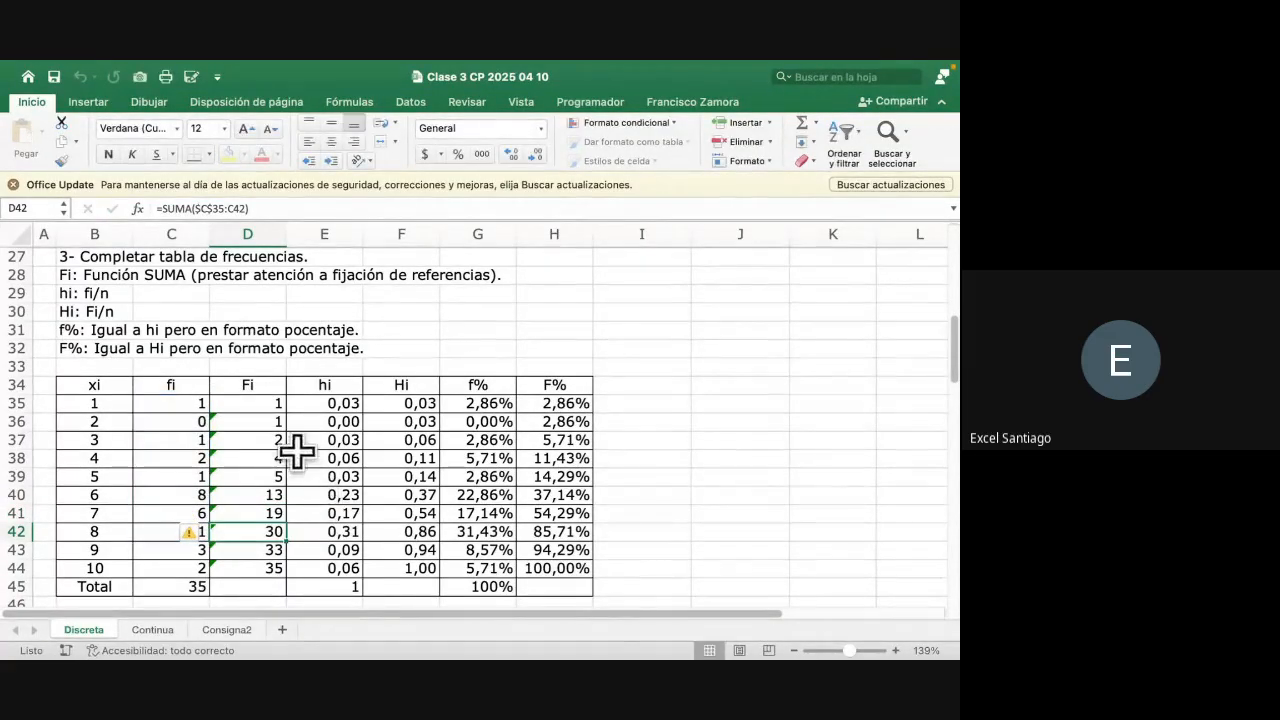
# Clear the Fi values in D36:D44 and fill the SUMA formula from D35 down to D44 again
pyautogui.moveTo(277, 421); pyautogui.dragTo(277, 565)
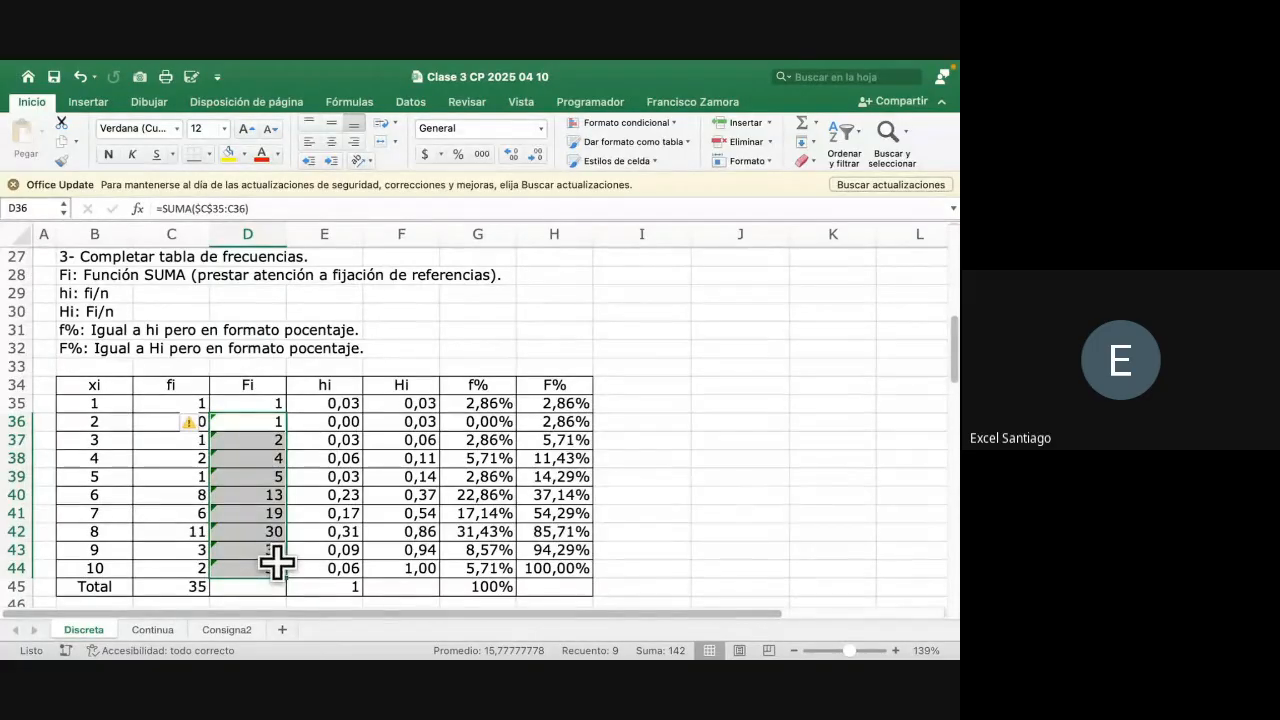
pyautogui.press('Delete')
pyautogui.doubleClick(262, 400)
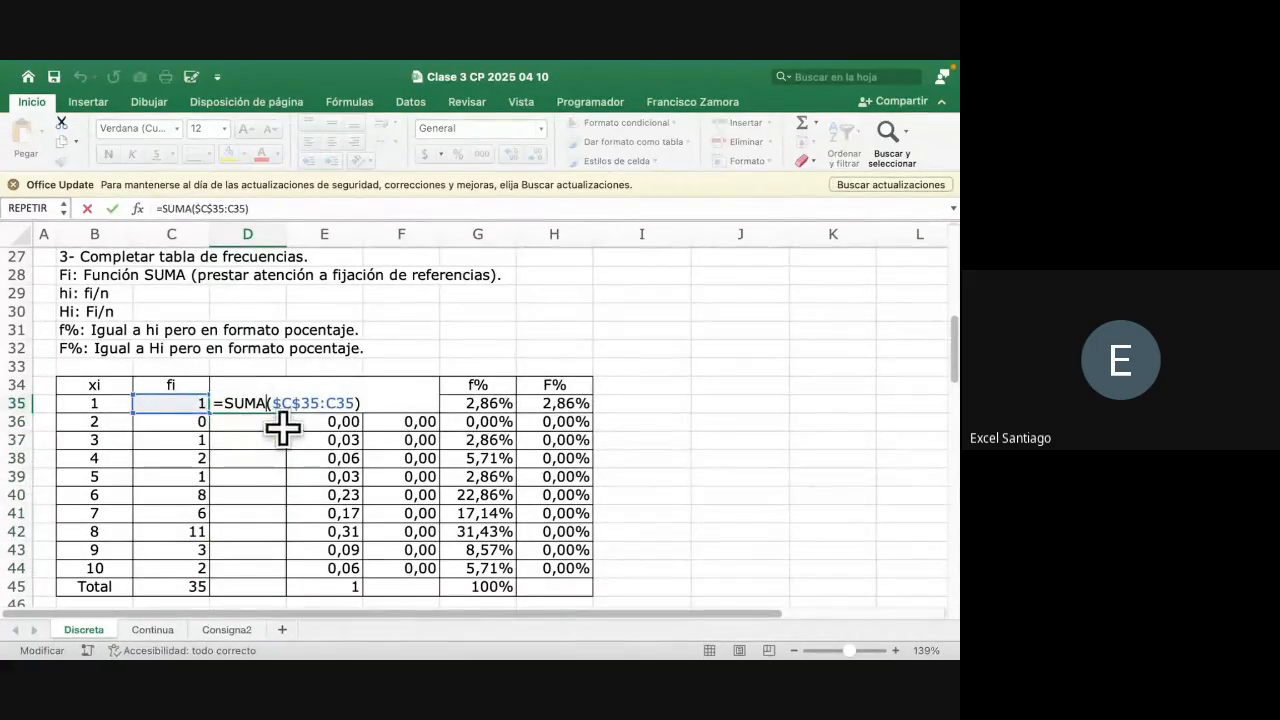
pyautogui.press('Return')
pyautogui.click(280, 403)
pyautogui.moveTo(286, 412); pyautogui.dragTo(286, 577)
pyautogui.click(264, 474)
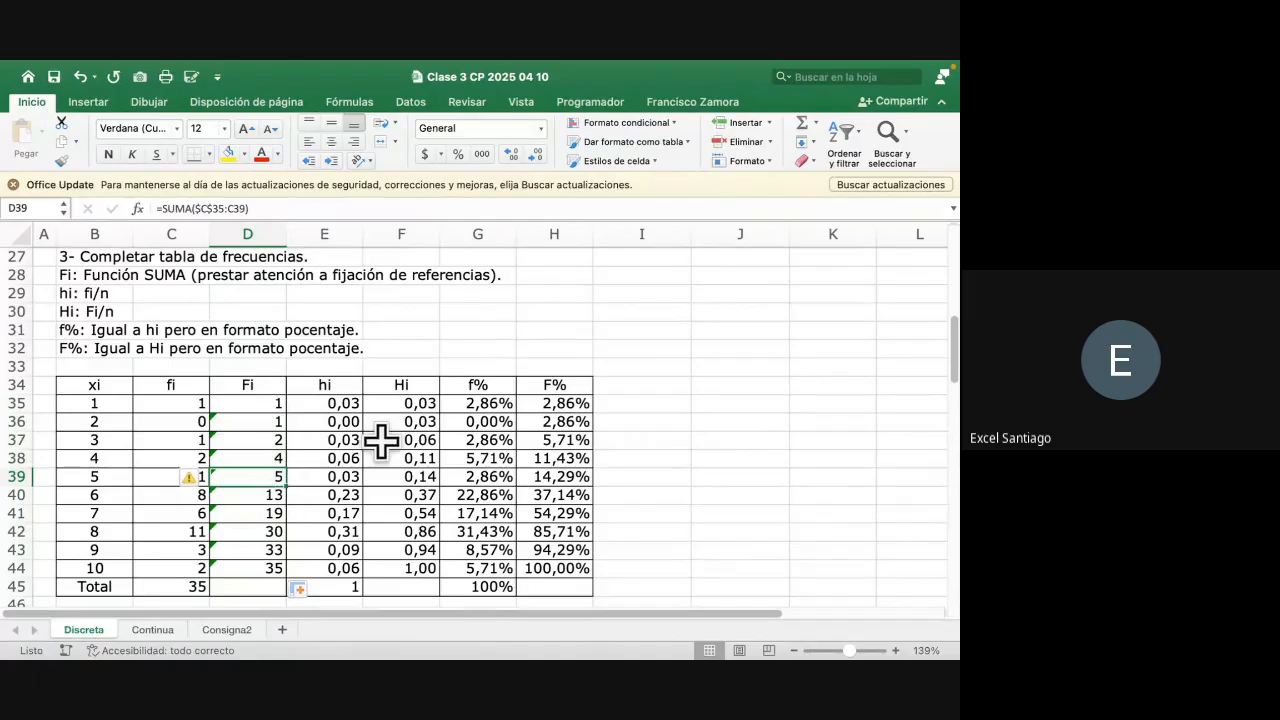
# Examine the hi formulas in E35:E39, highlighting the fixed reference to the total $C$45 in the first one
pyautogui.doubleClick(327, 403)
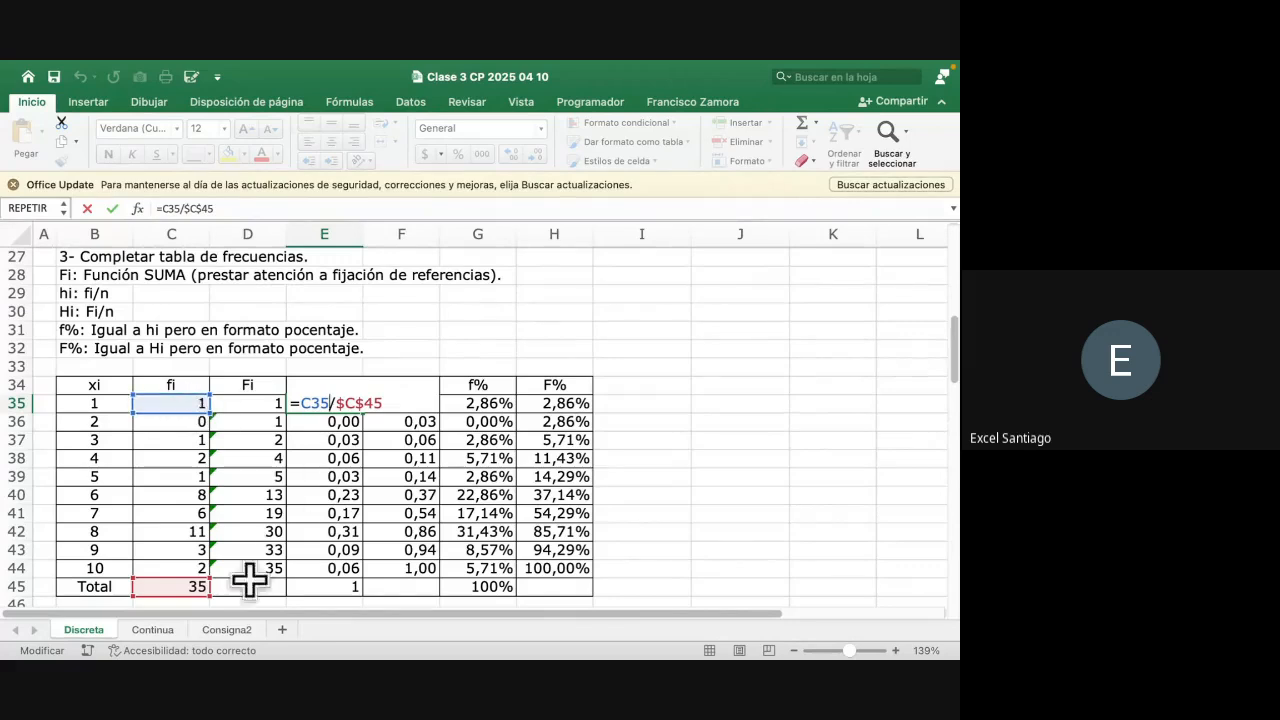
pyautogui.moveTo(384, 405); pyautogui.dragTo(340, 410)
pyautogui.press('Escape')
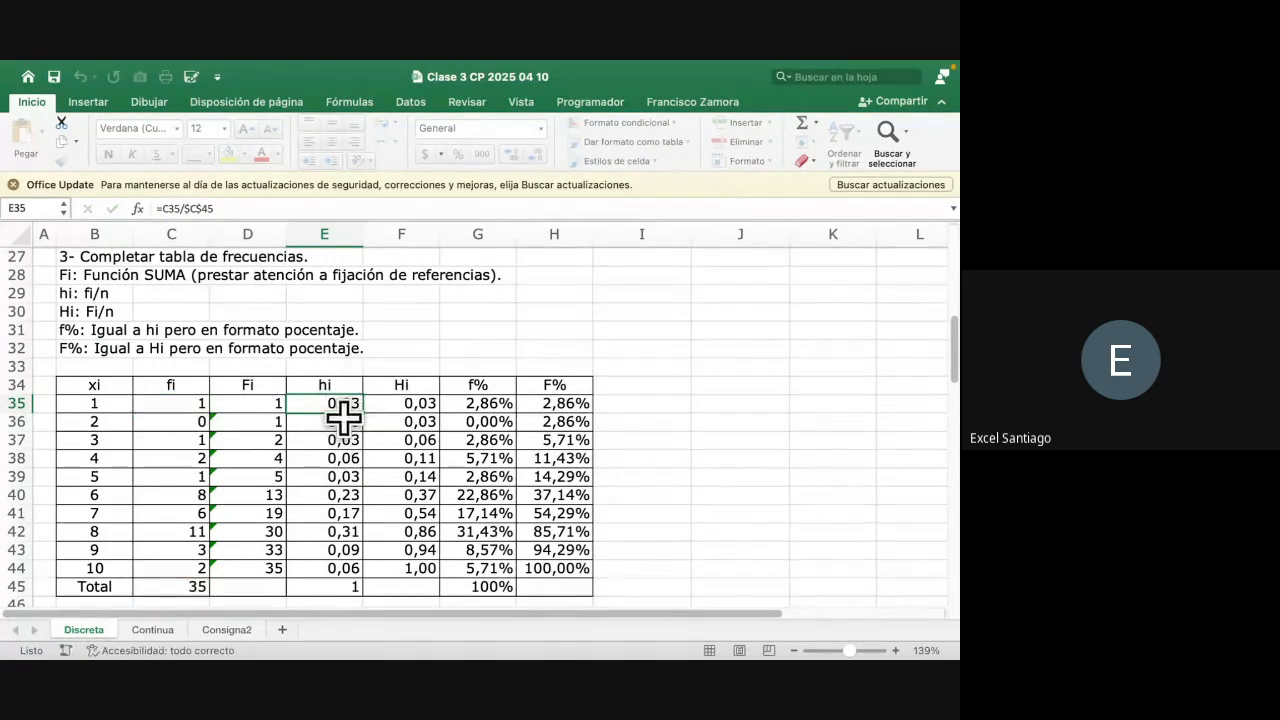
pyautogui.doubleClick(345, 420)
pyautogui.press('Escape')
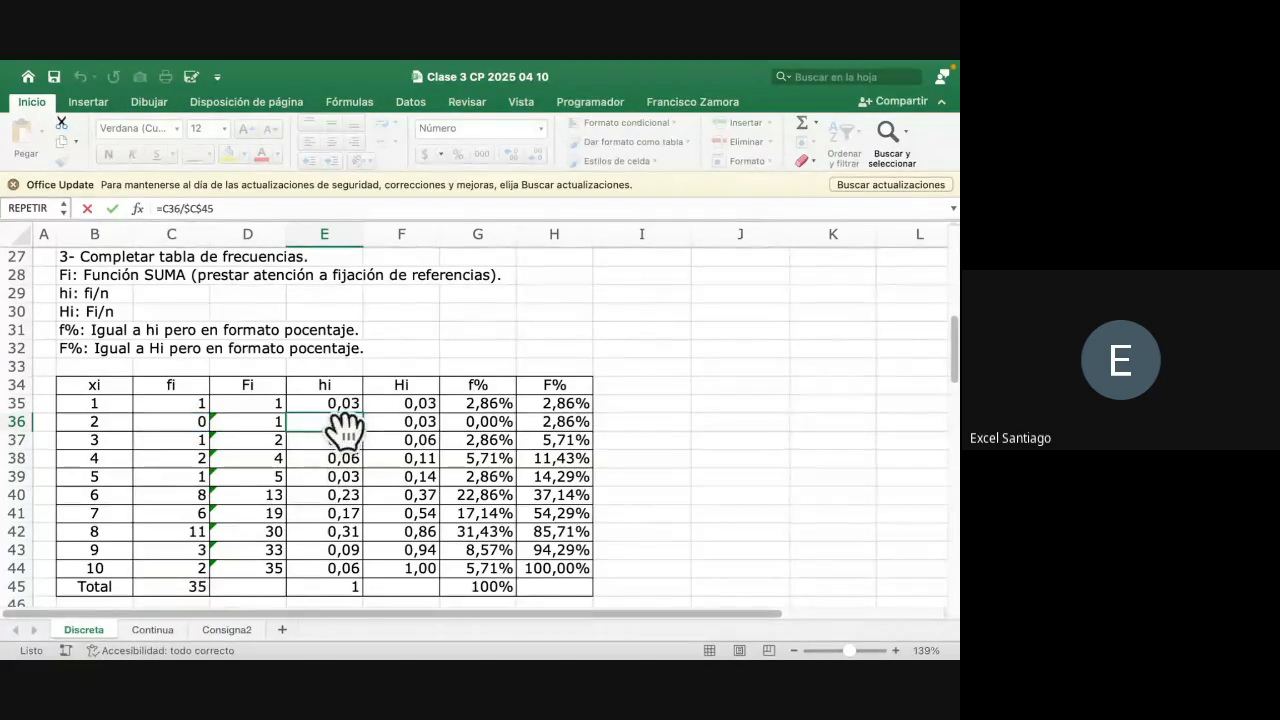
pyautogui.doubleClick(340, 440)
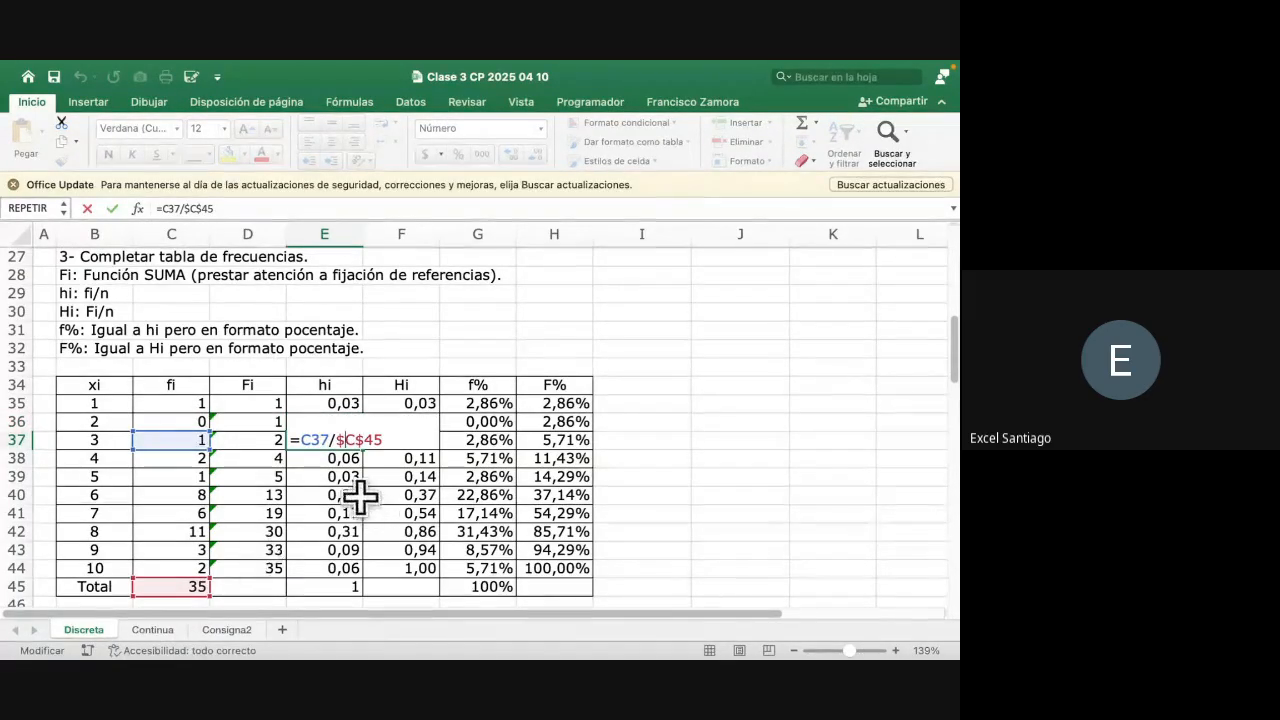
pyautogui.press('Escape')
pyautogui.doubleClick(345, 458)
pyautogui.press('Escape')
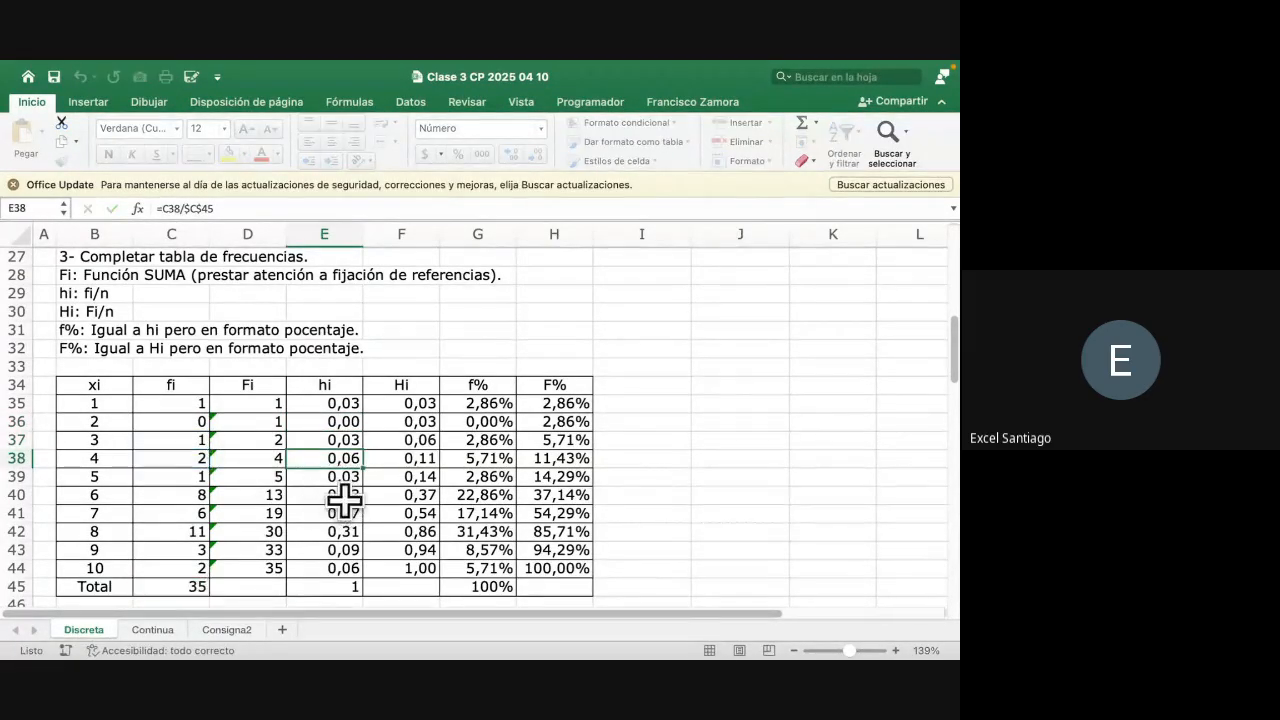
pyautogui.doubleClick(343, 476)
pyautogui.press('Escape')
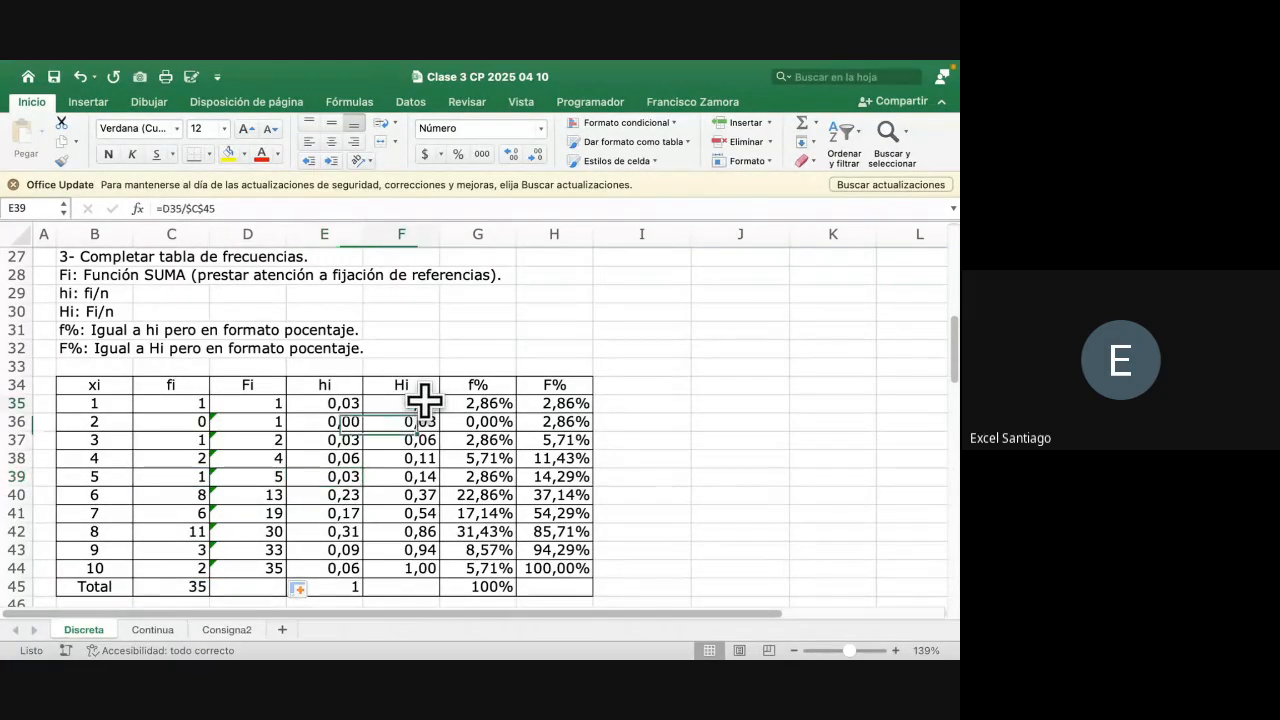
# Inspect the Hi formulas in F35:F37 and compare them with the Hi instruction in B30
pyautogui.doubleClick(424, 401)
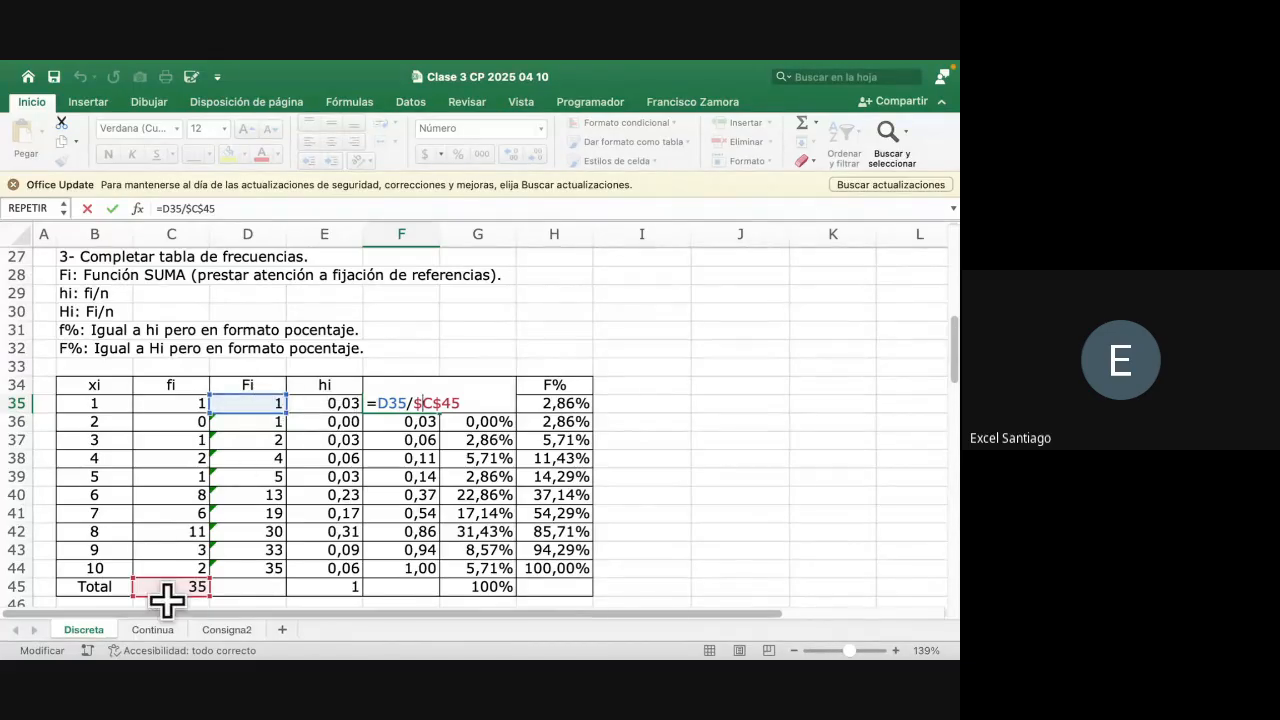
pyautogui.press('Escape')
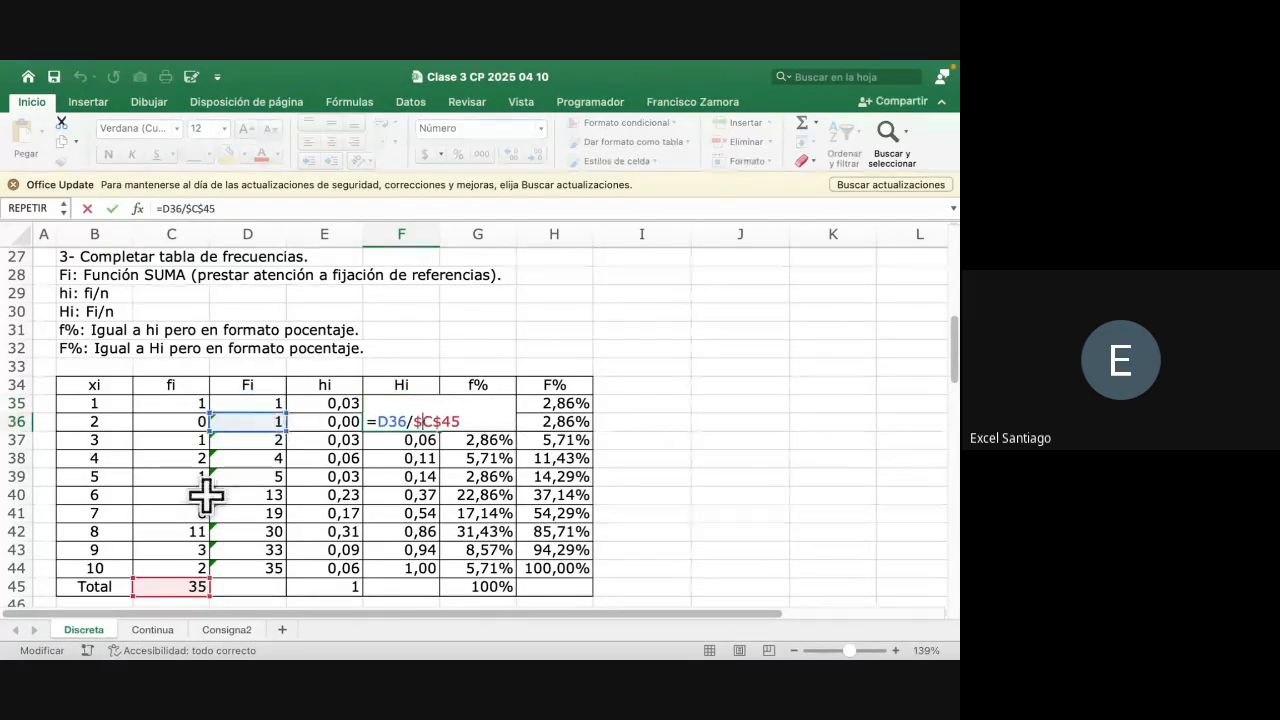
pyautogui.press('Escape')
pyautogui.doubleClick(416, 438)
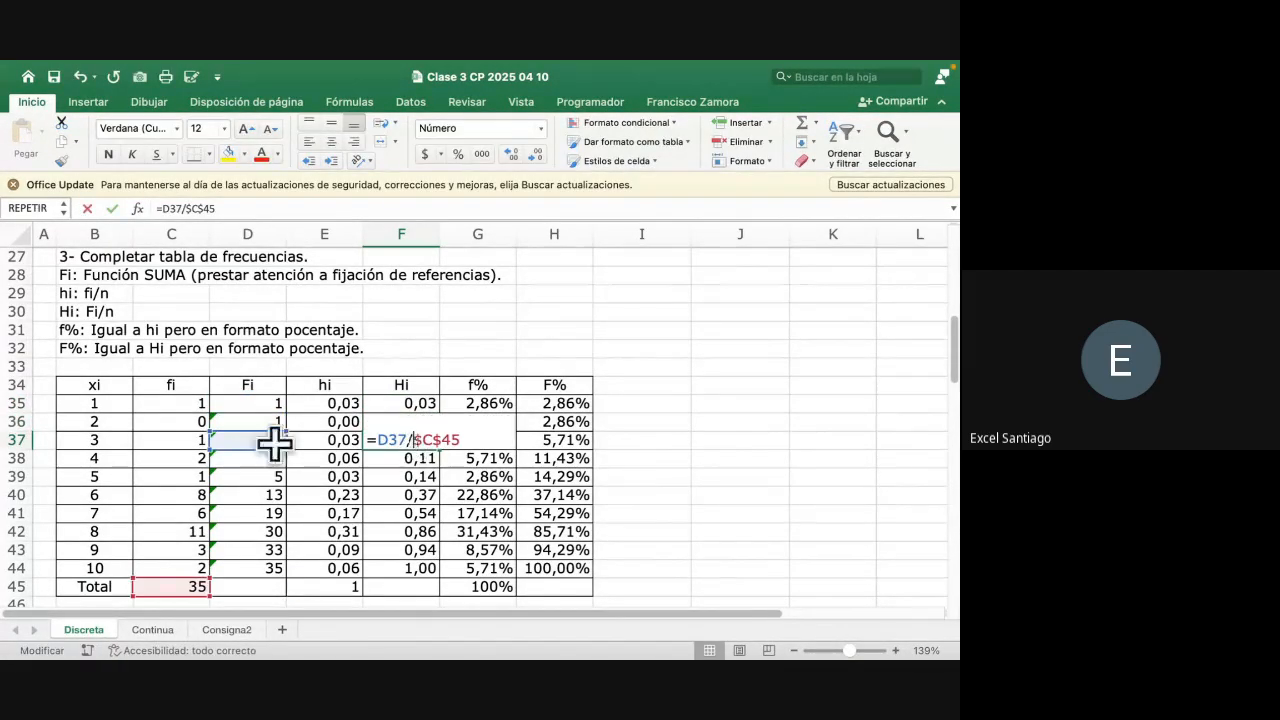
pyautogui.press('Escape')
pyautogui.click(92, 312)
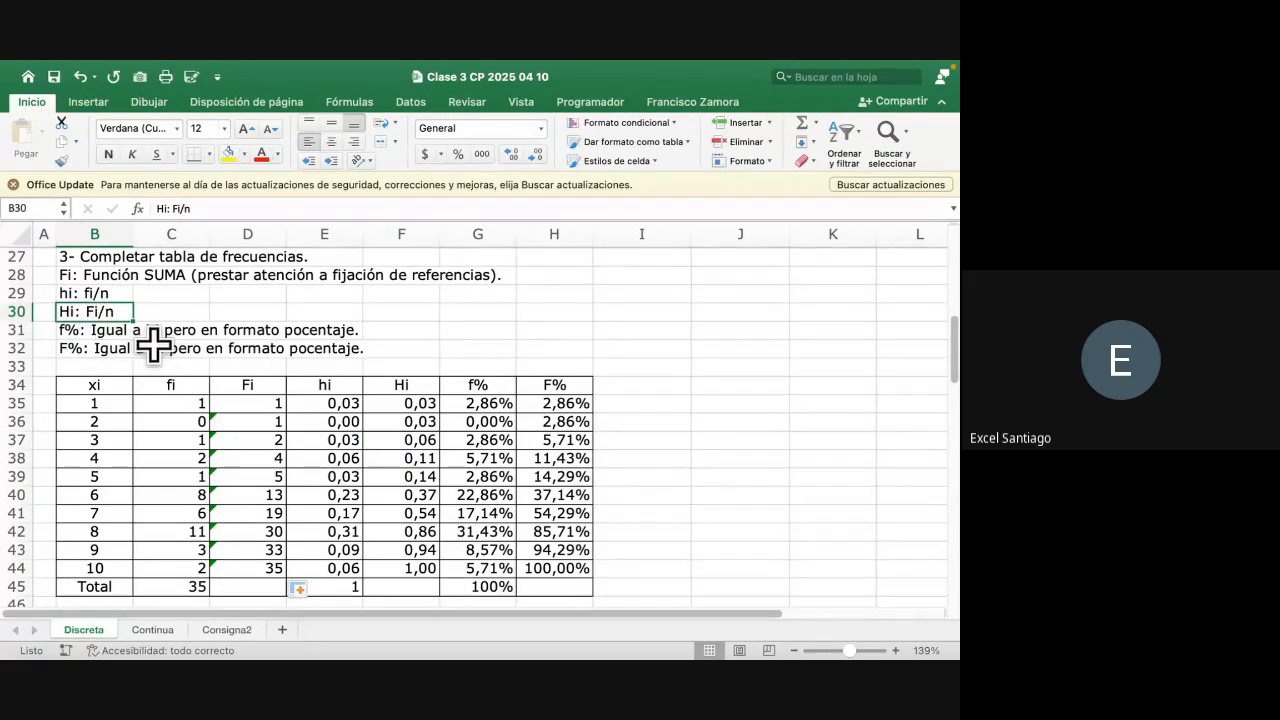
# Inspect the references to the relative frequency columns in the first f% and F% cells, G35 and H35
pyautogui.scroll(-1, 273, 410)
pyautogui.scroll(-1, 273, 410)
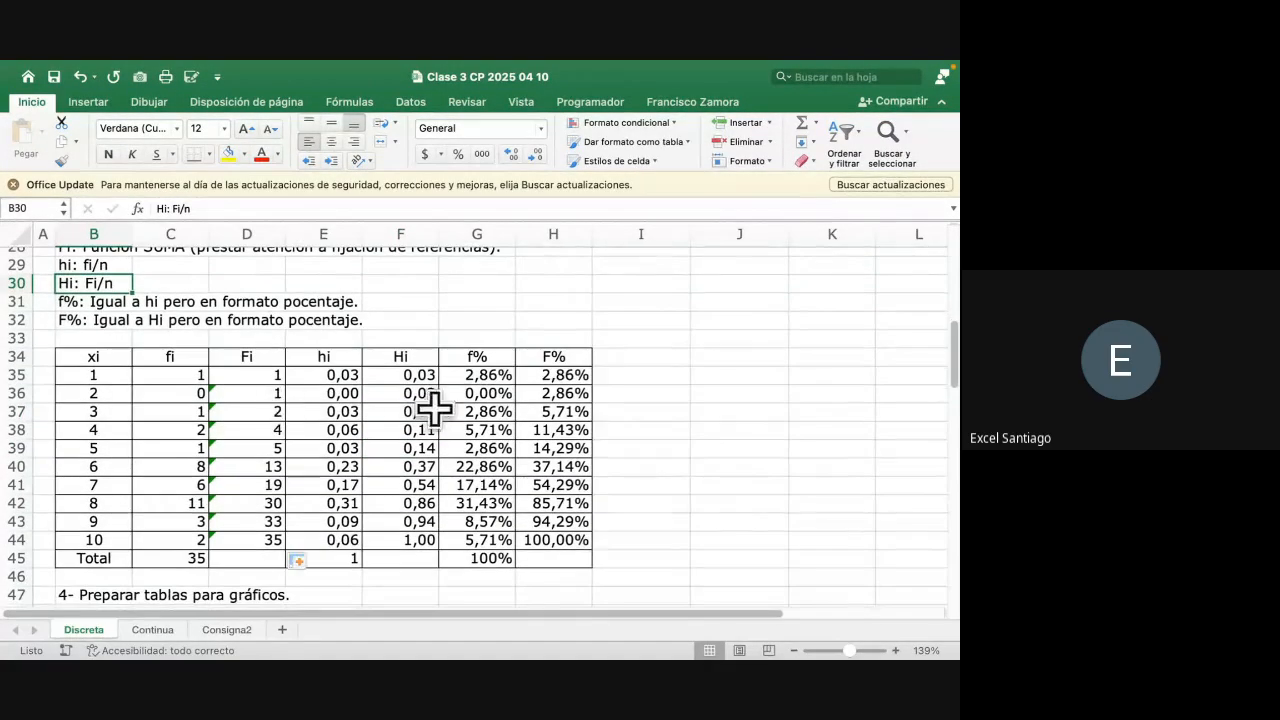
pyautogui.doubleClick(491, 374)
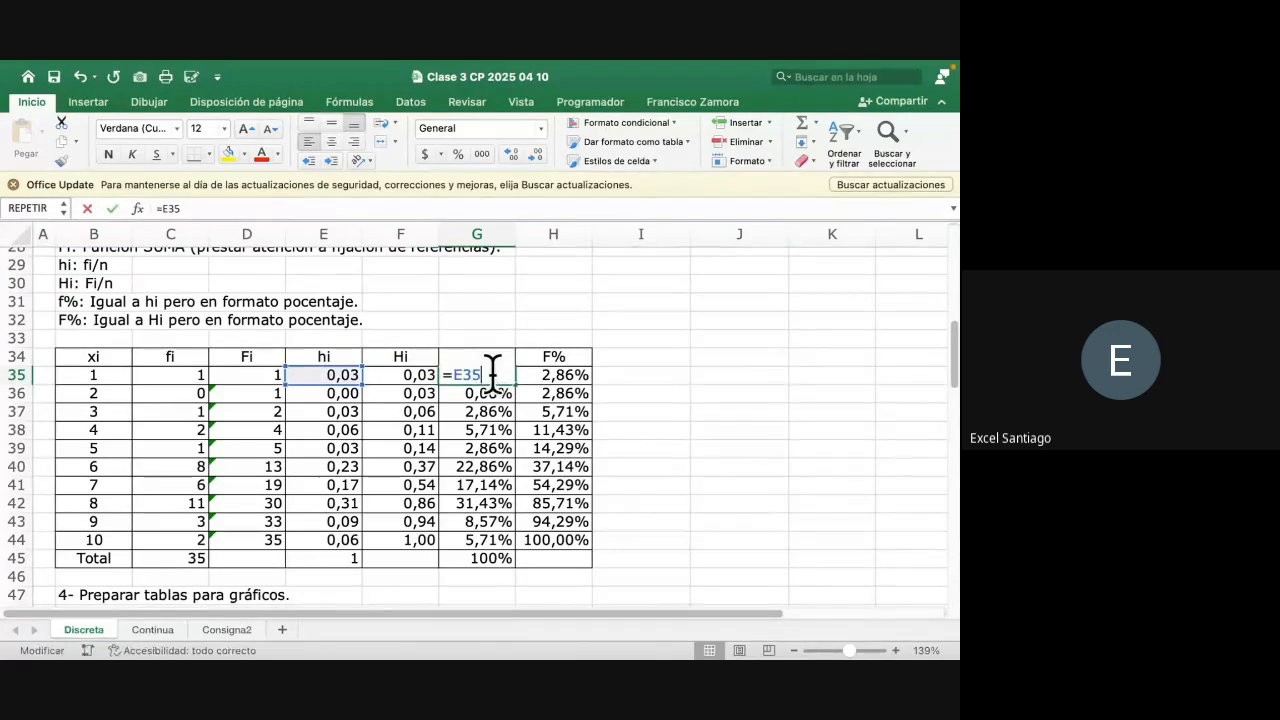
pyautogui.click(553, 374)
pyautogui.doubleClick(558, 374)
pyautogui.press('Escape')
pyautogui.doubleClick(497, 374)
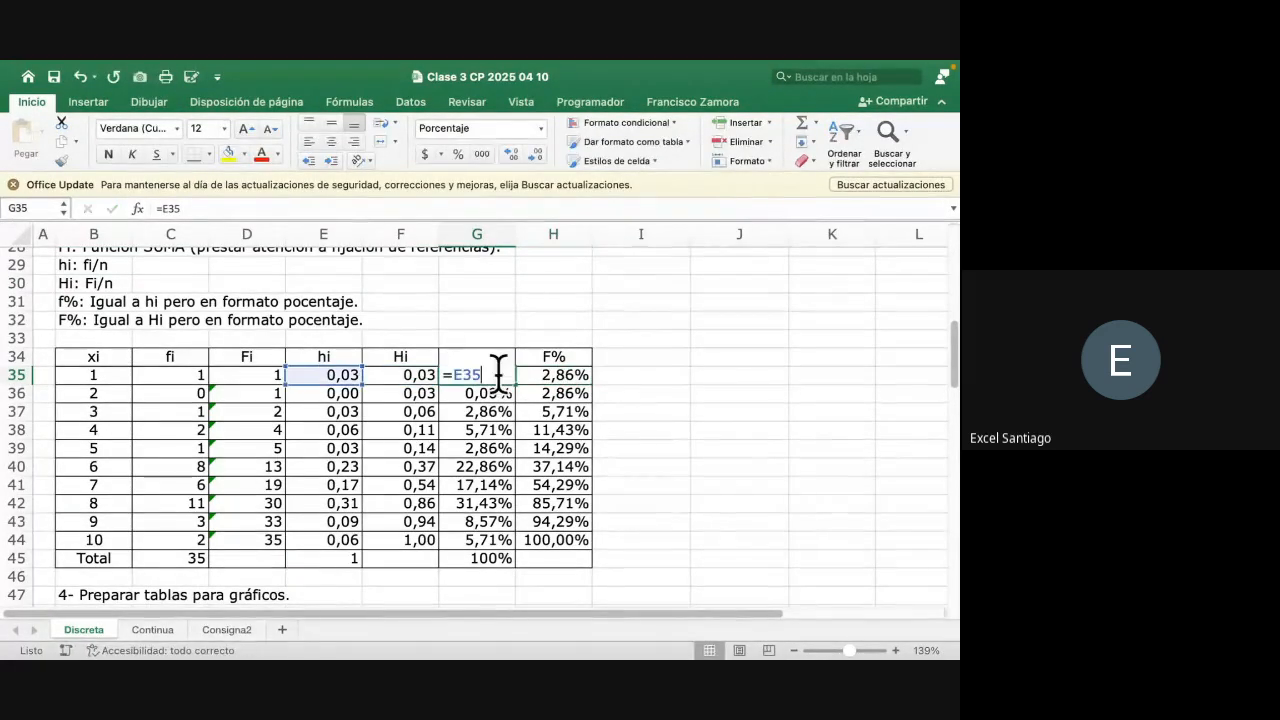
pyautogui.press('Escape')
# Check the f% formulas row by row from G35 to G38 against the hi column
pyautogui.click(477, 357)
pyautogui.doubleClick(479, 370)
pyautogui.click(486, 393)
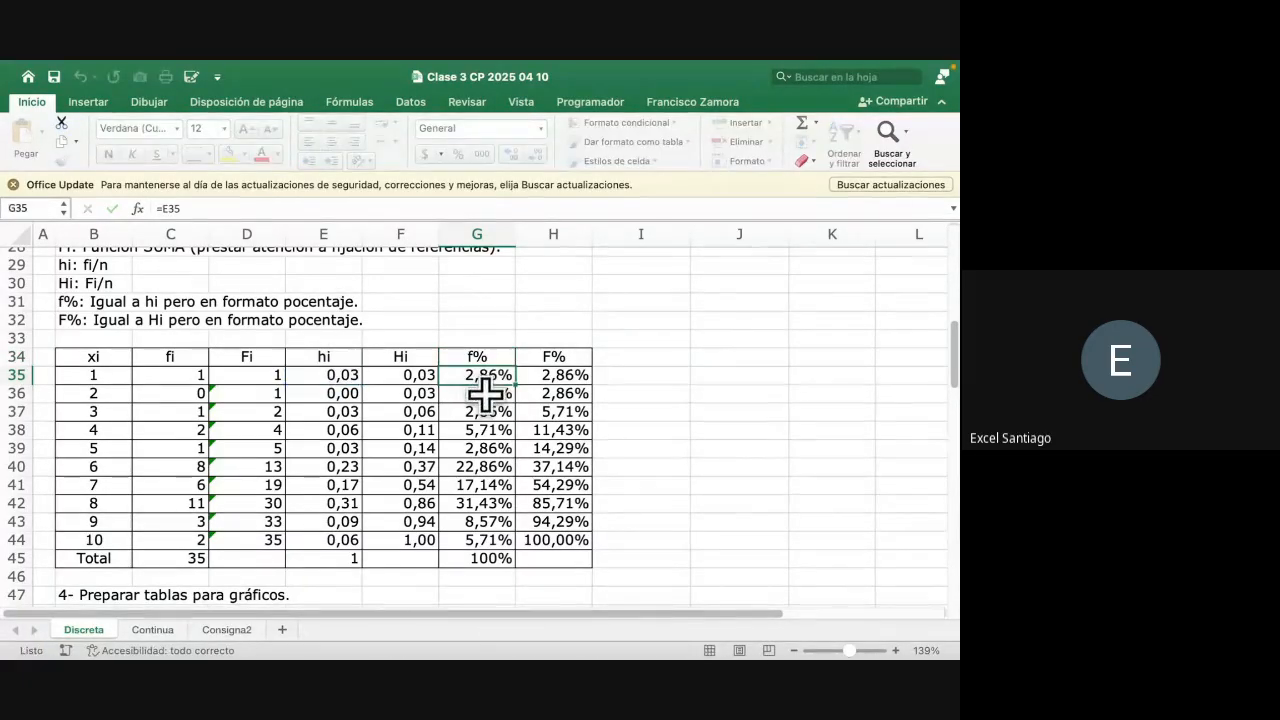
pyautogui.doubleClick(487, 392)
pyautogui.doubleClick(491, 413)
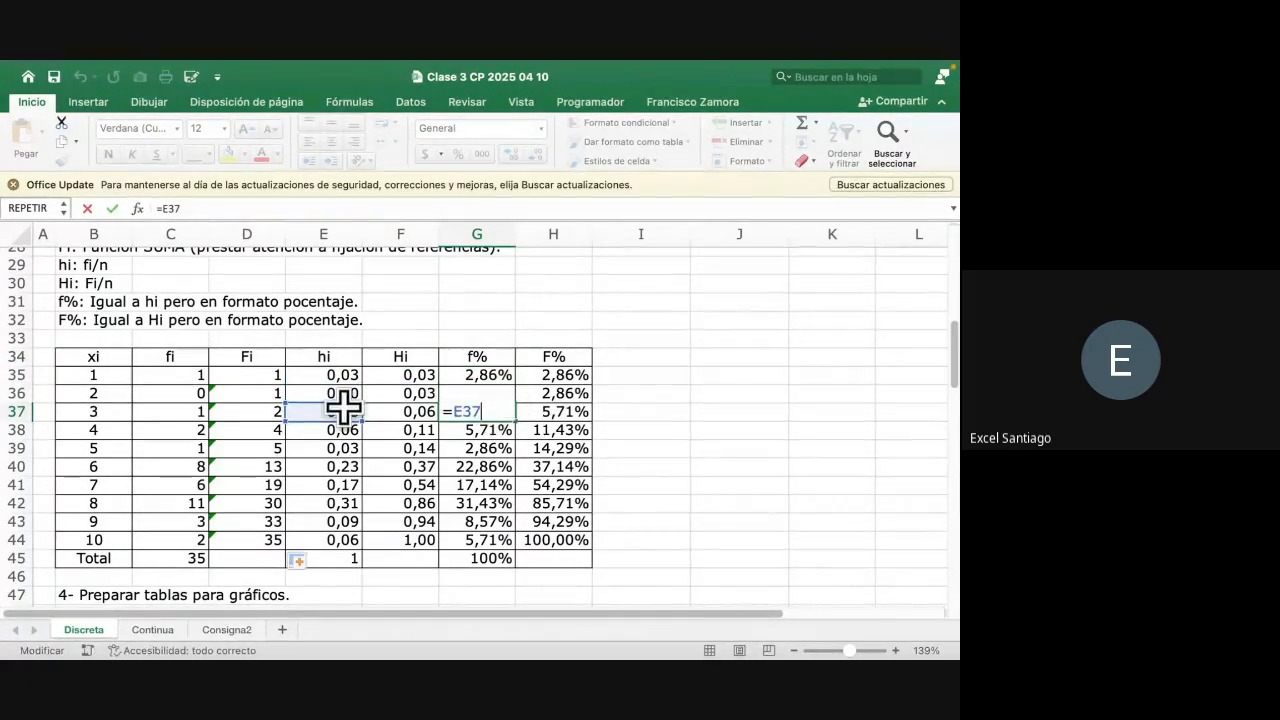
pyautogui.click(491, 427)
pyautogui.doubleClick(481, 428)
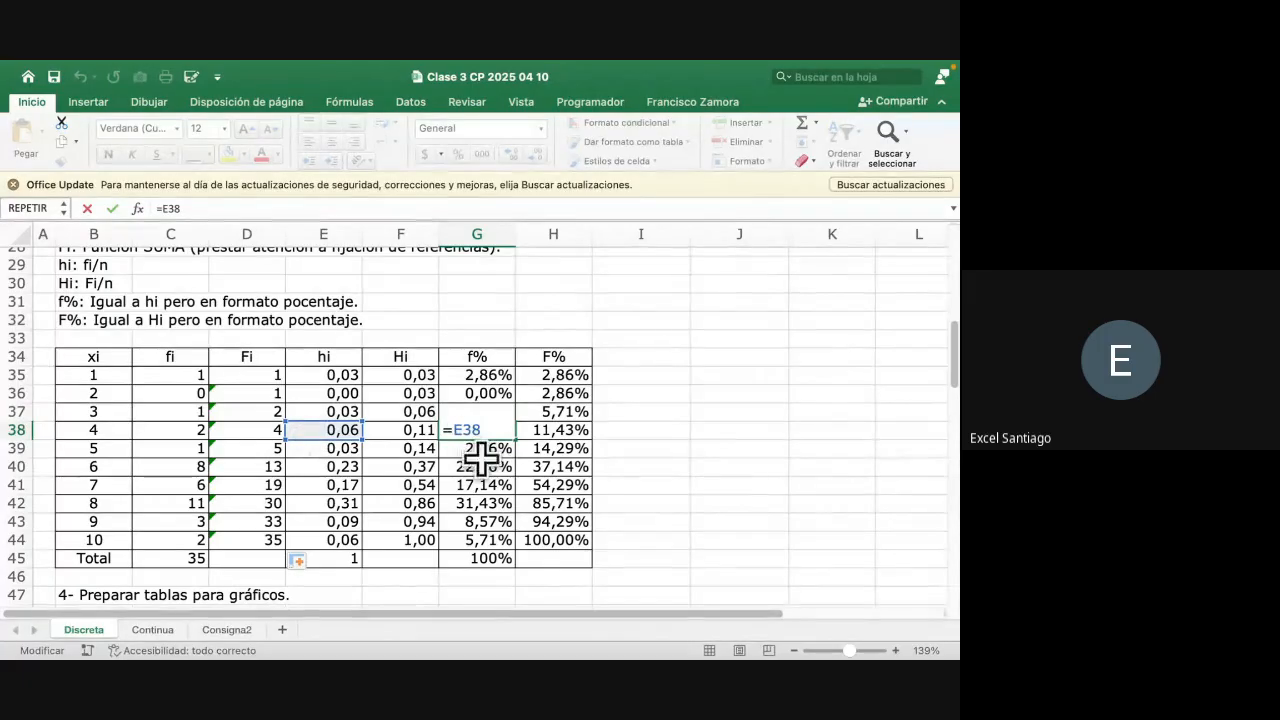
pyautogui.press('Escape')
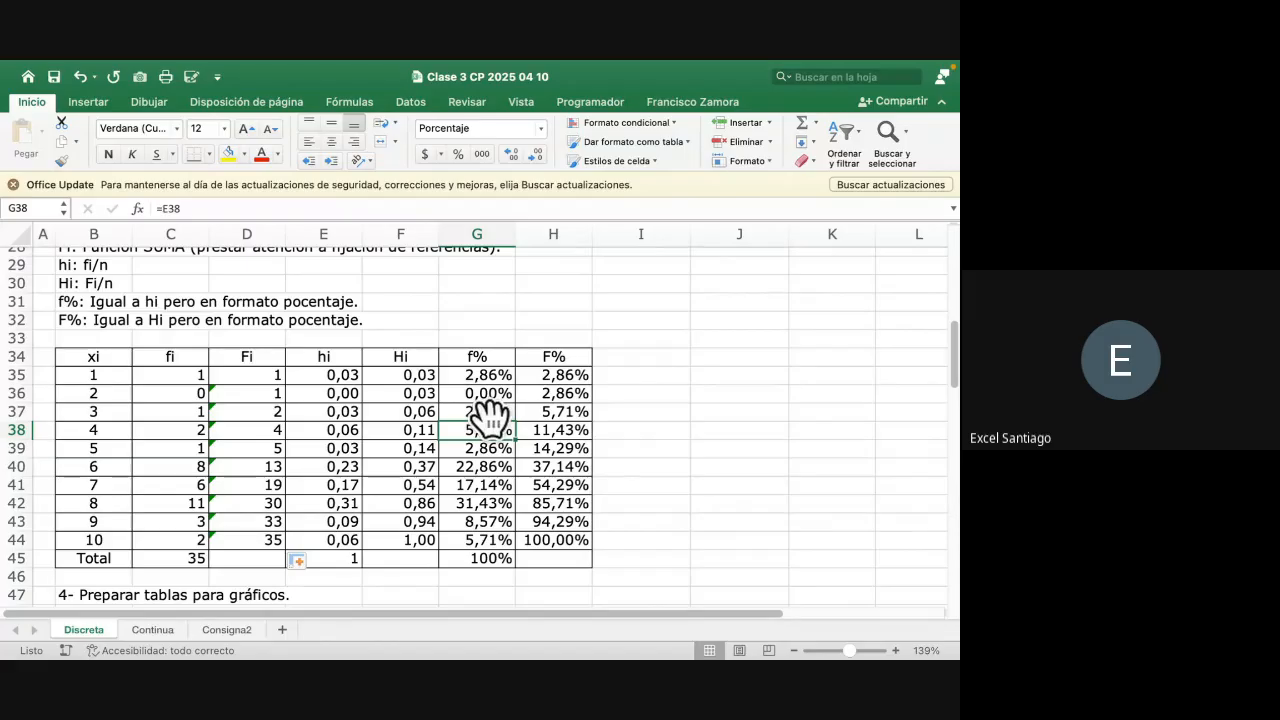
# Check the F% formulas in H36, H38, H43 and H44 against the Hi column
pyautogui.click(543, 392)
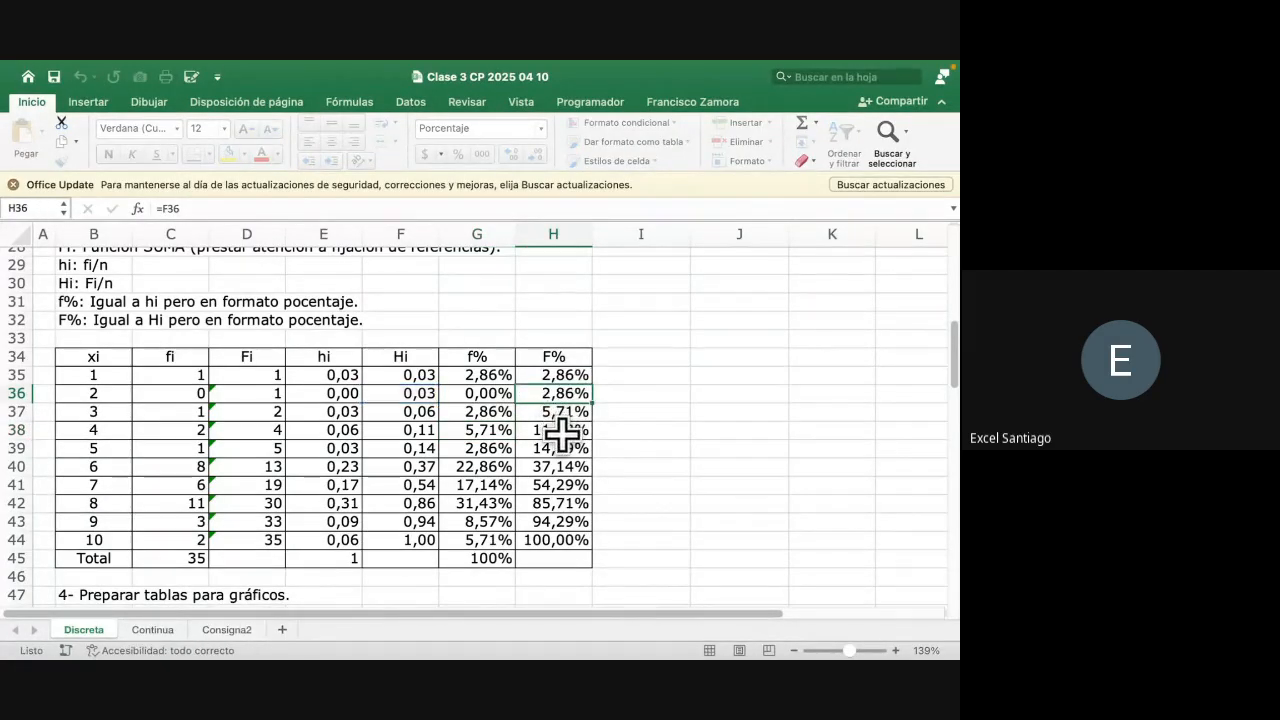
pyautogui.doubleClick(562, 432)
pyautogui.press('Escape')
pyautogui.doubleClick(565, 520)
pyautogui.press('Escape')
pyautogui.doubleClick(563, 538)
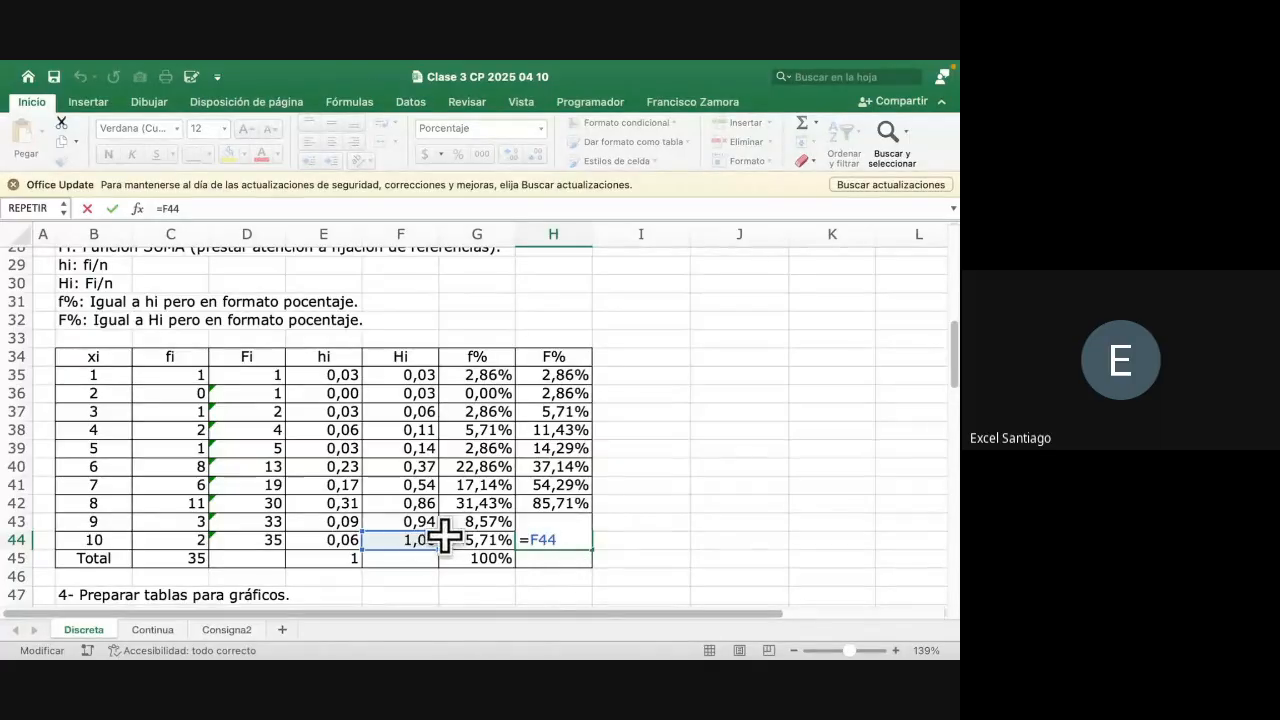
pyautogui.press('Escape')
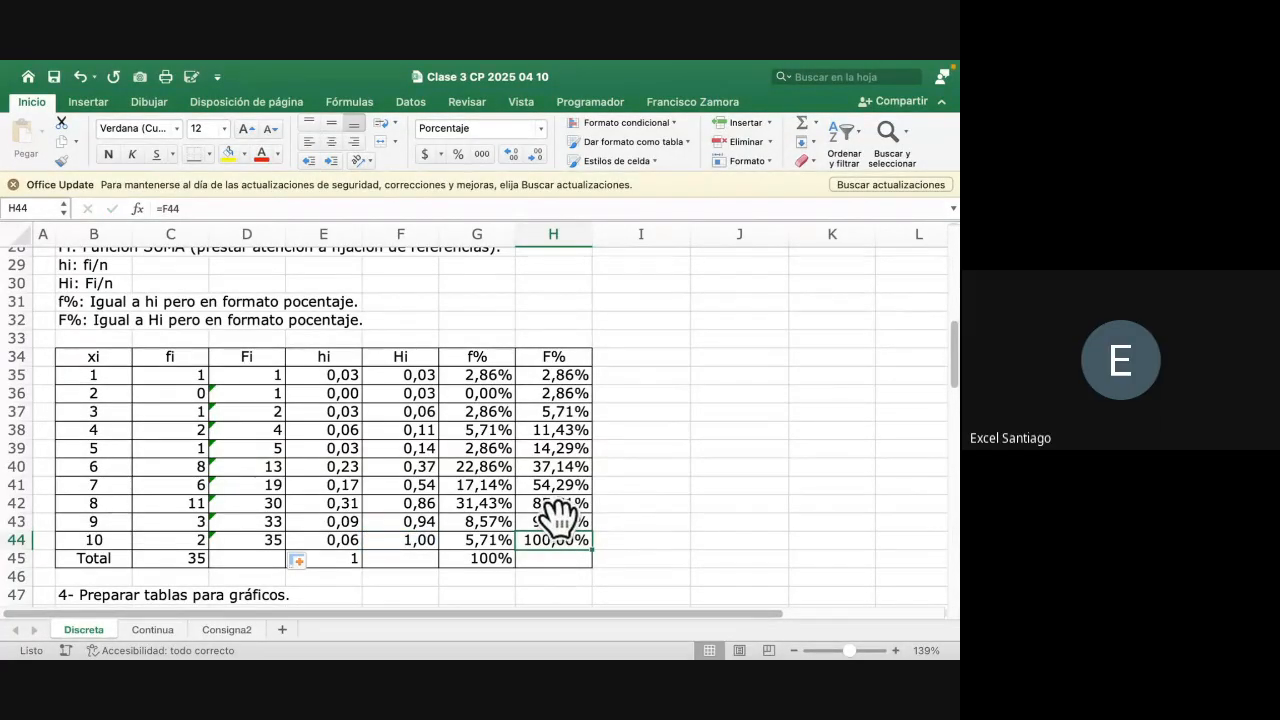
# Review the completed frequency table and read section 4's BASTONES chart instructions in B49:B54
pyautogui.moveTo(60, 357); pyautogui.dragTo(560, 557)
pyautogui.click(478, 495)
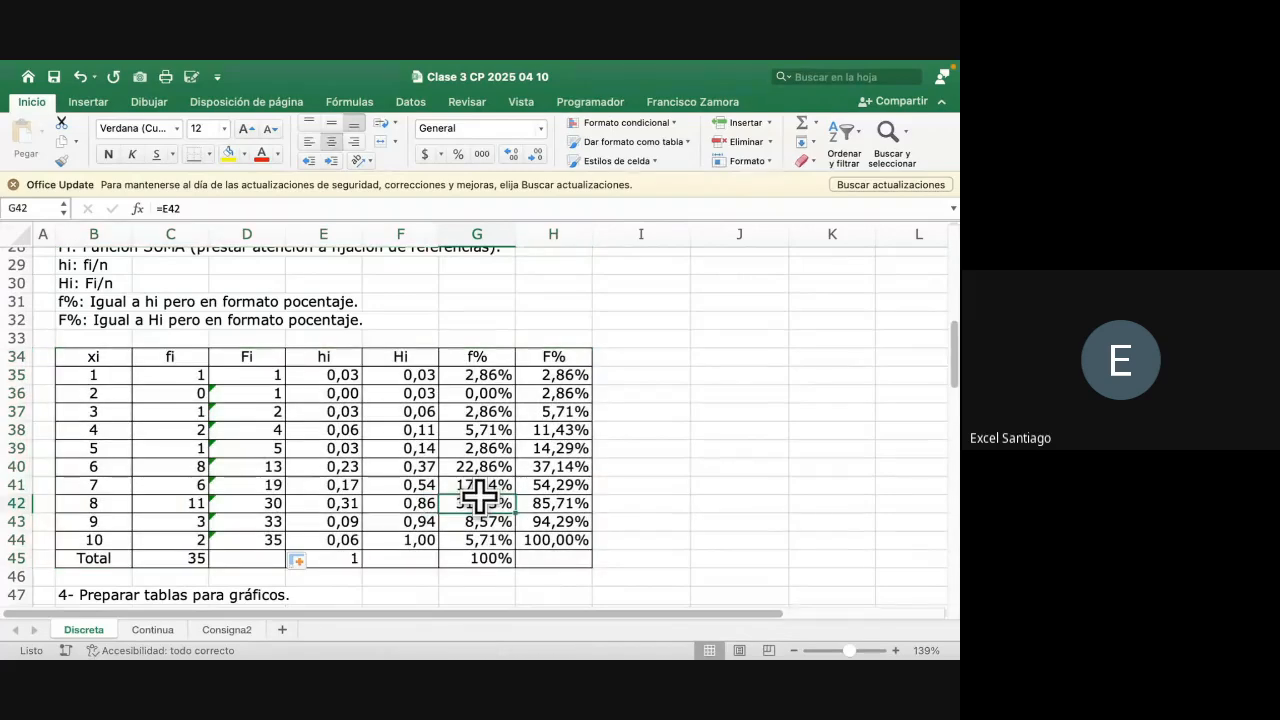
pyautogui.scroll(-5, 478, 495)
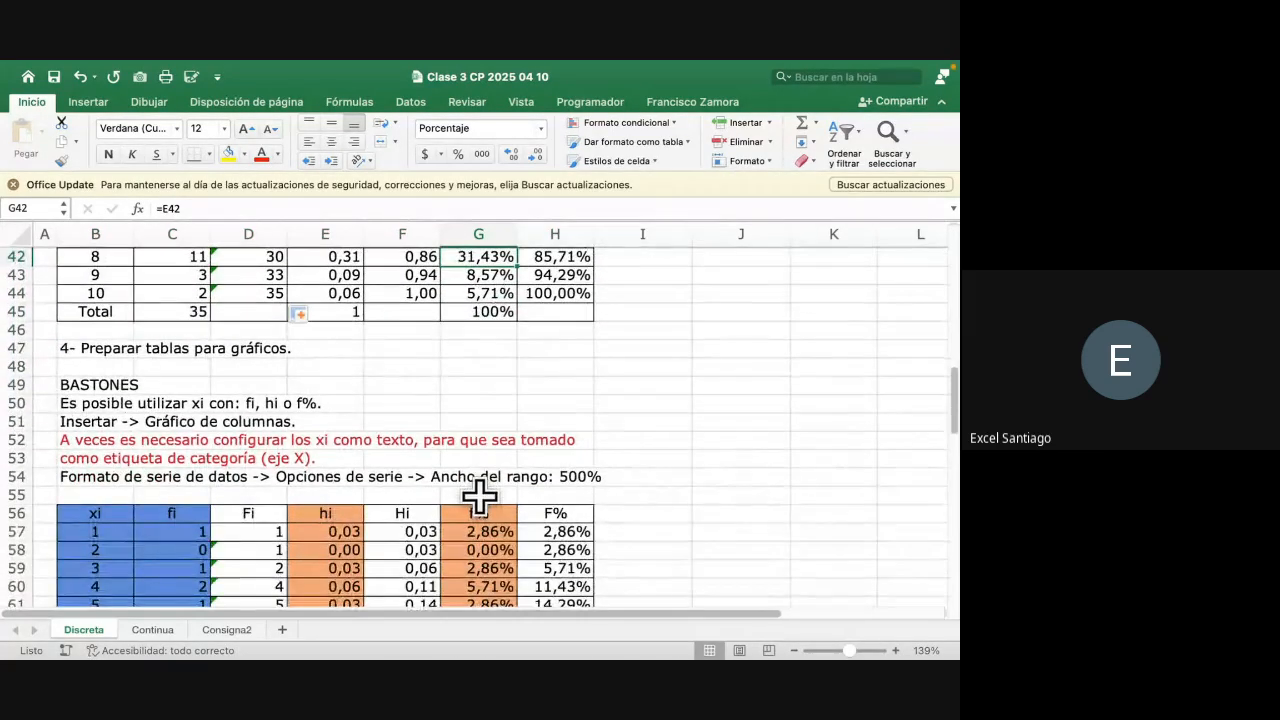
pyautogui.scroll(-2, 478, 495)
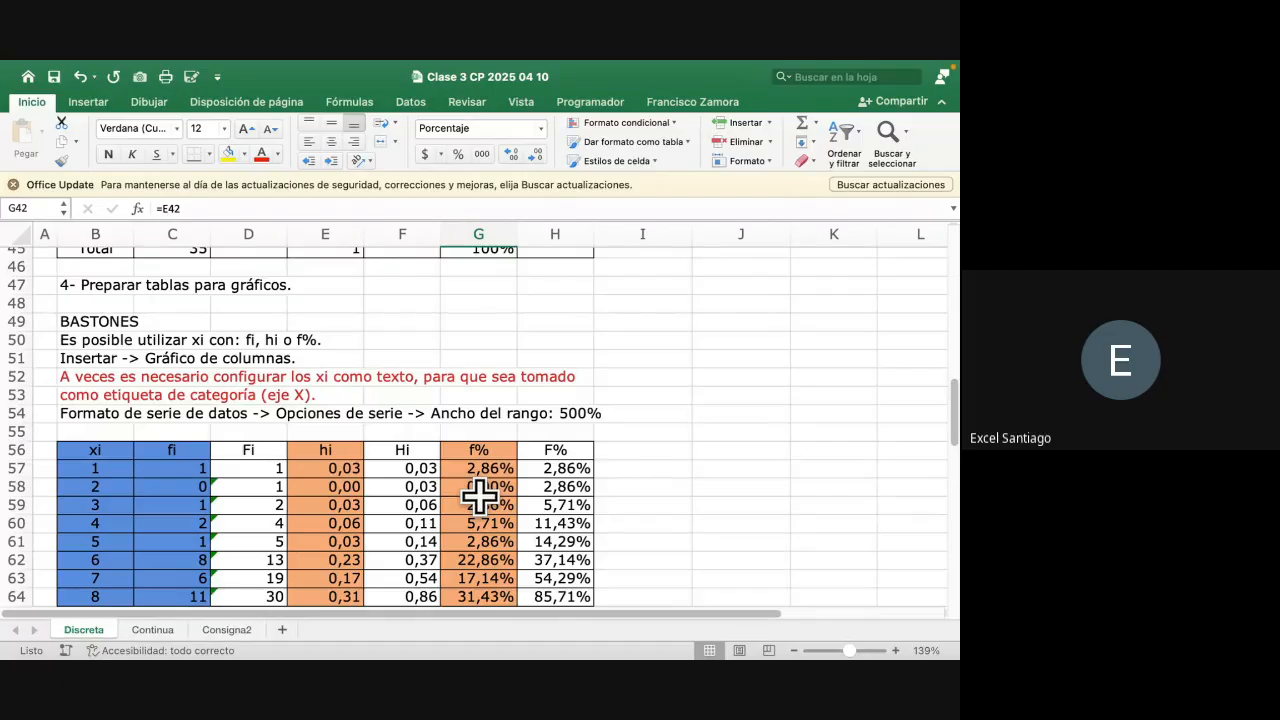
pyautogui.scroll(-3, 478, 495)
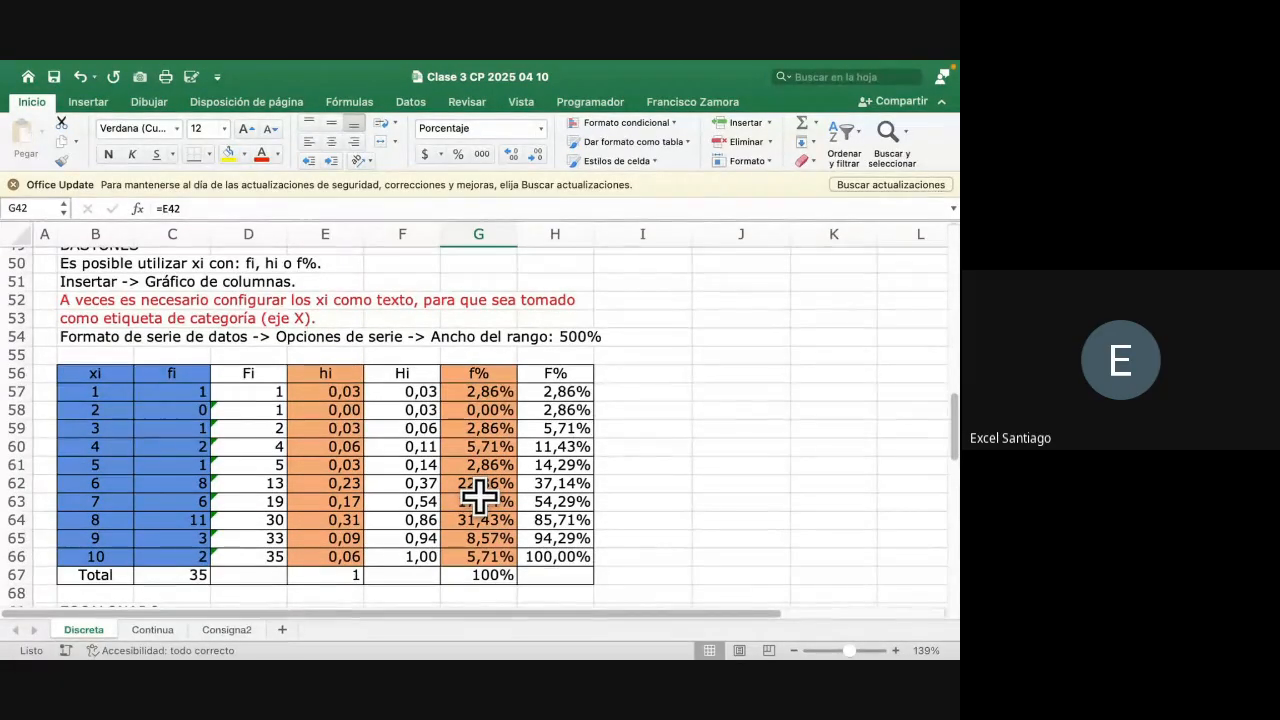
pyautogui.scroll(2, 478, 495)
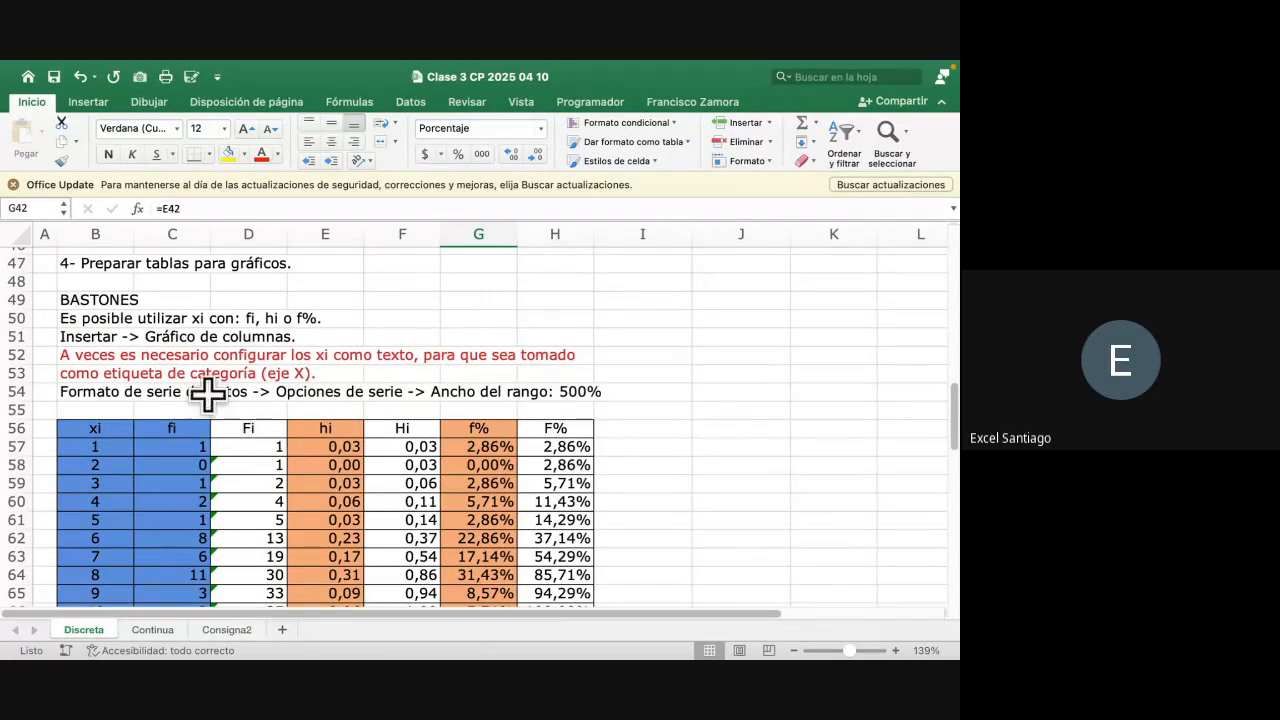
pyautogui.click(105, 299)
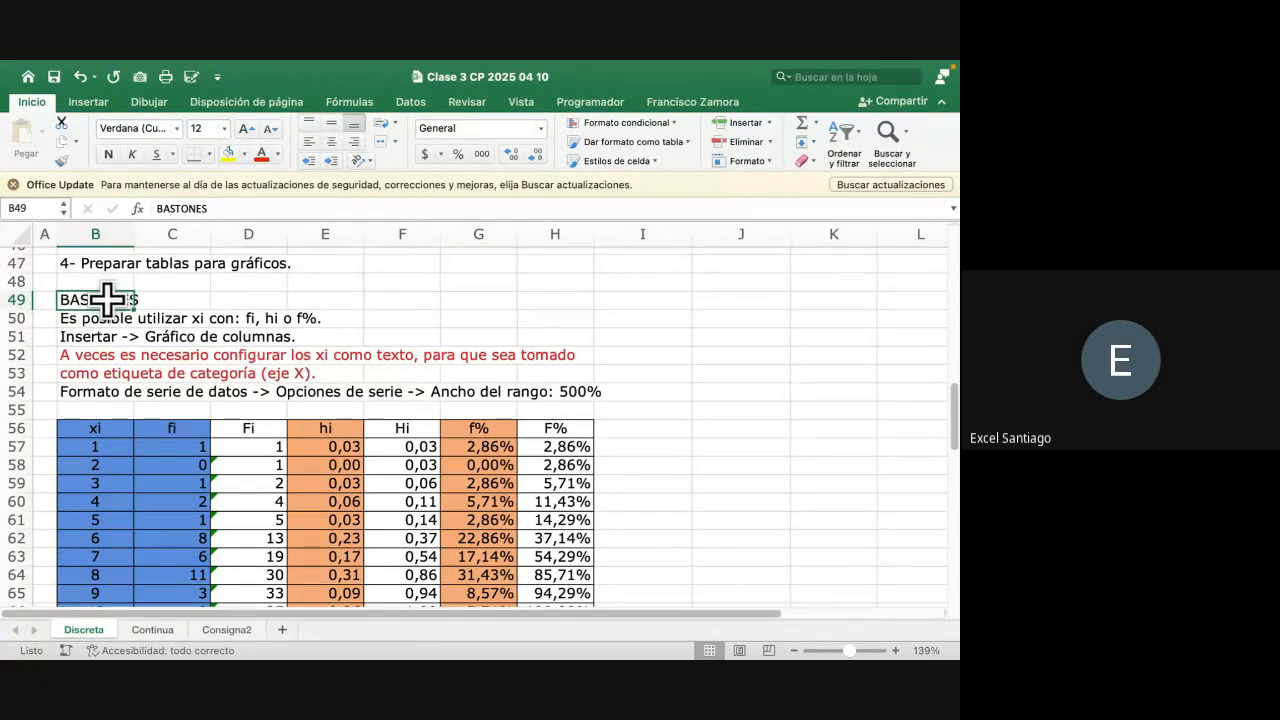
# Examine the fi, hi and f% columns in rows 56 to 66 as possible pairs for xi in the BASTONES chart
pyautogui.scroll(-2, 158, 426)
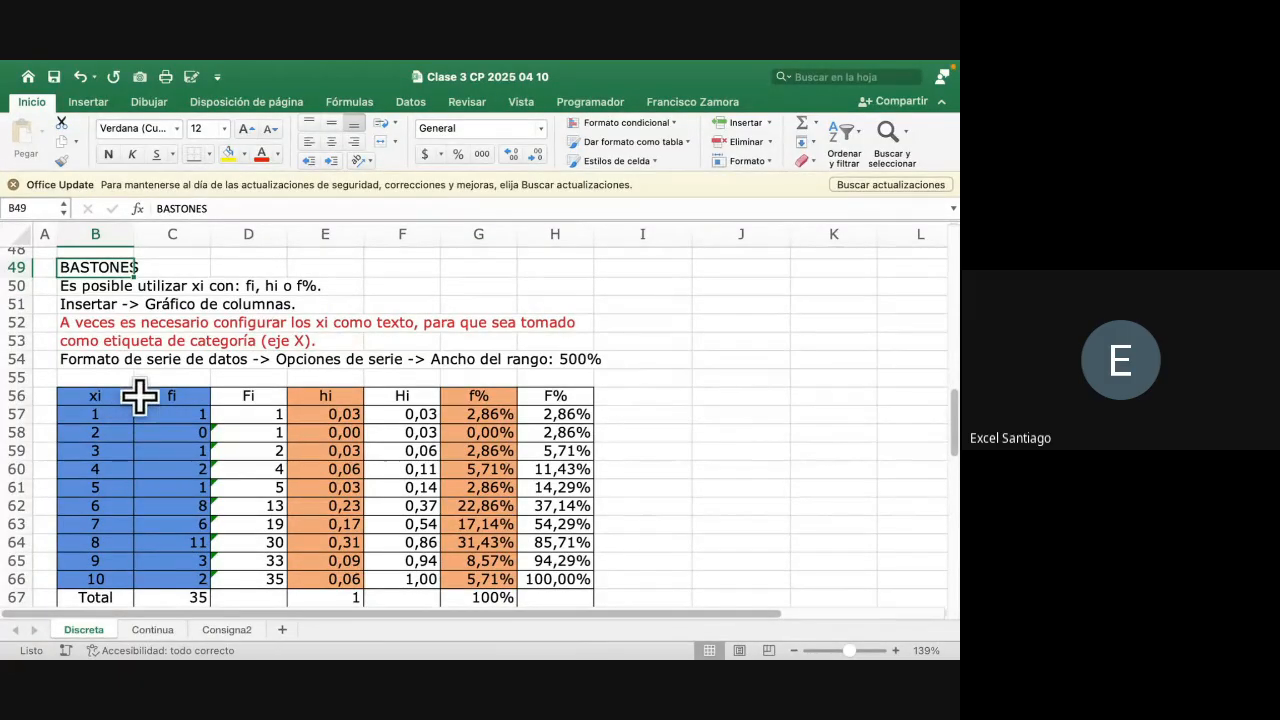
pyautogui.moveTo(155, 397); pyautogui.dragTo(186, 583)
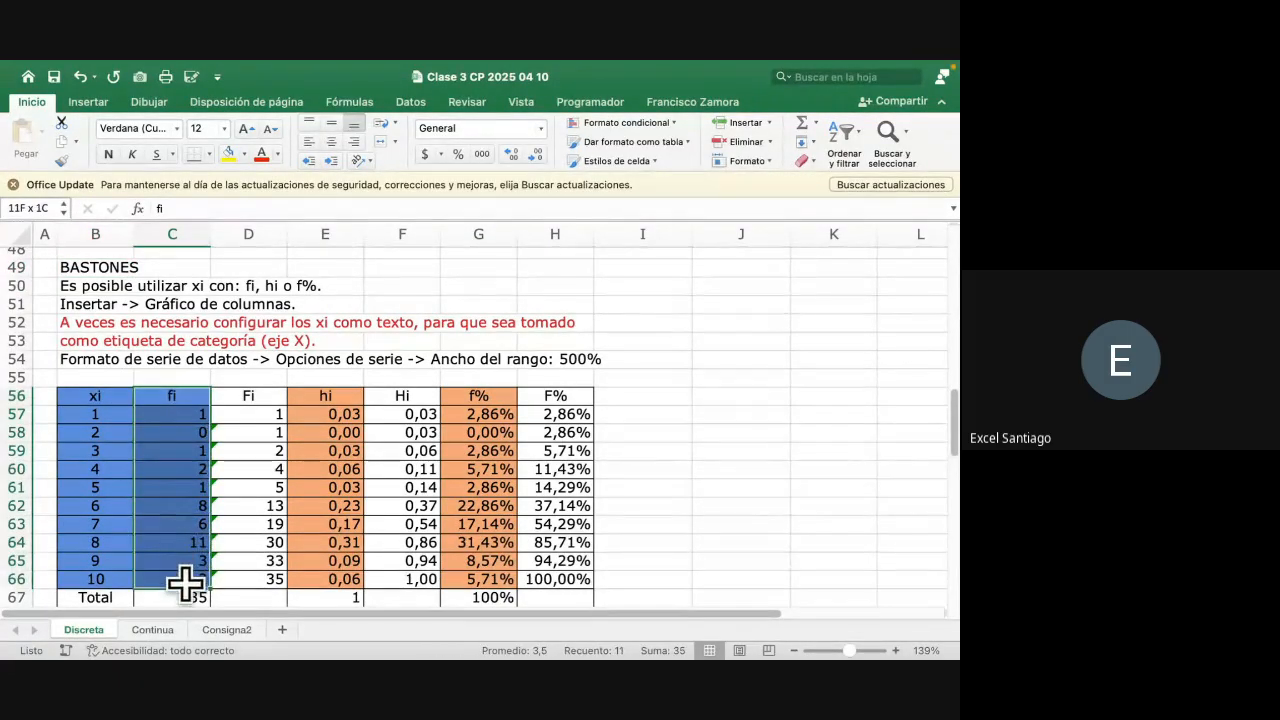
pyautogui.moveTo(335, 399); pyautogui.dragTo(340, 582)
pyautogui.moveTo(486, 398); pyautogui.dragTo(488, 580)
pyautogui.scroll(-4, 200, 436)
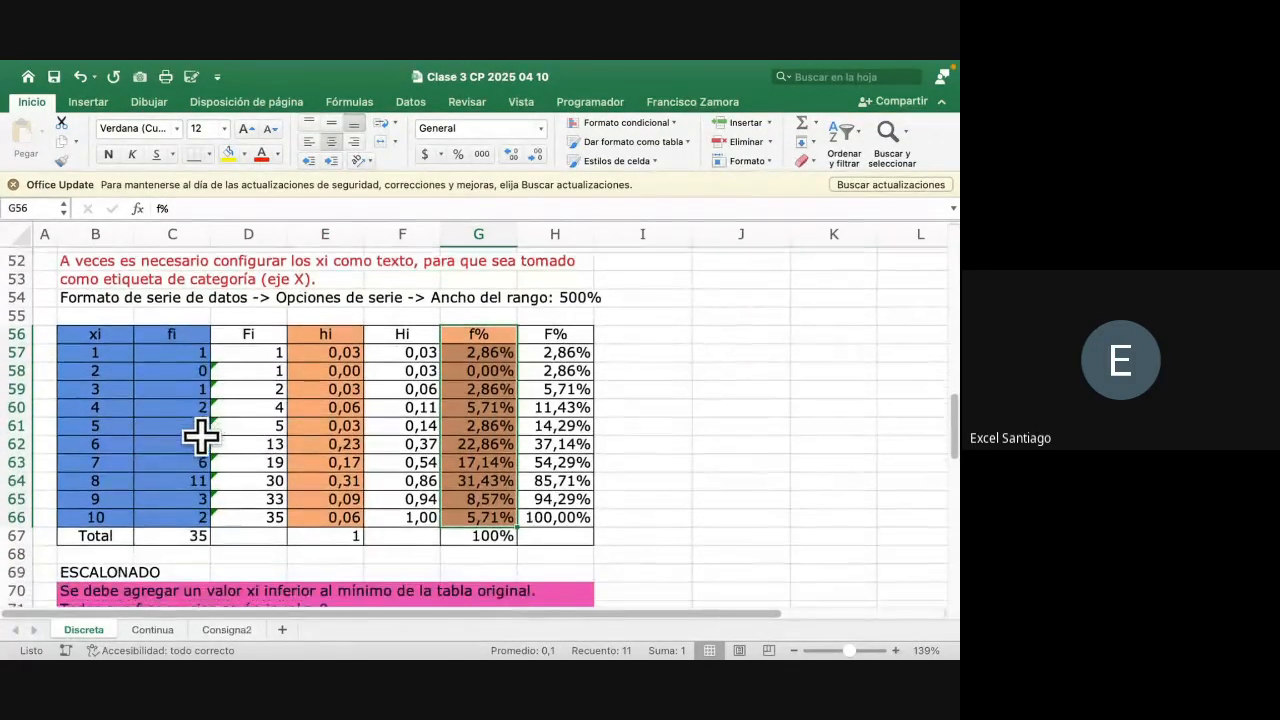
pyautogui.scroll(3, 200, 436)
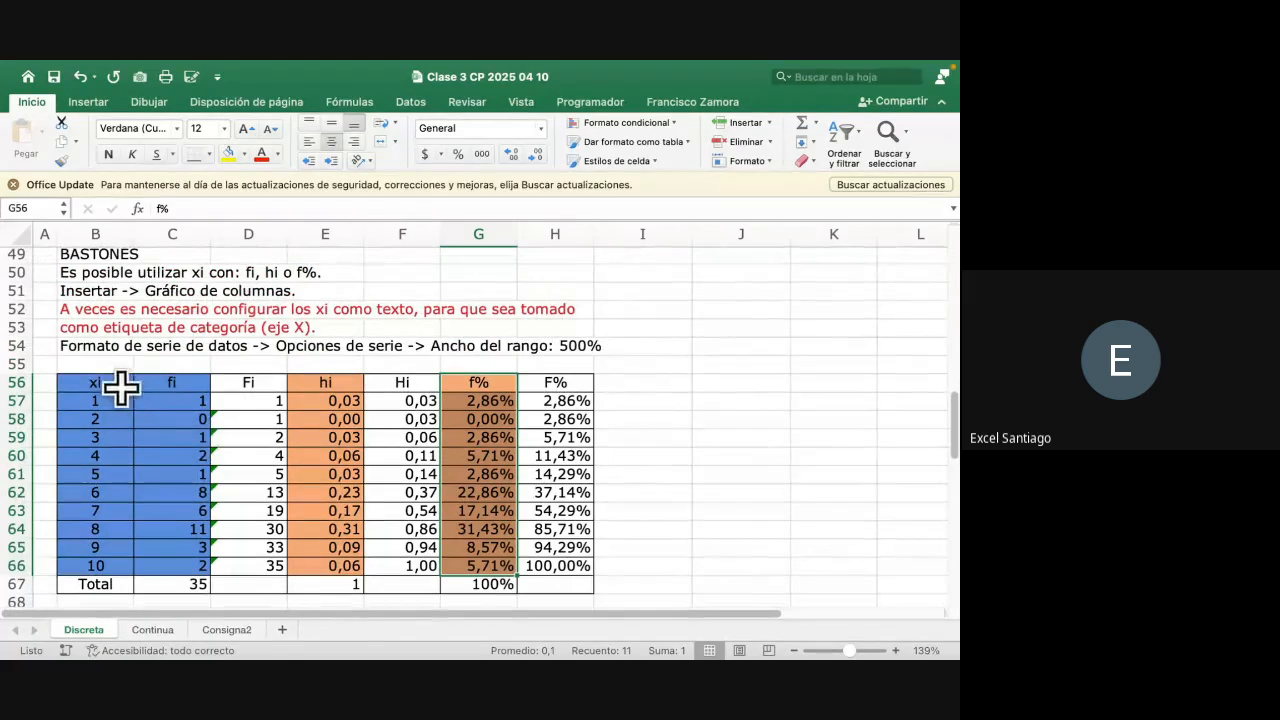
pyautogui.click(112, 380)
pyautogui.moveTo(112, 380); pyautogui.dragTo(180, 566)
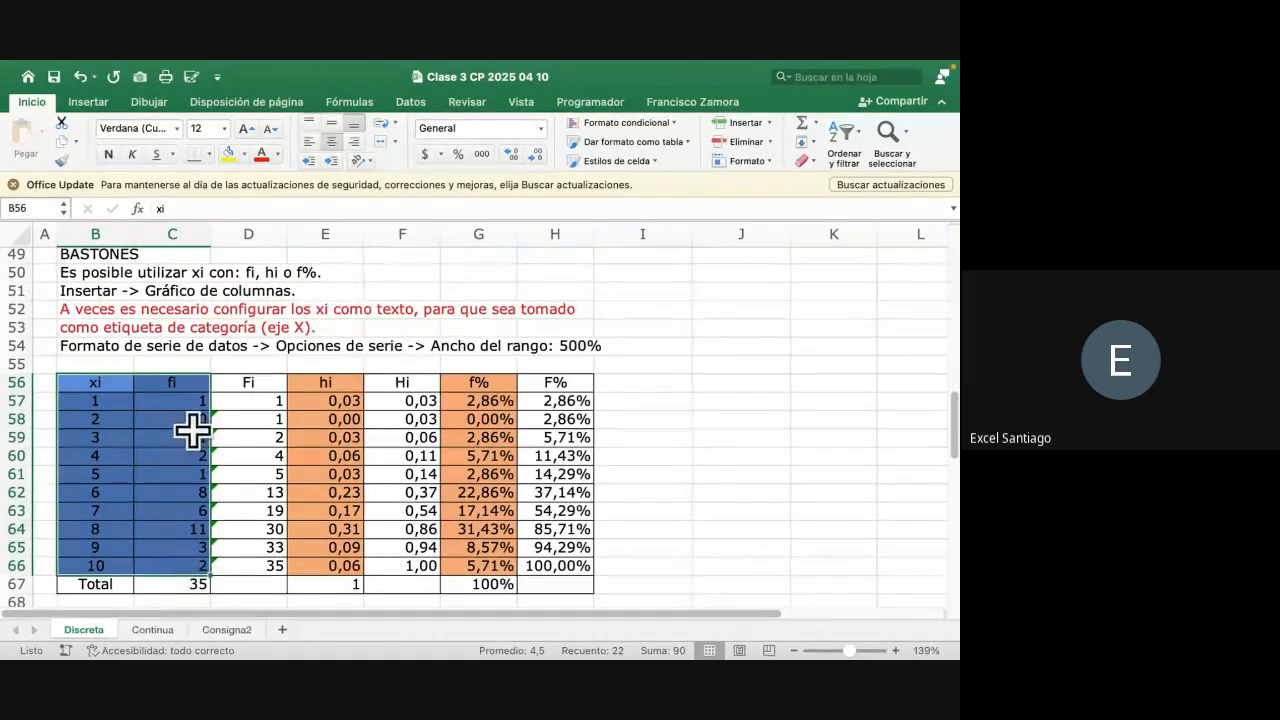
pyautogui.moveTo(330, 380); pyautogui.dragTo(332, 565)
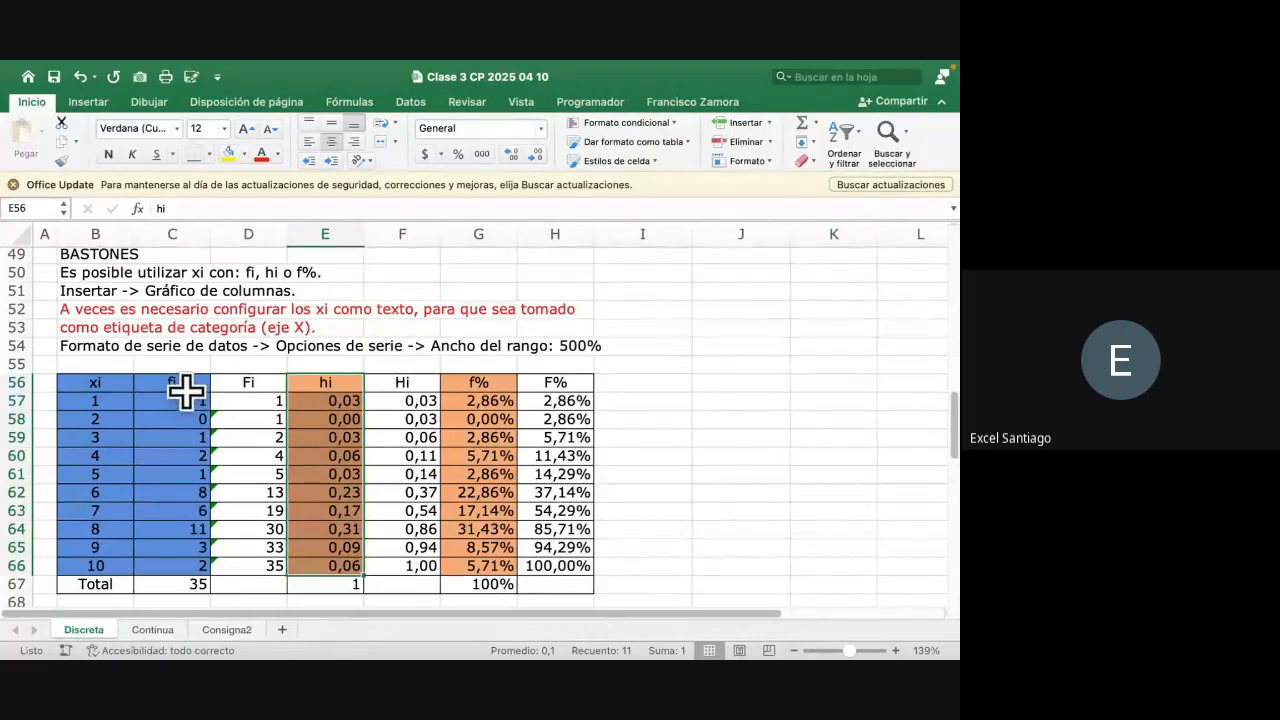
# Copy the xi column B56:B66 to an empty area starting at J56
pyautogui.click(110, 378)
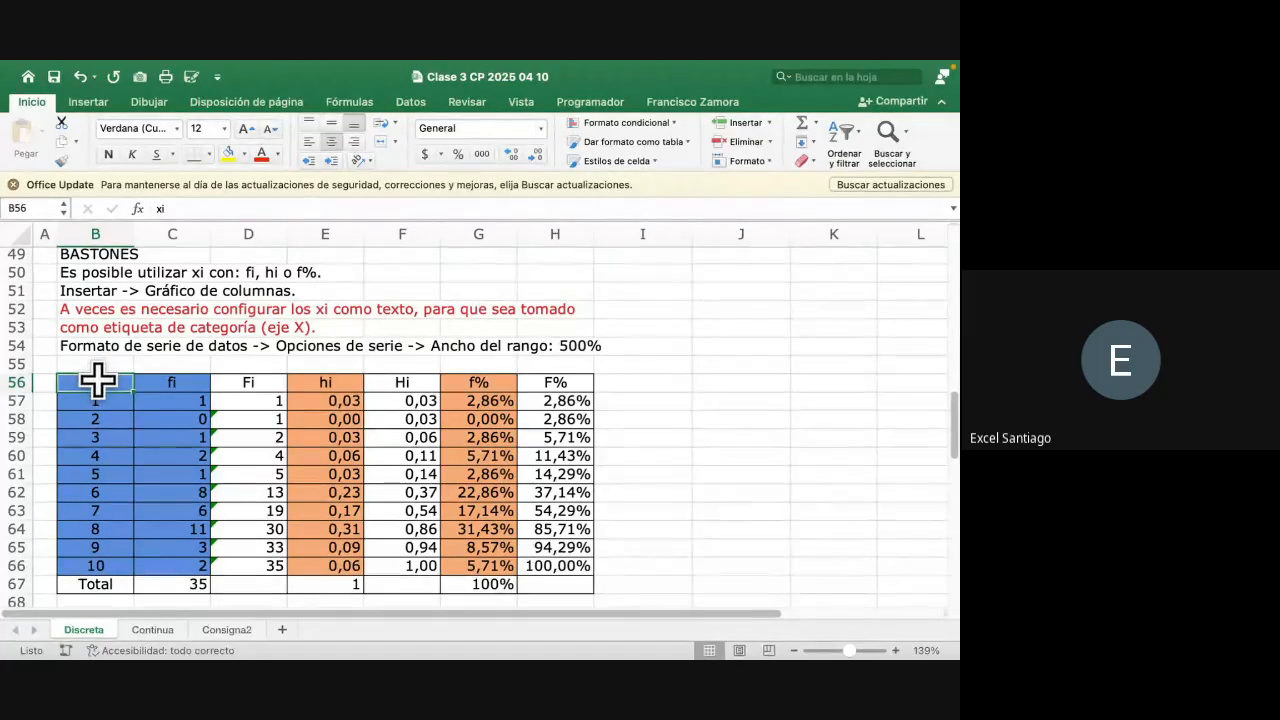
pyautogui.moveTo(97, 378); pyautogui.dragTo(107, 566)
pyautogui.press('super+c')
pyautogui.click(714, 380)
pyautogui.press('super+v')
# Copy the hi column E56:E66 beside the copied xi column, starting at K56, and paste it as values only
pyautogui.moveTo(300, 382); pyautogui.dragTo(309, 563)
pyautogui.press('super+c')
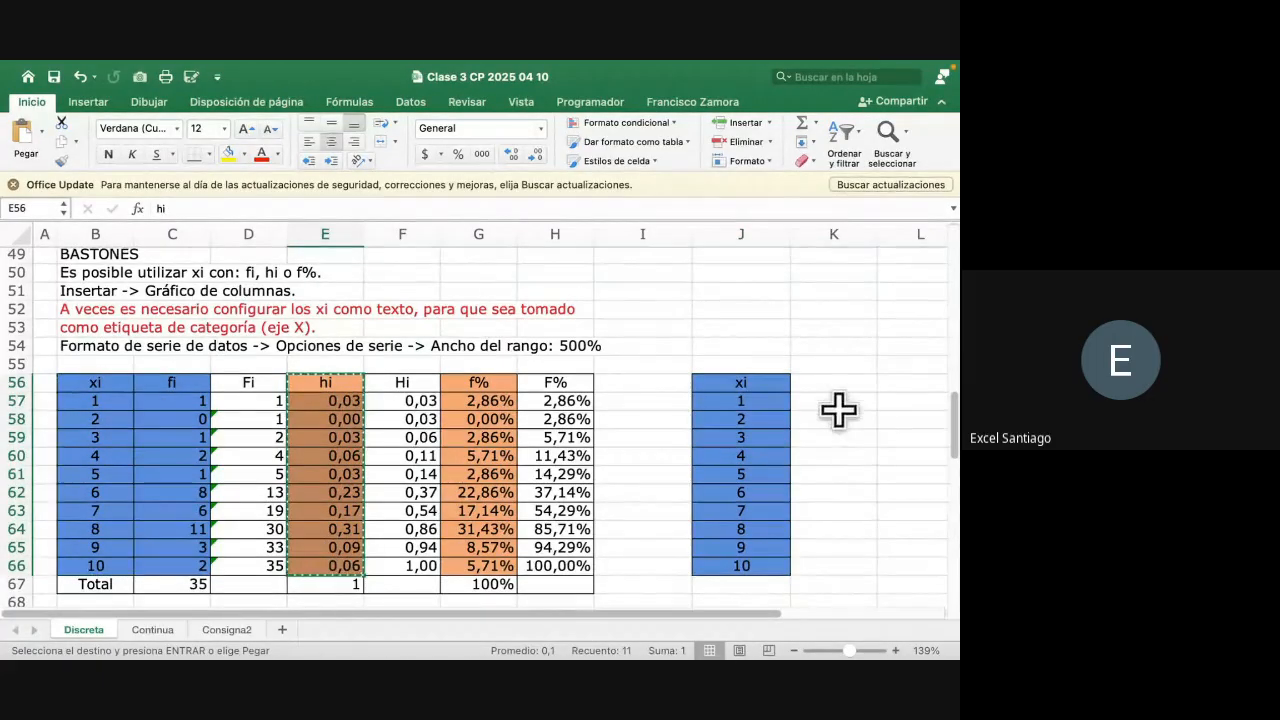
pyautogui.click(821, 381)
pyautogui.press('super+v')
pyautogui.rightClick(823, 381)
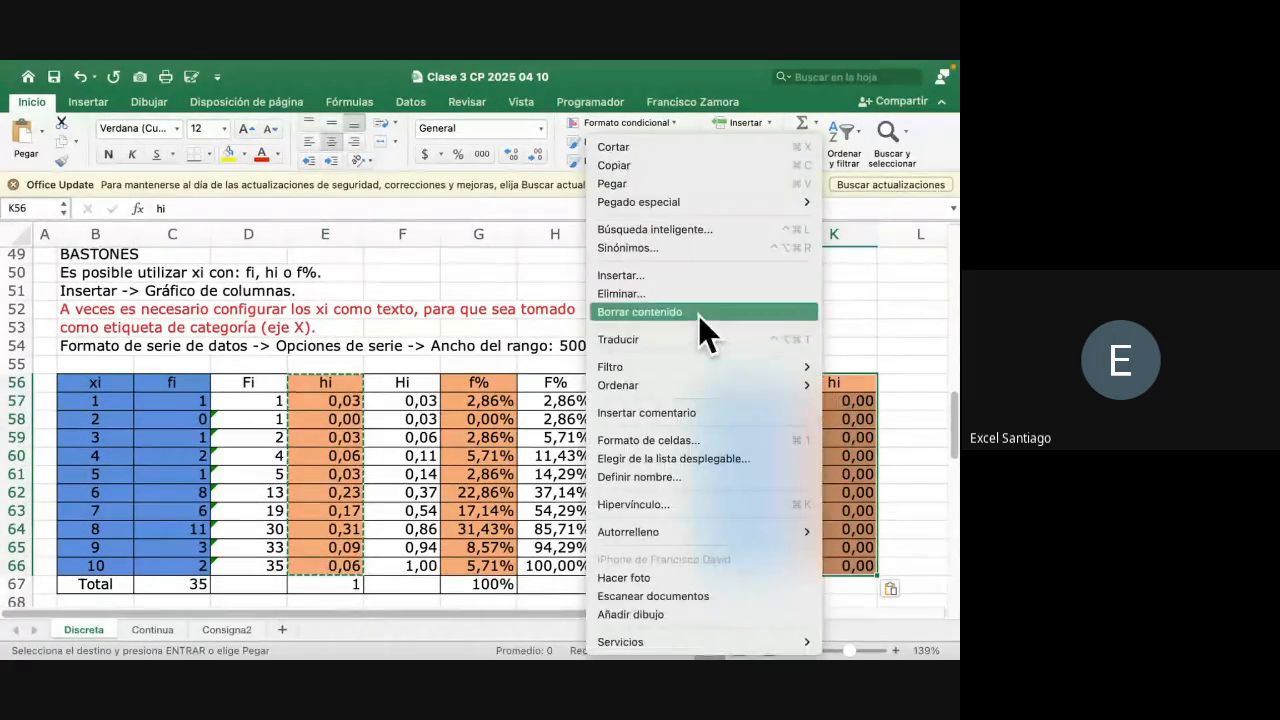
pyautogui.moveTo(685, 204)
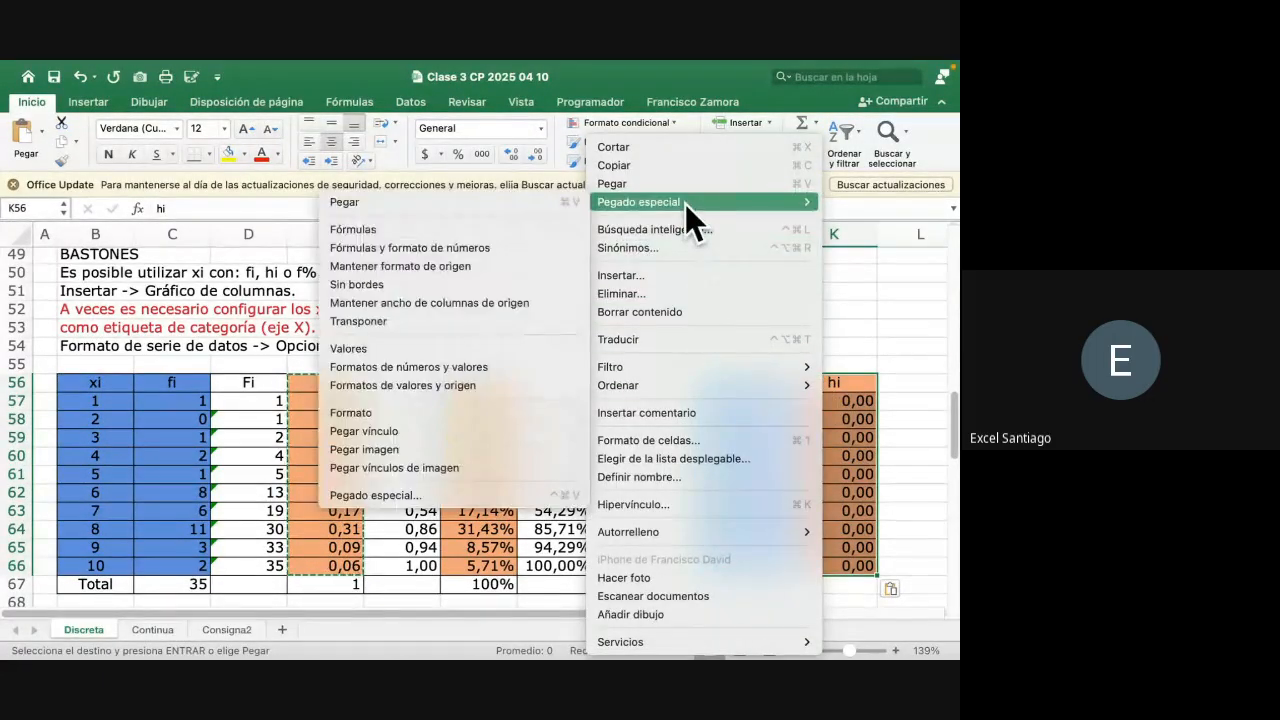
pyautogui.click(465, 347)
# Compare the auxiliary xi and hi table in J56:K66 with the adjacent xi and fi columns in B56:C66
pyautogui.click(783, 438)
pyautogui.moveTo(740, 380); pyautogui.dragTo(814, 565)
pyautogui.moveTo(748, 382); pyautogui.dragTo(754, 568)
pyautogui.moveTo(810, 383); pyautogui.dragTo(813, 567)
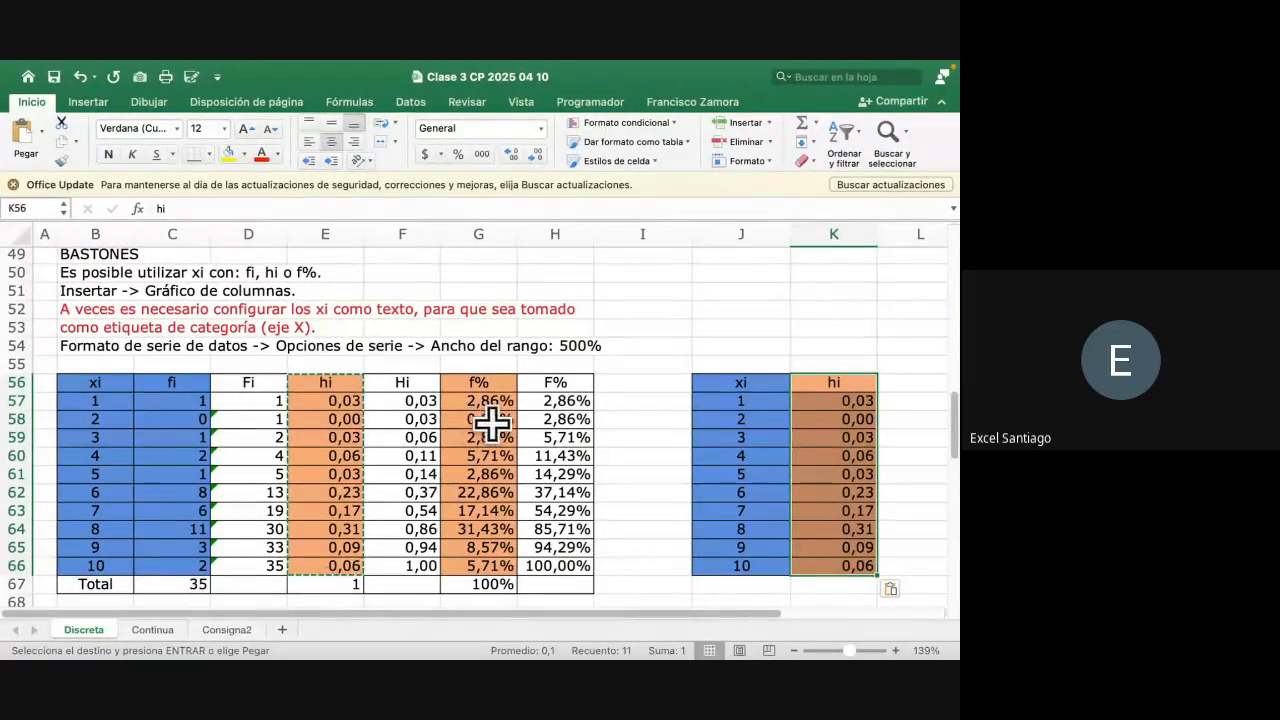
pyautogui.moveTo(118, 383); pyautogui.dragTo(149, 563)
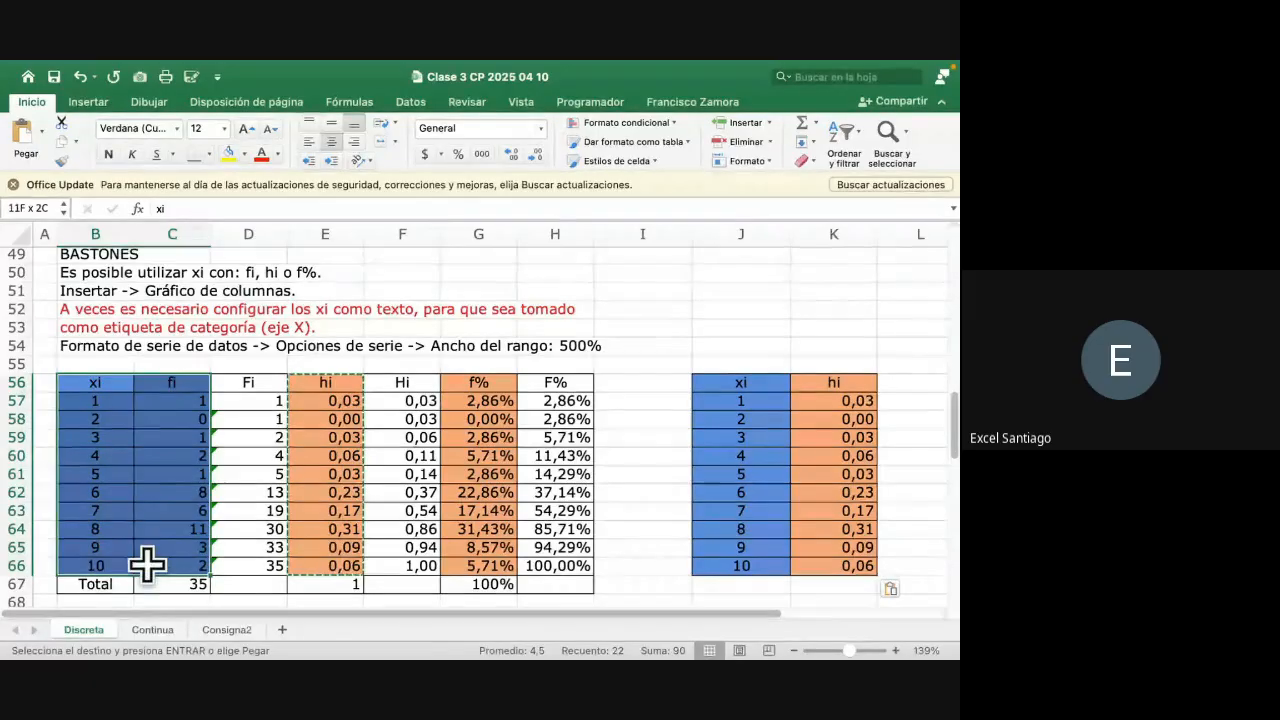
pyautogui.moveTo(730, 382); pyautogui.dragTo(803, 563)
pyautogui.moveTo(118, 383); pyautogui.dragTo(168, 563)
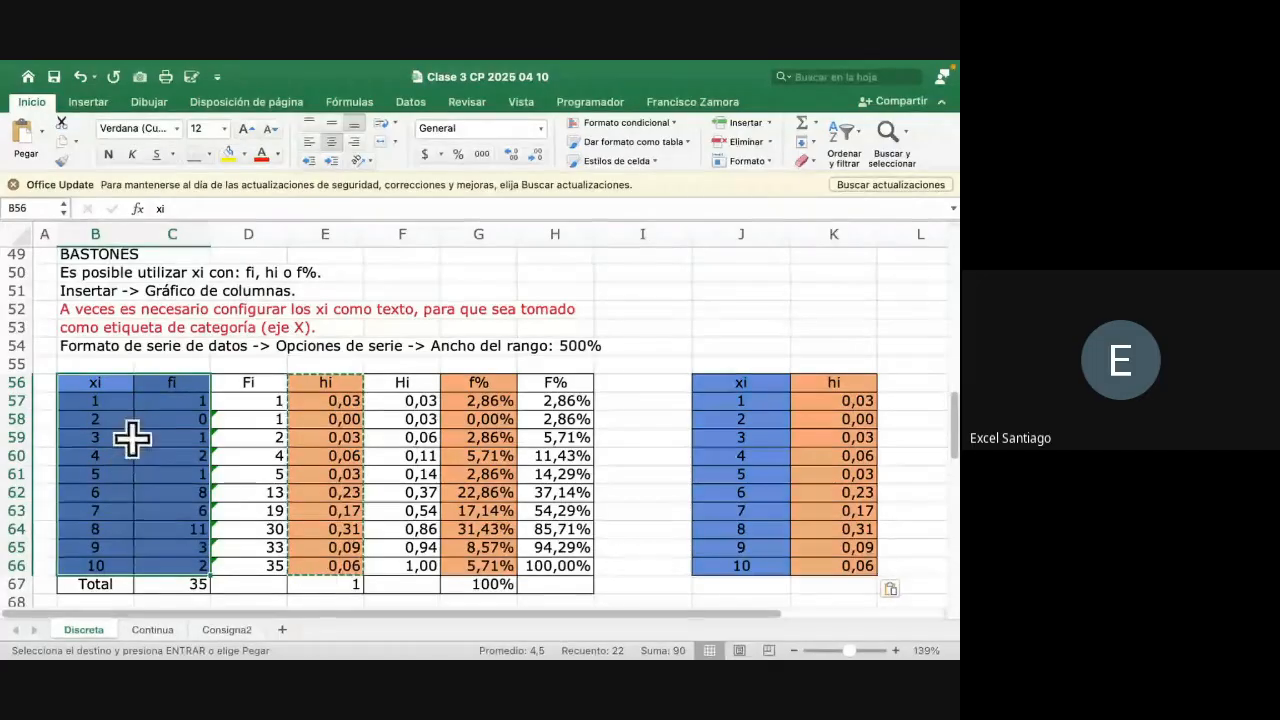
# Try inserting a clustered column chart directly from the xi and fi range B56:C66, and undo the insertion
pyautogui.click(88, 99)
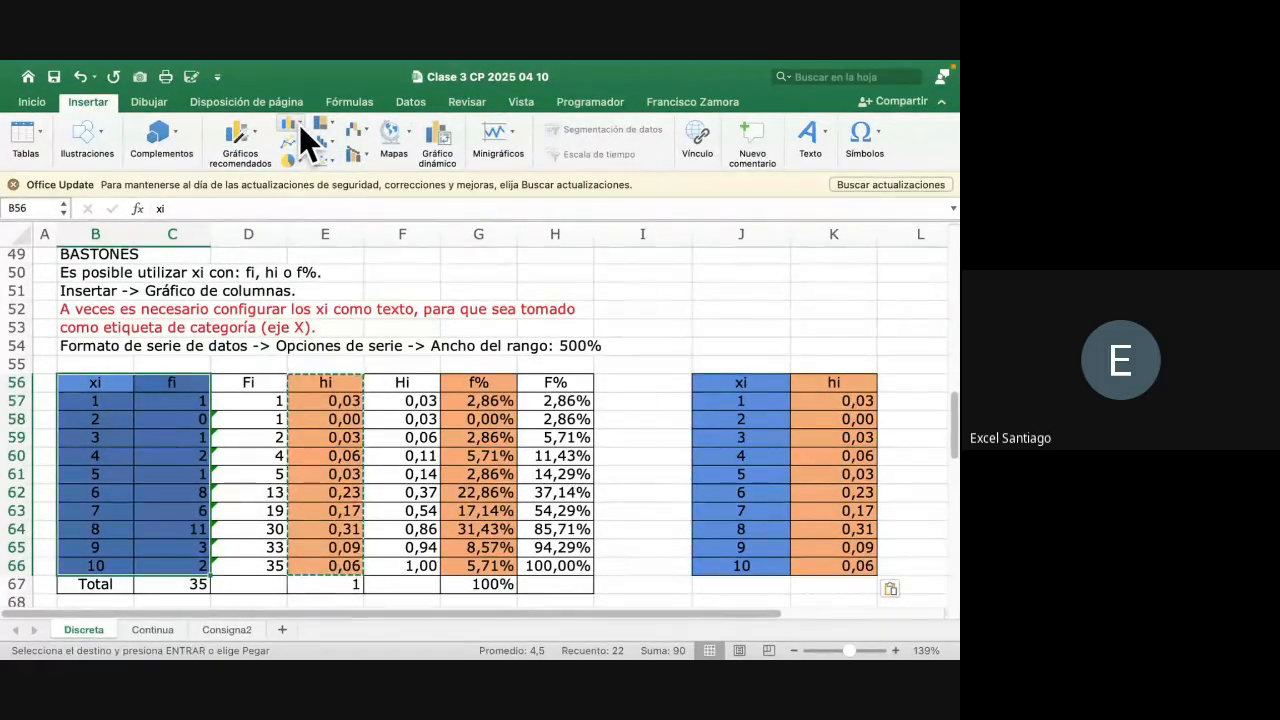
pyautogui.click(299, 124)
pyautogui.click(332, 197)
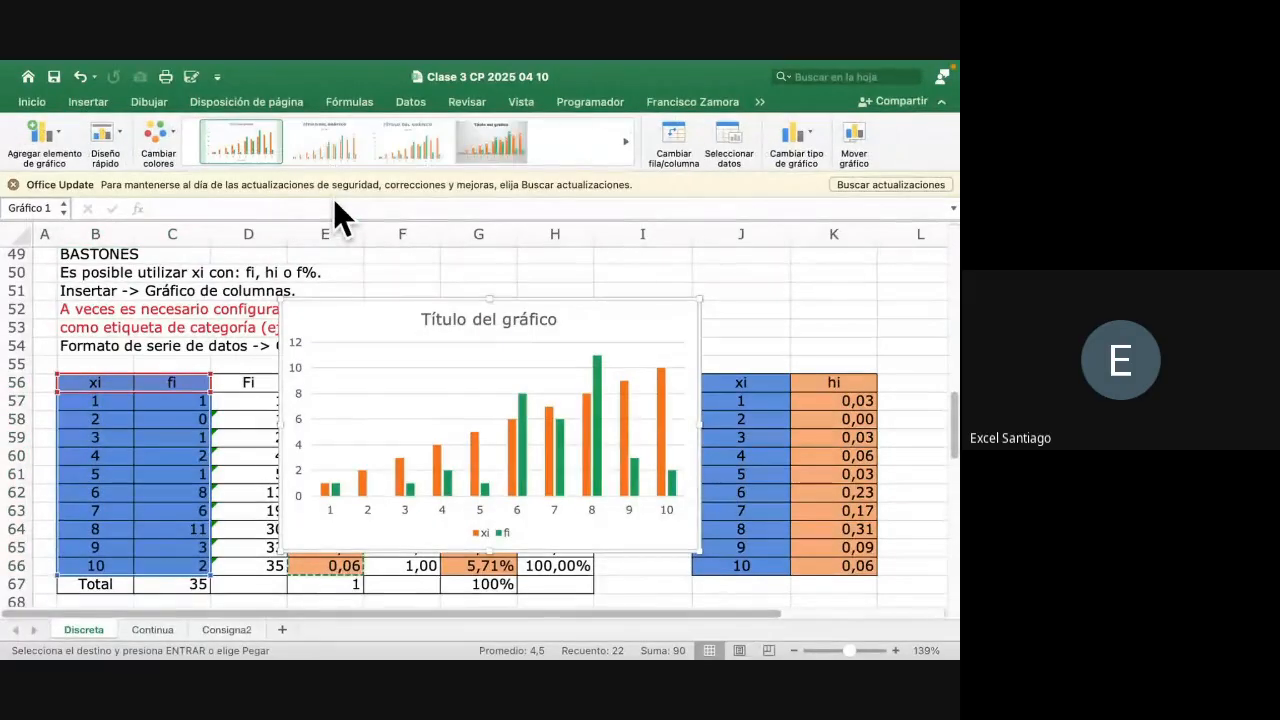
pyautogui.press('super+z')
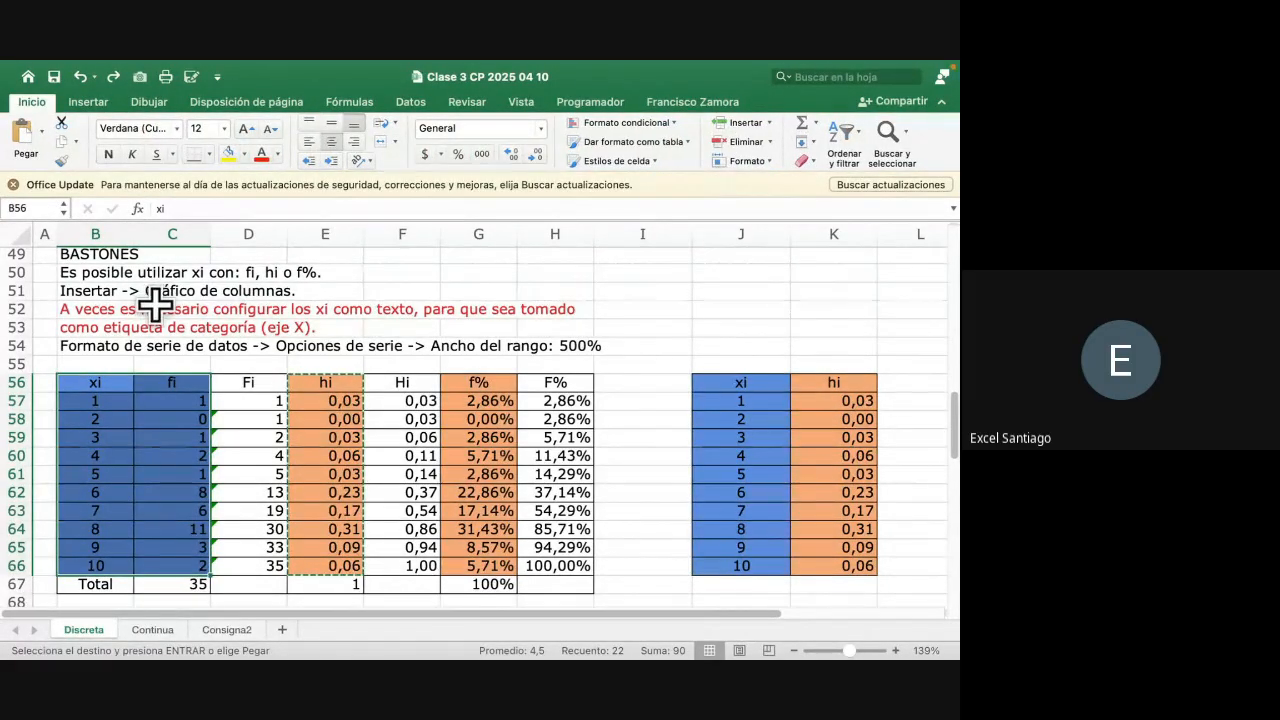
# Insert the recommended clustered column chart of fi by xi and move it to the right of the Hi column
pyautogui.click(84, 101)
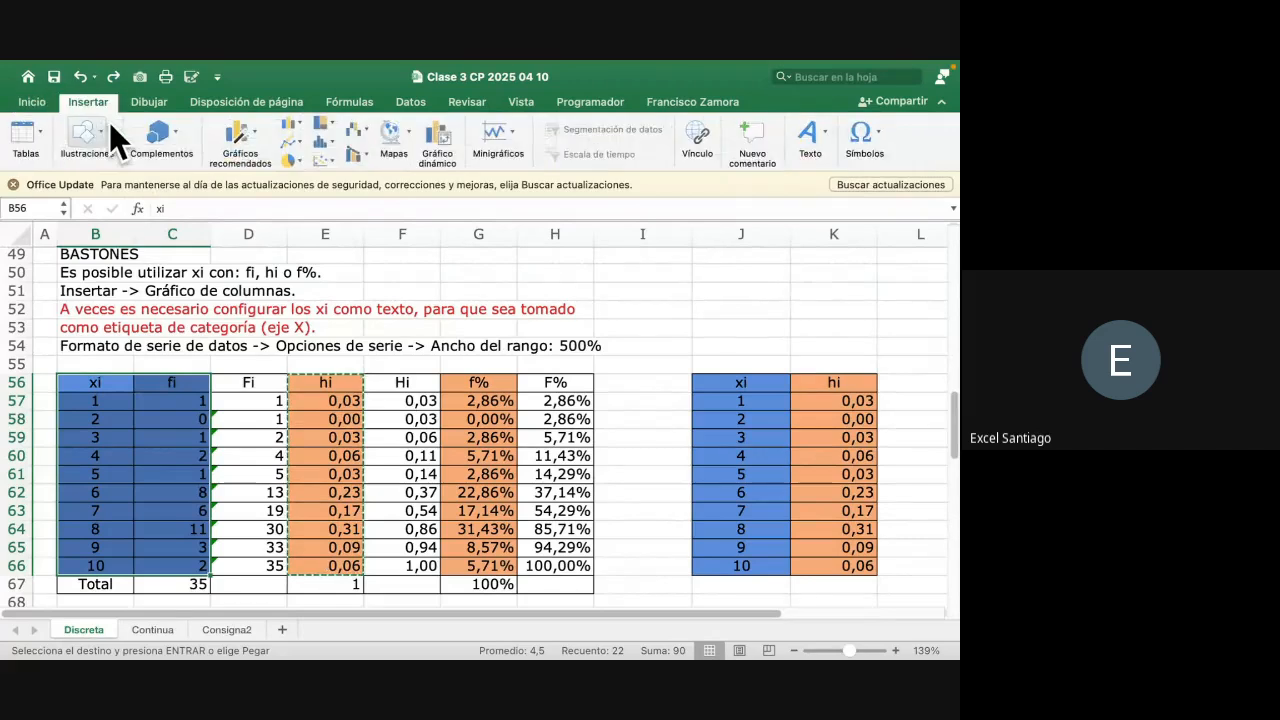
pyautogui.click(245, 133)
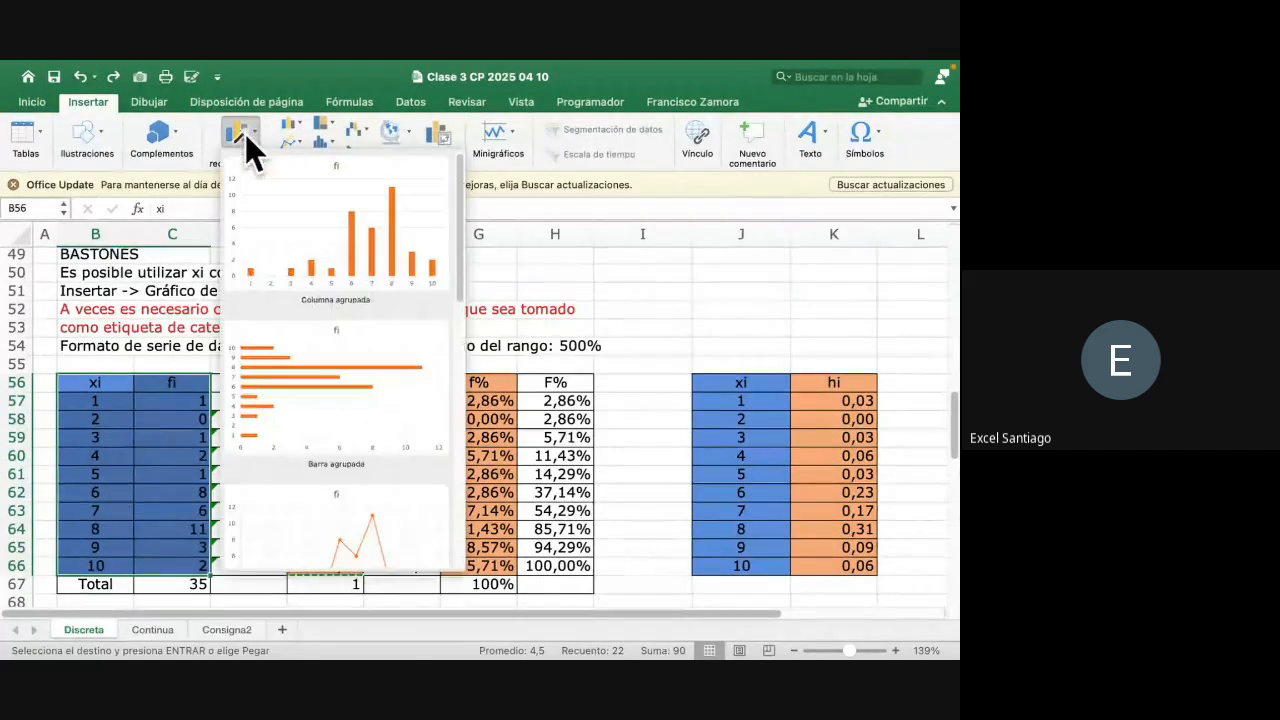
pyautogui.click(359, 213)
pyautogui.moveTo(605, 318); pyautogui.dragTo(787, 349)
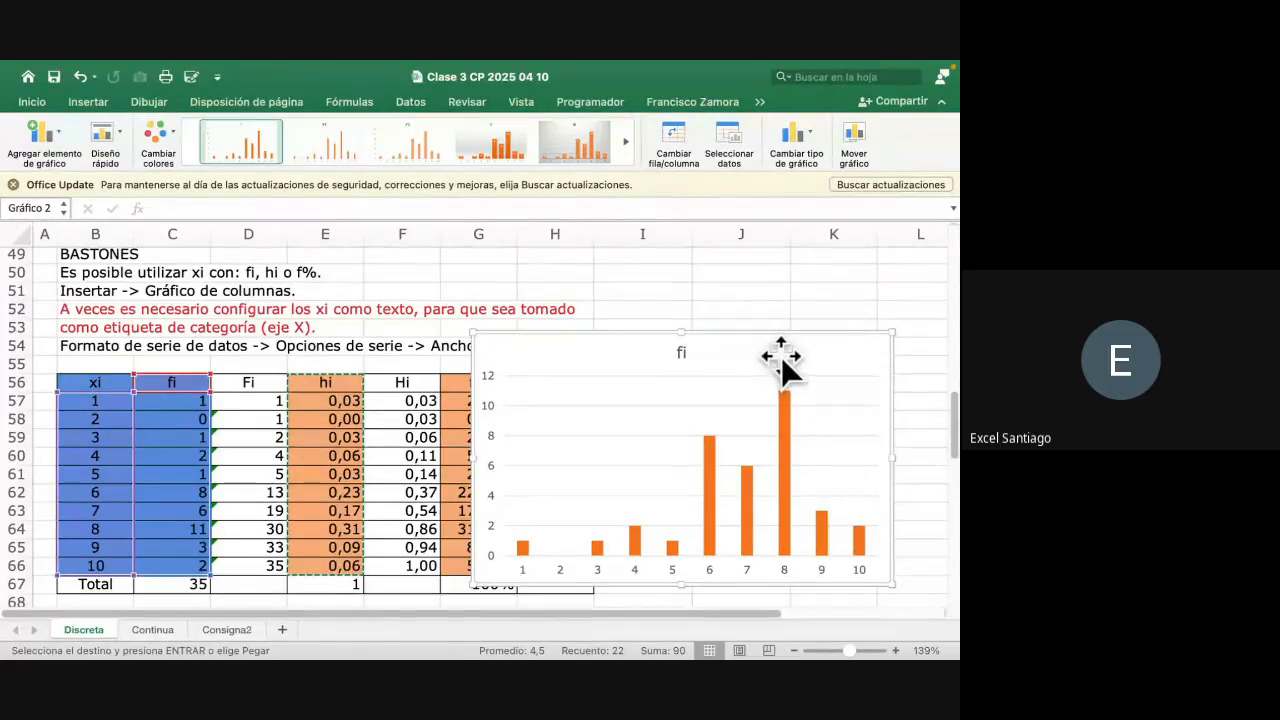
# Show the format options for the chart's vertical axis and move the chart over the table, beside the fi column
pyautogui.scroll(-2, 580, 306)
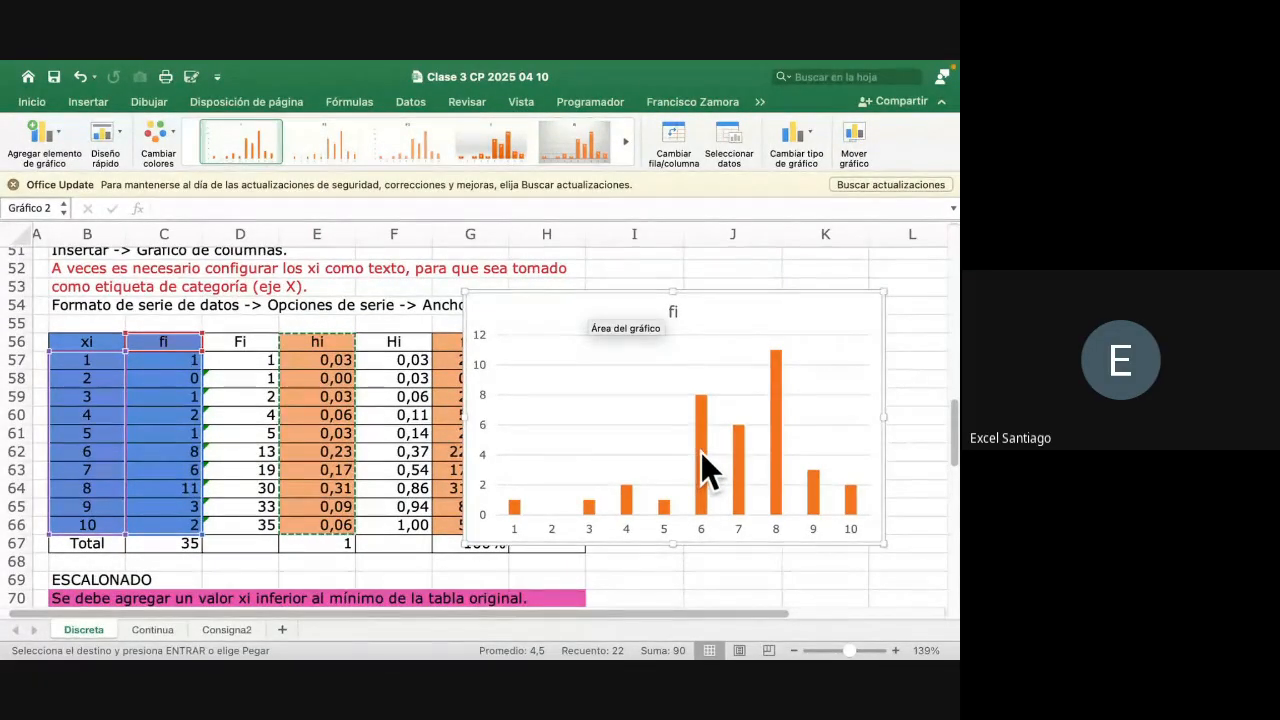
pyautogui.click(484, 425)
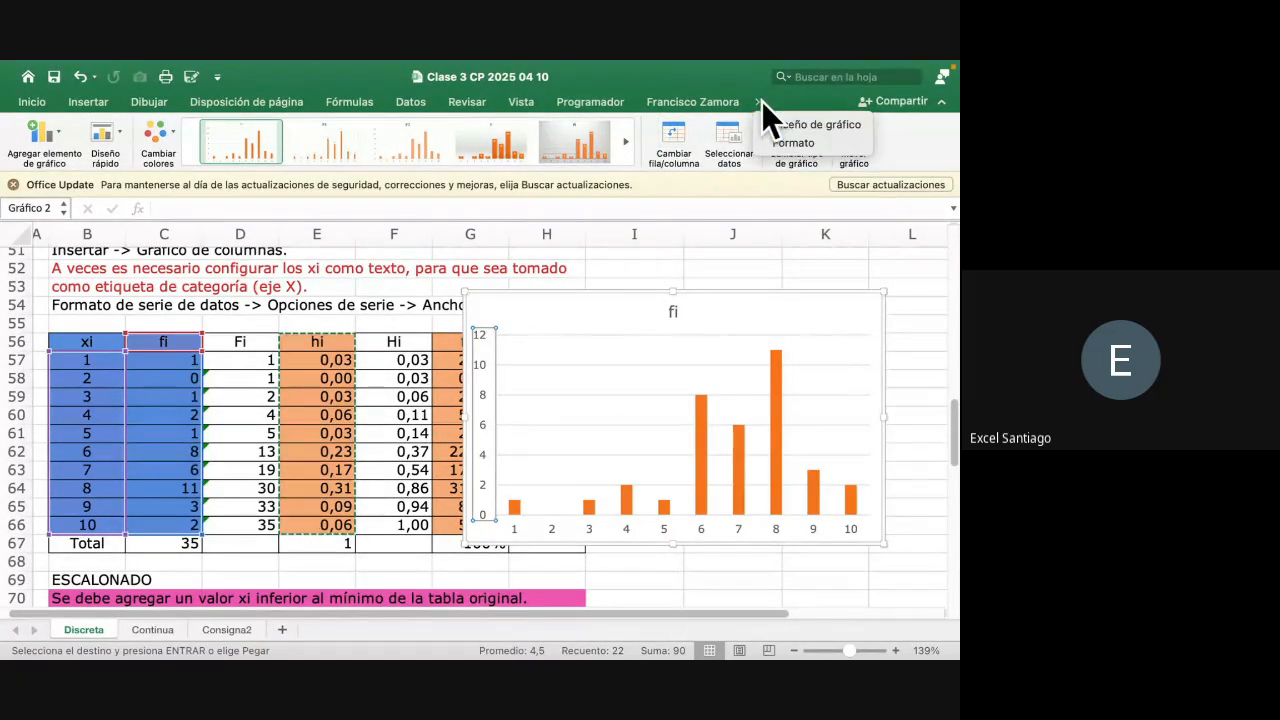
pyautogui.doubleClick(482, 426)
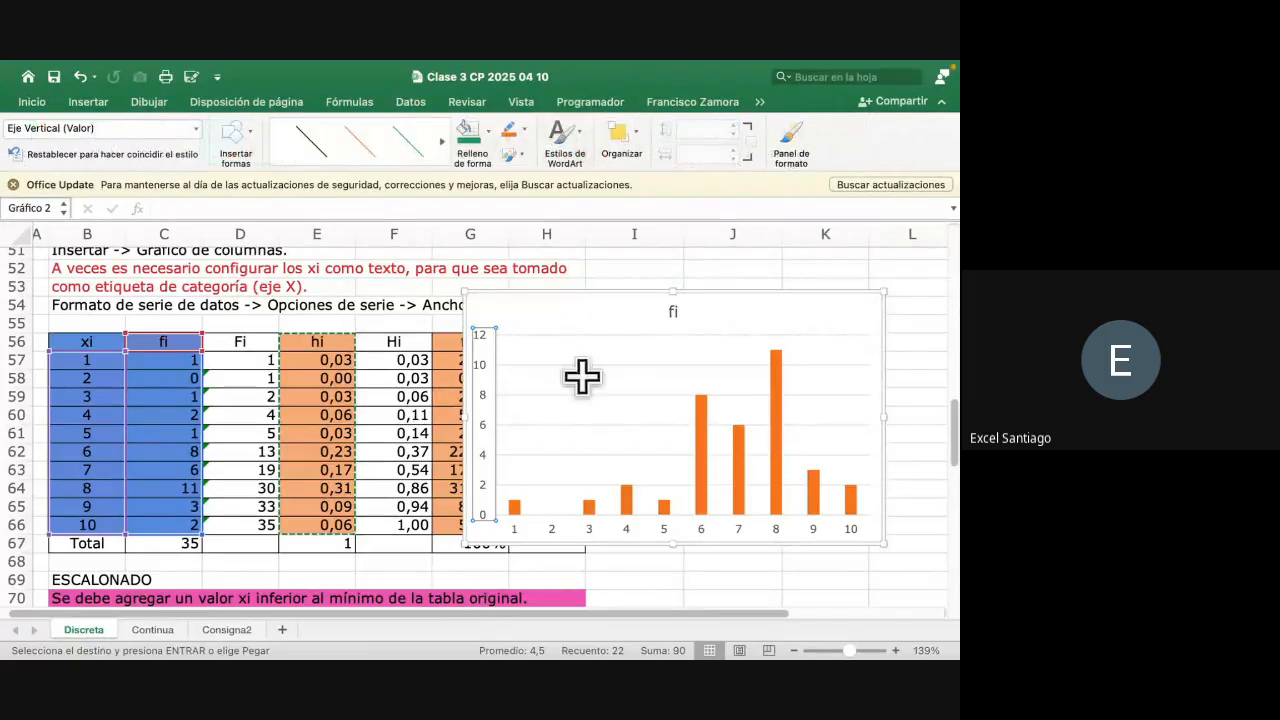
pyautogui.click(783, 130)
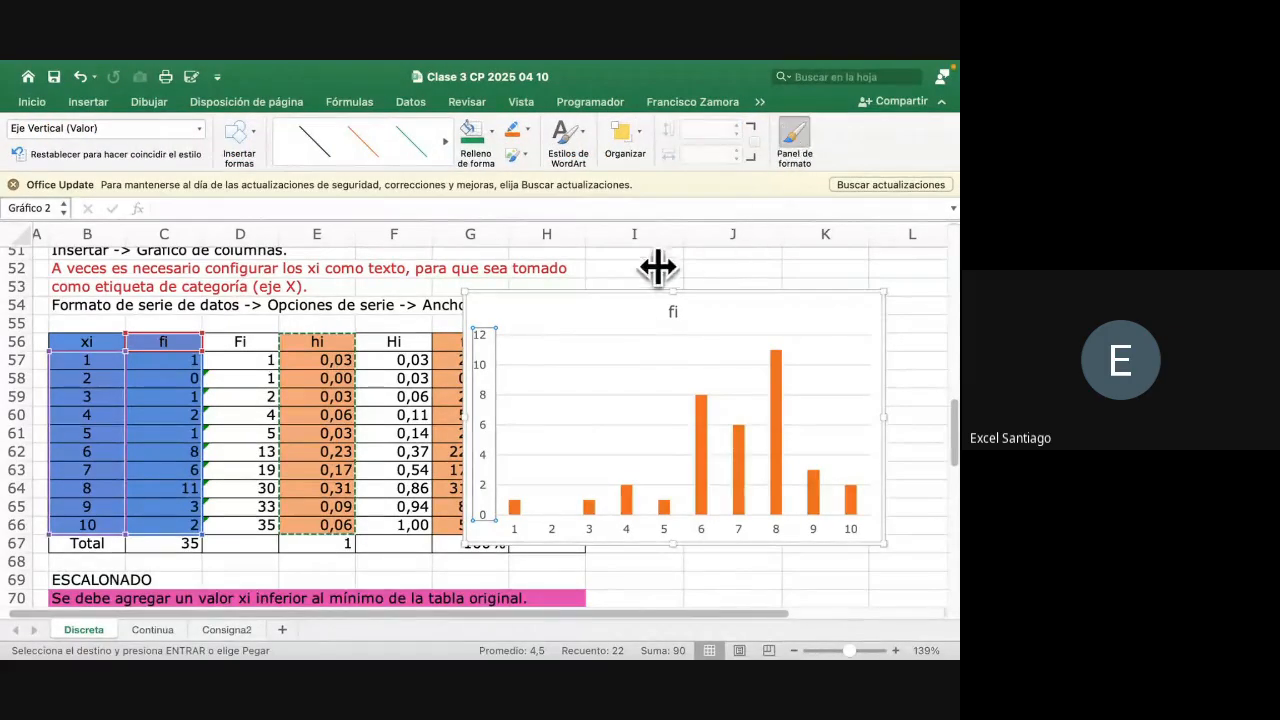
pyautogui.moveTo(609, 320); pyautogui.dragTo(354, 286)
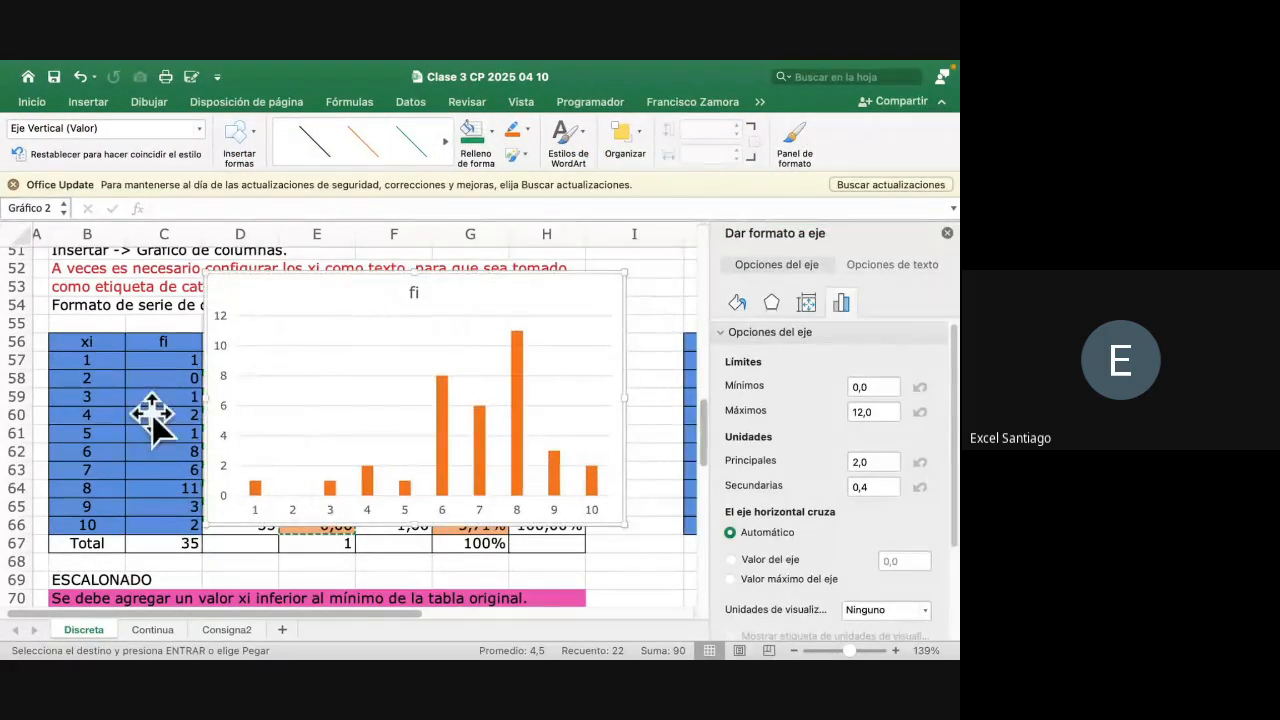
# Give the chart's vertical axis a solid dark line
pyautogui.click(222, 375)
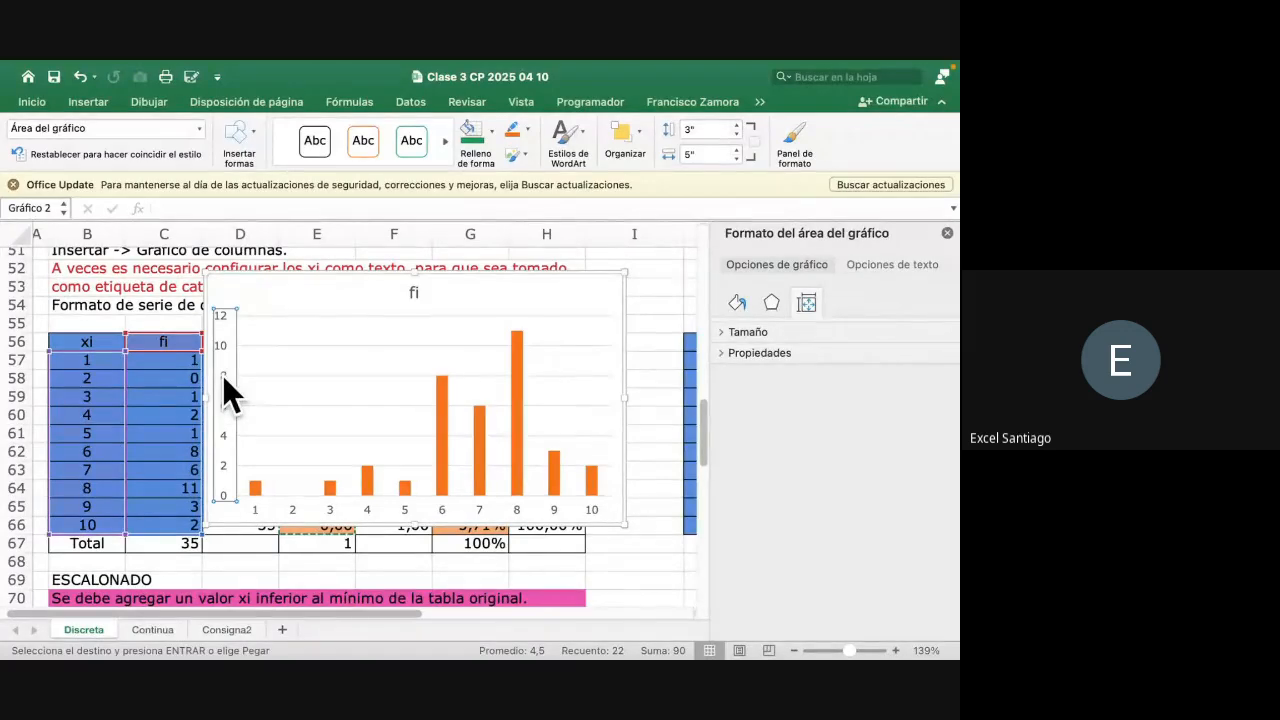
pyautogui.click(737, 302)
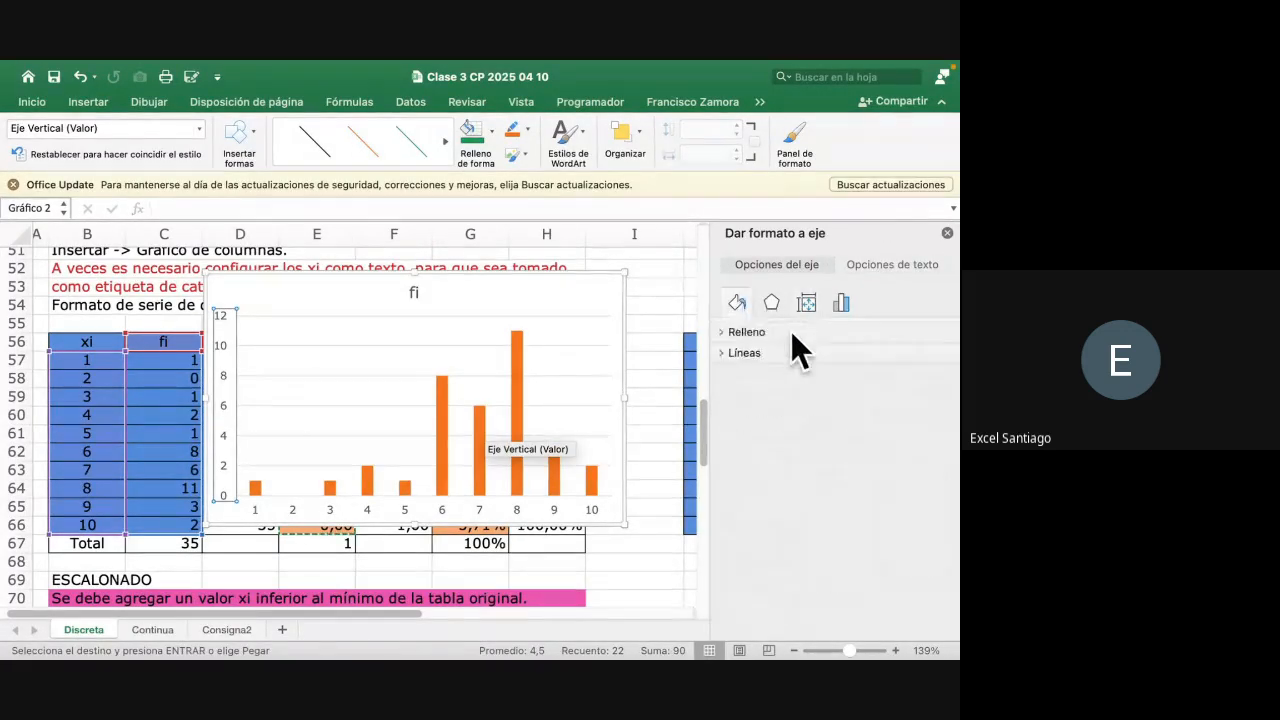
pyautogui.click(740, 355)
pyautogui.click(771, 399)
pyautogui.click(915, 456)
pyautogui.click(825, 500)
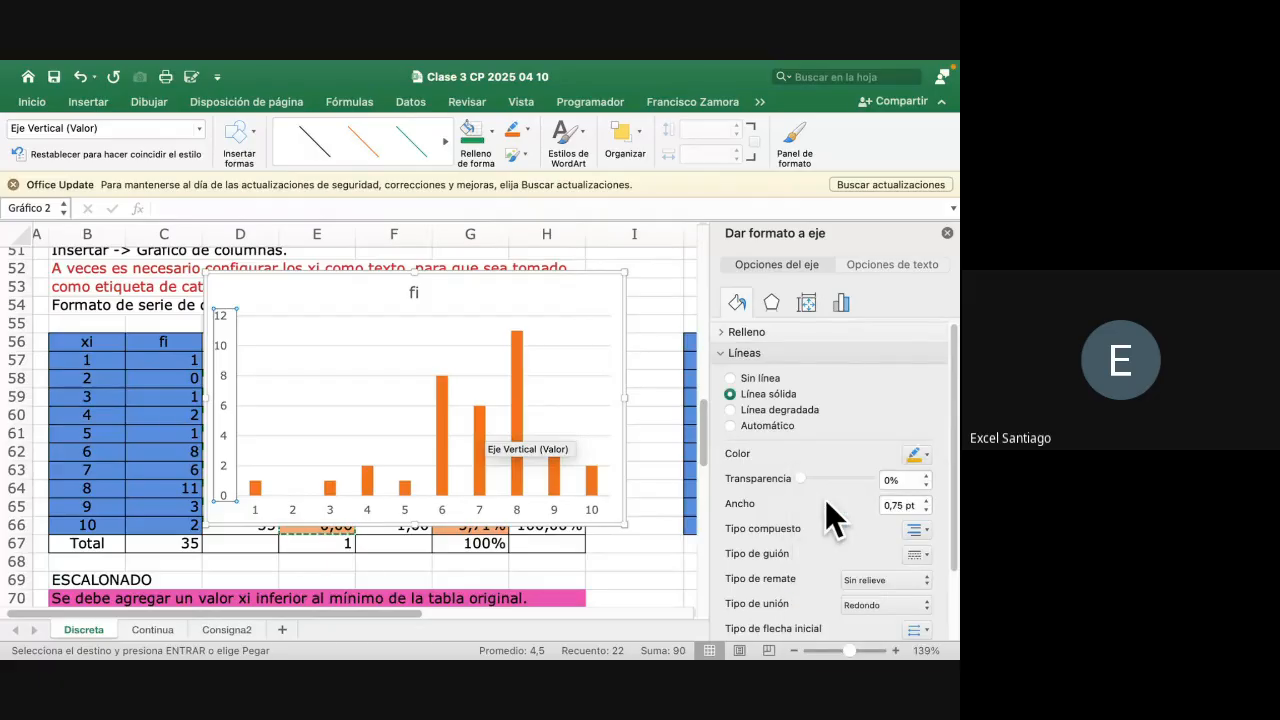
# Delete the horizontal gridlines from the fi chart
pyautogui.click(290, 425)
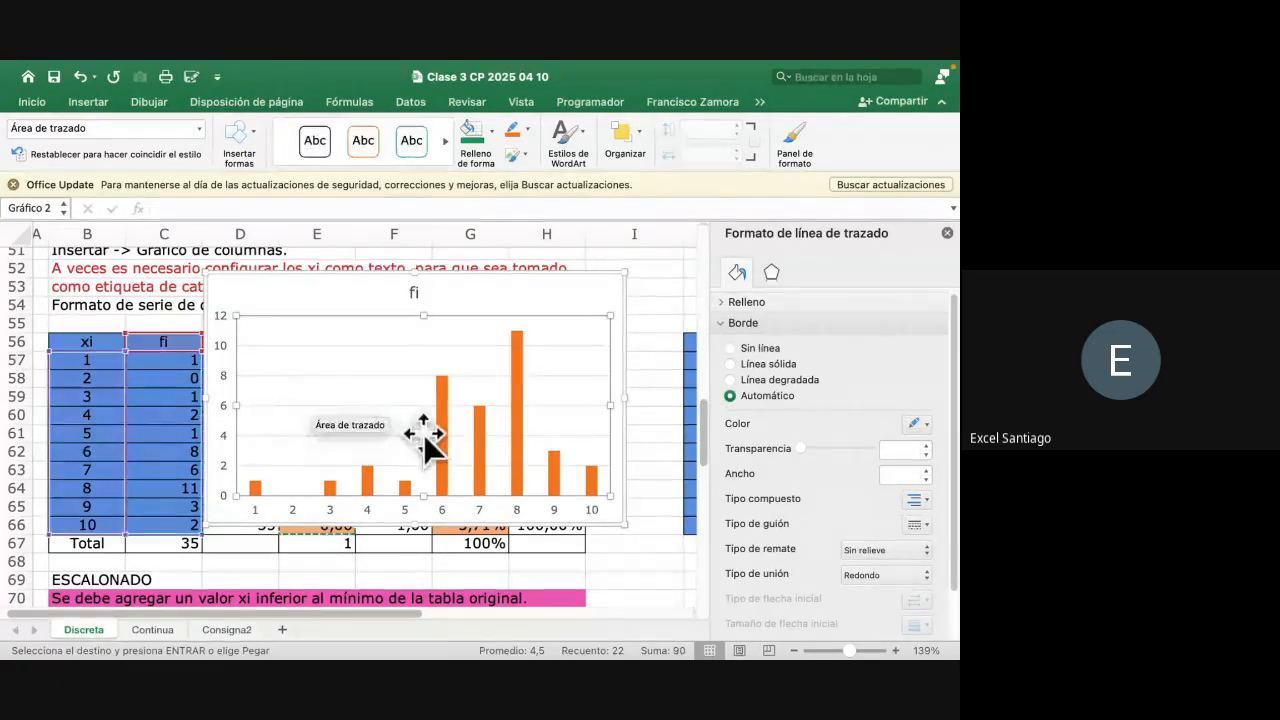
pyautogui.click(347, 375)
pyautogui.press('Delete')
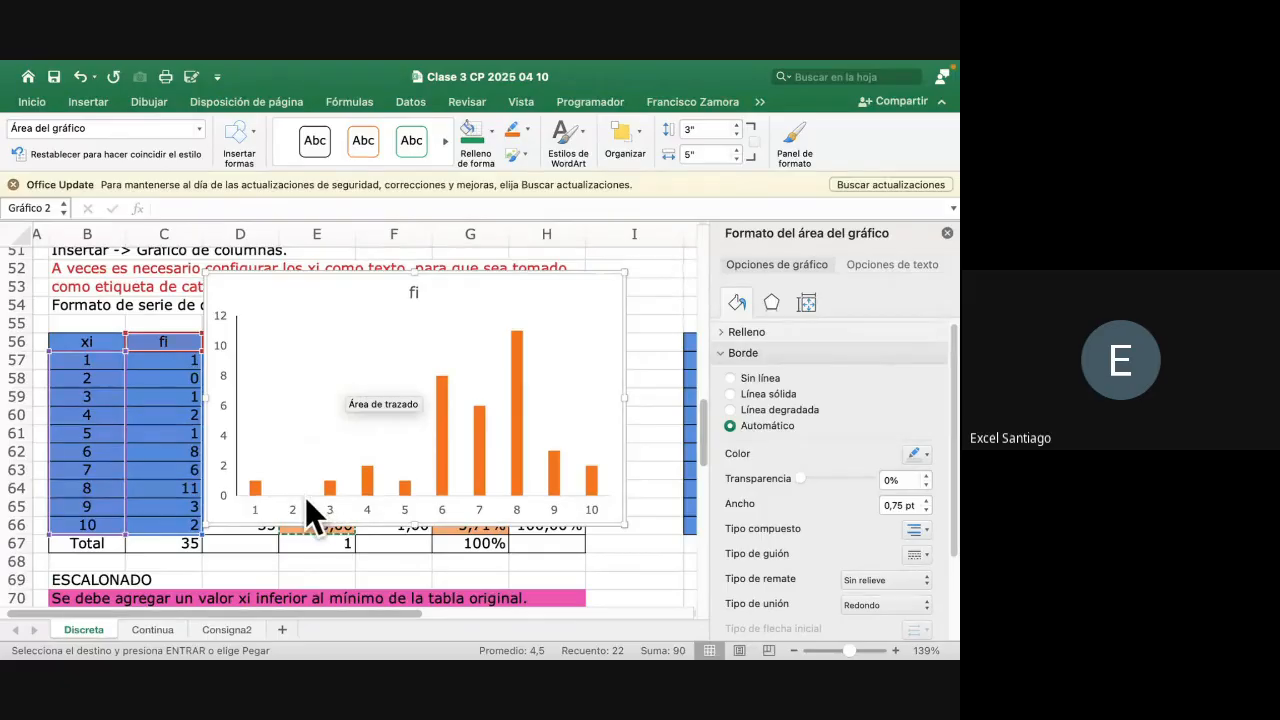
# Give the fi chart's horizontal axis a solid dark line
pyautogui.click(306, 499)
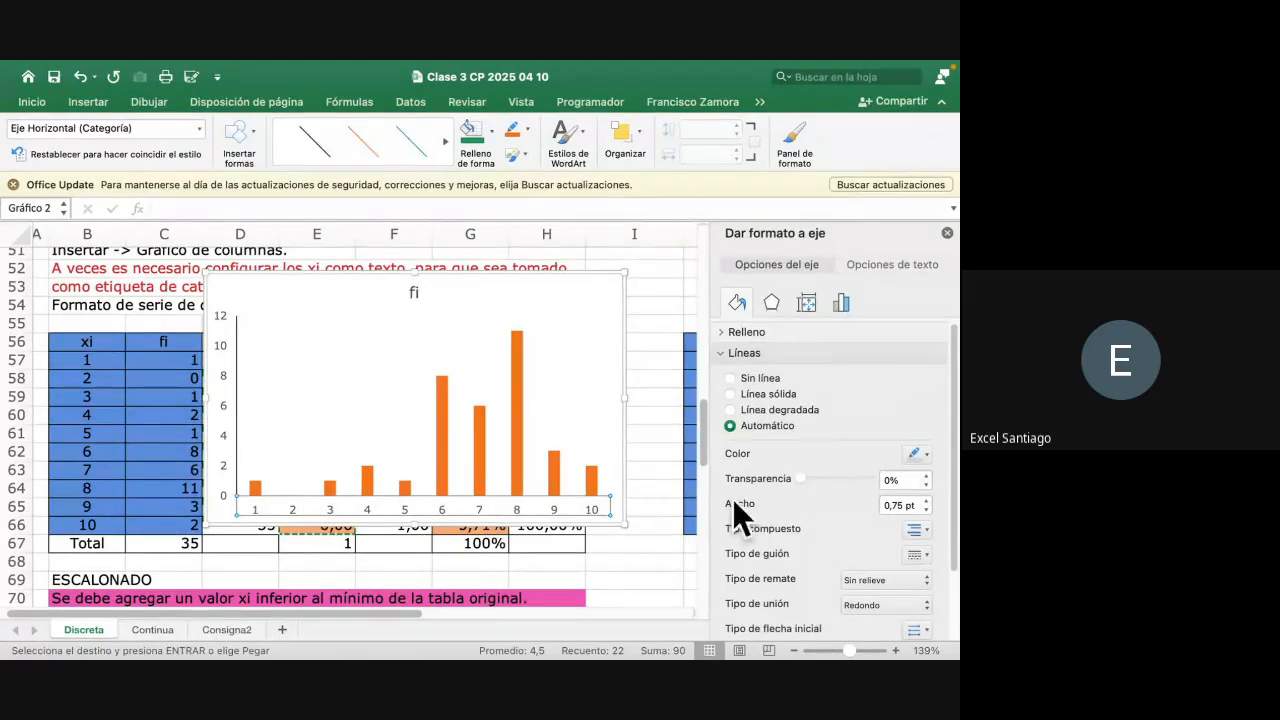
pyautogui.click(916, 454)
pyautogui.click(821, 500)
# Set the gap width of the fi chart's data series to 500% so the columns become thin sticks
pyautogui.click(444, 410)
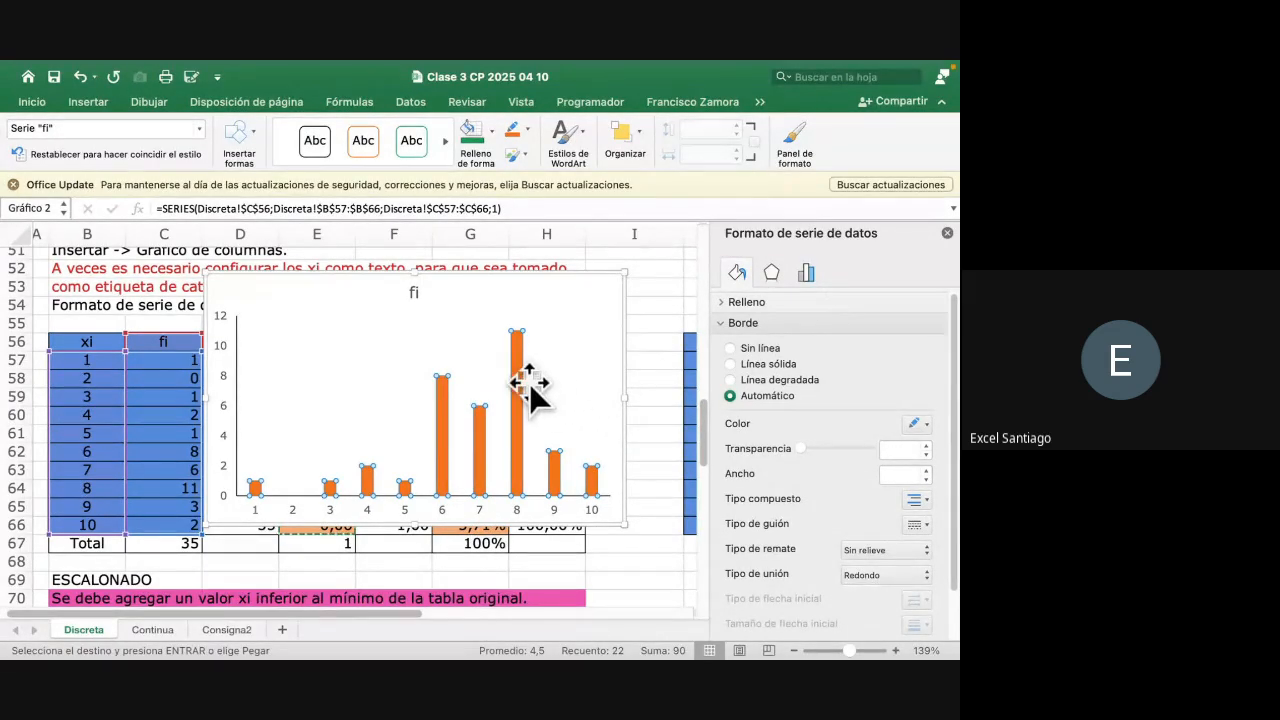
pyautogui.click(807, 272)
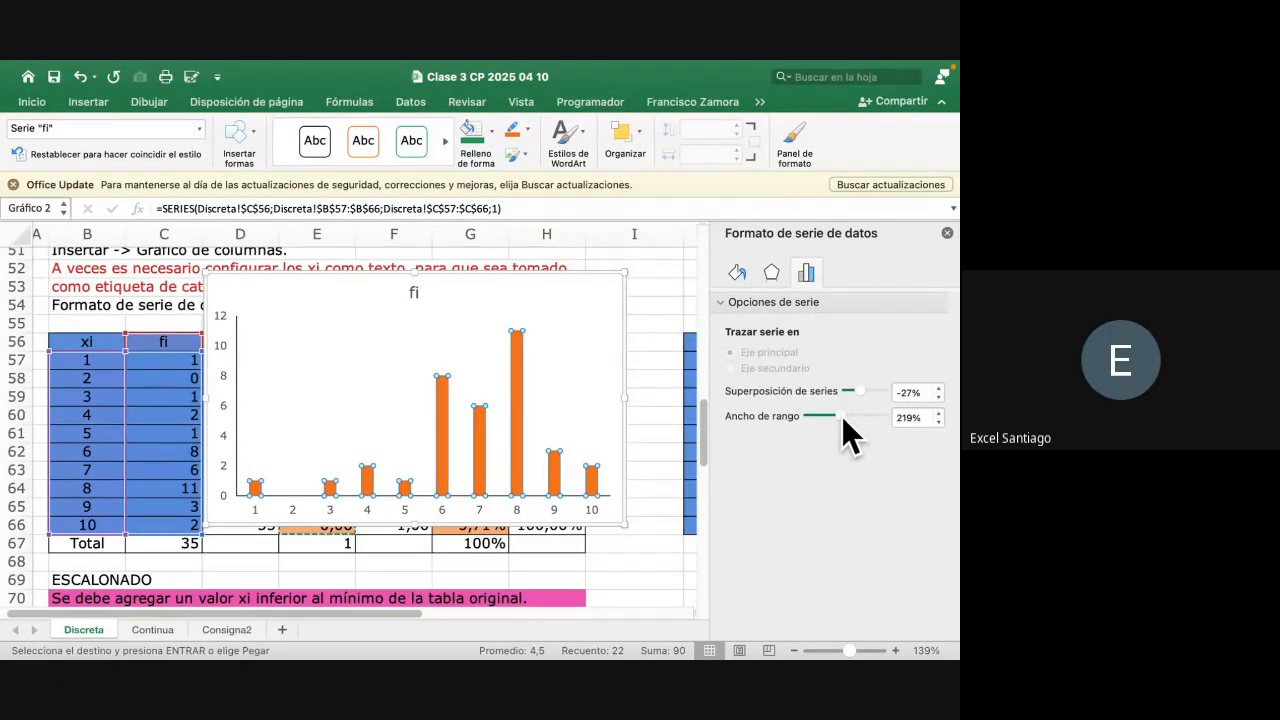
pyautogui.moveTo(842, 416); pyautogui.dragTo(918, 429)
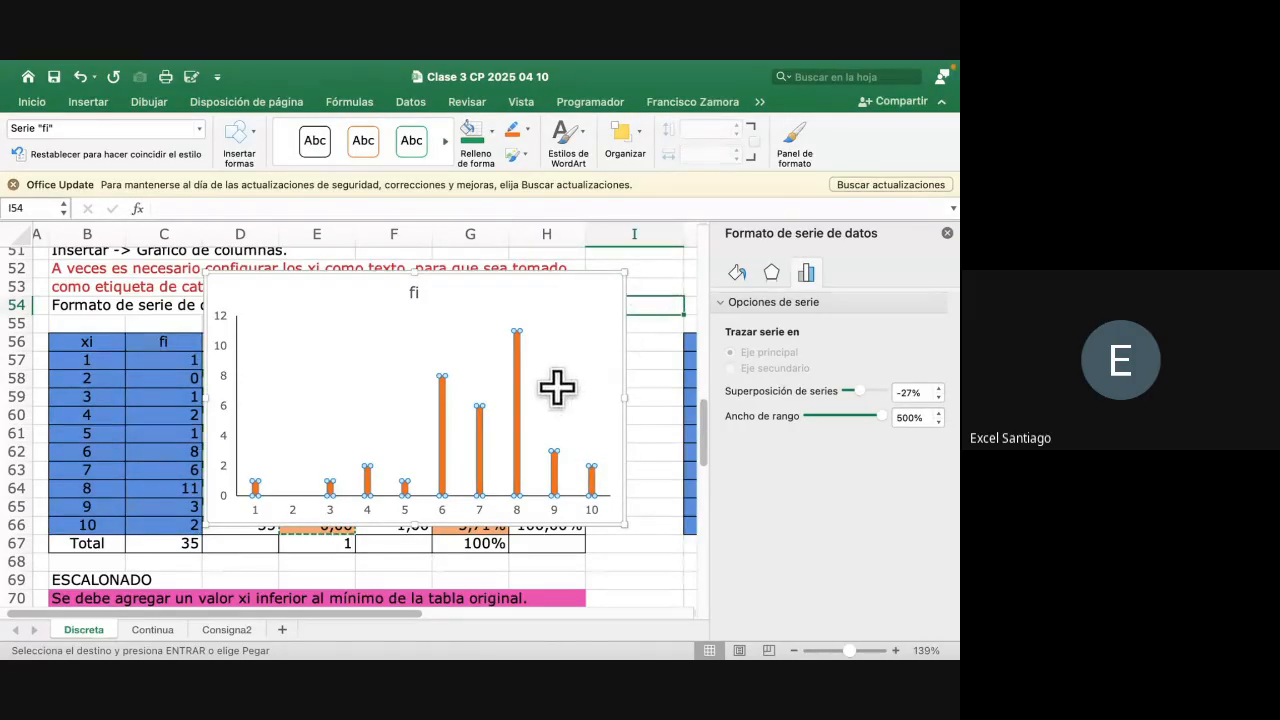
pyautogui.click(645, 300)
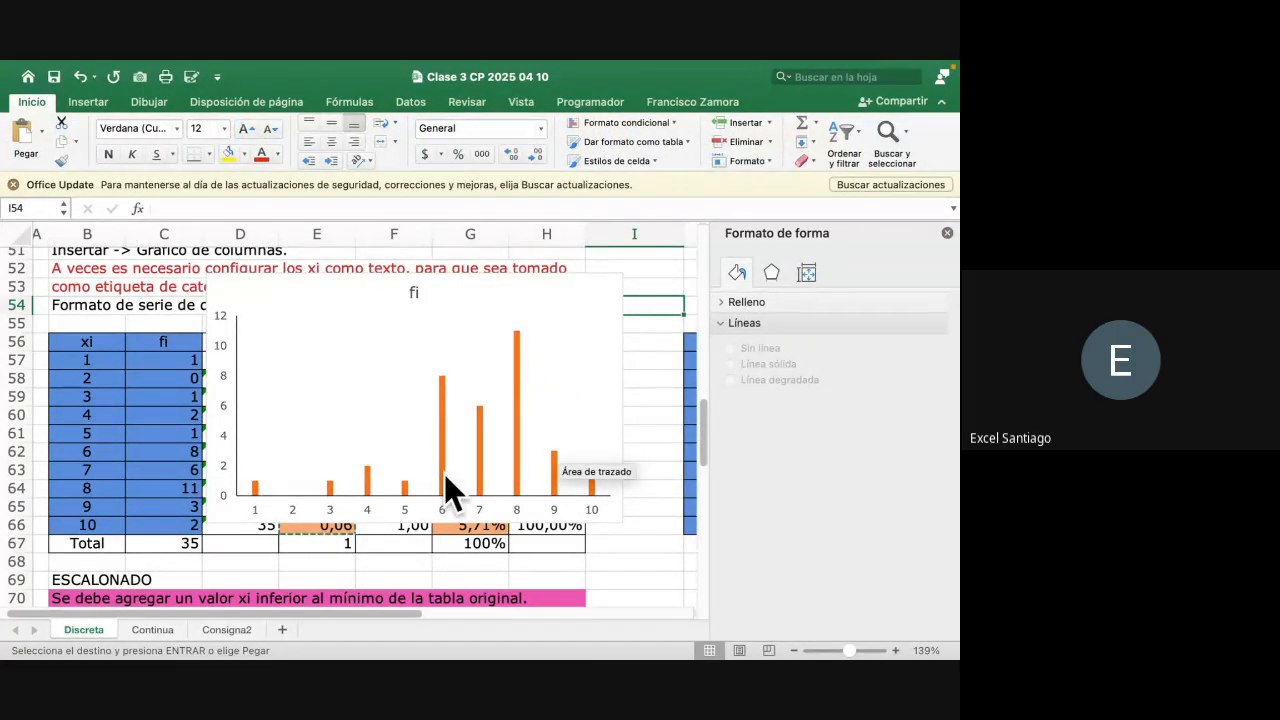
# Review the ESCALONADO instructions and their example table, from the fi chart down to the three-column table notes
pyautogui.scroll(-5, 444, 474)
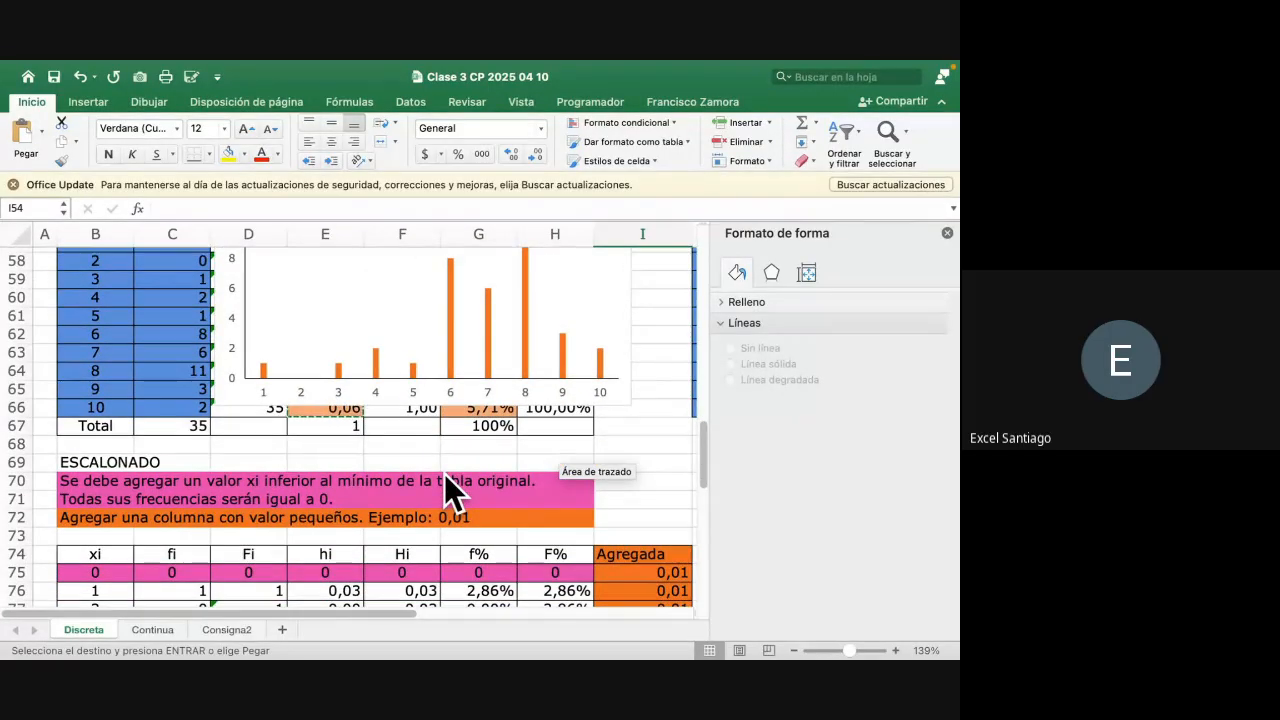
pyautogui.scroll(3, 444, 474)
pyautogui.scroll(1, 444, 474)
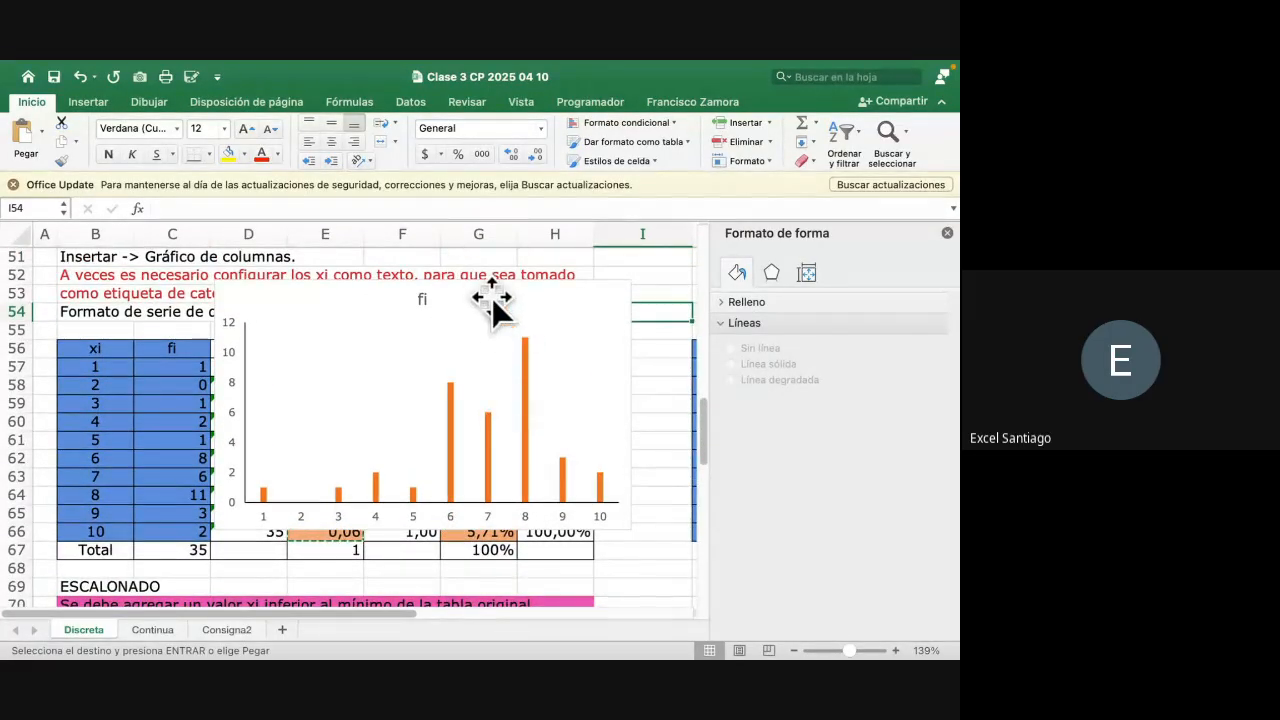
pyautogui.scroll(-10, 484, 448)
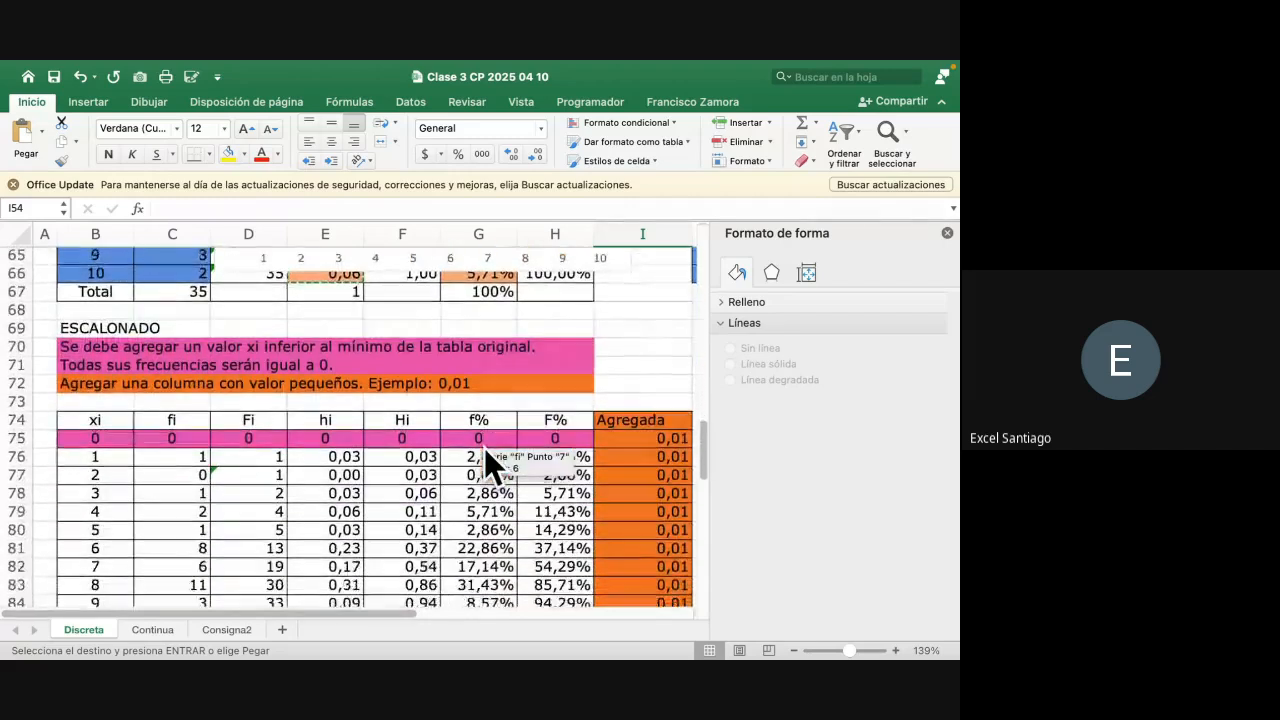
pyautogui.scroll(3, 484, 448)
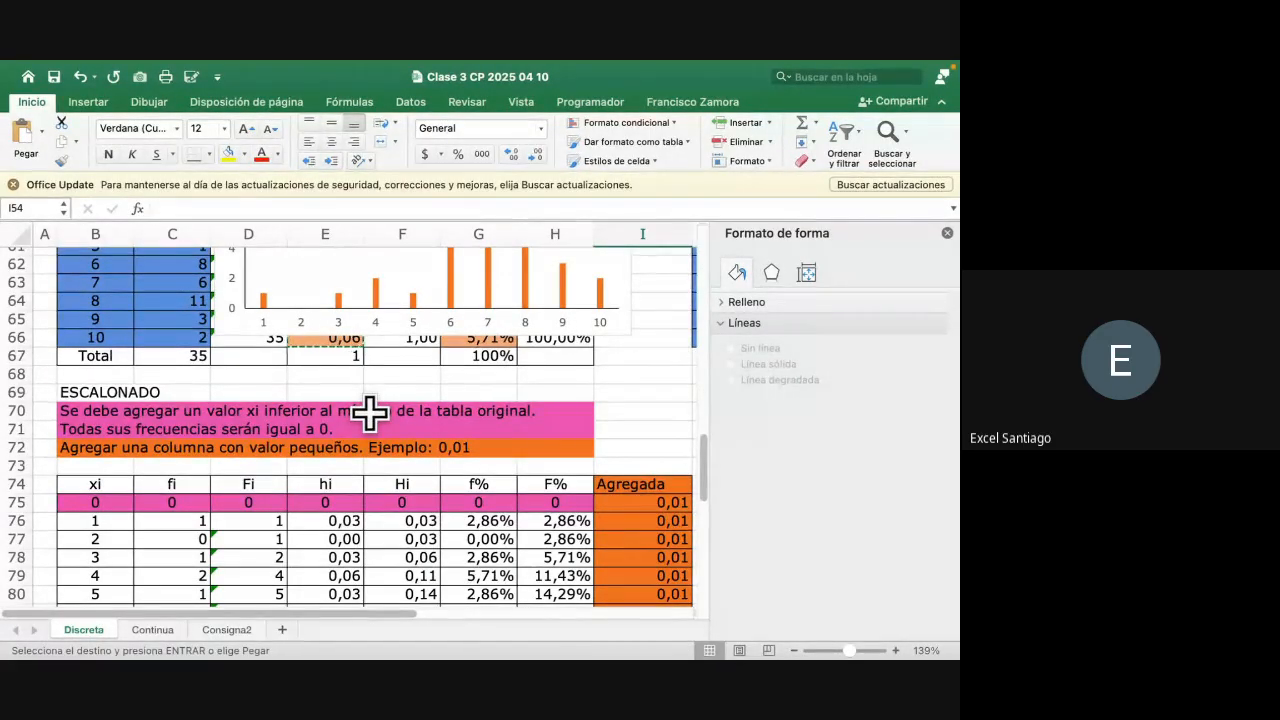
pyautogui.scroll(-5, 369, 411)
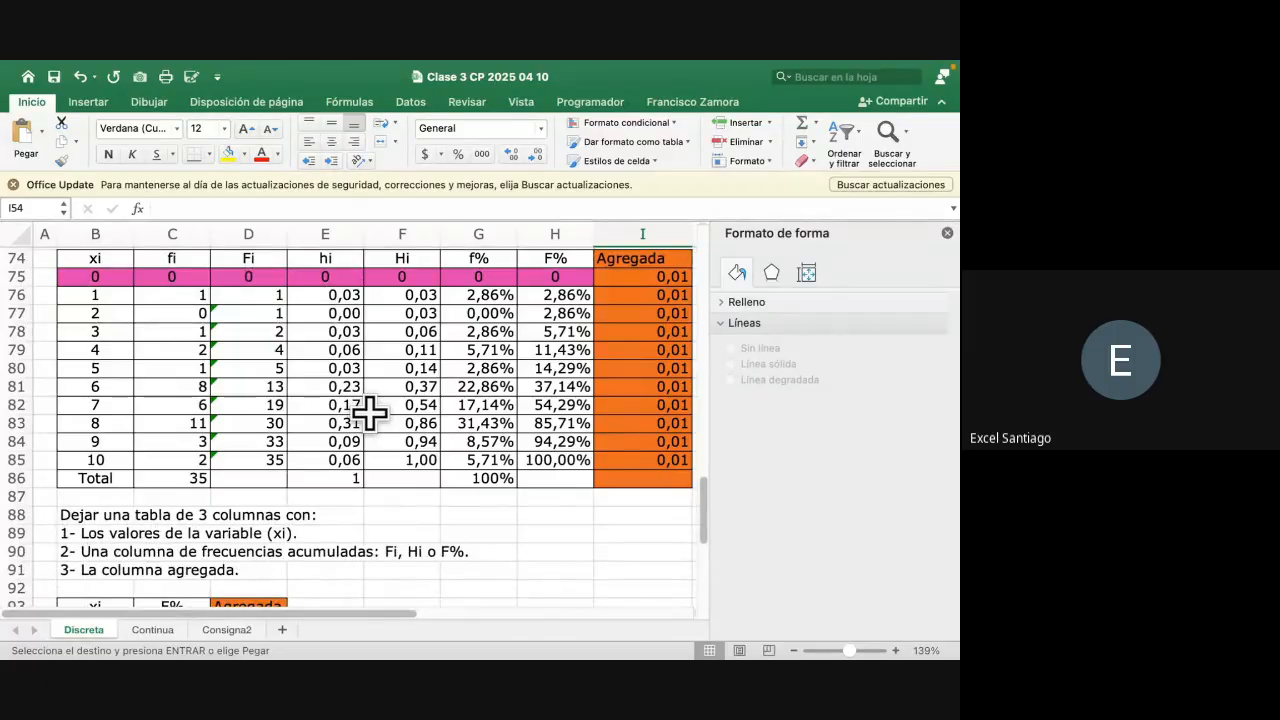
pyautogui.scroll(2, 369, 411)
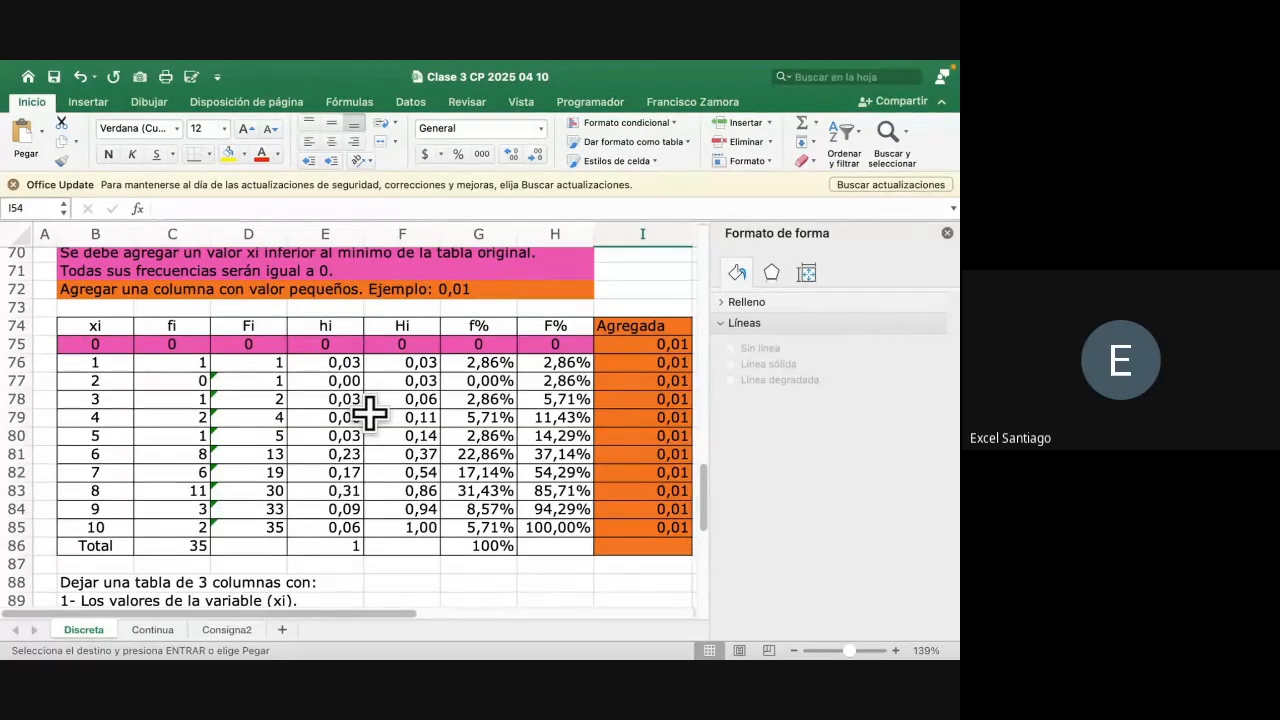
pyautogui.scroll(2, 369, 411)
pyautogui.scroll(-9, 369, 411)
pyautogui.scroll(-5, 369, 411)
pyautogui.scroll(14, 369, 414)
pyautogui.scroll(2, 370, 421)
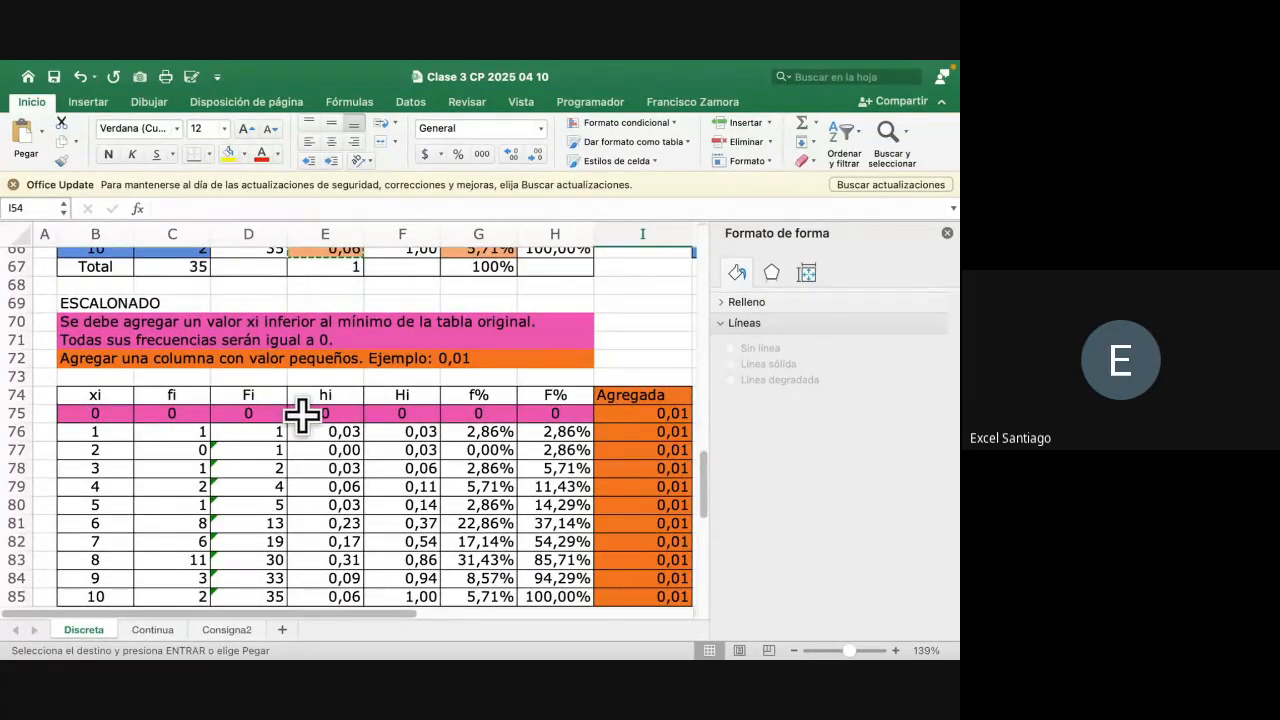
pyautogui.scroll(-2, 284, 453)
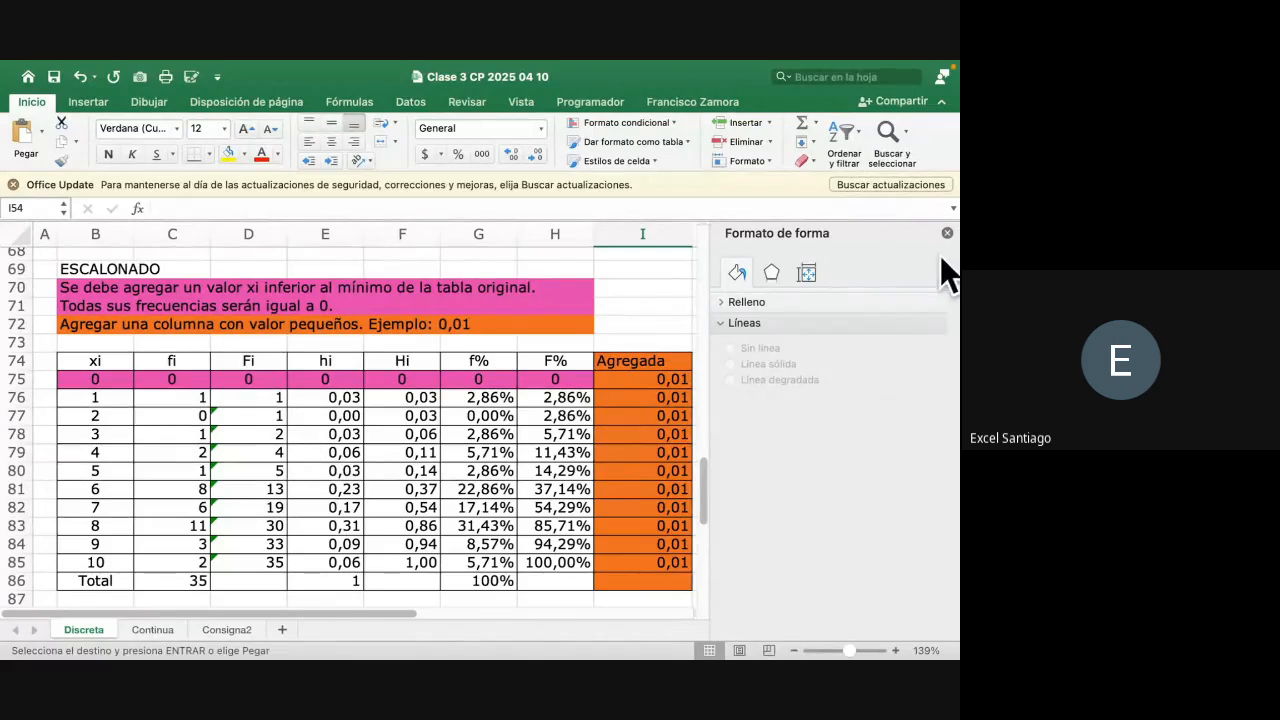
# Close the shape format options and examine the ESCALONADO table, its added zero row and the xi = 1 row
pyautogui.click(947, 233)
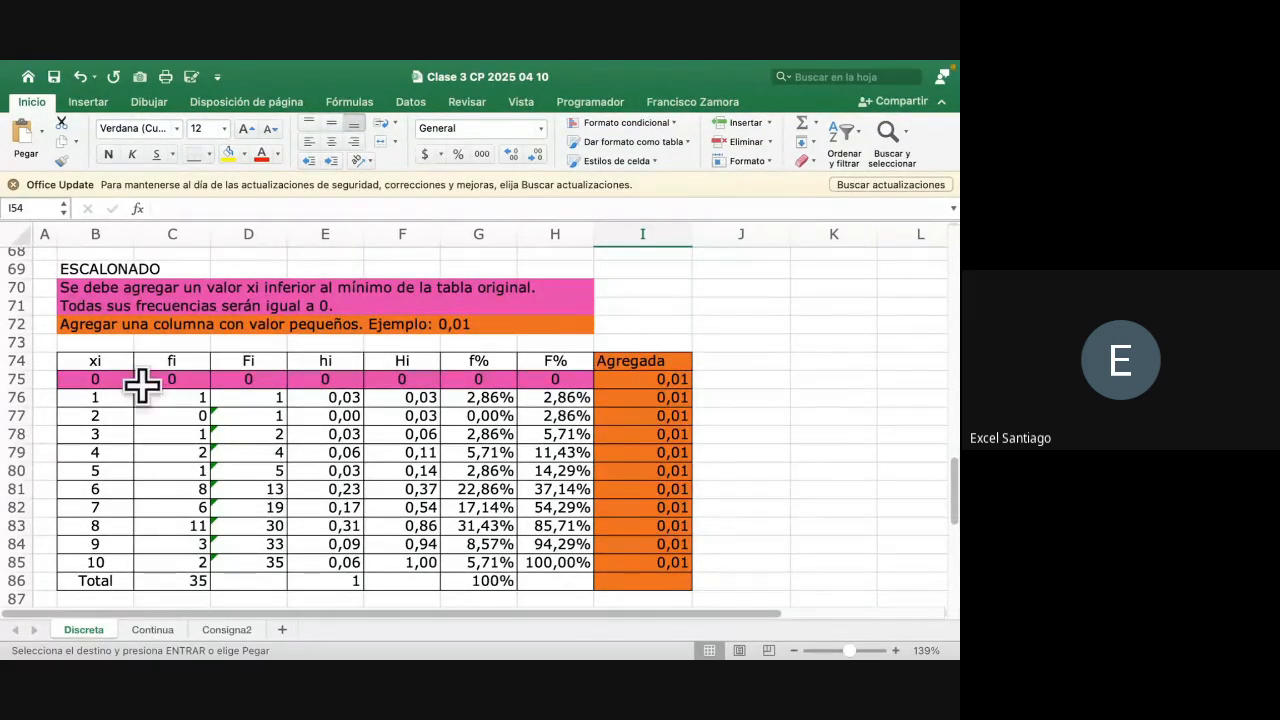
pyautogui.moveTo(106, 360); pyautogui.dragTo(530, 585)
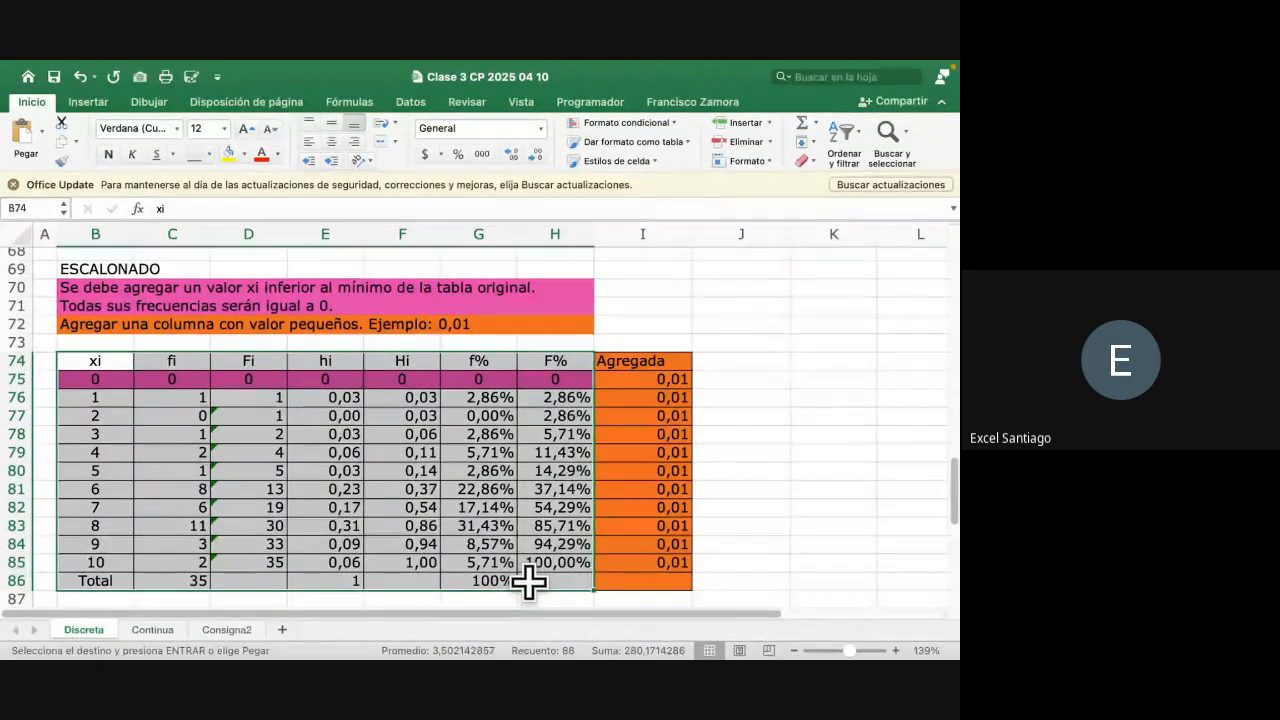
pyautogui.click(20, 398)
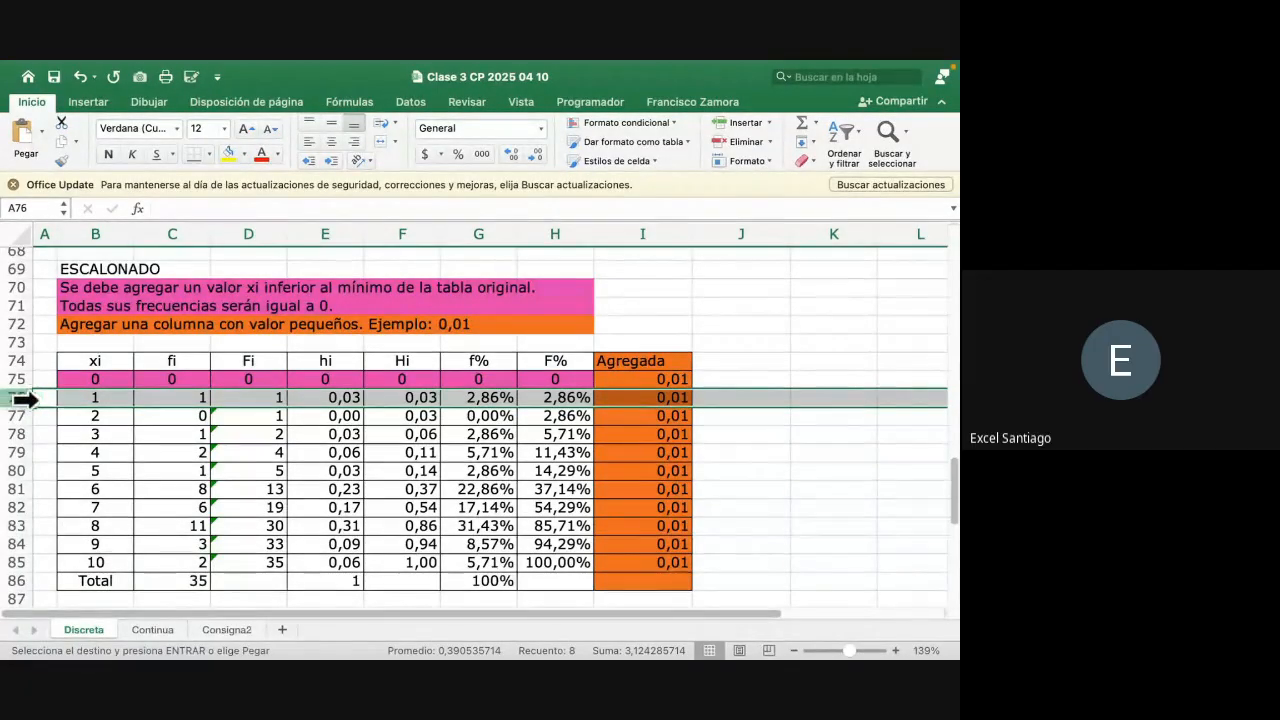
pyautogui.scroll(10, 100, 400)
pyautogui.scroll(-8, 100, 400)
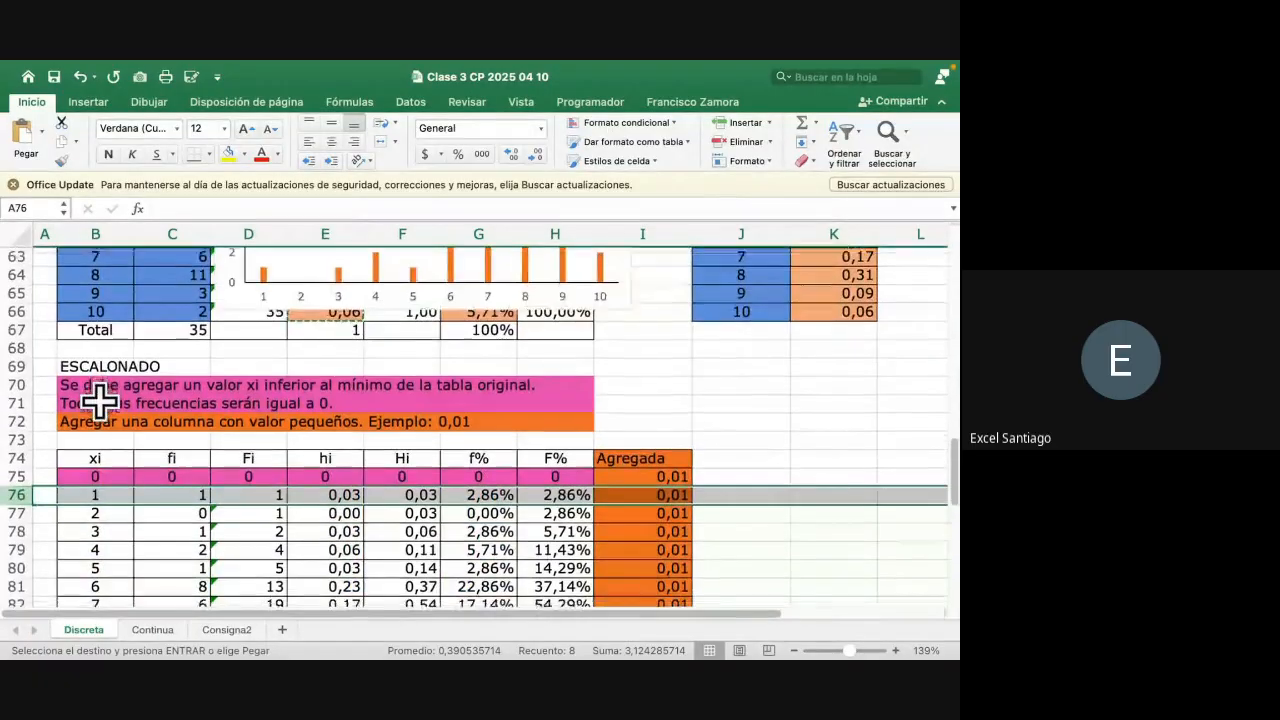
pyautogui.scroll(-2, 100, 400)
pyautogui.click(17, 414)
pyautogui.click(18, 432)
pyautogui.click(18, 412)
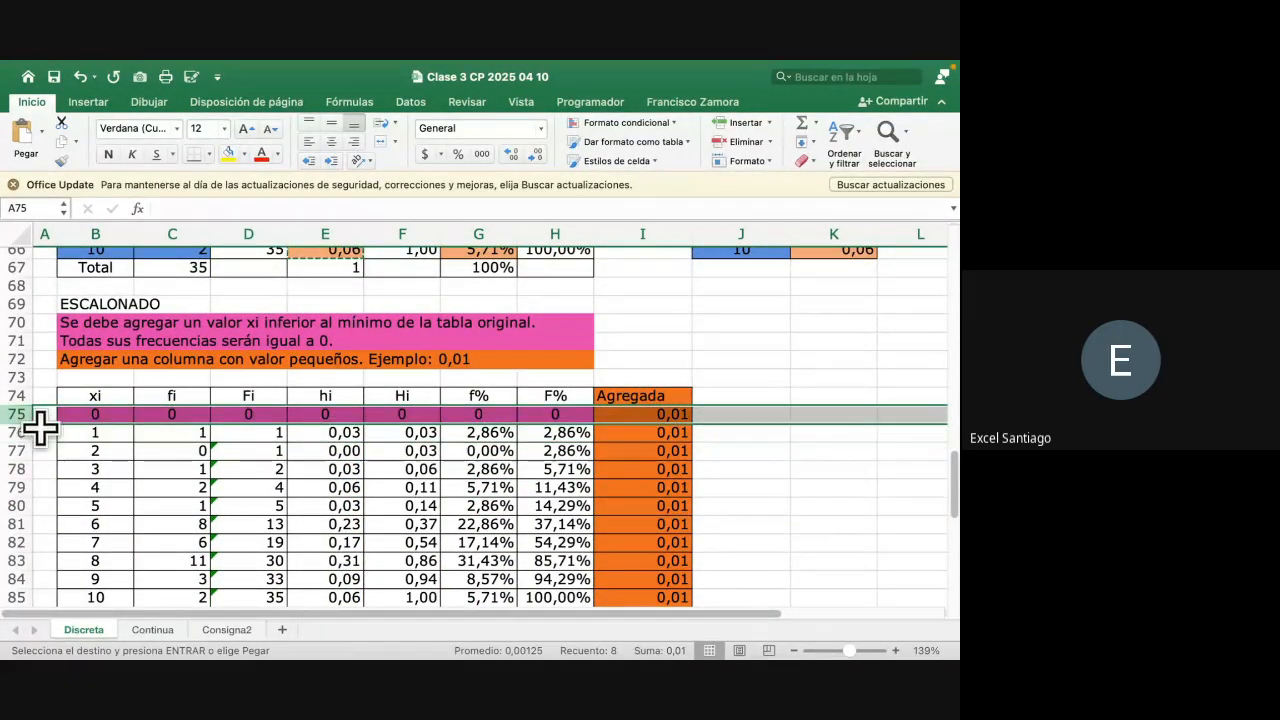
pyautogui.click(105, 434)
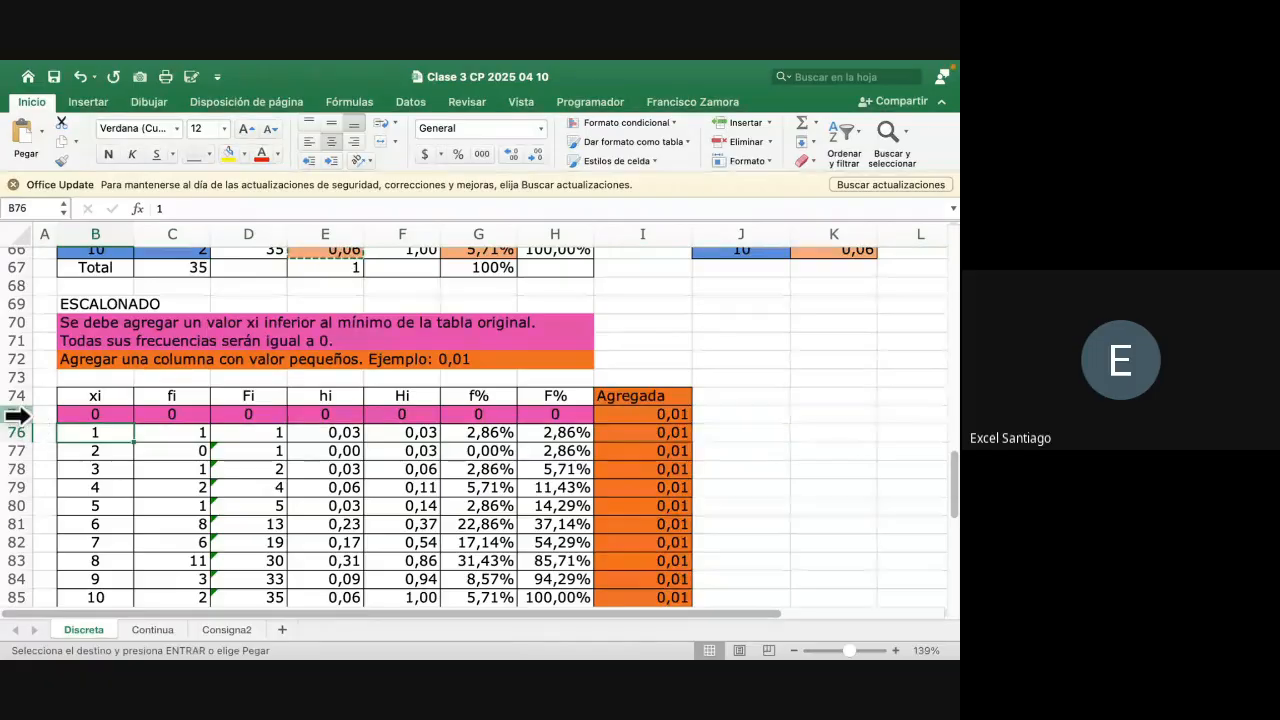
# Move the fi chart up over the Hi to K columns, clear of xi and fi, and add a new sheet after Discreta
pyautogui.scroll(6, 126, 408)
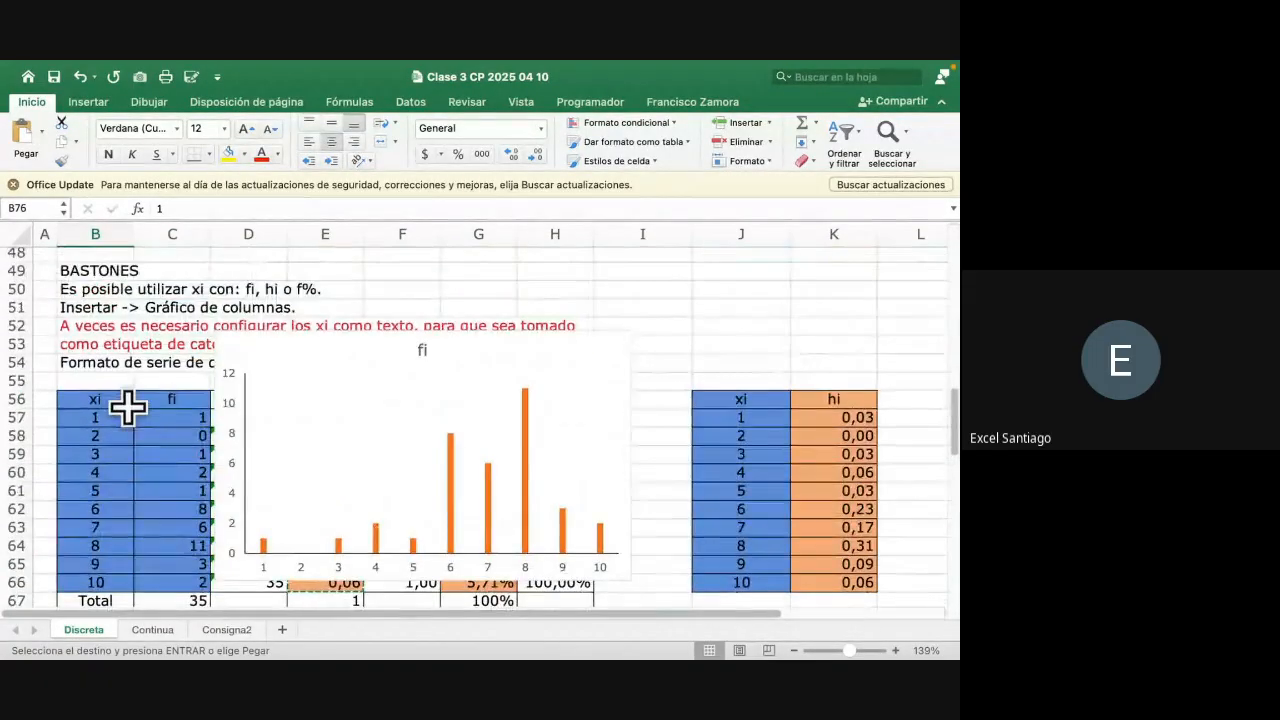
pyautogui.moveTo(305, 347); pyautogui.dragTo(490, 246)
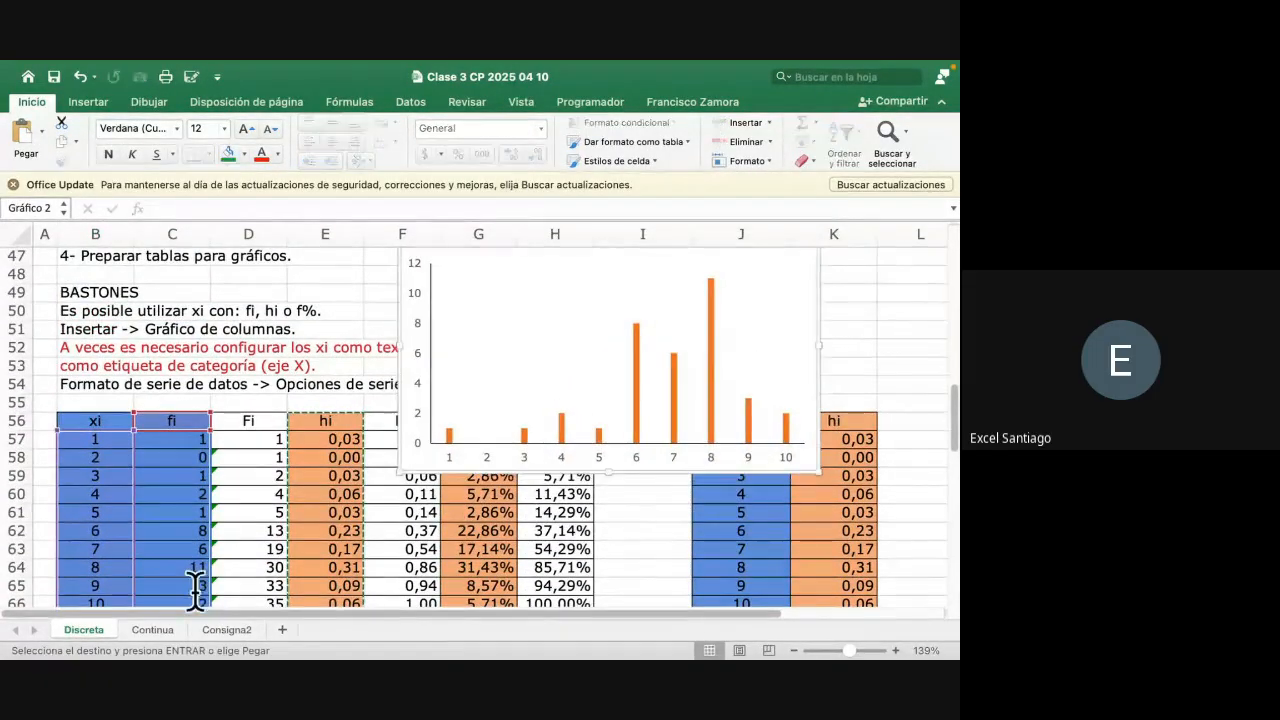
pyautogui.click(283, 629)
pyautogui.click(90, 632)
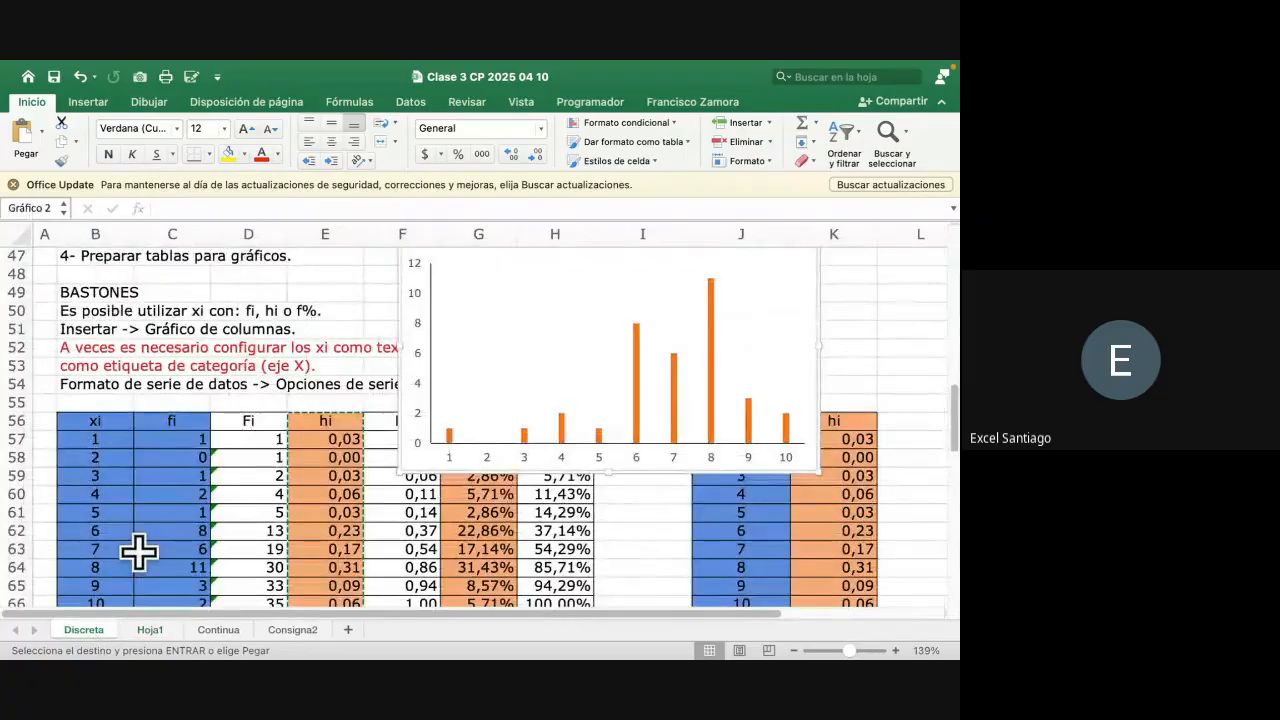
# Copy the full frequency table B56:H67 from the Discreta sheet into cell B2 of the new sheet
pyautogui.scroll(-5, 137, 551)
pyautogui.scroll(3, 137, 551)
pyautogui.moveTo(104, 320); pyautogui.dragTo(586, 506)
pyautogui.press('super+c')
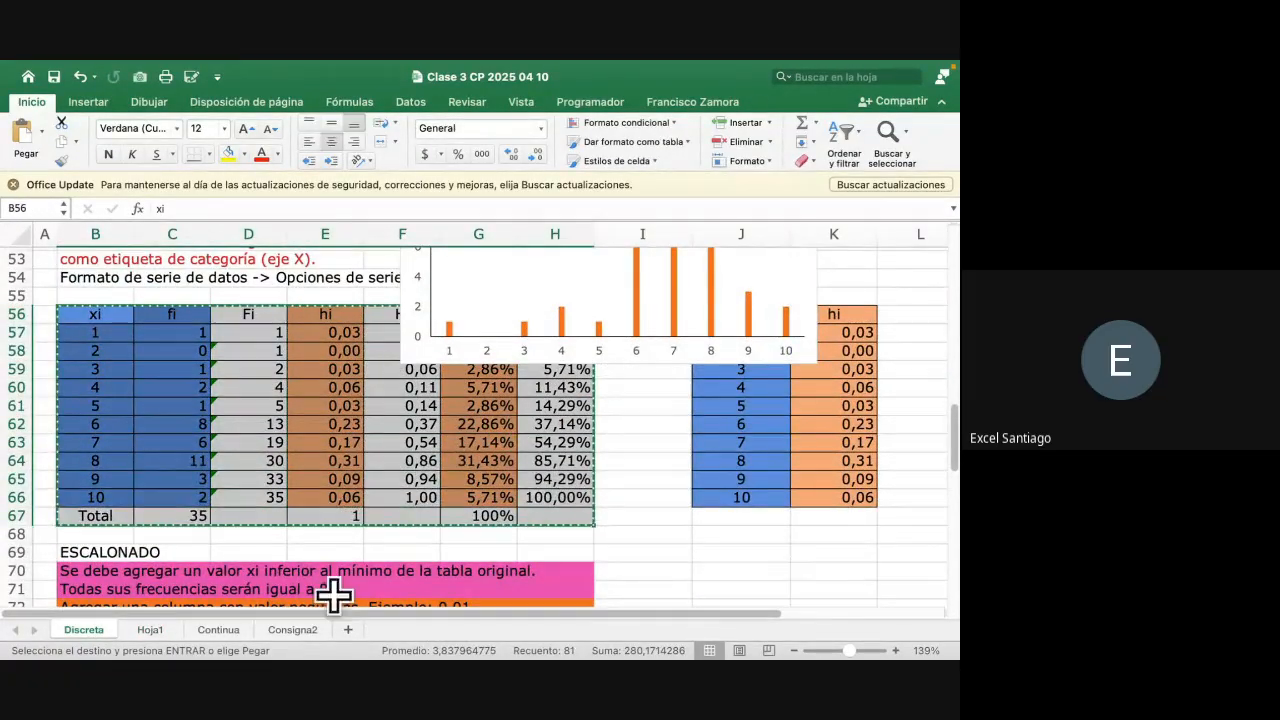
pyautogui.click(151, 629)
pyautogui.click(105, 258)
pyautogui.press('super+v')
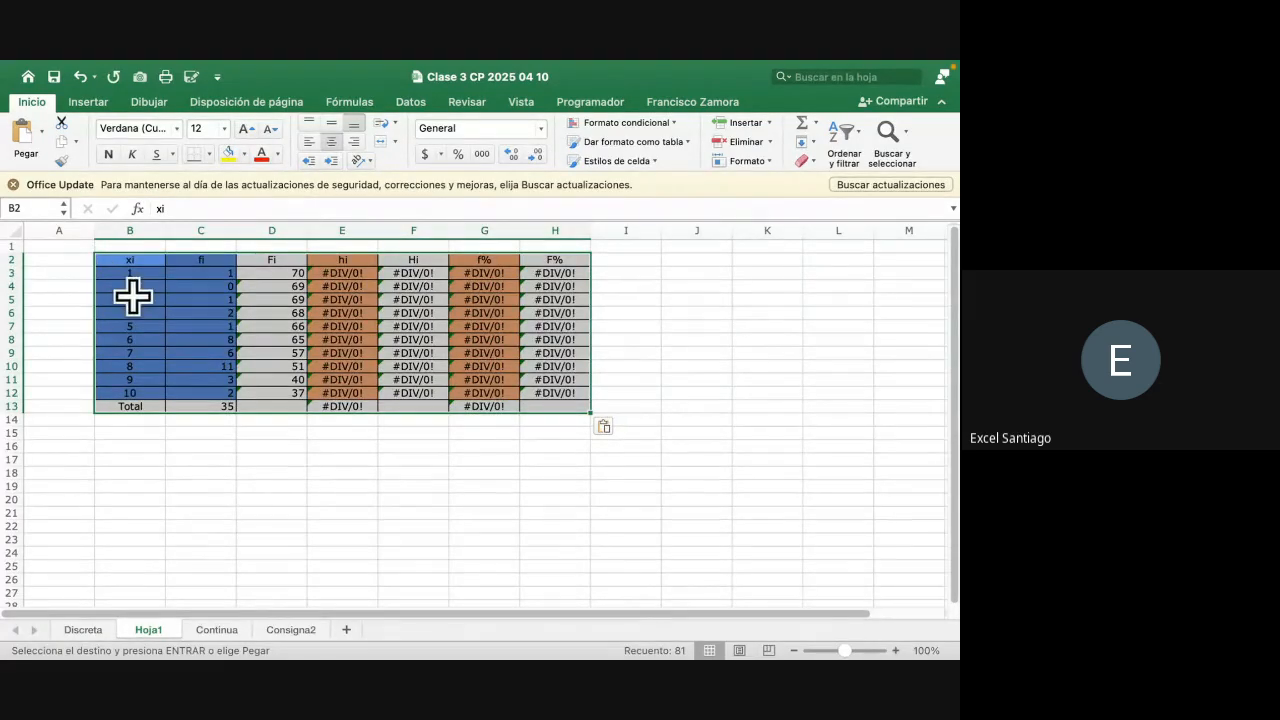
# Paste the table again at B2 as values instead of formulas, keeping its formatting
pyautogui.rightClick(130, 261)
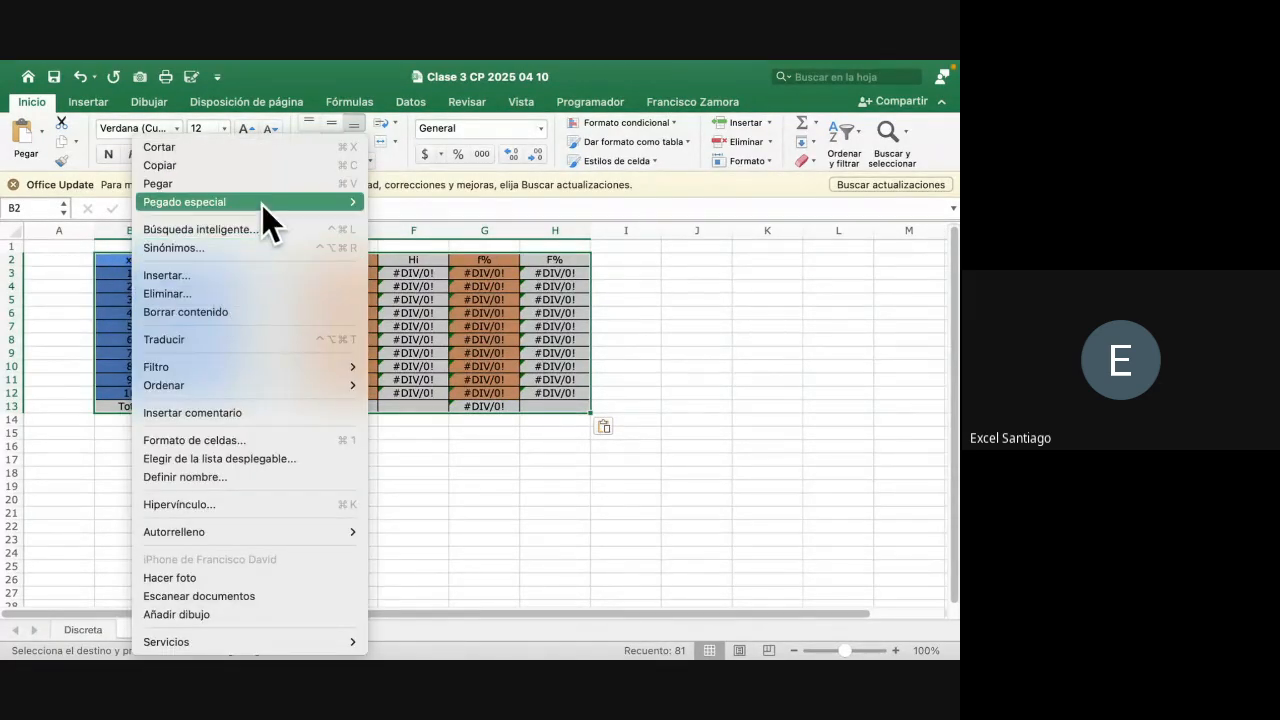
pyautogui.moveTo(261, 204)
pyautogui.click(444, 346)
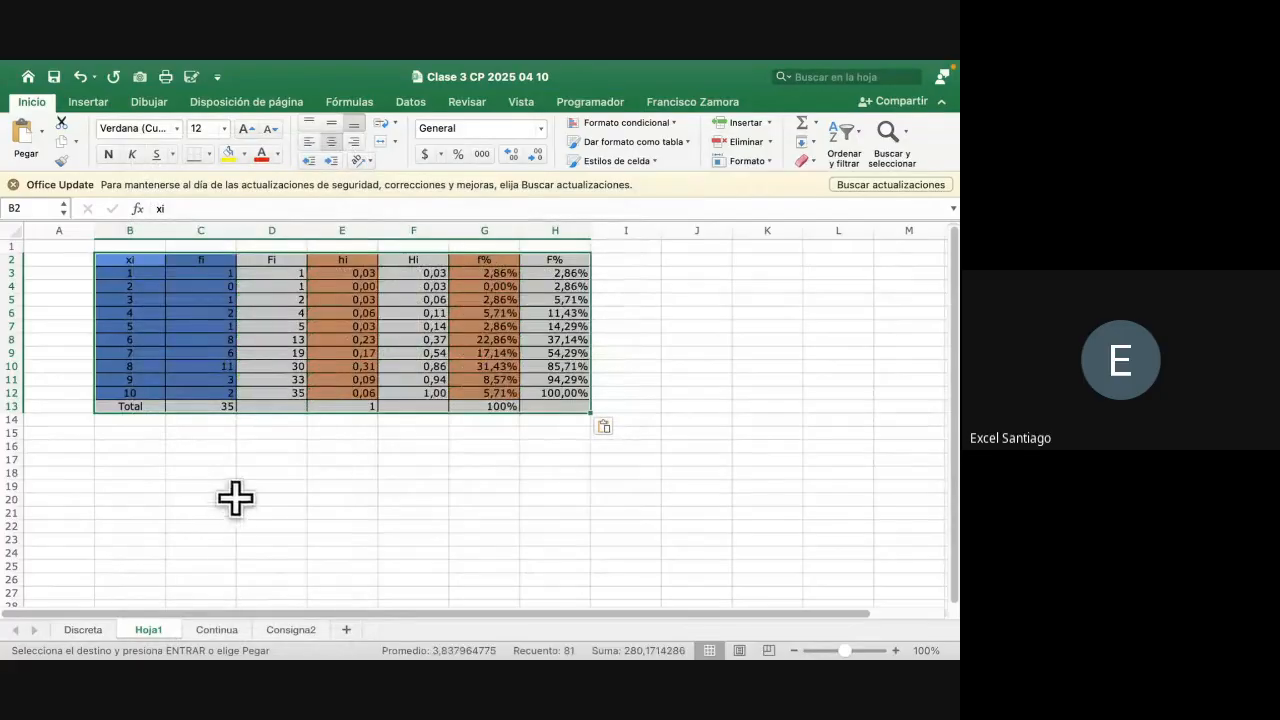
pyautogui.click(265, 474)
pyautogui.scroll(5, 177, 371)
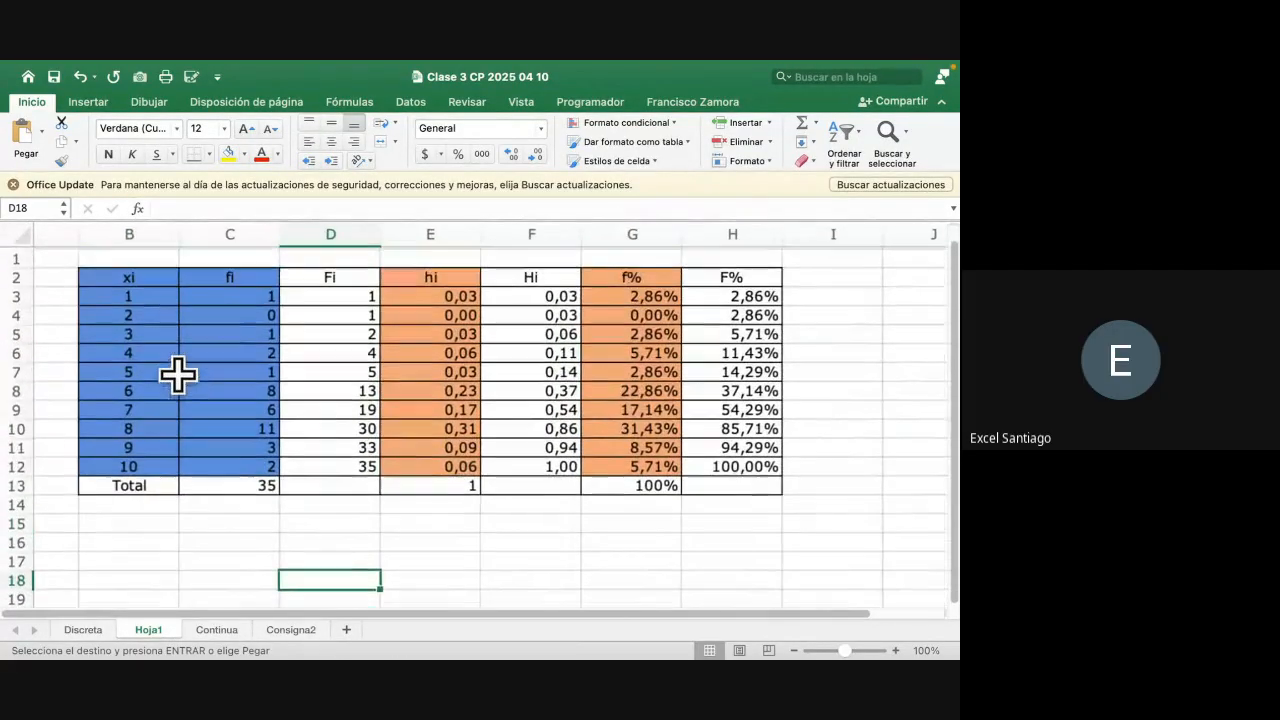
# Insert a row above the xi = 1 row of the copied table and enter 0 in every column from xi to F%
pyautogui.click(18, 294)
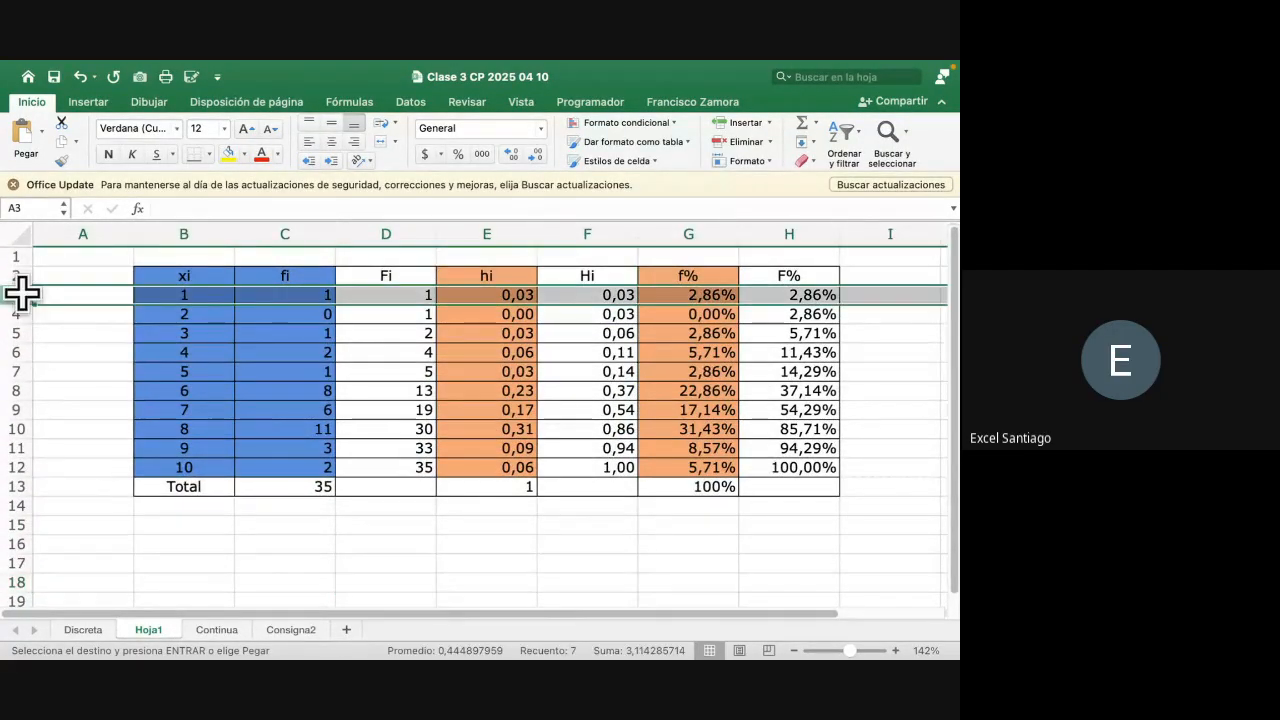
pyautogui.rightClick(20, 294)
pyautogui.click(110, 384)
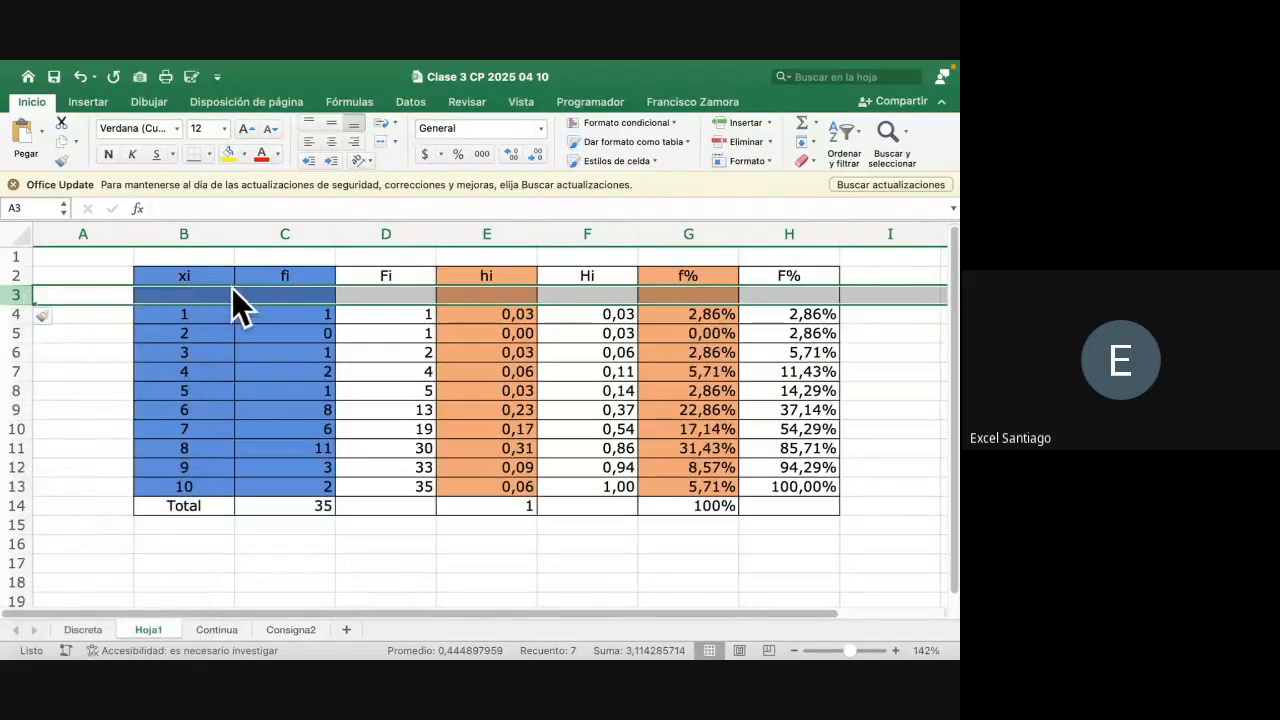
pyautogui.click(217, 292)
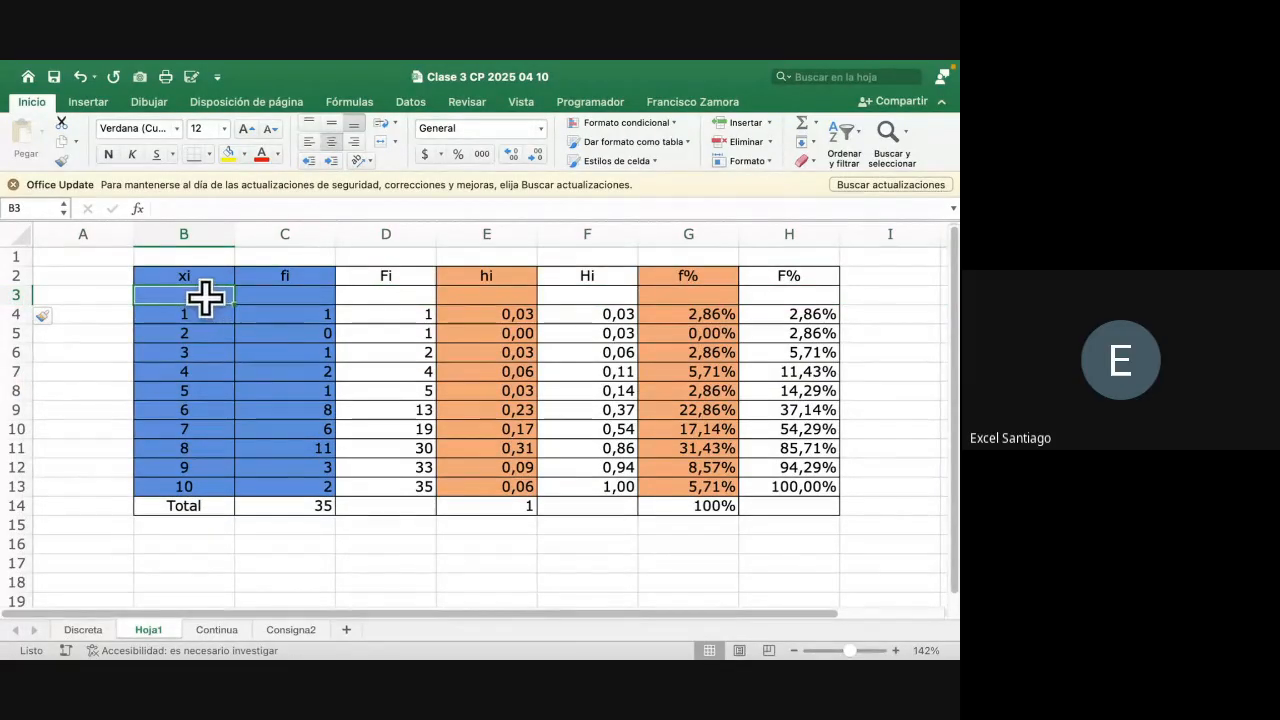
pyautogui.write('0')
pyautogui.press('Tab')
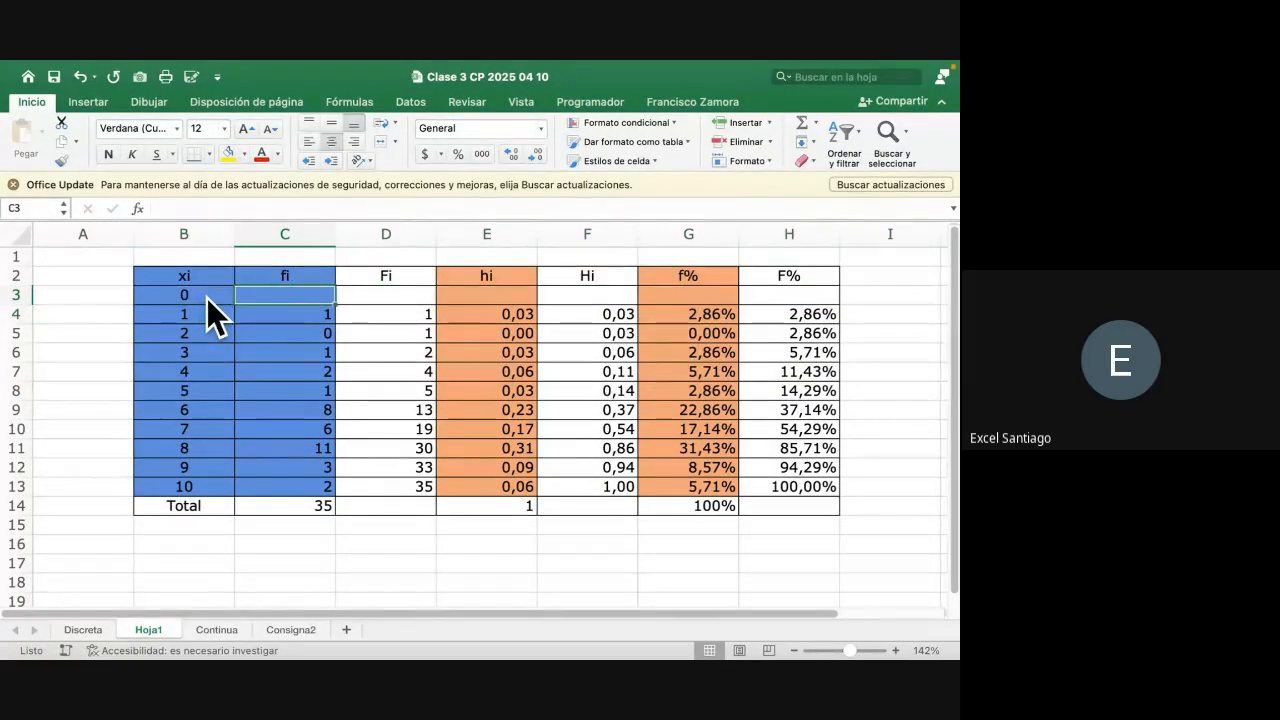
pyautogui.write('0\t0\t0\t0\t0\t0')
pyautogui.press('Left')
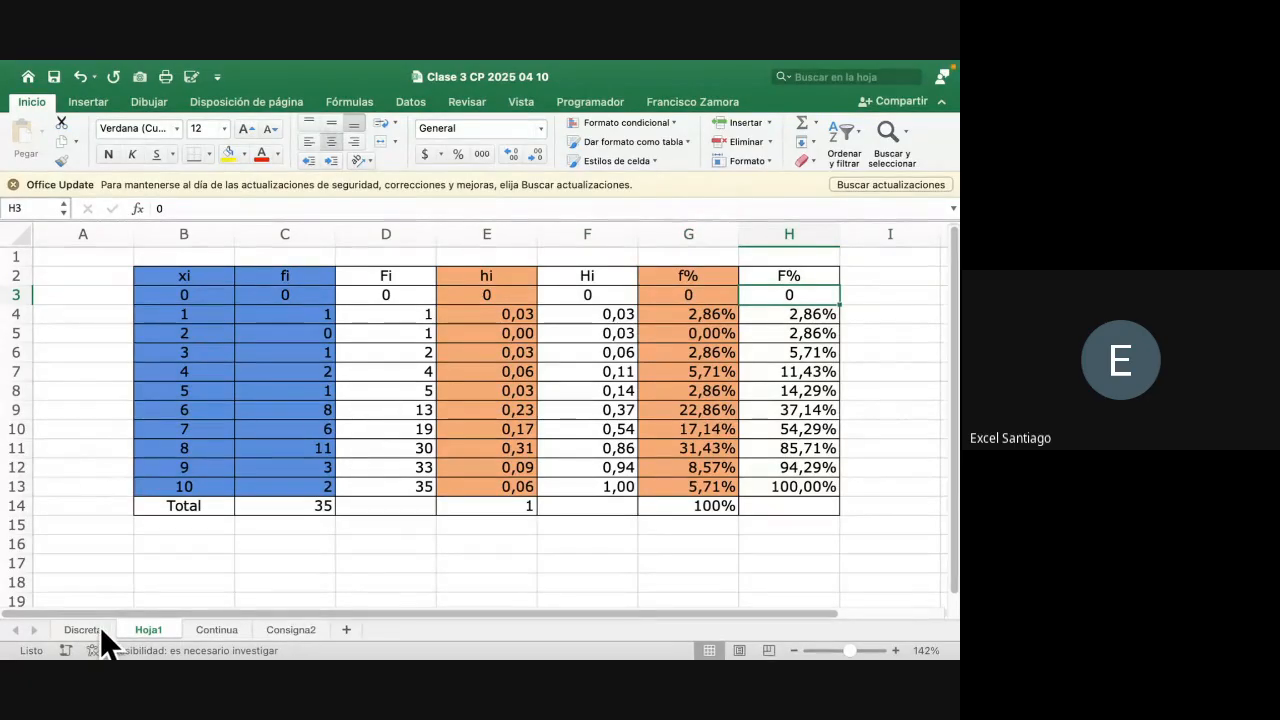
# Examine the zero row and the Agregada column of the ESCALONADO table on the Discreta sheet
pyautogui.click(93, 630)
pyautogui.scroll(-5, 206, 571)
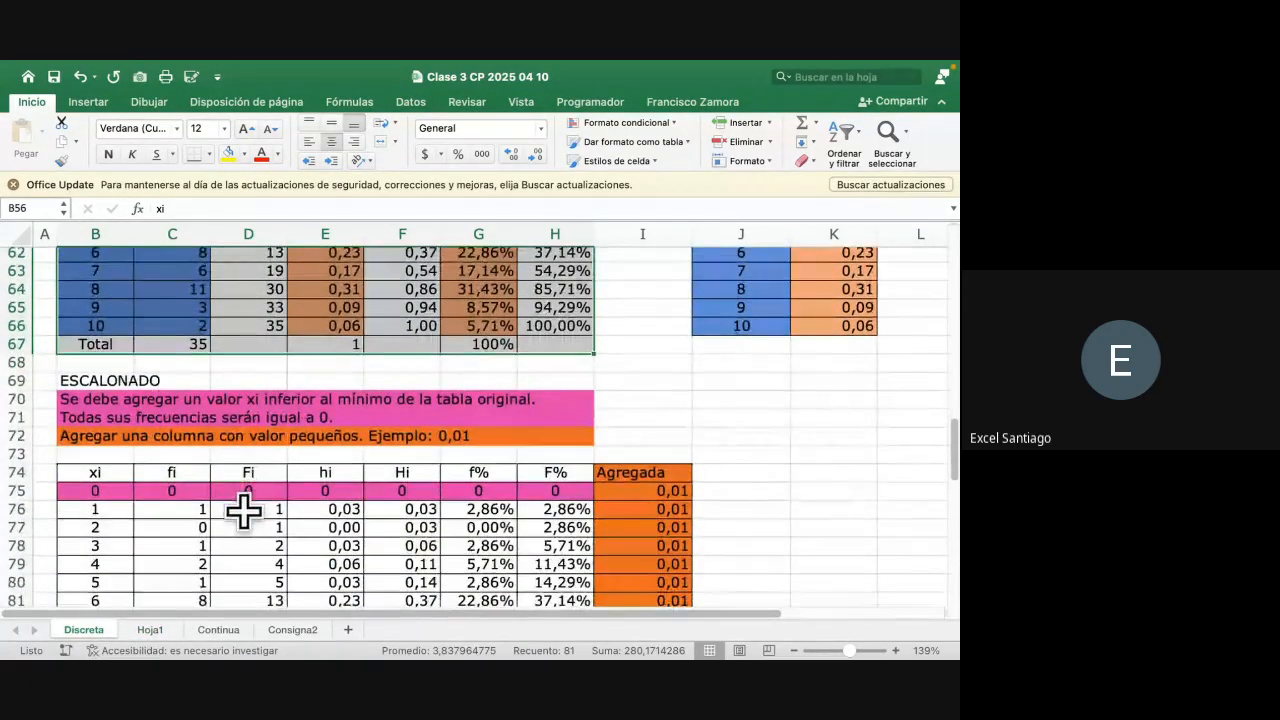
pyautogui.moveTo(100, 492); pyautogui.dragTo(560, 491)
pyautogui.scroll(-2, 625, 463)
pyautogui.moveTo(657, 394); pyautogui.dragTo(660, 592)
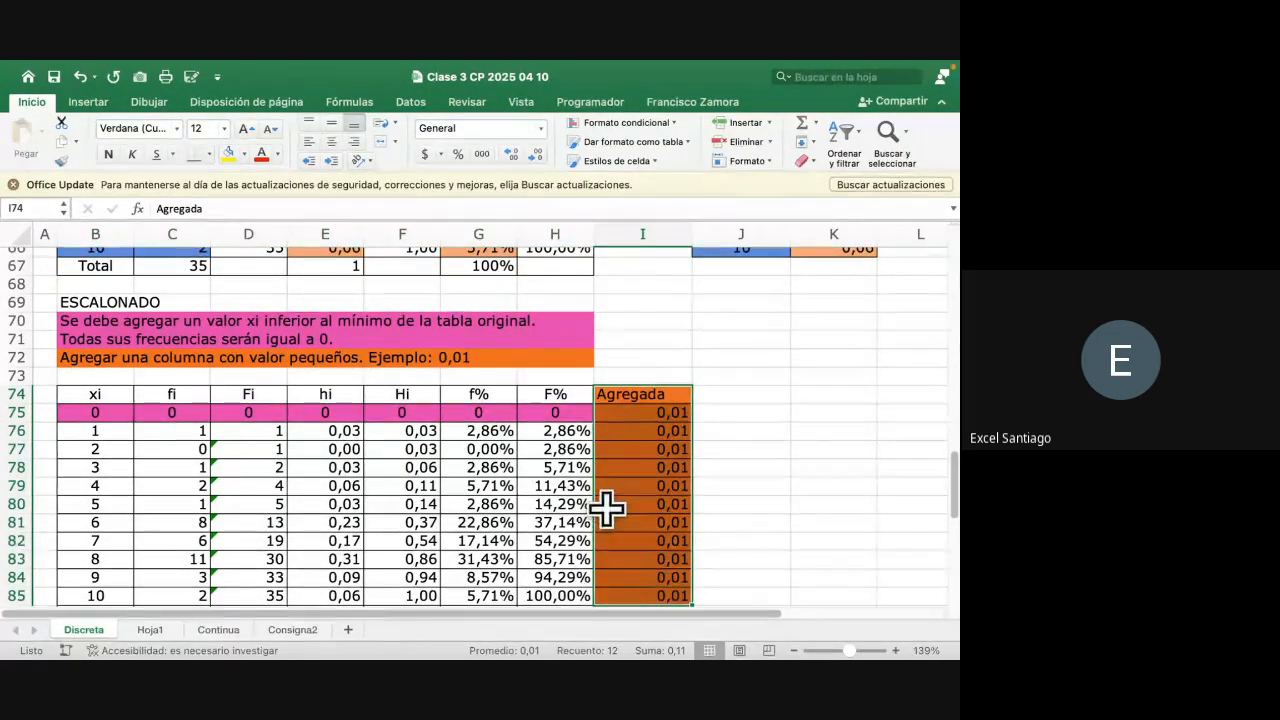
pyautogui.scroll(-1, 606, 509)
pyautogui.scroll(-2, 676, 463)
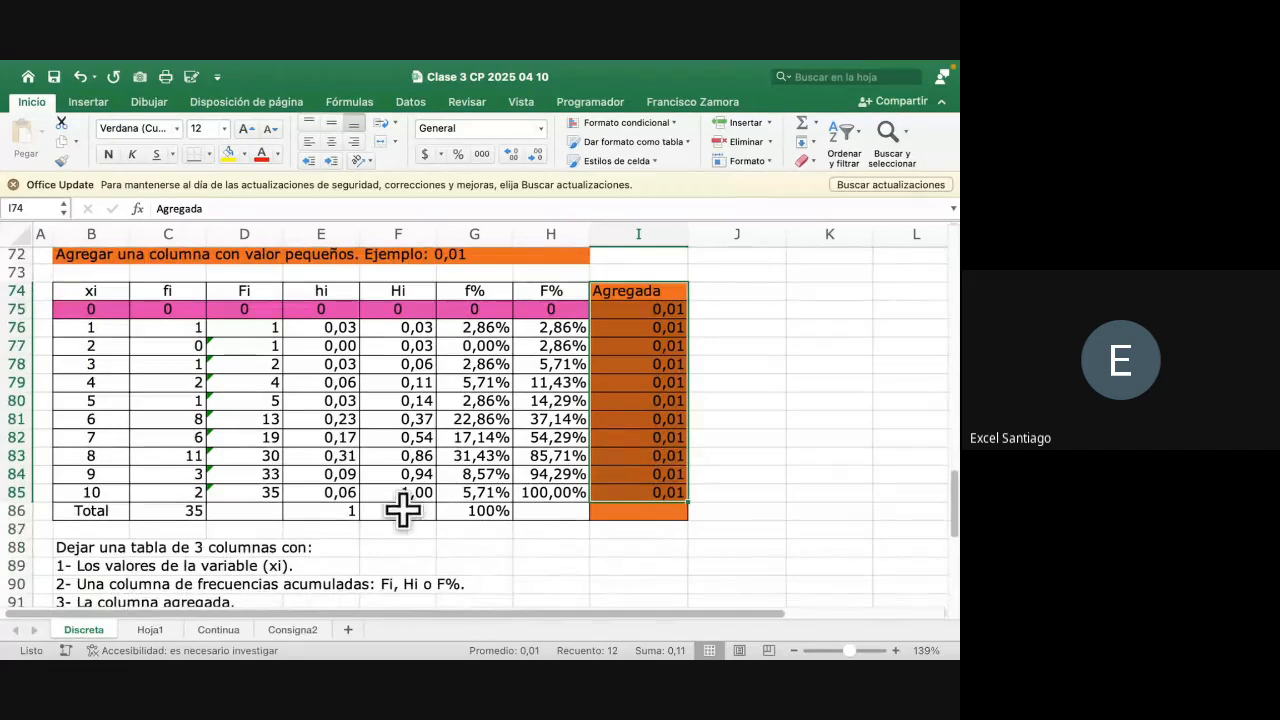
# On the Hoja1 sheet, apply borders to cells I2:I14 beside the F% column to extend the table
pyautogui.click(150, 631)
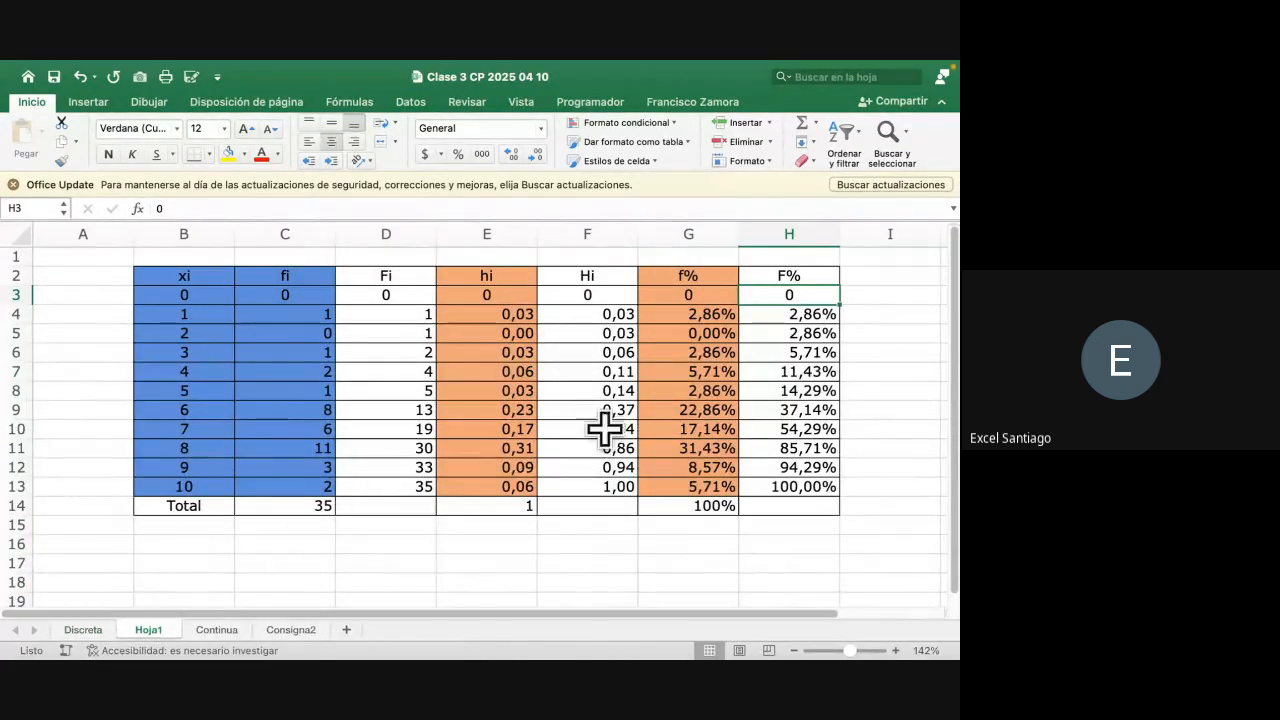
pyautogui.hscroll(1, 632, 428)
pyautogui.moveTo(836, 275); pyautogui.dragTo(834, 505)
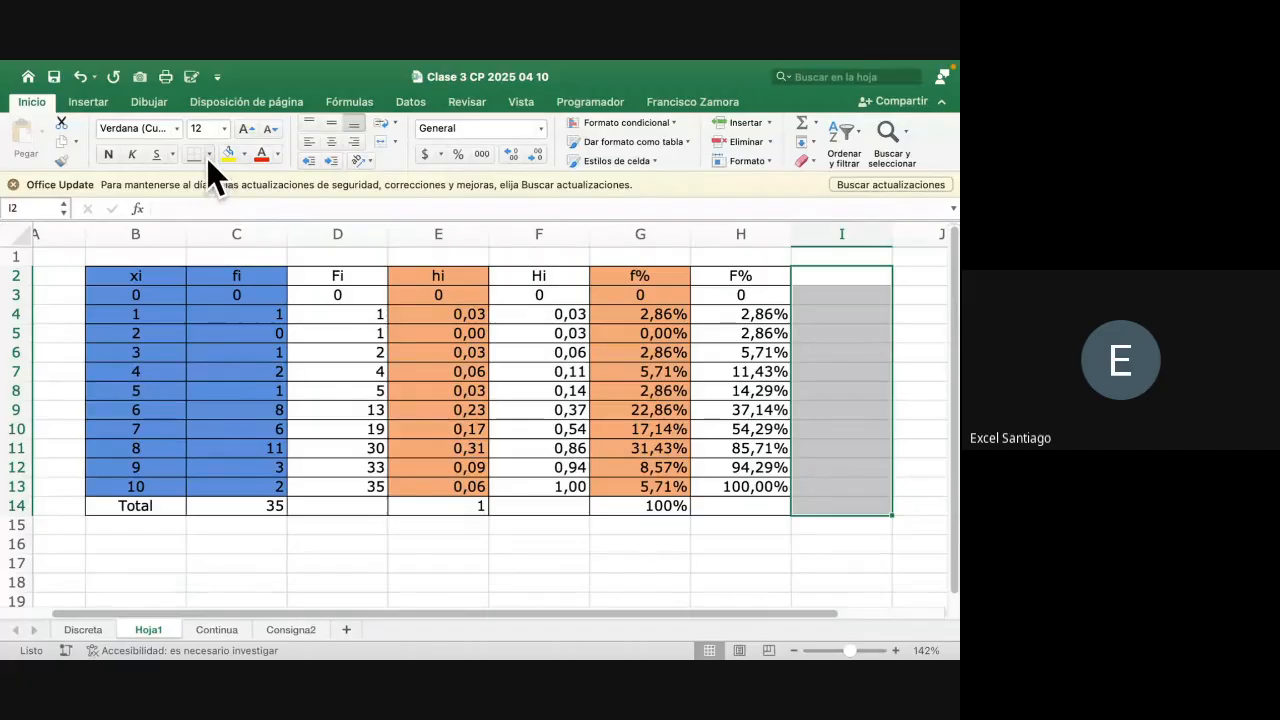
pyautogui.click(208, 155)
pyautogui.click(260, 307)
# Enter 0,01 in cell I3 of the new column, in the xi = 0 row
pyautogui.click(834, 277)
pyautogui.click(836, 296)
pyautogui.write('0,01')
pyautogui.click(837, 298)
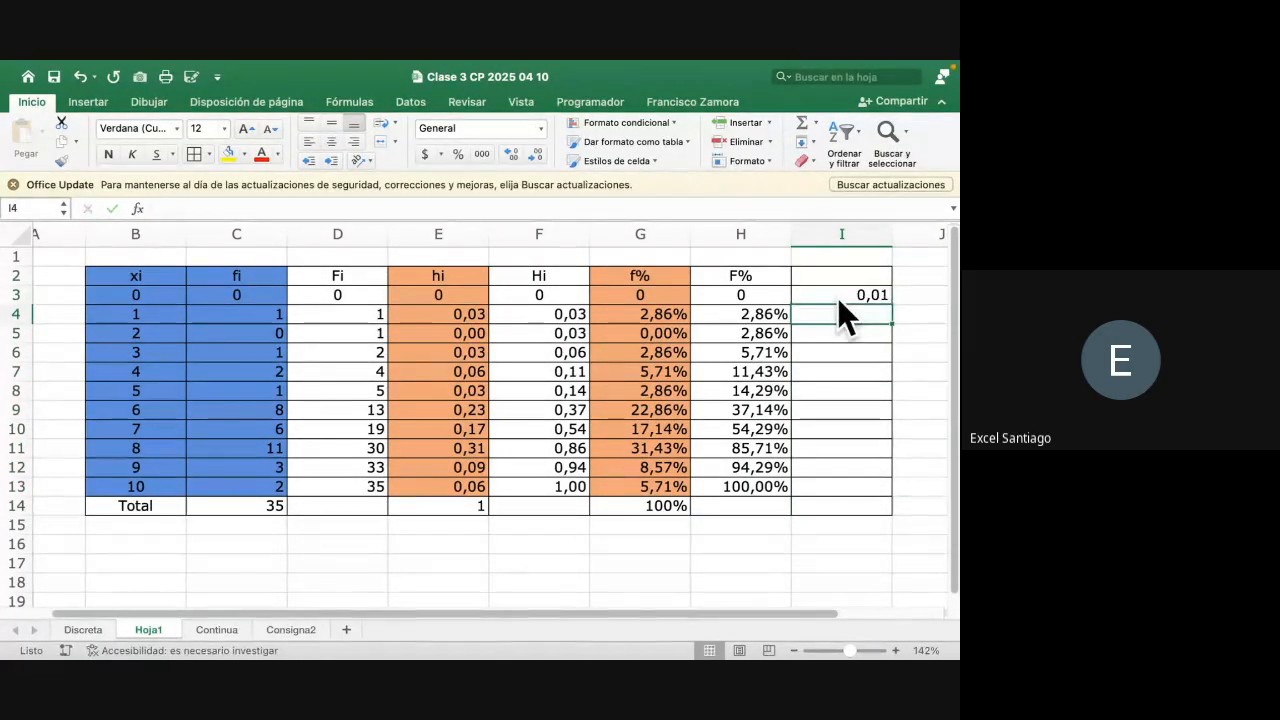
# Copy the 0,01 value from I3 into cells I4:I13, down to the xi = 10 row
pyautogui.press('super+c')
pyautogui.press('Down')
pyautogui.hotkey('shift', 'Down')
pyautogui.hotkey('shift', 'Down')
pyautogui.hotkey('shift', 'Down')
pyautogui.hotkey('shift', 'Down')
pyautogui.hotkey('shift', 'Down')
pyautogui.hotkey('shift', 'Down')
pyautogui.hotkey('shift', 'Down')
pyautogui.hotkey('shift', 'Down')
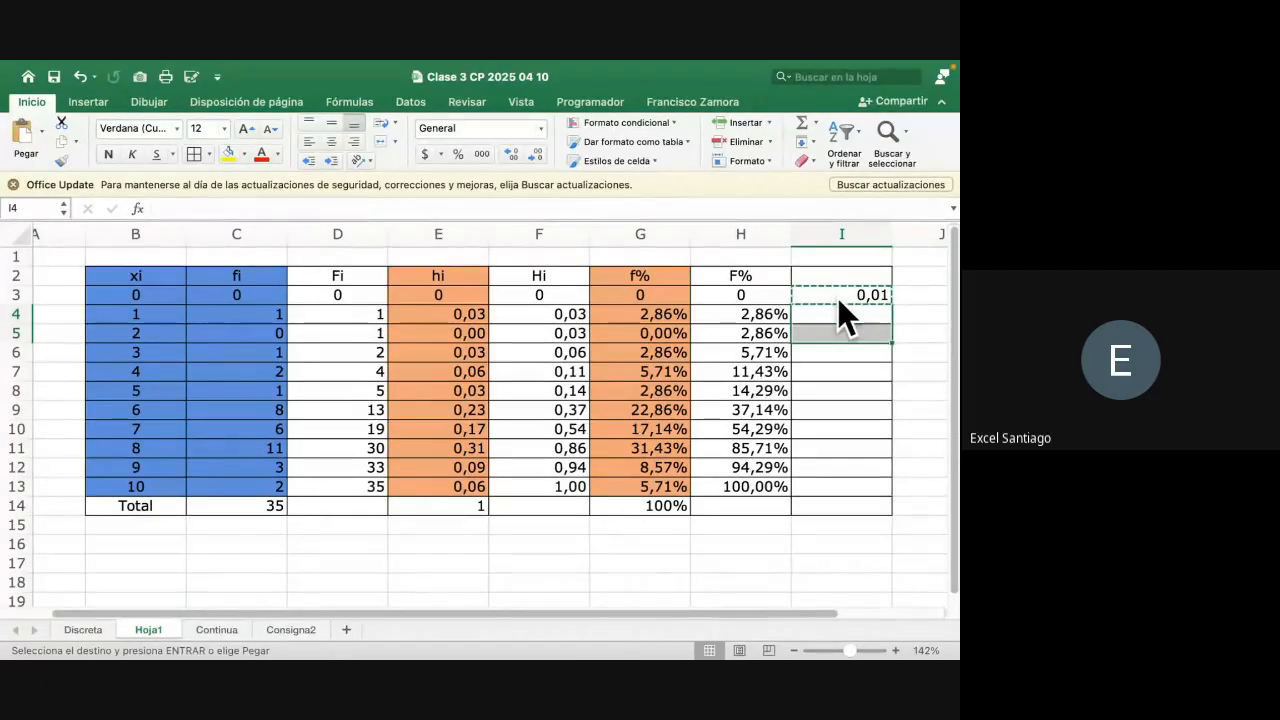
pyautogui.hotkey('shift', 'Down')
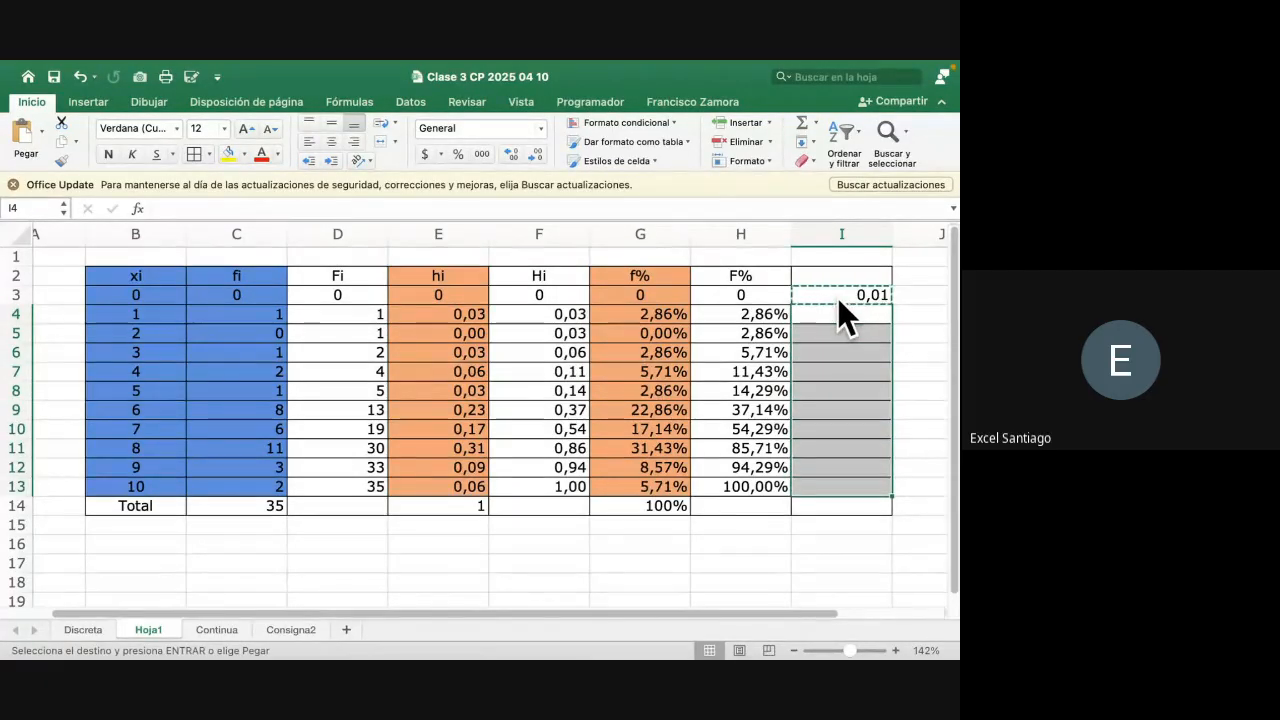
pyautogui.press('super+v')
pyautogui.click(812, 362)
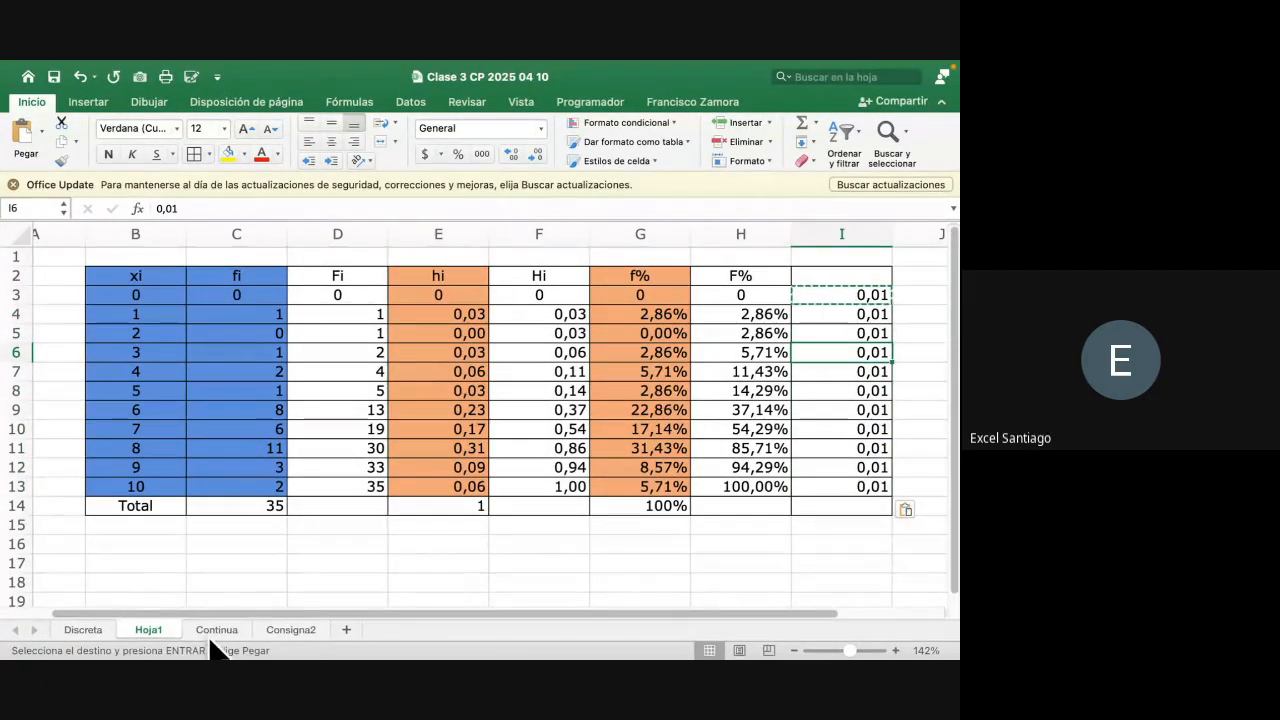
# Review the instructions for the three-column table below the ESCALONADO table on the Discreta sheet
pyautogui.click(84, 629)
pyautogui.scroll(-2, 340, 500)
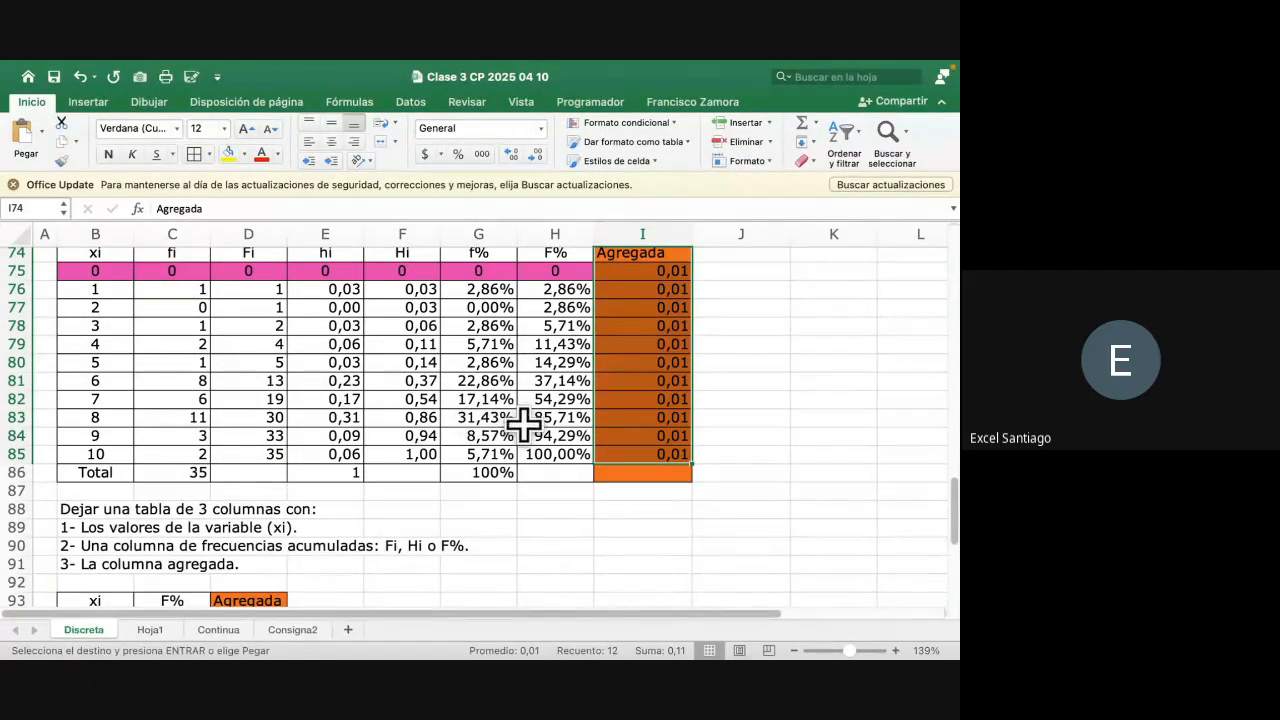
pyautogui.scroll(-4, 524, 426)
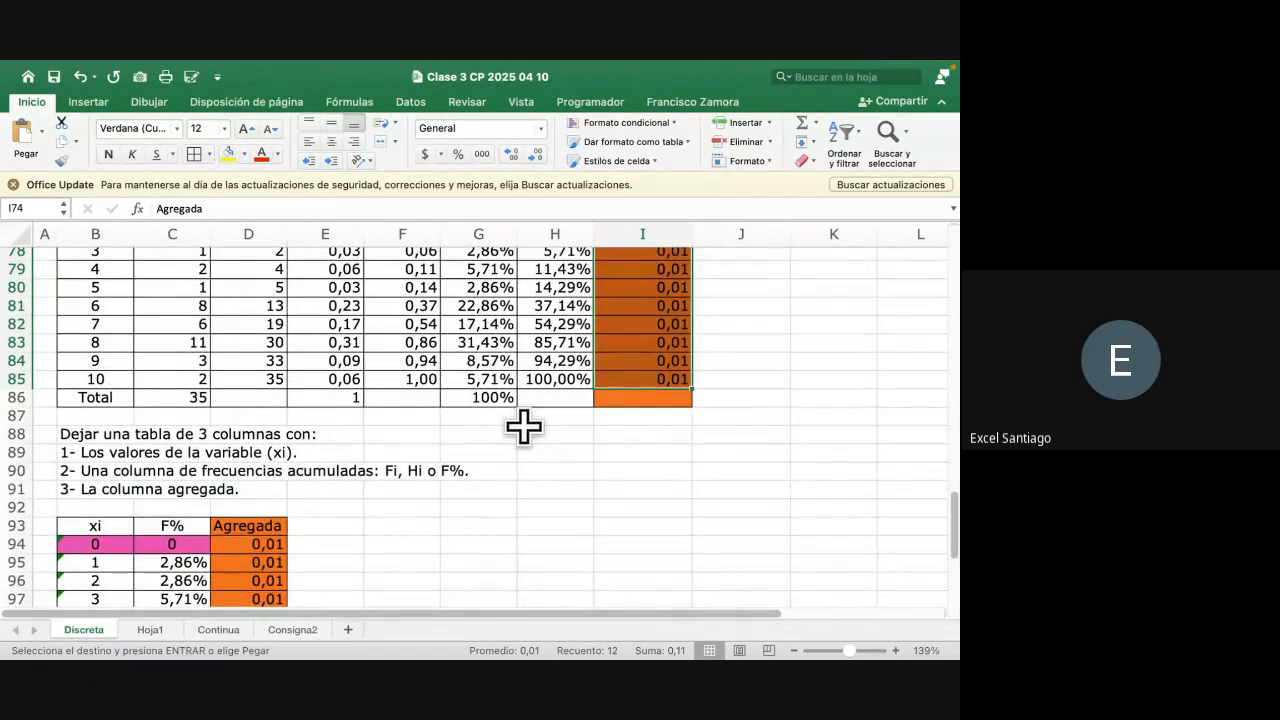
pyautogui.scroll(3, 524, 426)
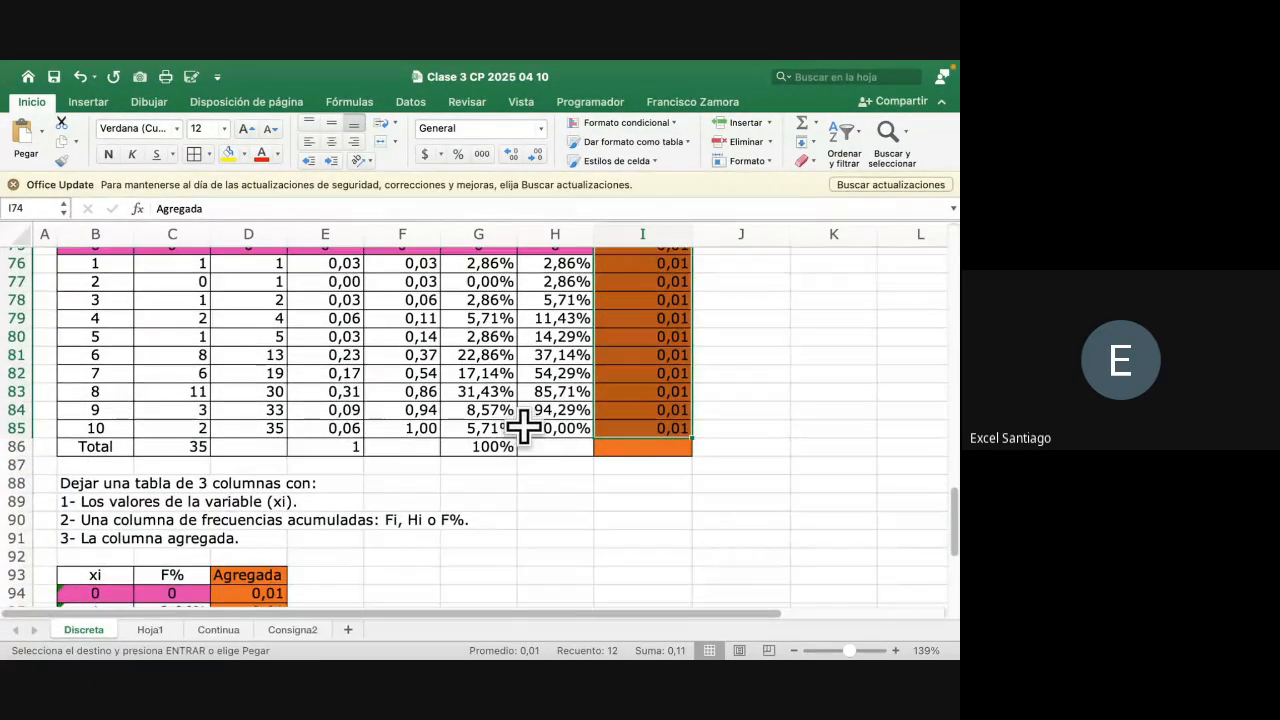
# On Hoja1, examine the xi column and compare the cumulative columns Fi, Hi and F% with the simple ones fi, hi and f%
pyautogui.click(157, 631)
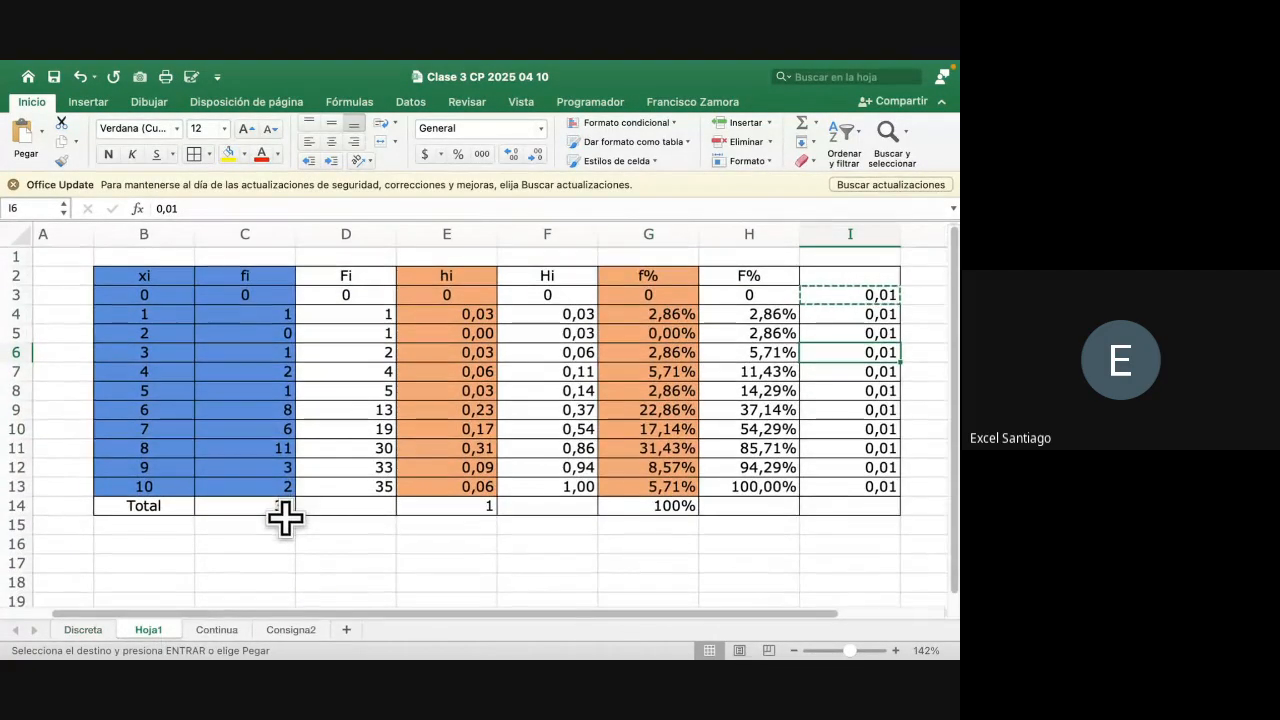
pyautogui.click(155, 234)
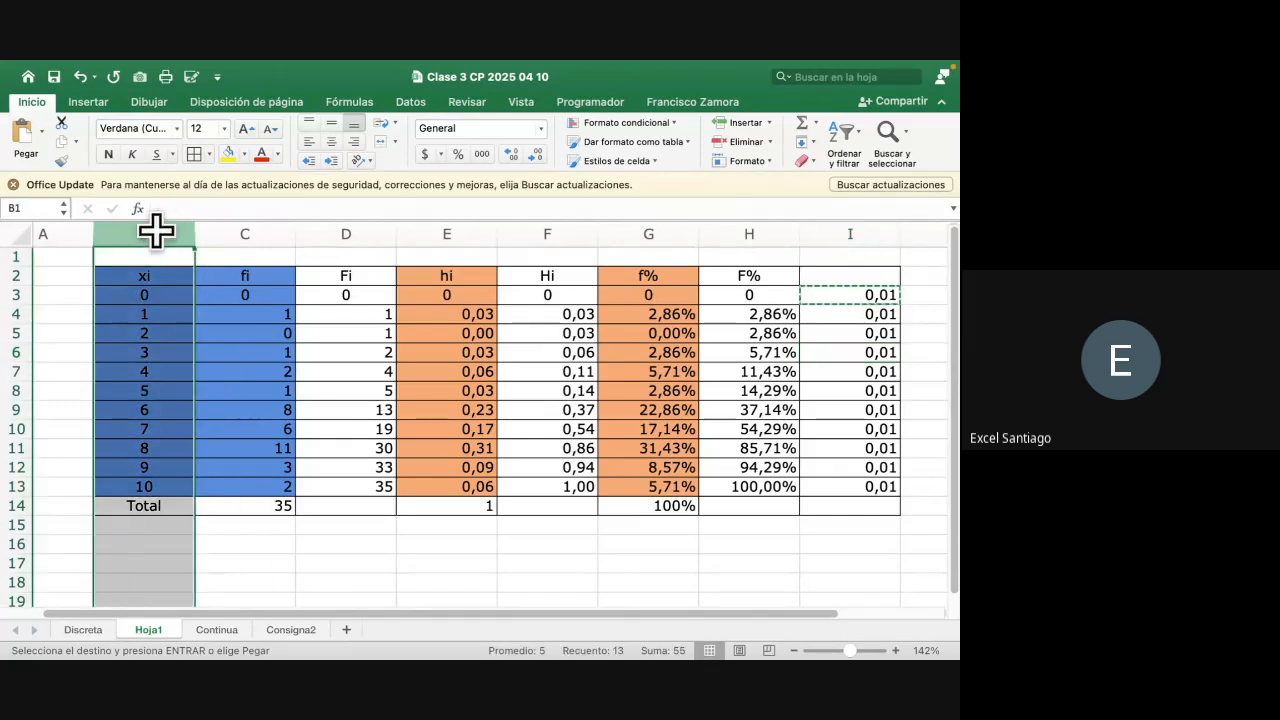
pyautogui.moveTo(157, 268); pyautogui.dragTo(160, 507)
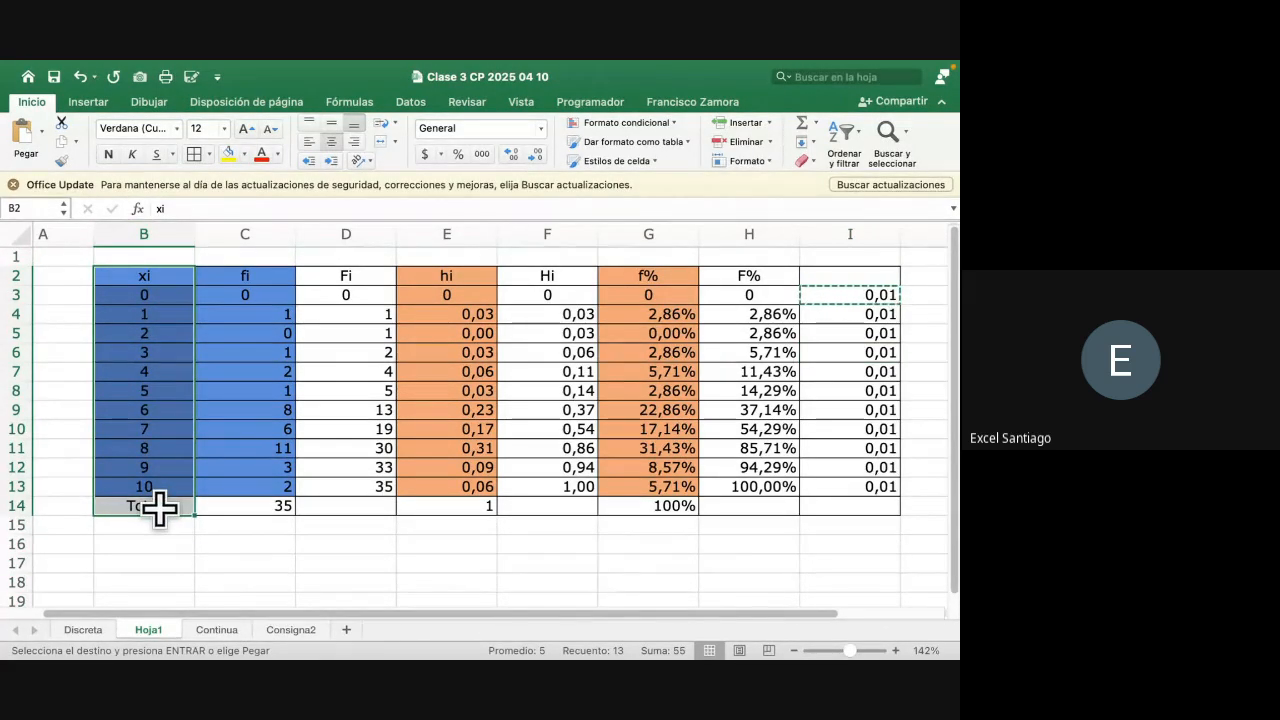
pyautogui.click(343, 233)
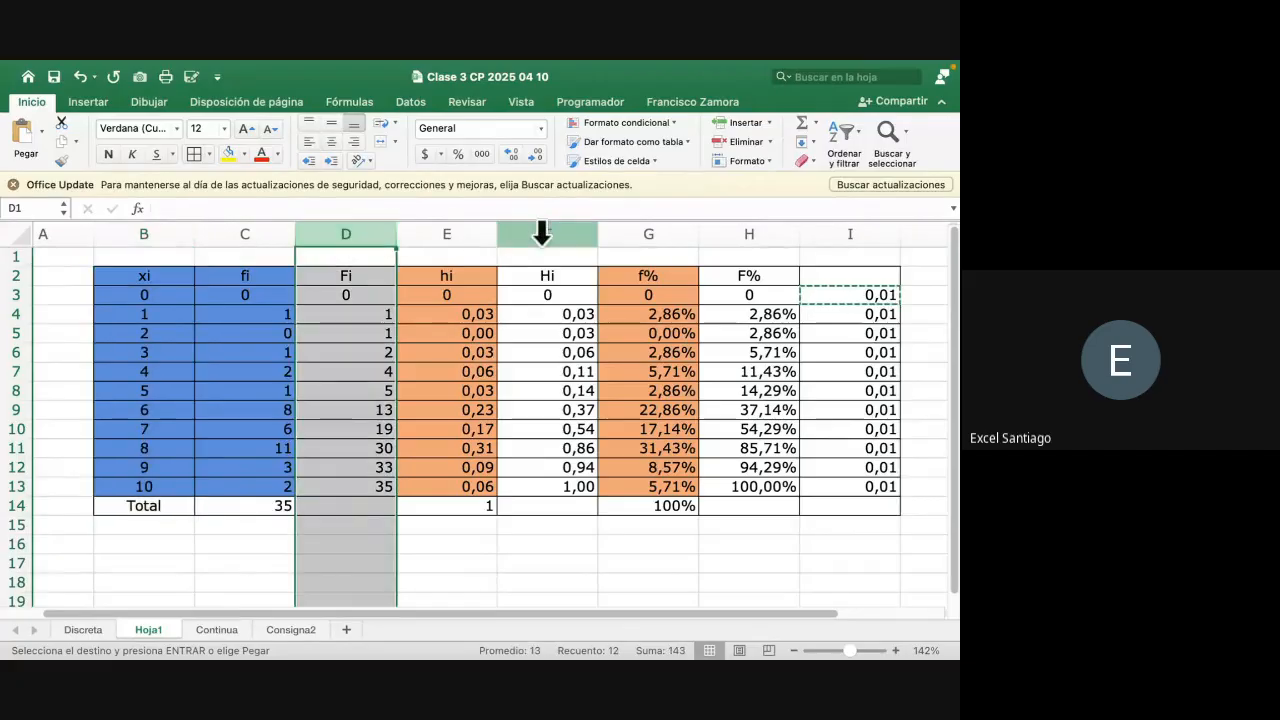
pyautogui.keyDown('super'); pyautogui.click(541, 233); pyautogui.keyUp('super')
pyautogui.keyDown('super'); pyautogui.click(738, 231); pyautogui.keyUp('super')
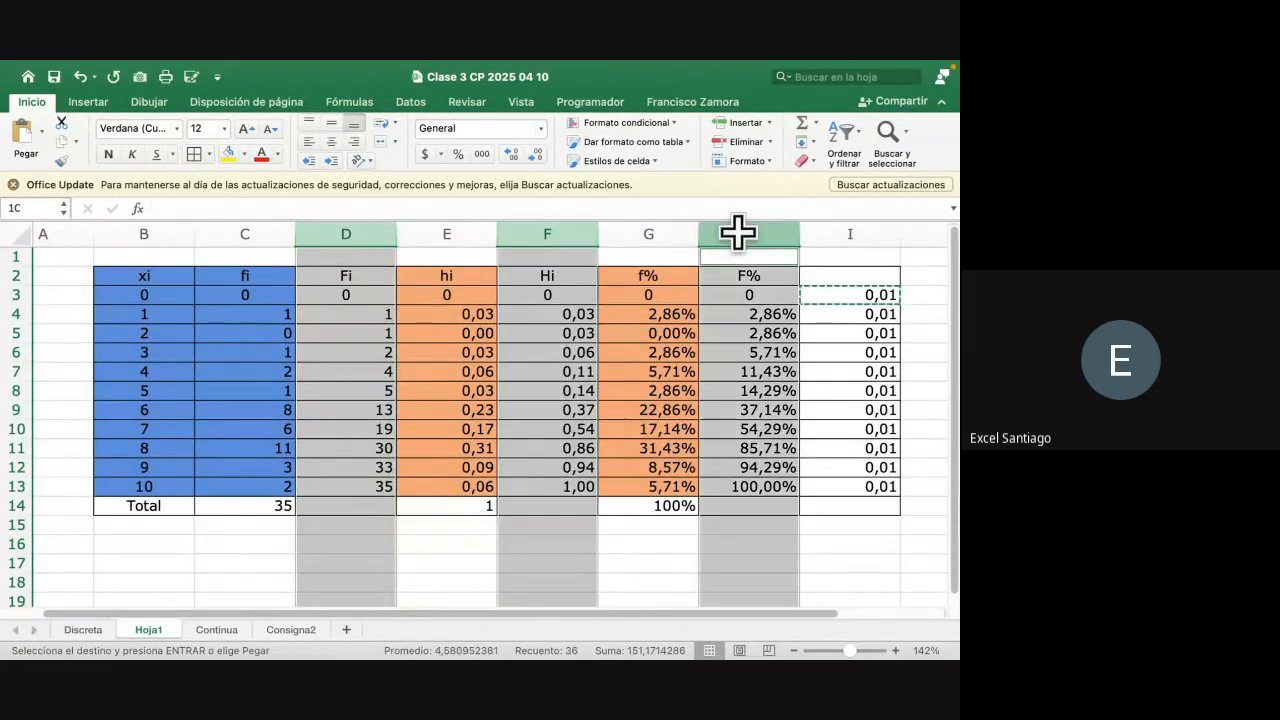
pyautogui.click(246, 233)
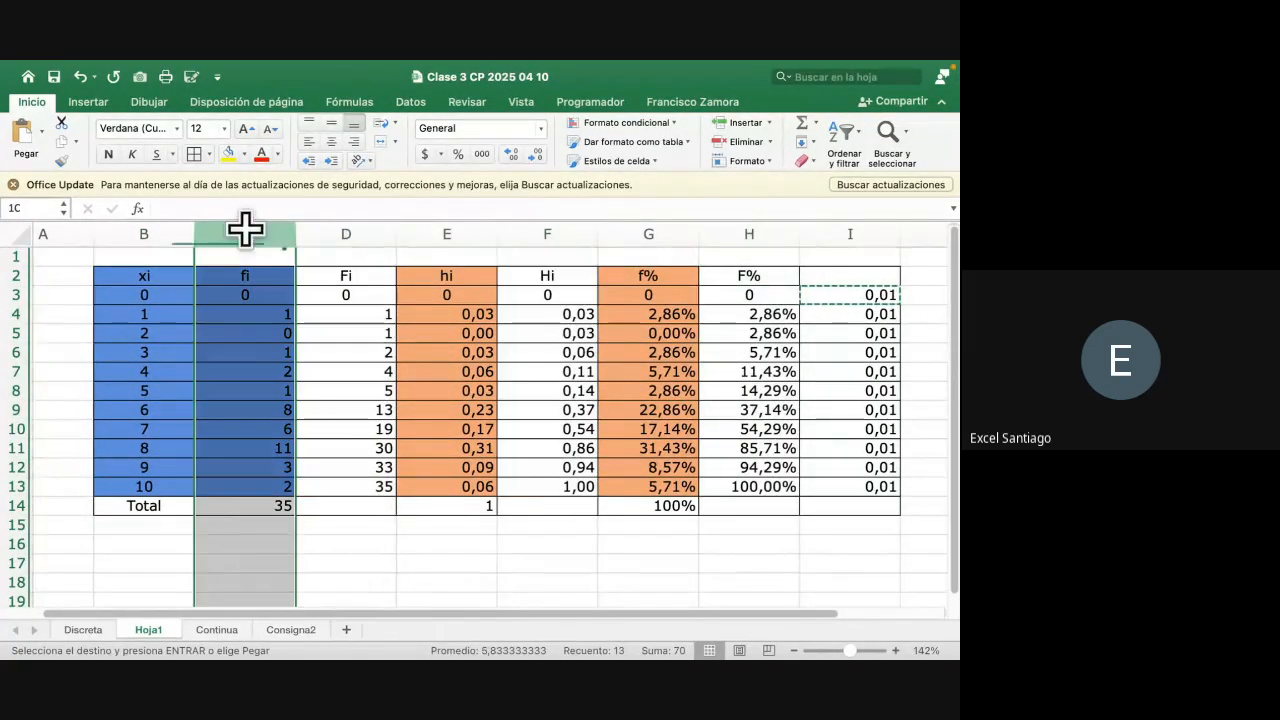
pyautogui.keyDown('super'); pyautogui.click(424, 232); pyautogui.keyUp('super')
pyautogui.keyDown('super'); pyautogui.click(634, 230); pyautogui.keyUp('super')
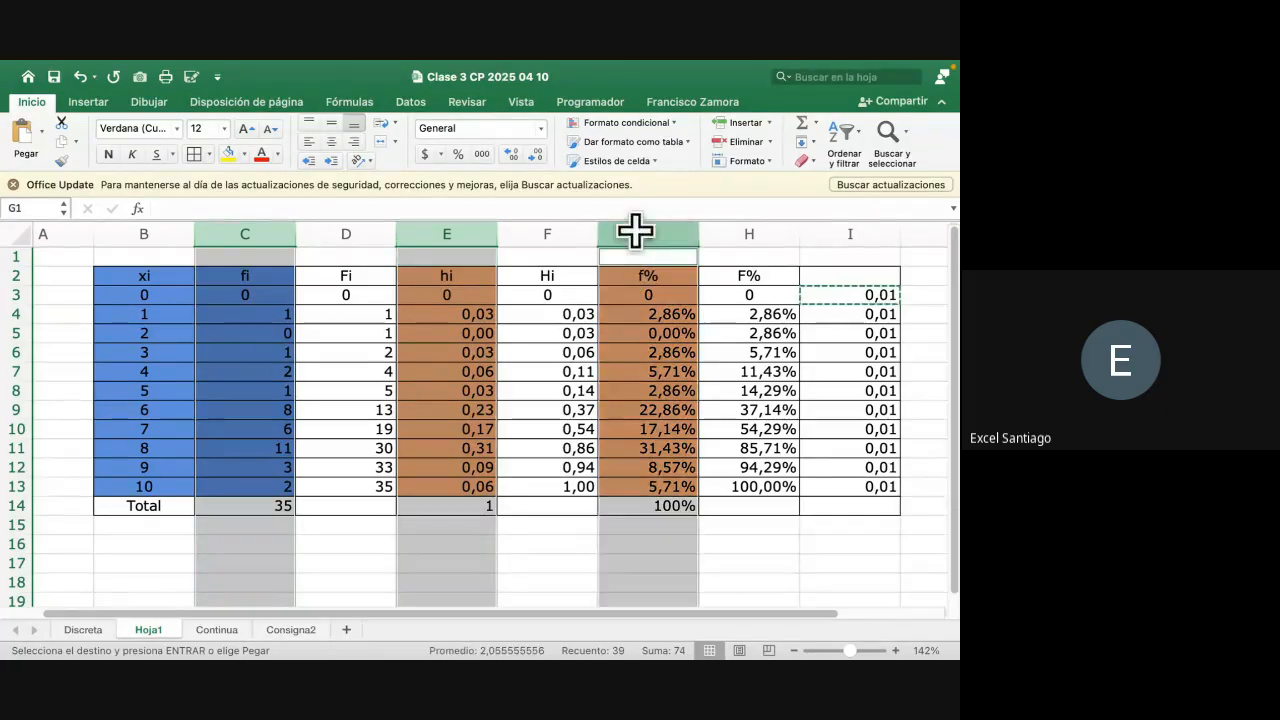
pyautogui.click(346, 226)
pyautogui.keyDown('super'); pyautogui.click(548, 240); pyautogui.keyUp('super')
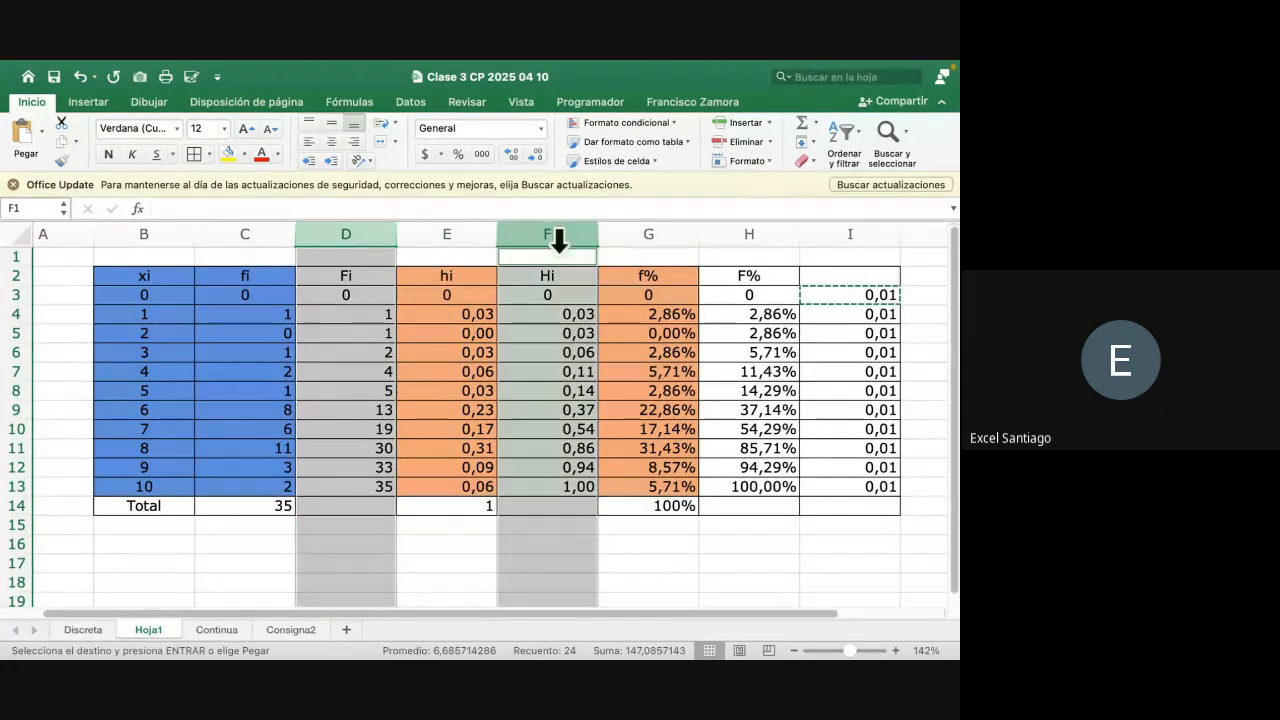
pyautogui.keyDown('super'); pyautogui.click(748, 240); pyautogui.keyUp('super')
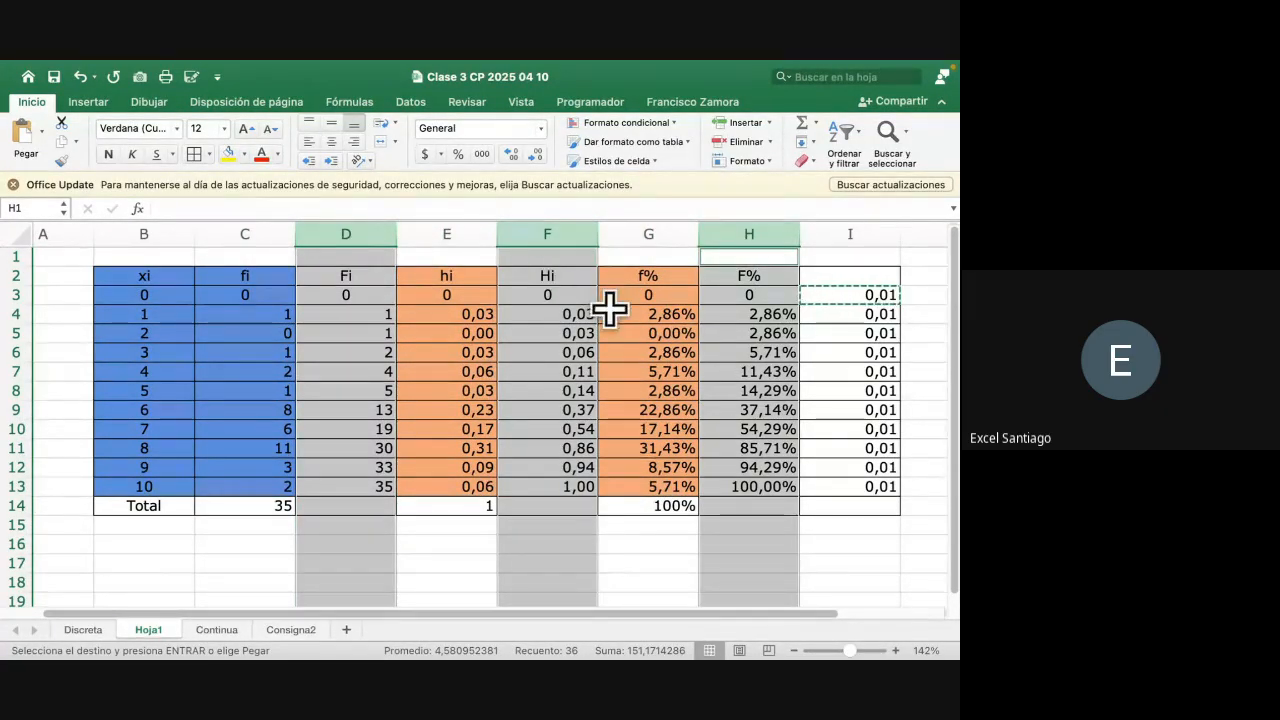
pyautogui.click(608, 307)
# Delete columns C through G (fi to f%) and select the remaining three-column table B2:D13 without the Total row
pyautogui.click(717, 236)
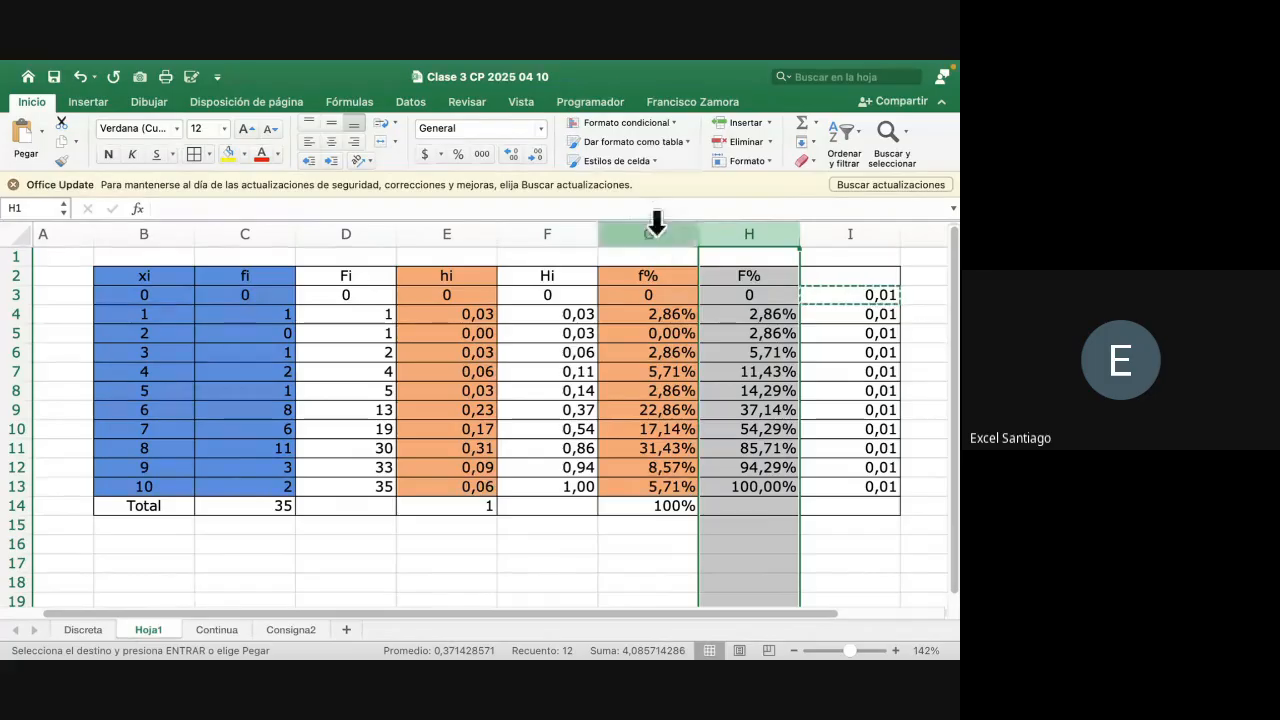
pyautogui.moveTo(657, 229); pyautogui.dragTo(242, 229)
pyautogui.rightClick(243, 228)
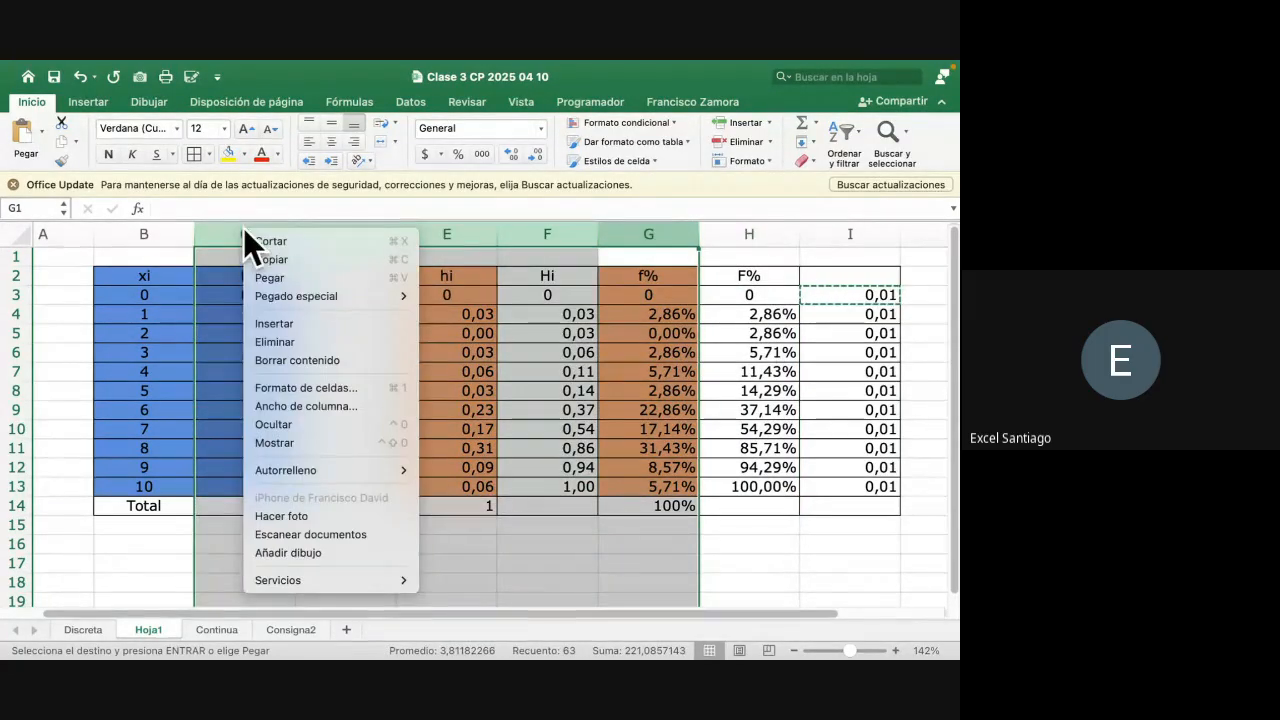
pyautogui.click(329, 337)
pyautogui.click(229, 277)
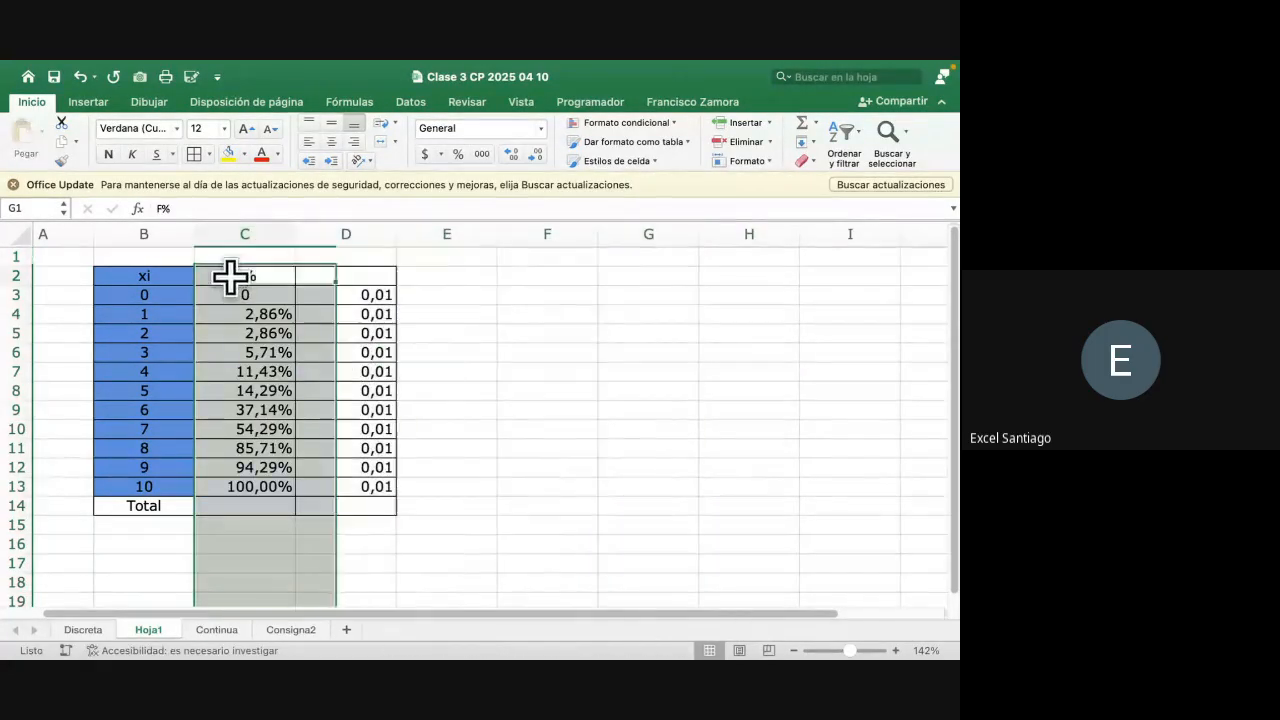
pyautogui.moveTo(149, 276); pyautogui.dragTo(323, 505)
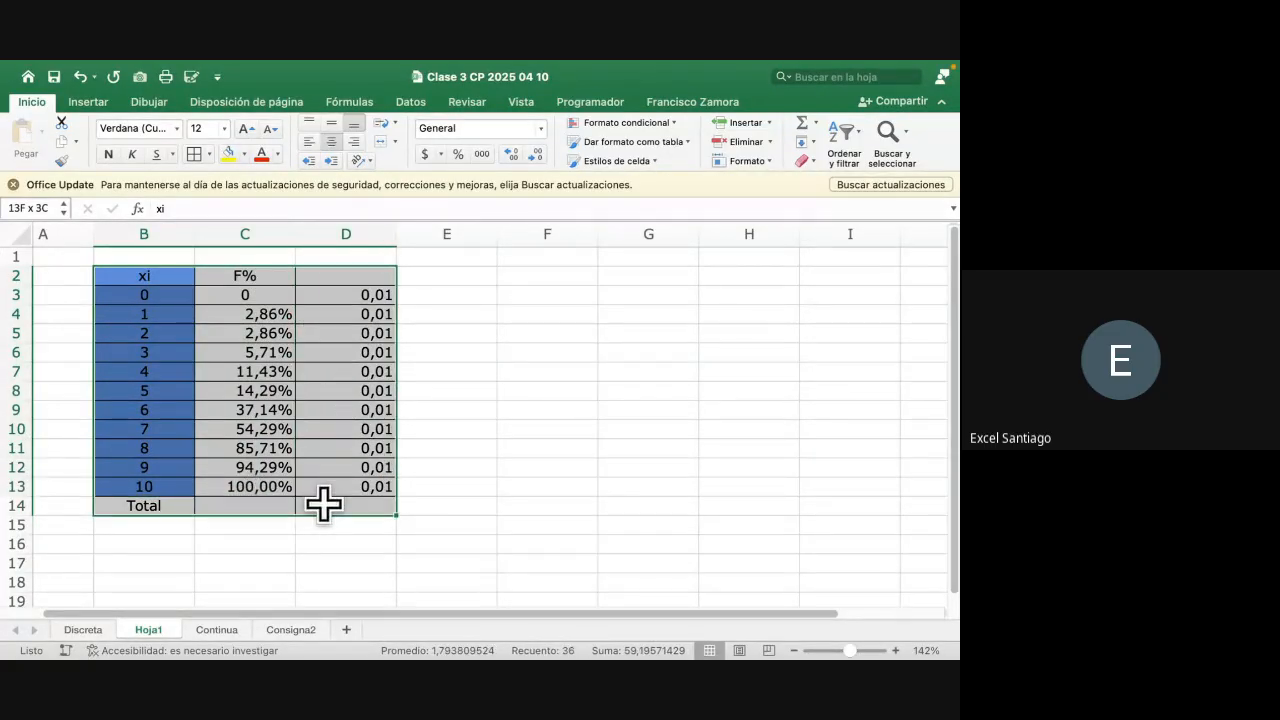
pyautogui.moveTo(129, 277); pyautogui.dragTo(345, 488)
# Insert a 2D stacked column chart from B93:D104 on the Discreta sheet and place it beside that table
pyautogui.click(84, 630)
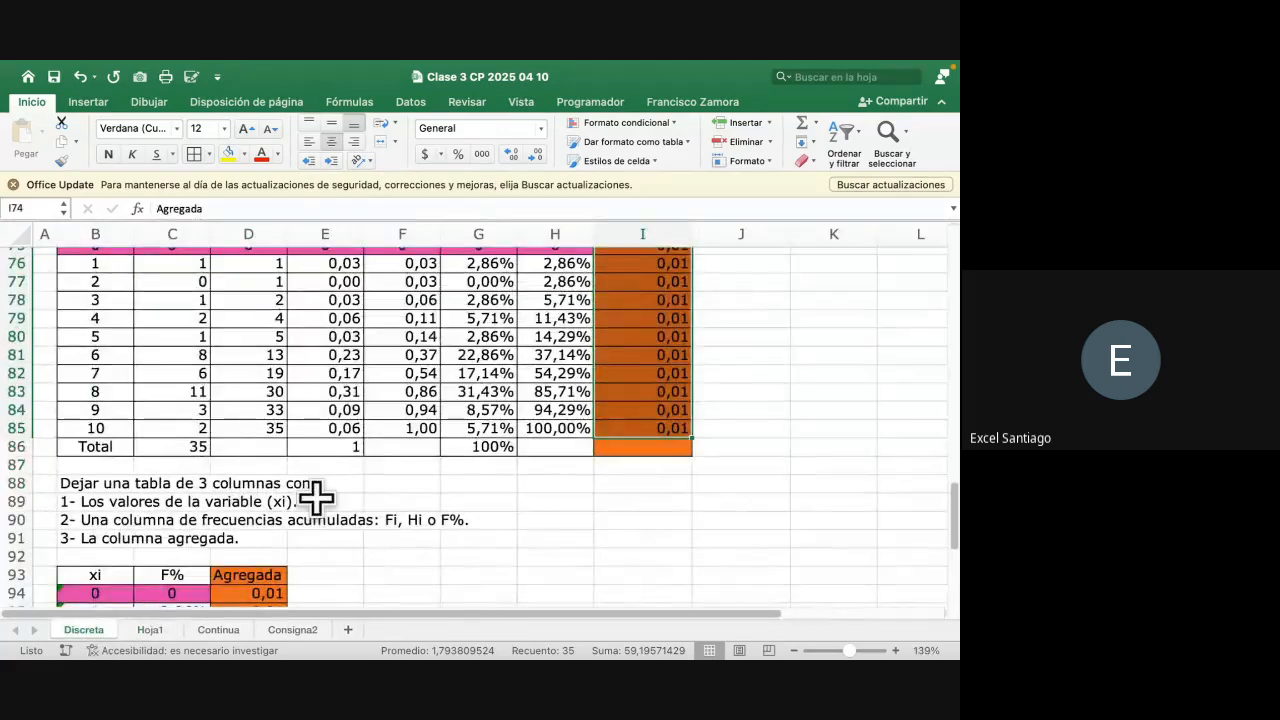
pyautogui.scroll(-5, 311, 494)
pyautogui.moveTo(104, 288); pyautogui.dragTo(235, 495)
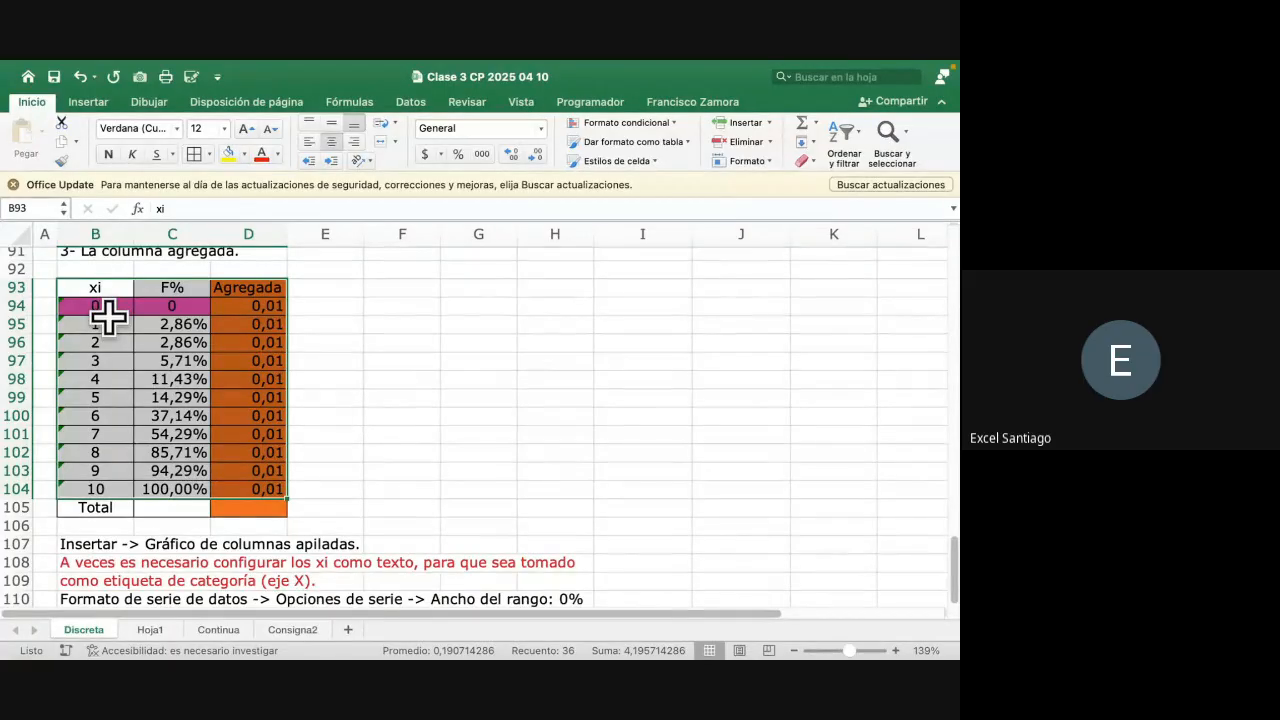
pyautogui.scroll(-5, 209, 453)
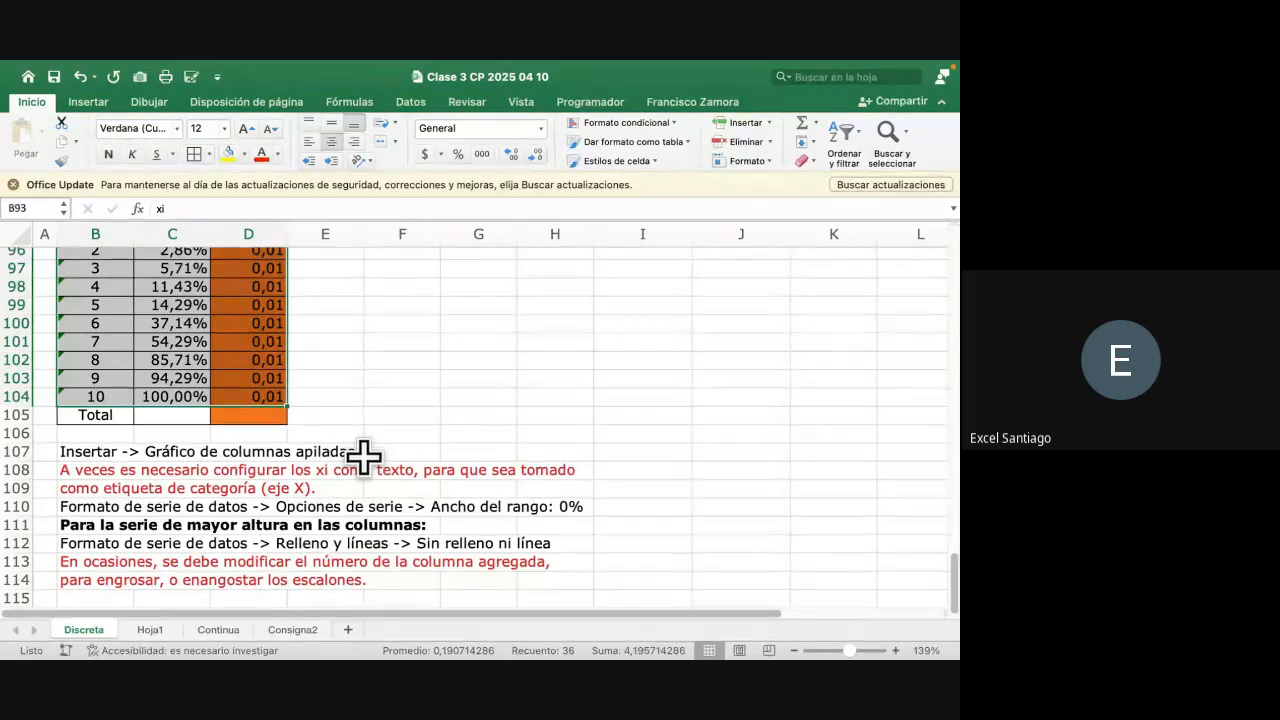
pyautogui.scroll(-2, 363, 457)
pyautogui.scroll(-3, 363, 457)
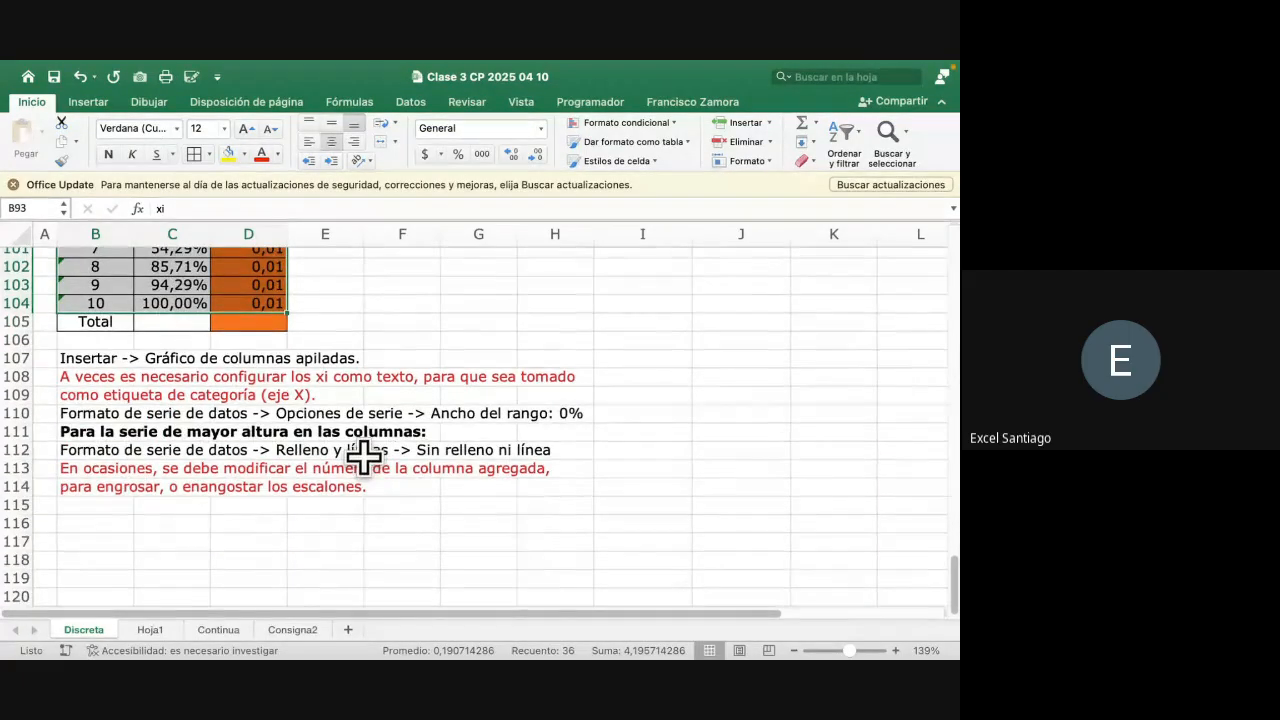
pyautogui.scroll(2, 363, 457)
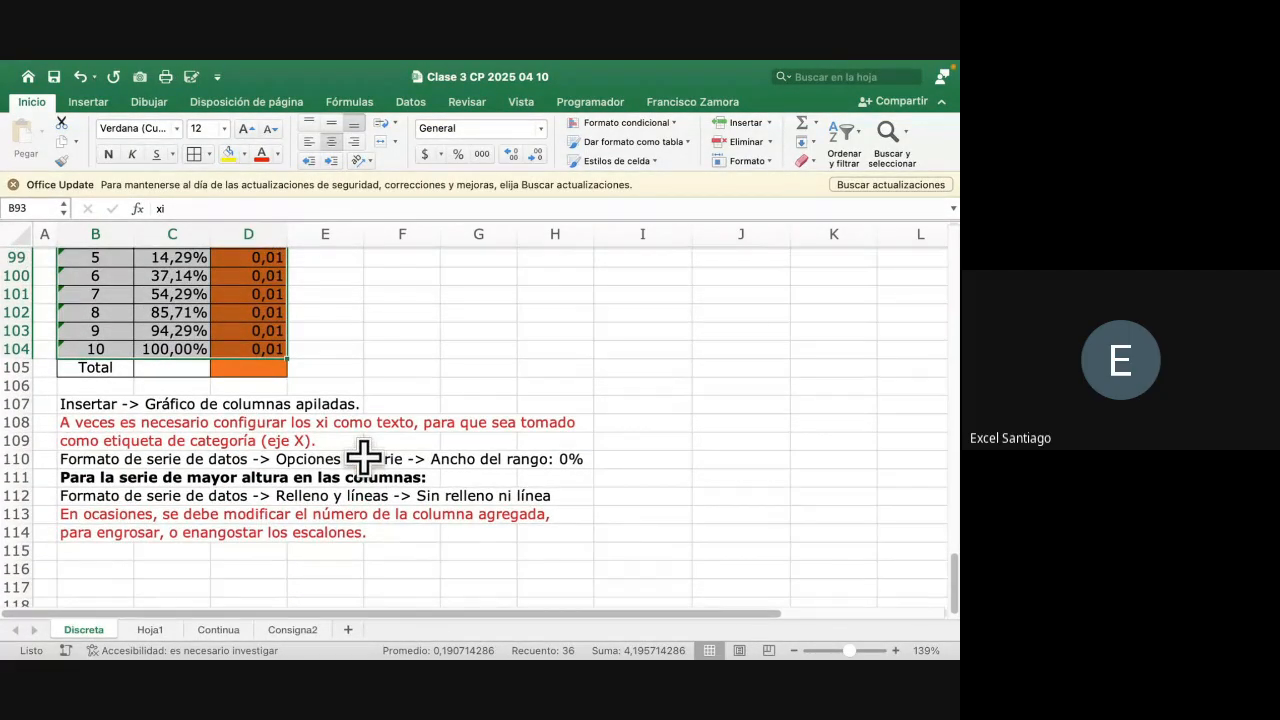
pyautogui.scroll(9, 363, 457)
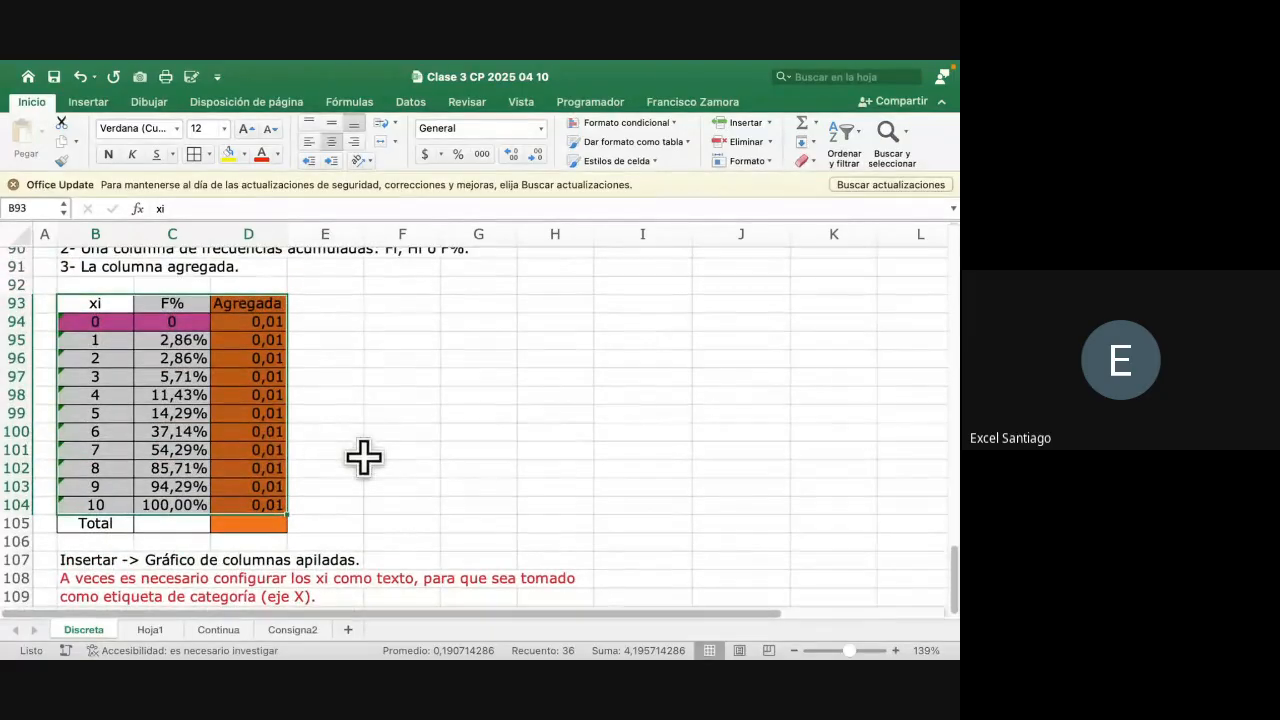
pyautogui.click(87, 103)
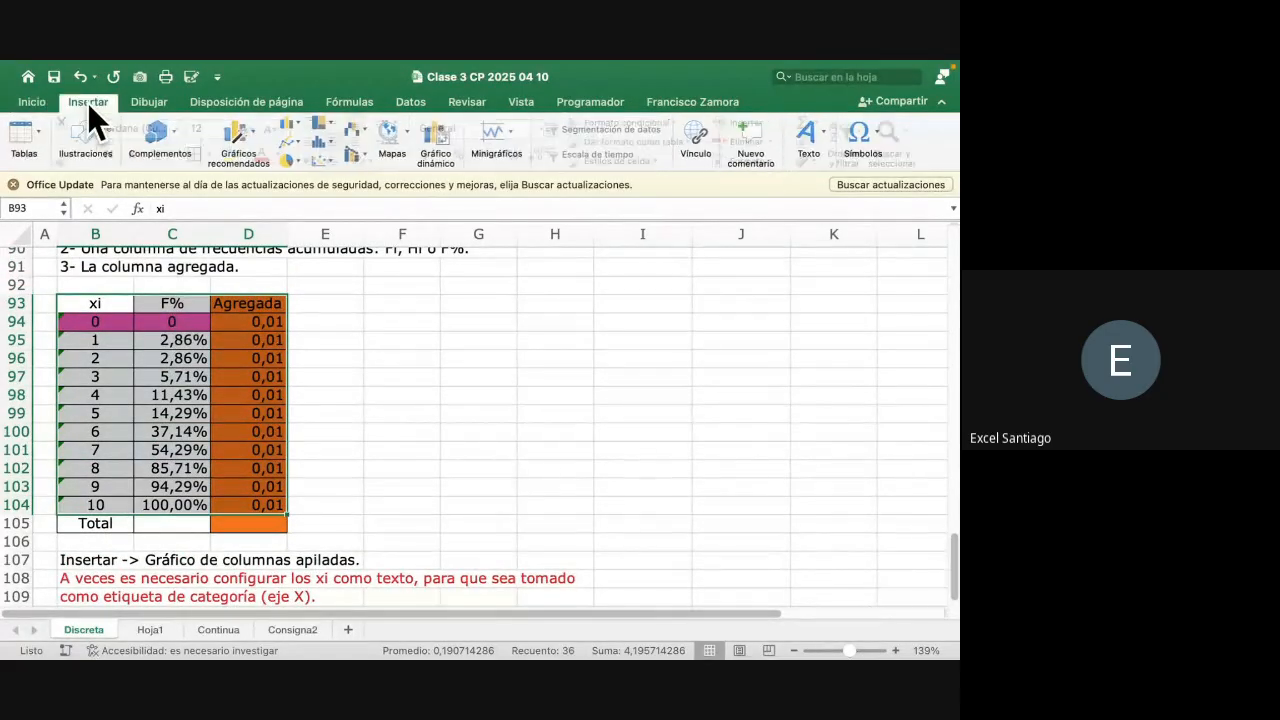
pyautogui.click(290, 122)
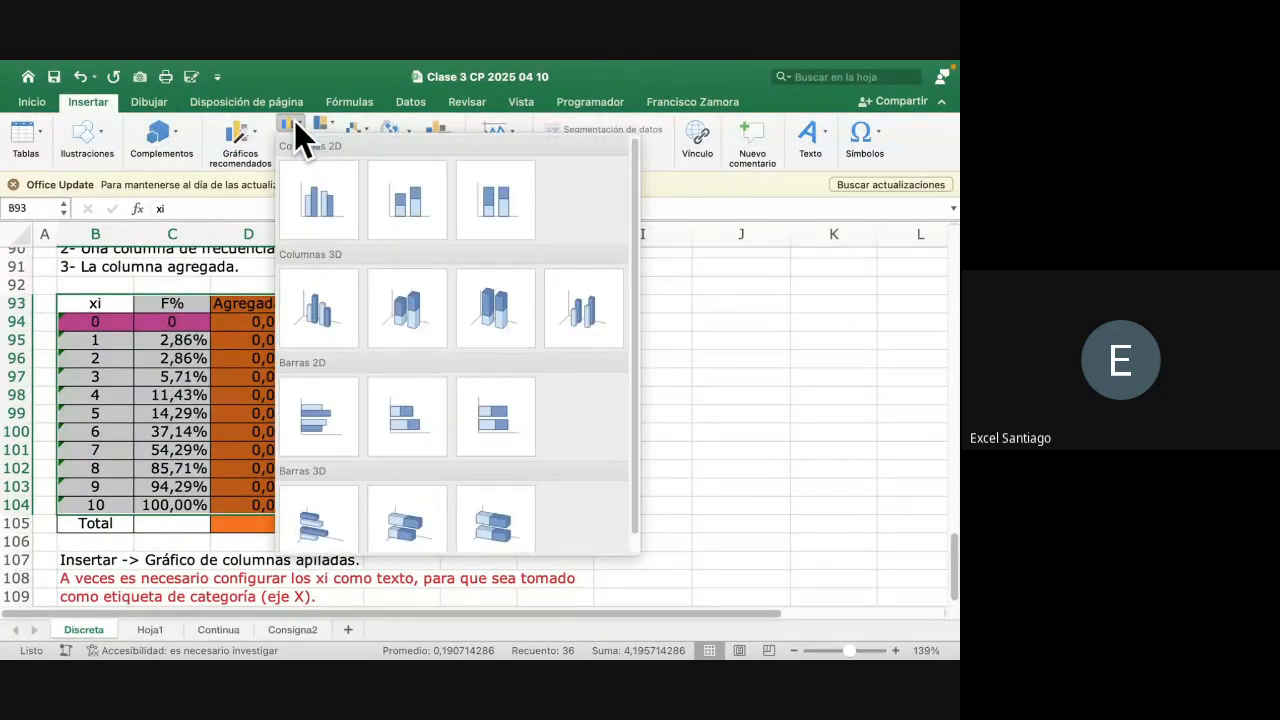
pyautogui.click(423, 205)
pyautogui.moveTo(608, 318); pyautogui.dragTo(755, 304)
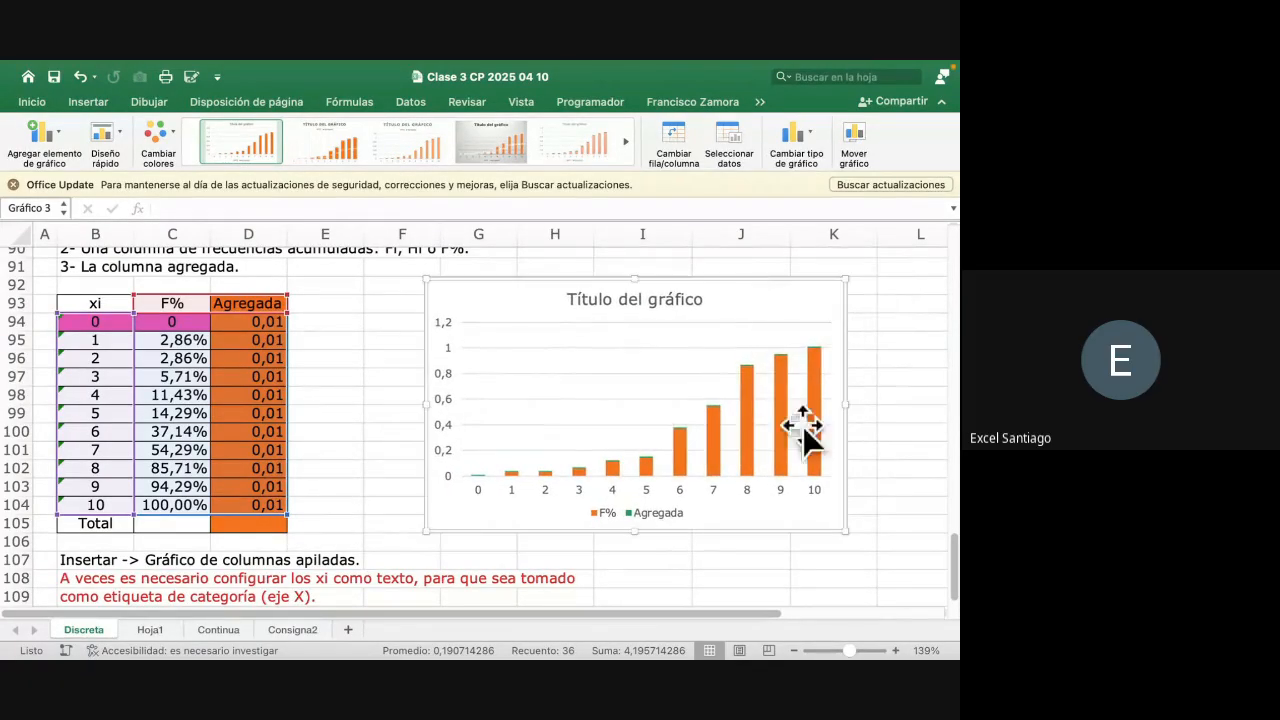
# Set the gap width of the F% series in the stacked column chart to 0% and place the chart back beside its table
pyautogui.click(678, 445)
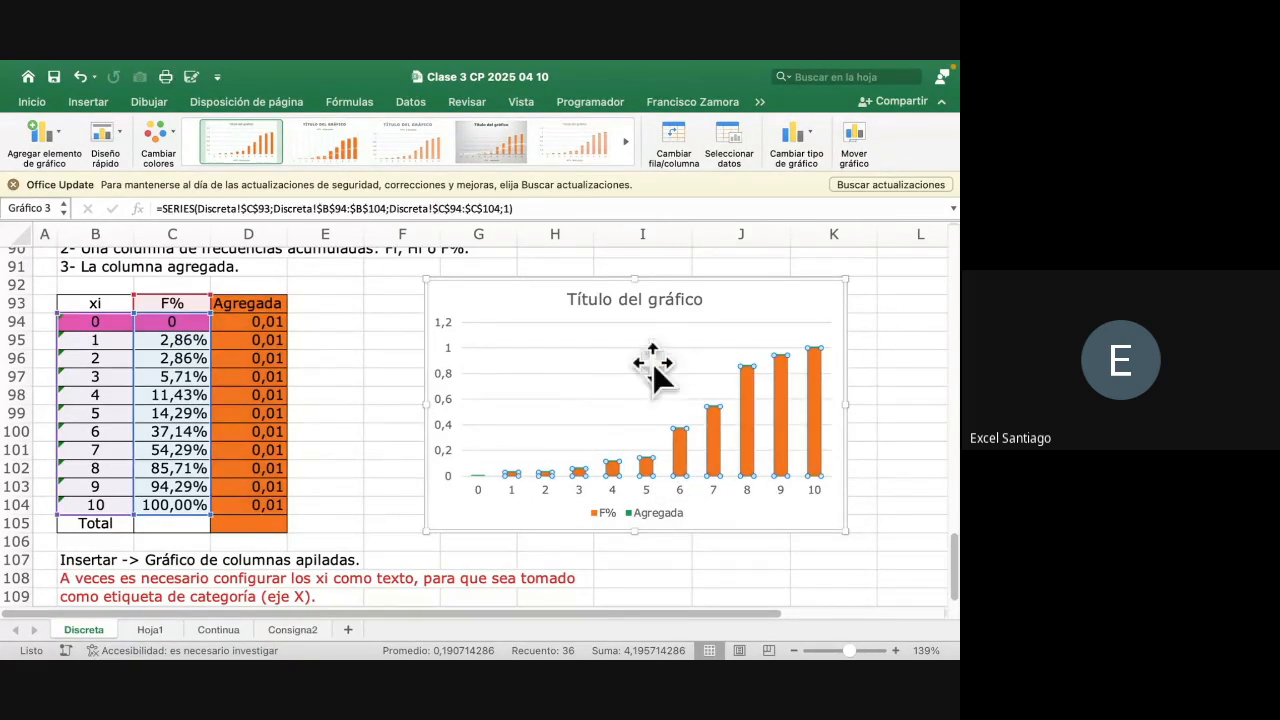
pyautogui.click(760, 106)
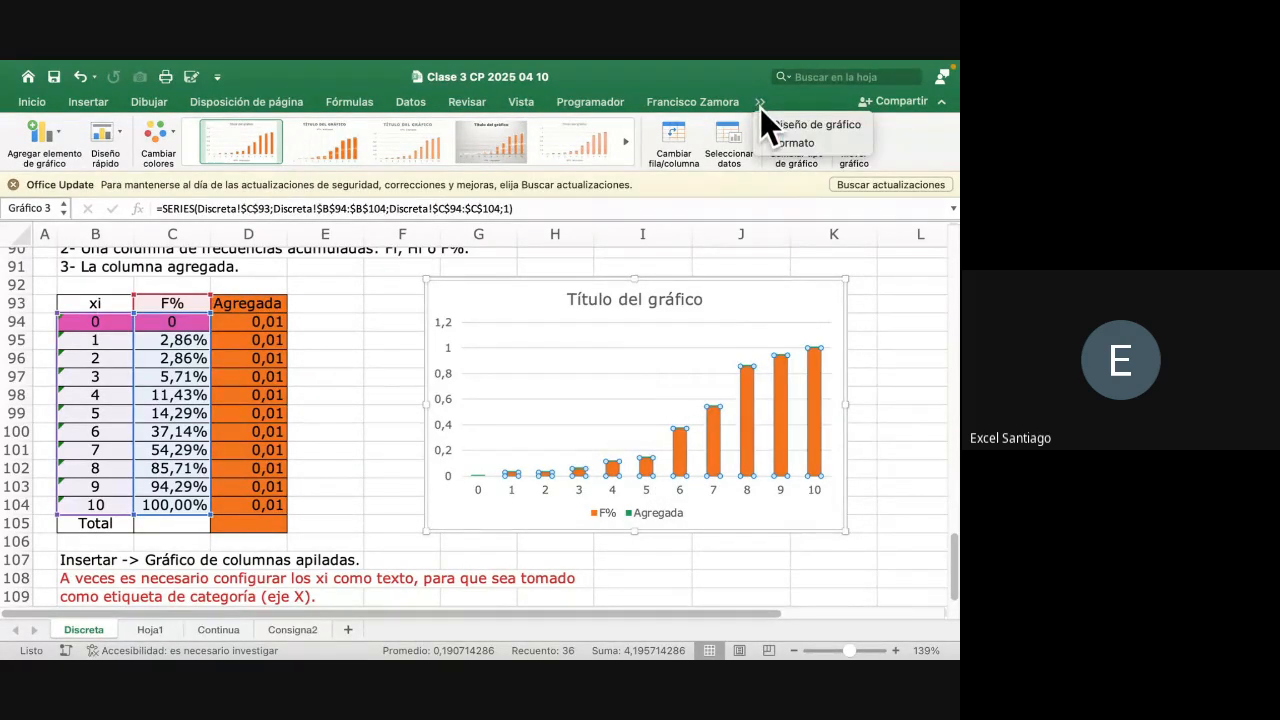
pyautogui.click(778, 142)
pyautogui.moveTo(722, 300); pyautogui.dragTo(392, 303)
pyautogui.click(795, 142)
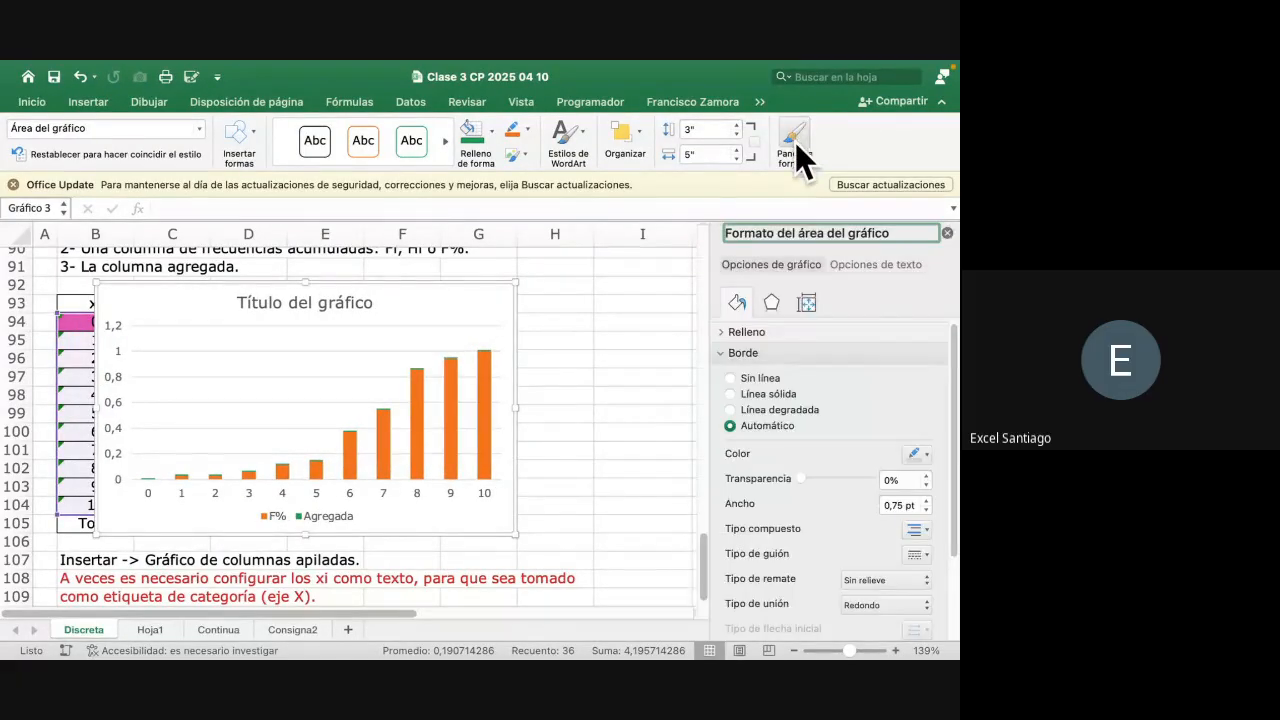
pyautogui.click(480, 403)
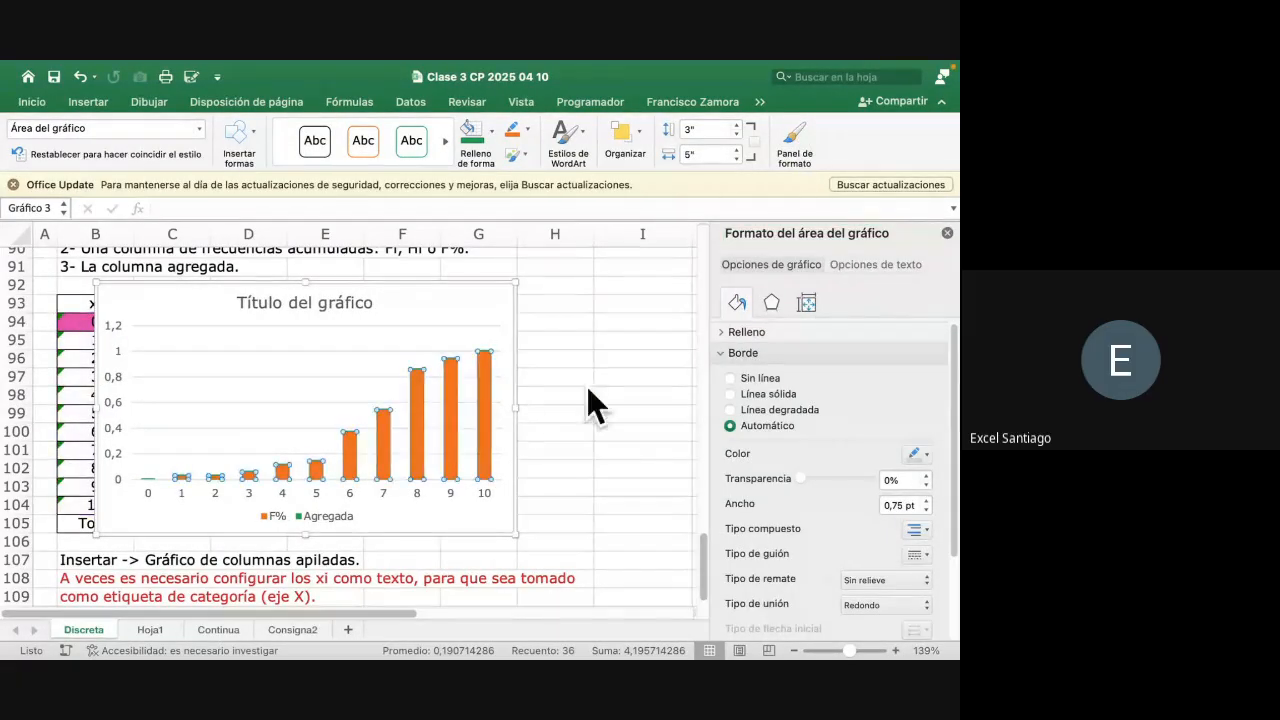
pyautogui.click(806, 272)
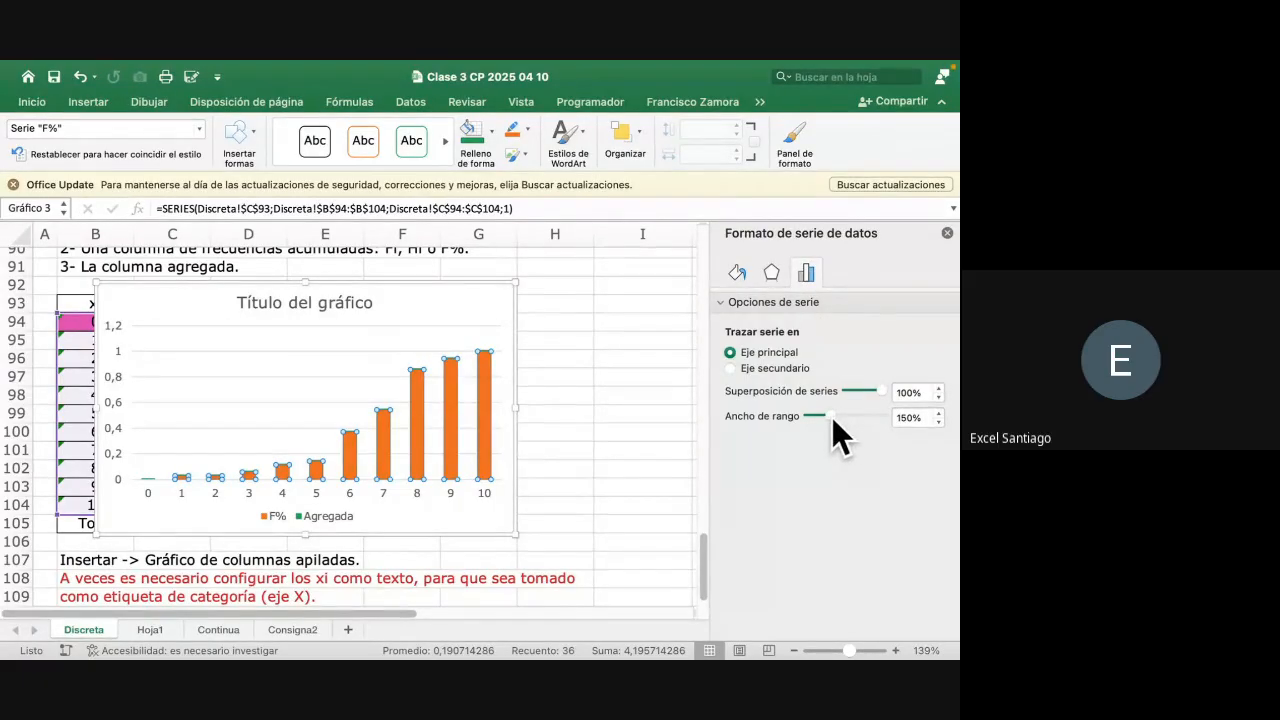
pyautogui.moveTo(833, 417); pyautogui.dragTo(748, 420)
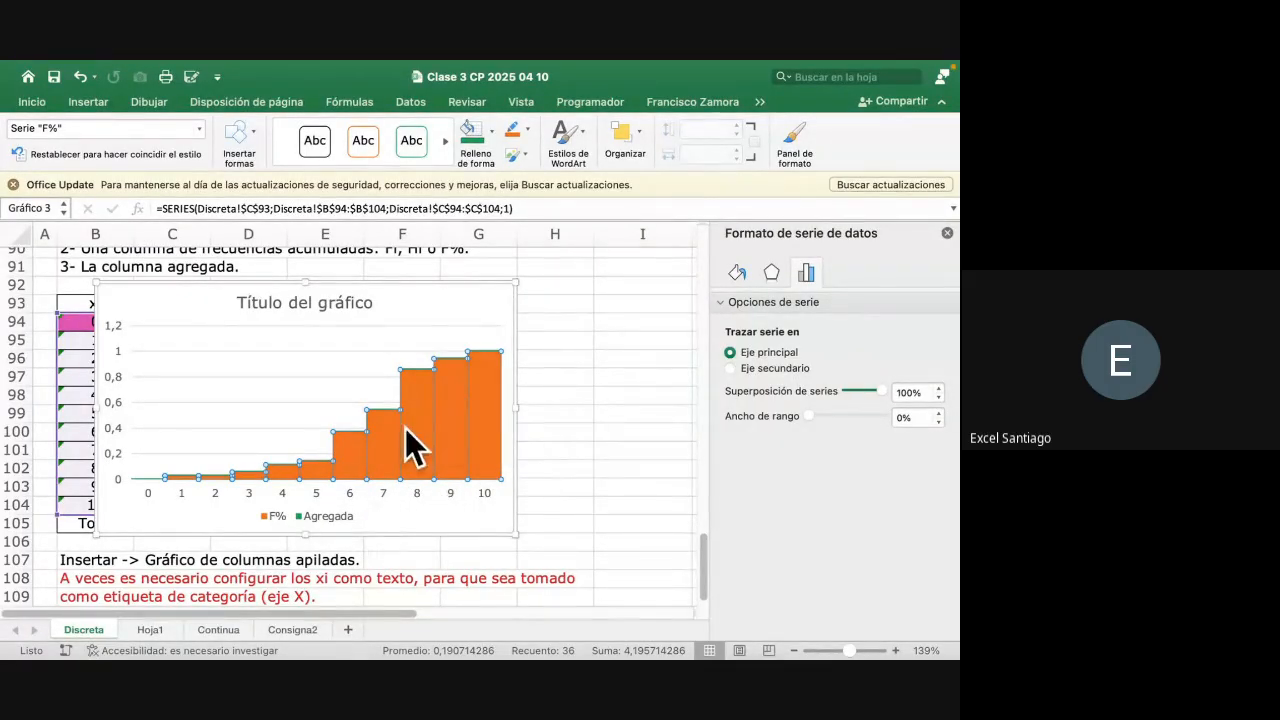
pyautogui.click(405, 296)
pyautogui.moveTo(405, 296); pyautogui.dragTo(598, 291)
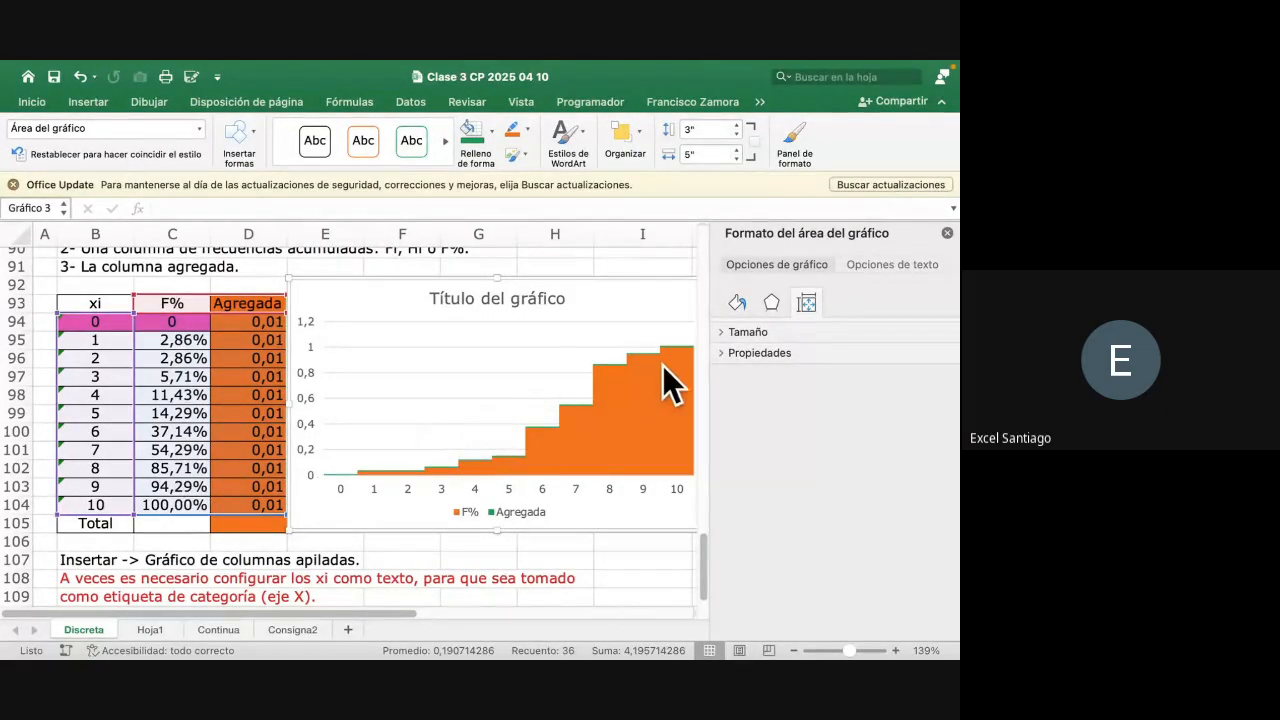
# Format the chart's vertical axis numbers as Porcentaje with 0 decimal places
pyautogui.click(307, 367)
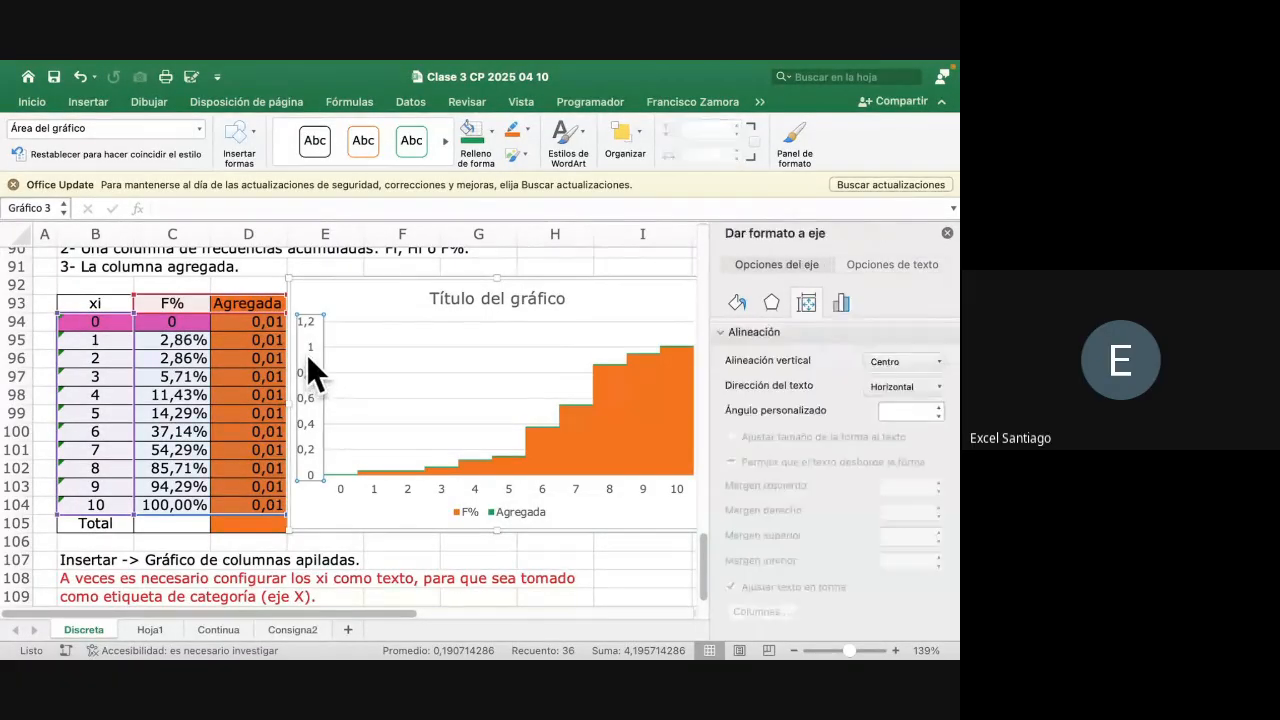
pyautogui.click(842, 302)
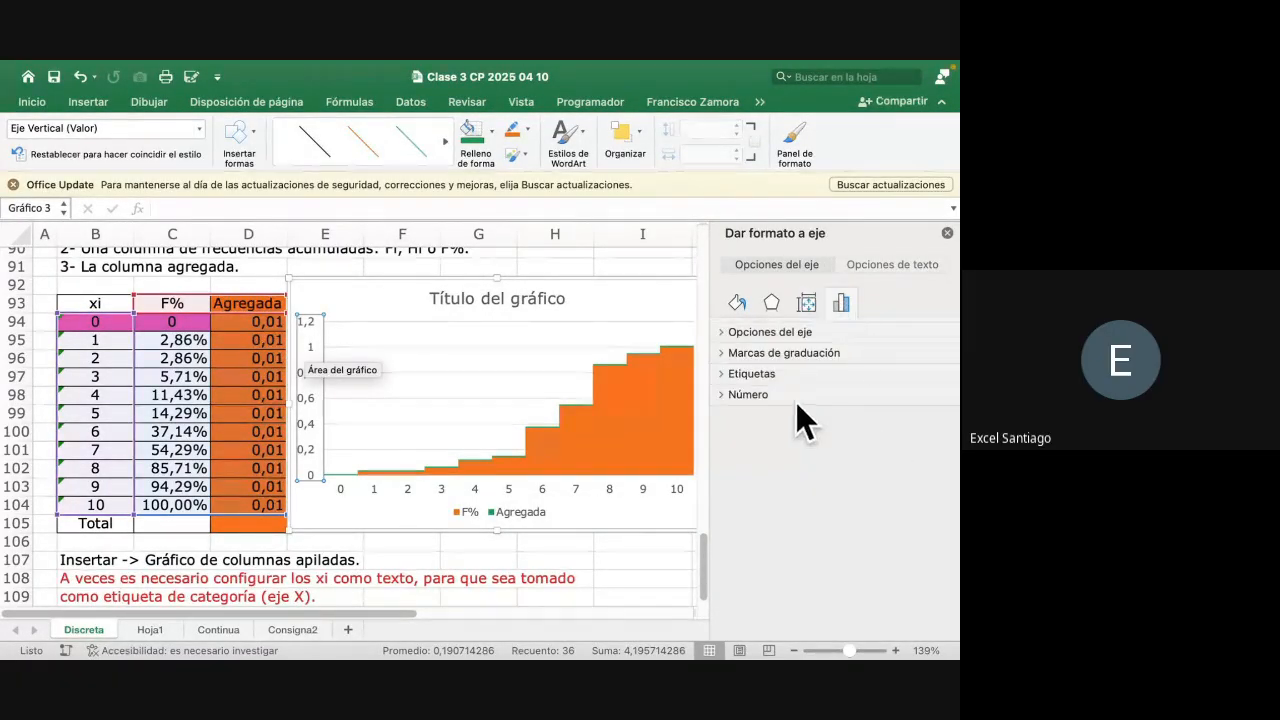
pyautogui.click(752, 394)
pyautogui.click(825, 447)
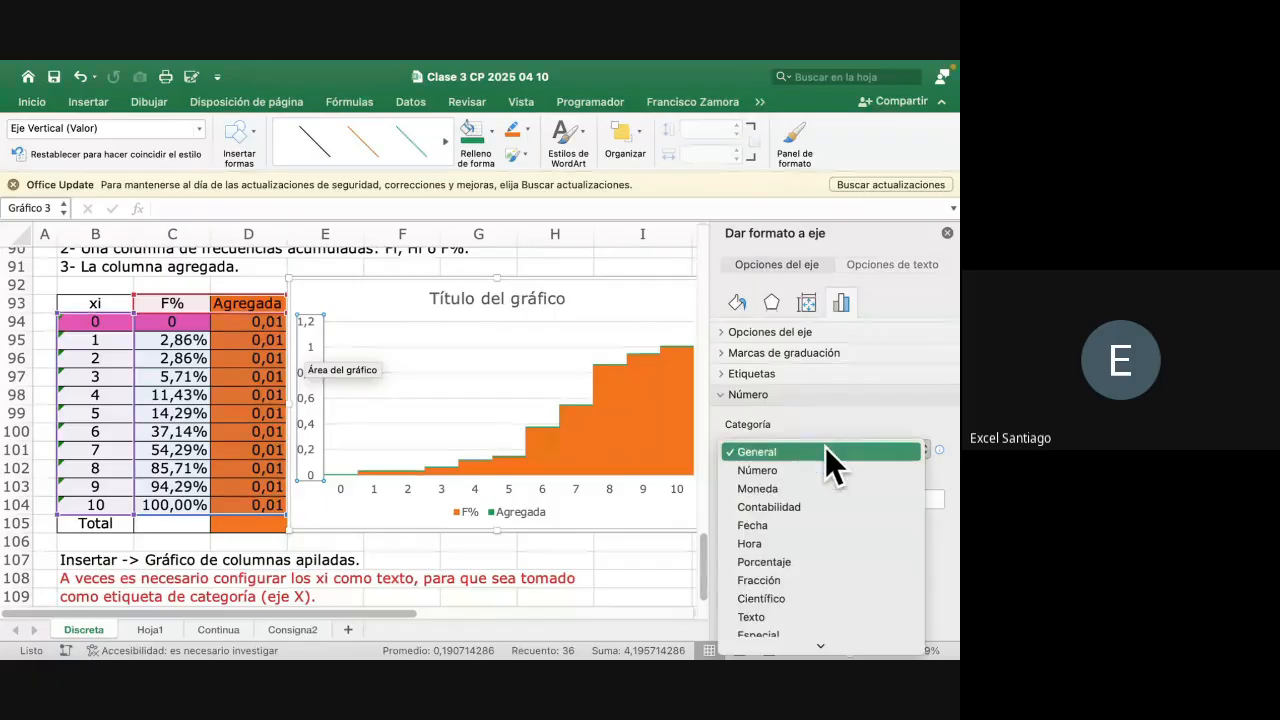
pyautogui.click(775, 560)
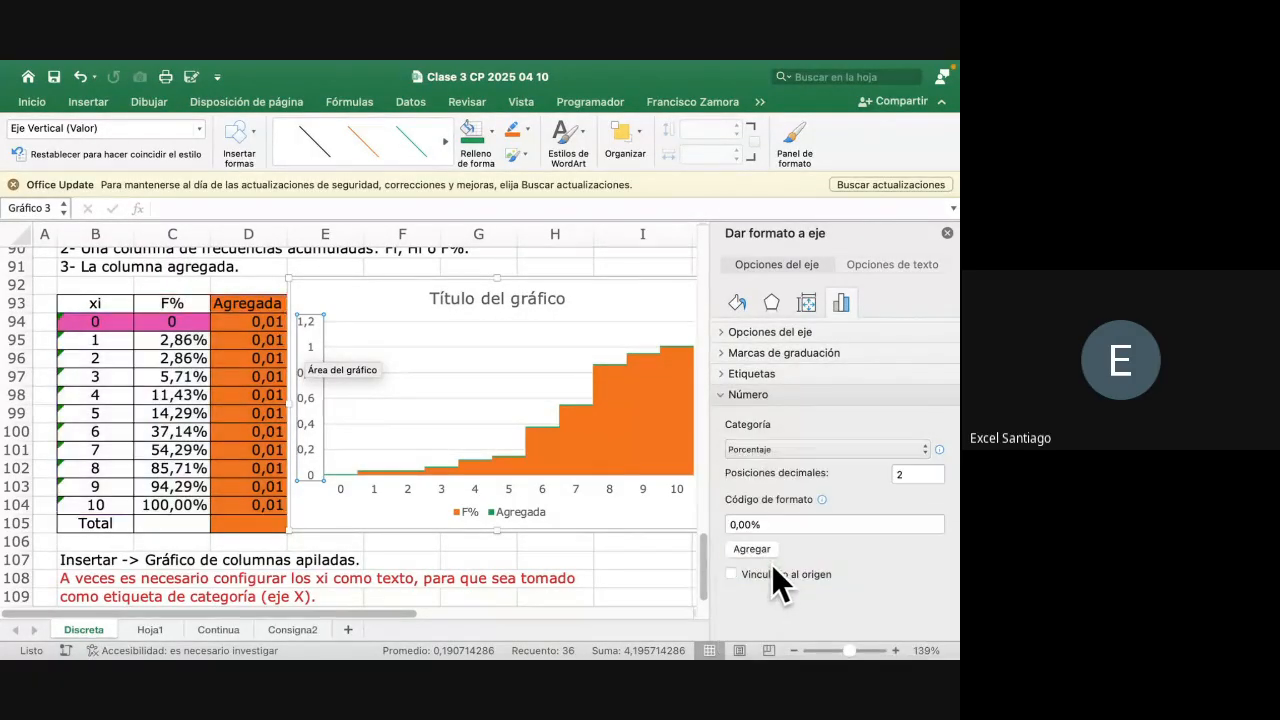
pyautogui.doubleClick(898, 470)
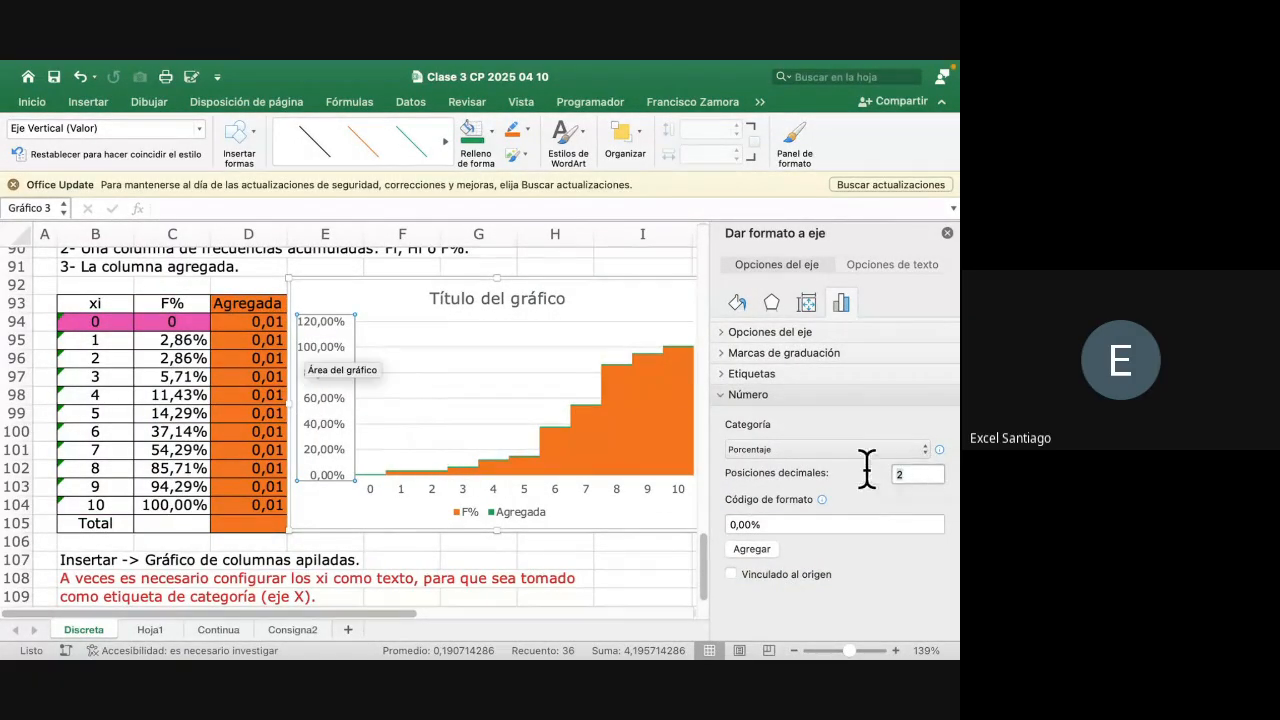
pyautogui.write('0')
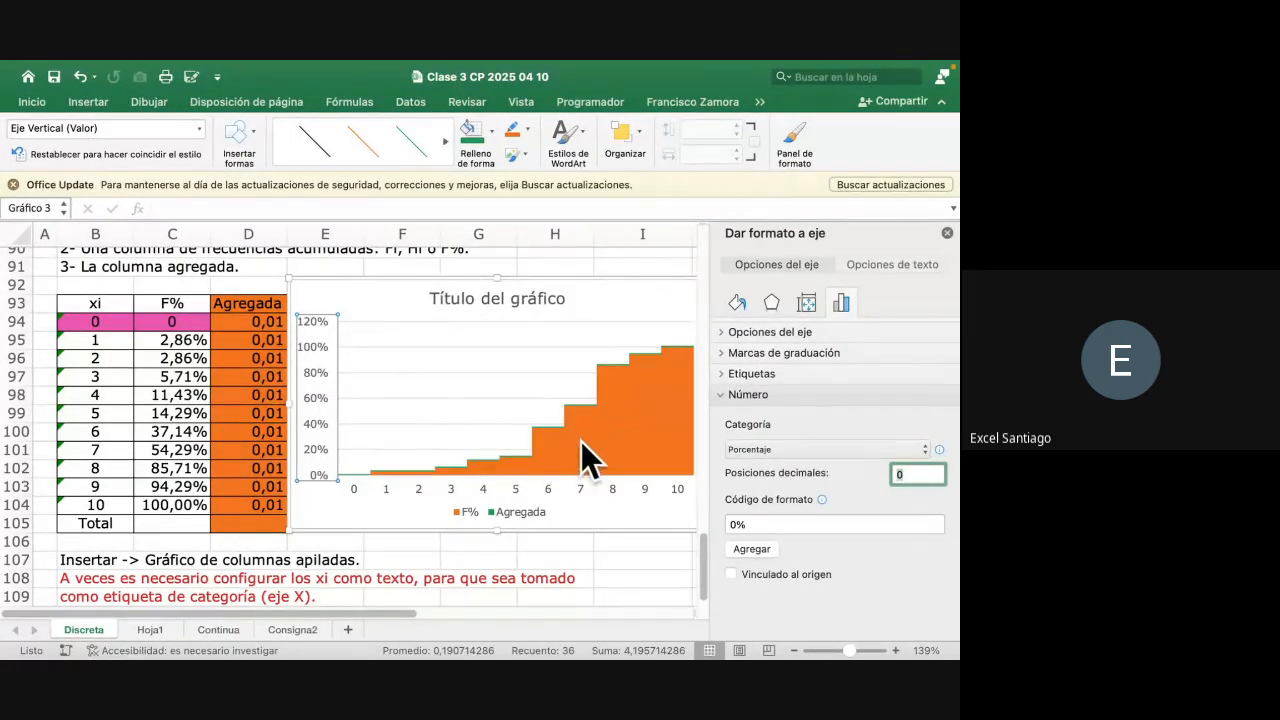
# Remove the fill and border line from the F% series, leaving only the Agregada series drawn as steps
pyautogui.click(615, 427)
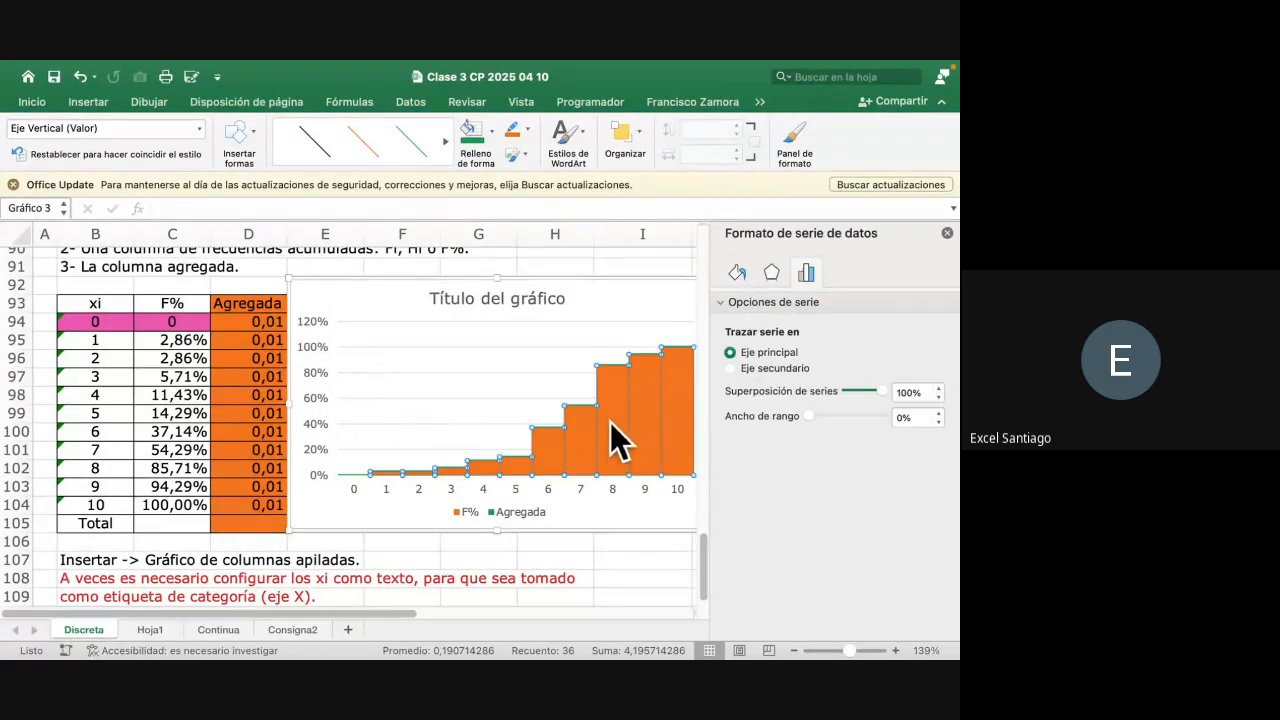
pyautogui.click(738, 271)
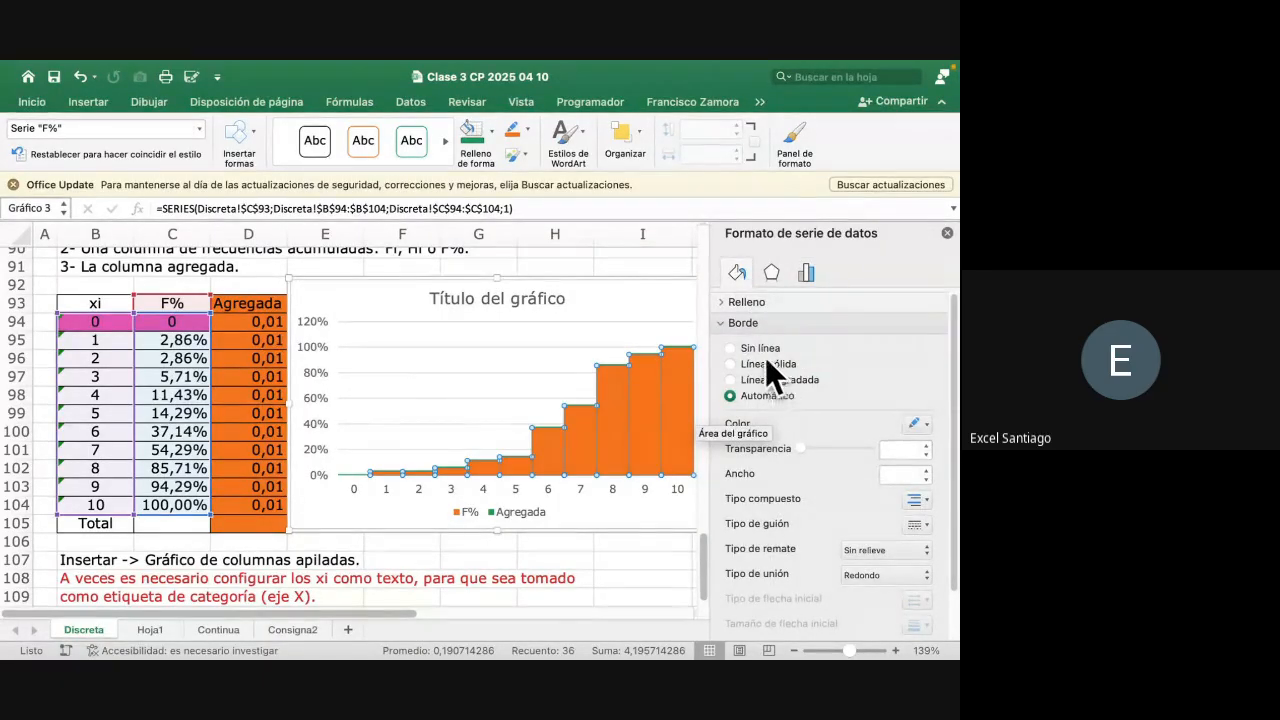
pyautogui.click(752, 301)
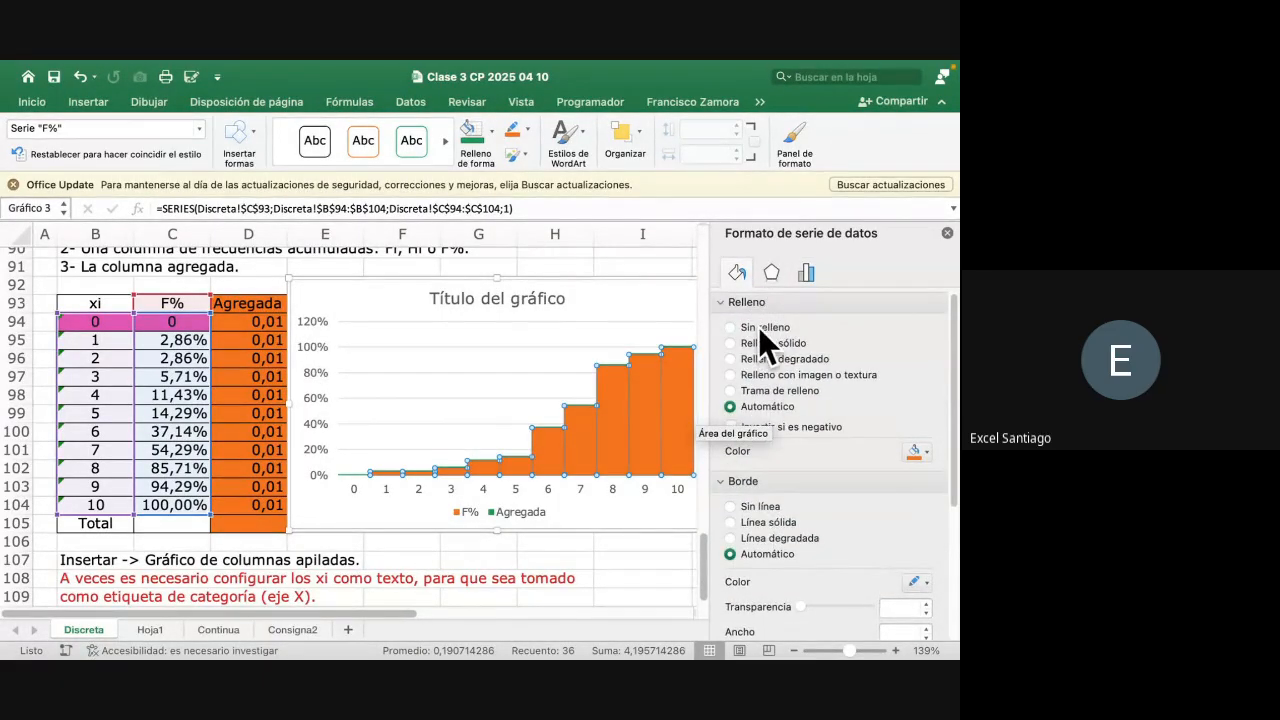
pyautogui.click(758, 327)
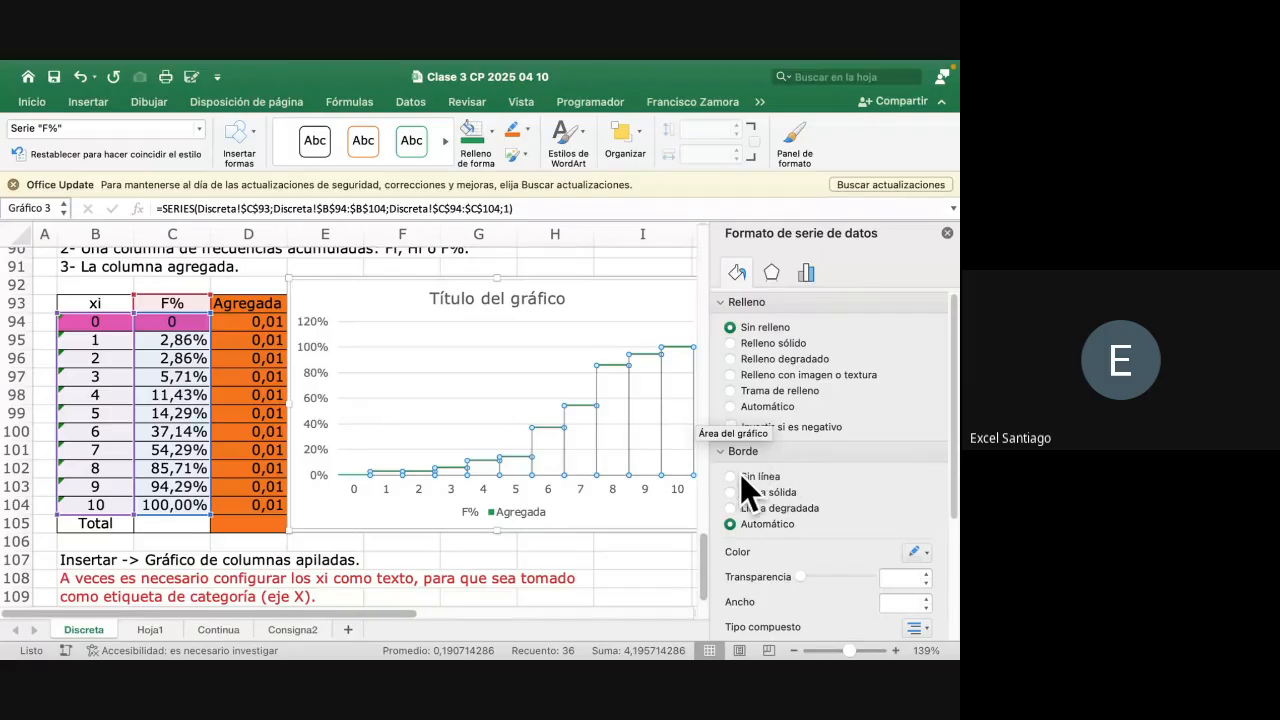
pyautogui.click(740, 475)
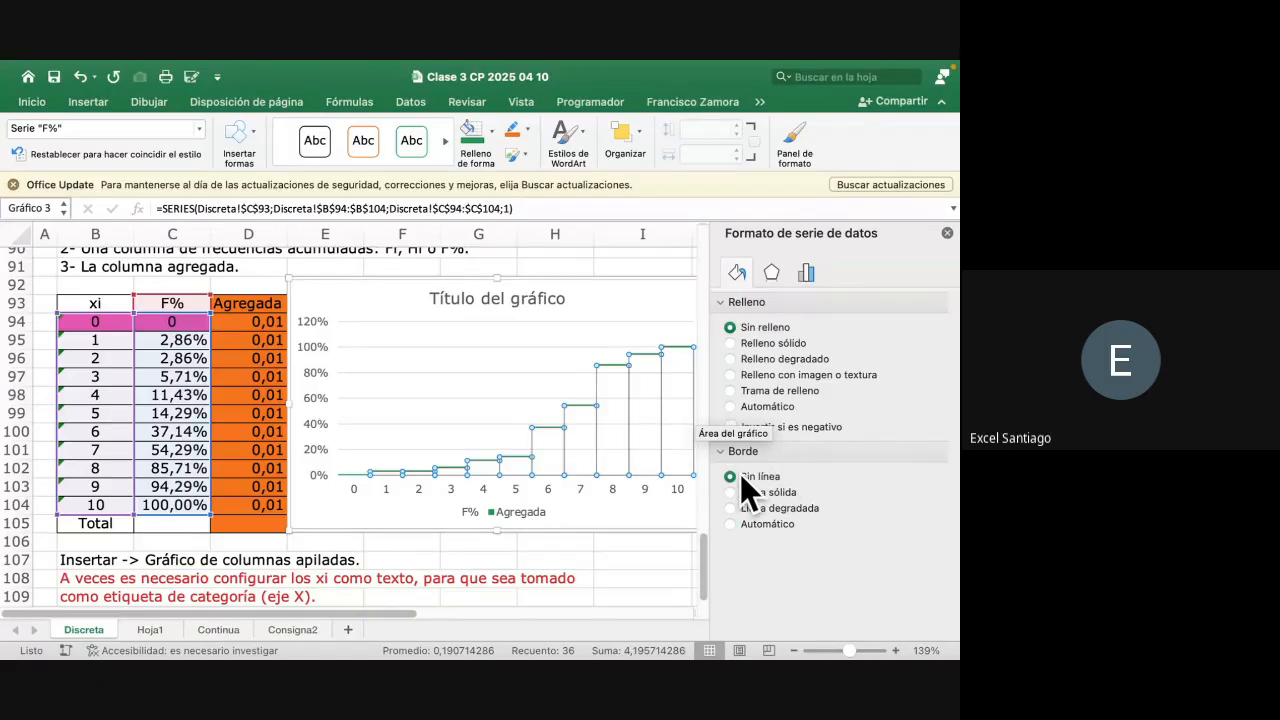
pyautogui.click(628, 553)
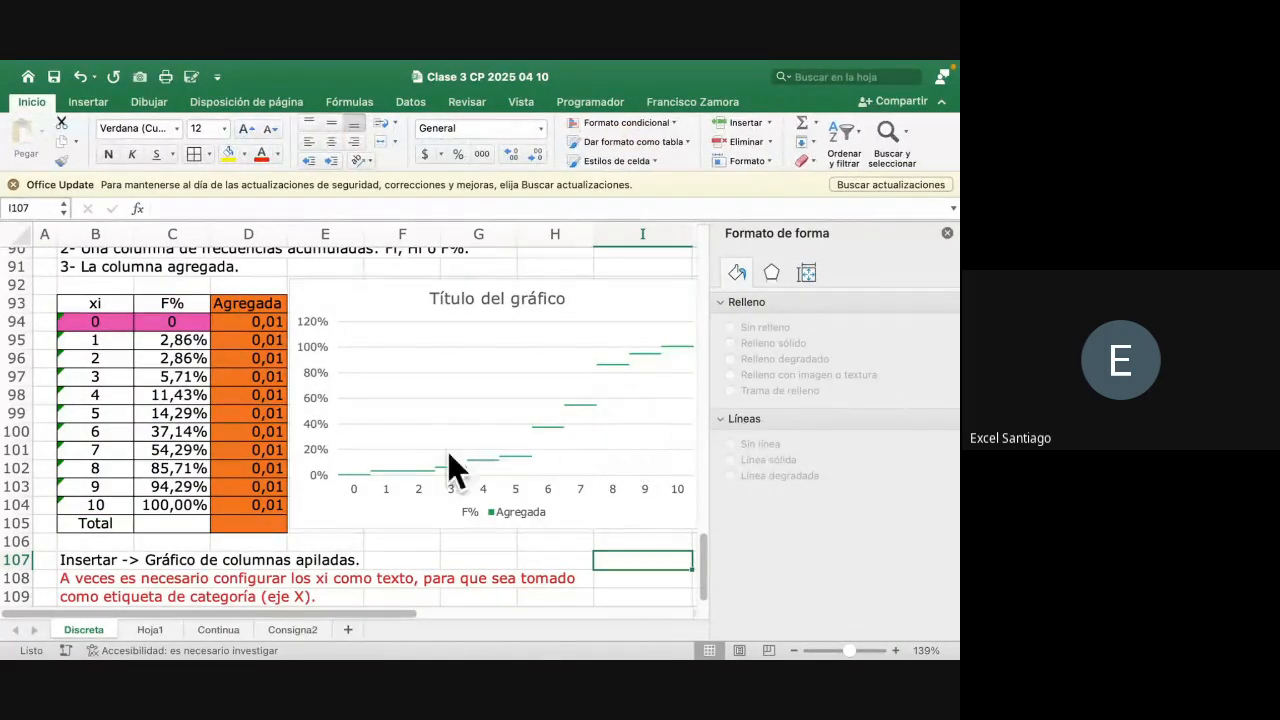
# Point out the Agregada values D94:D104, close the formatting pane and move the chart clear of the three-column table
pyautogui.moveTo(257, 320); pyautogui.dragTo(265, 500)
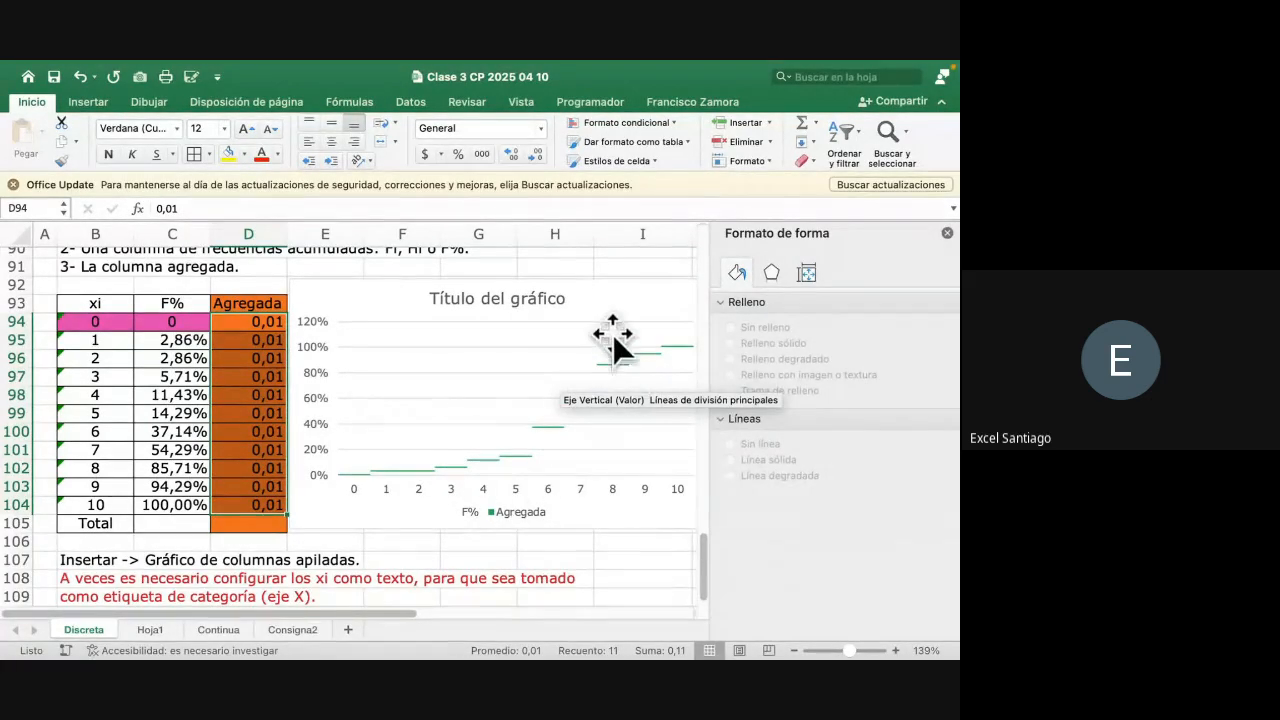
pyautogui.moveTo(635, 300)
pyautogui.mouseDown()
pyautogui.moveTo(600, 288)
pyautogui.moveTo(628, 300)
pyautogui.mouseUp()
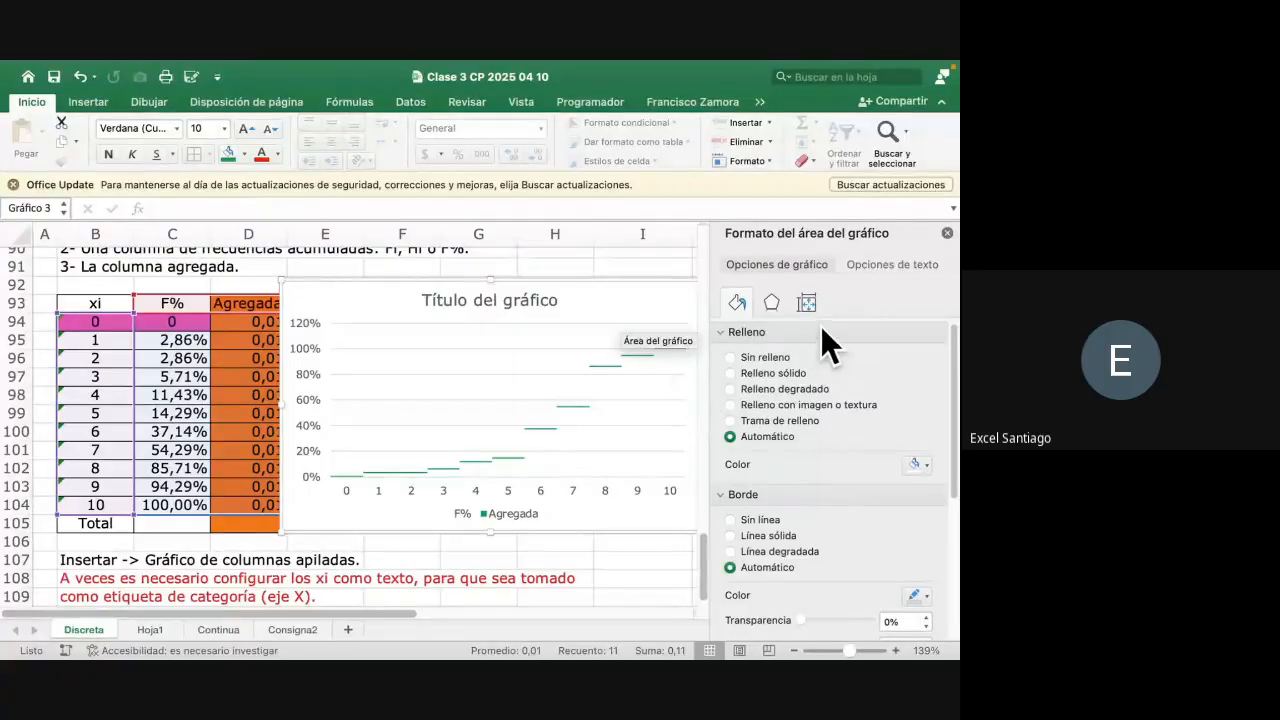
pyautogui.click(946, 233)
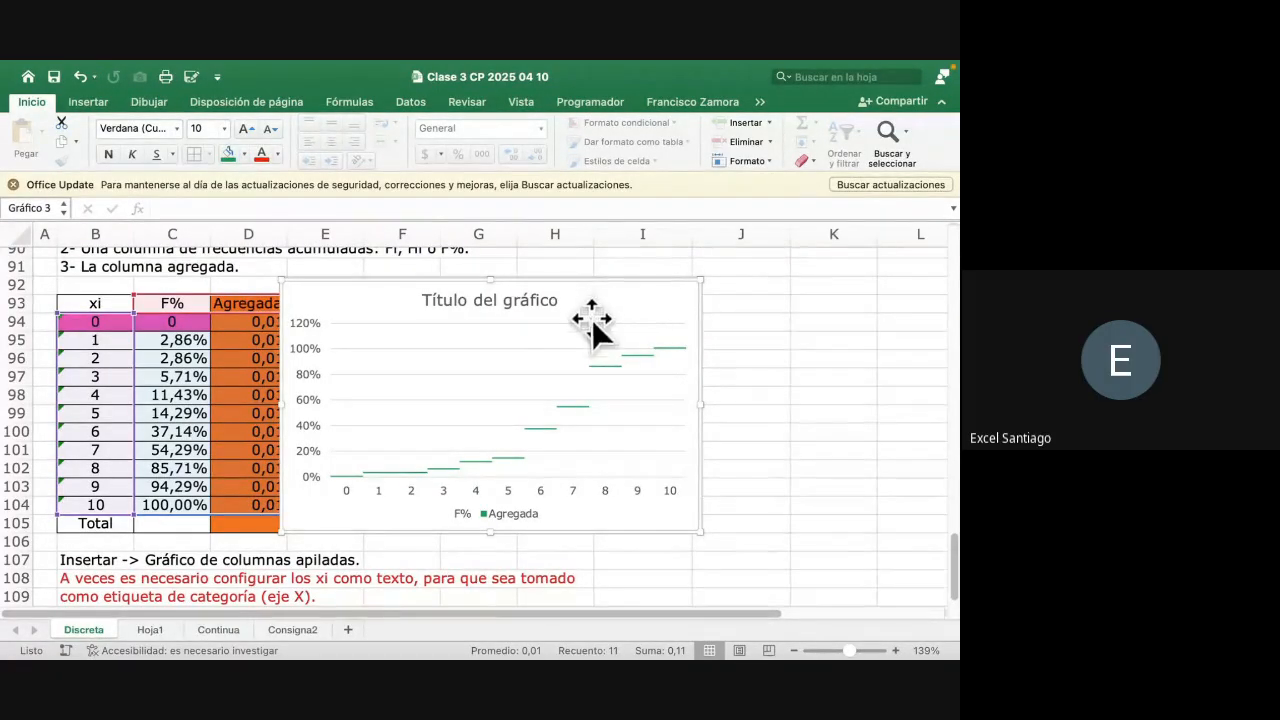
pyautogui.scroll(5, 260, 402)
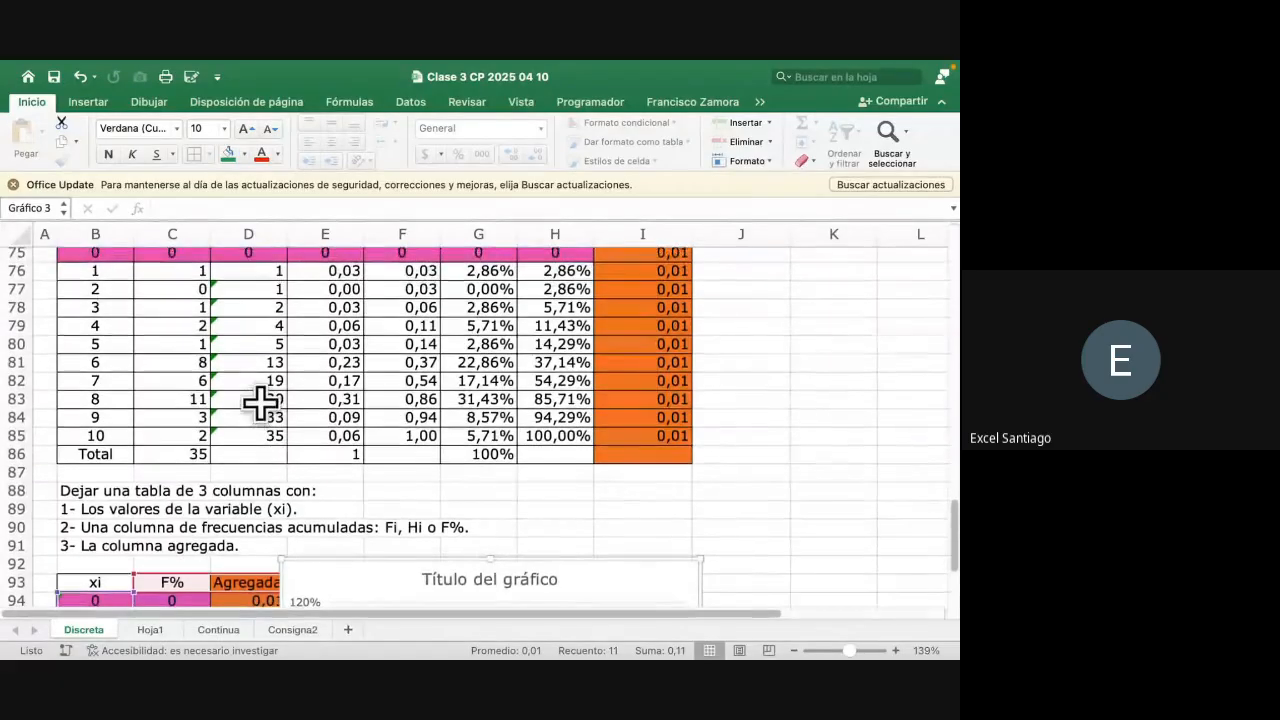
pyautogui.scroll(-7, 260, 402)
pyautogui.scroll(2, 366, 410)
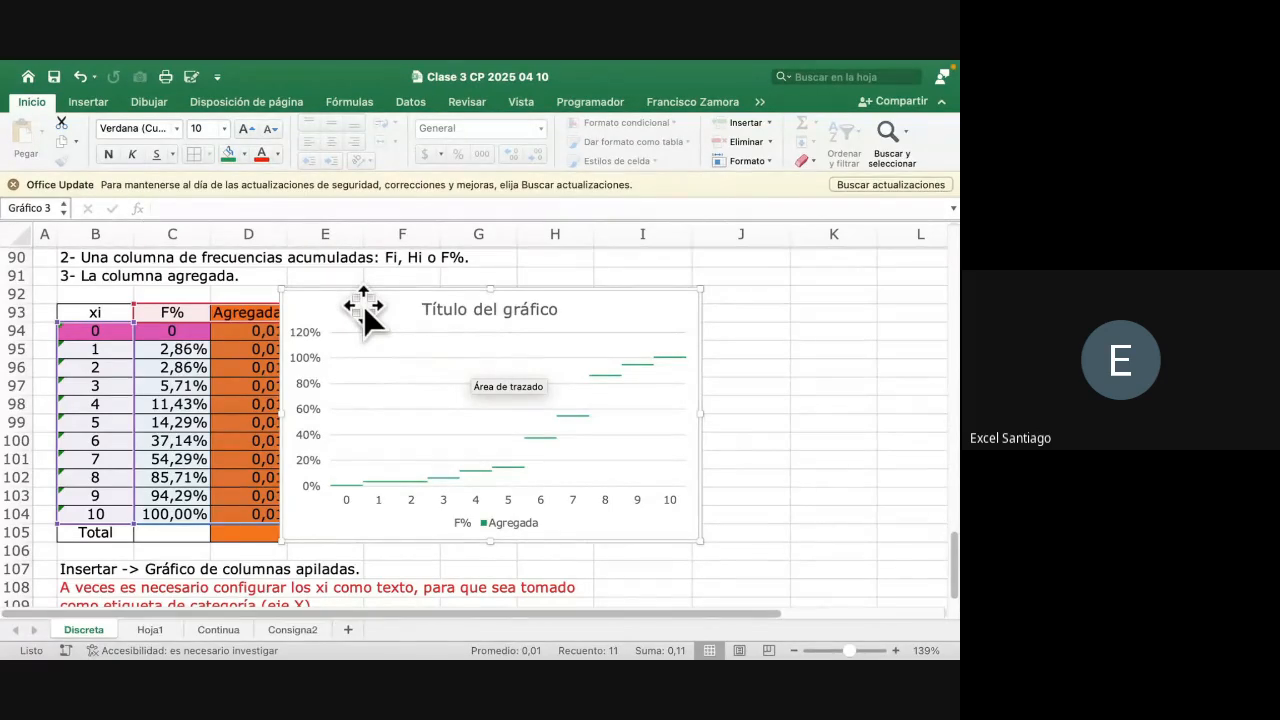
pyautogui.click(248, 262)
pyautogui.moveTo(349, 318); pyautogui.dragTo(425, 318)
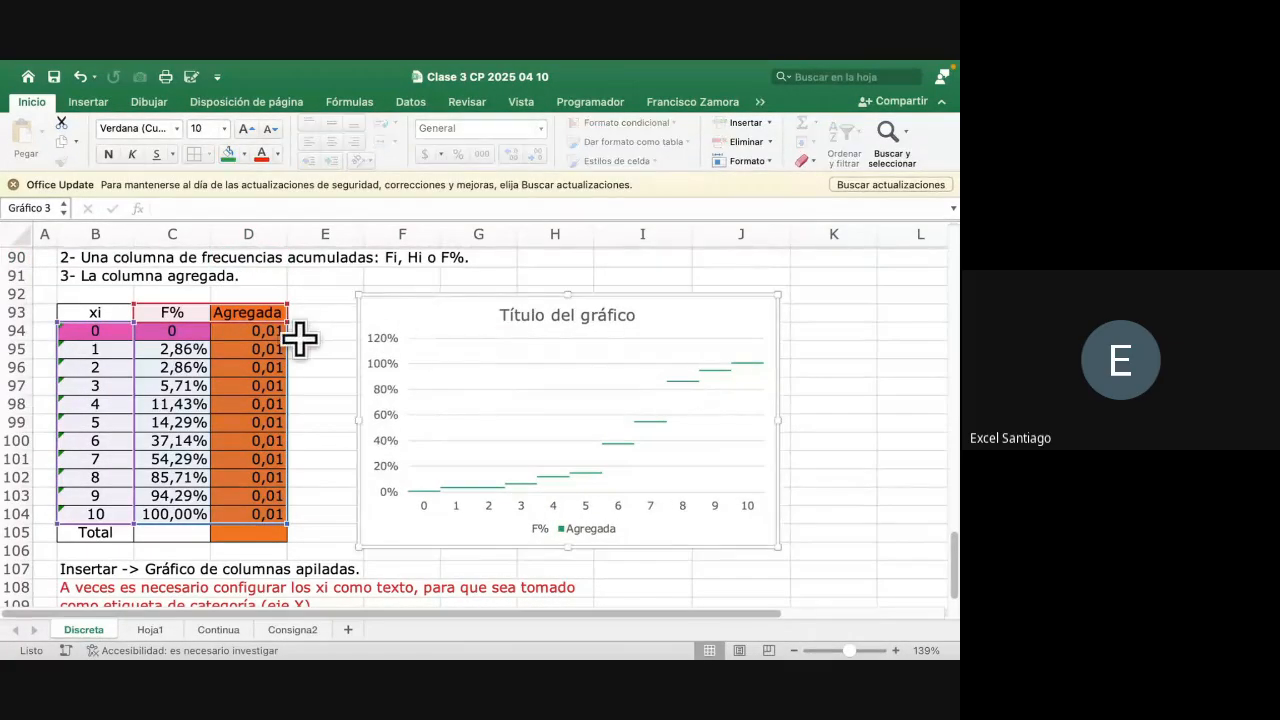
# Review the stacked column chart instructions in rows 107 to 114, including the note on xi as text, against table B93:D105
pyautogui.scroll(3, 300, 338)
pyautogui.moveTo(77, 346); pyautogui.dragTo(100, 529)
pyautogui.scroll(-5, 82, 395)
pyautogui.click(85, 420)
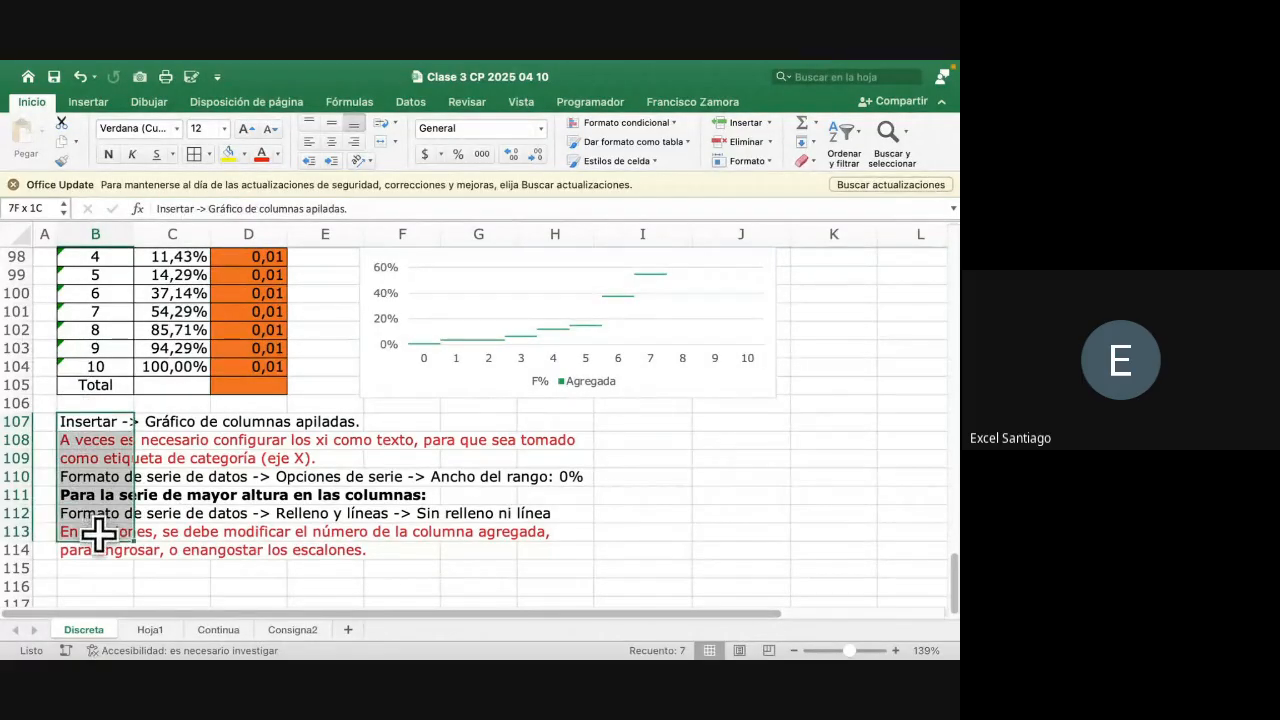
pyautogui.click(106, 441)
pyautogui.scroll(2, 223, 517)
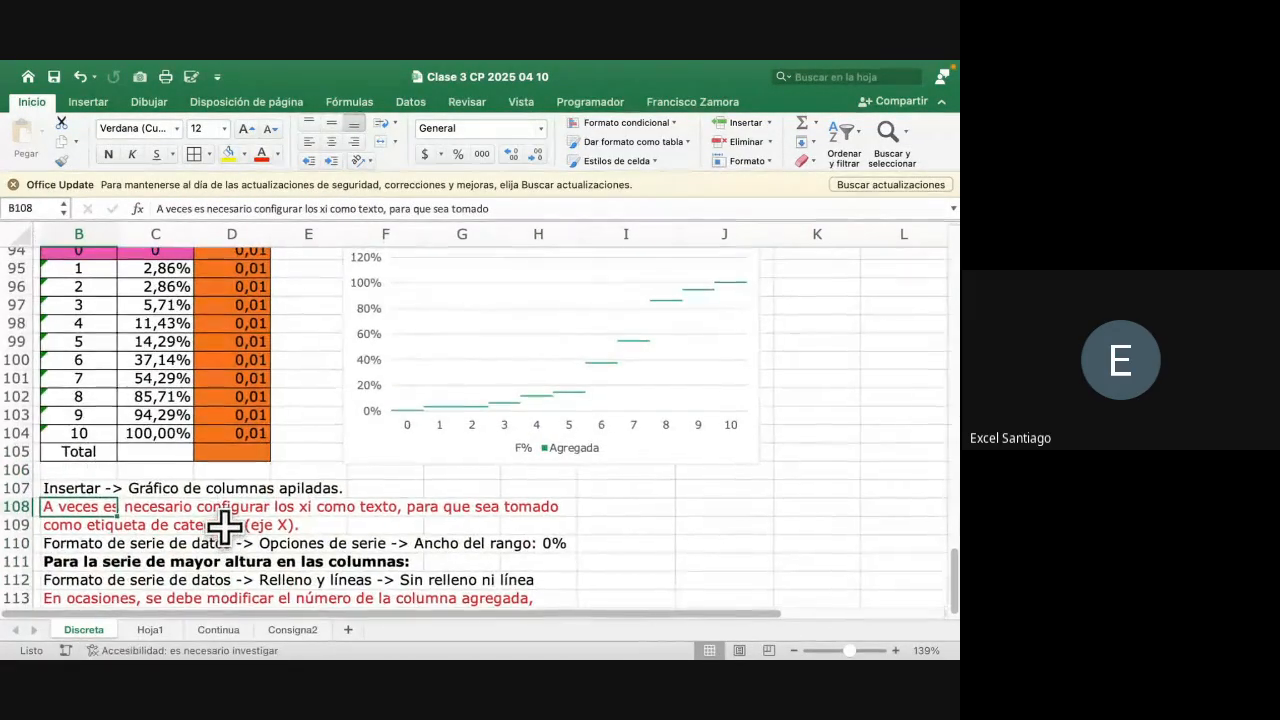
pyautogui.scroll(2, 238, 510)
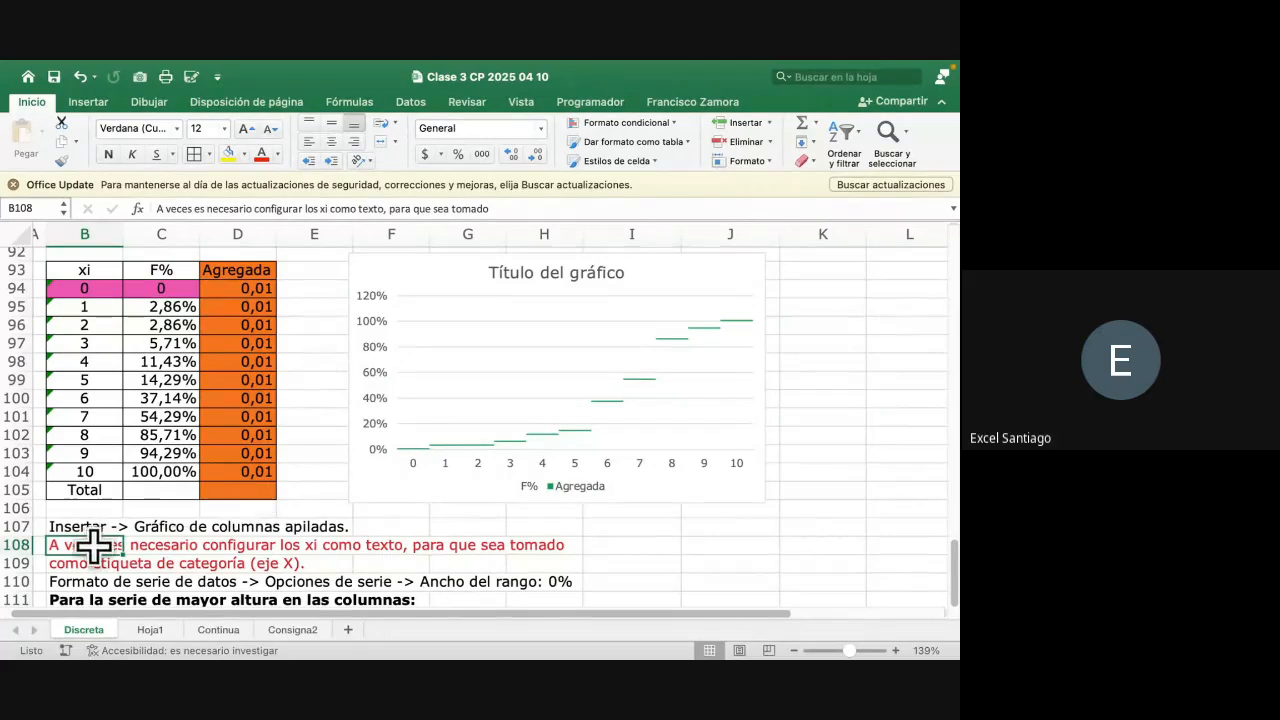
pyautogui.moveTo(92, 546); pyautogui.dragTo(137, 562)
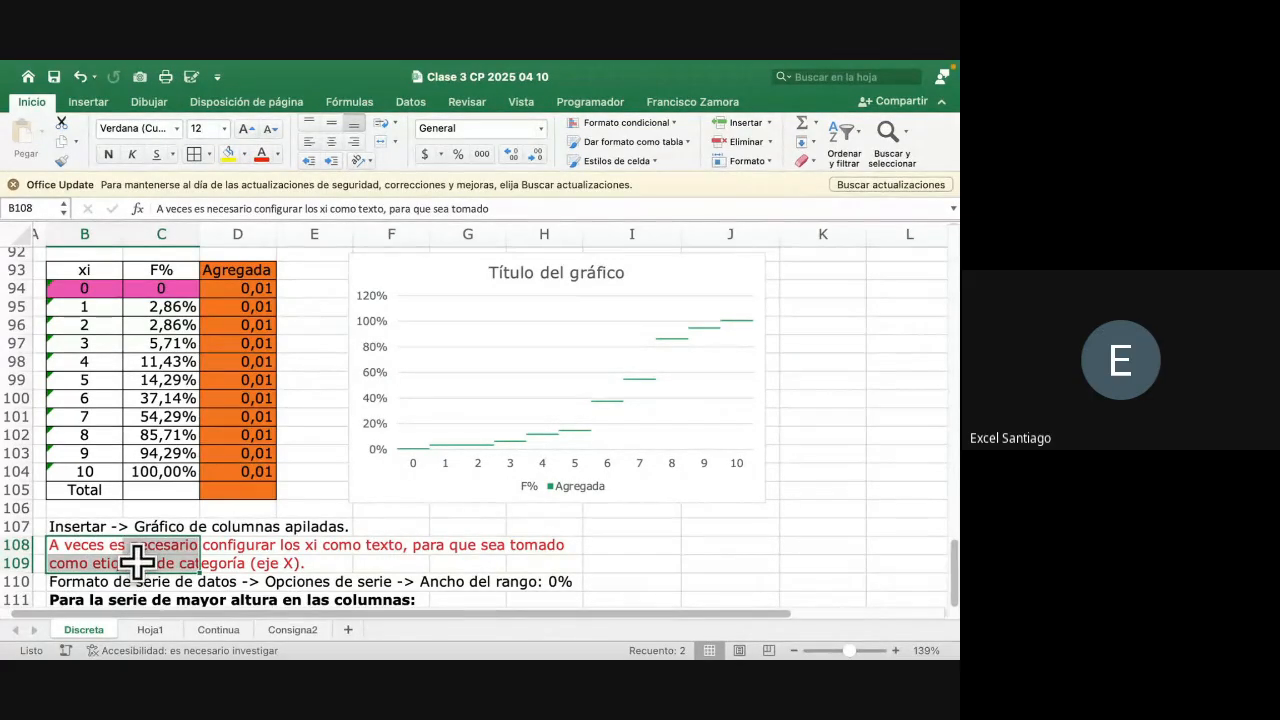
pyautogui.moveTo(66, 268); pyautogui.dragTo(220, 495)
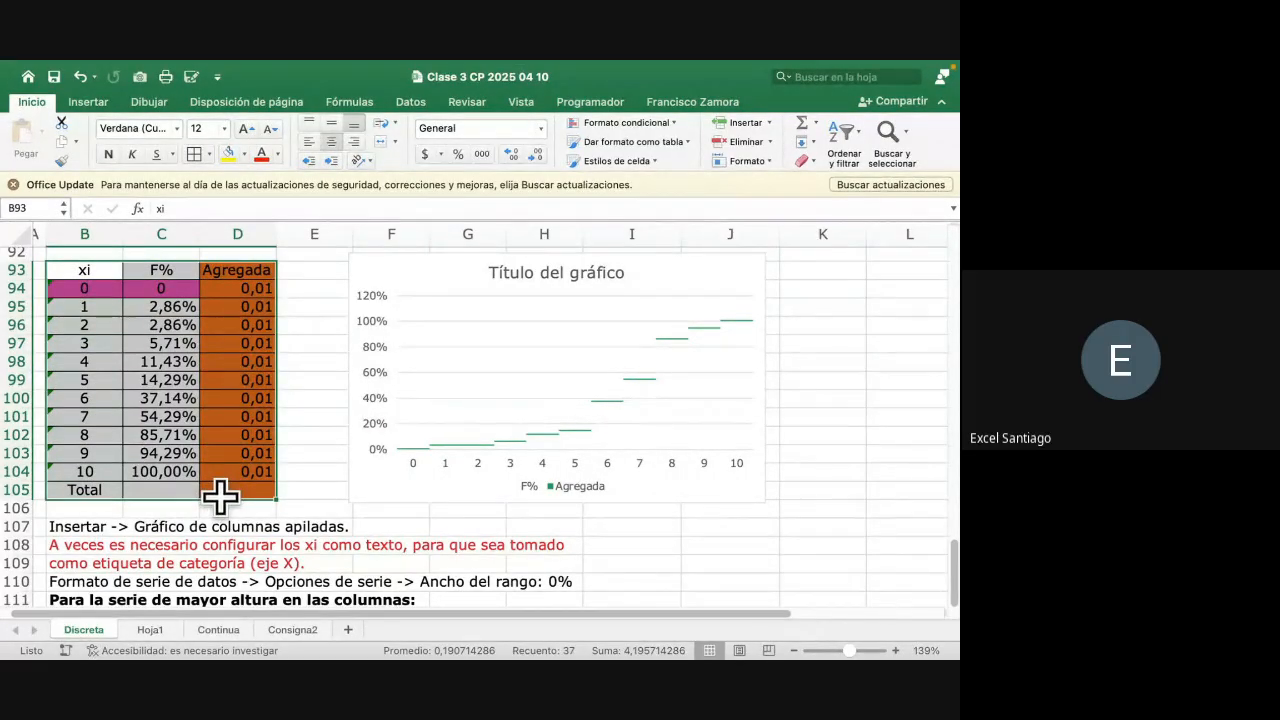
pyautogui.click(87, 101)
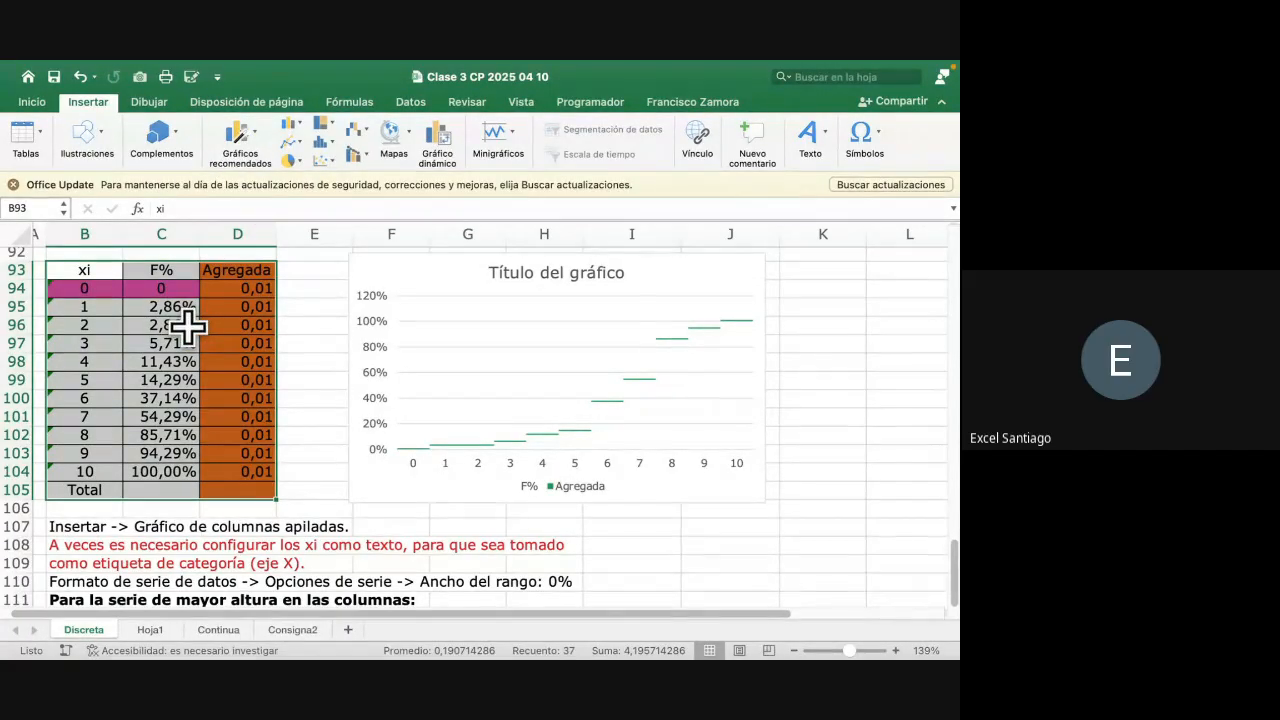
# Delete the F% and Agregada legend from the step chart
pyautogui.click(557, 488)
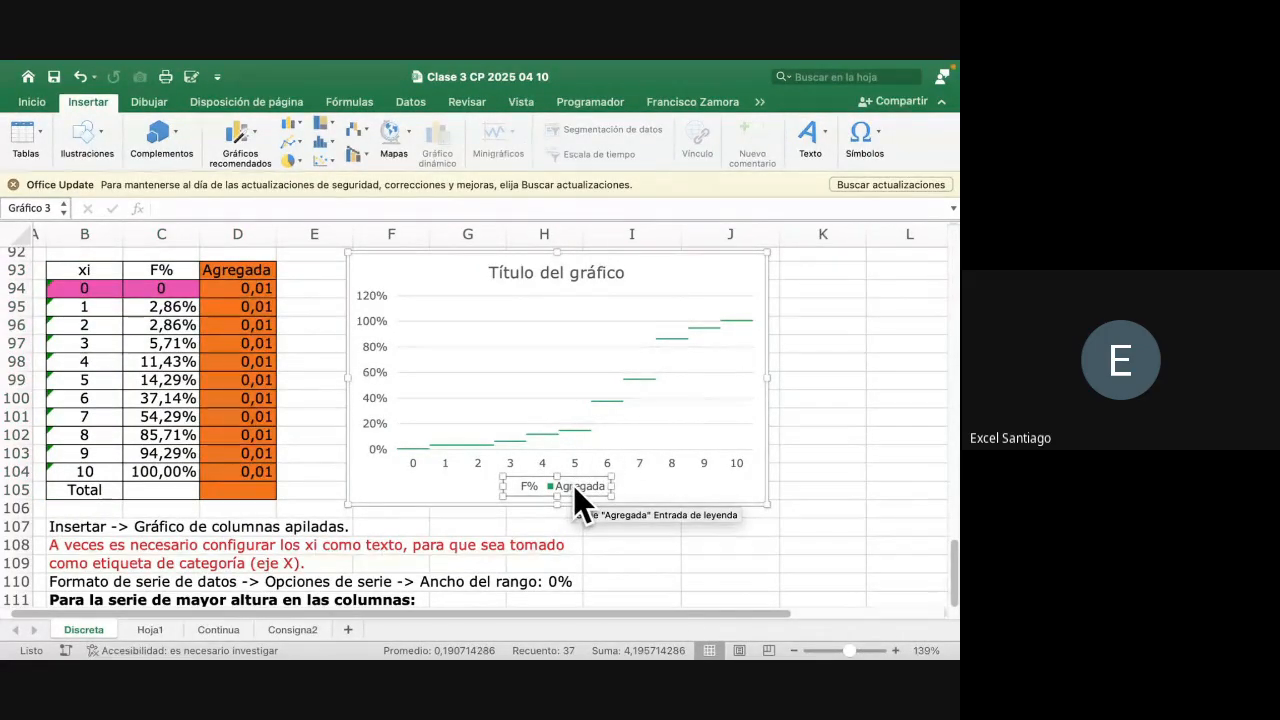
pyautogui.press('Delete')
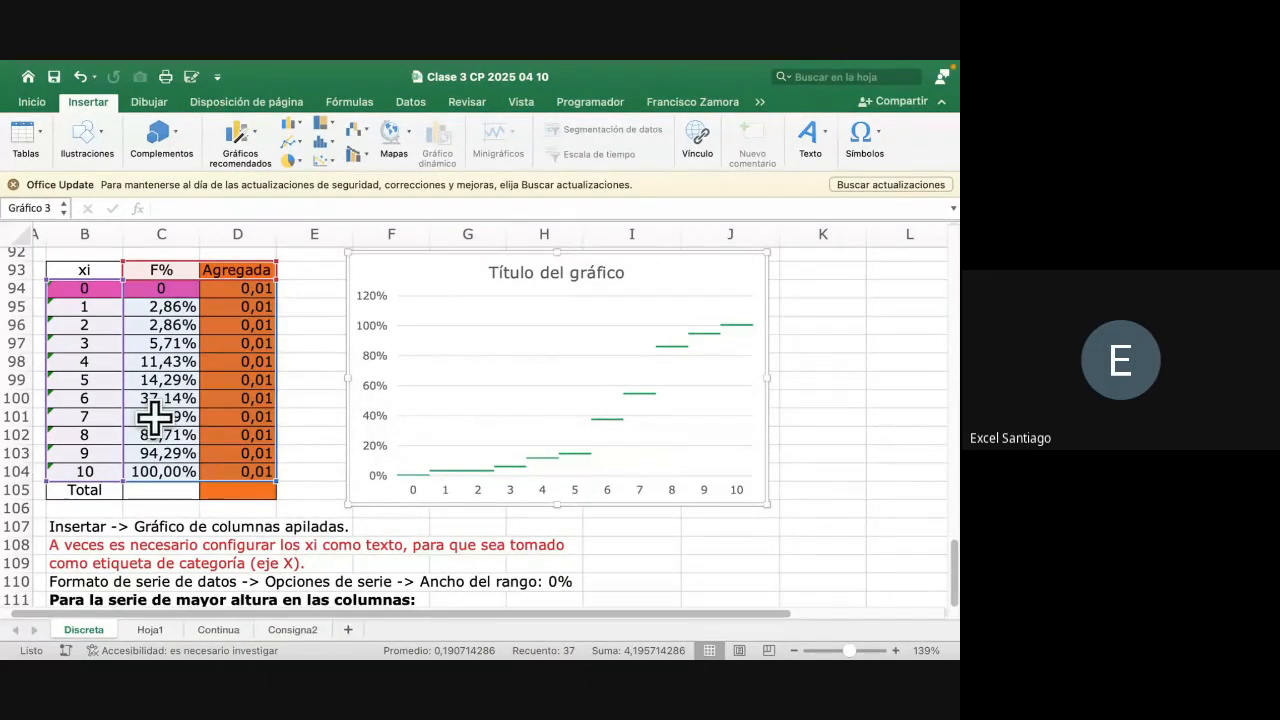
# Compare the xi, F% and Agregada values in table B93:D105 with the matching steps of the step chart
pyautogui.scroll(6, 156, 418)
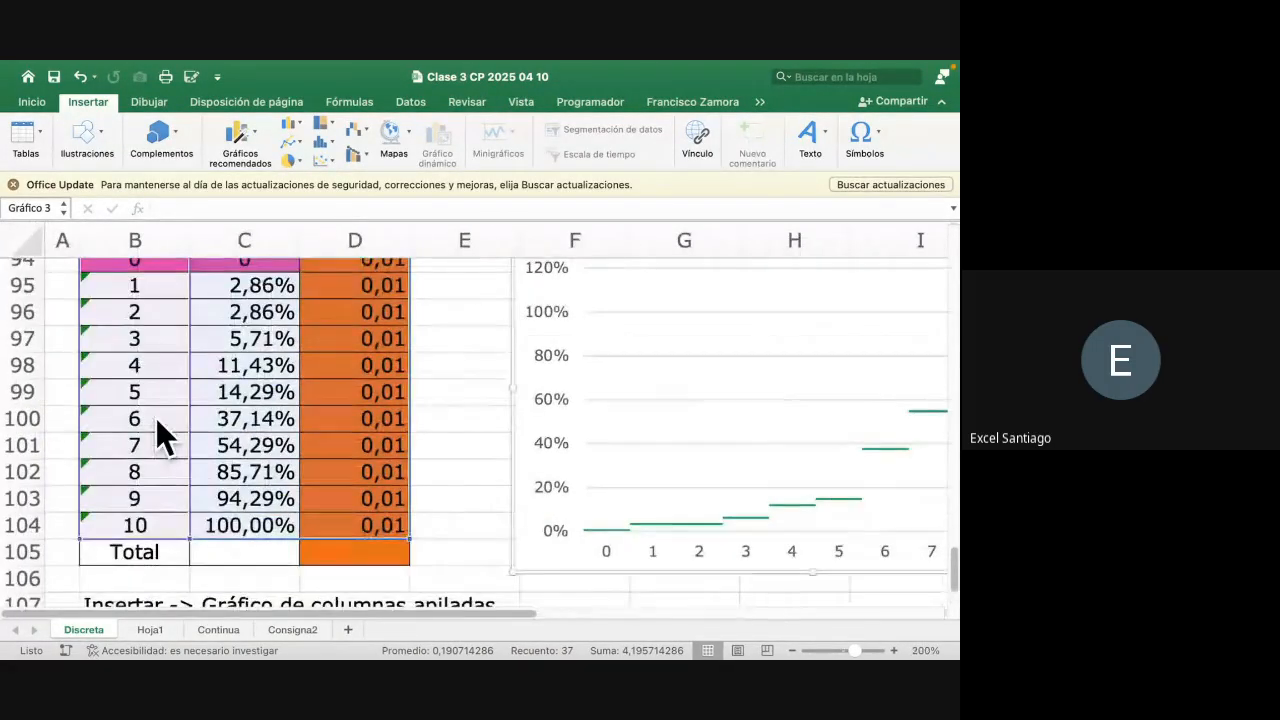
pyautogui.scroll(3, 156, 418)
pyautogui.scroll(-3, 147, 398)
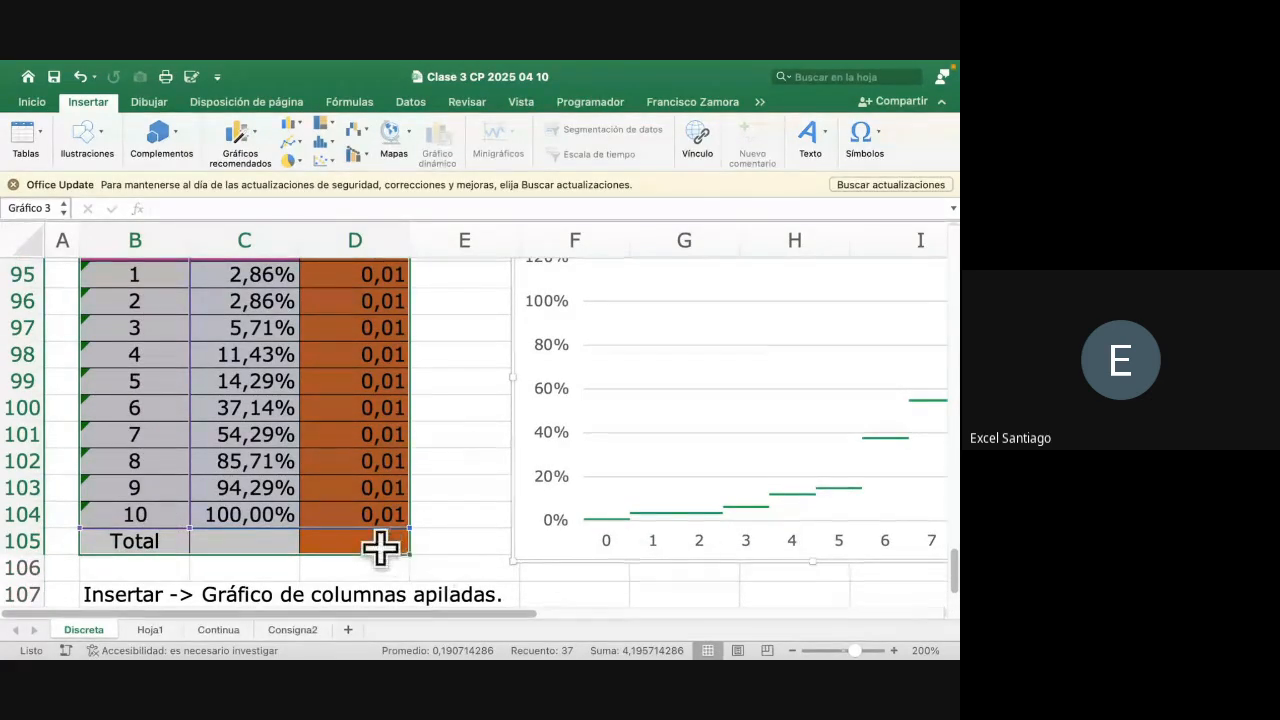
pyautogui.scroll(1, 380, 547)
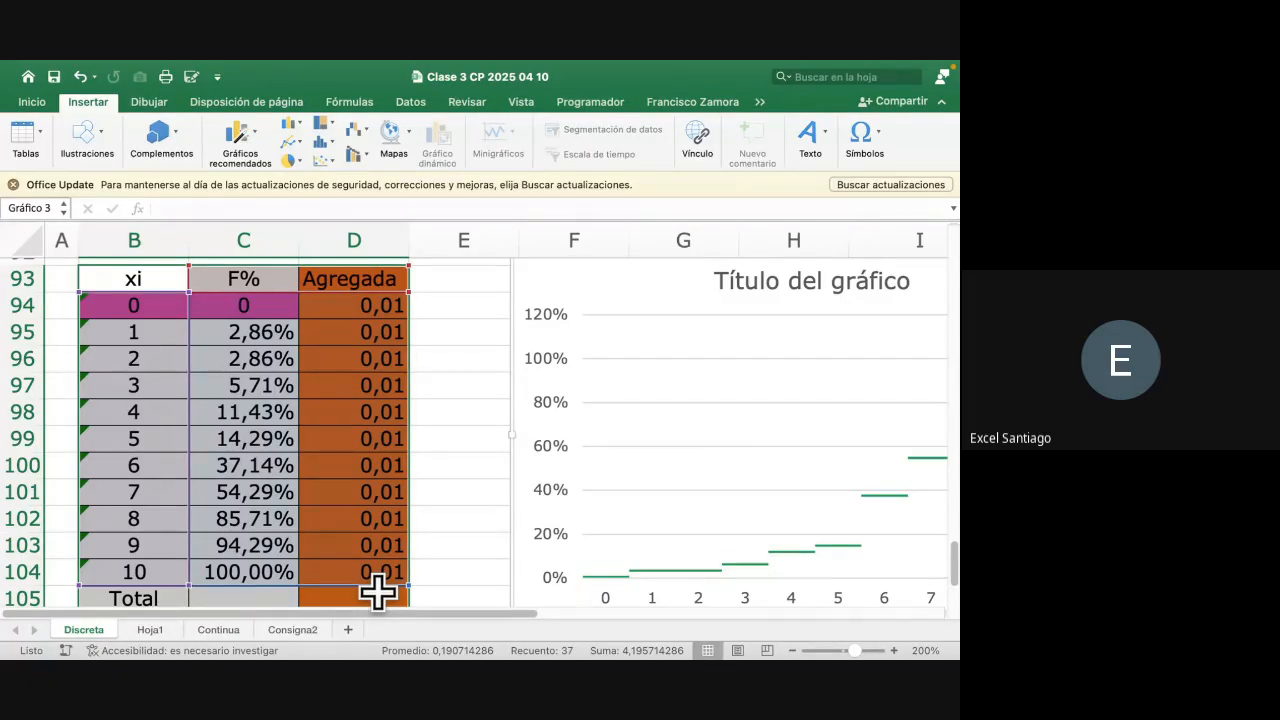
pyautogui.hscroll(3, 429, 531)
pyautogui.scroll(-2, 429, 534)
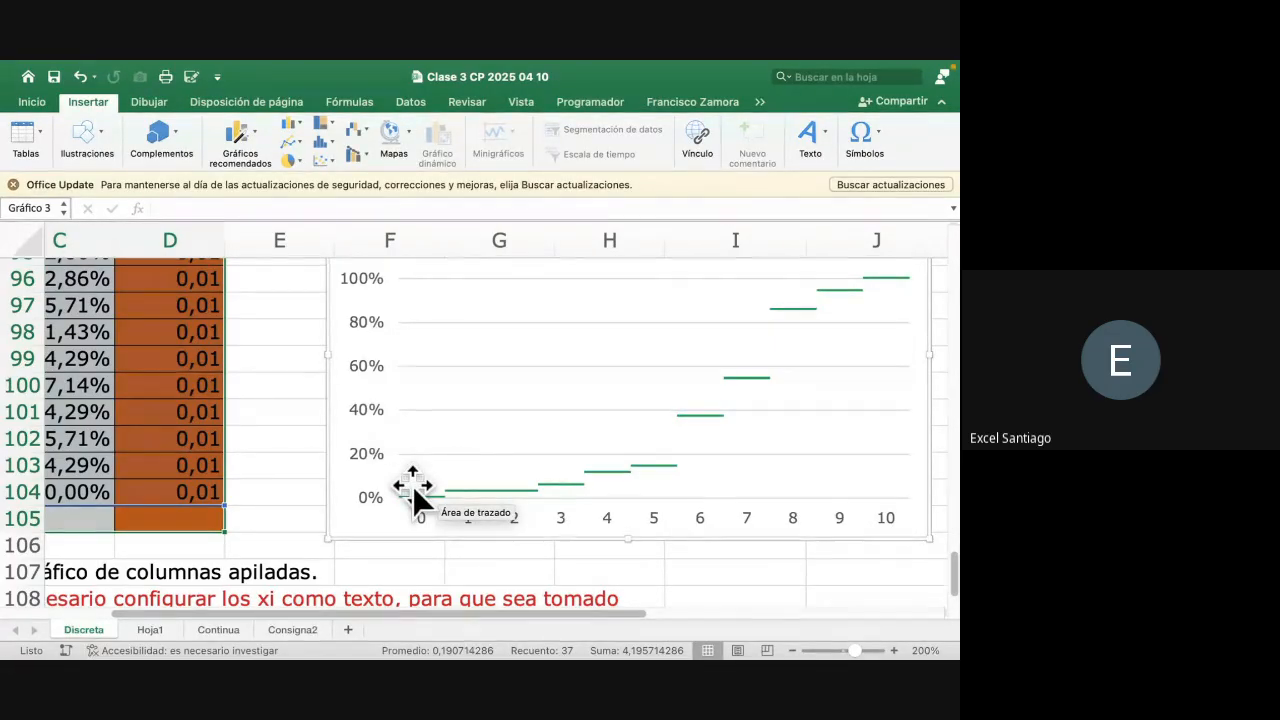
pyautogui.hscroll(-4, 327, 459)
pyautogui.scroll(2, 327, 459)
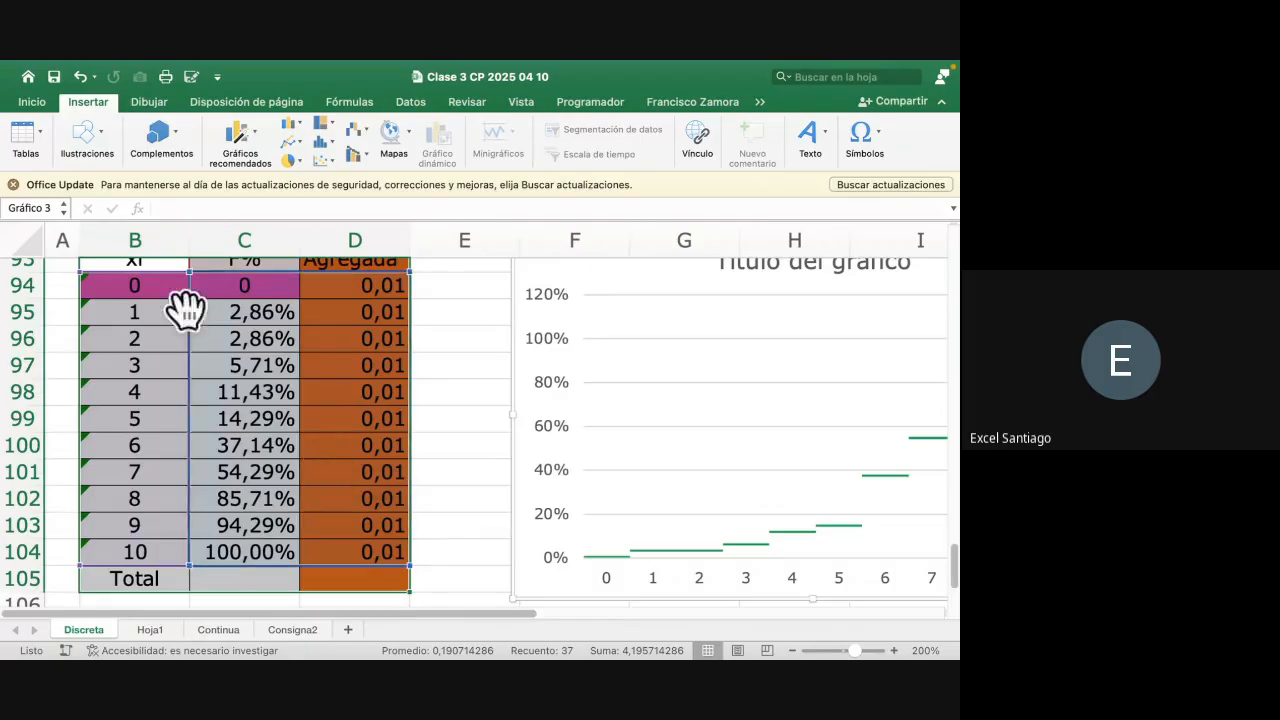
pyautogui.hscroll(5, 727, 458)
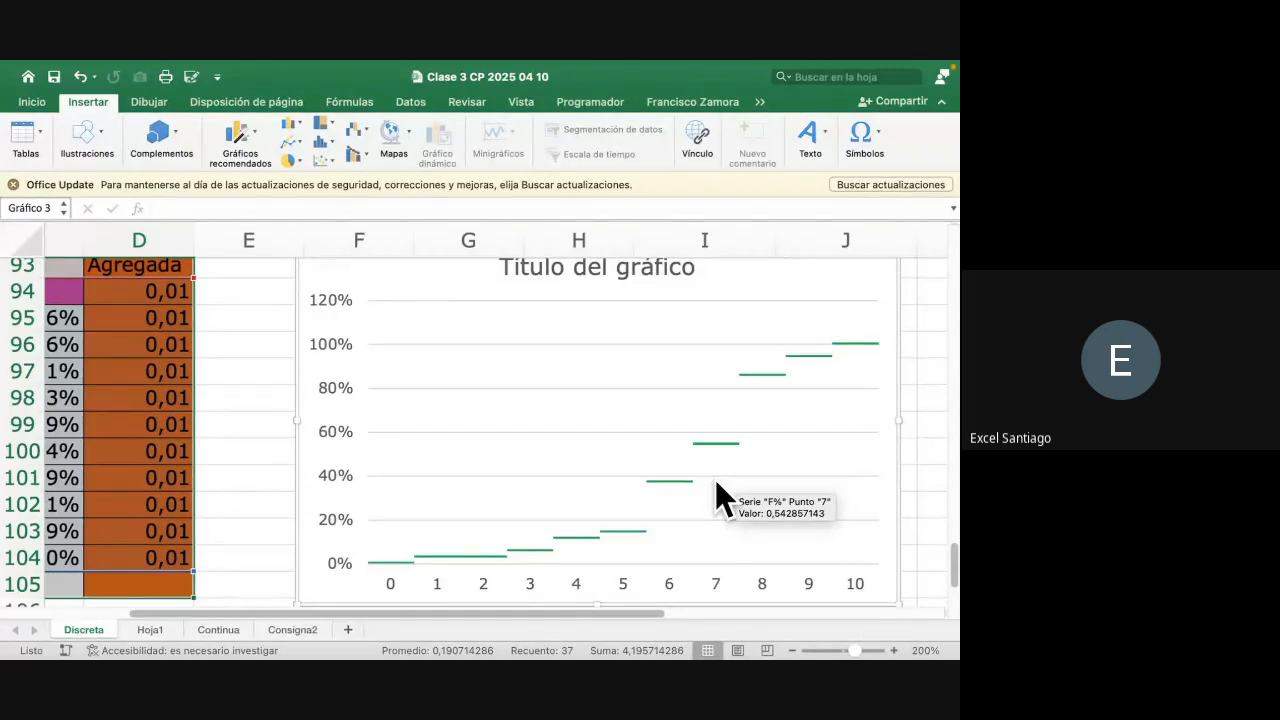
pyautogui.hscroll(-5, 715, 479)
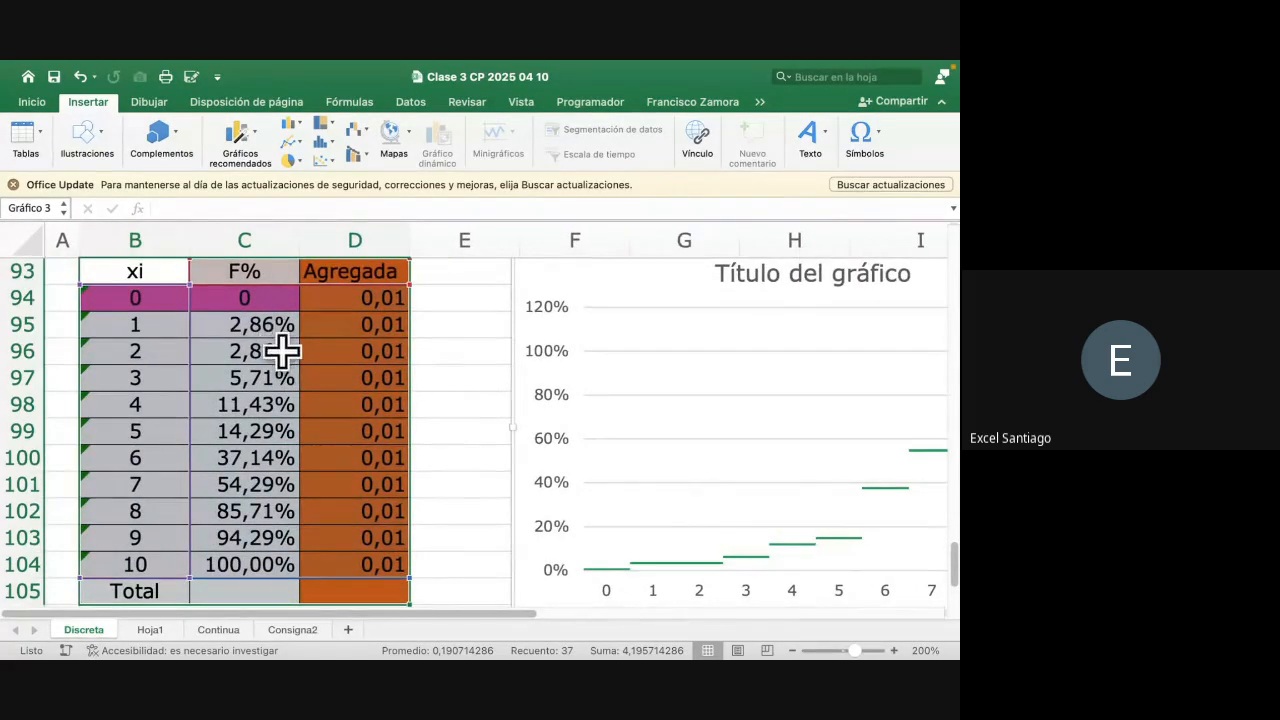
# Copy the three-column table B93:D105 and switch to the Hoja1 sheet
pyautogui.scroll(-3, 278, 340)
pyautogui.click(128, 280)
pyautogui.moveTo(128, 280); pyautogui.dragTo(293, 551)
pyautogui.press('super+c')
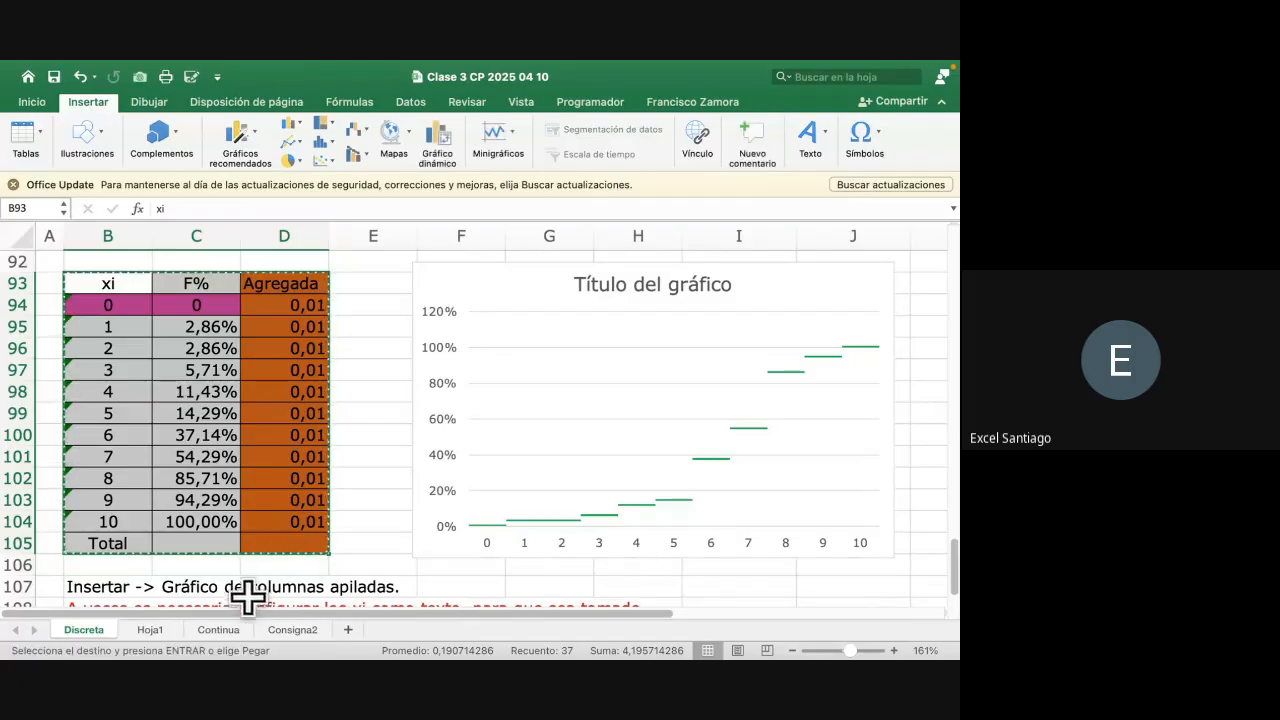
pyautogui.click(152, 630)
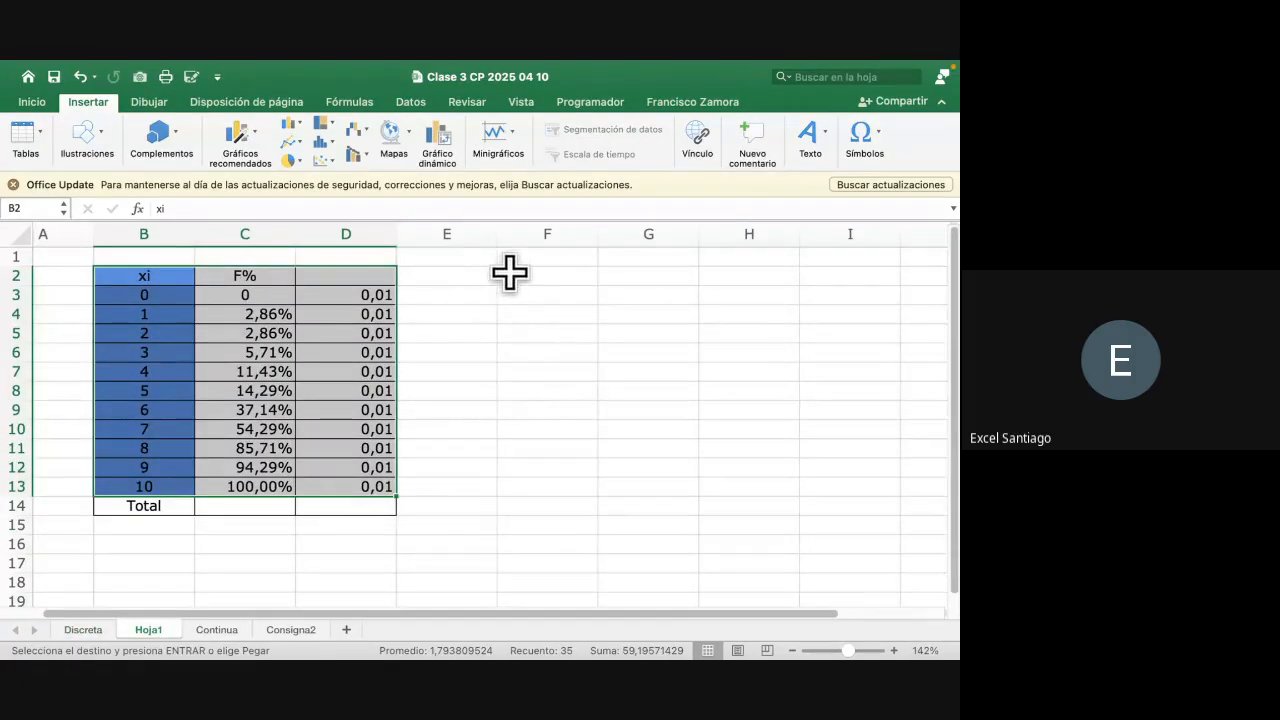
pyautogui.click(264, 313)
pyautogui.moveTo(161, 274); pyautogui.dragTo(371, 487)
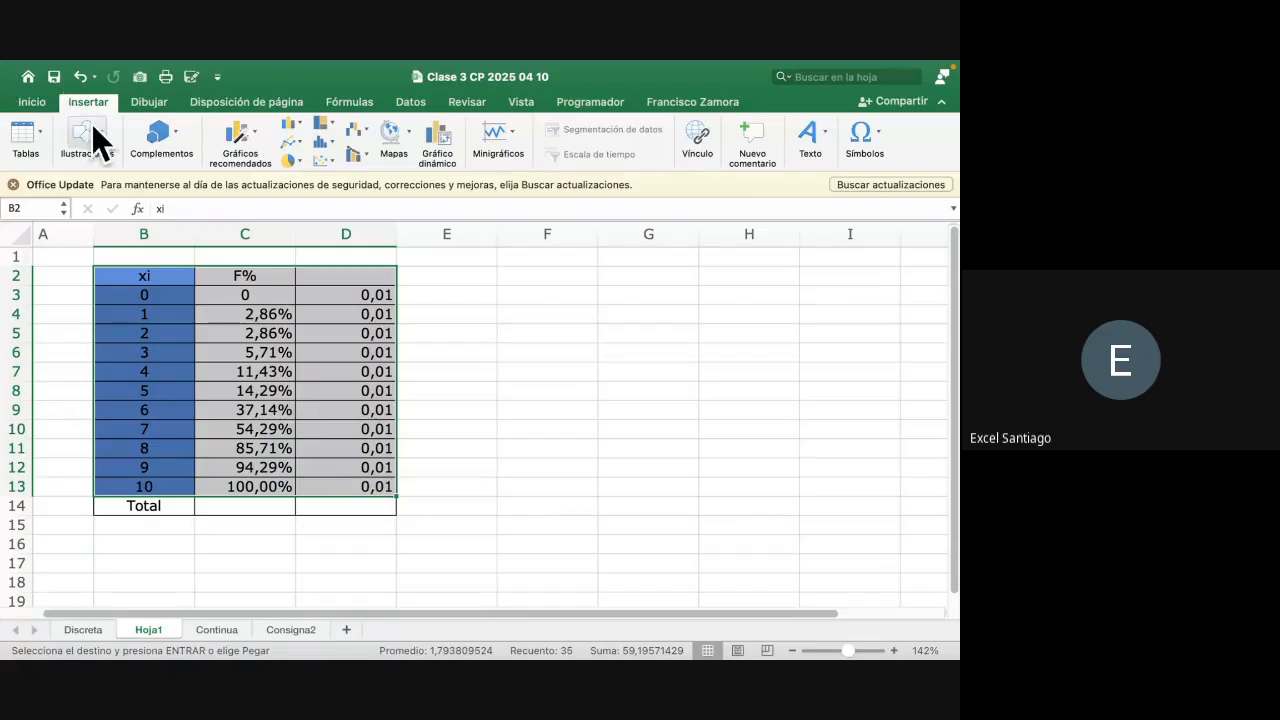
pyautogui.click(244, 137)
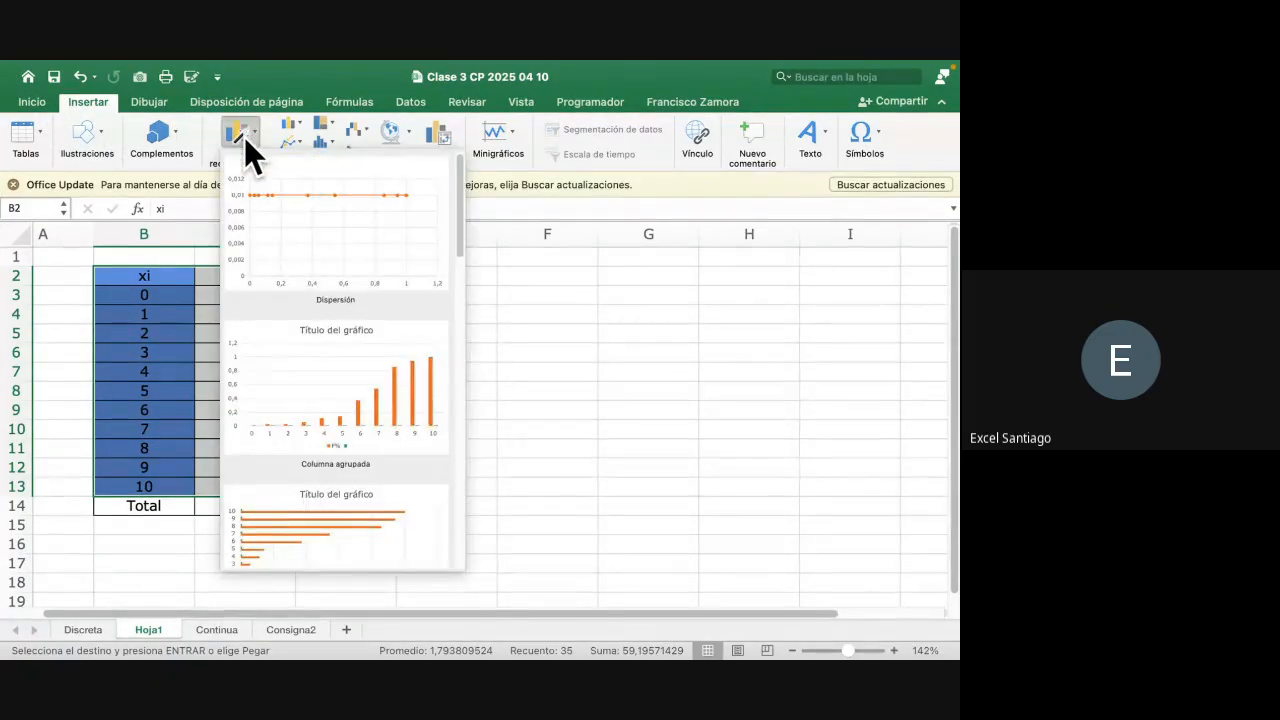
pyautogui.click(563, 386)
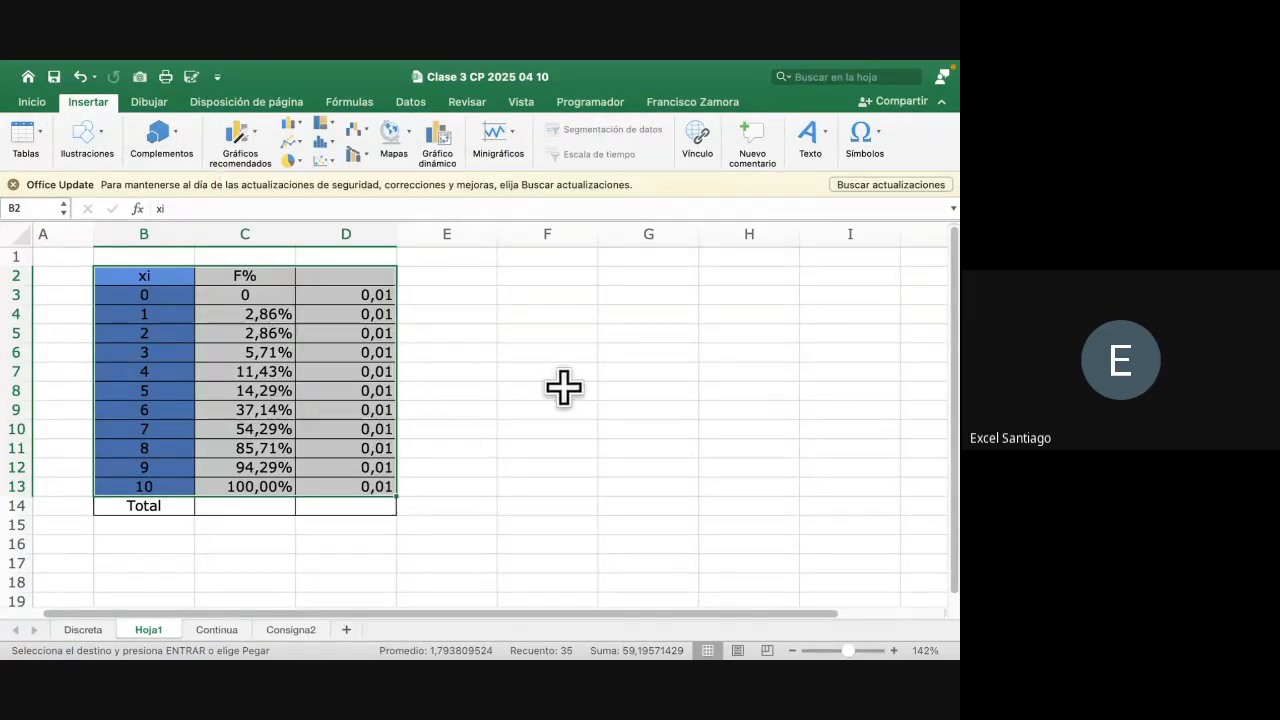
# Apply the Número format to the first xi value in cell B3 of Hoja1
pyautogui.click(163, 295)
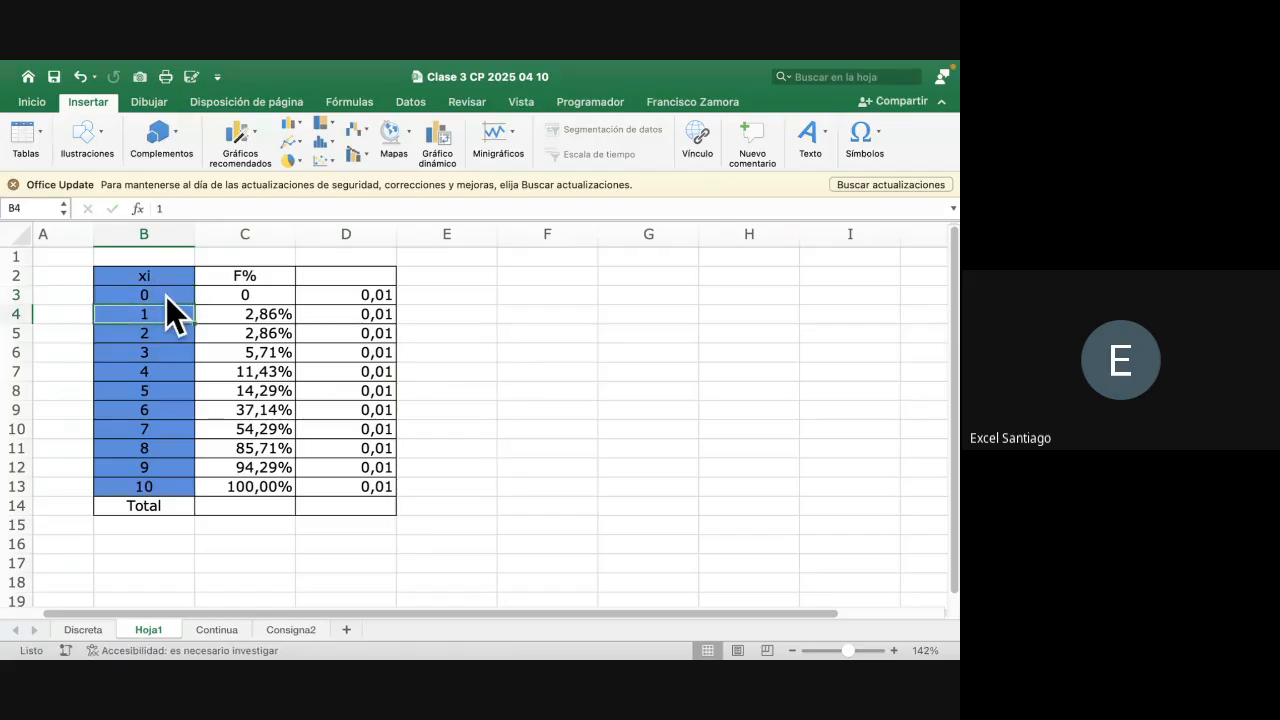
pyautogui.rightClick(166, 296)
pyautogui.click(250, 437)
pyautogui.click(84, 243)
pyautogui.click(78, 261)
pyautogui.click(480, 632)
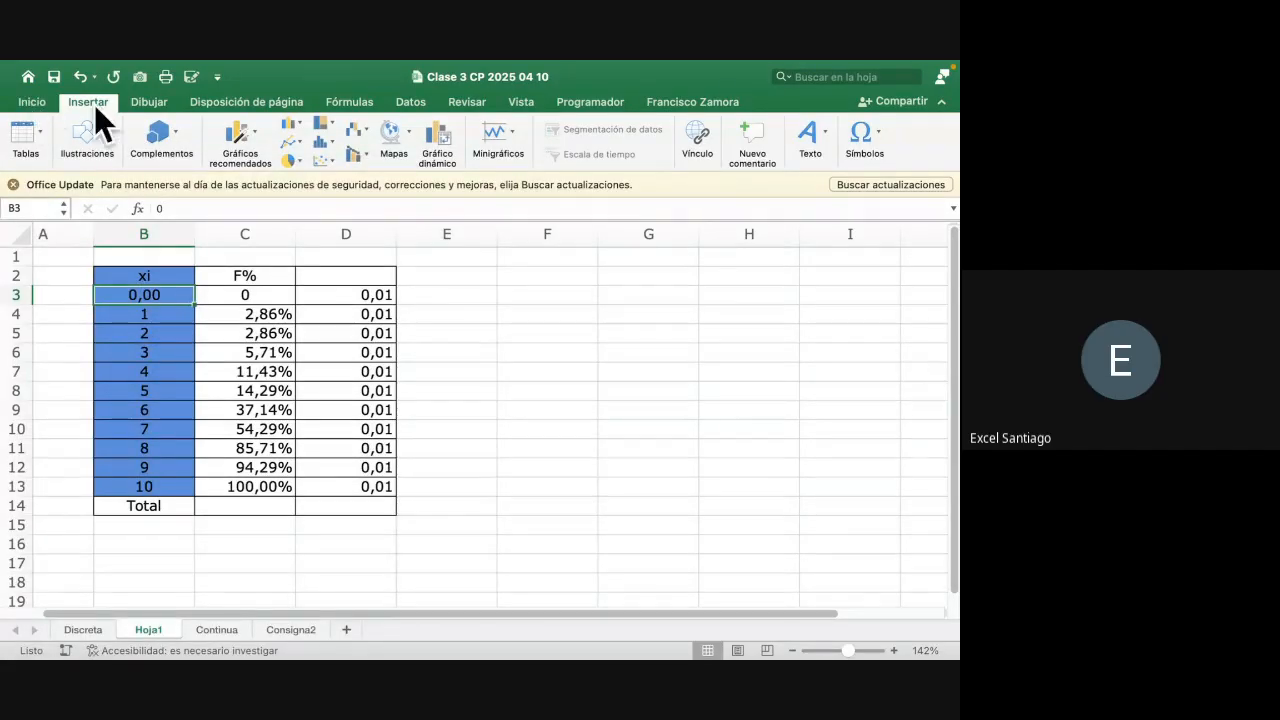
# Reduce cell B3 to zero decimals and fill it down the xi column through B13 as the series 0 to 10
pyautogui.click(36, 102)
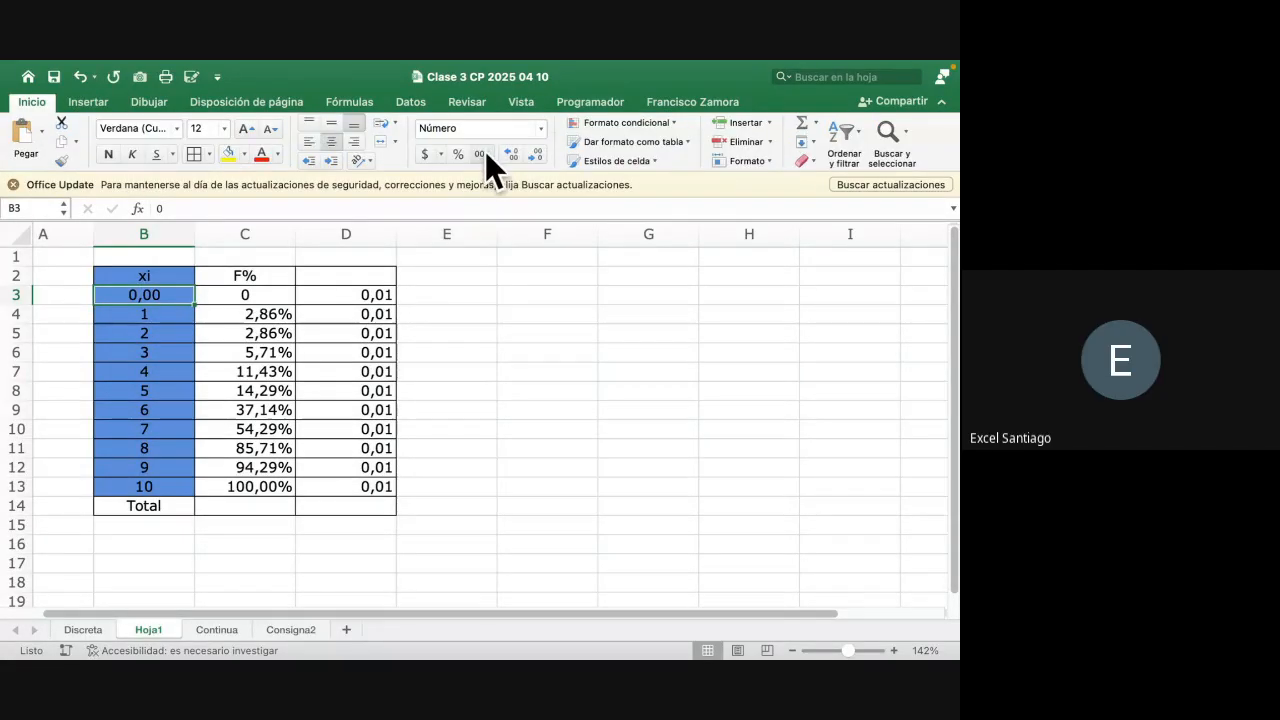
pyautogui.click(537, 154)
pyautogui.click(537, 154)
pyautogui.click(537, 154)
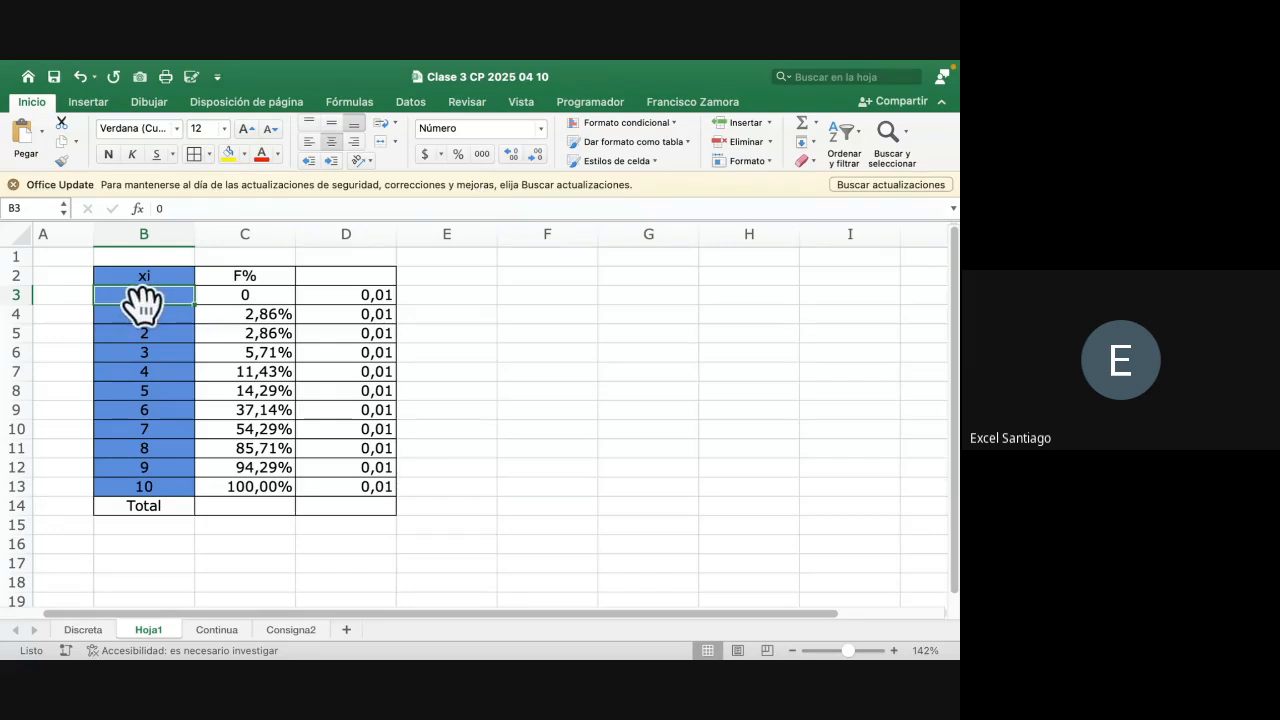
pyautogui.moveTo(194, 302); pyautogui.dragTo(194, 490)
pyautogui.click(174, 410)
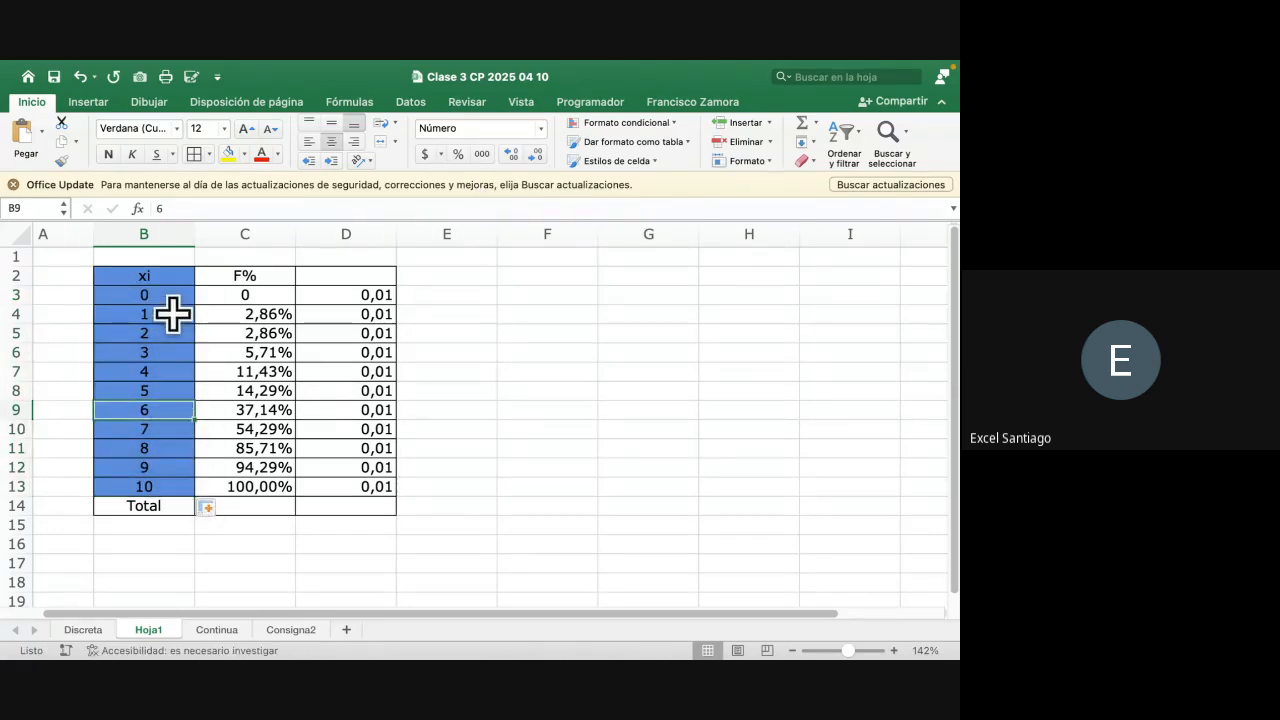
# Select the table range B2:D13 and bring up the column chart types for it
pyautogui.moveTo(156, 276); pyautogui.dragTo(349, 486)
pyautogui.click(86, 103)
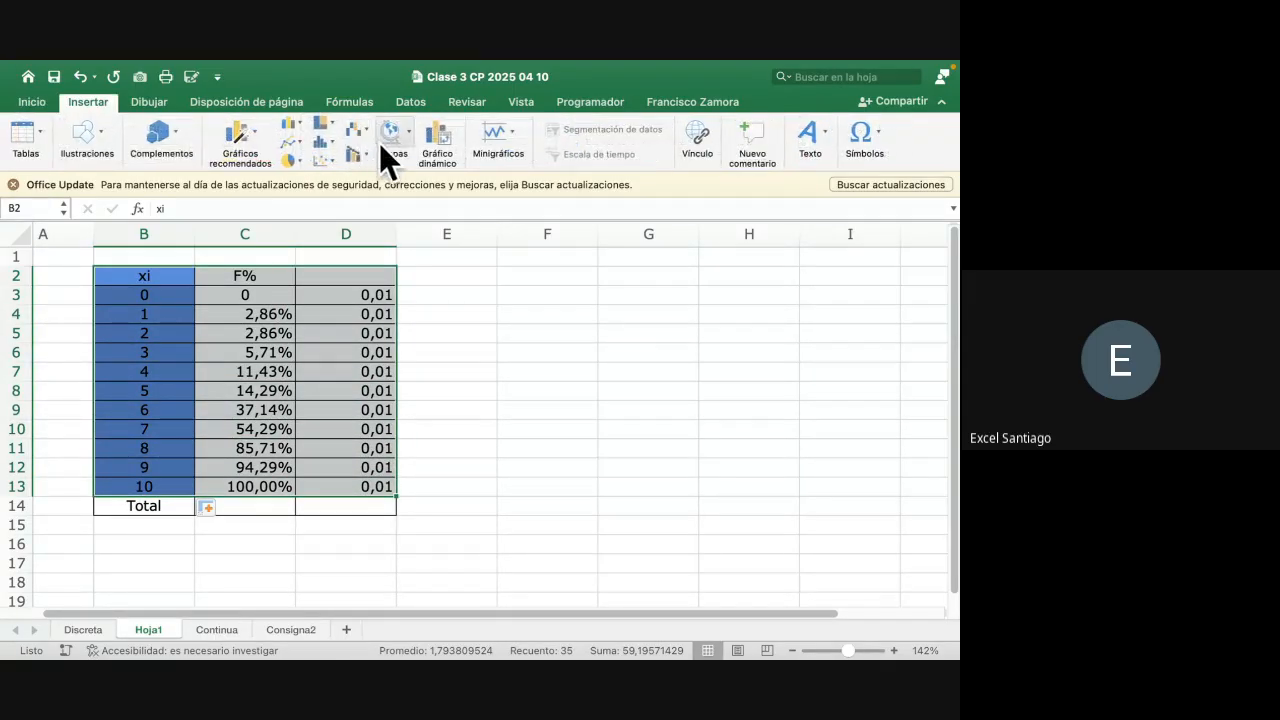
pyautogui.click(286, 125)
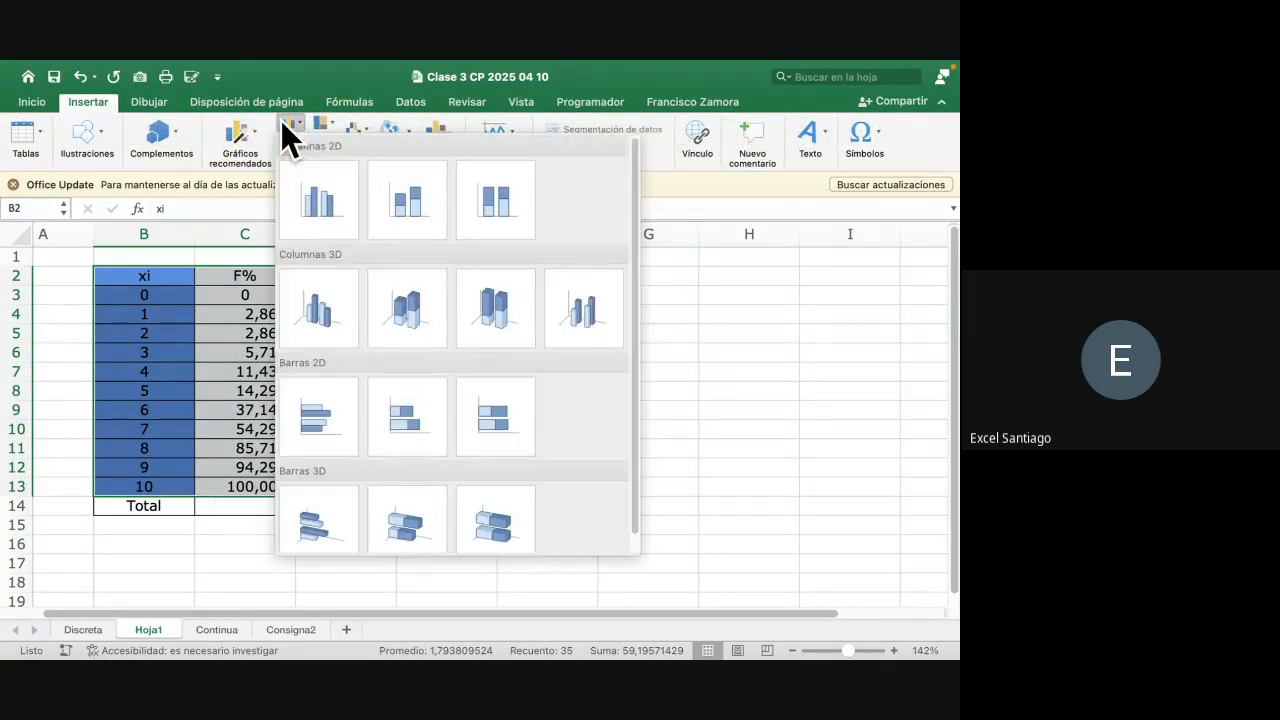
# Insert an enlarged 2D stacked column chart beside the table and limit its data range to B3:D13, excluding the header row
pyautogui.click(412, 202)
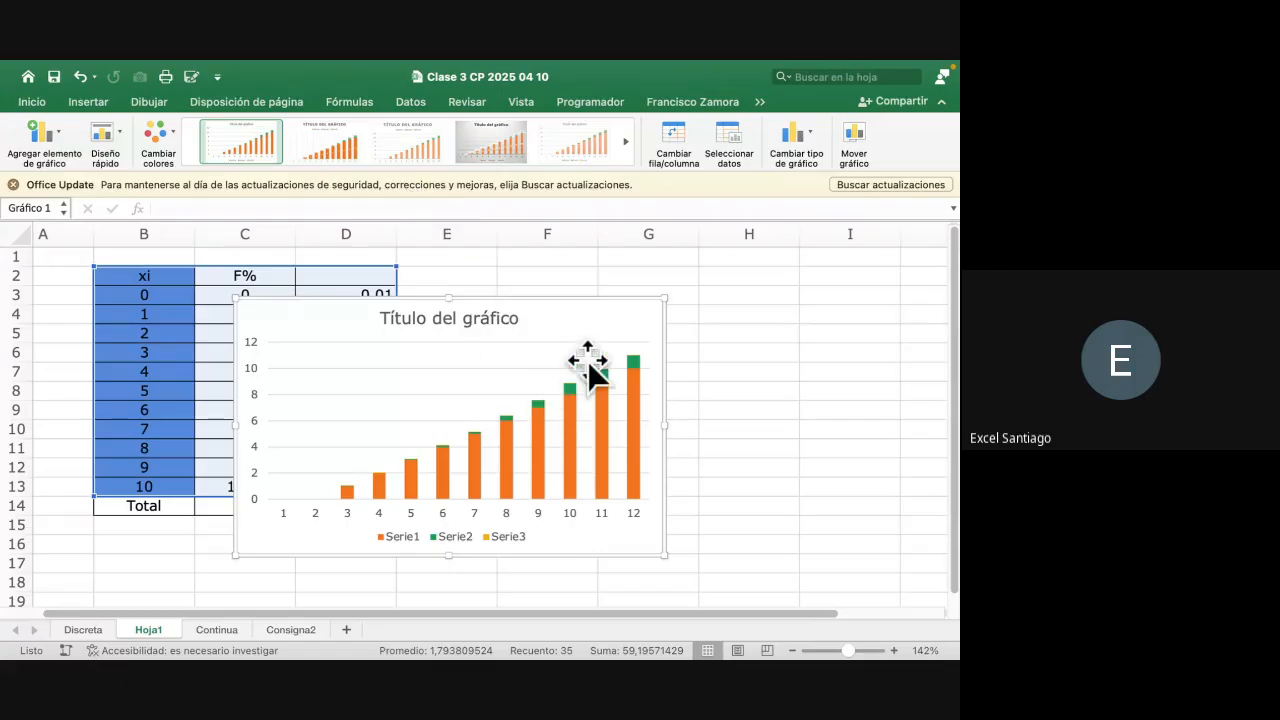
pyautogui.moveTo(601, 320); pyautogui.dragTo(757, 274)
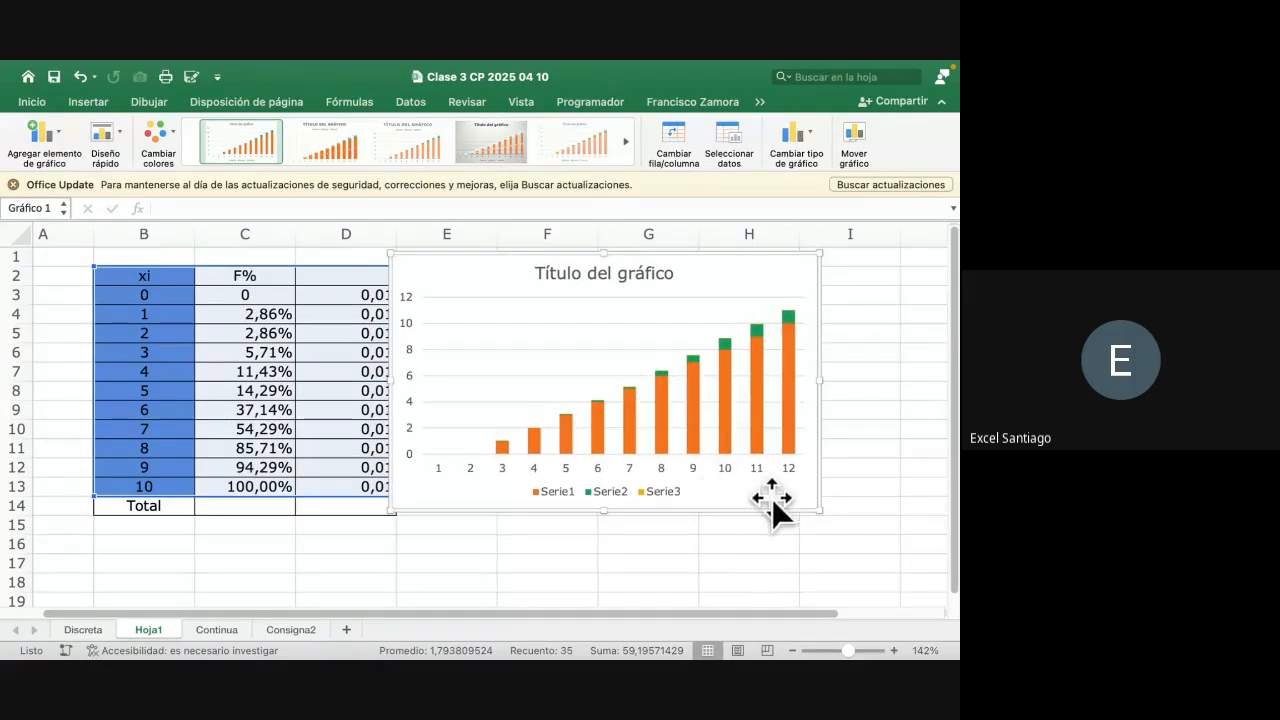
pyautogui.moveTo(820, 512); pyautogui.dragTo(878, 571)
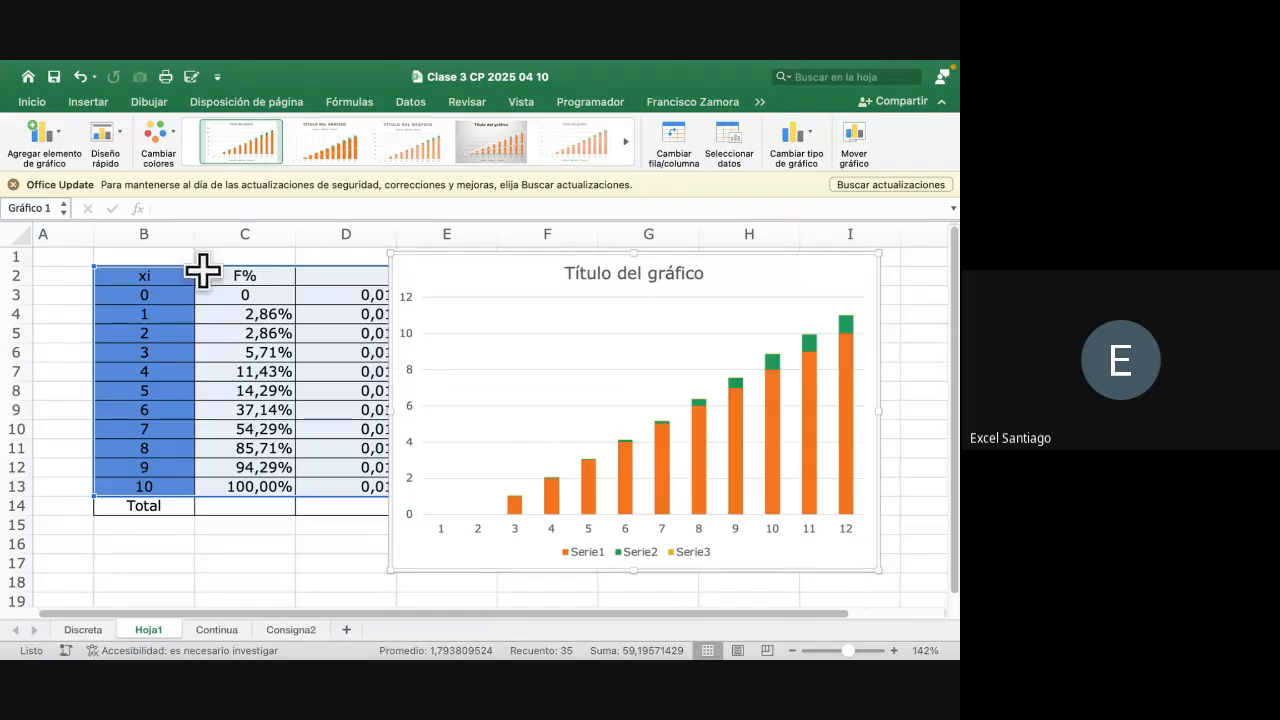
pyautogui.moveTo(92, 267); pyautogui.dragTo(94, 291)
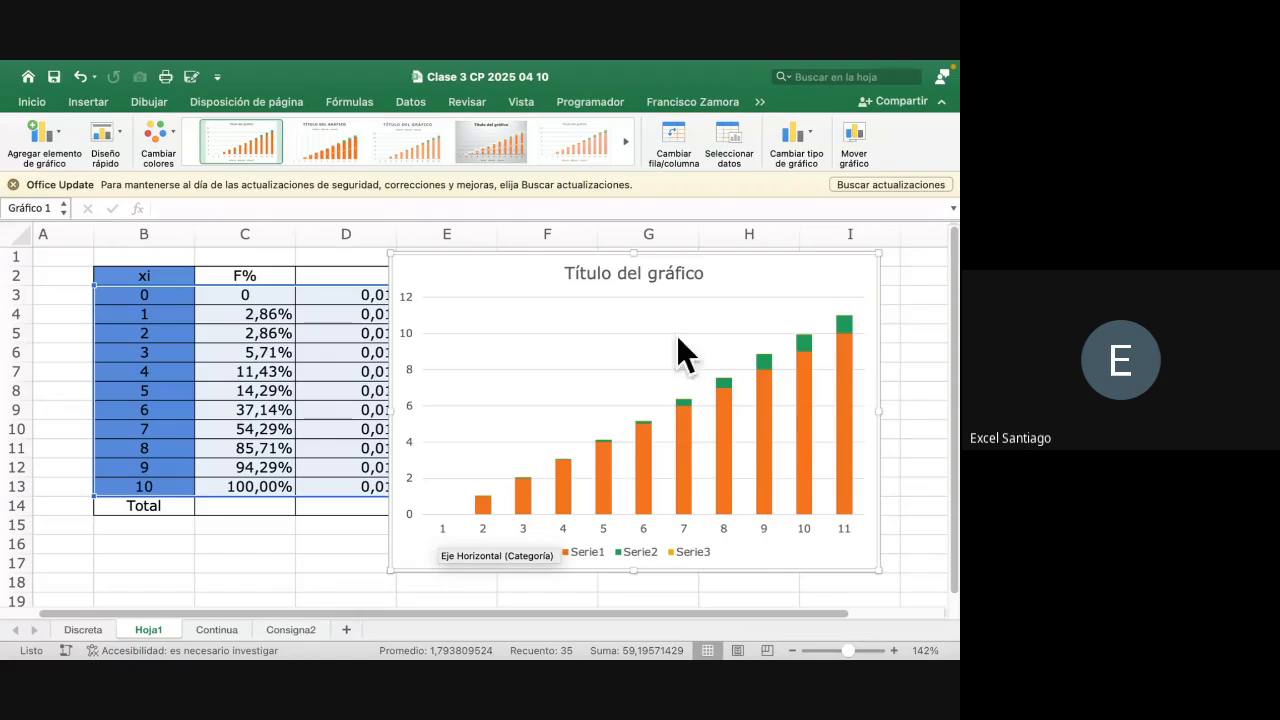
pyautogui.moveTo(482, 268); pyautogui.dragTo(509, 267)
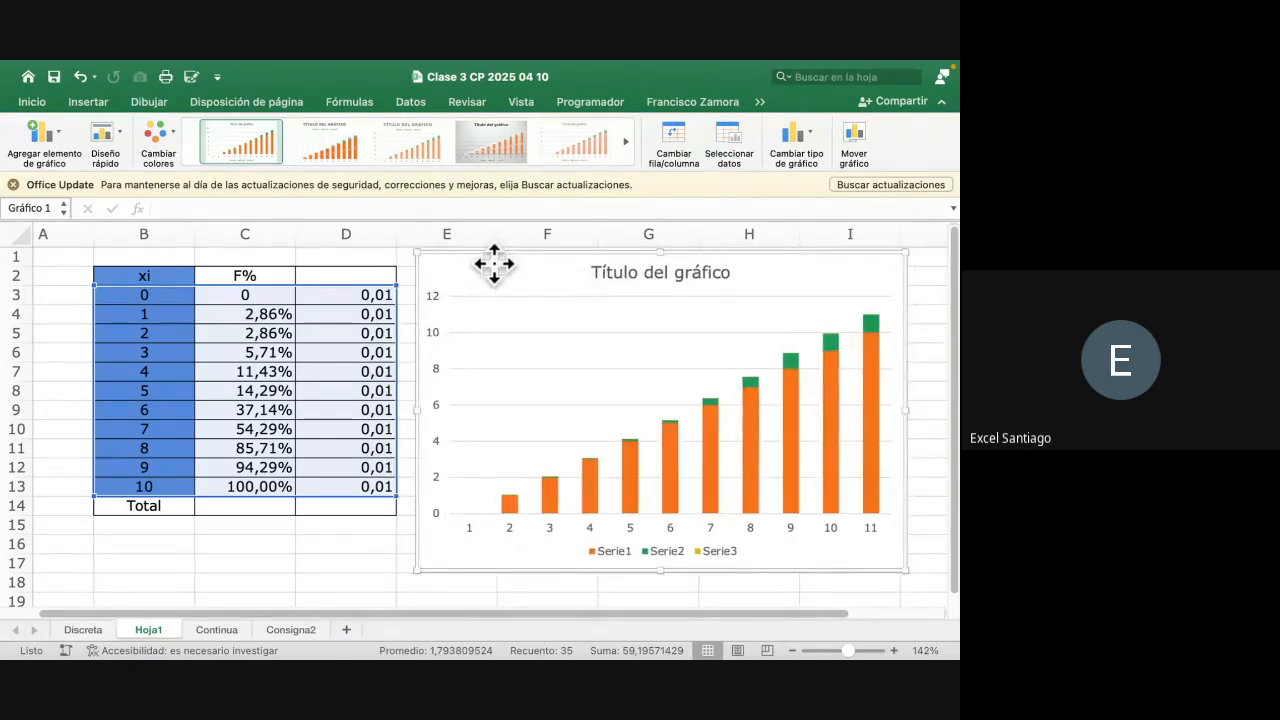
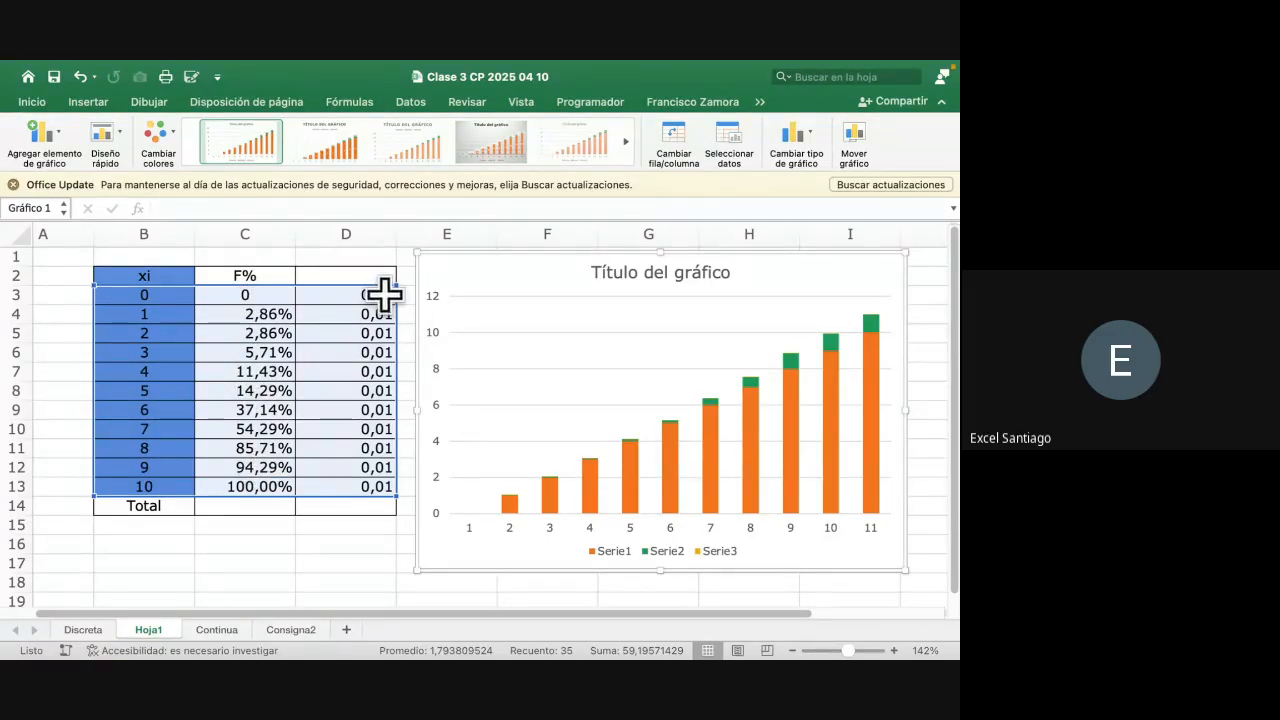
# Format the xi values in B3:B13 as Texto
pyautogui.scroll(4, 848, 370)
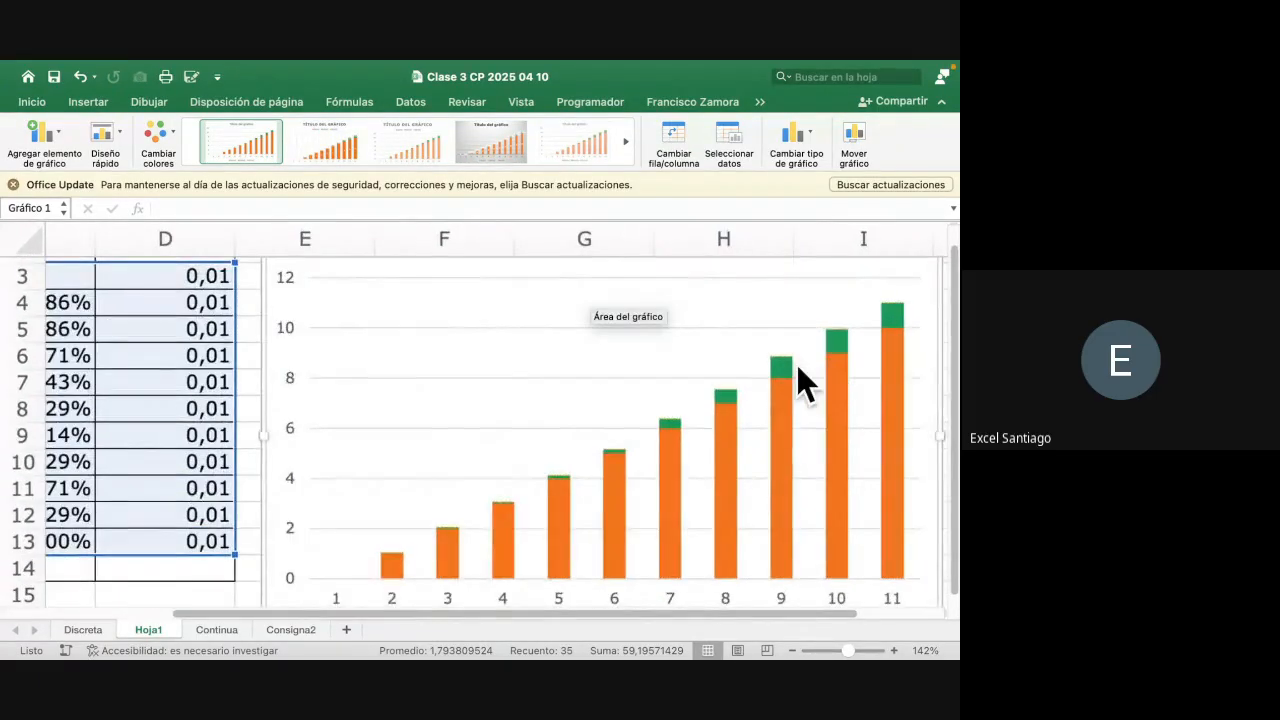
pyautogui.scroll(4, 798, 367)
pyautogui.scroll(-5, 722, 444)
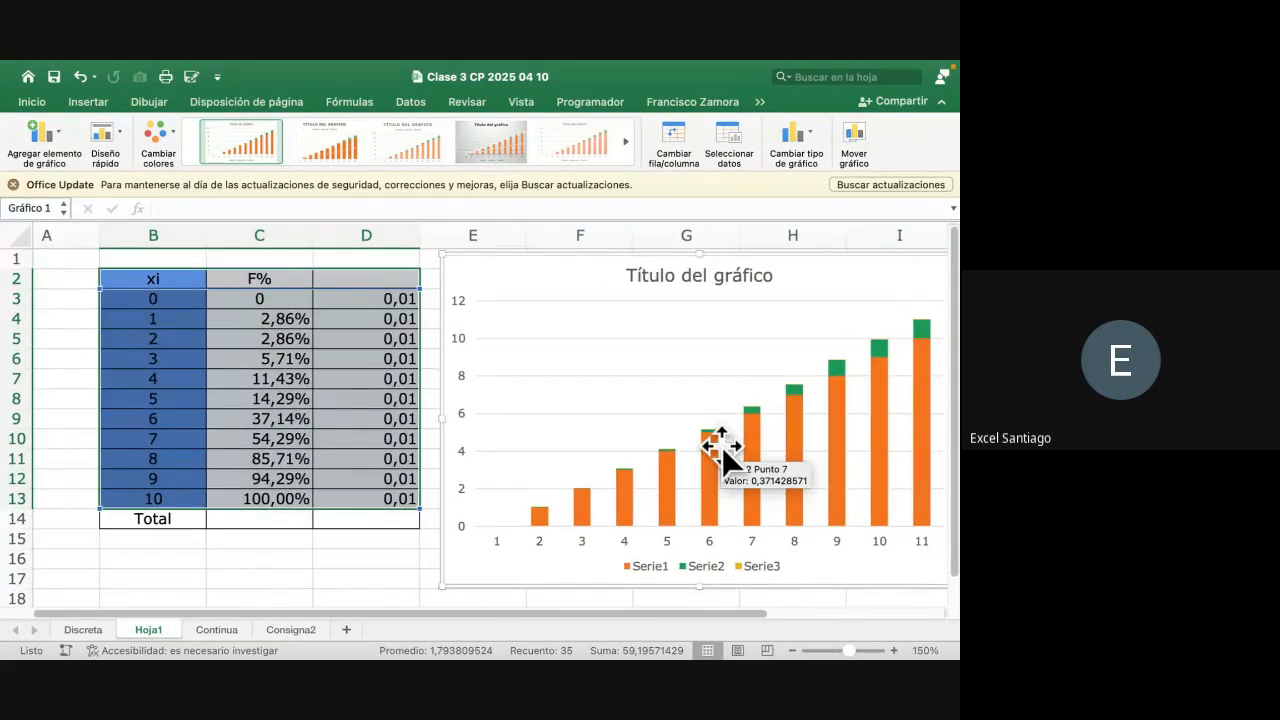
pyautogui.hscroll(3, 722, 446)
pyautogui.hscroll(-1, 366, 443)
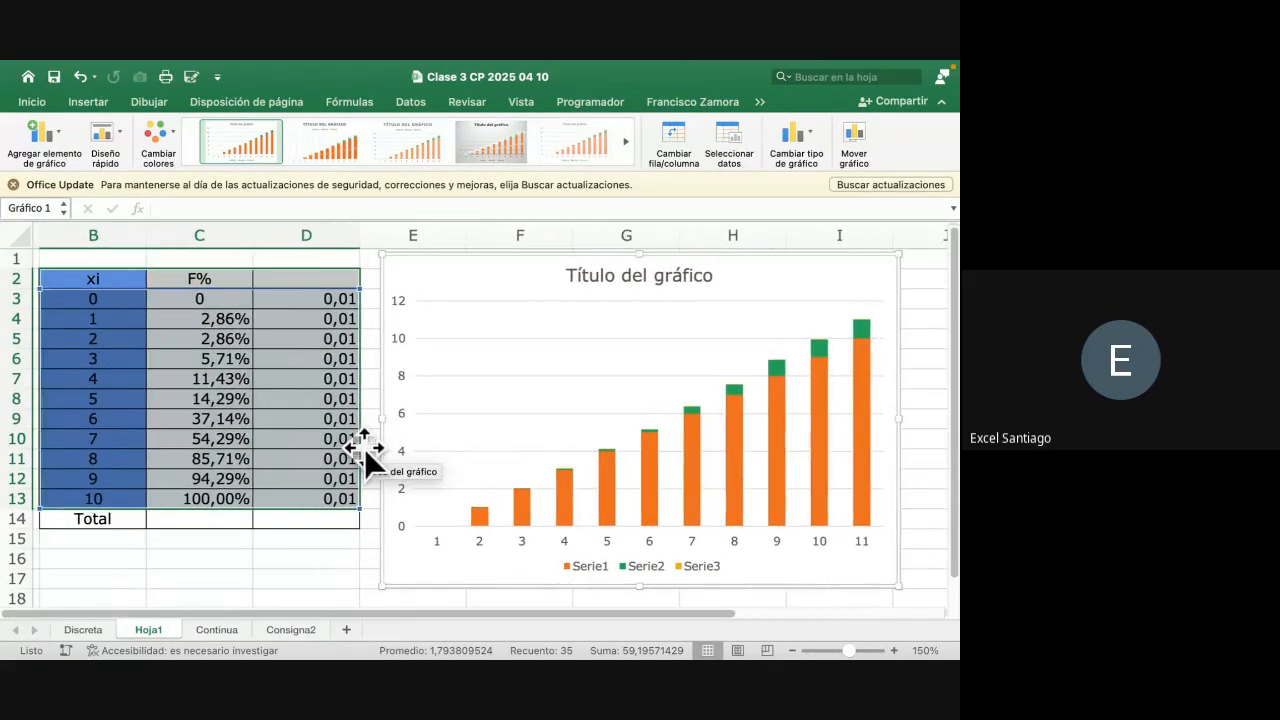
pyautogui.moveTo(112, 306); pyautogui.dragTo(114, 491)
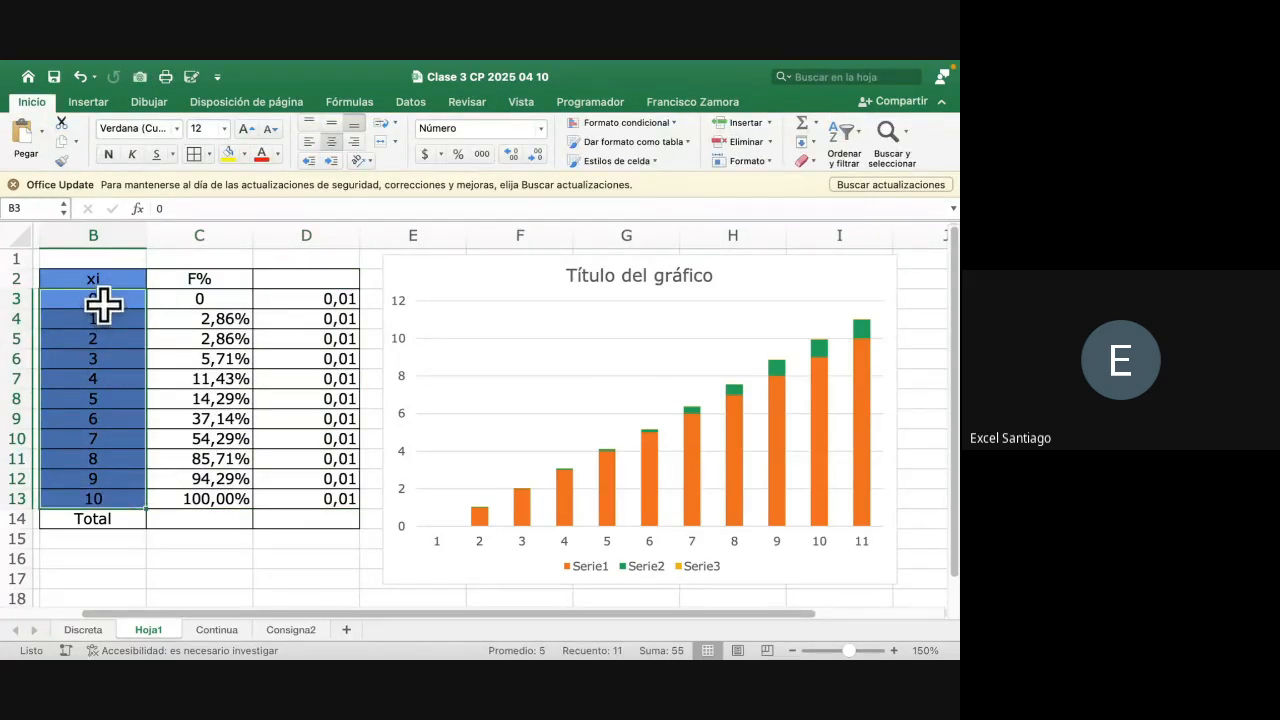
pyautogui.rightClick(116, 296)
pyautogui.click(227, 440)
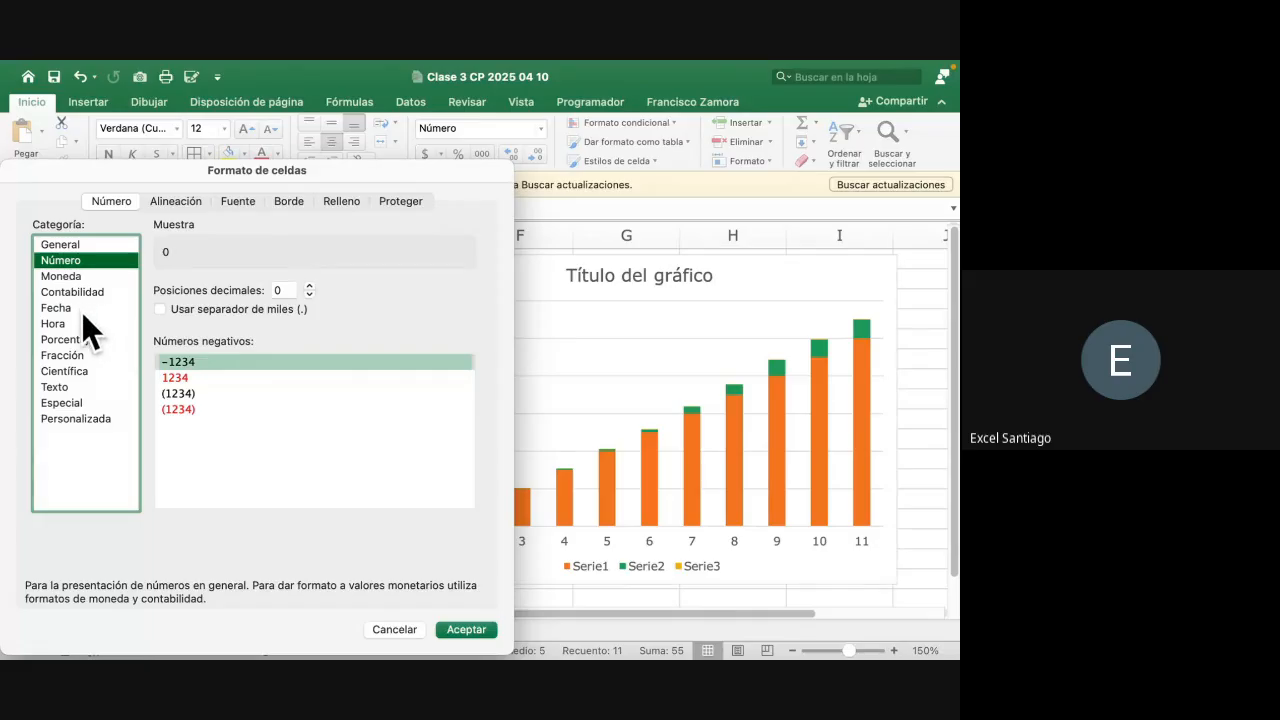
pyautogui.click(75, 385)
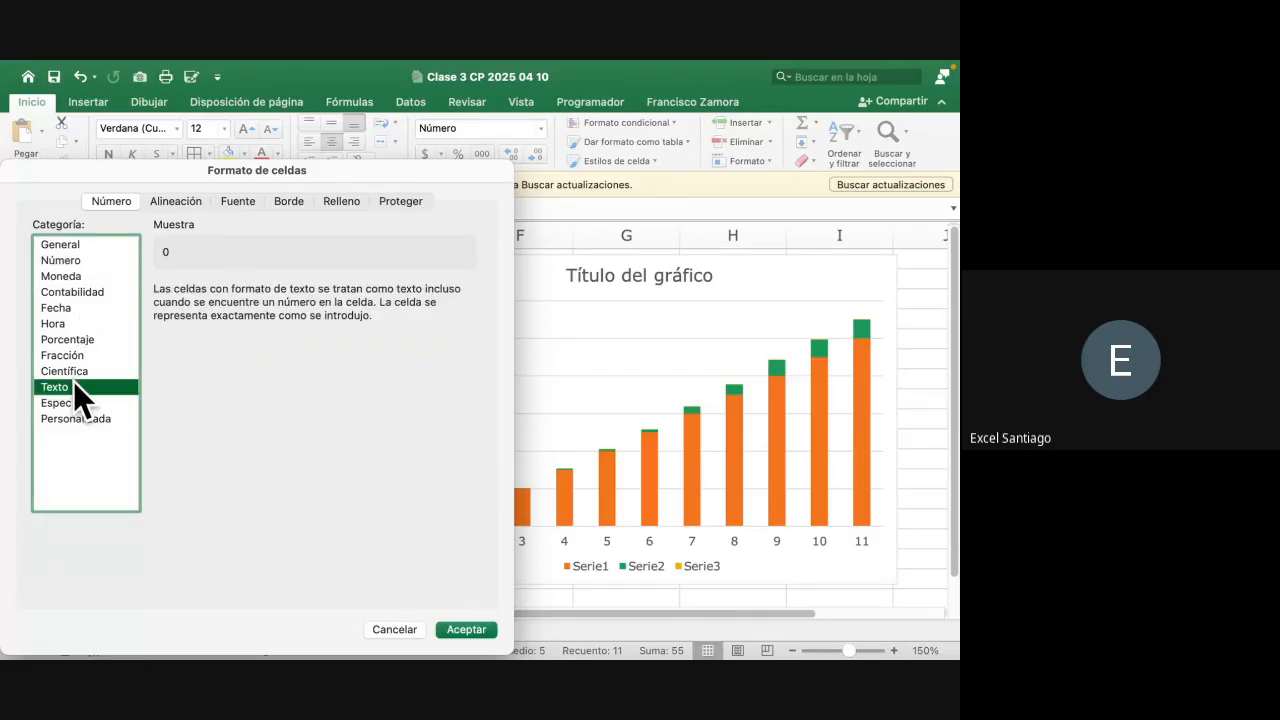
pyautogui.click(478, 630)
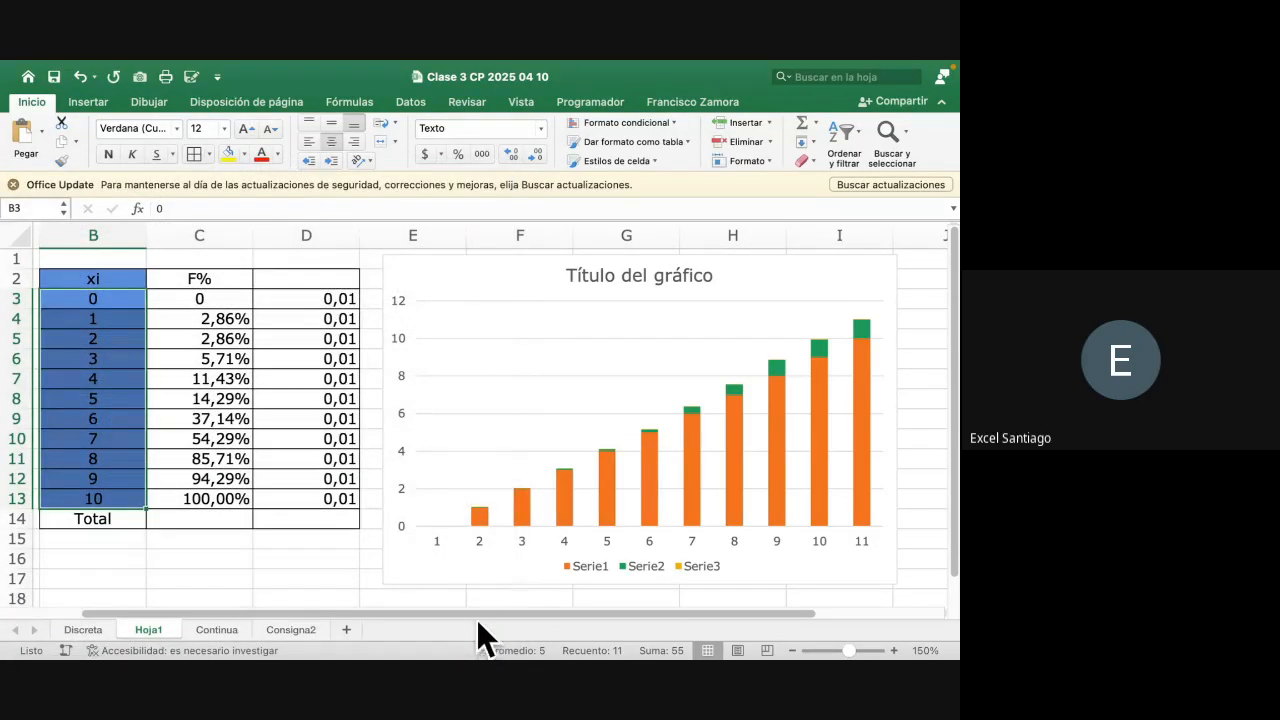
# Delete the stacked column chart based on the numeric xi values
pyautogui.click(271, 443)
pyautogui.click(429, 274)
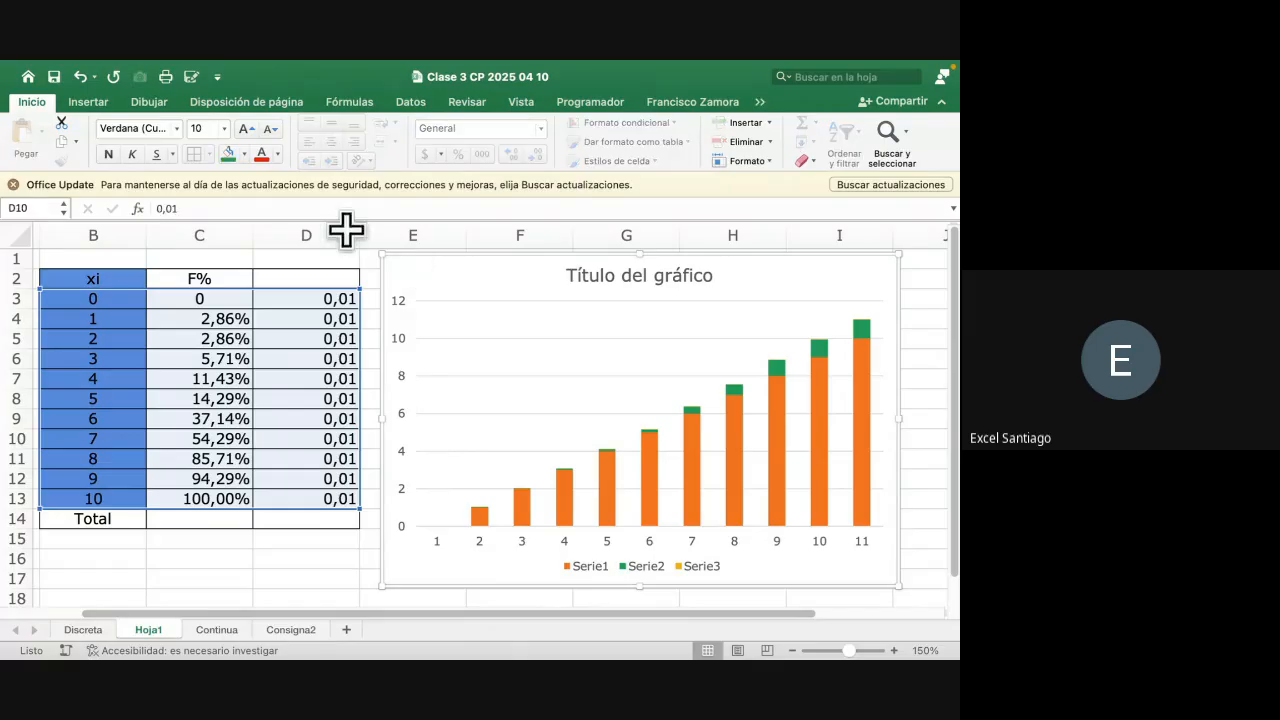
pyautogui.press('Delete')
# Insert a 2D stacked column chart from B3:D13 and place it beside the table
pyautogui.moveTo(109, 297); pyautogui.dragTo(303, 507)
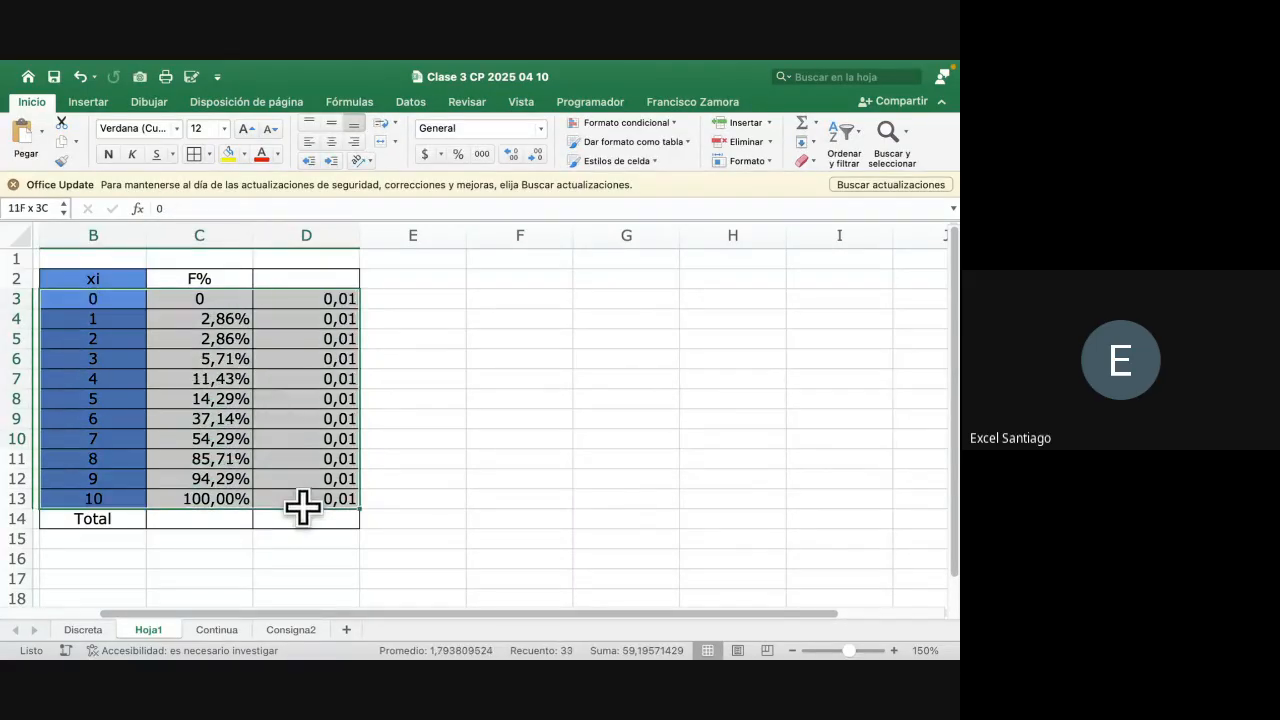
pyautogui.click(87, 101)
pyautogui.click(256, 134)
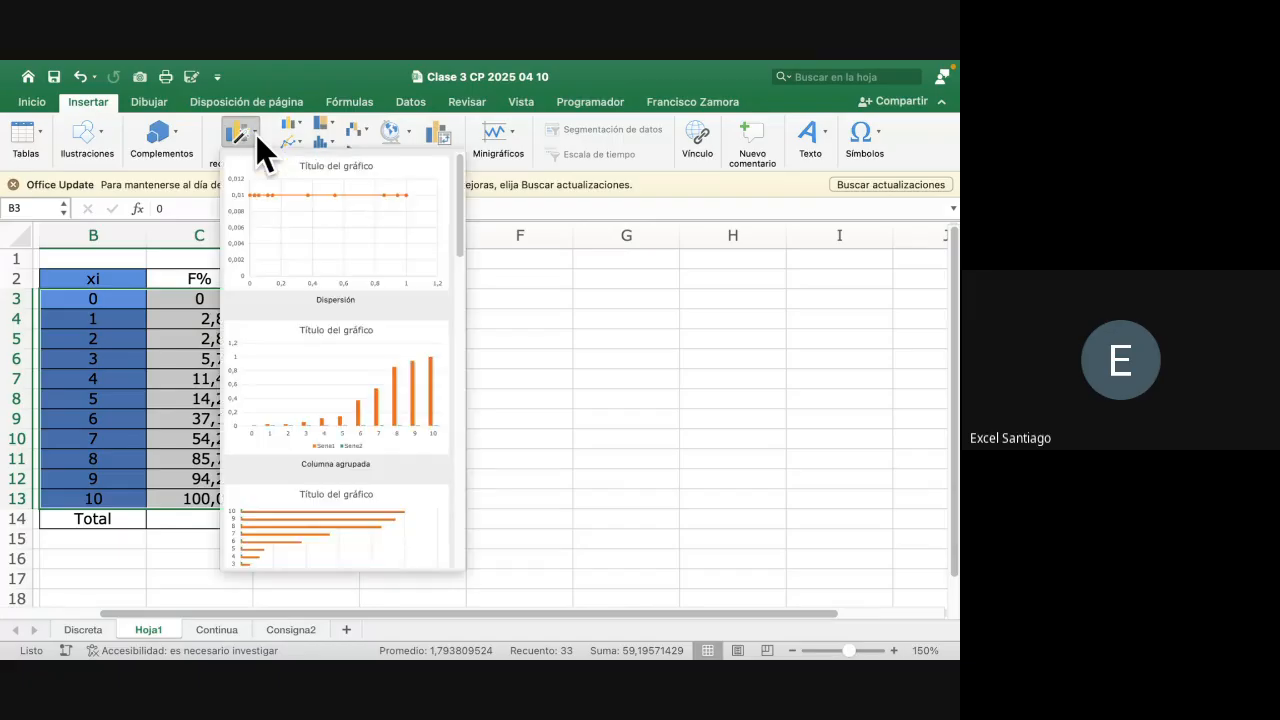
pyautogui.click(281, 125)
pyautogui.click(292, 127)
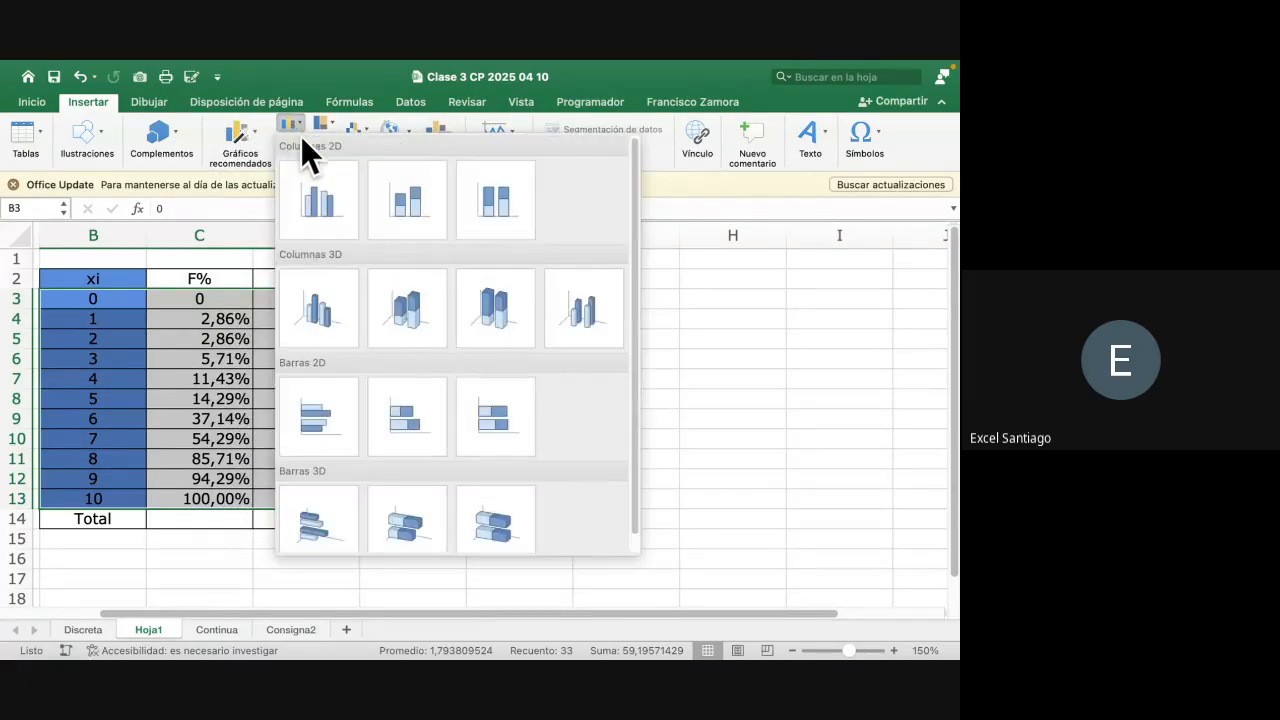
pyautogui.click(397, 185)
pyautogui.moveTo(502, 310); pyautogui.dragTo(727, 306)
# Re-enter the xi values in B3 and B4 so they are stored as text, and view the error-check options for B4
pyautogui.click(121, 300)
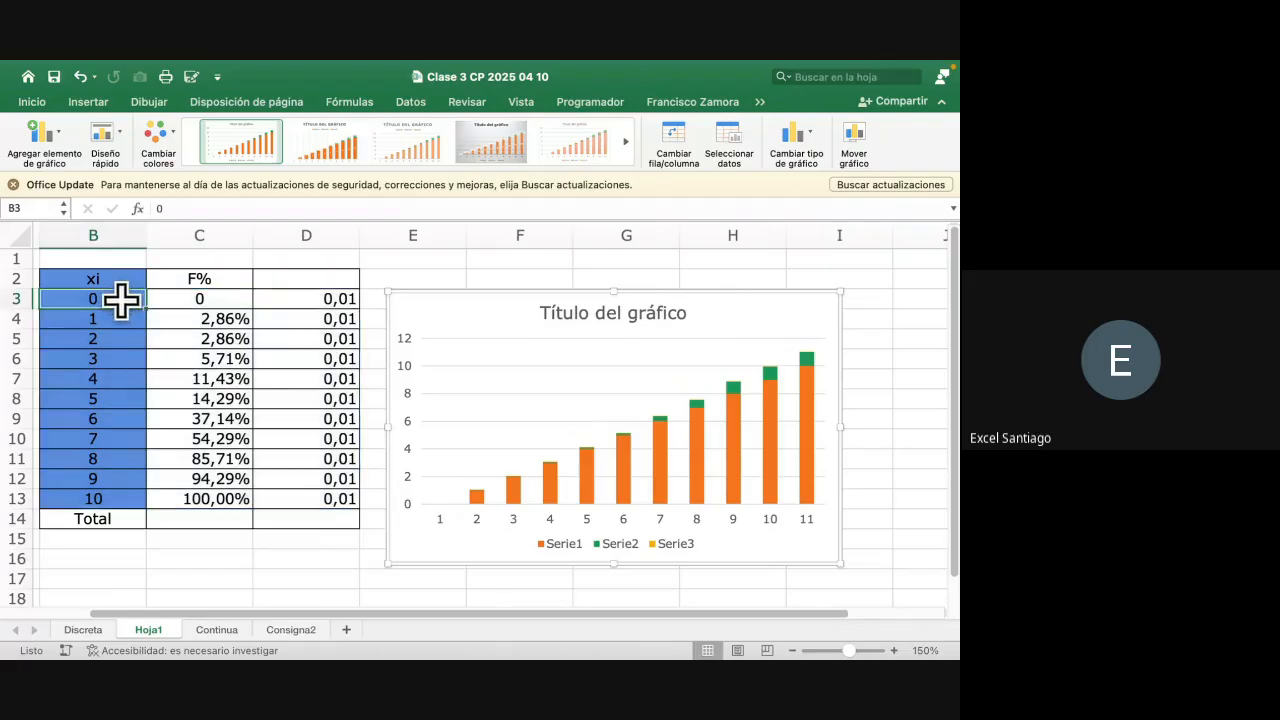
pyautogui.doubleClick(78, 298)
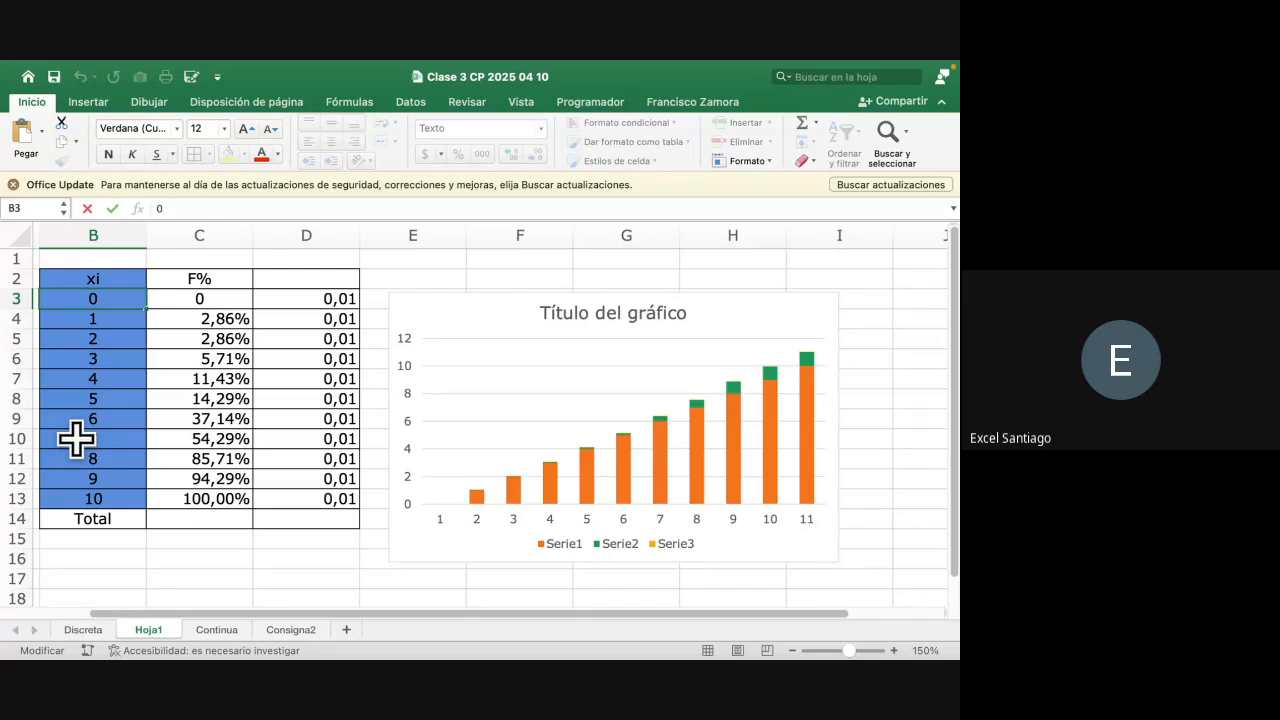
pyautogui.press('Return')
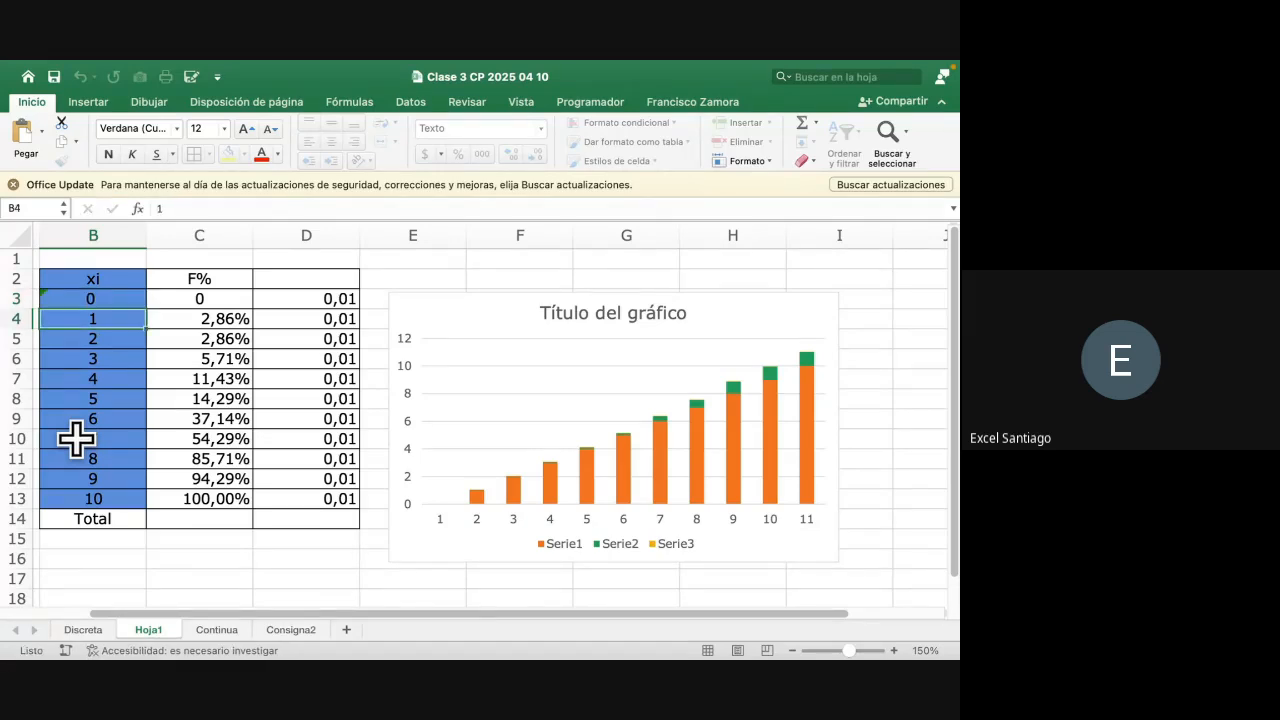
pyautogui.click(114, 284)
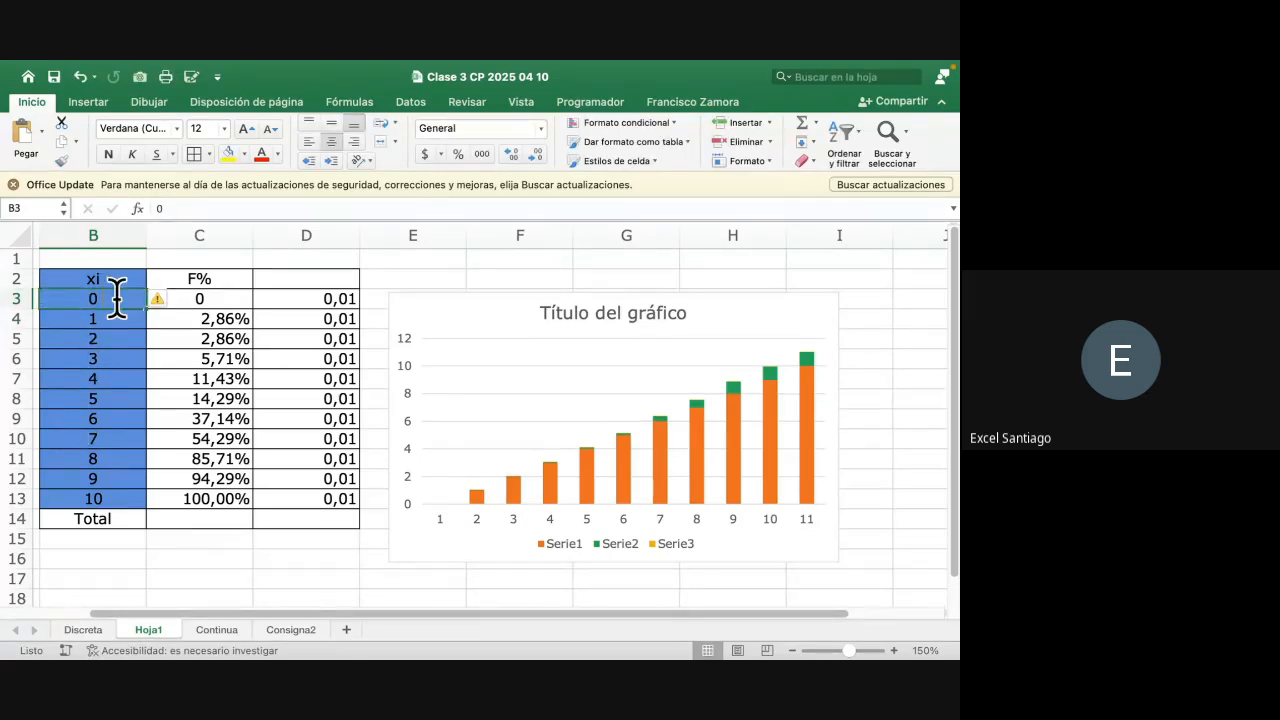
pyautogui.click(137, 319)
pyautogui.doubleClick(137, 319)
pyautogui.press('Return')
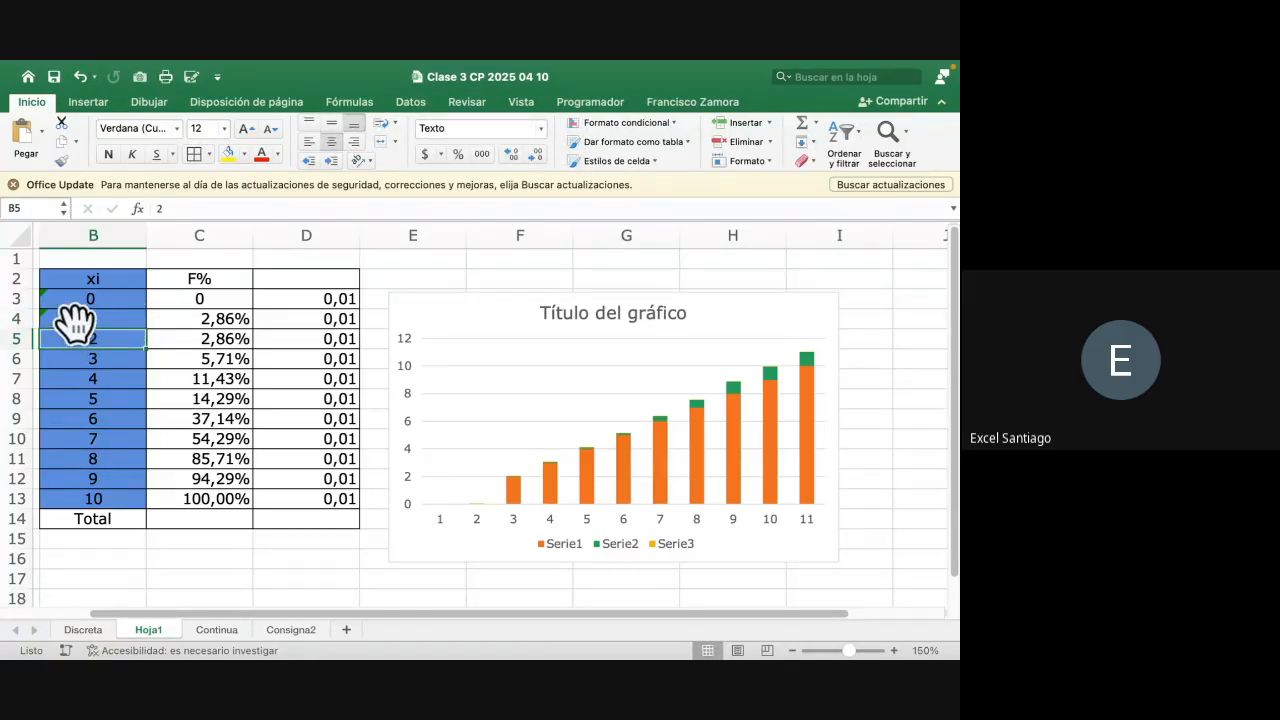
pyautogui.click(60, 318)
pyautogui.click(160, 316)
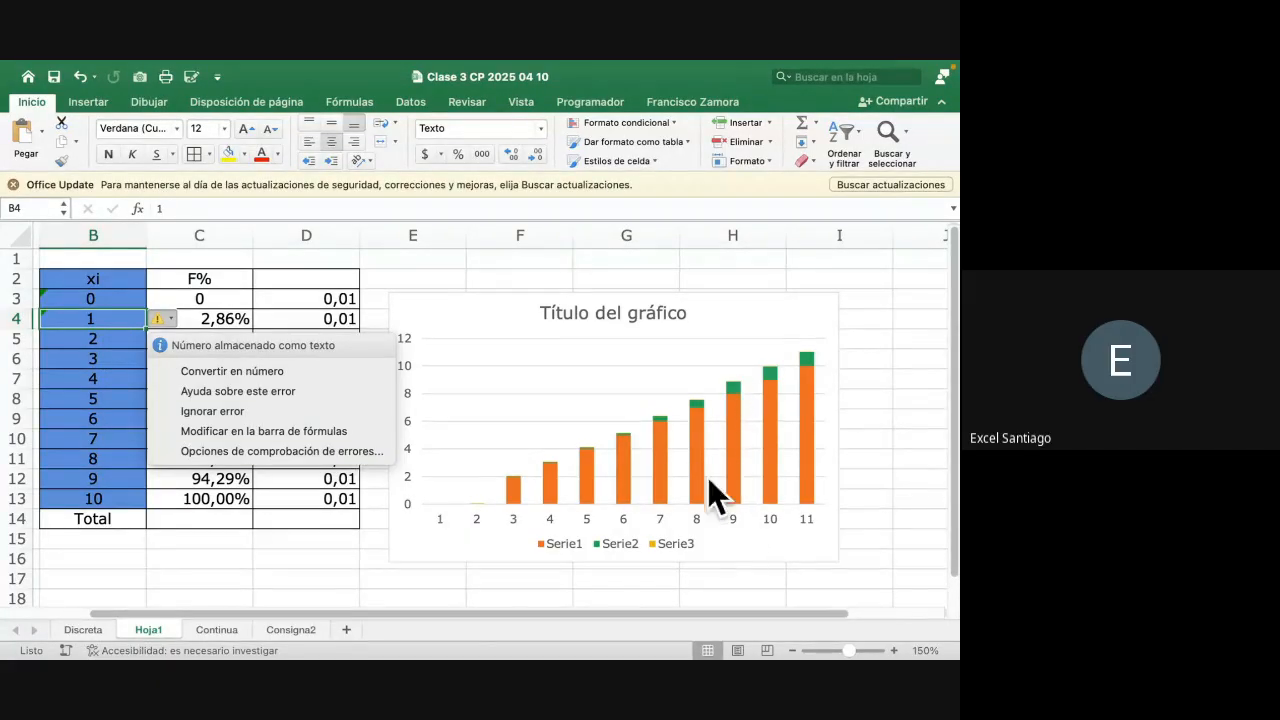
# Re-enter the remaining xi values, 2 to 10, in B5:B13 so each is stored as text
pyautogui.click(133, 338)
pyautogui.click(120, 340)
pyautogui.doubleClick(120, 341)
pyautogui.doubleClick(122, 360)
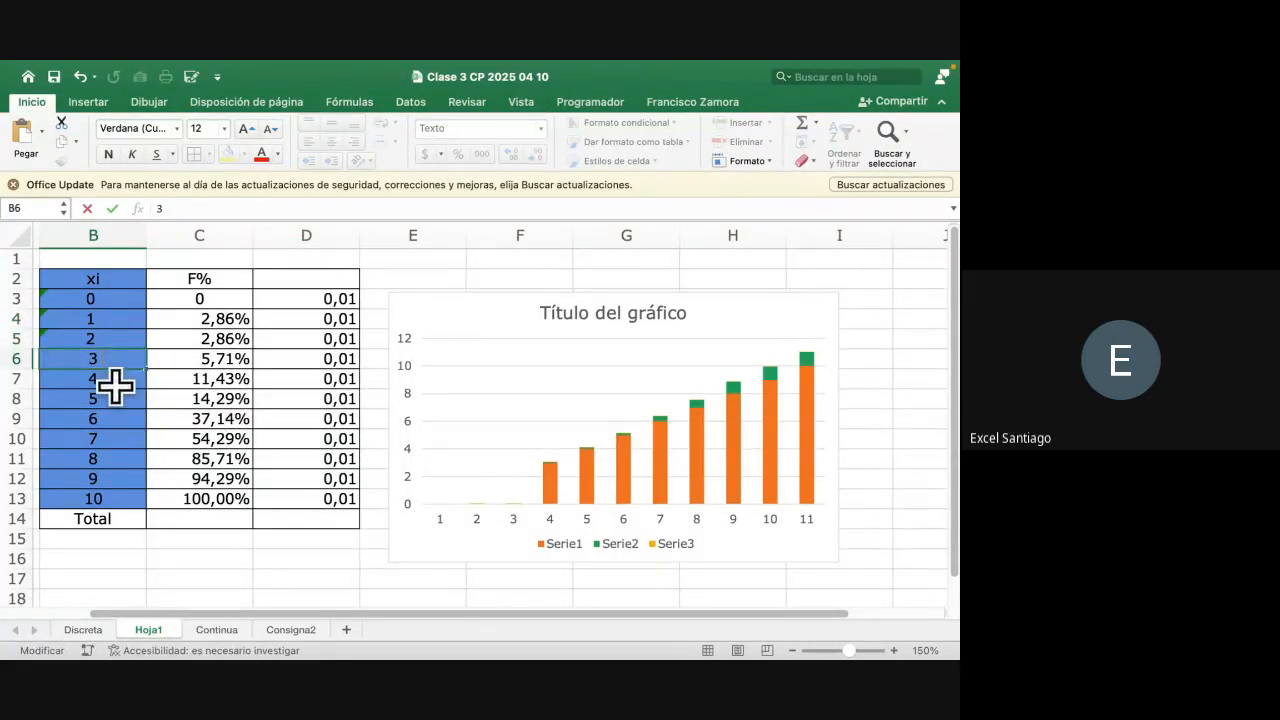
pyautogui.click(115, 384)
pyautogui.doubleClick(115, 388)
pyautogui.doubleClick(113, 398)
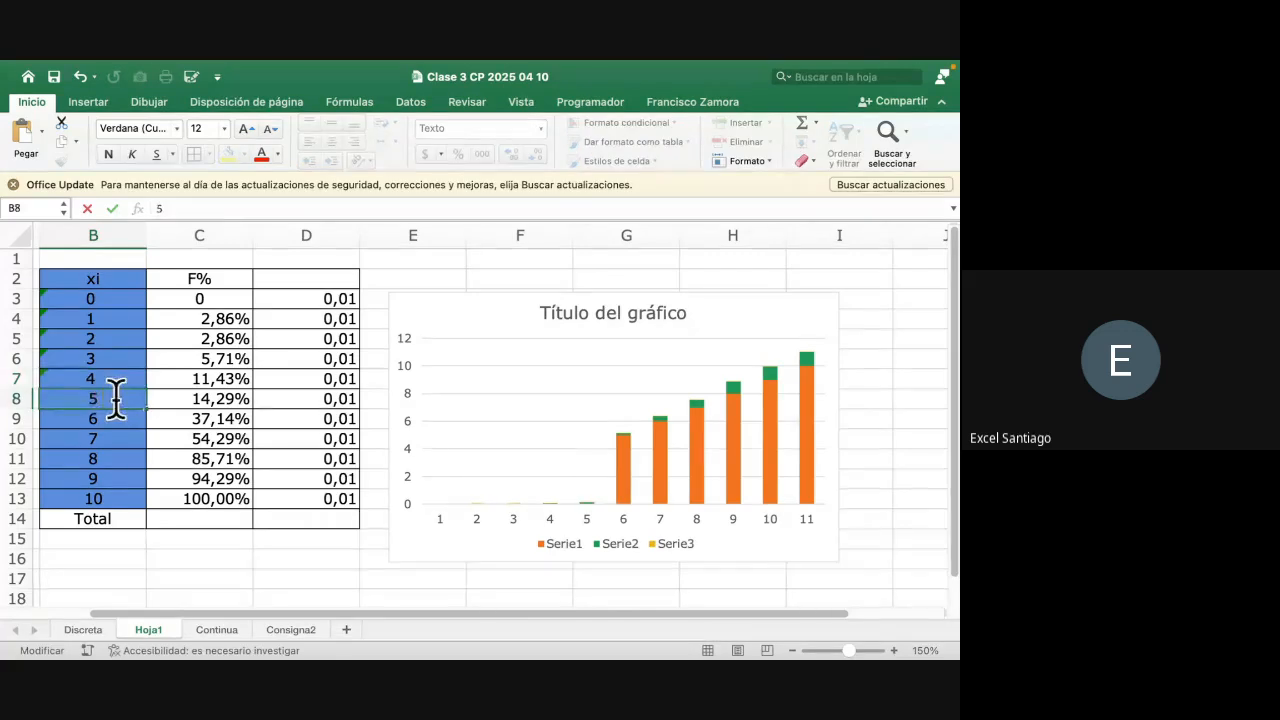
pyautogui.doubleClick(115, 424)
pyautogui.doubleClick(113, 438)
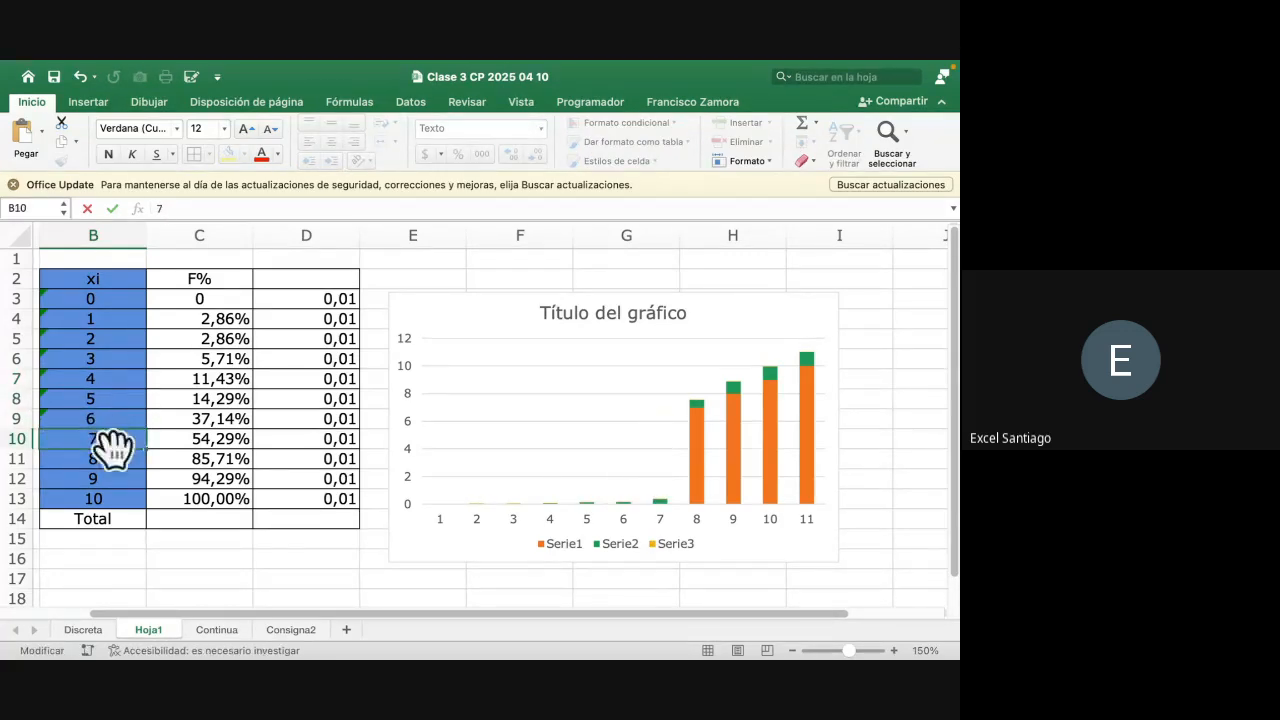
pyautogui.doubleClick(114, 458)
pyautogui.doubleClick(117, 481)
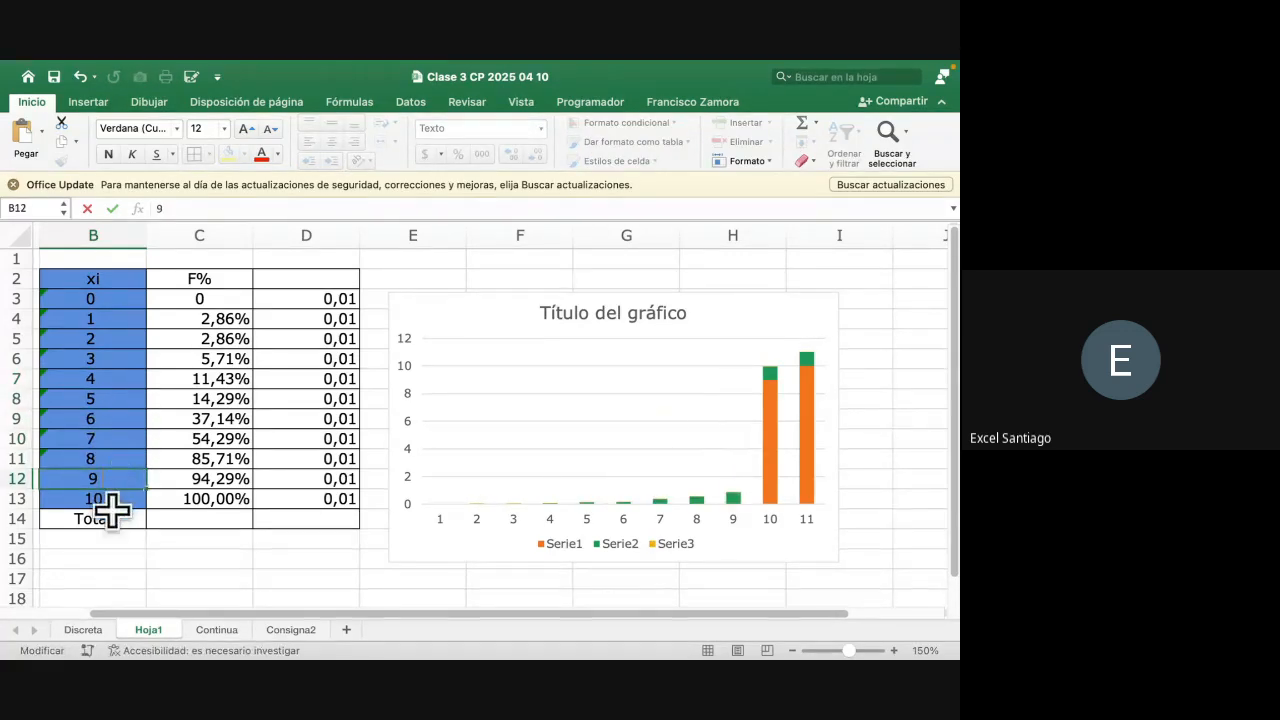
pyautogui.doubleClick(115, 500)
pyautogui.press('Return')
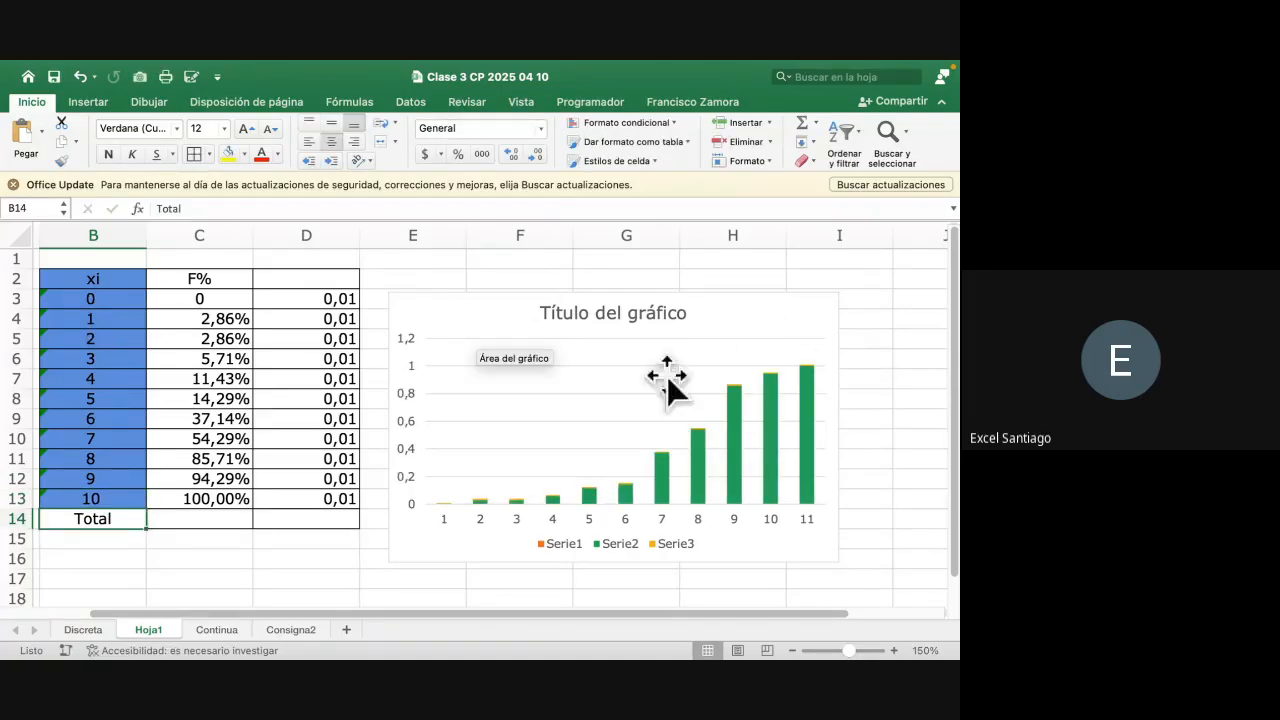
# Delete the chart that still plots the xi column as a series
pyautogui.moveTo(106, 295); pyautogui.dragTo(105, 490)
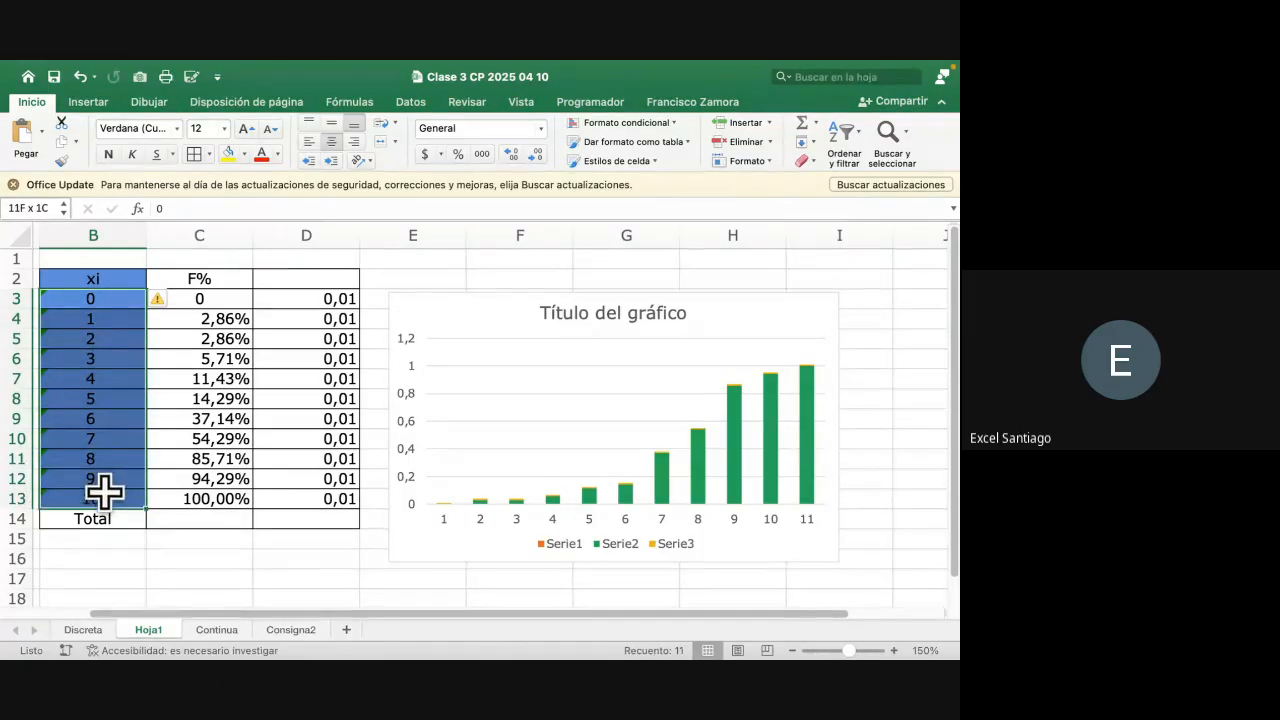
pyautogui.click(736, 328)
pyautogui.press('Delete')
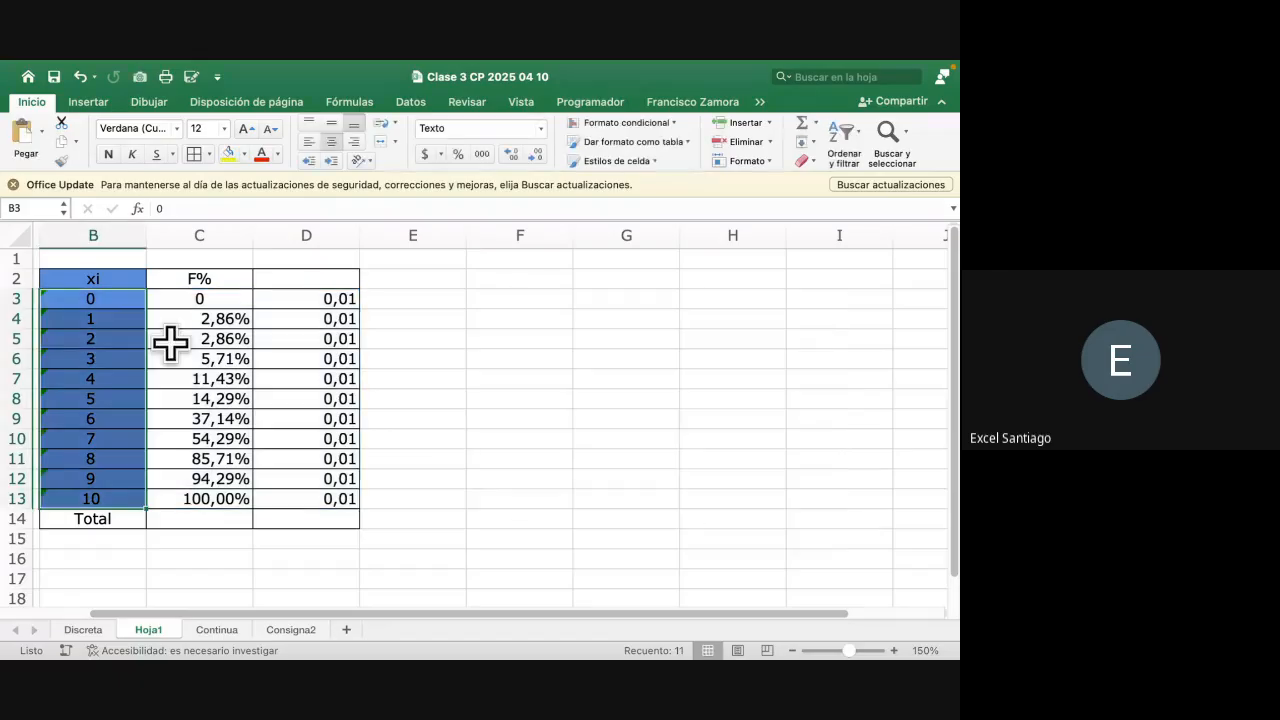
# Insert a new 2D stacked column chart from B3:D13 and move it clear of the table
pyautogui.moveTo(106, 294); pyautogui.dragTo(309, 494)
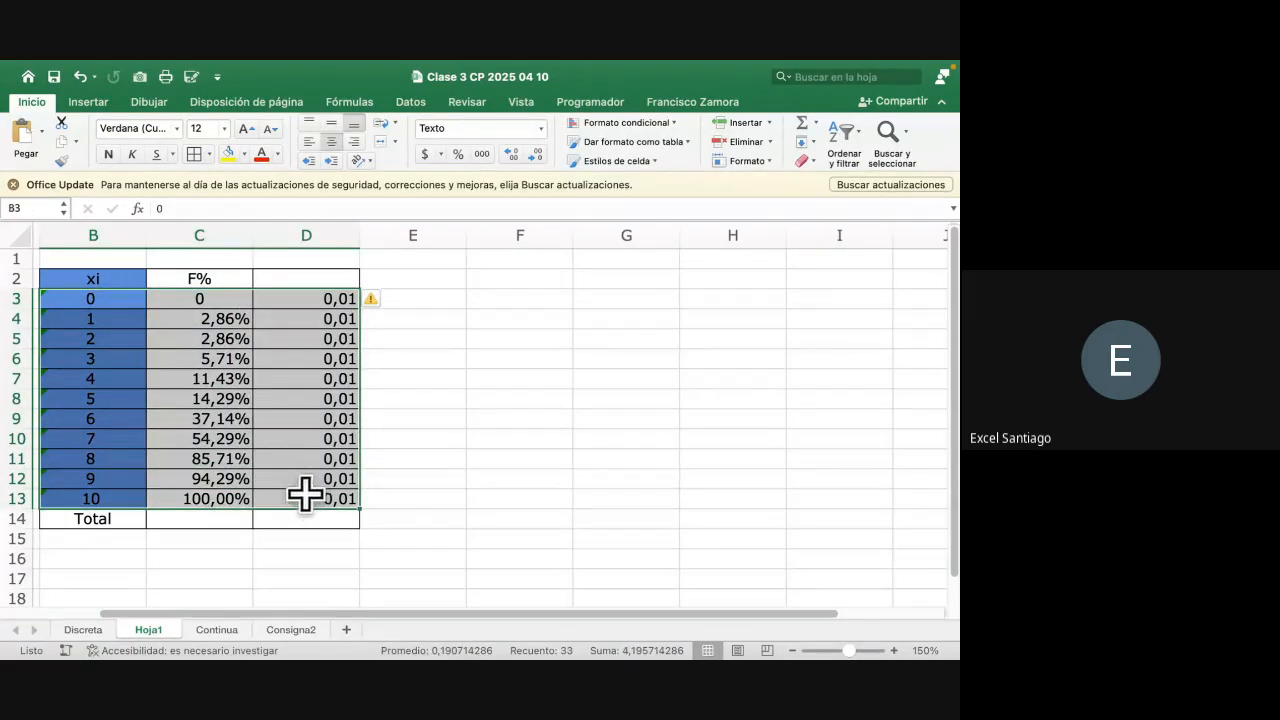
pyautogui.click(84, 102)
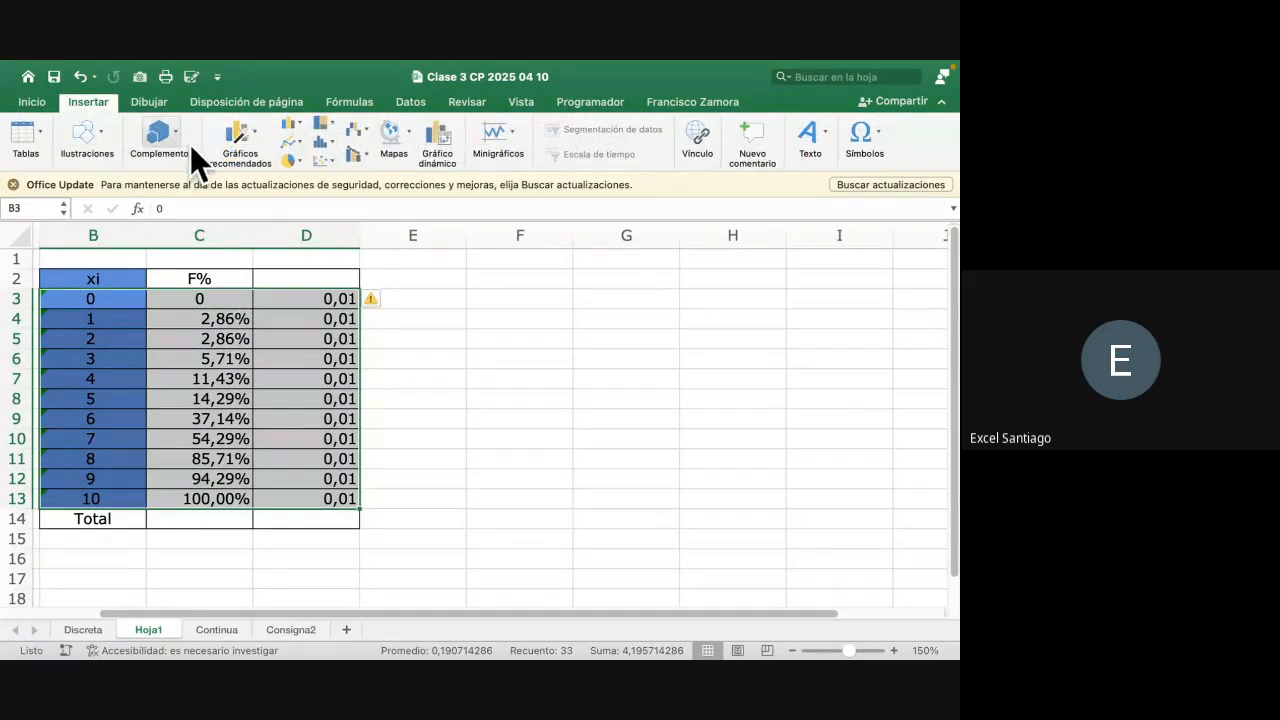
pyautogui.click(246, 131)
pyautogui.click(285, 119)
pyautogui.click(285, 119)
pyautogui.click(293, 135)
pyautogui.click(285, 123)
pyautogui.click(398, 193)
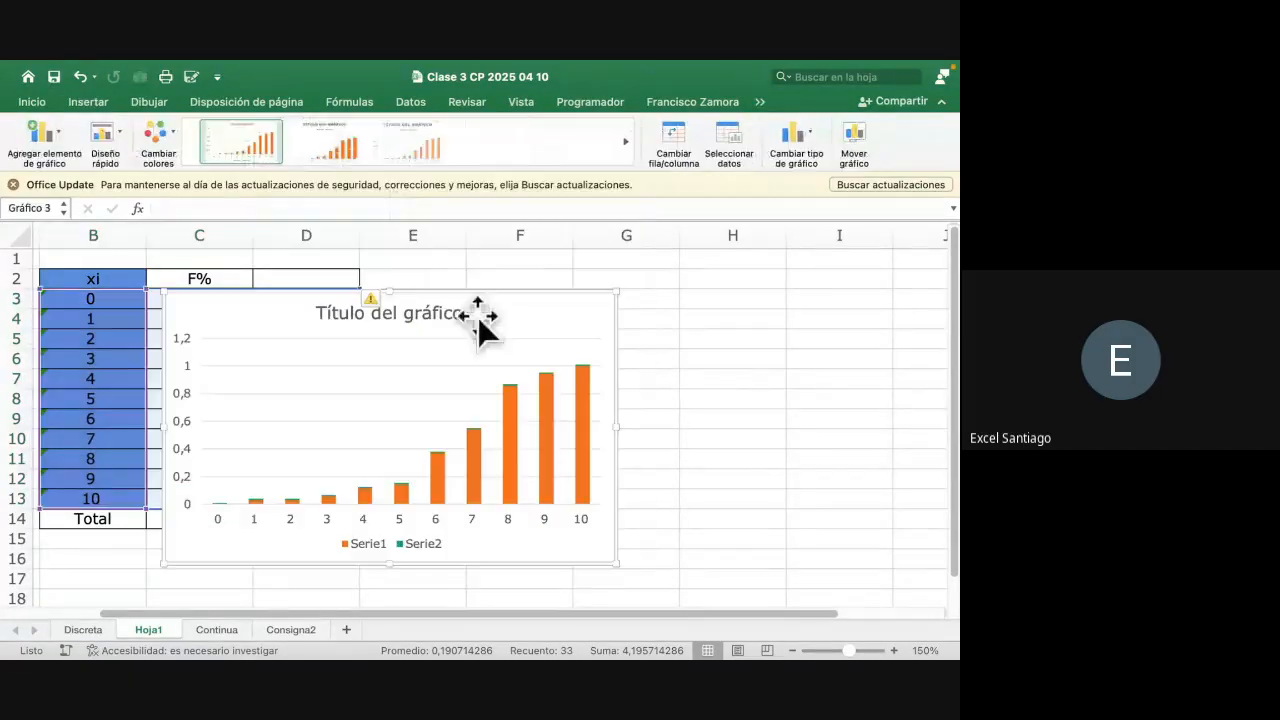
pyautogui.moveTo(594, 310); pyautogui.dragTo(847, 287)
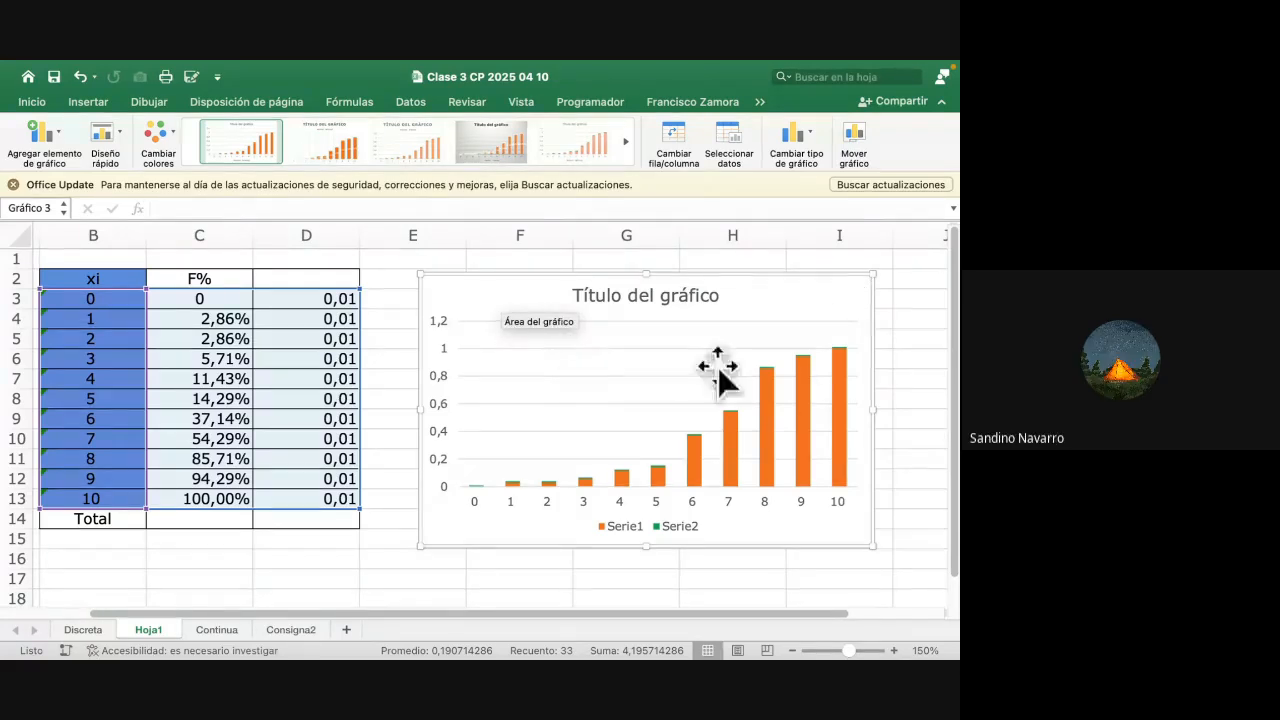
# Open the Discreta sheet to compare with its existing table and chart
pyautogui.click(75, 624)
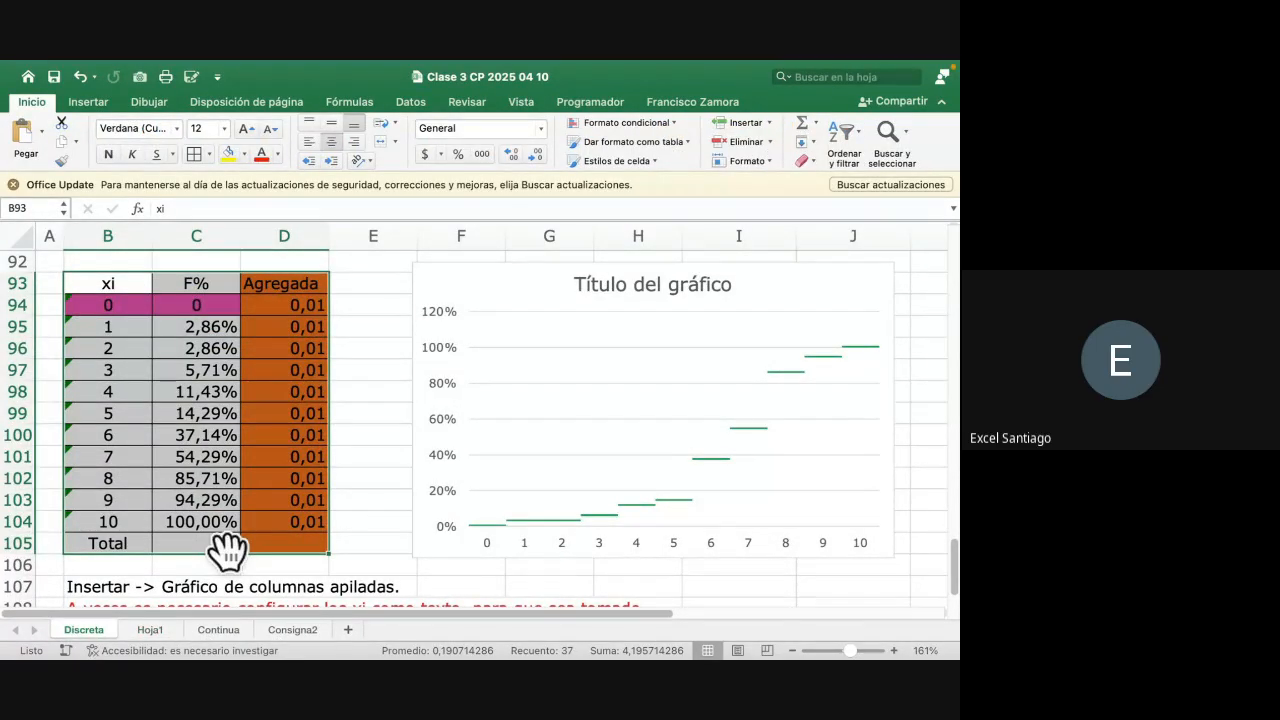
# Add a new blank sheet after the Continua sheet and return to Continua with the accessibility pane closed
pyautogui.click(217, 630)
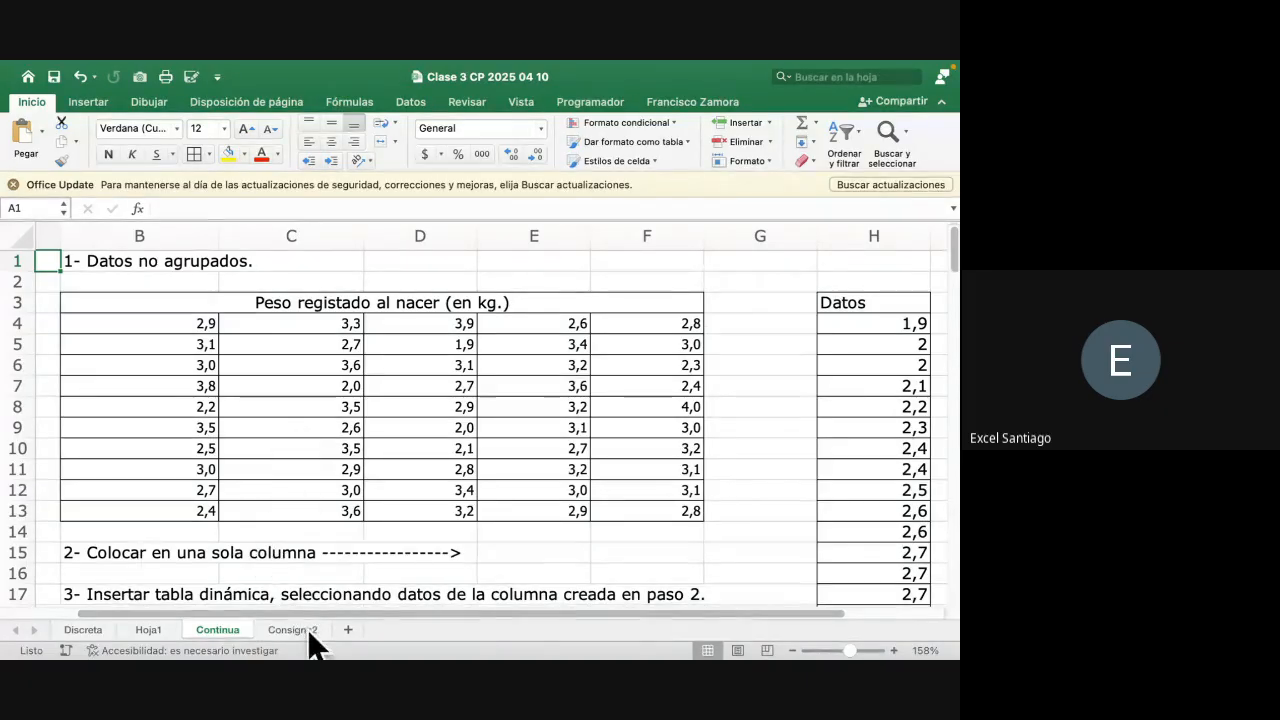
pyautogui.click(345, 630)
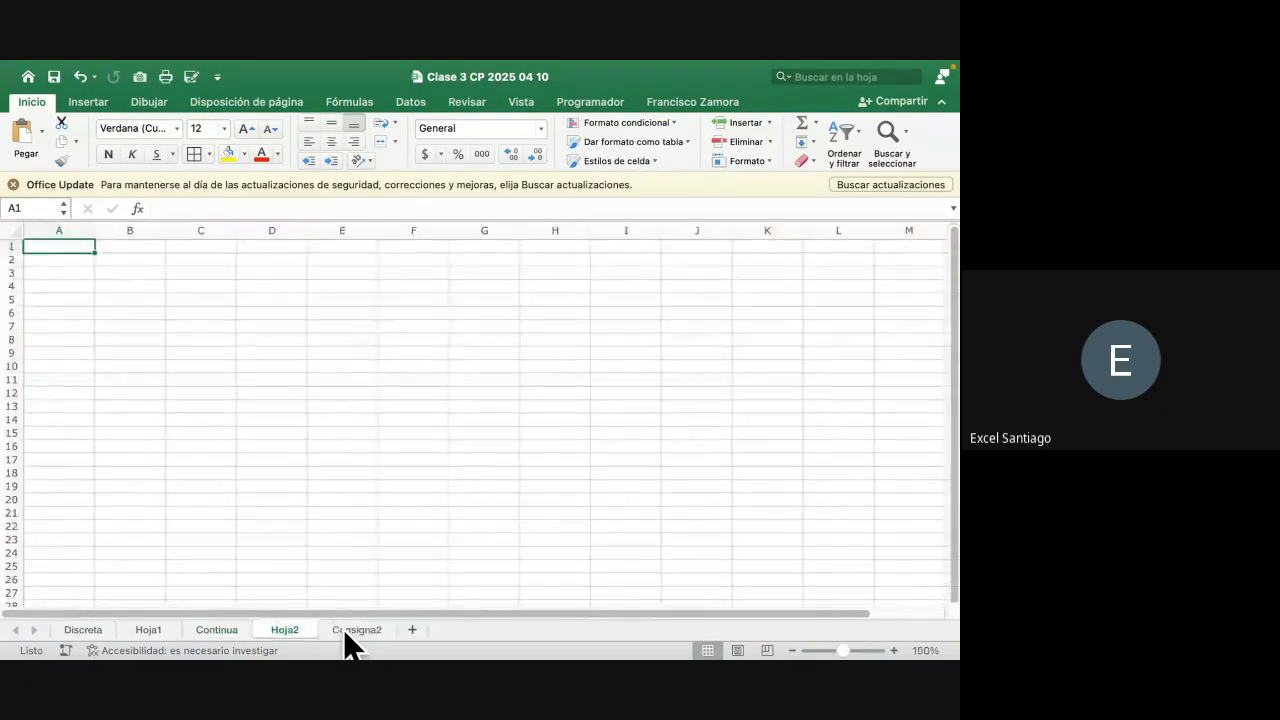
pyautogui.click(229, 650)
pyautogui.click(217, 630)
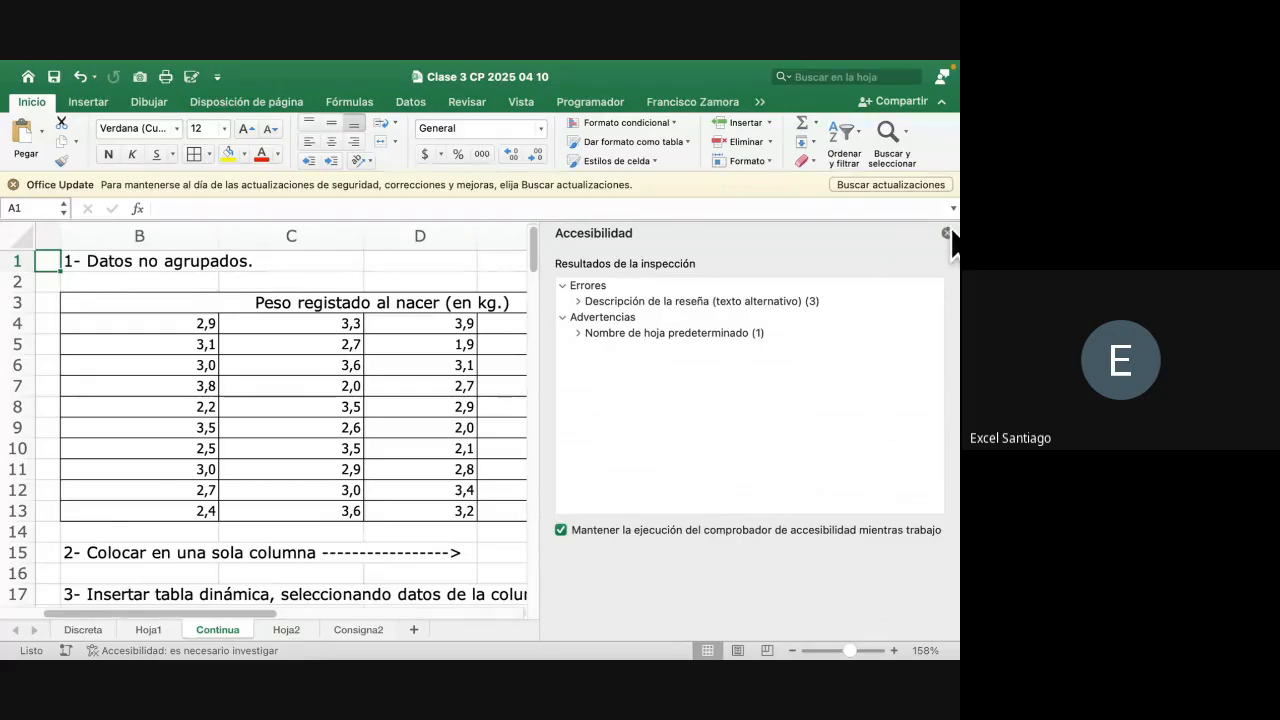
pyautogui.click(947, 234)
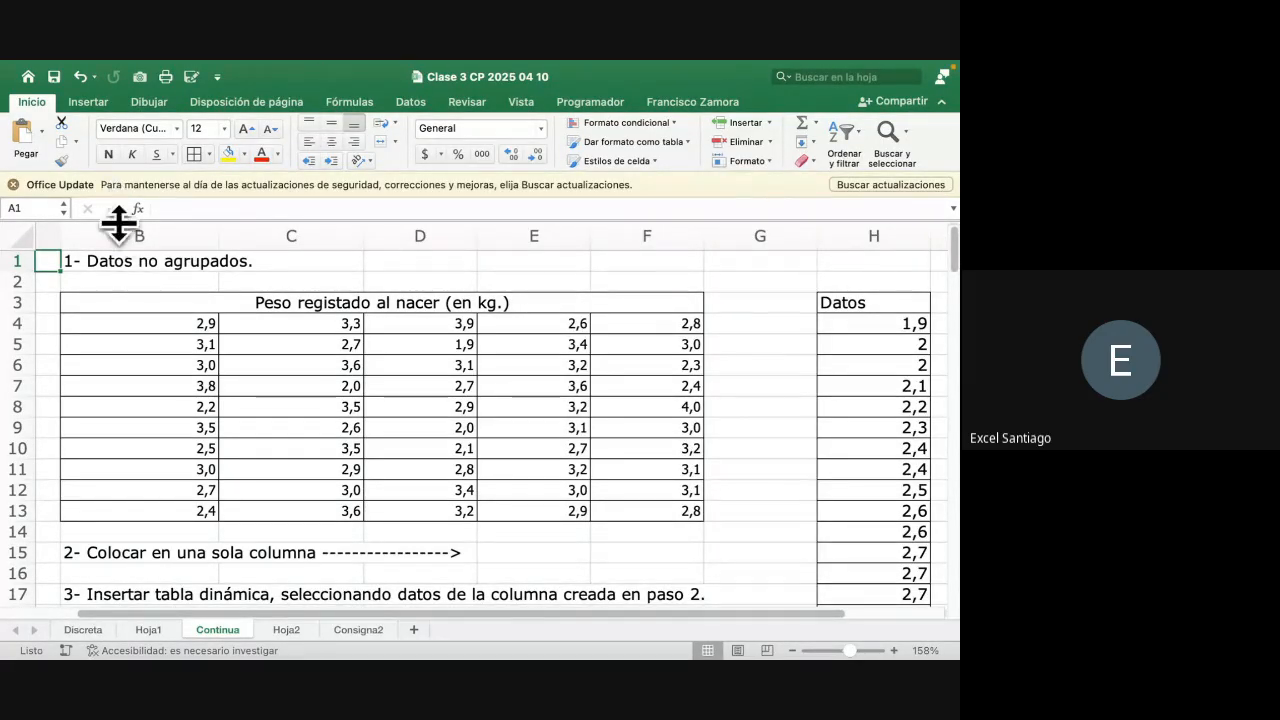
# Examine the ungrouped birth-weight table in B3:F13 and the single-column Datos list in column H
pyautogui.moveTo(168, 317); pyautogui.dragTo(630, 511)
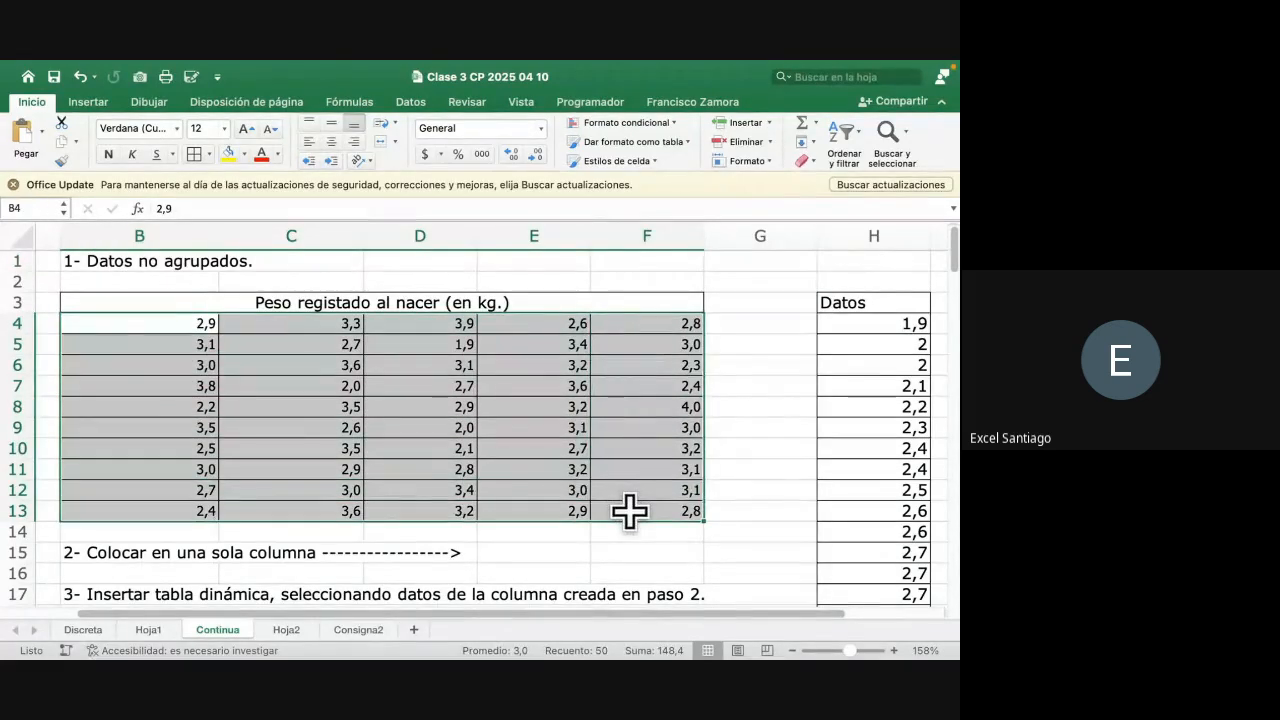
pyautogui.moveTo(214, 300); pyautogui.dragTo(245, 511)
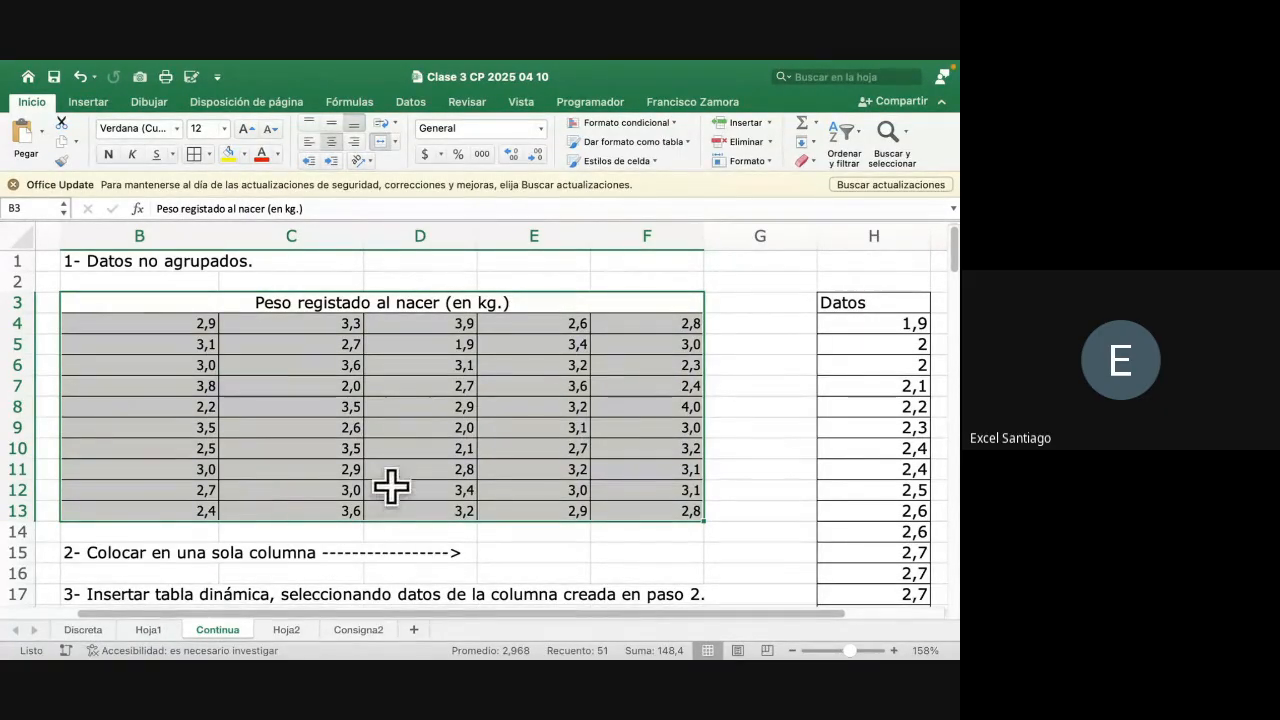
pyautogui.hscroll(6, 400, 385)
pyautogui.scroll(-1, 400, 385)
pyautogui.moveTo(580, 280); pyautogui.dragTo(597, 575)
pyautogui.scroll(15, 583, 543)
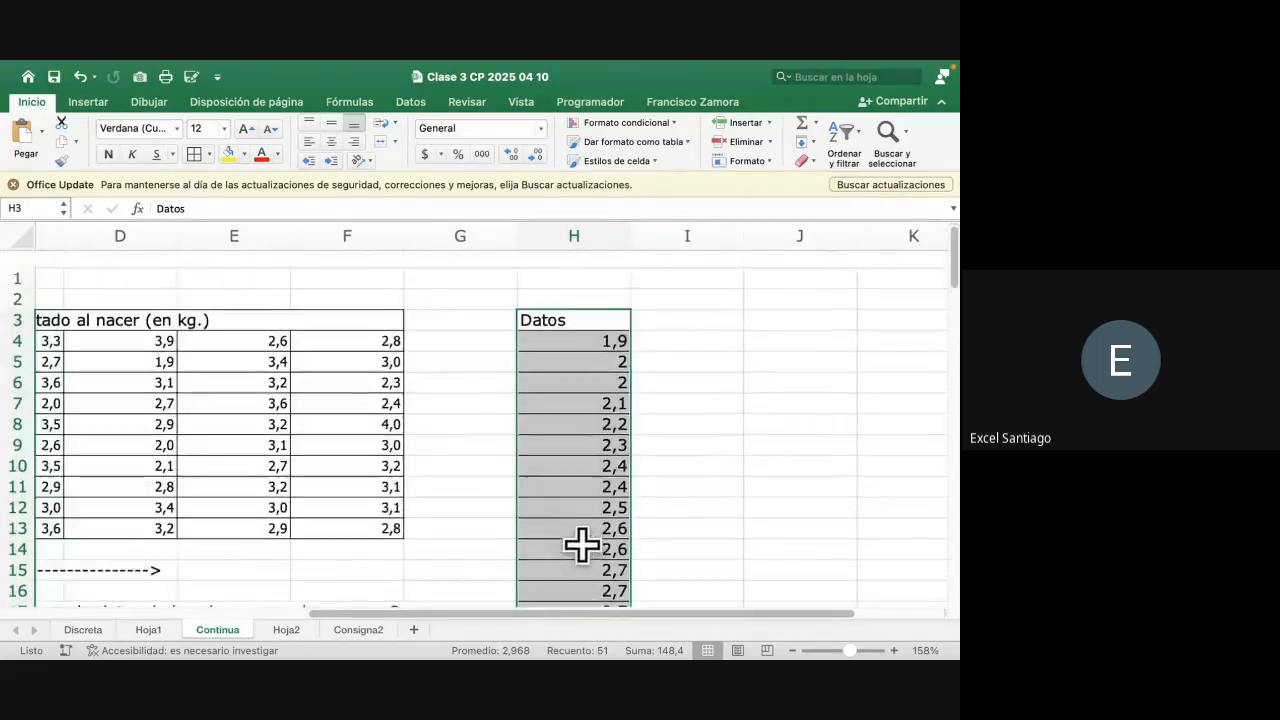
pyautogui.hscroll(-5, 384, 464)
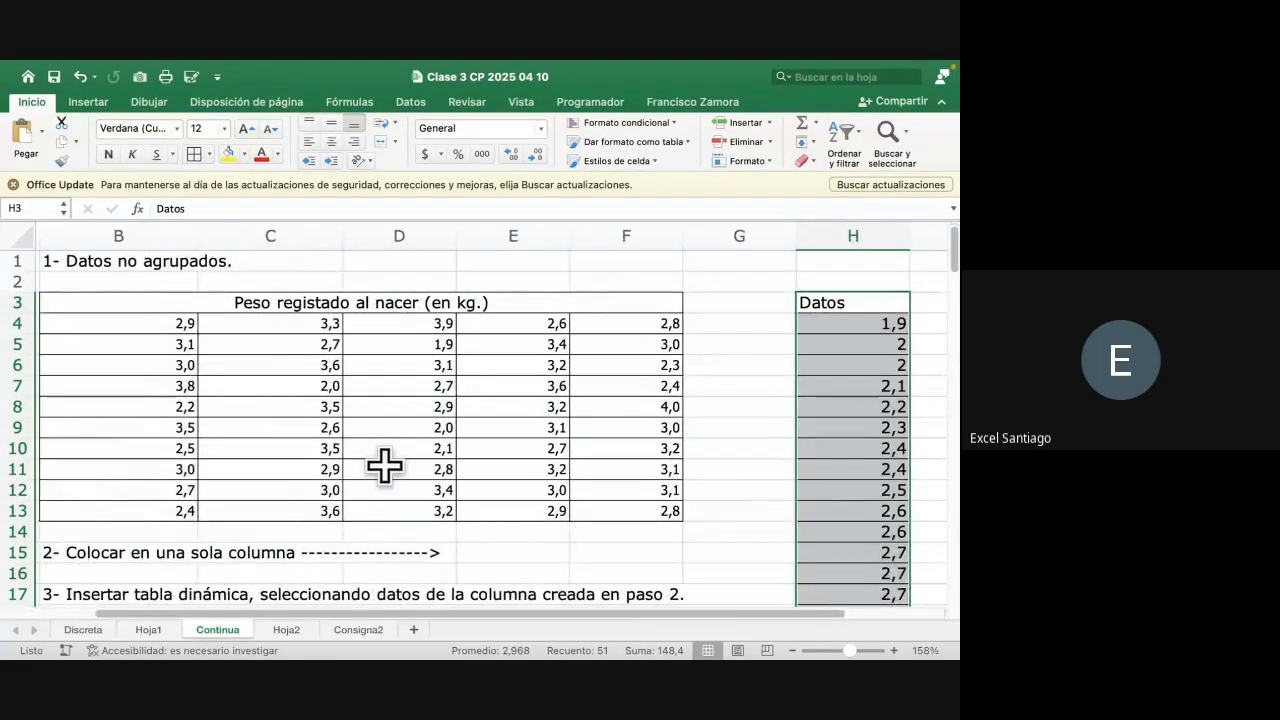
# Read the instructions for placing the data in one column and inserting a pivot table, checking them against the Datos column
pyautogui.click(116, 264)
pyautogui.scroll(-3, 163, 490)
pyautogui.click(163, 443)
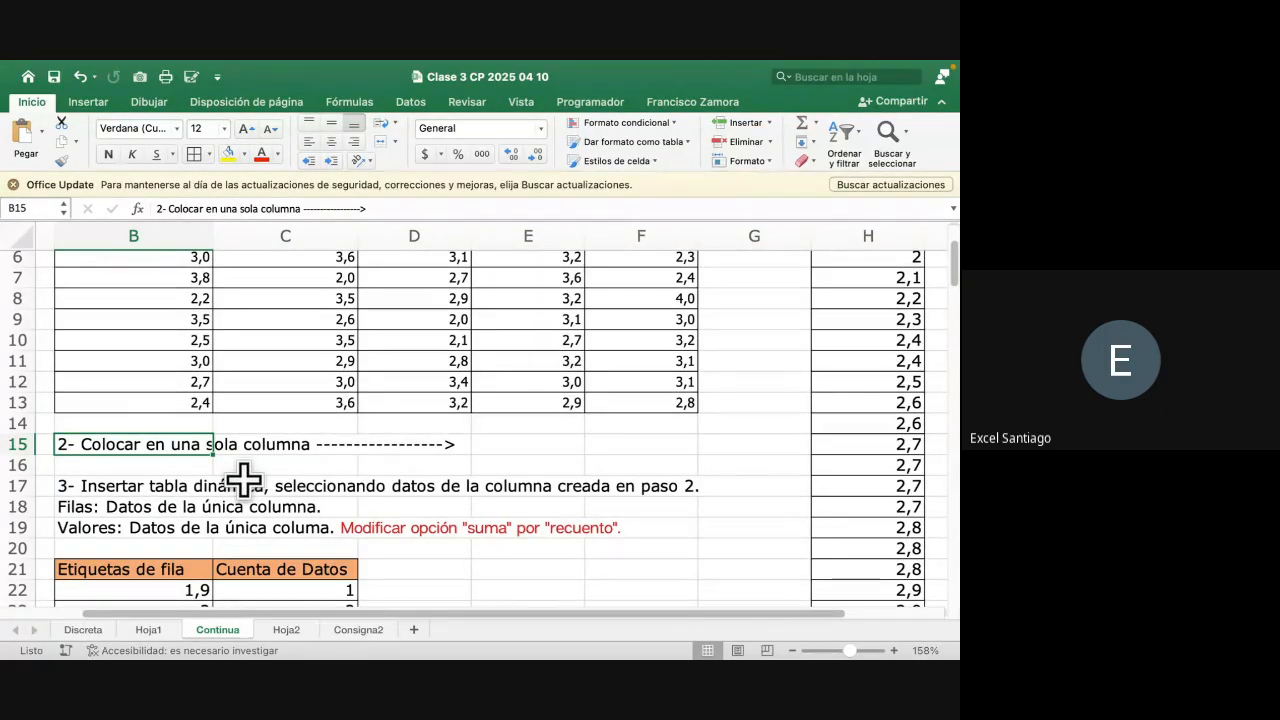
pyautogui.hscroll(1, 485, 446)
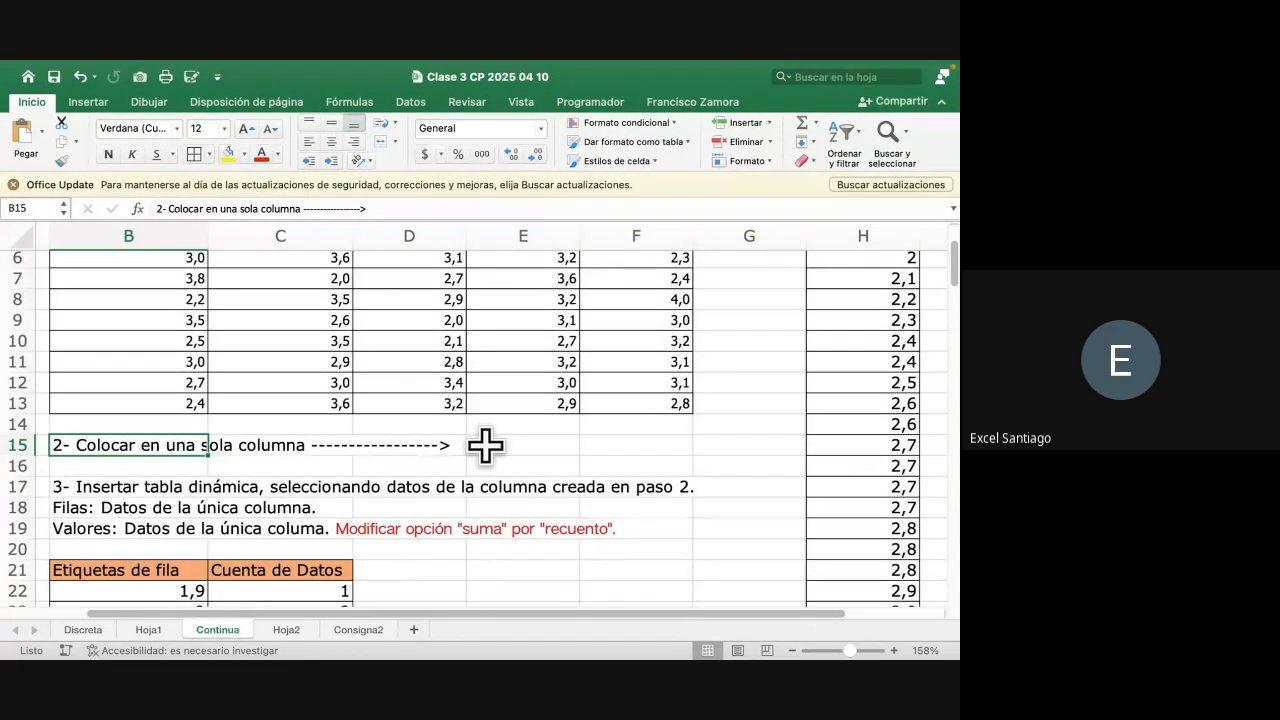
pyautogui.scroll(5, 485, 446)
pyautogui.hscroll(3, 485, 446)
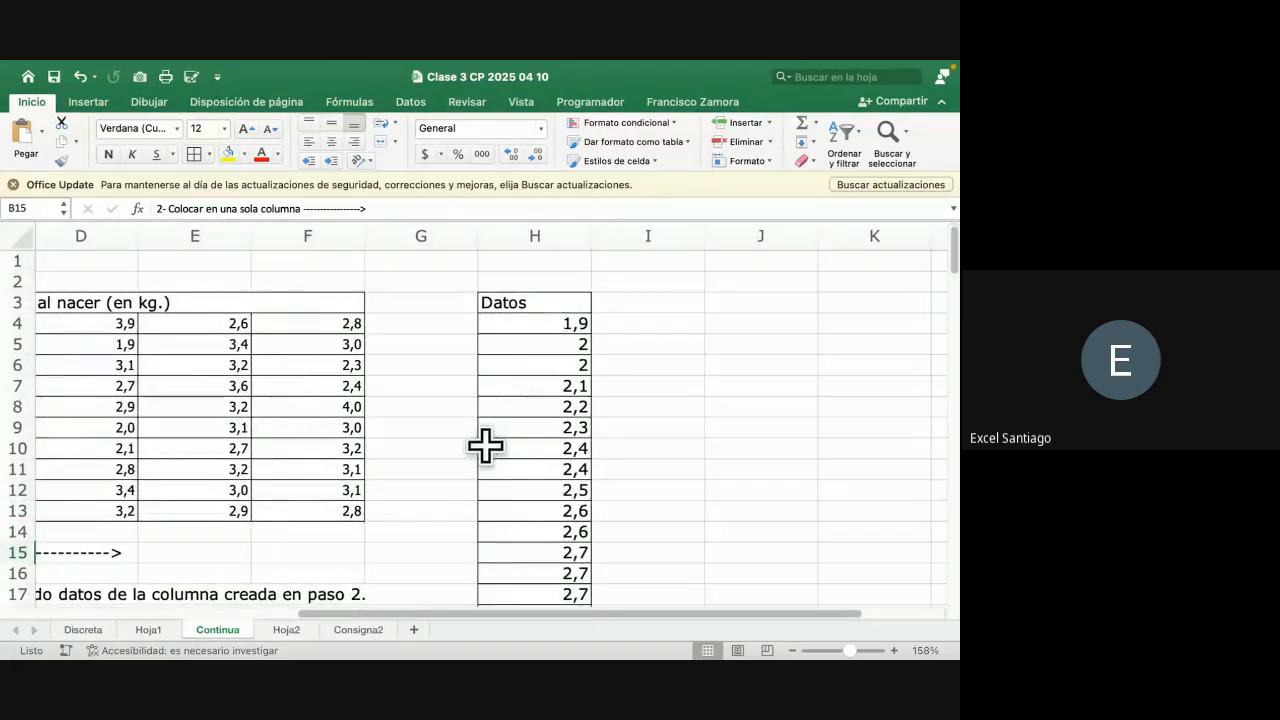
pyautogui.scroll(-1, 510, 390)
pyautogui.click(541, 289)
pyautogui.scroll(-10, 506, 392)
pyautogui.hscroll(-2, 506, 392)
pyautogui.scroll(2, 506, 392)
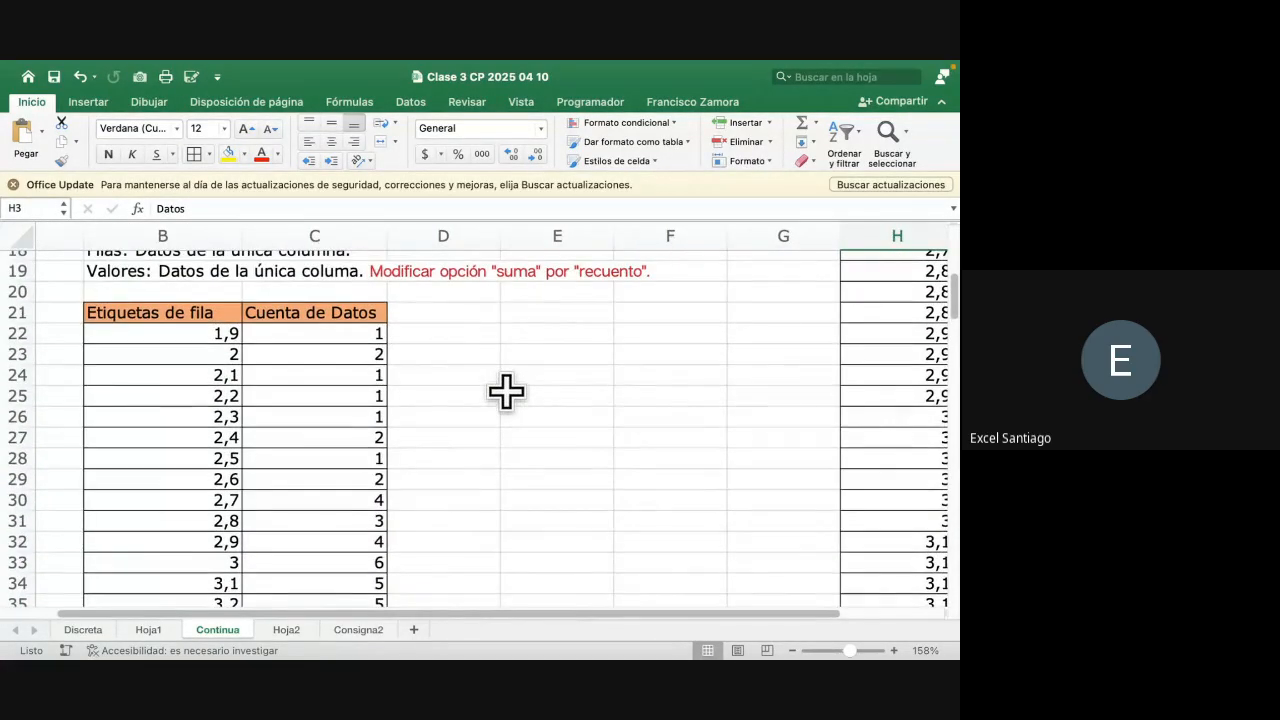
# Examine the example table of row labels and data counts, from B21:C21 to its grand total
pyautogui.click(209, 312)
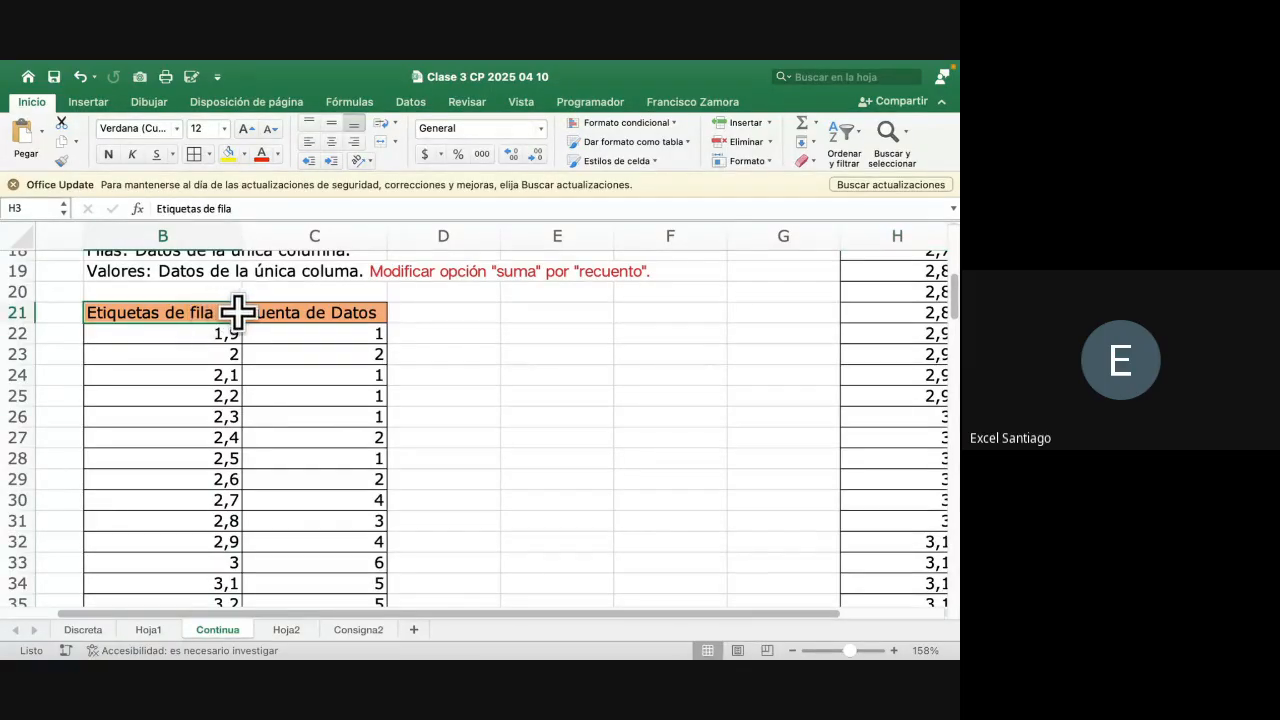
pyautogui.scroll(1, 240, 313)
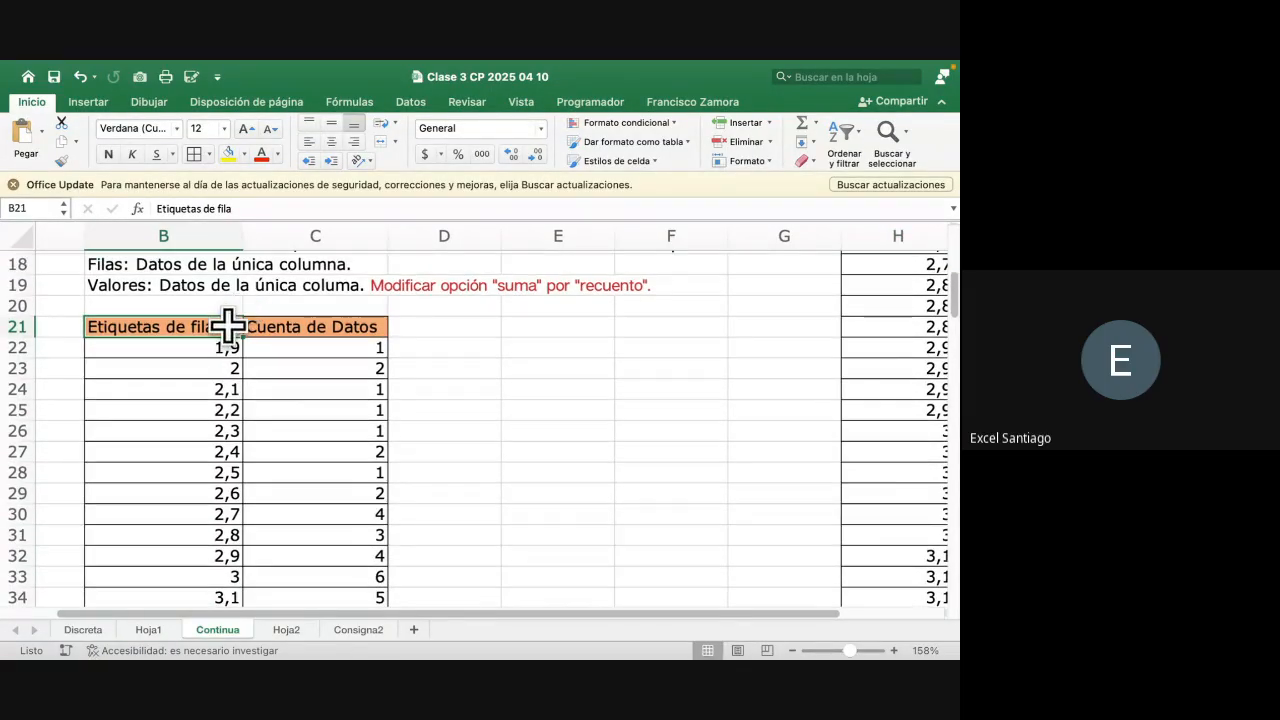
pyautogui.scroll(-1, 229, 322)
pyautogui.click(223, 343)
pyautogui.click(223, 360)
pyautogui.click(294, 362)
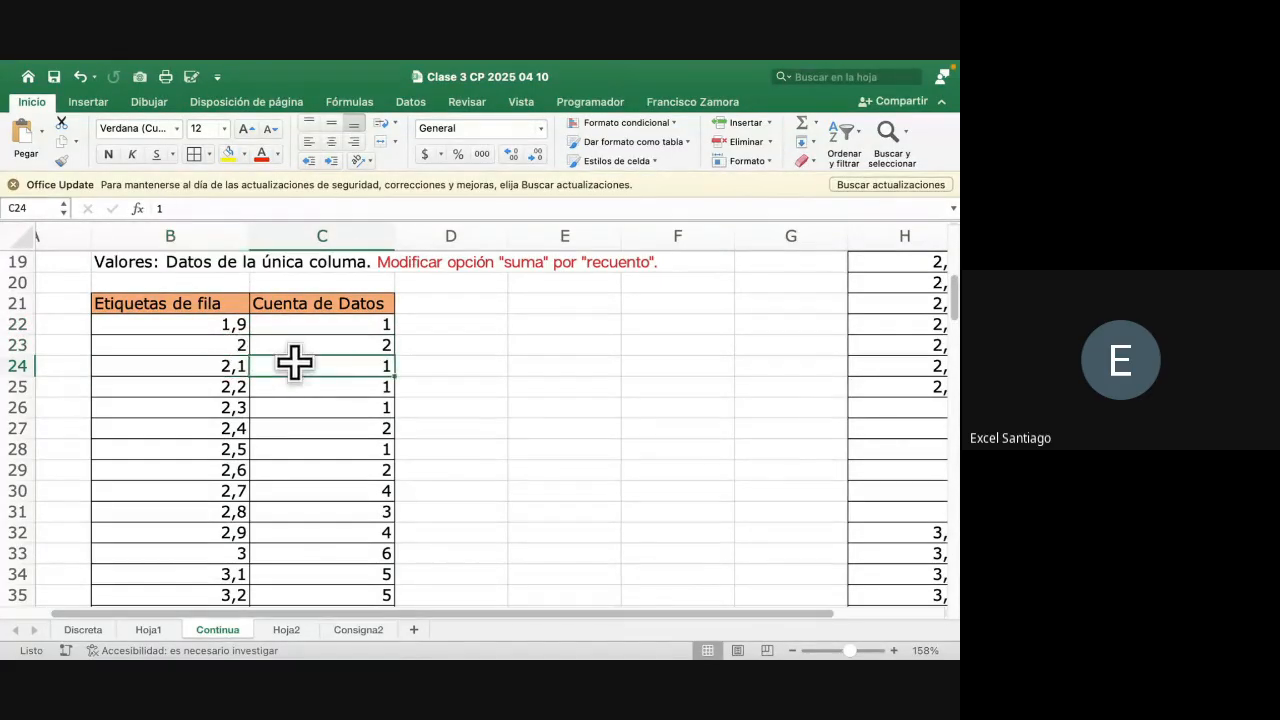
pyautogui.scroll(-5, 294, 362)
pyautogui.scroll(4, 294, 362)
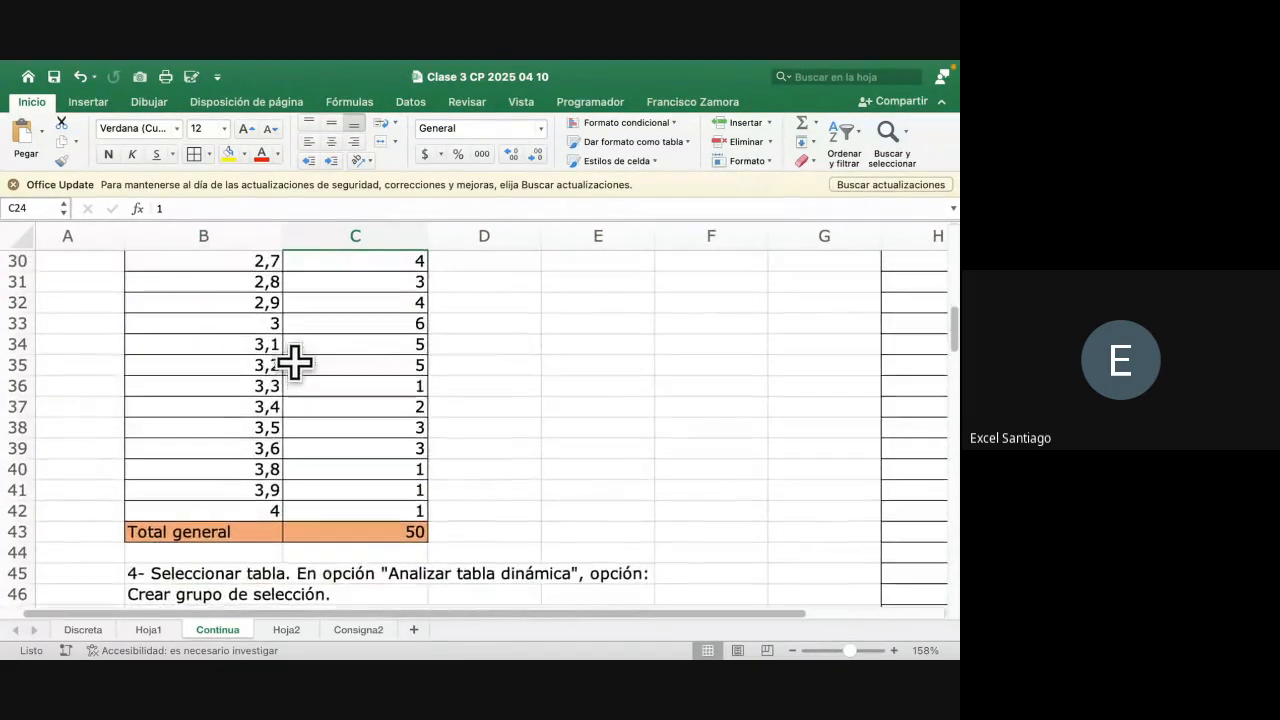
pyautogui.scroll(-1, 294, 362)
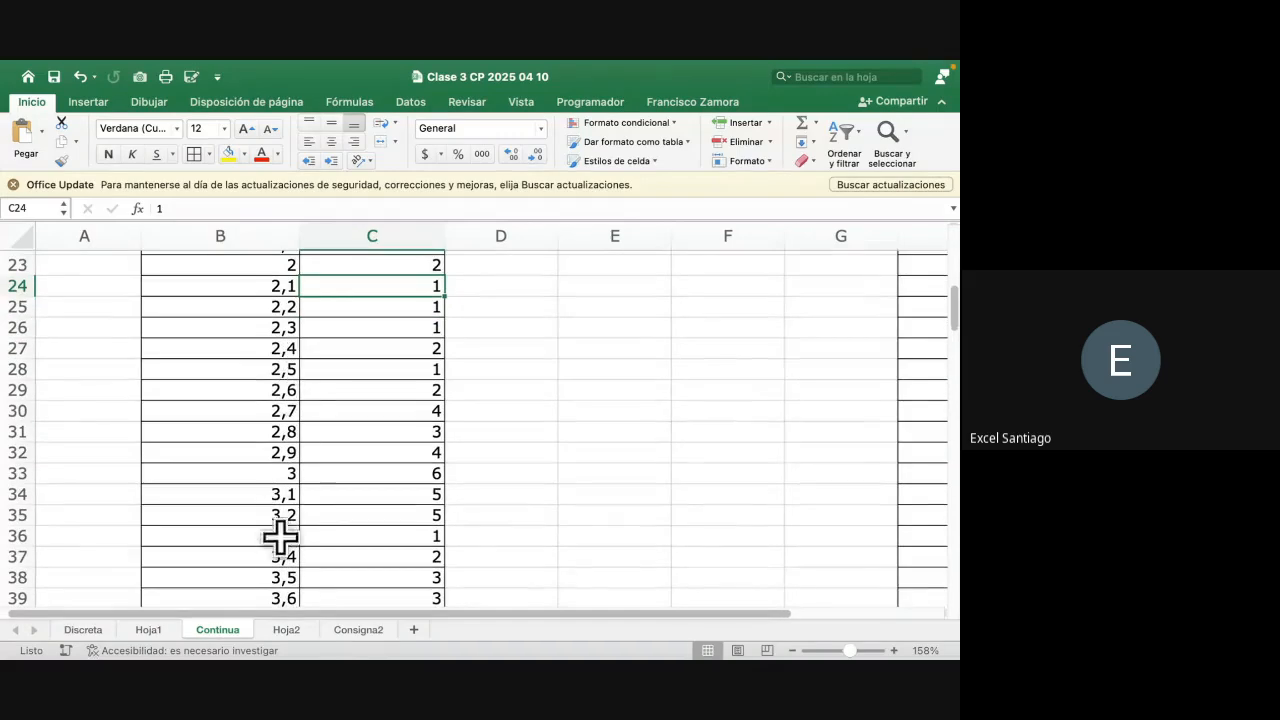
# Create a pivot table from the Datos list in H3:H53 and place it at cell A1 of Hoja2
pyautogui.scroll(4, 642, 408)
pyautogui.hscroll(1, 642, 408)
pyautogui.scroll(8, 642, 408)
pyautogui.hscroll(2, 642, 408)
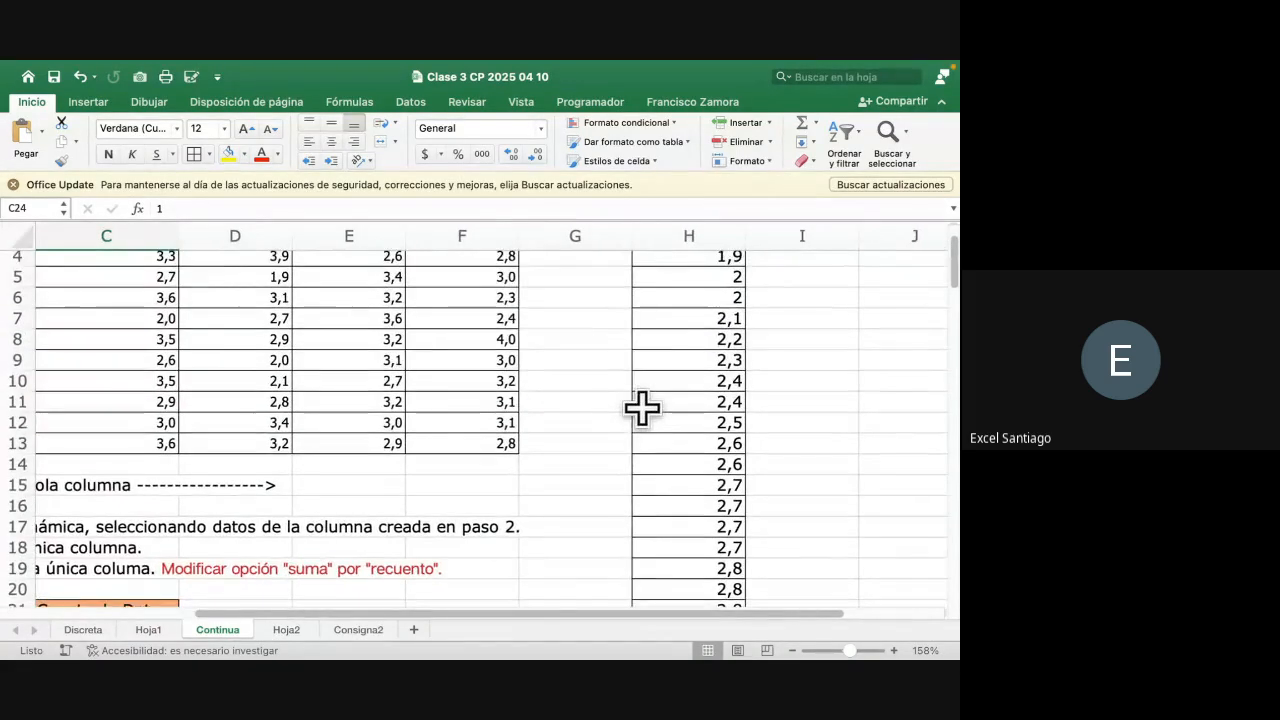
pyautogui.click(672, 295)
pyautogui.moveTo(672, 295); pyautogui.dragTo(706, 572)
pyautogui.click(74, 100)
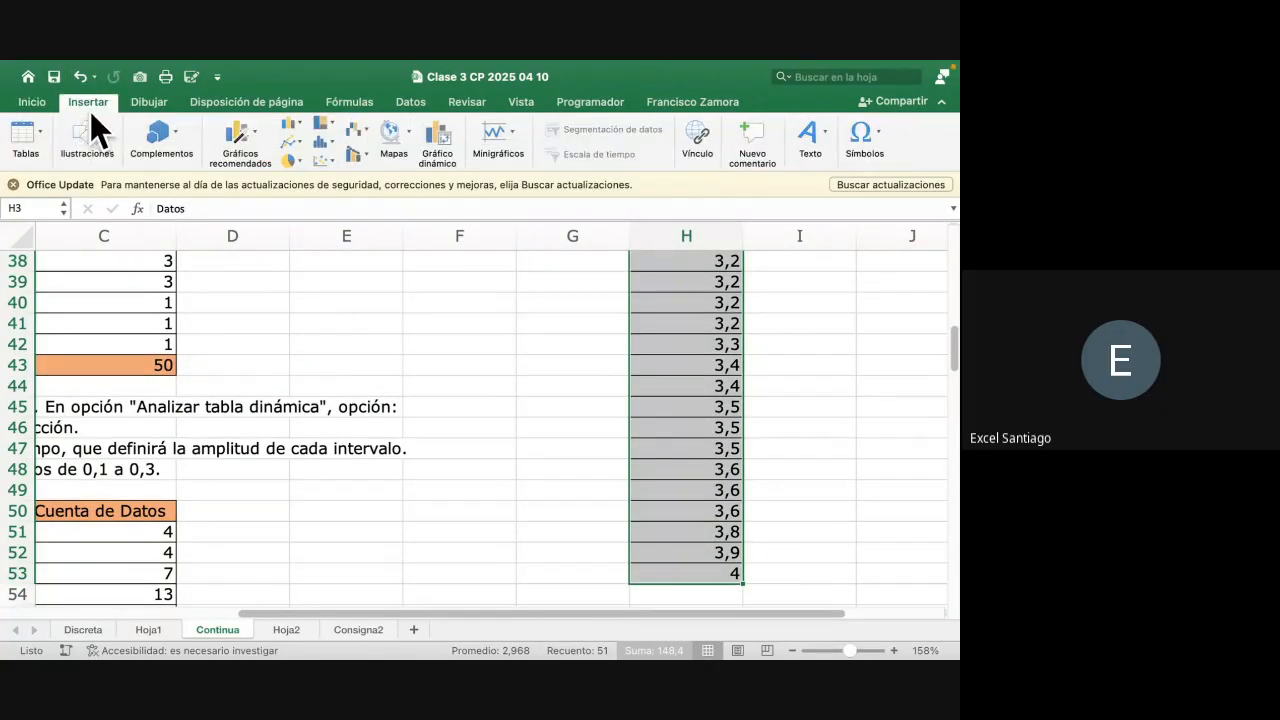
pyautogui.click(29, 137)
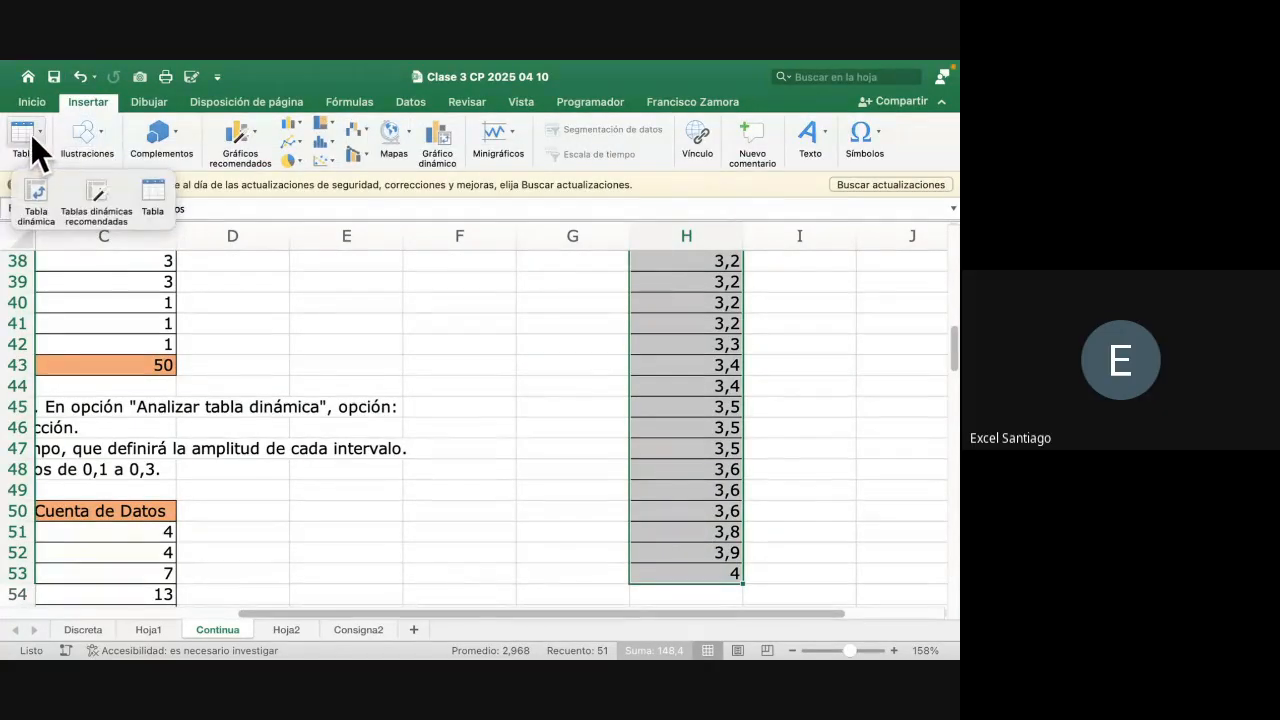
pyautogui.click(42, 191)
pyautogui.click(381, 362)
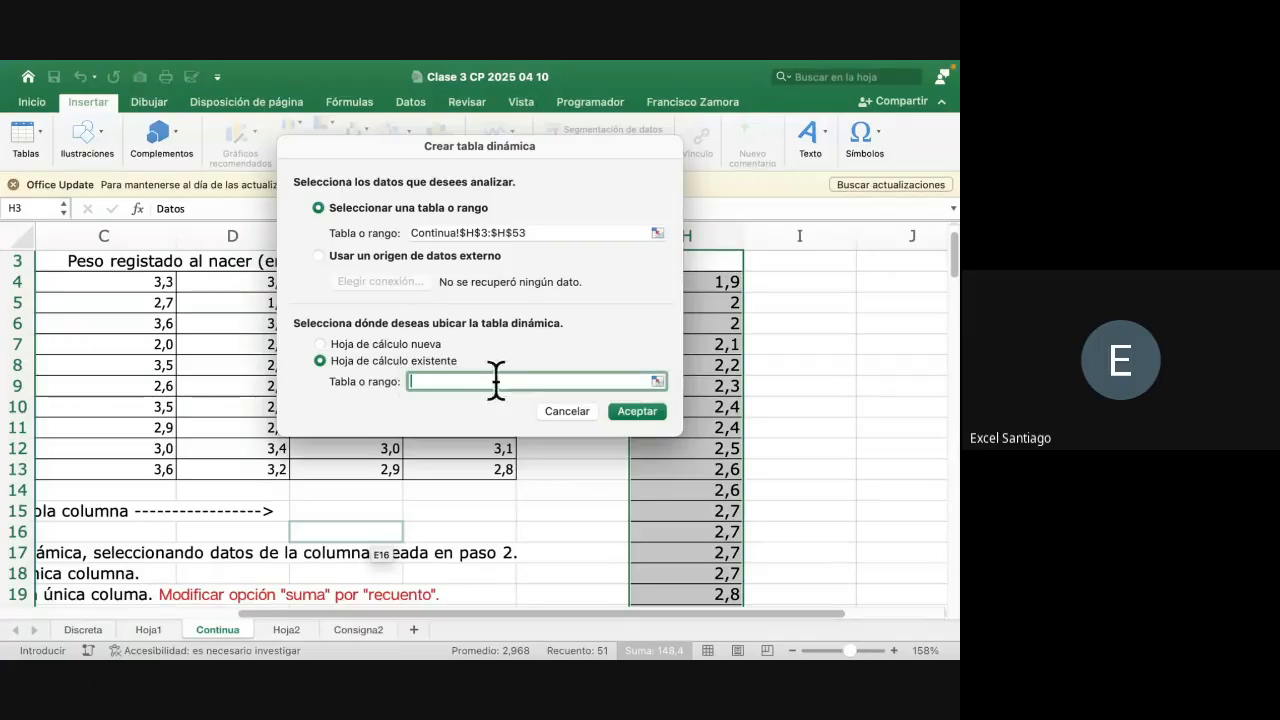
pyautogui.click(657, 381)
pyautogui.click(288, 630)
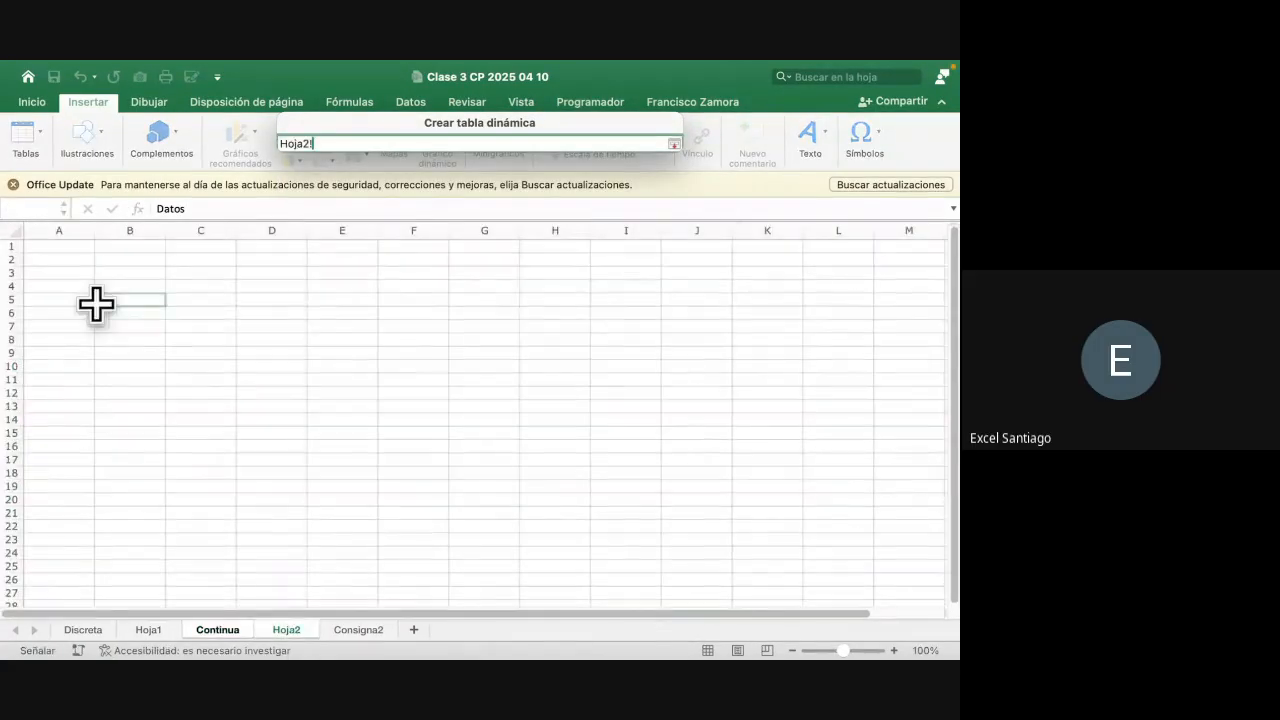
pyautogui.click(63, 248)
pyautogui.press('Return')
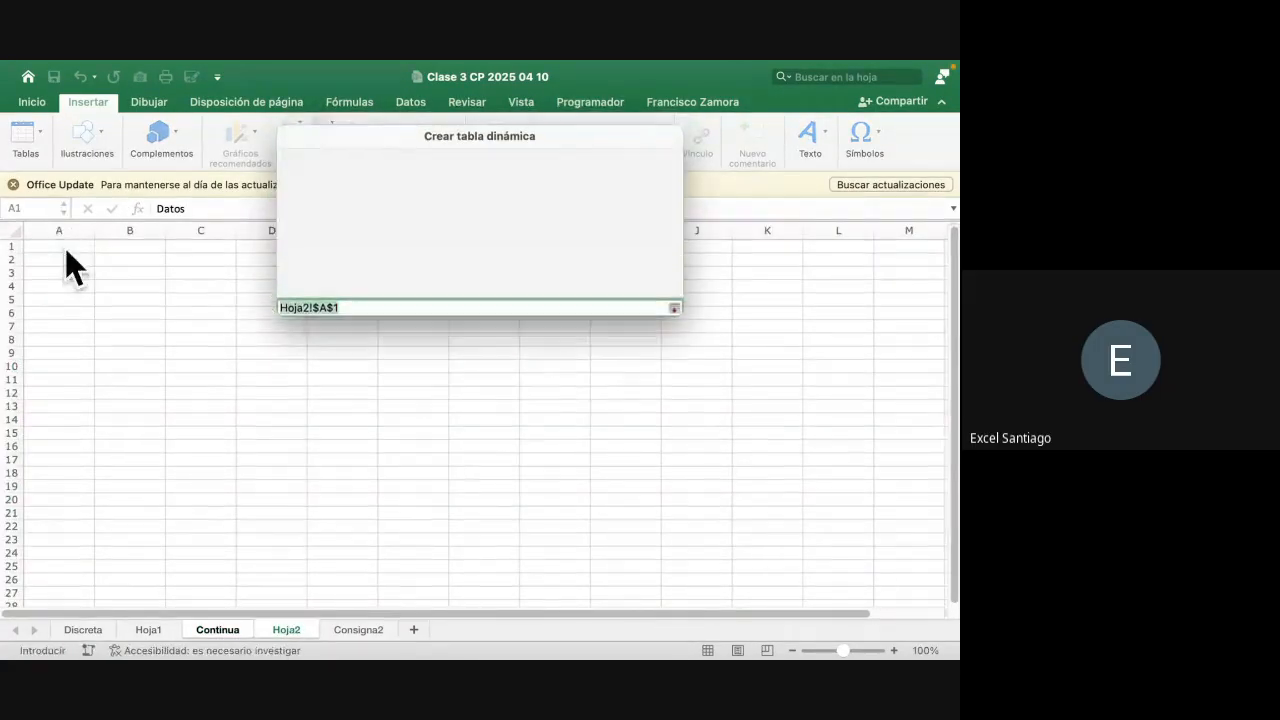
pyautogui.click(654, 413)
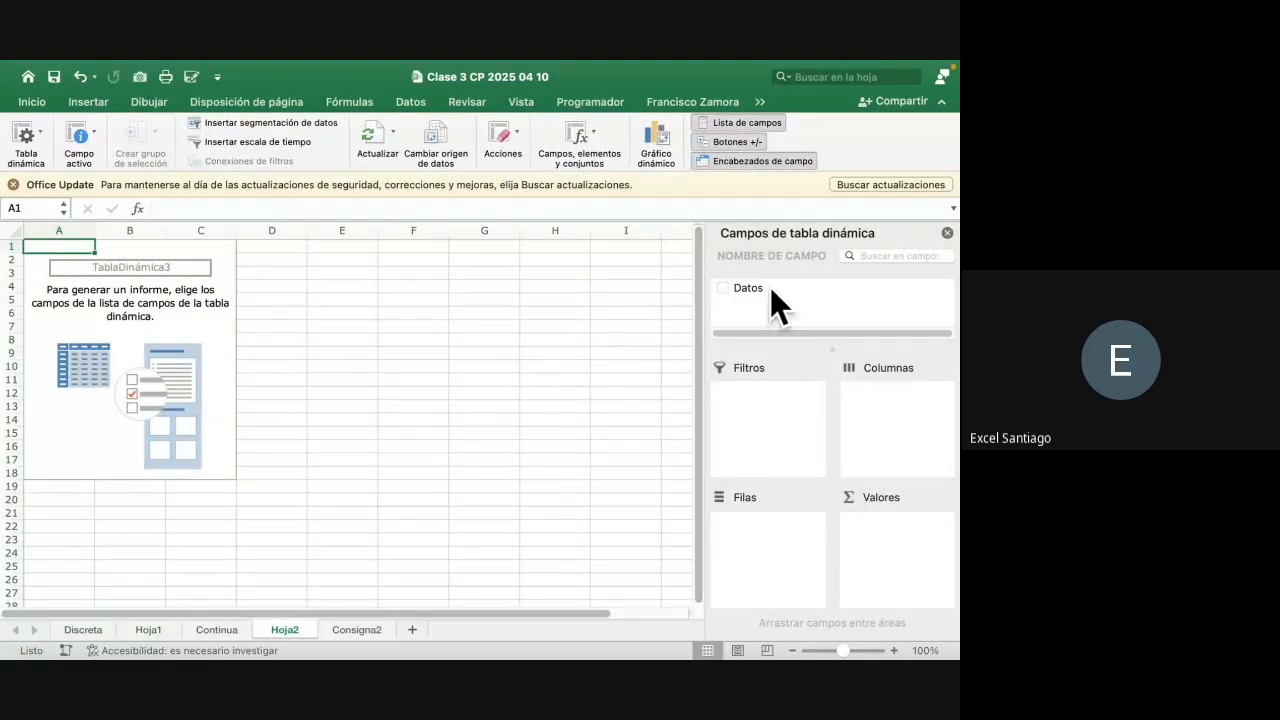
# Add Datos to both the rows and the values of the pivot table, summarizing the values by Recuento
pyautogui.moveTo(756, 289); pyautogui.dragTo(753, 559)
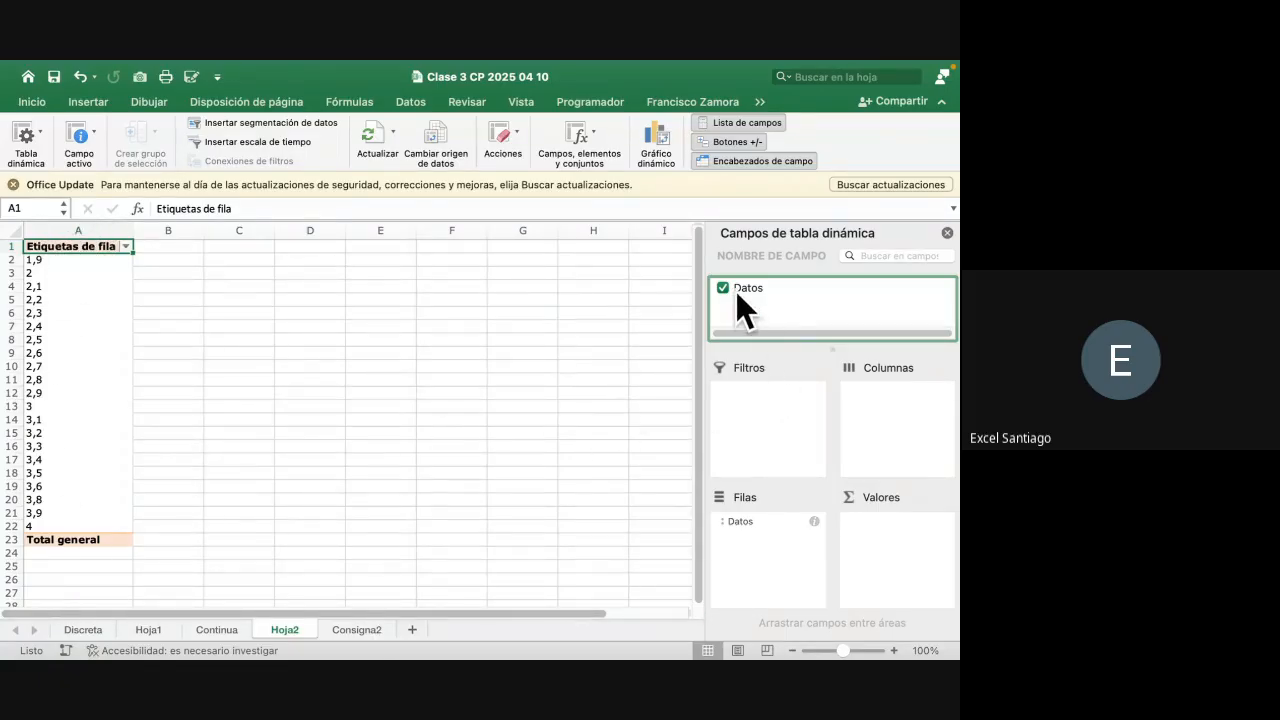
pyautogui.moveTo(899, 501); pyautogui.dragTo(910, 525)
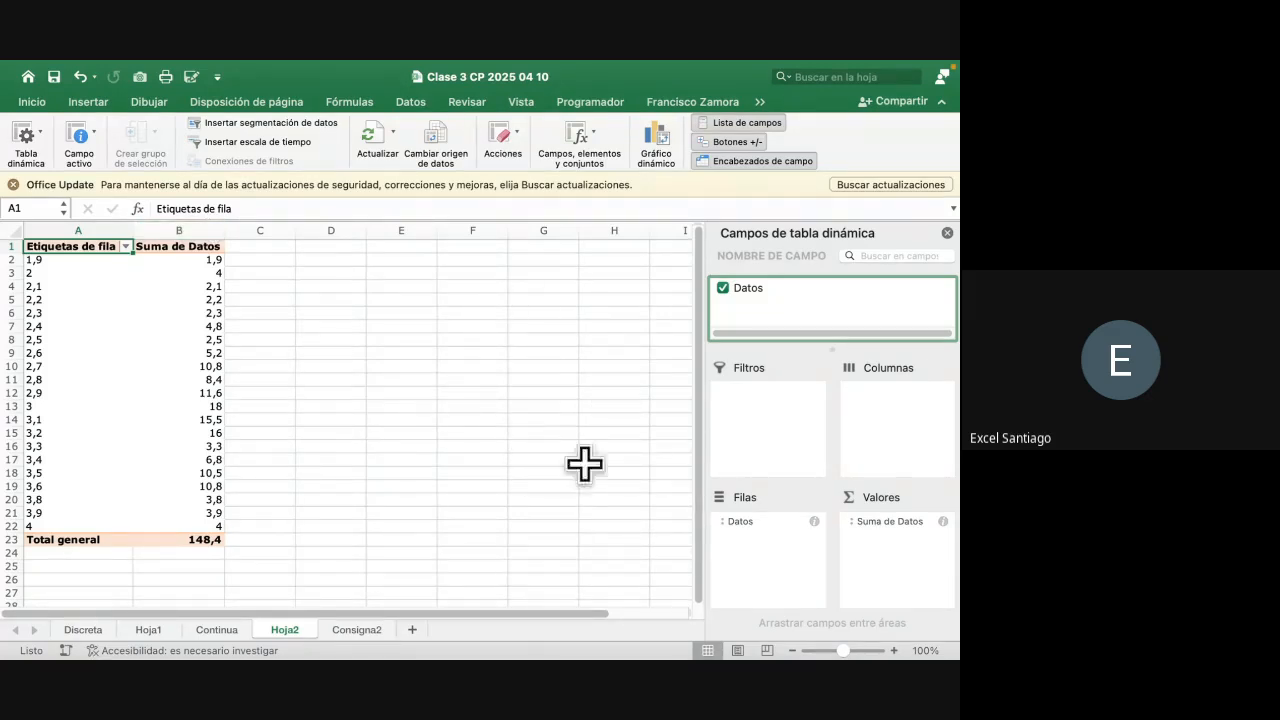
pyautogui.rightClick(893, 520)
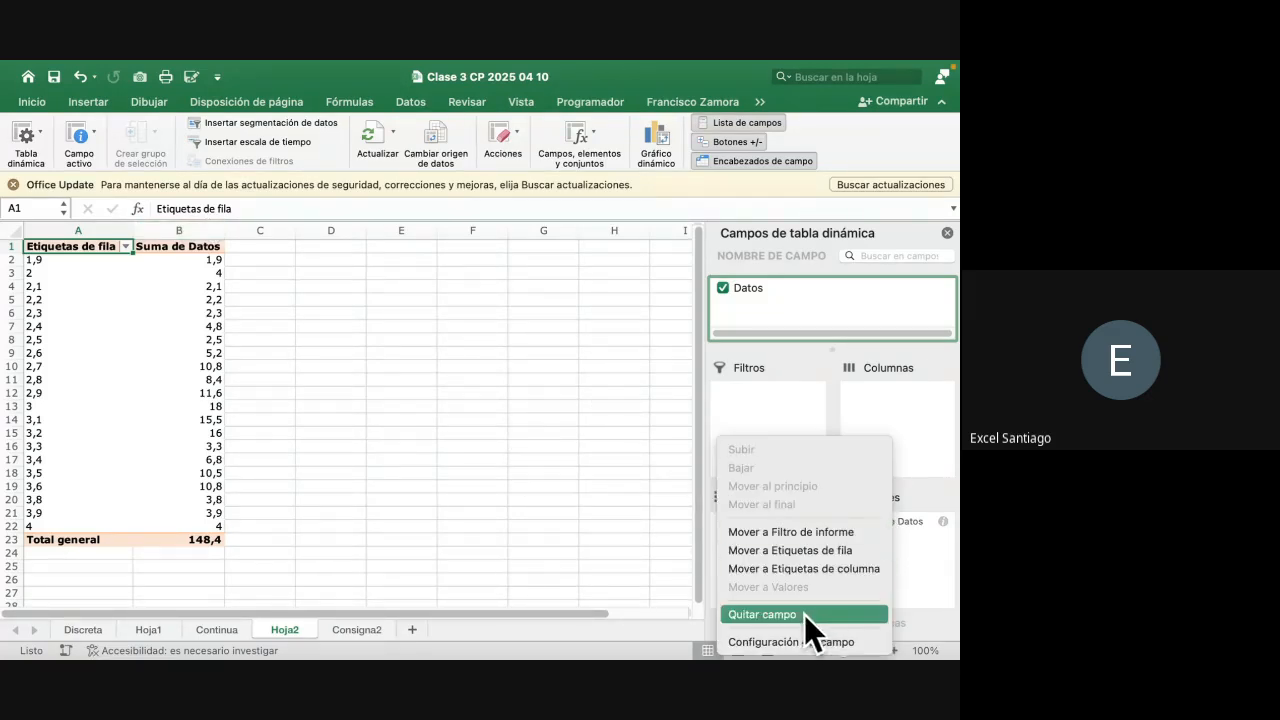
pyautogui.click(791, 645)
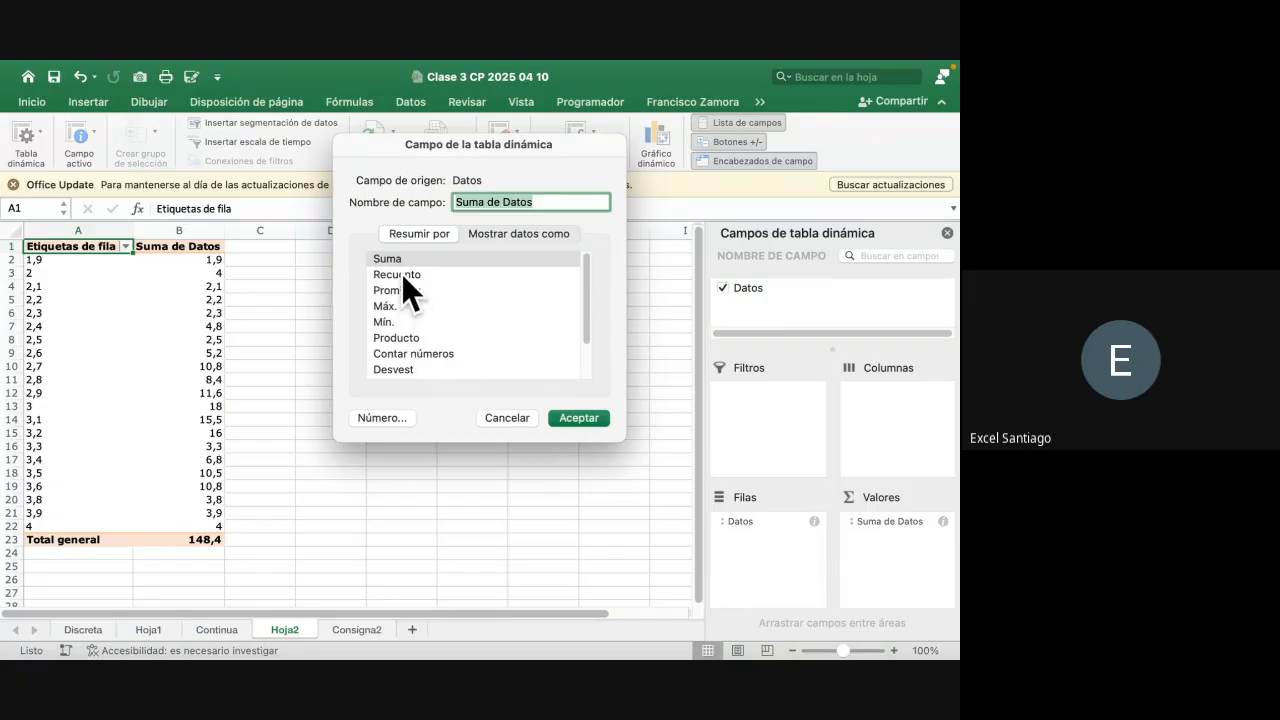
pyautogui.click(402, 274)
pyautogui.click(569, 418)
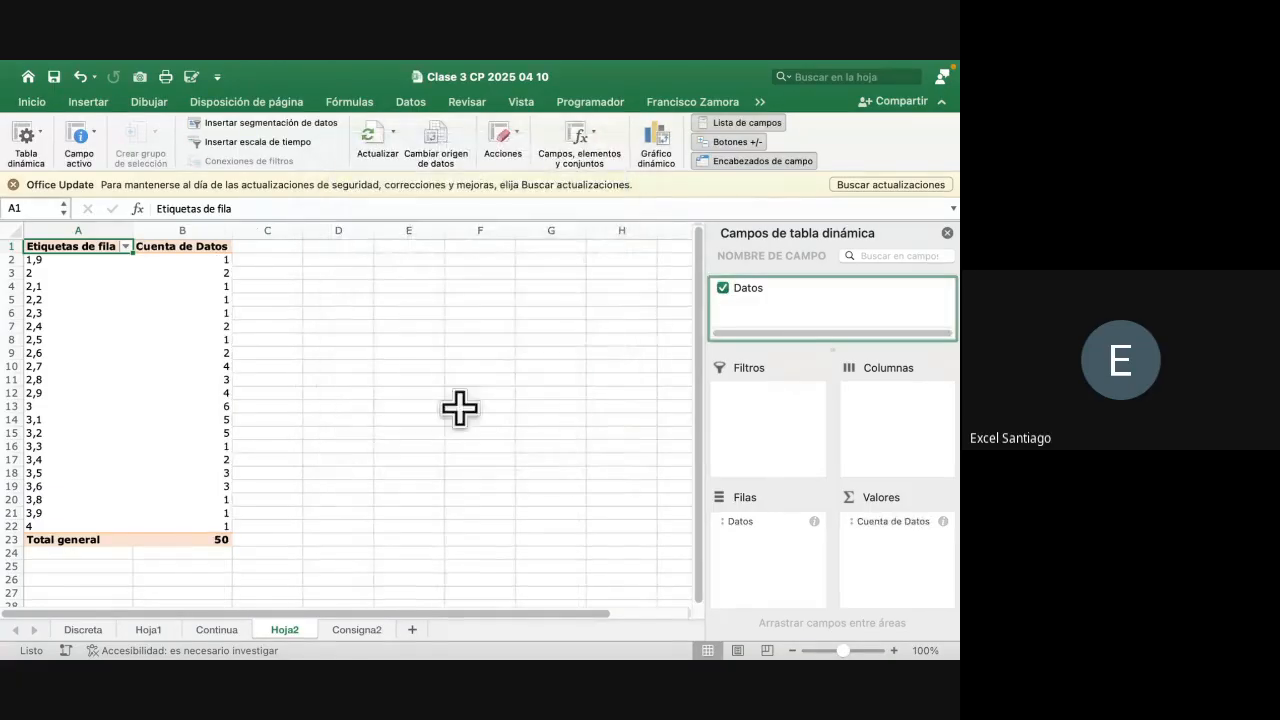
# Look over the row labels and counts in A2:B23 of the new pivot table
pyautogui.click(48, 255)
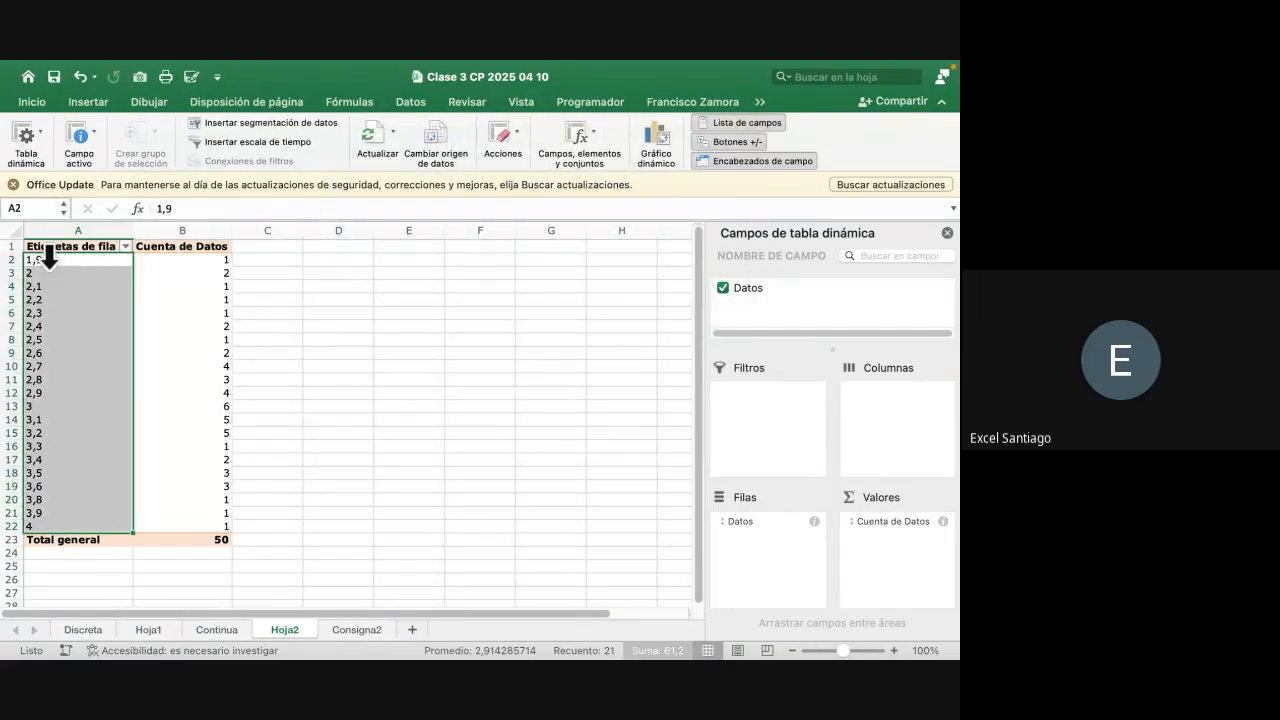
pyautogui.moveTo(43, 258); pyautogui.dragTo(195, 541)
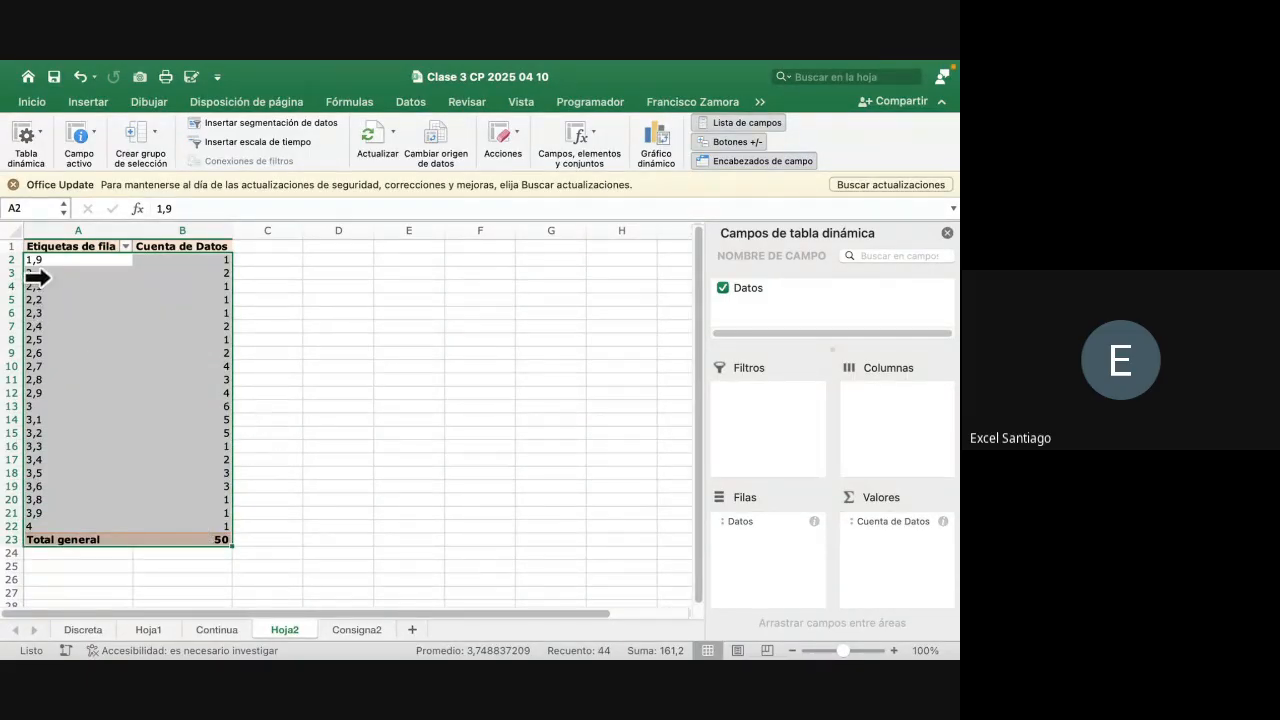
pyautogui.moveTo(55, 260); pyautogui.dragTo(200, 537)
pyautogui.click(122, 393)
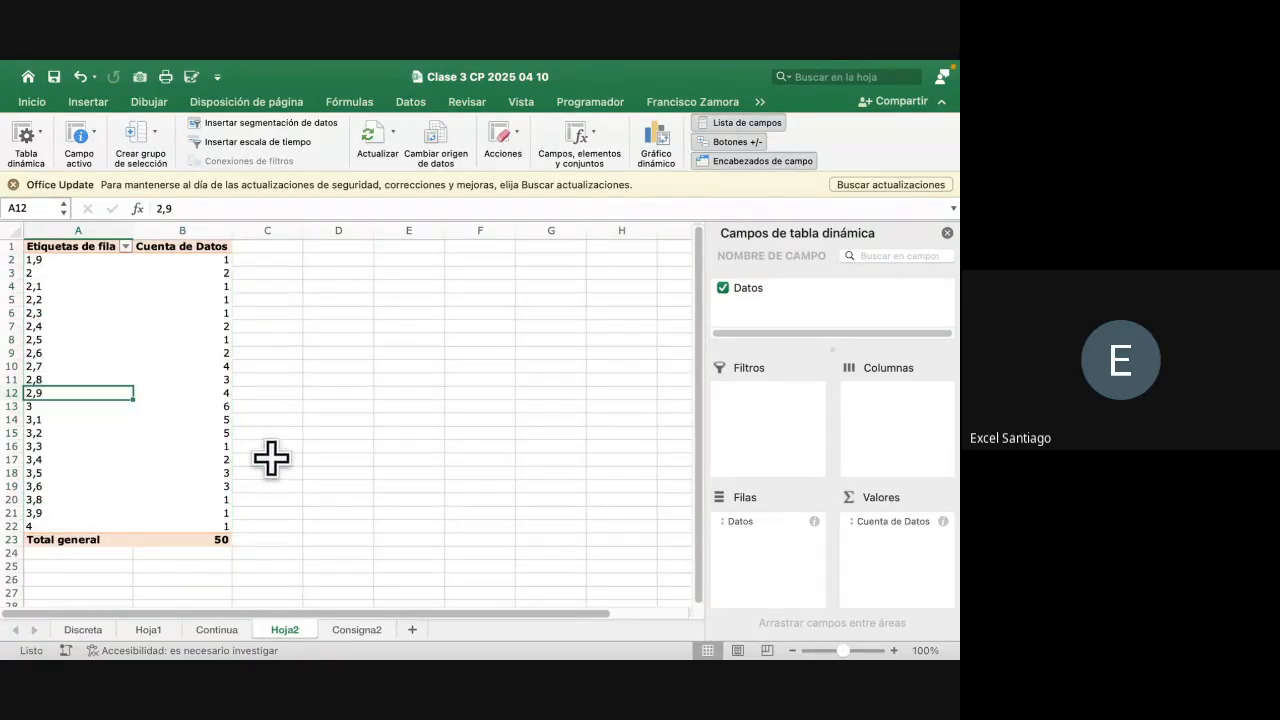
# Return to the Continua sheet and read the step 4 instructions on grouping the pivot table into intervals
pyautogui.click(218, 631)
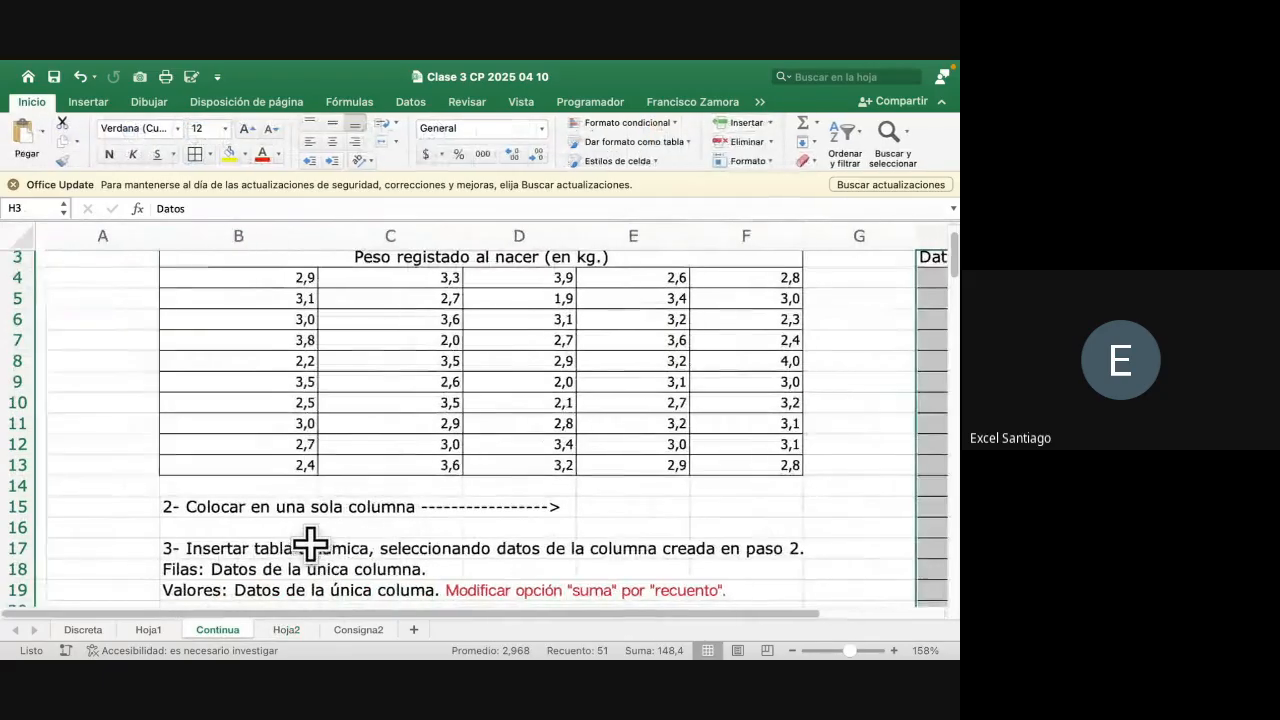
pyautogui.scroll(-3, 310, 543)
pyautogui.scroll(-10, 310, 543)
pyautogui.hscroll(1, 310, 543)
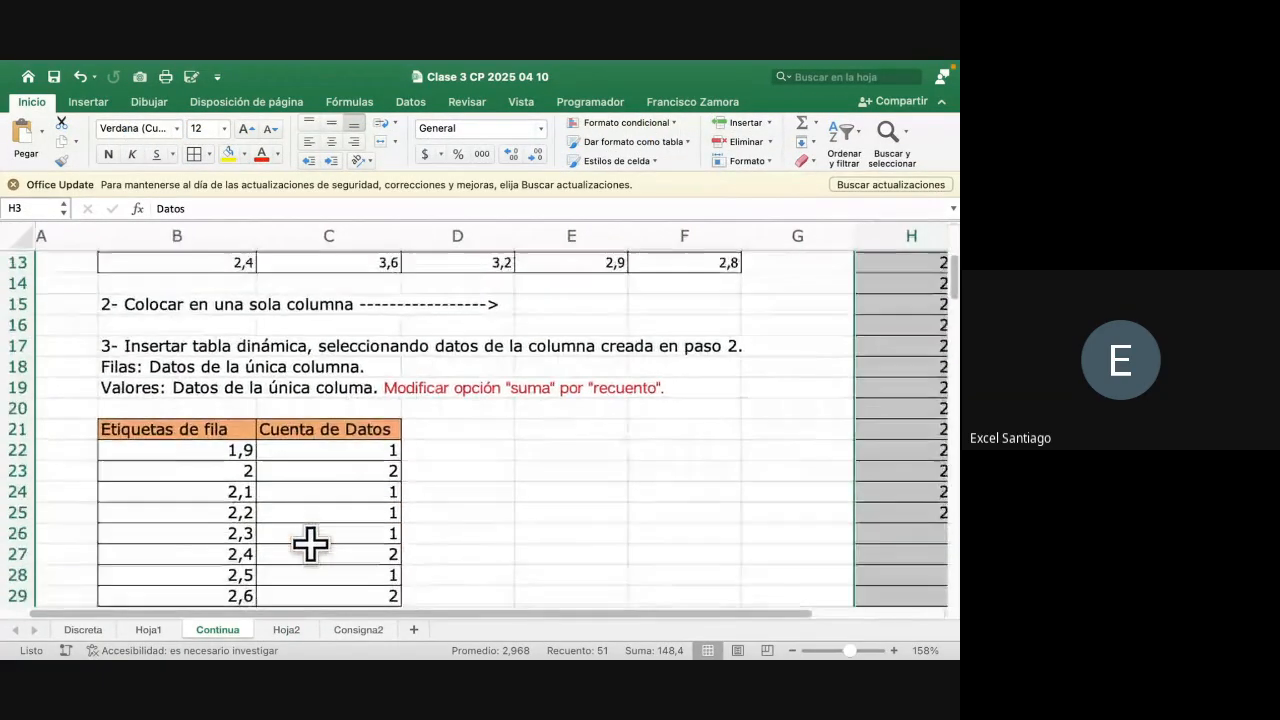
pyautogui.scroll(-17, 310, 543)
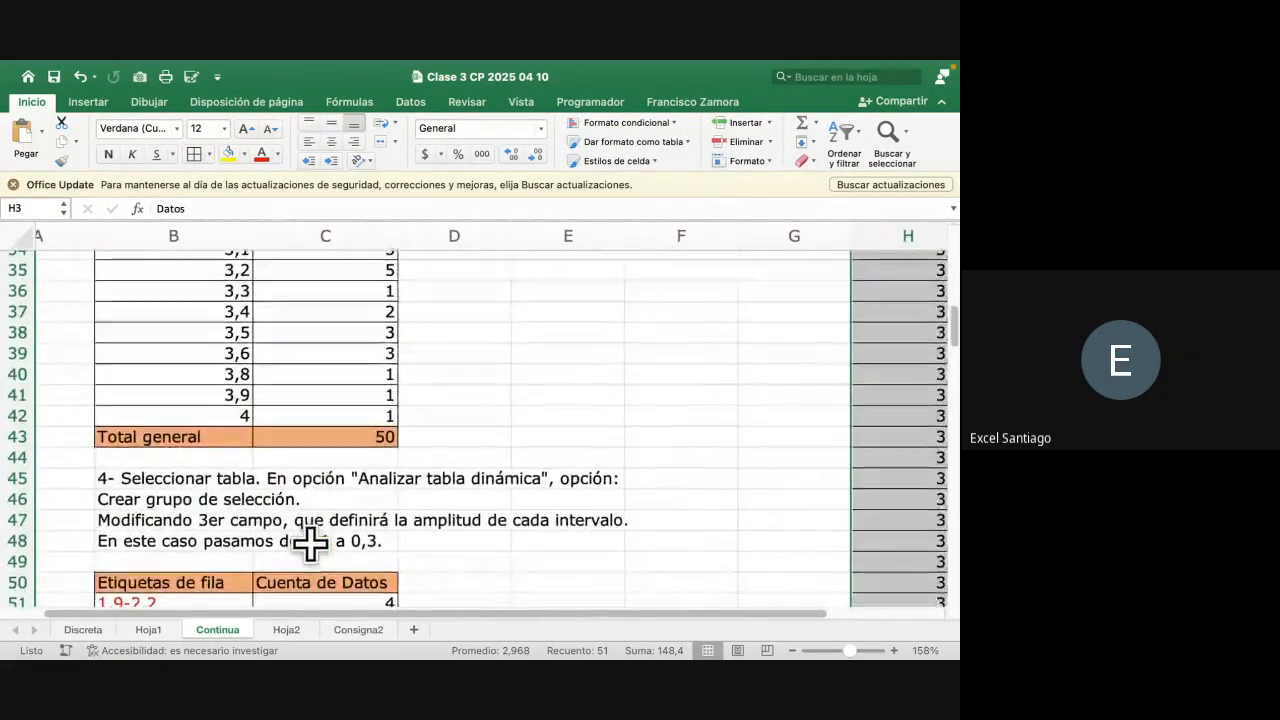
# Check the step 4 interval example on Continua, then group the Hoja2 pivot table's row labels into intervals of 0,3
pyautogui.hscroll(1, 310, 543)
pyautogui.scroll(-3, 310, 543)
pyautogui.hscroll(-1, 310, 543)
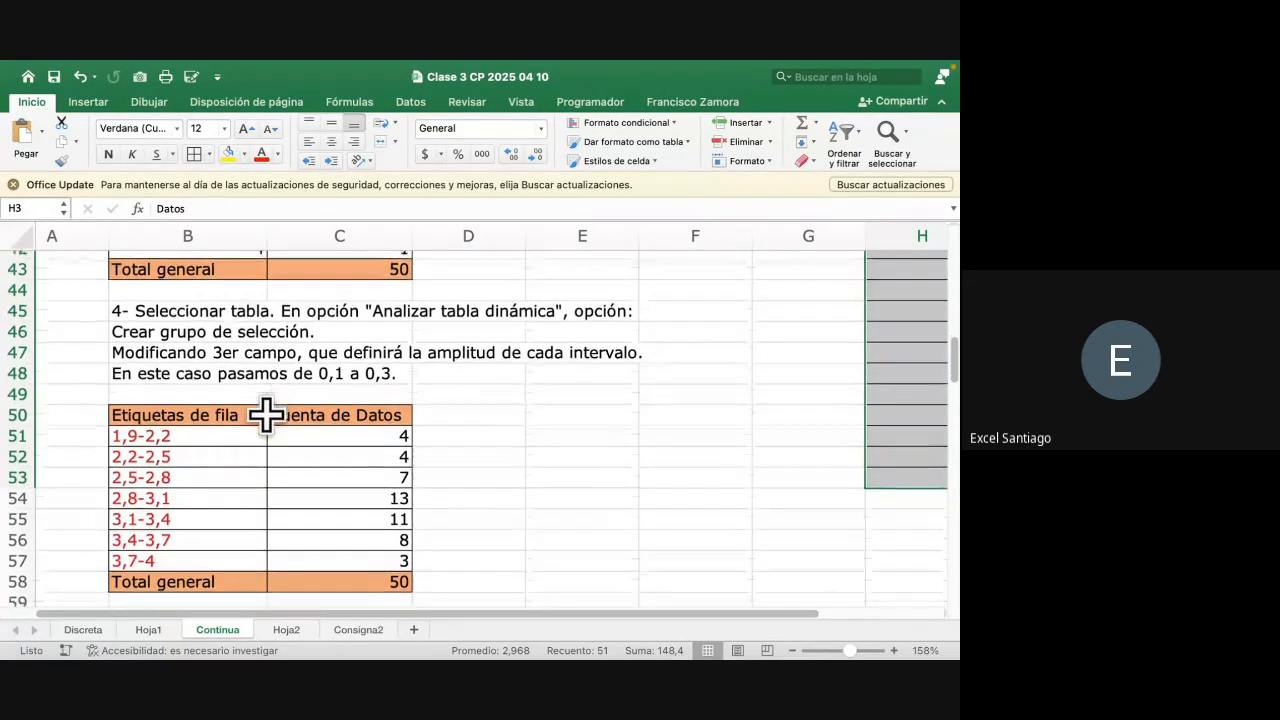
pyautogui.scroll(-3, 266, 414)
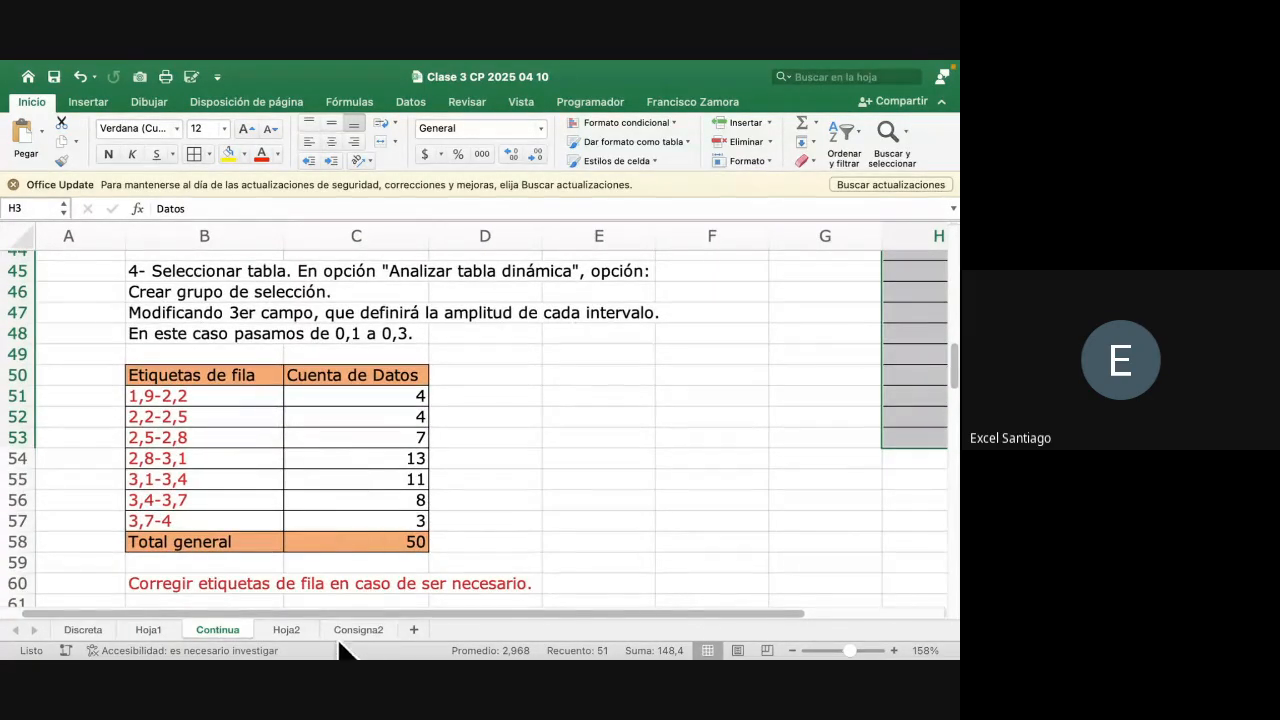
pyautogui.click(289, 630)
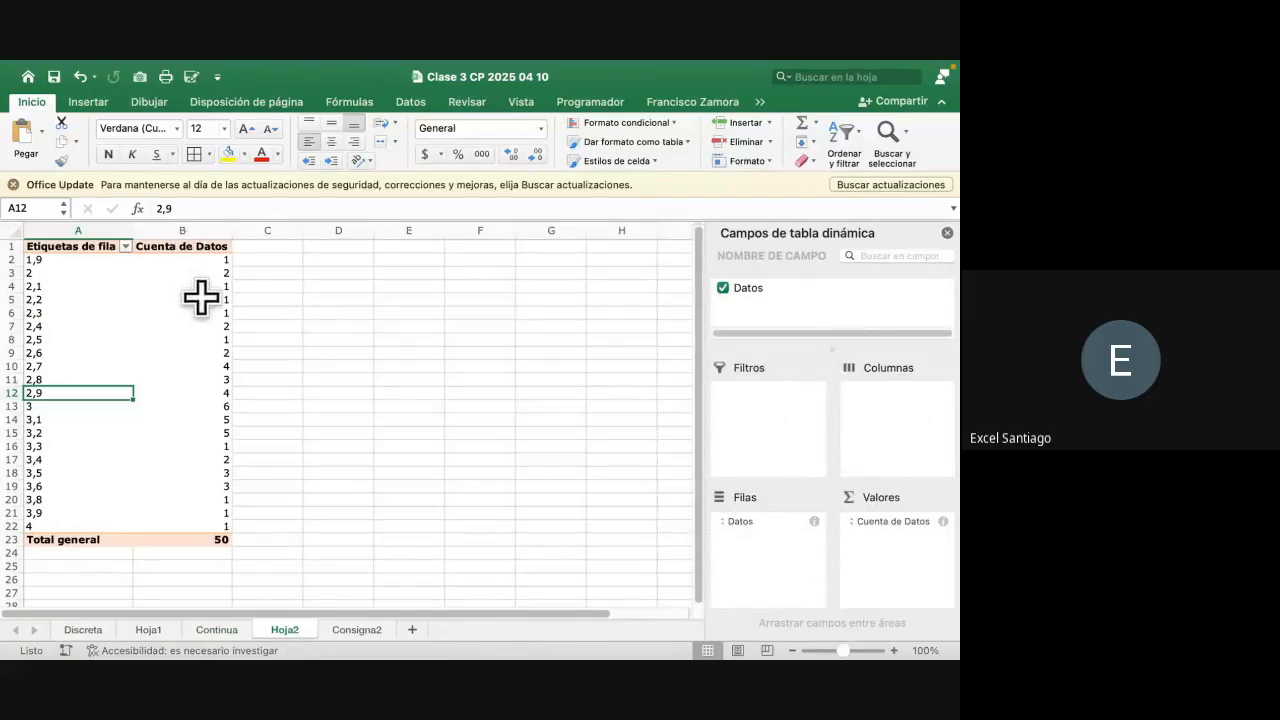
pyautogui.click(758, 99)
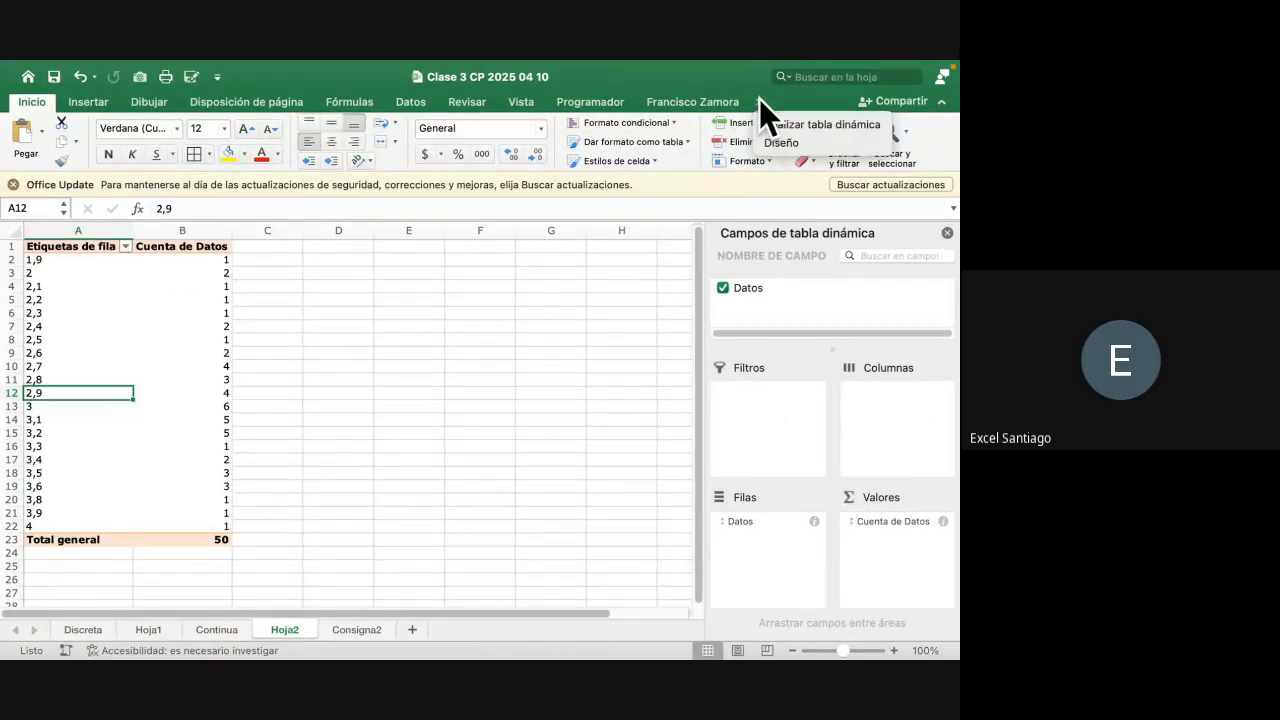
pyautogui.click(764, 117)
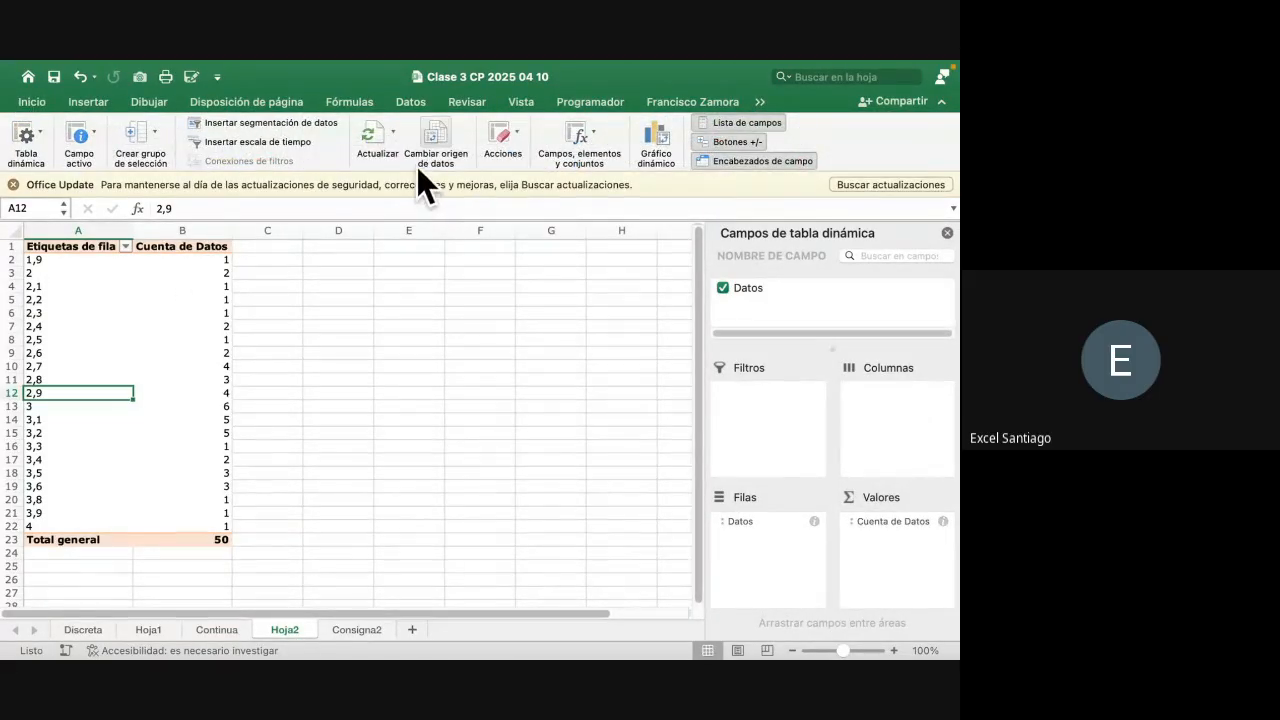
pyautogui.click(123, 142)
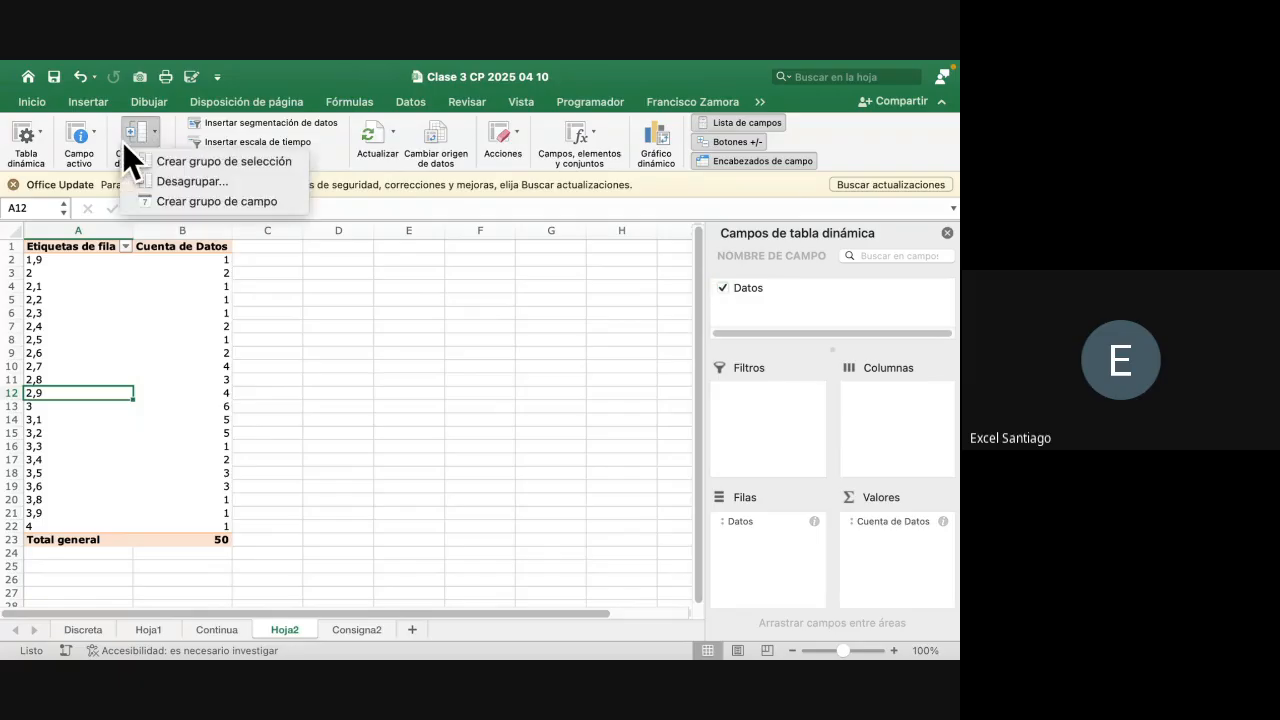
pyautogui.click(156, 159)
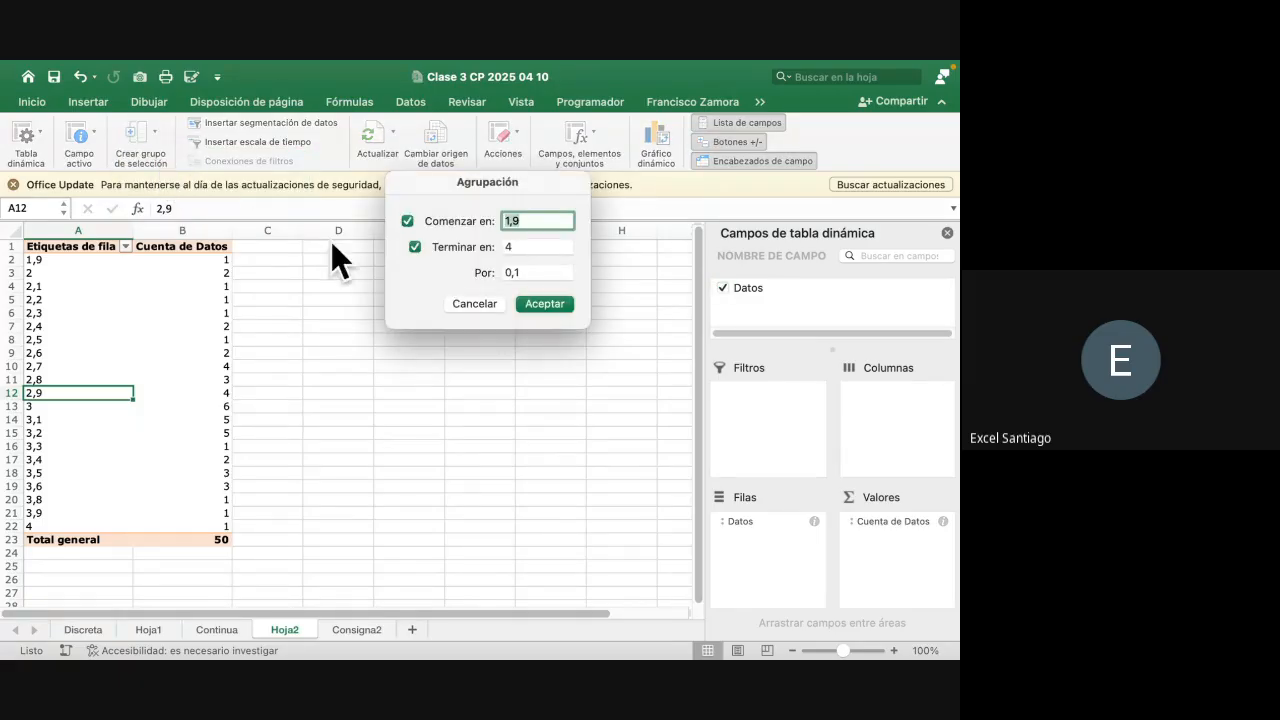
pyautogui.moveTo(539, 220); pyautogui.dragTo(474, 220)
pyautogui.click(549, 246)
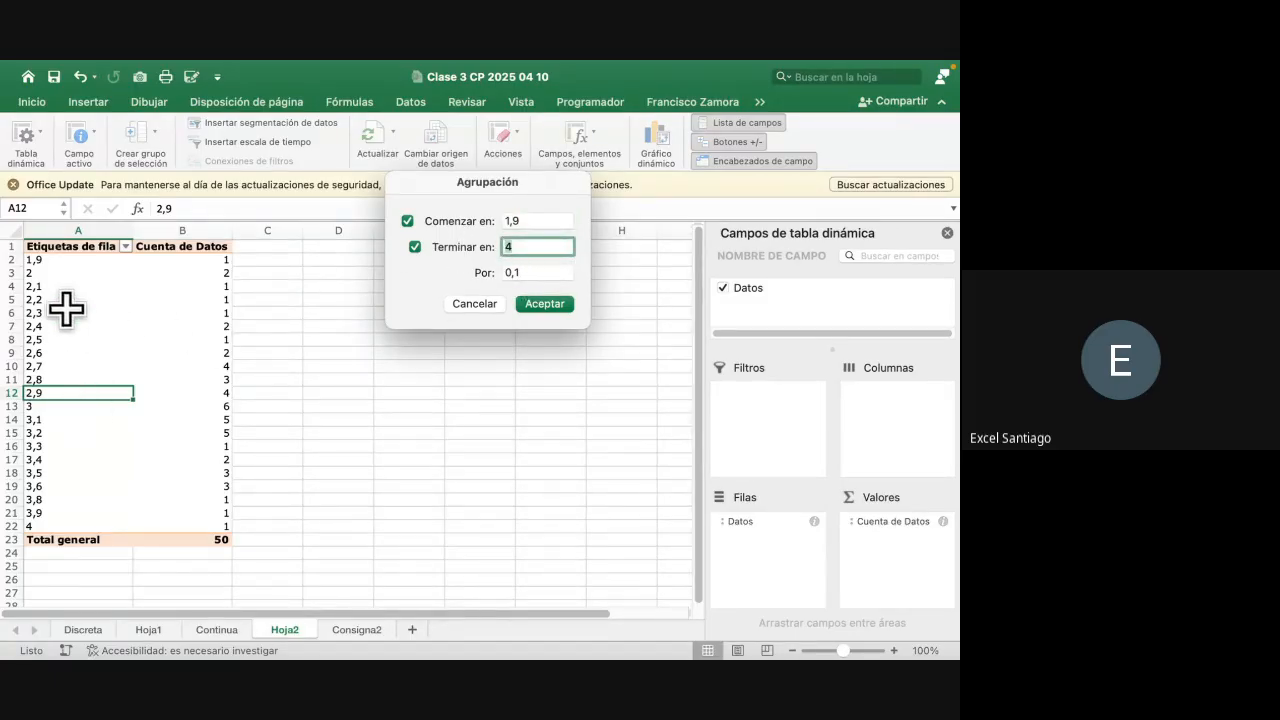
pyautogui.click(553, 272)
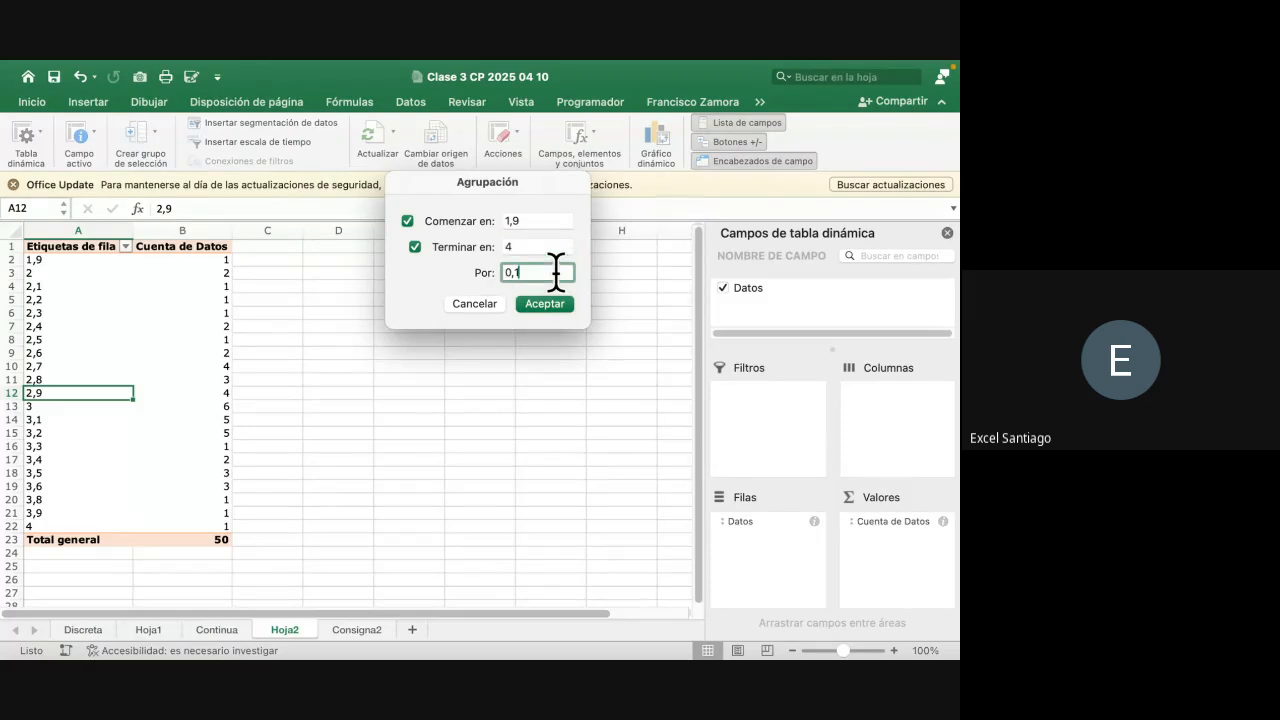
pyautogui.write('3')
pyautogui.click(531, 304)
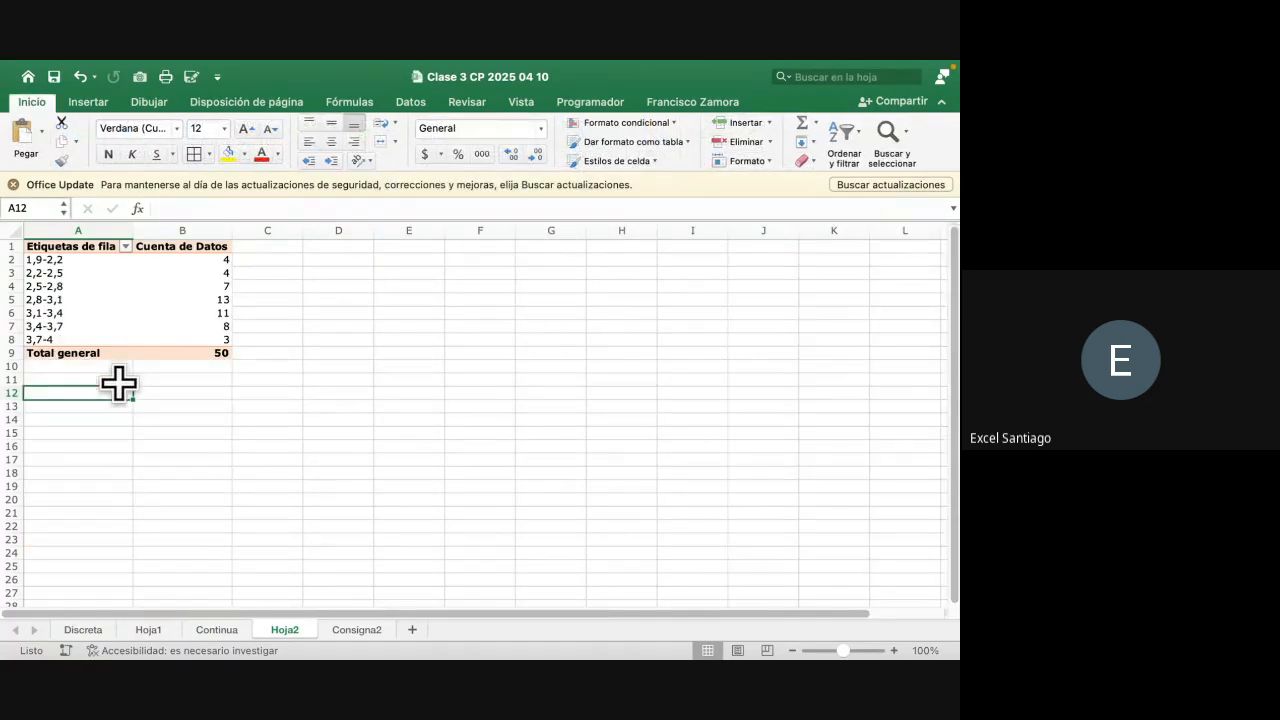
# Look over the grouped interval labels in A2:A8 and their counts in the pivot table
pyautogui.scroll(5, 118, 383)
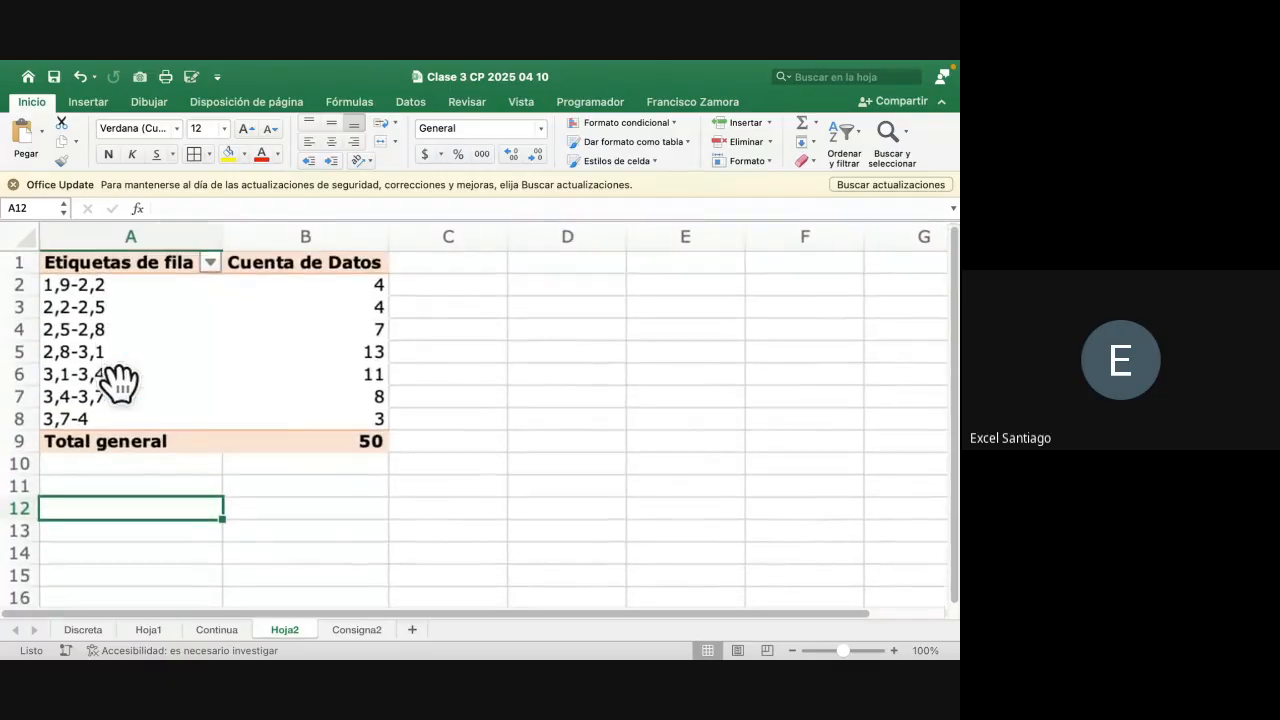
pyautogui.moveTo(100, 288); pyautogui.dragTo(107, 420)
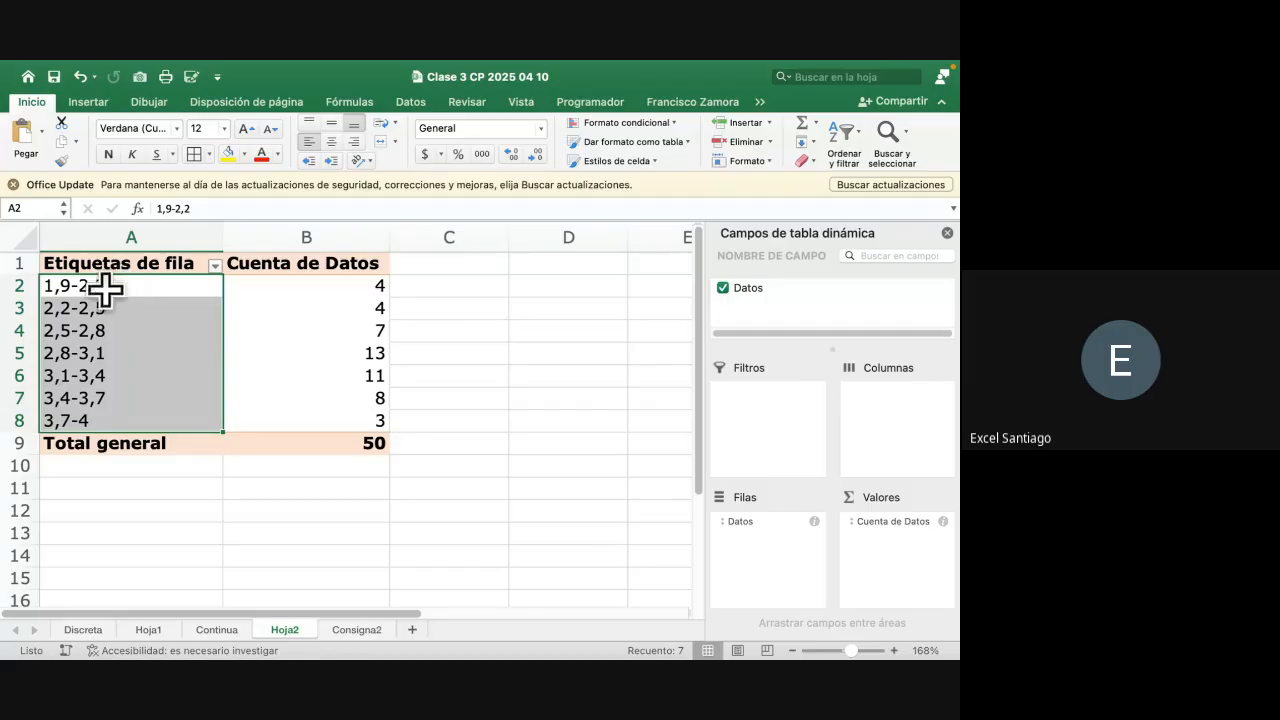
pyautogui.click(85, 420)
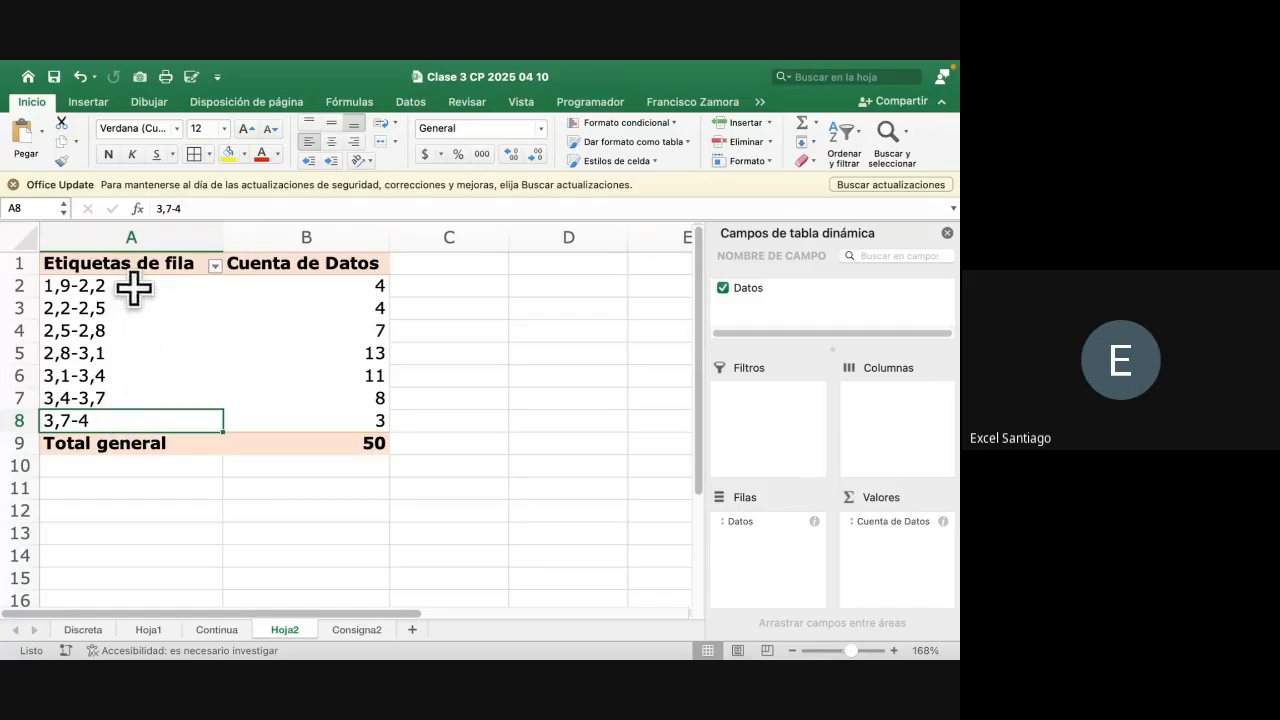
pyautogui.moveTo(134, 255); pyautogui.dragTo(306, 429)
pyautogui.click(70, 287)
pyautogui.moveTo(70, 287); pyautogui.dragTo(97, 318)
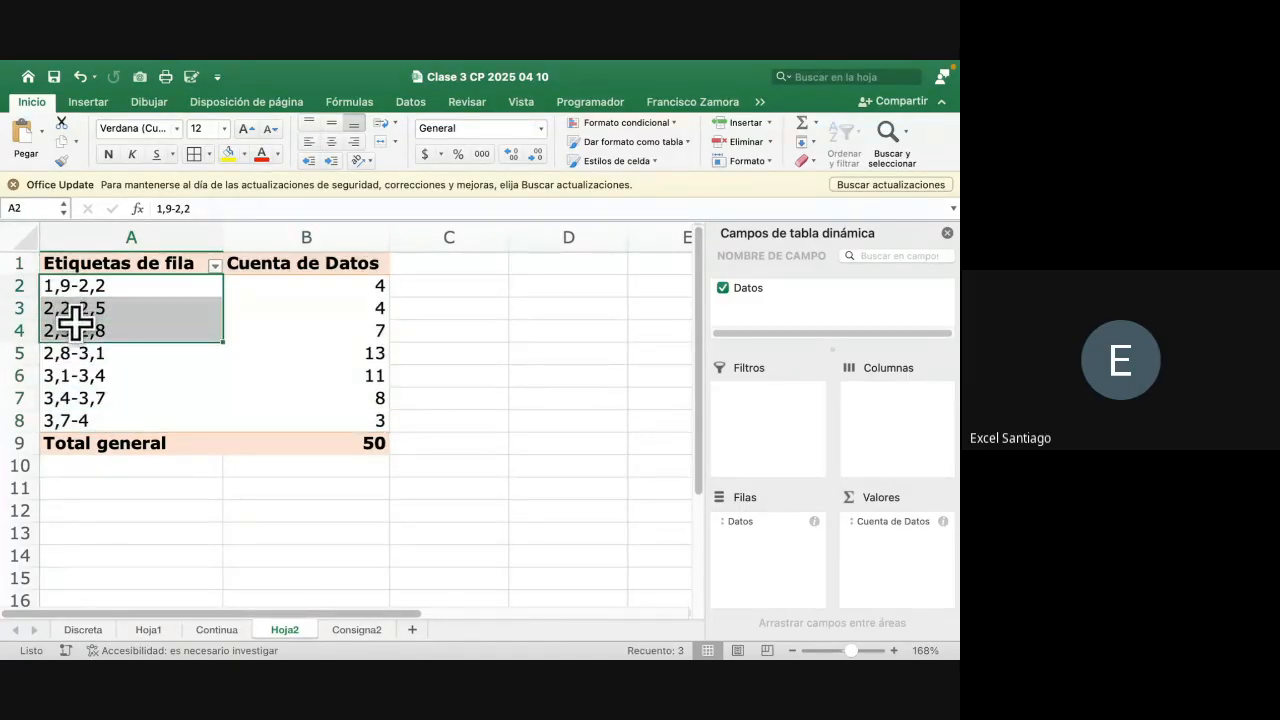
pyautogui.click(98, 419)
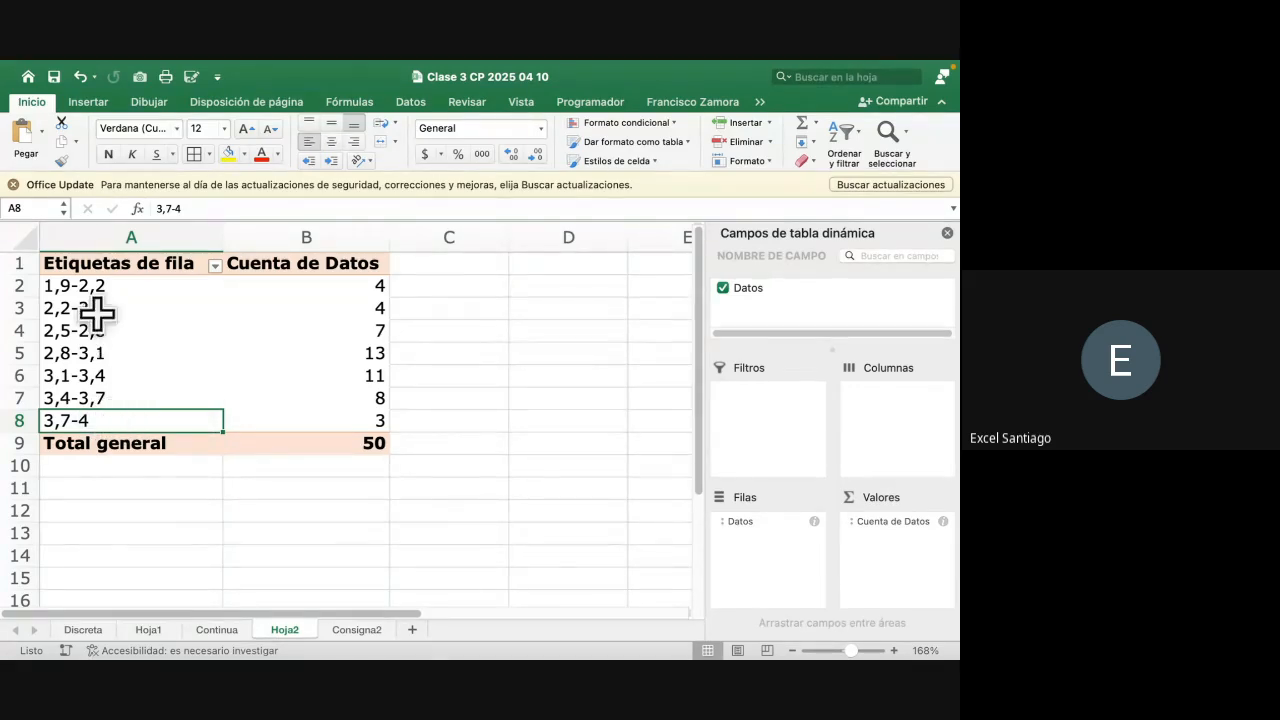
# Regroup the pivot table's row labels in A2:A8 into intervals of 0,2
pyautogui.moveTo(97, 286); pyautogui.dragTo(243, 409)
pyautogui.click(185, 326)
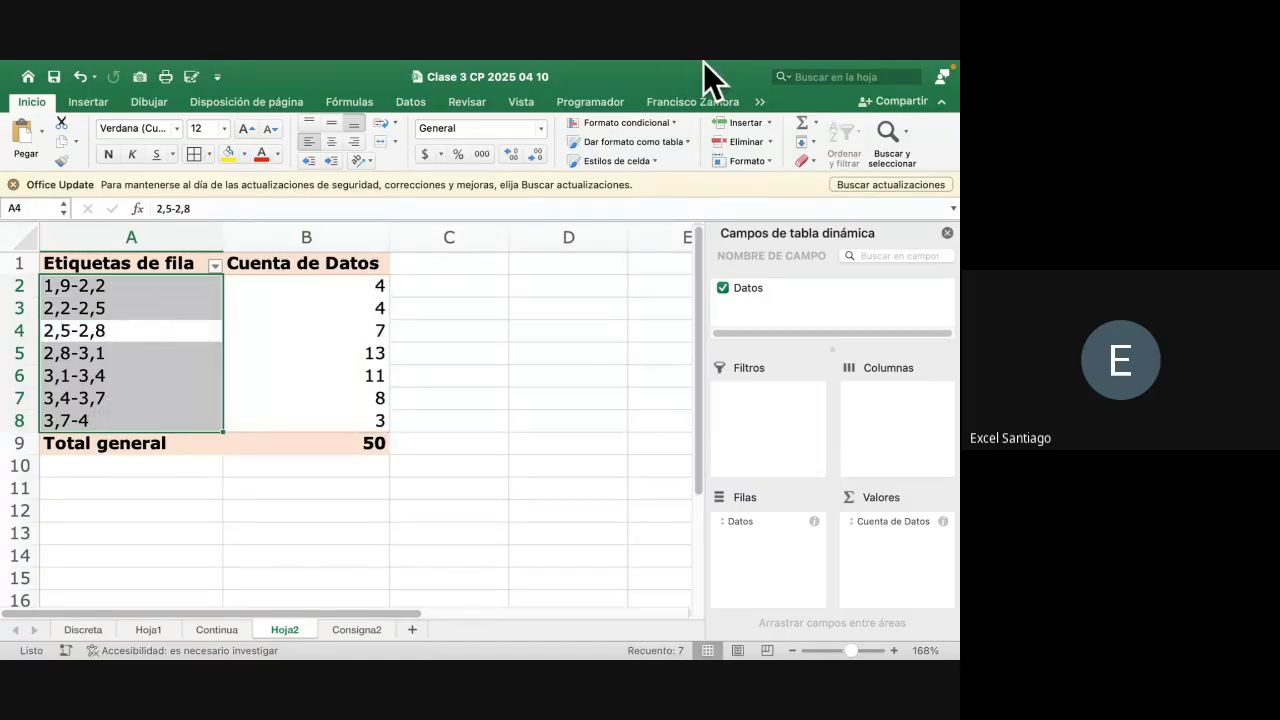
pyautogui.click(761, 103)
pyautogui.click(766, 122)
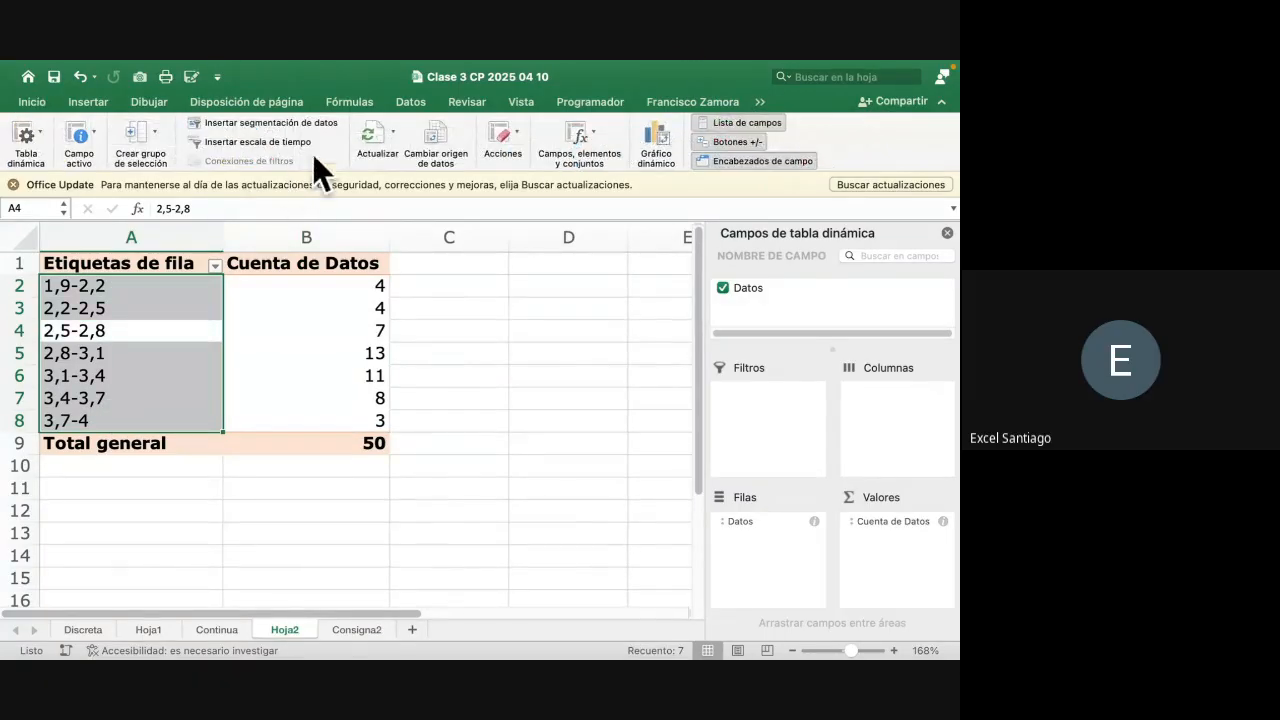
pyautogui.click(136, 137)
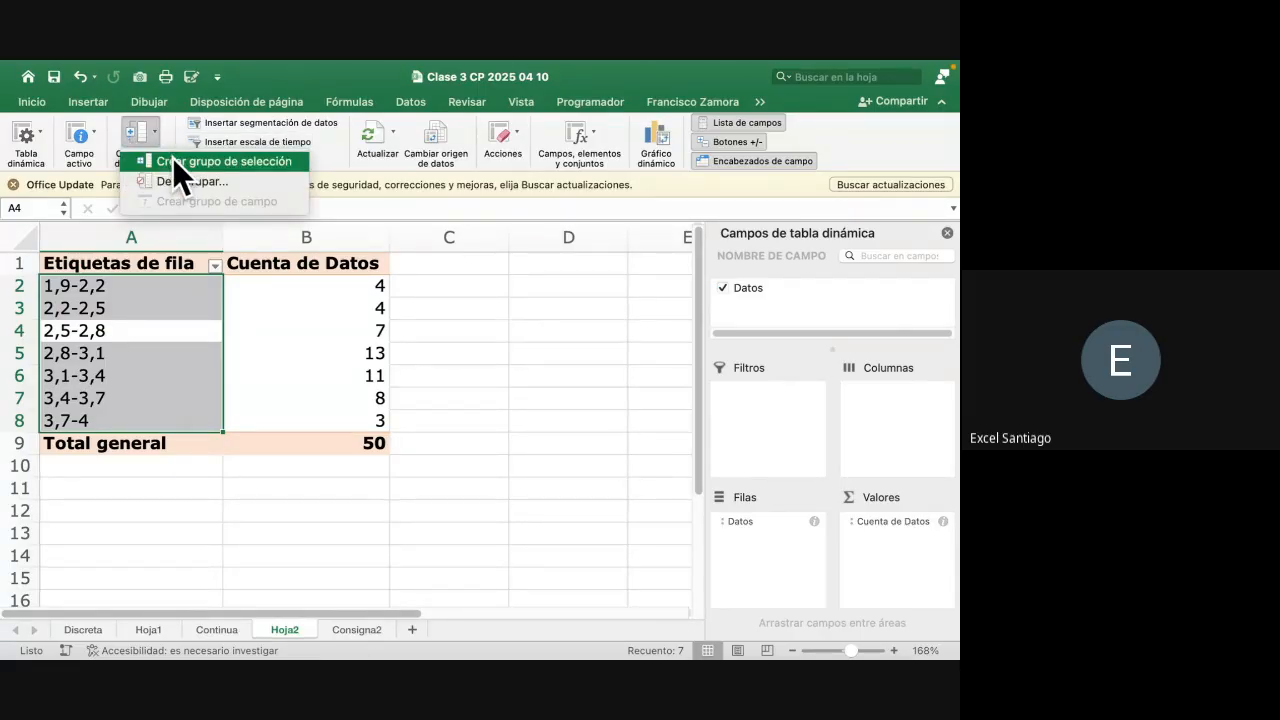
pyautogui.click(176, 160)
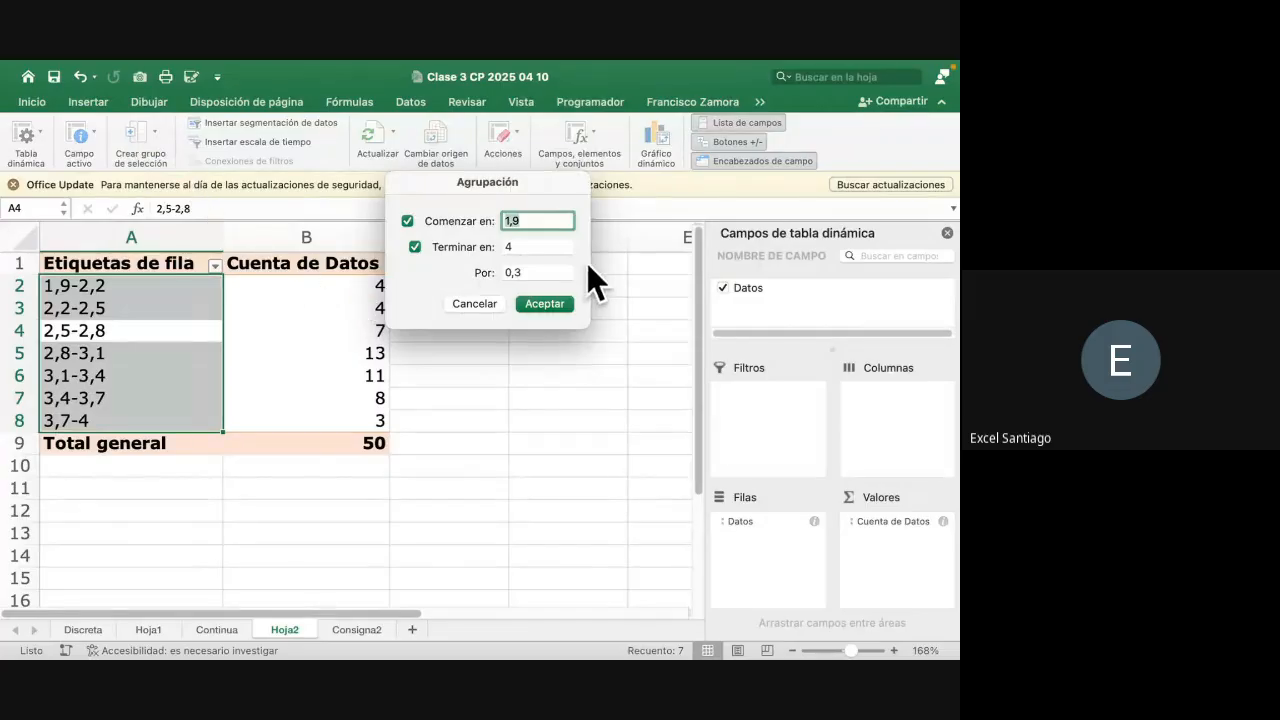
pyautogui.click(536, 272)
pyautogui.press('BackSpace')
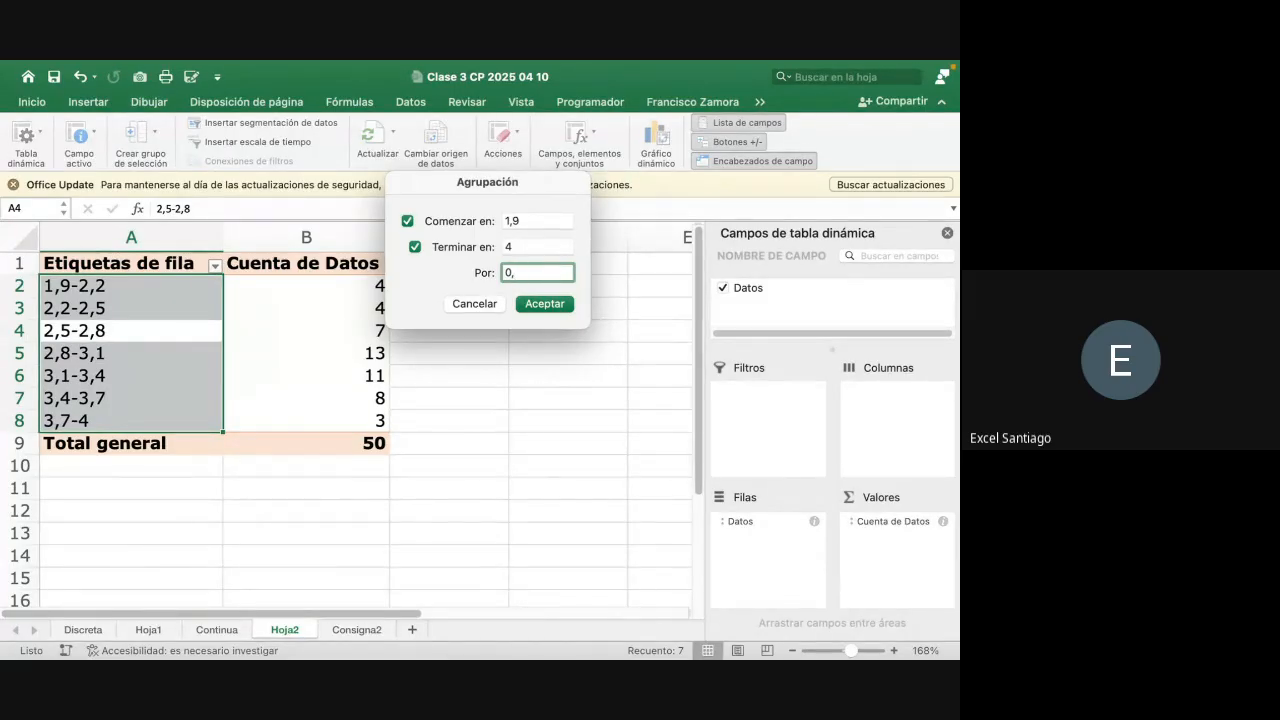
pyautogui.click(552, 307)
# Examine the regrouped intervals, their counts and the grand total in A2:B13
pyautogui.click(162, 513)
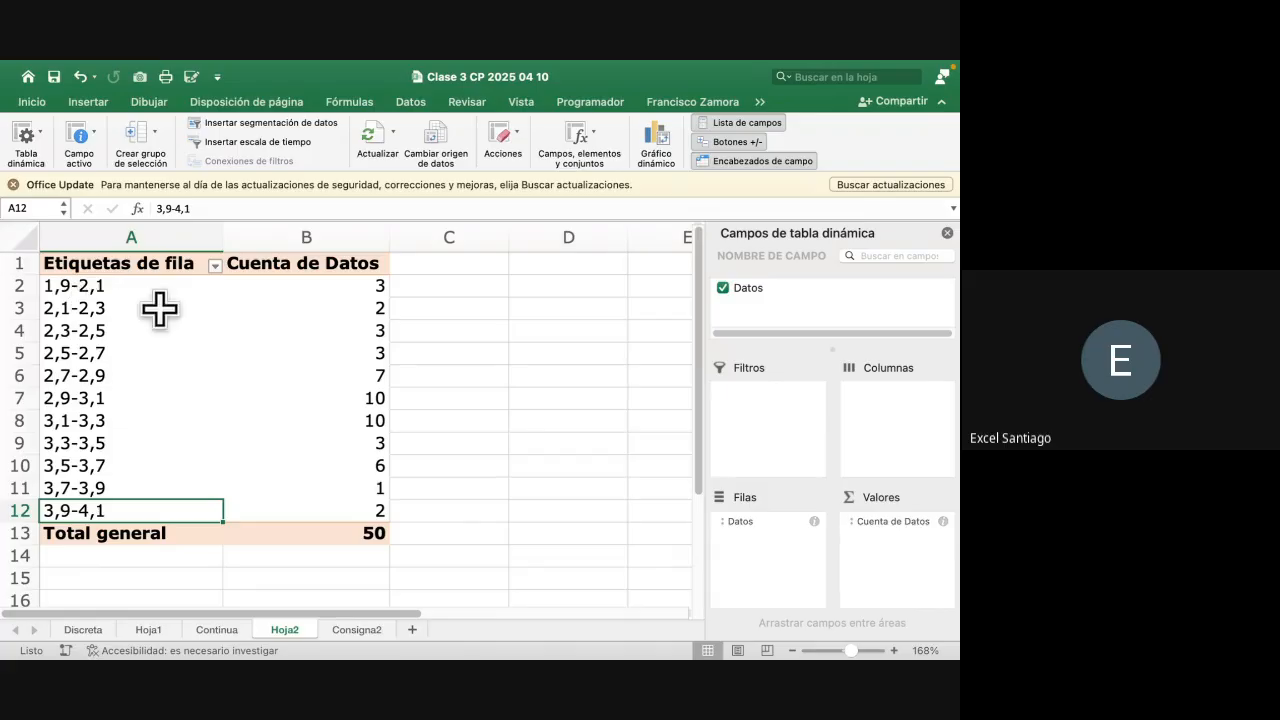
pyautogui.moveTo(108, 285); pyautogui.dragTo(263, 508)
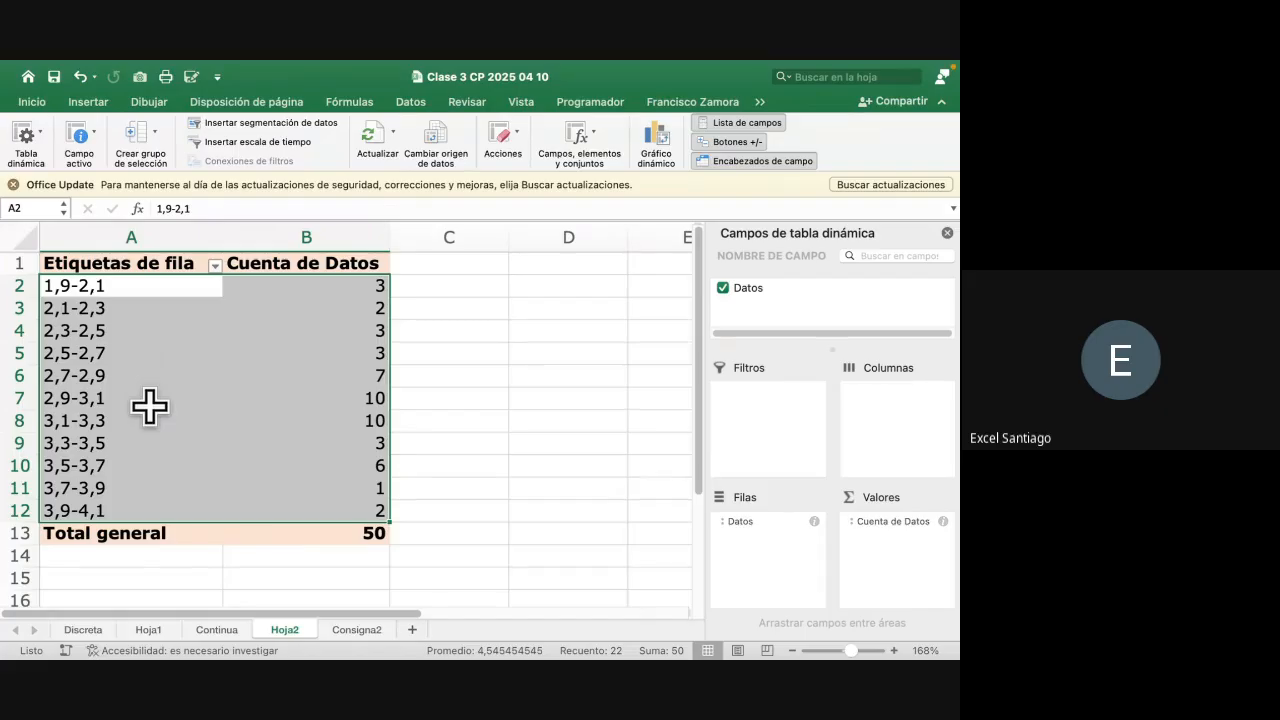
pyautogui.click(369, 534)
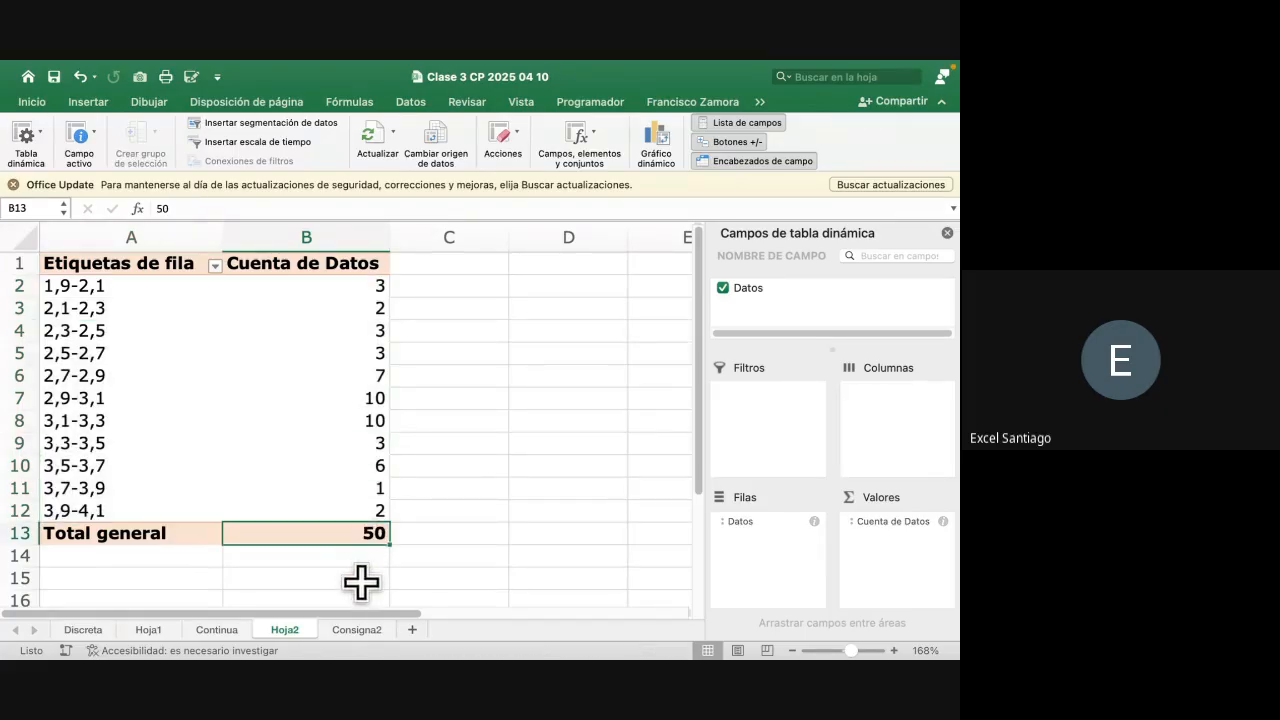
pyautogui.moveTo(100, 282); pyautogui.dragTo(268, 540)
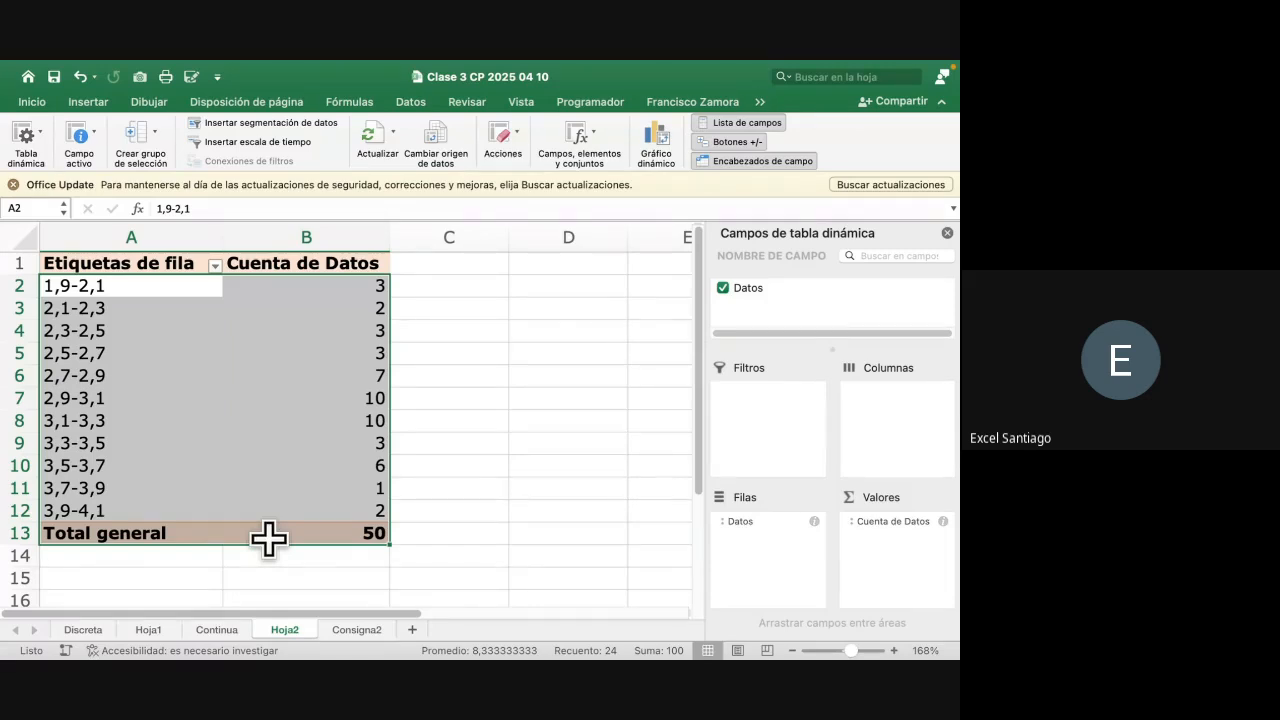
pyautogui.click(357, 530)
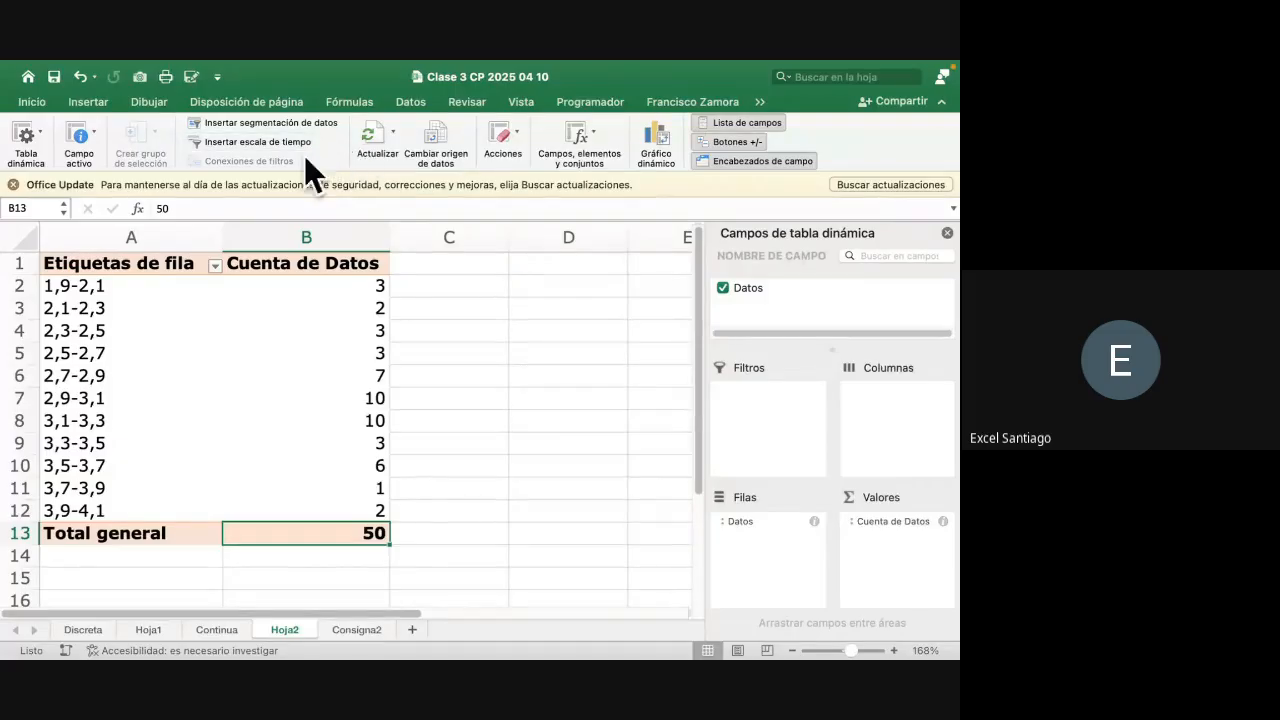
# Undo the last regrouping of the row labels and review the interval table in A2:B9
pyautogui.press('super+z')
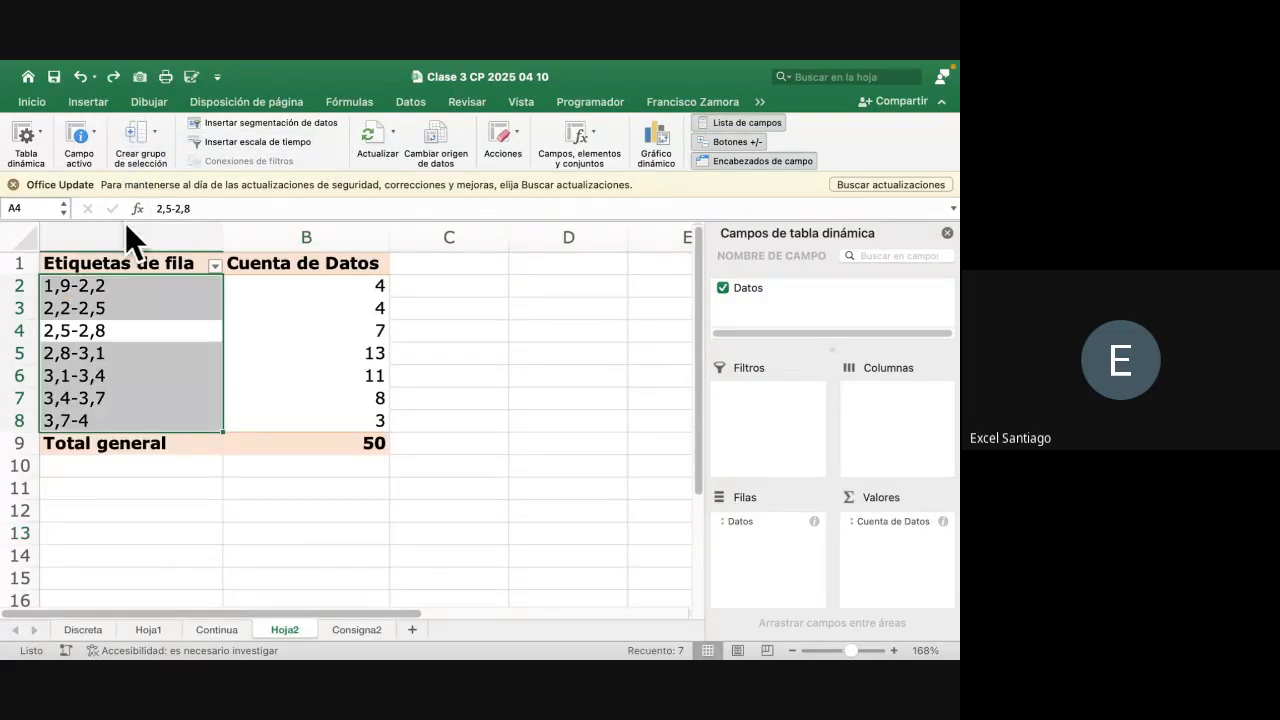
pyautogui.moveTo(112, 288); pyautogui.dragTo(343, 449)
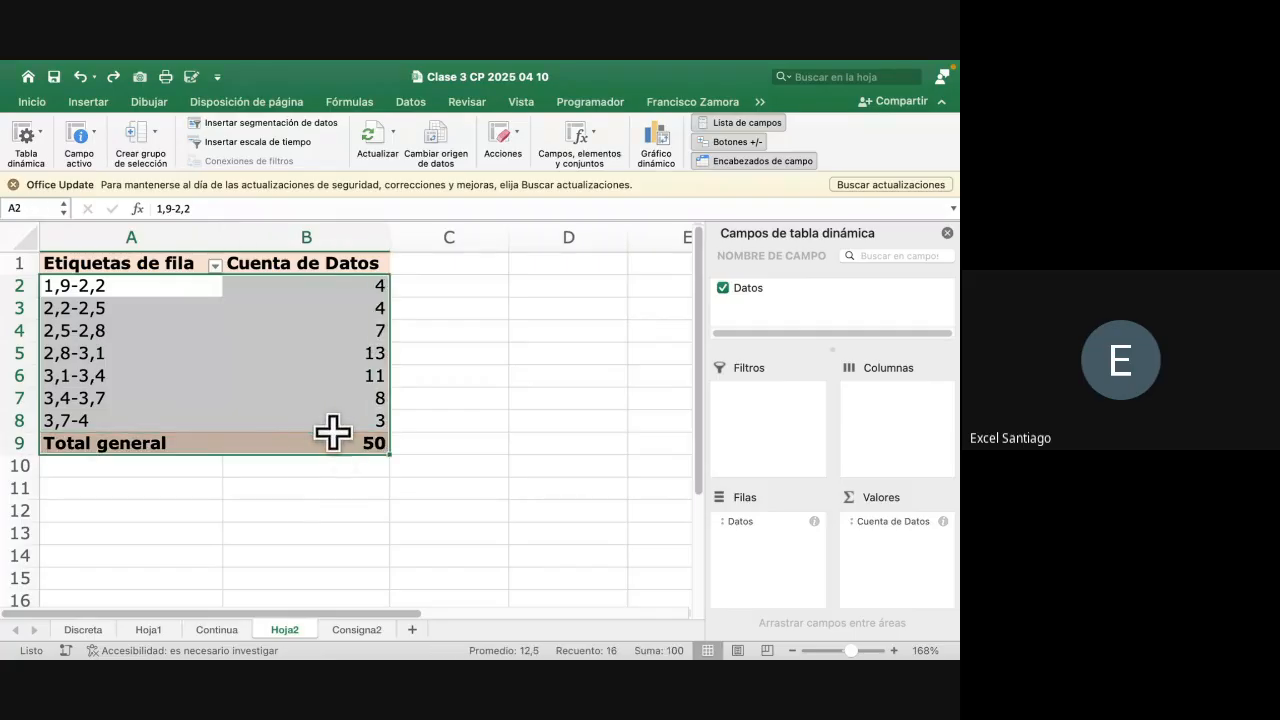
pyautogui.click(309, 405)
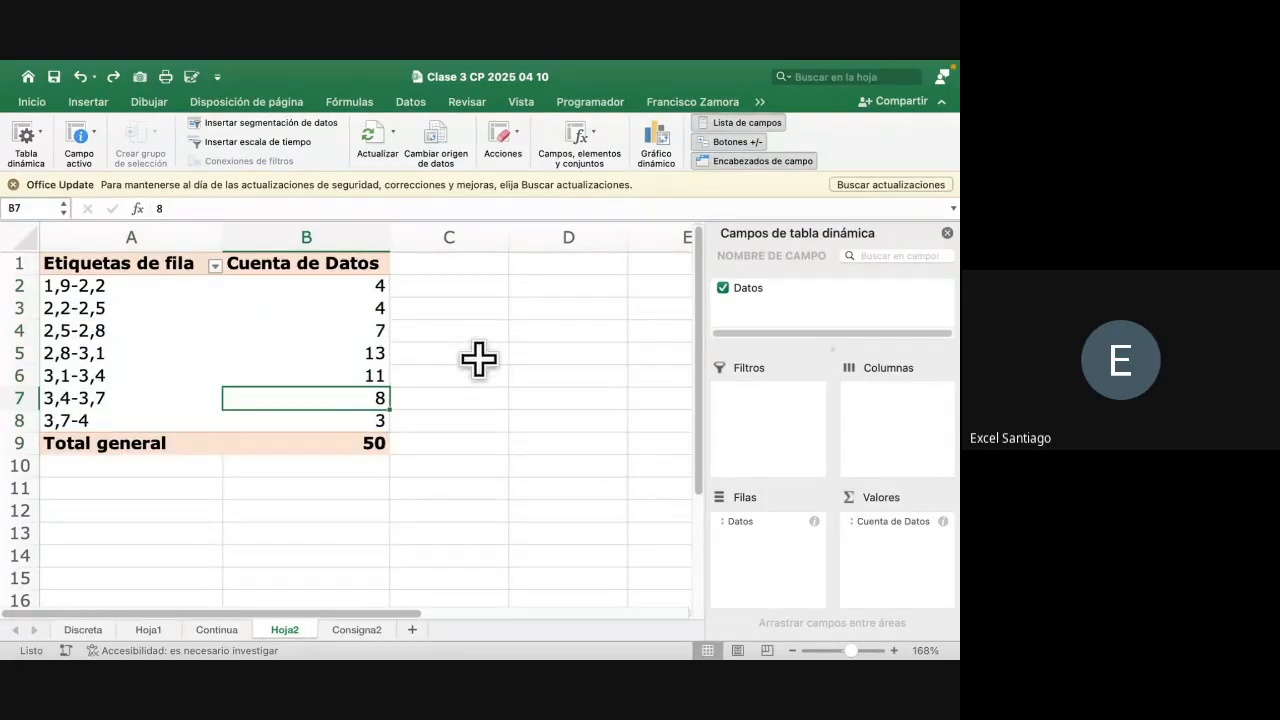
# Read step 5 on the Continua sheet about adding a lower and an upper zero-frequency interval, and compare its example with the Hoja2 table
pyautogui.click(218, 632)
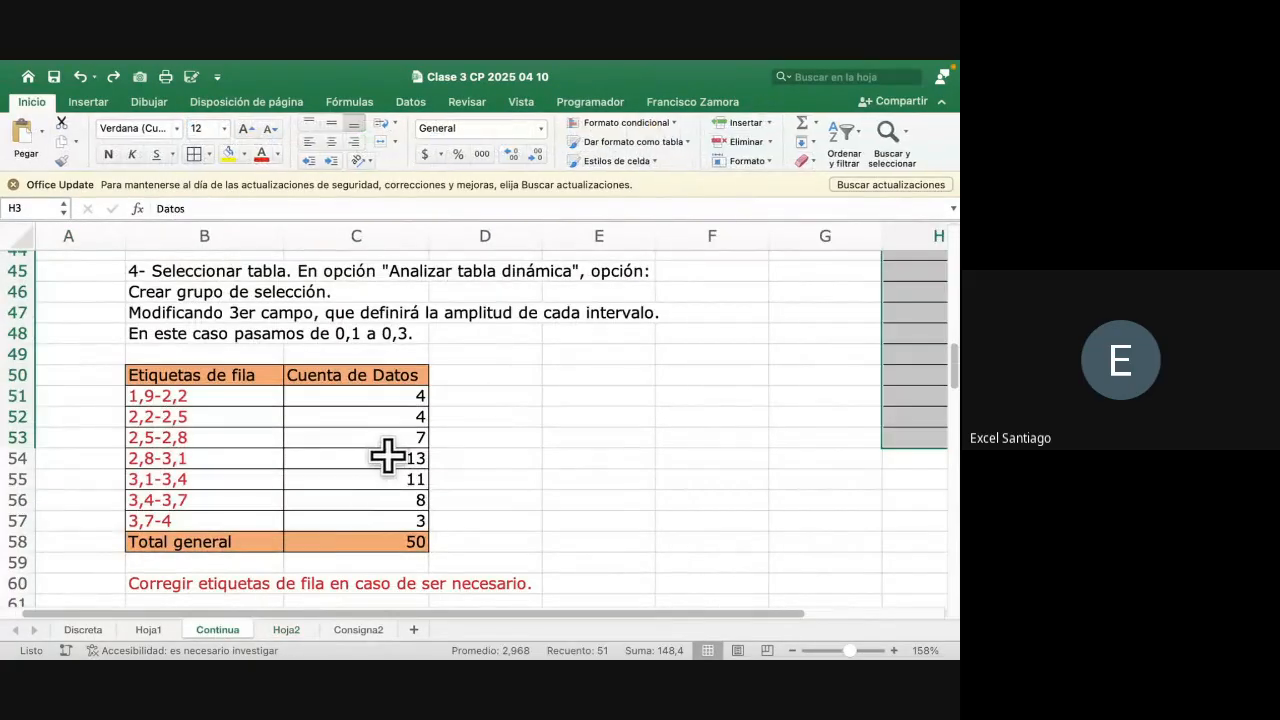
pyautogui.scroll(-2, 388, 456)
pyautogui.scroll(-4, 388, 456)
pyautogui.scroll(-5, 388, 456)
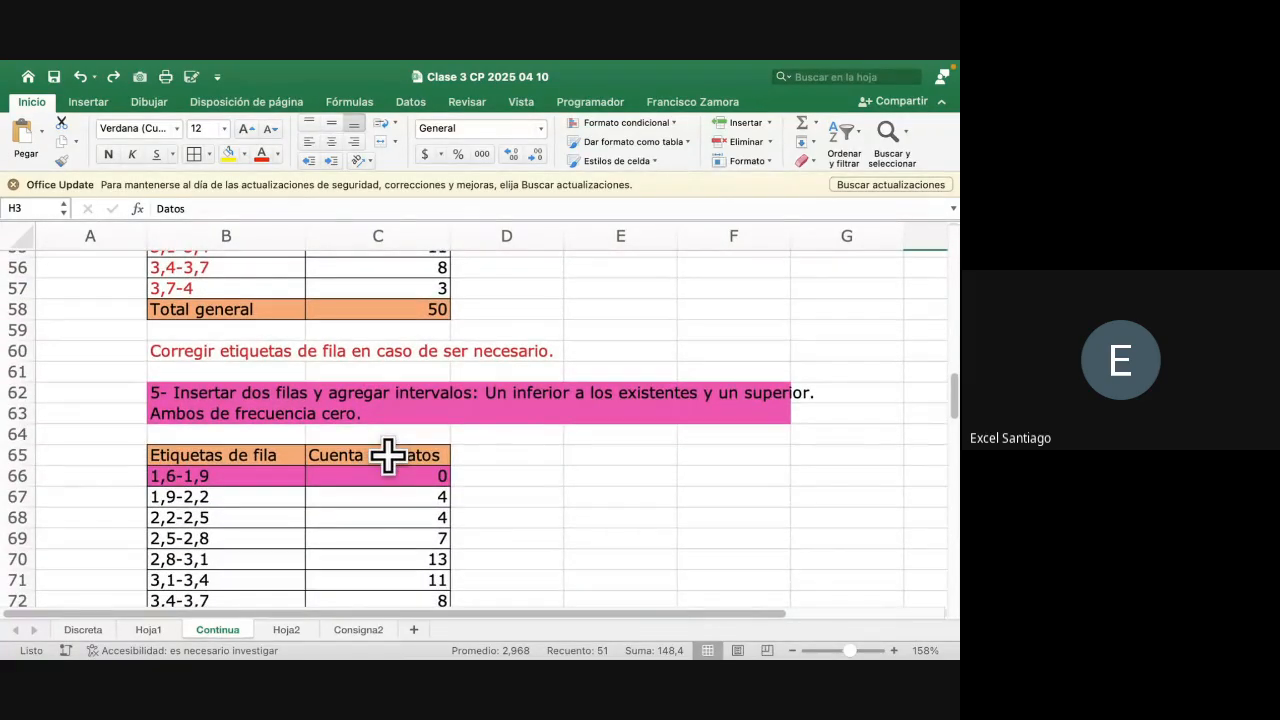
pyautogui.scroll(-4, 540, 472)
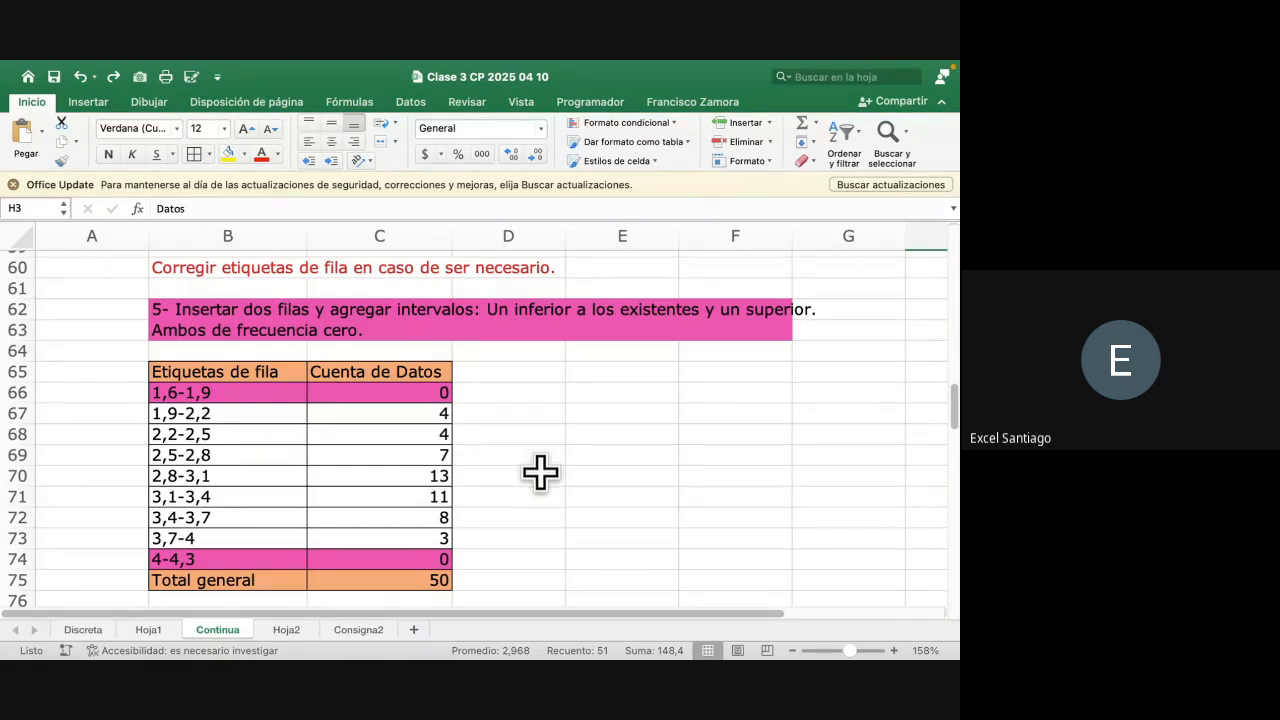
pyautogui.click(284, 627)
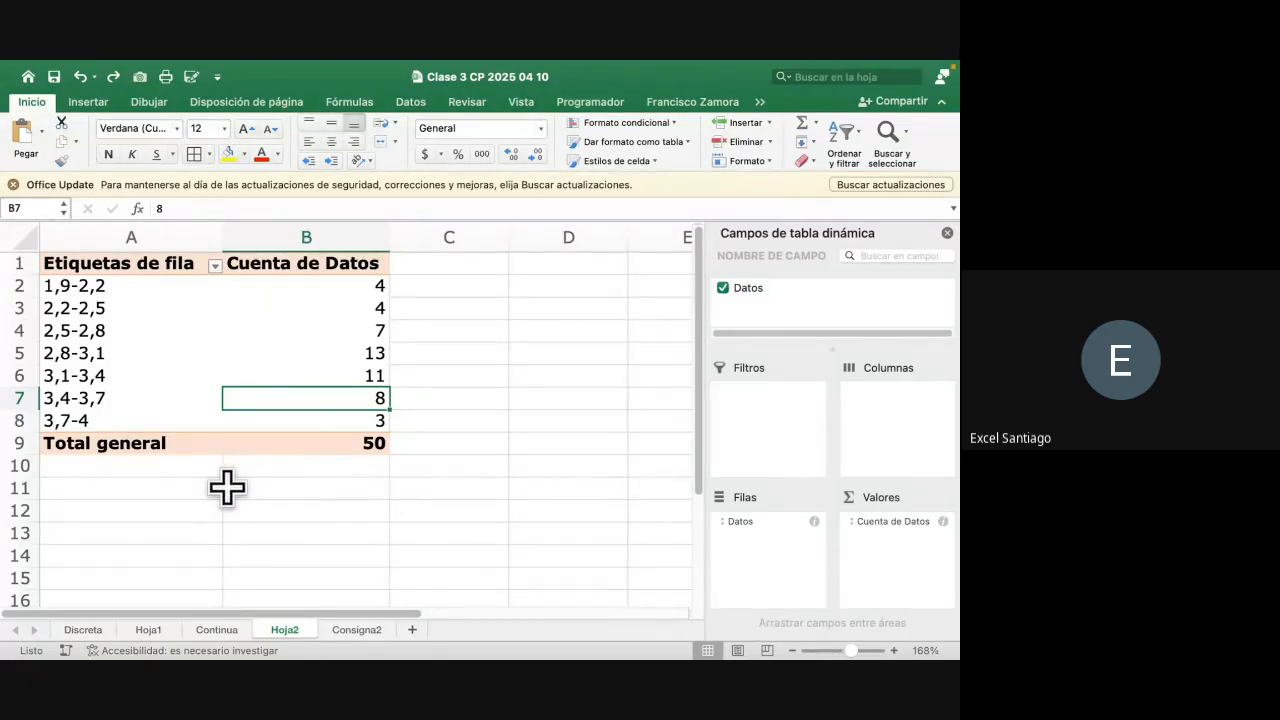
pyautogui.click(236, 627)
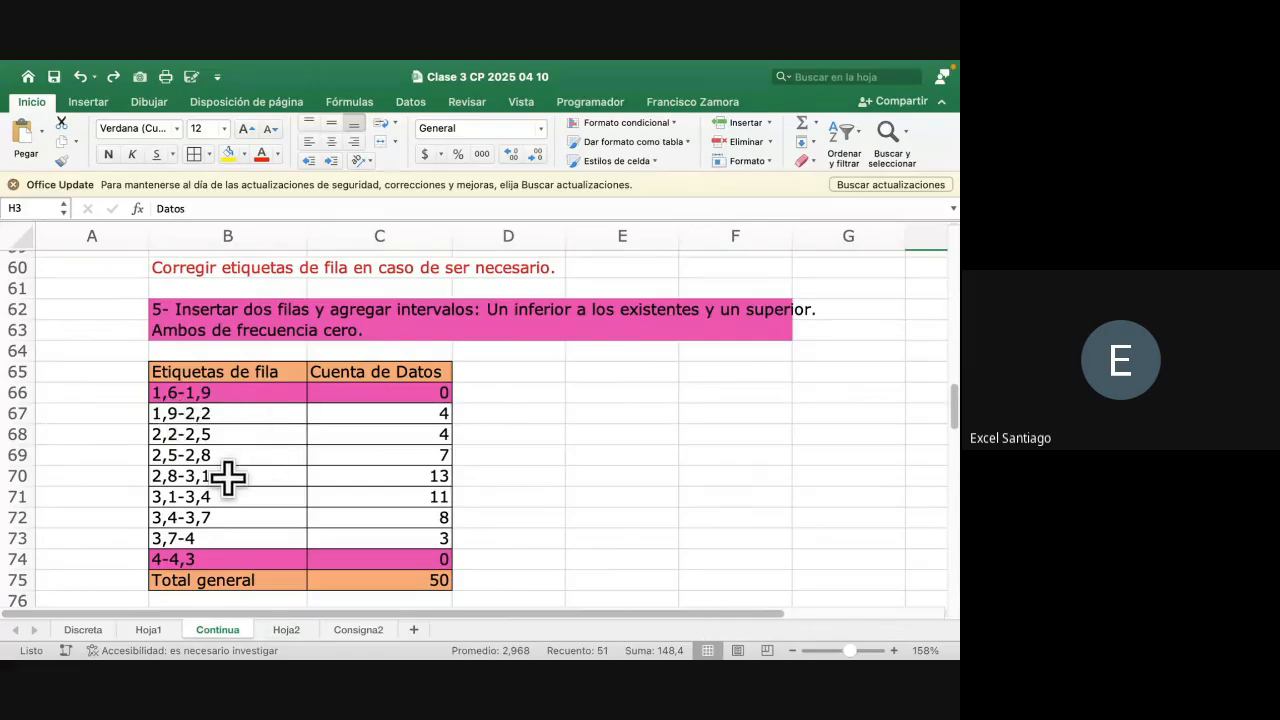
pyautogui.scroll(-3, 228, 480)
pyautogui.scroll(-3, 228, 480)
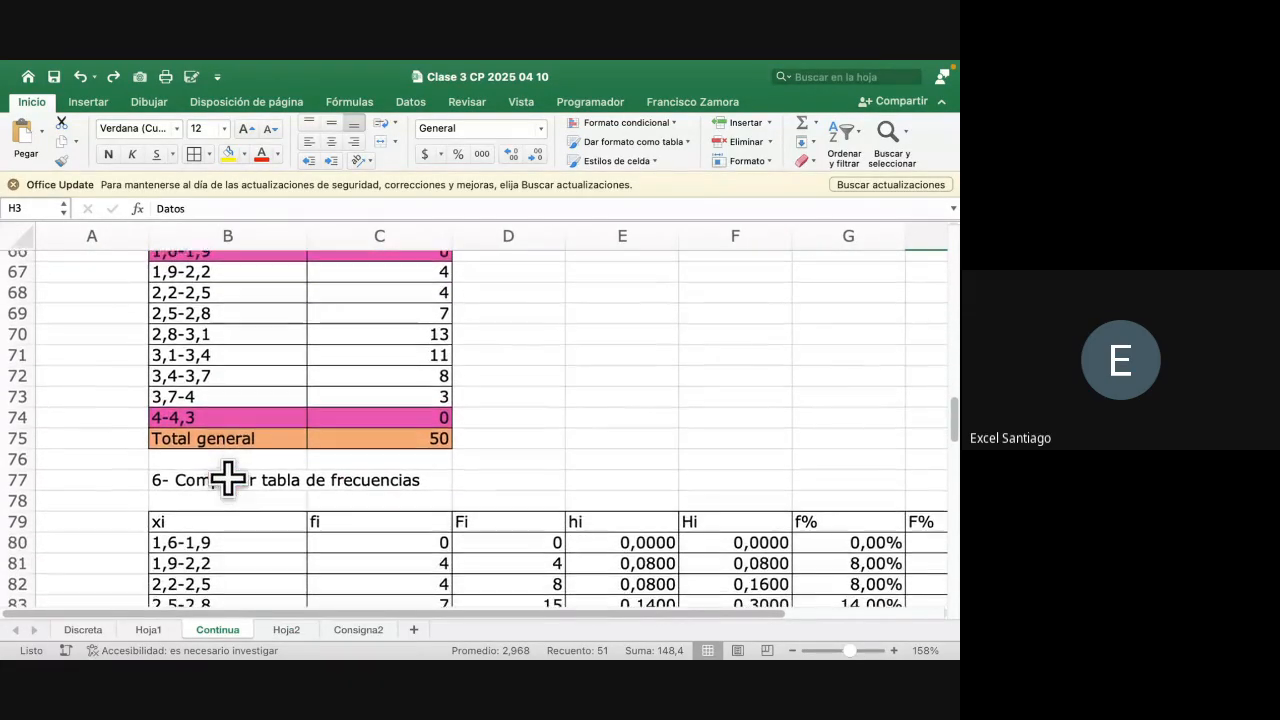
pyautogui.scroll(4, 228, 480)
pyautogui.scroll(1, 228, 480)
pyautogui.scroll(-2, 228, 480)
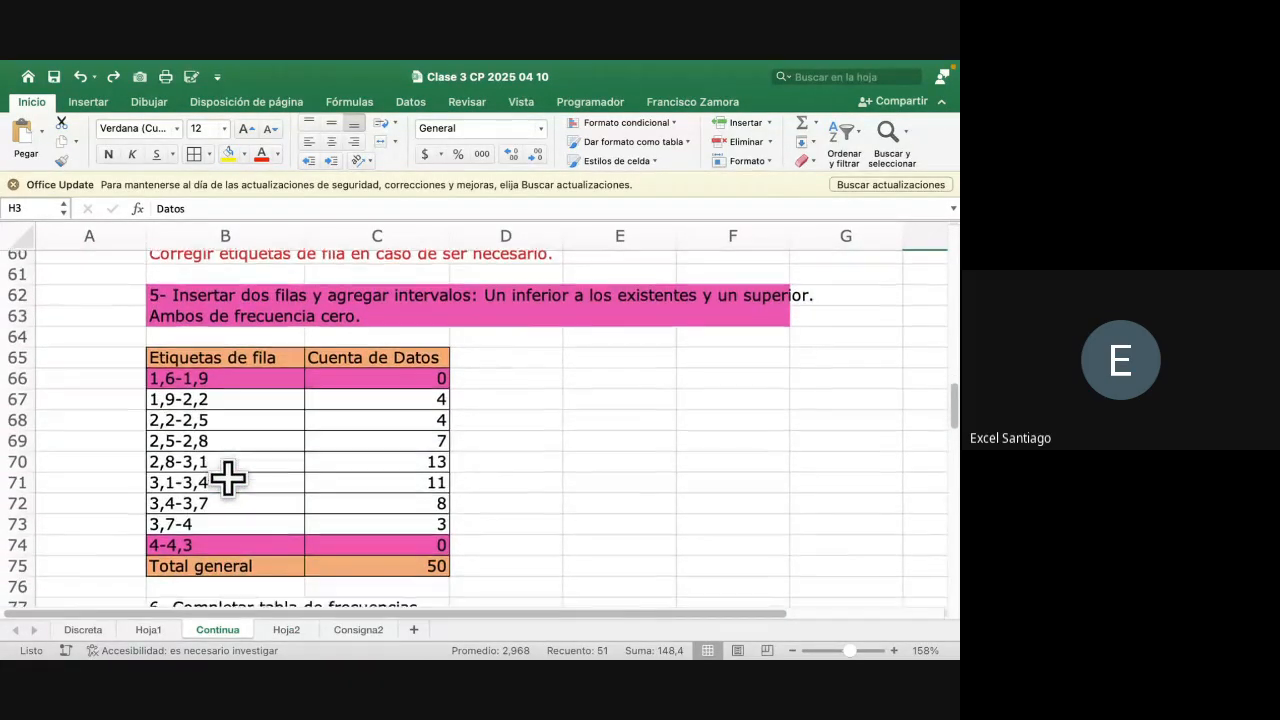
# Look over the completed frequency table in step 6 and the chart tables in step 7 of the Continua sheet
pyautogui.scroll(-20, 228, 480)
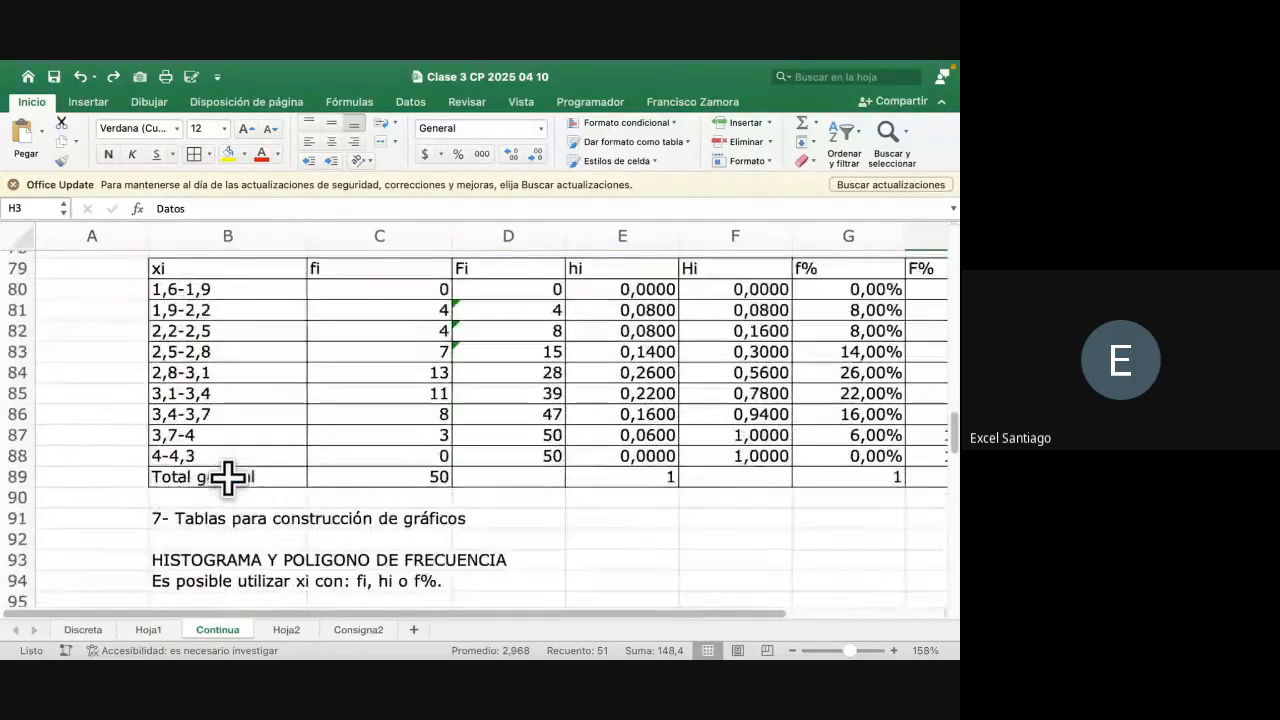
pyautogui.scroll(-4, 228, 480)
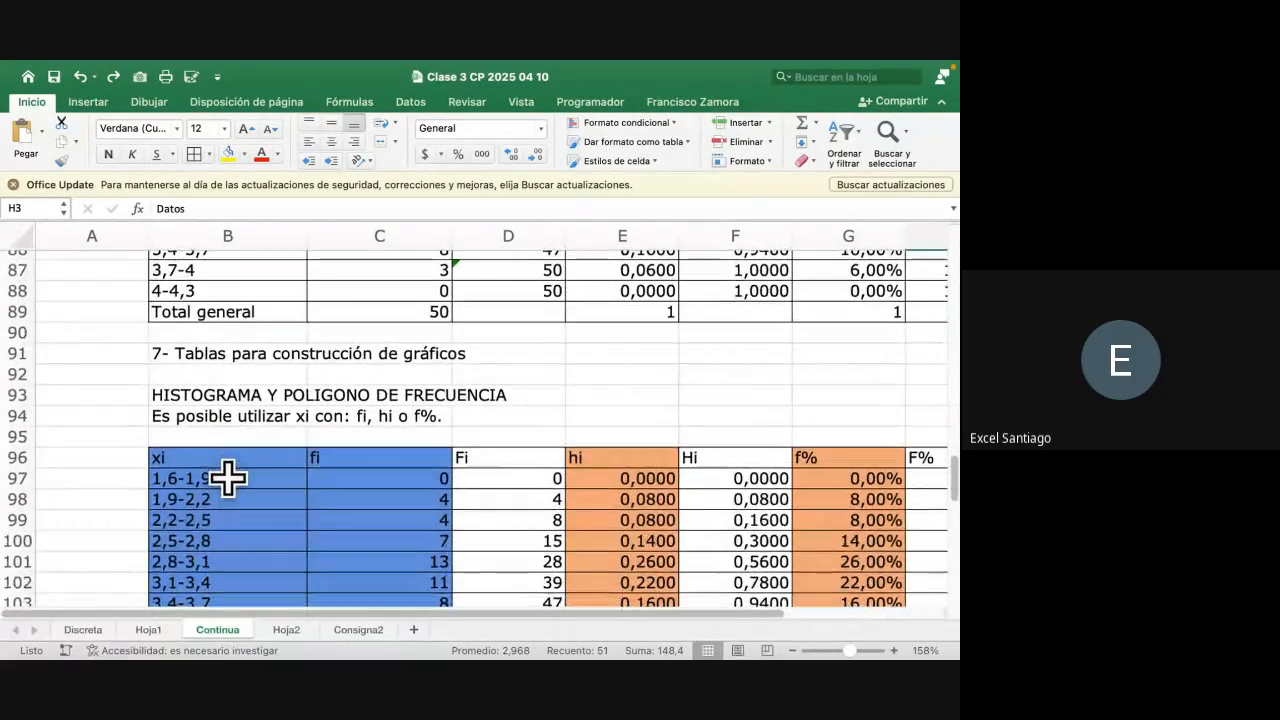
pyautogui.scroll(-12, 228, 480)
pyautogui.scroll(15, 228, 480)
pyautogui.scroll(15, 228, 480)
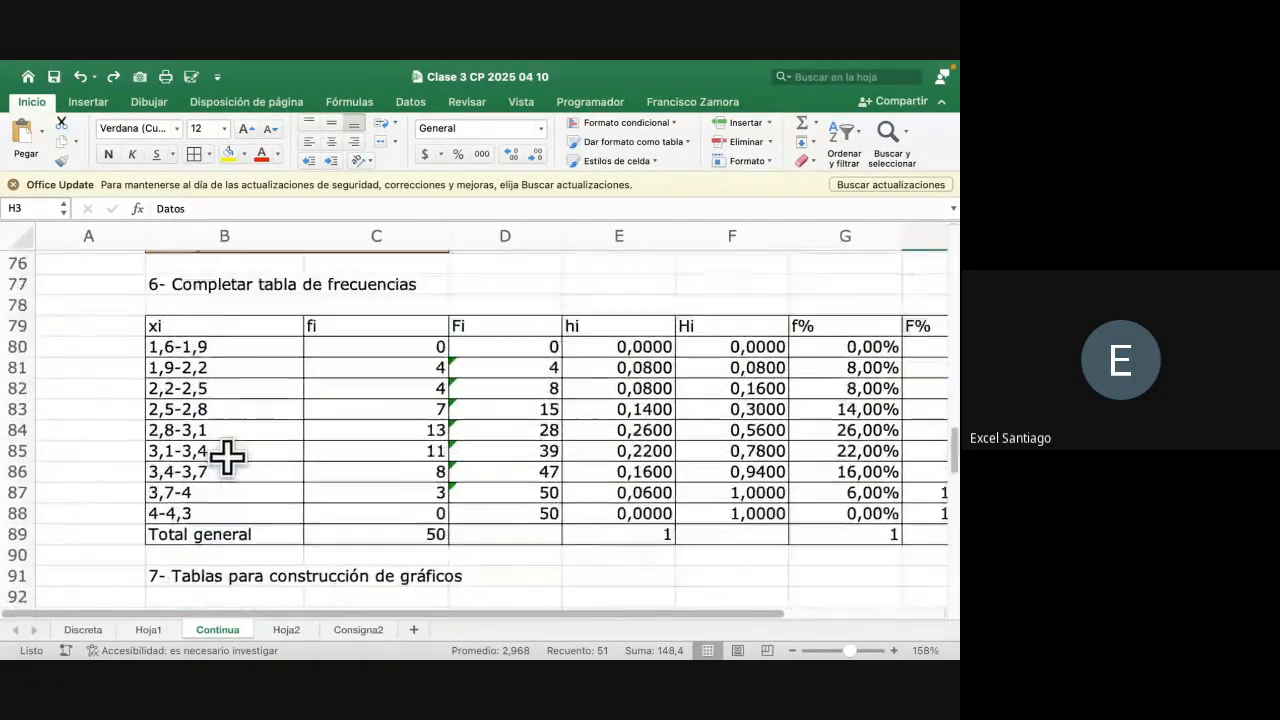
pyautogui.scroll(3, 228, 457)
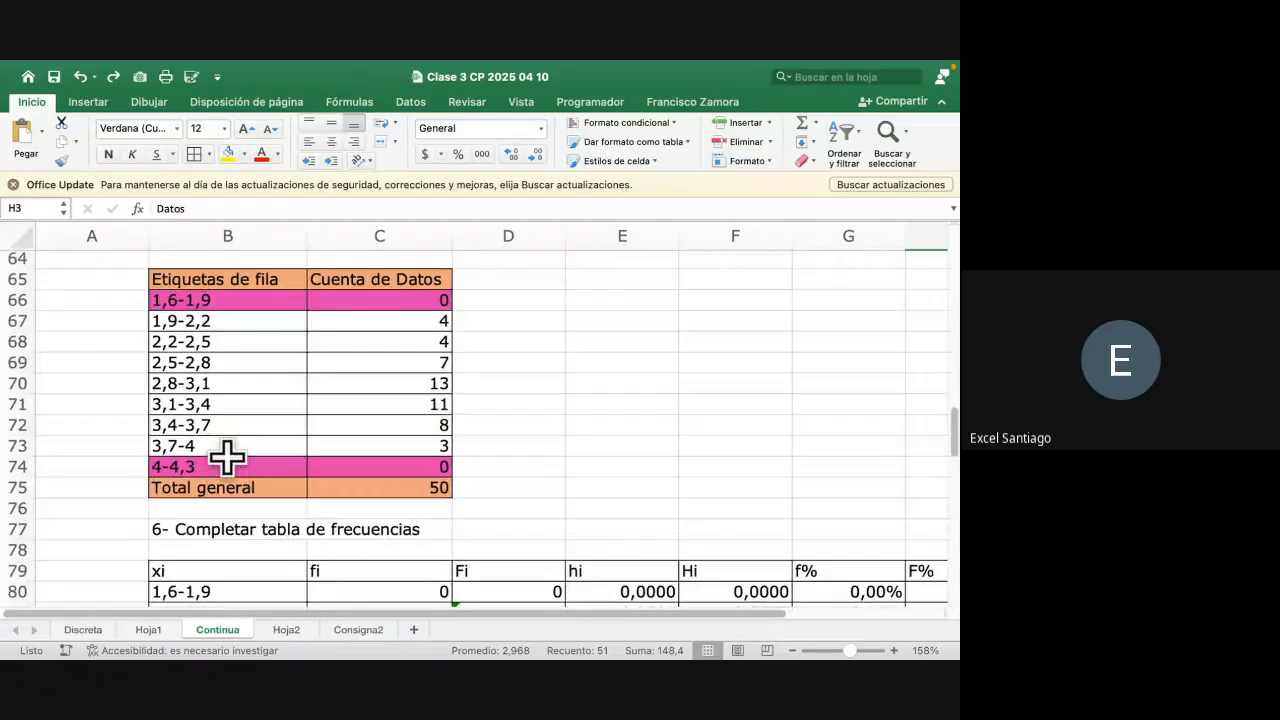
# Examine the step 5 example table in B65:C75, focusing on the added zero-frequency rows 1,6-1,9 and 4-4,3
pyautogui.click(252, 281)
pyautogui.moveTo(252, 281)
pyautogui.mouseDown()
pyautogui.moveTo(337, 374)
pyautogui.moveTo(362, 438)
pyautogui.mouseUp()
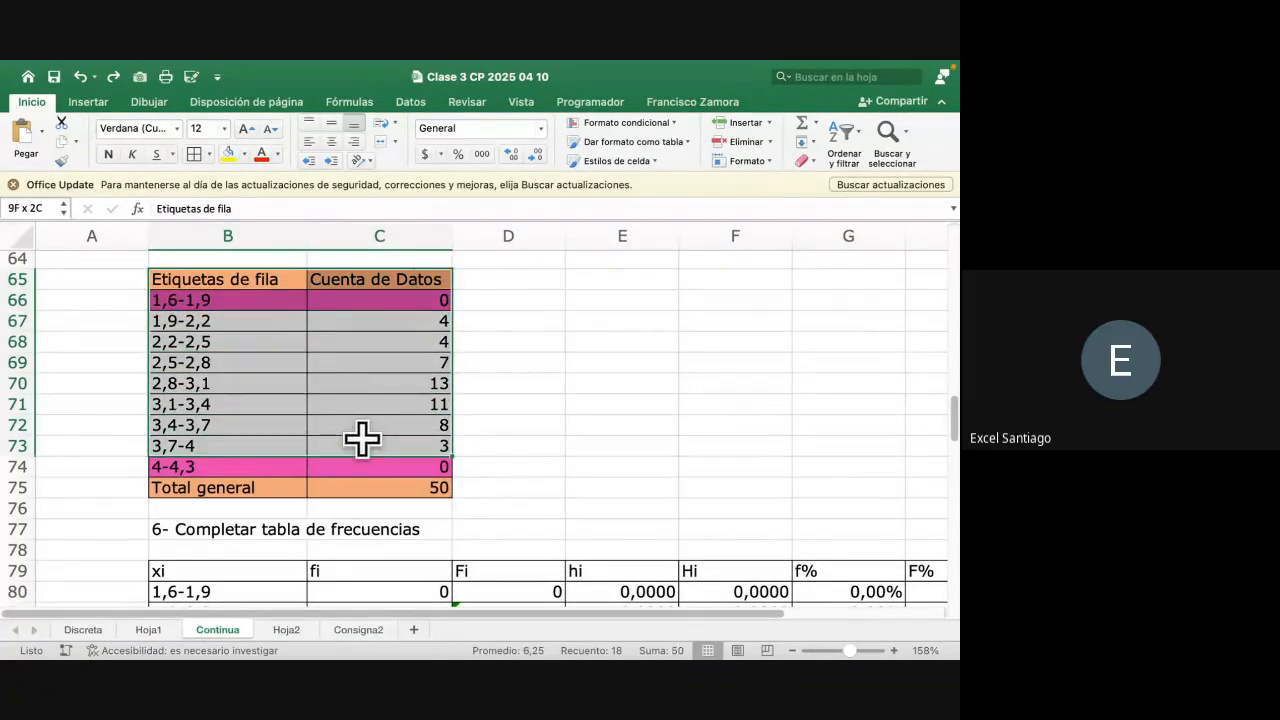
pyautogui.scroll(2, 361, 438)
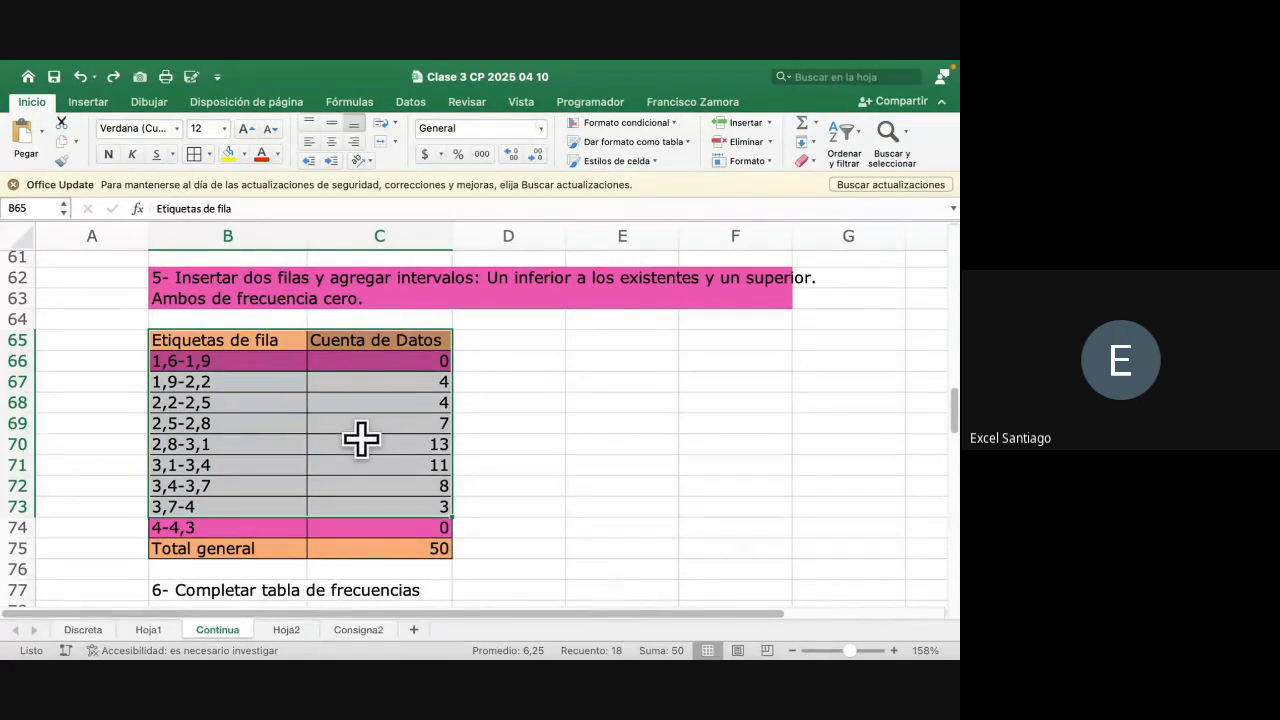
pyautogui.click(110, 360)
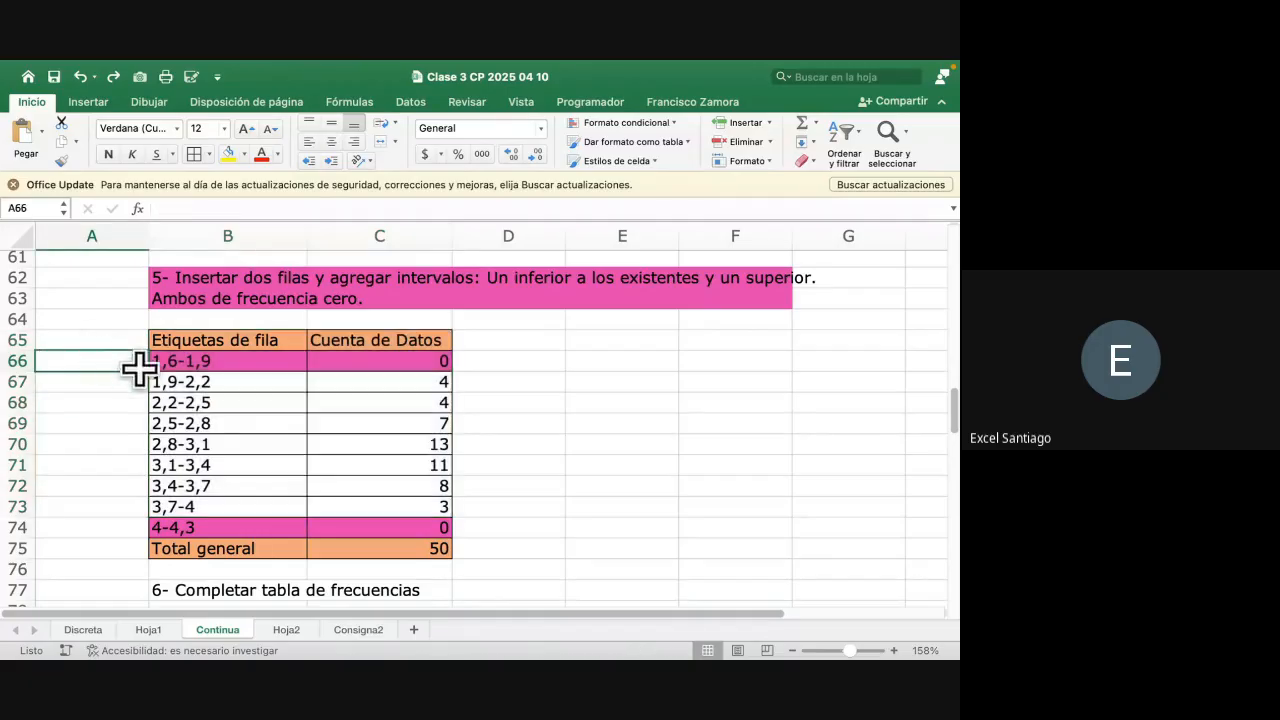
pyautogui.click(218, 362)
pyautogui.moveTo(218, 362); pyautogui.dragTo(366, 363)
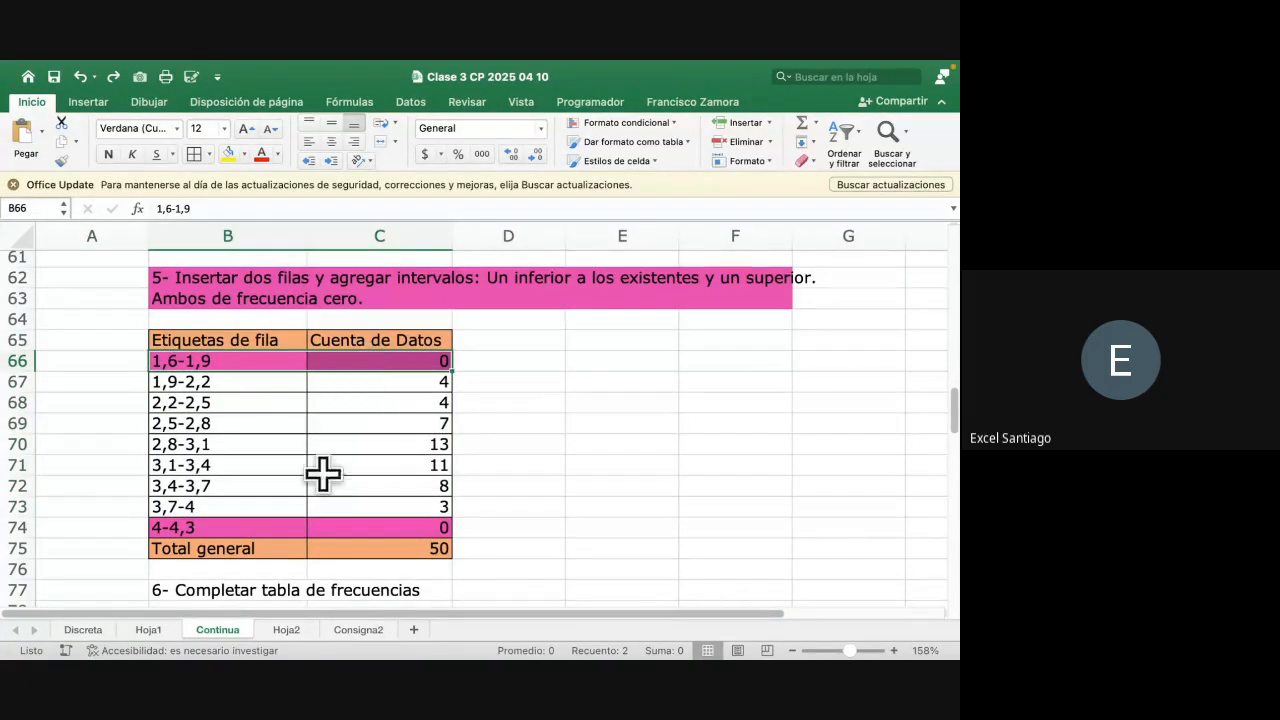
pyautogui.click(215, 530)
pyautogui.moveTo(215, 530); pyautogui.dragTo(337, 531)
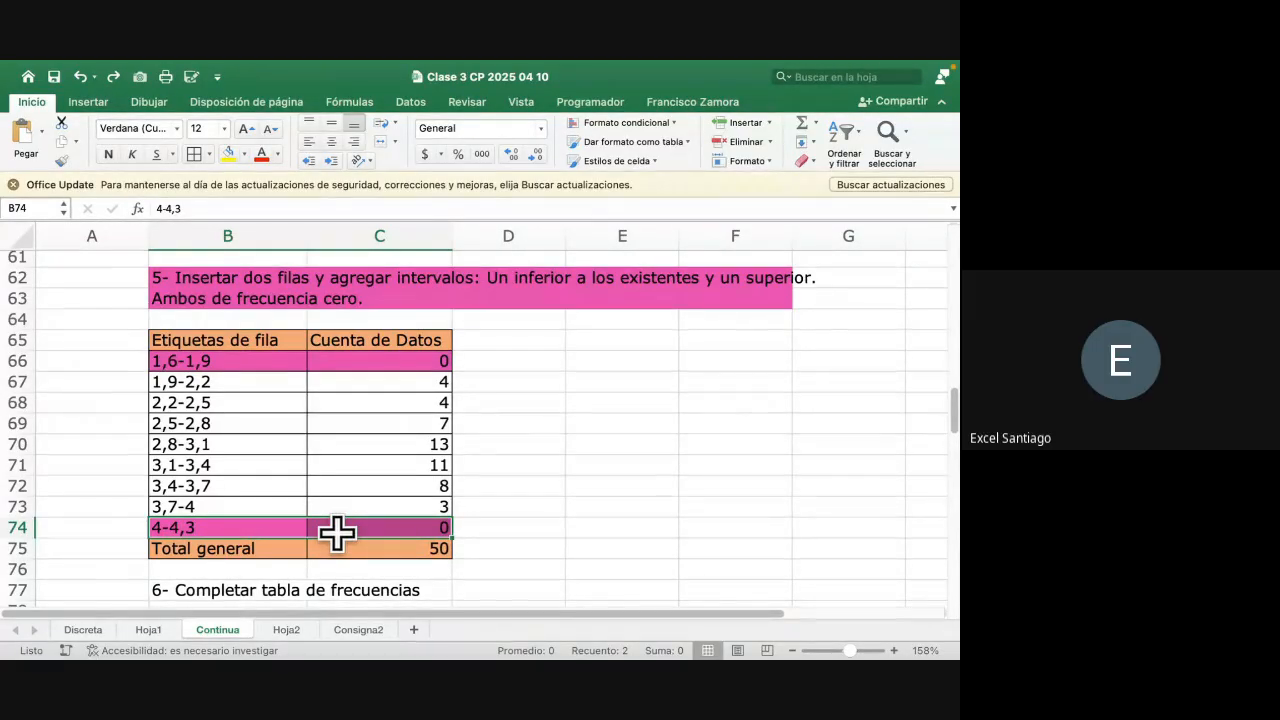
# Compare the first and last original intervals, 1,9-2,2 and 3,7-4, with the zero-frequency intervals next to them
pyautogui.click(225, 383)
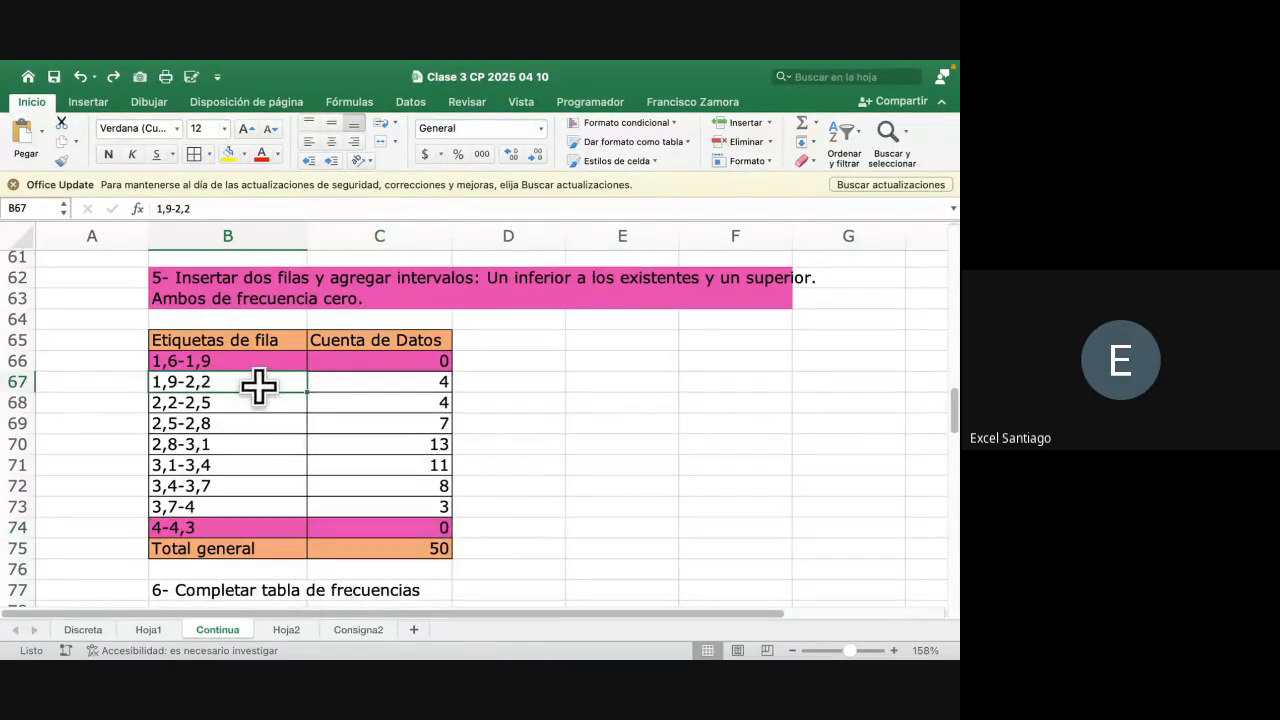
pyautogui.click(208, 362)
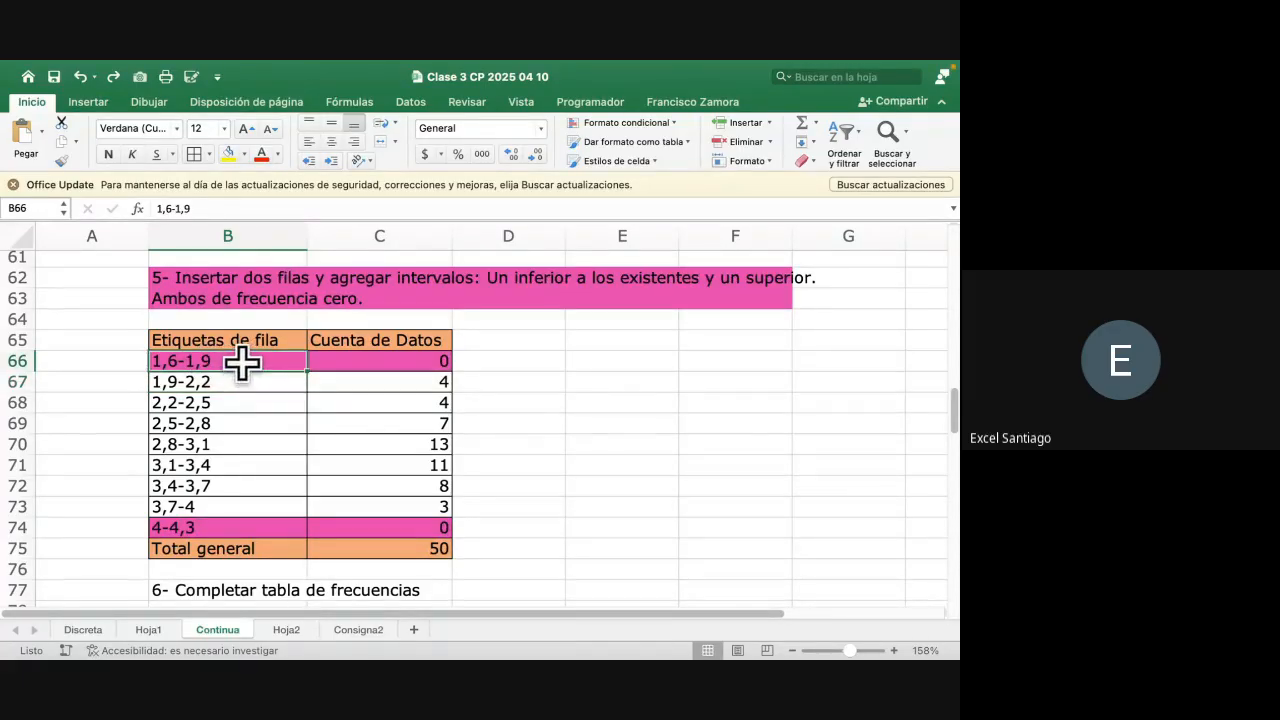
pyautogui.moveTo(243, 360); pyautogui.dragTo(378, 366)
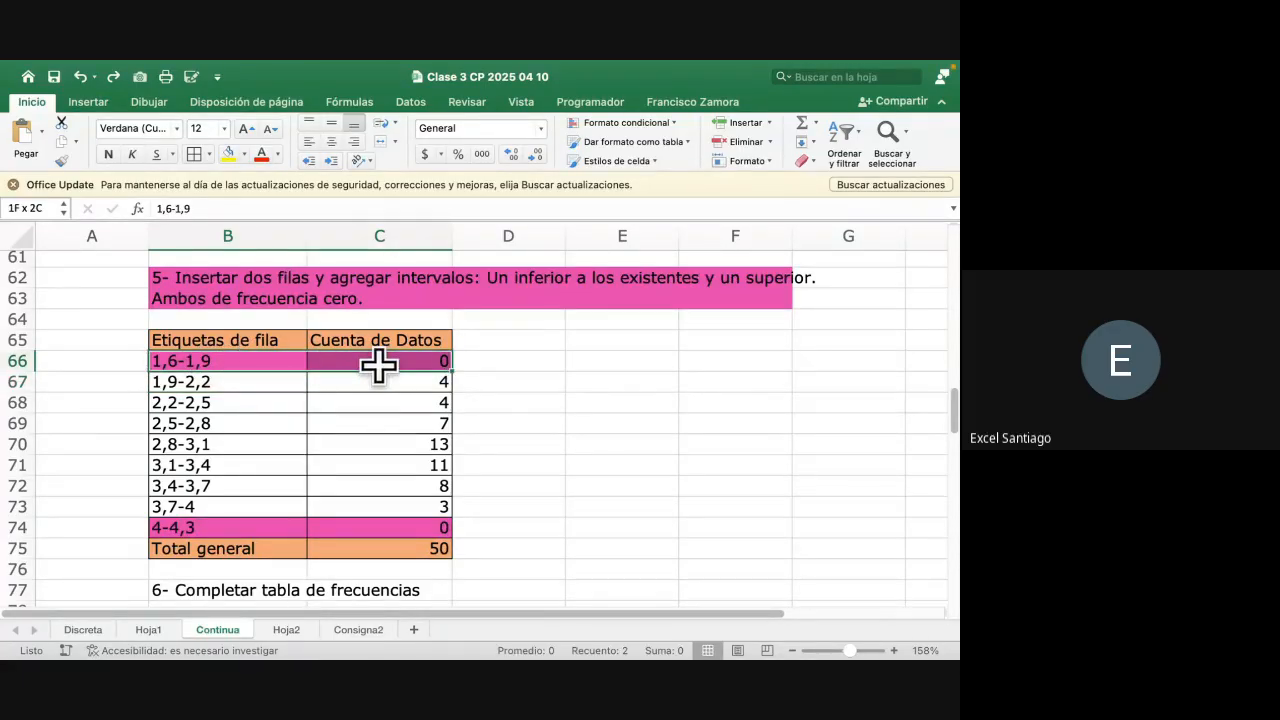
pyautogui.click(216, 505)
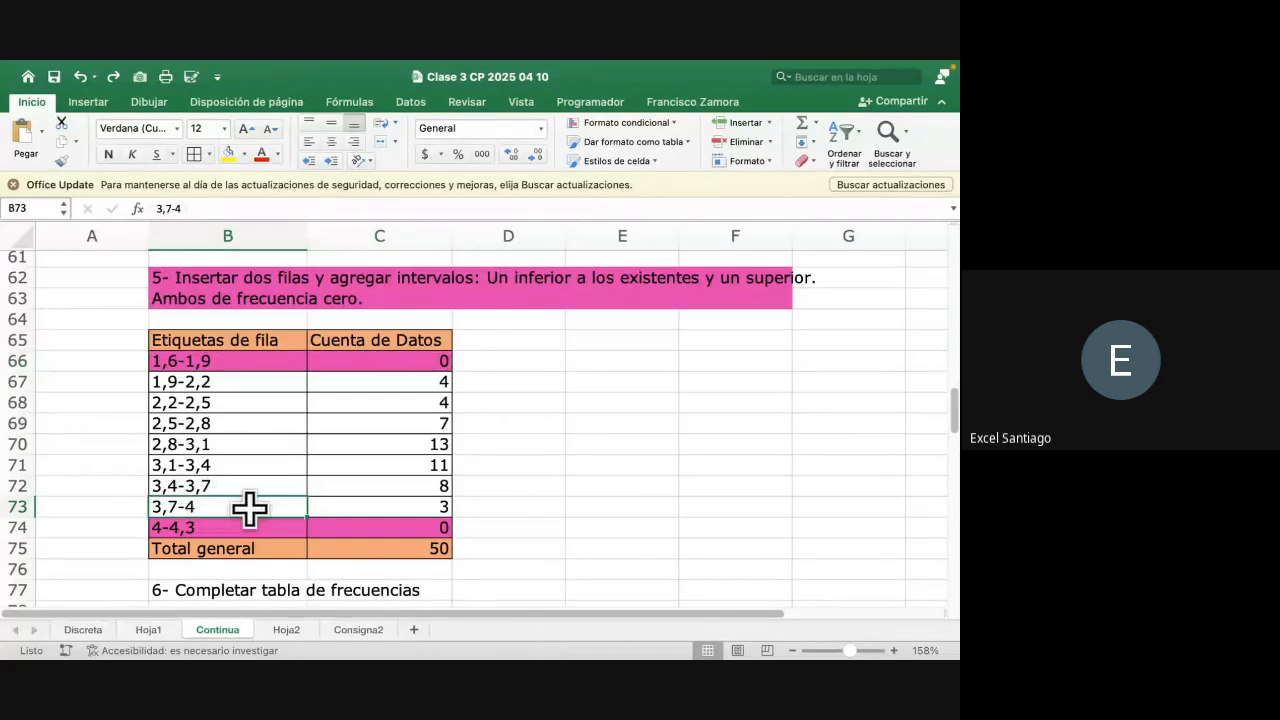
pyautogui.click(222, 528)
pyautogui.moveTo(254, 528); pyautogui.dragTo(340, 528)
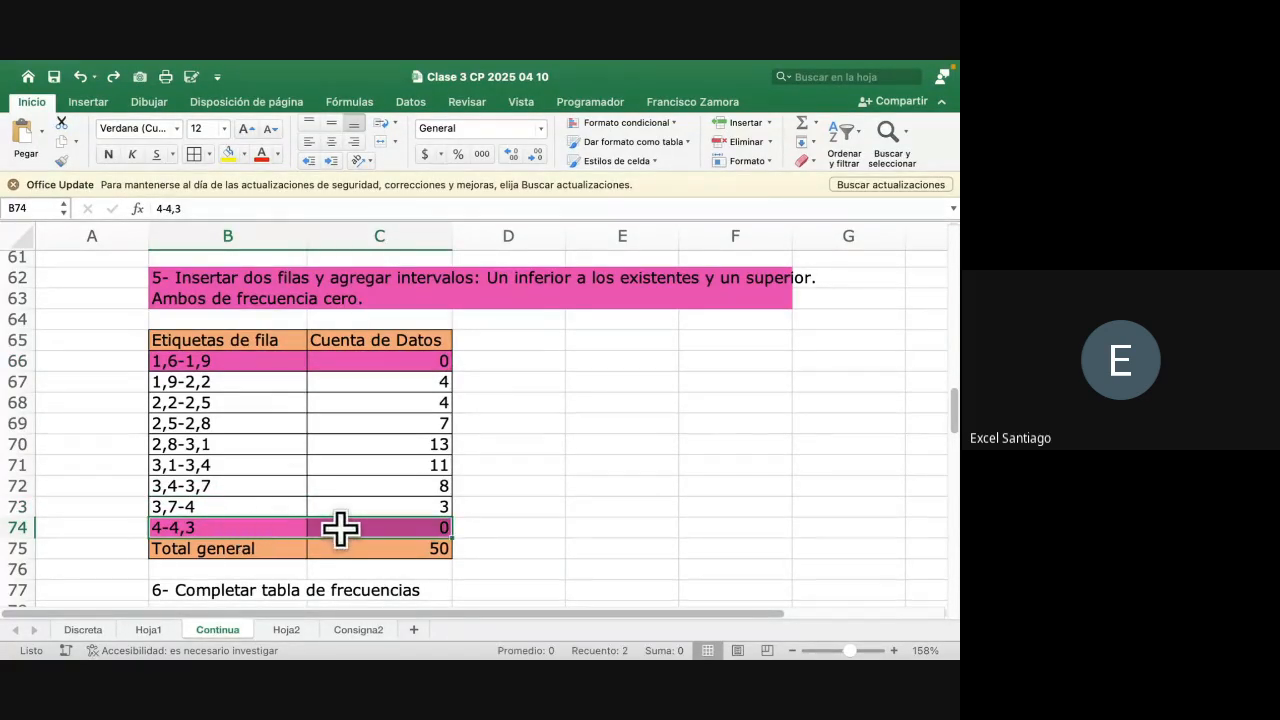
pyautogui.moveTo(247, 341); pyautogui.dragTo(383, 548)
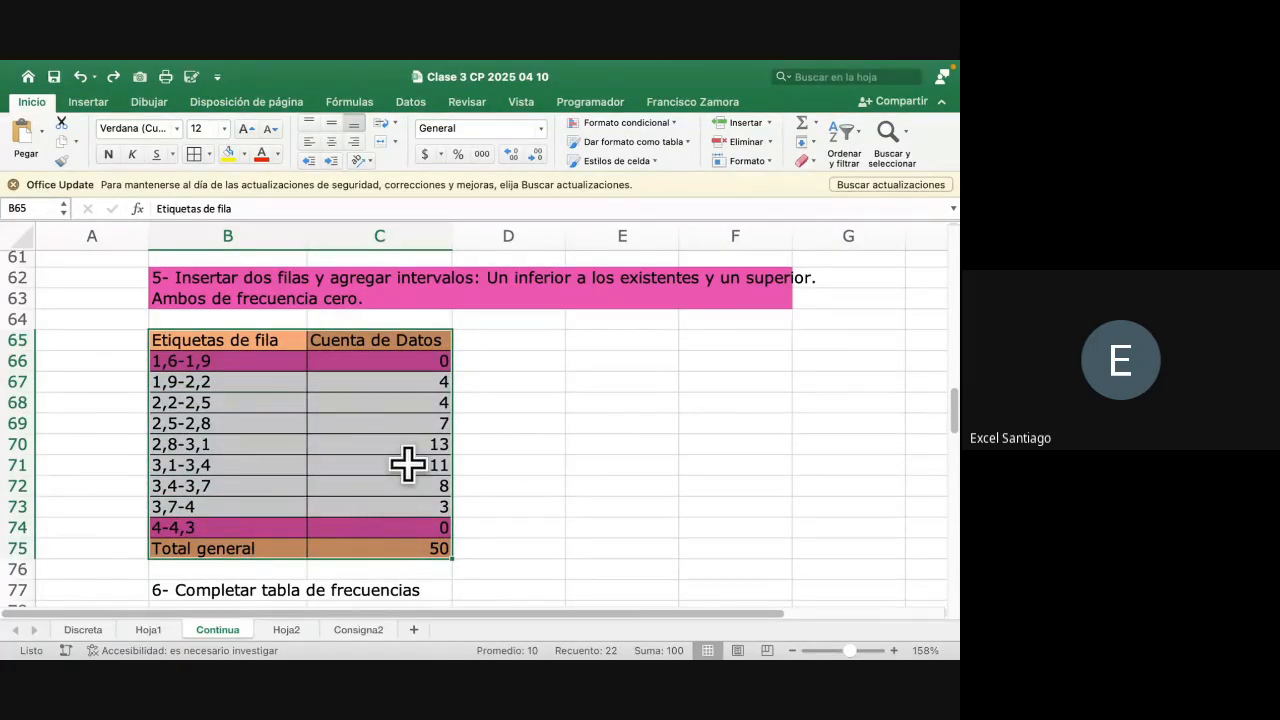
# Relate the zero-frequency rows 66 and 74 to the ends of the frequency polygon on the presentation's histogram slide
pyautogui.hotkey('ctrl', 'Left')
pyautogui.hotkey('ctrl', 'Right')
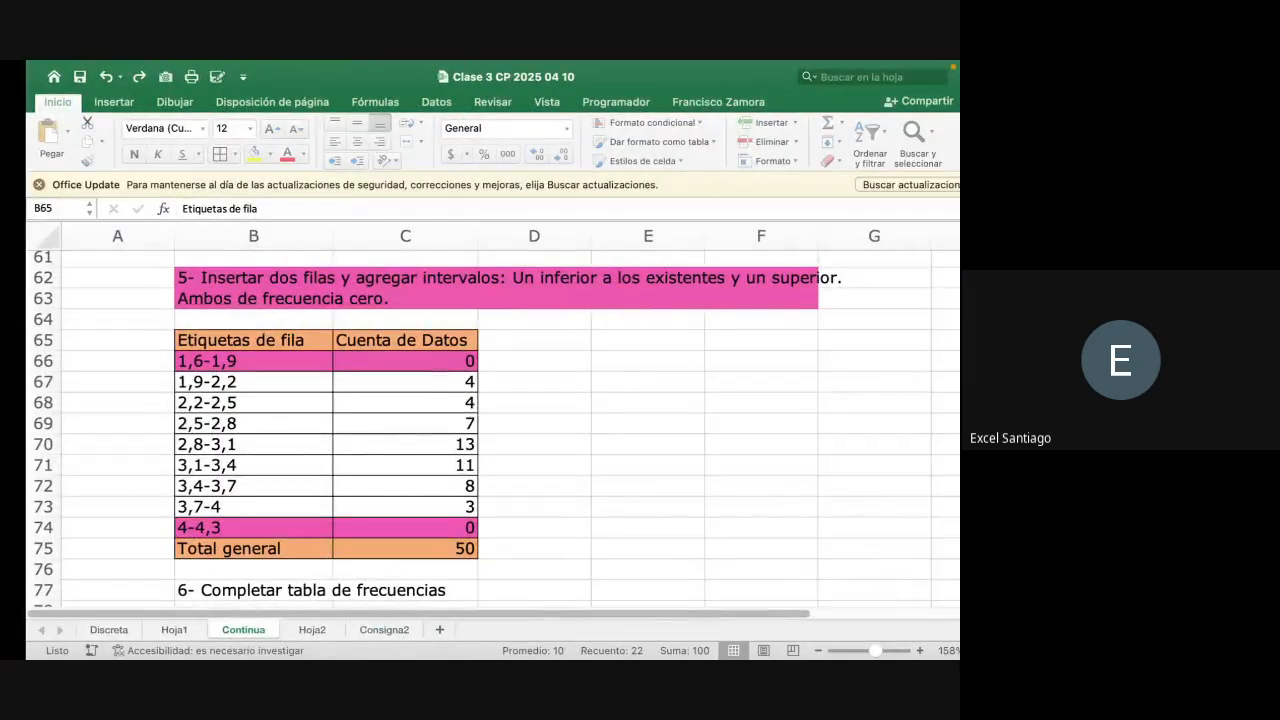
pyautogui.click(418, 366)
pyautogui.click(420, 525)
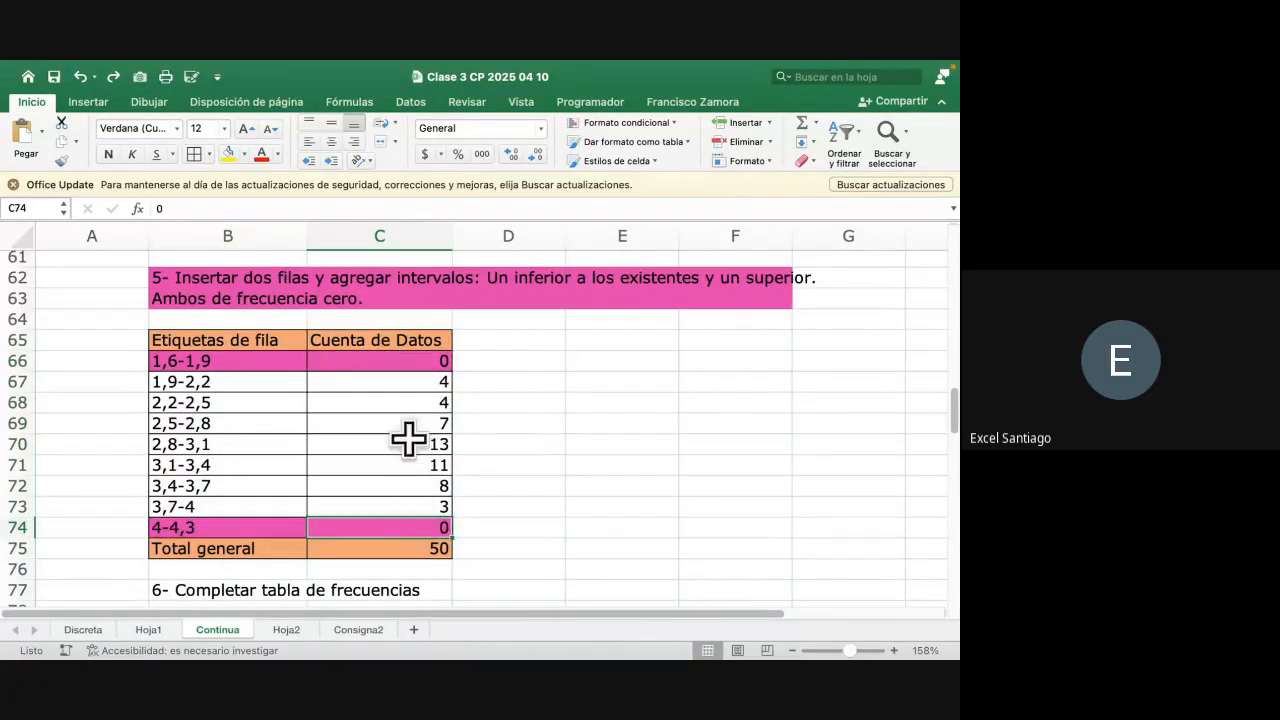
pyautogui.moveTo(255, 358); pyautogui.dragTo(314, 358)
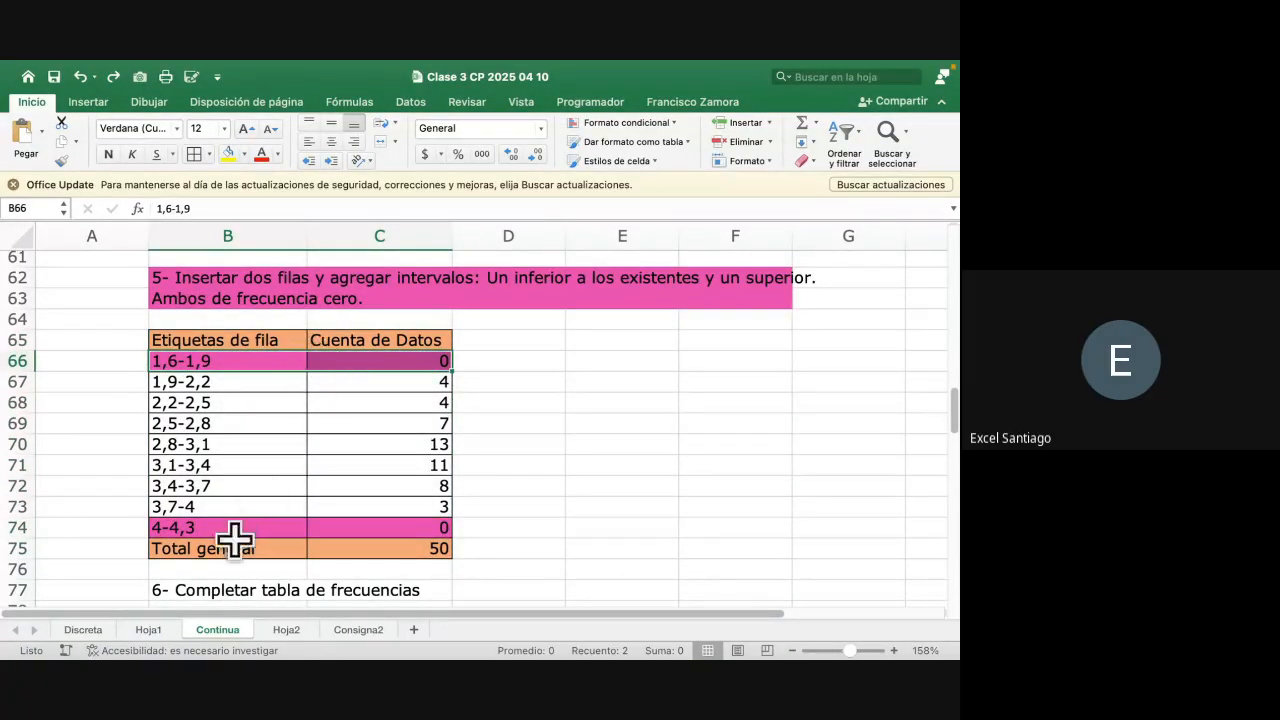
pyautogui.moveTo(213, 525); pyautogui.dragTo(314, 523)
pyautogui.click(363, 482)
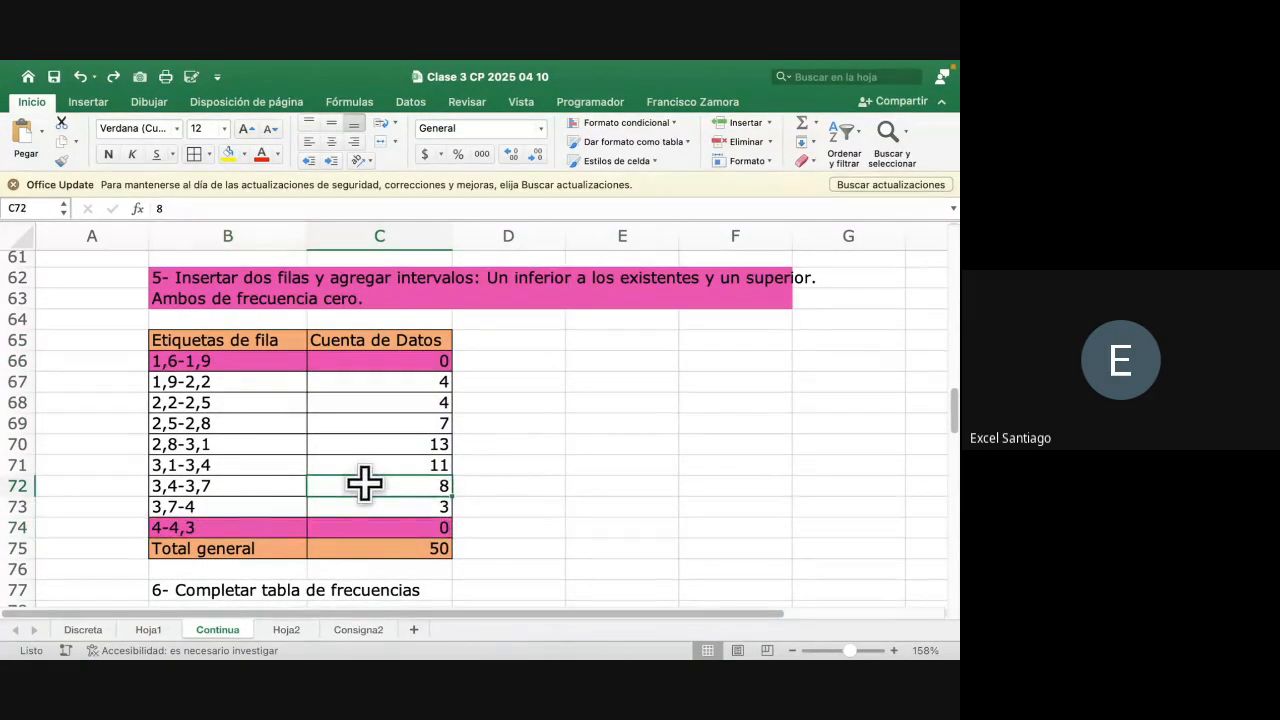
pyautogui.hotkey('ctrl', 'Left')
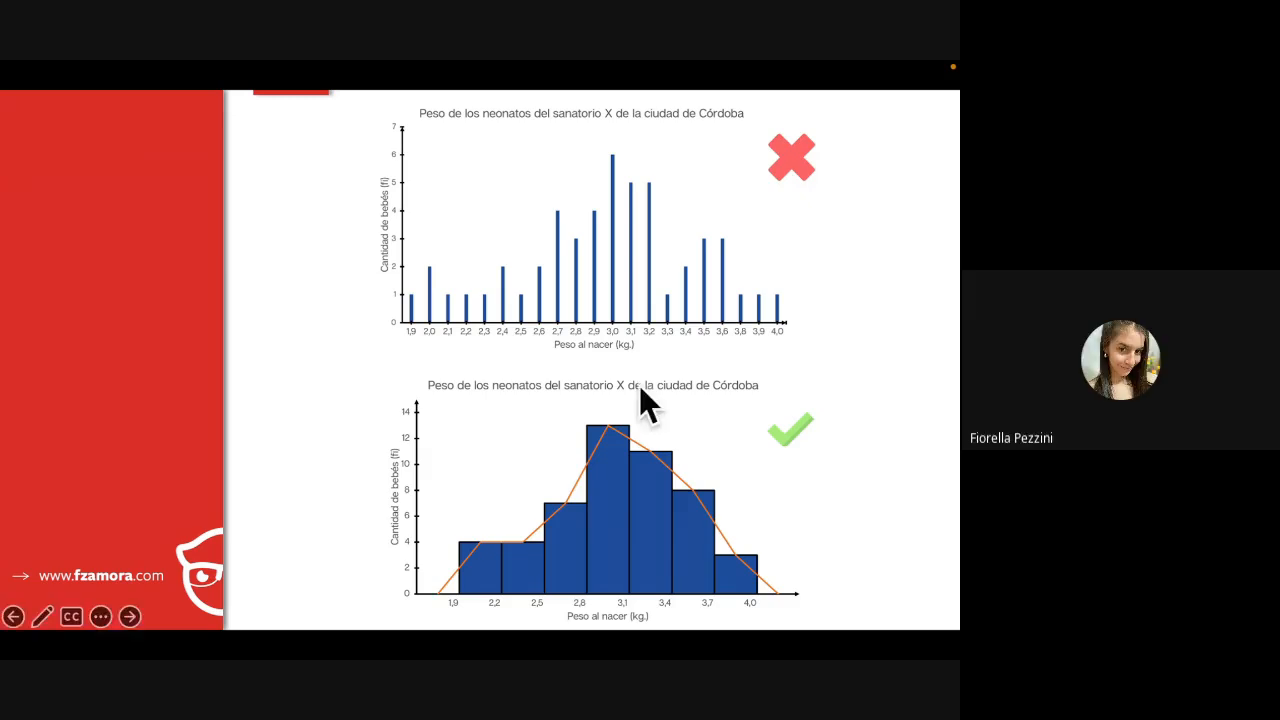
pyautogui.hotkey('ctrl', 'Right')
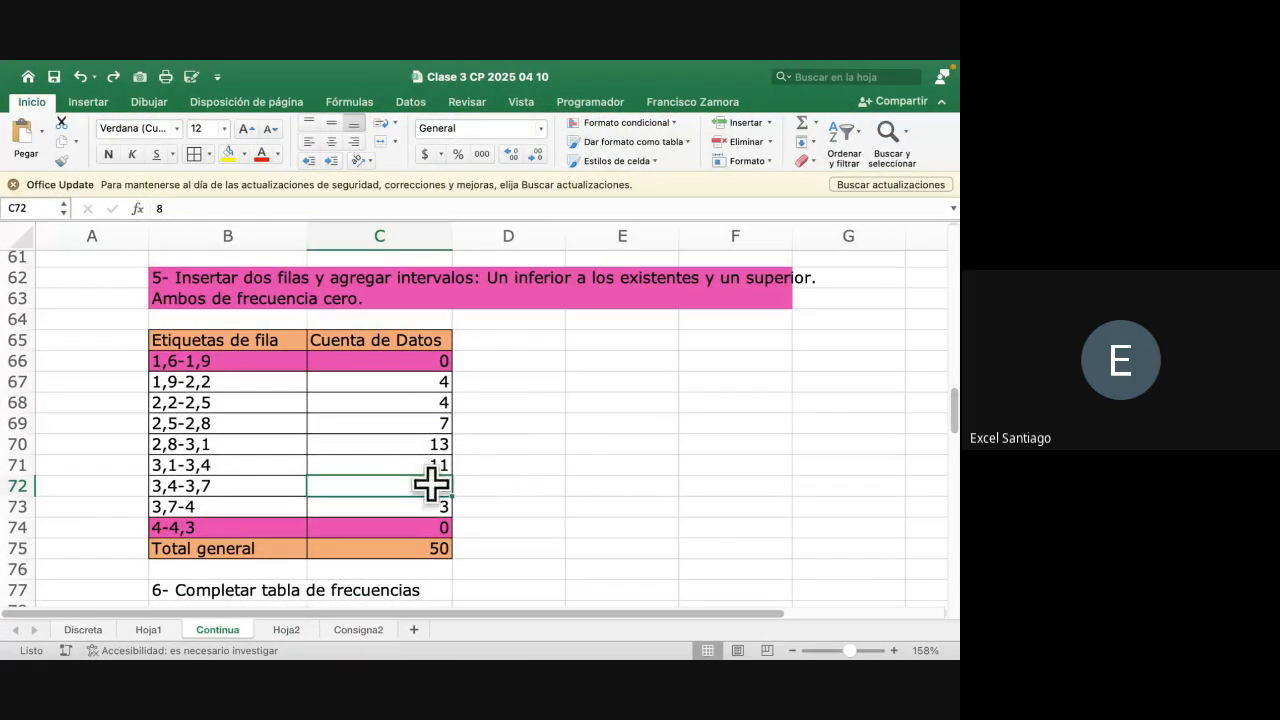
# Inspect the Fi, hi and Hi formulas in row 80 of the step 6 frequency table
pyautogui.scroll(-5, 430, 483)
pyautogui.scroll(-2, 430, 483)
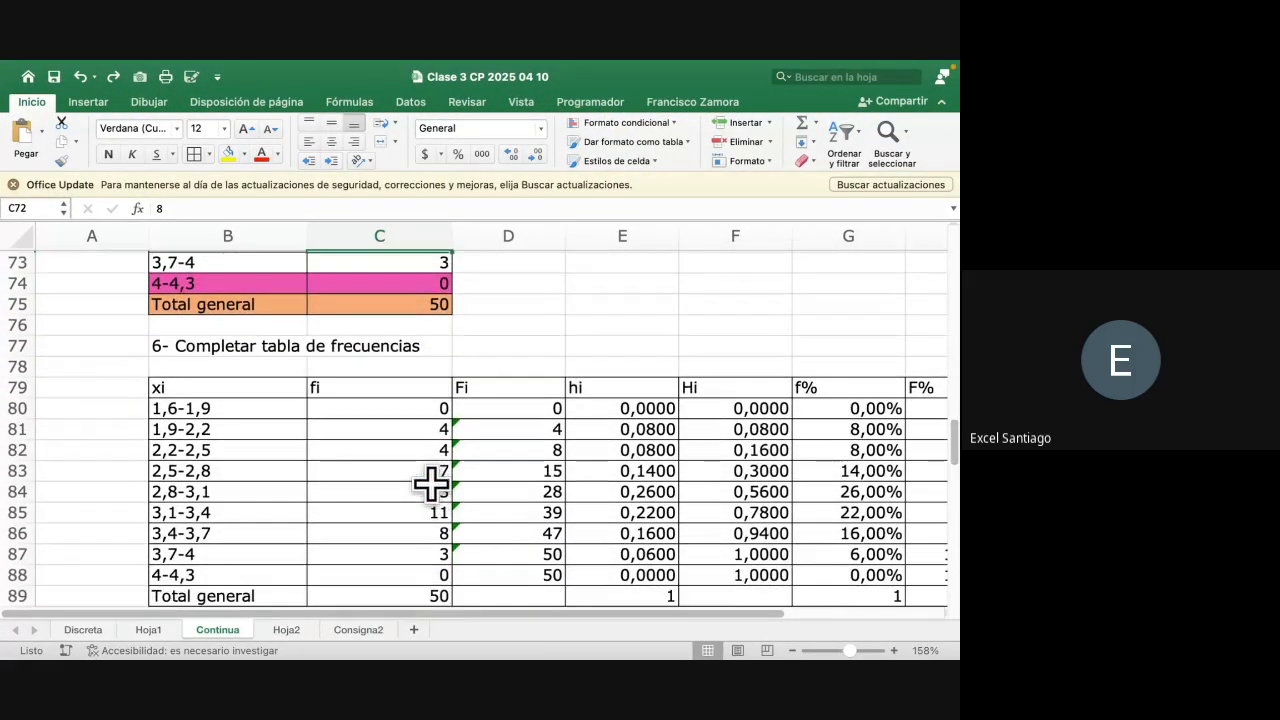
pyautogui.hscroll(3, 242, 425)
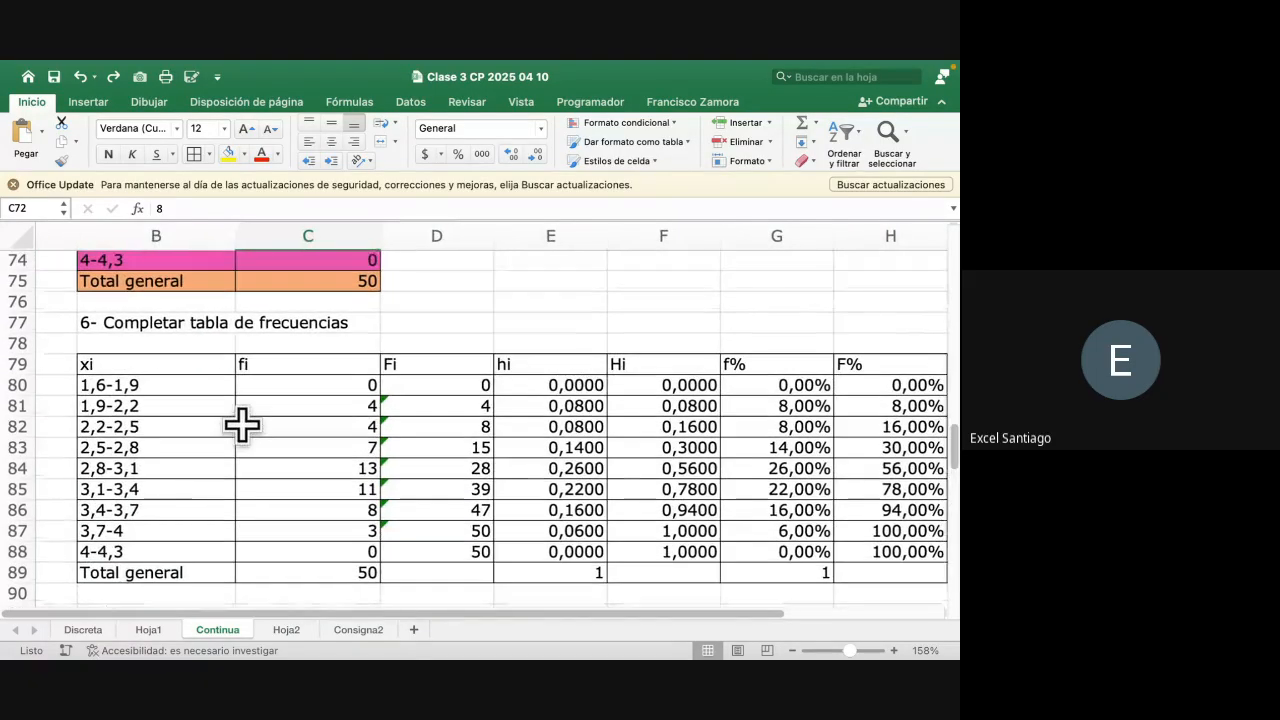
pyautogui.doubleClick(364, 378)
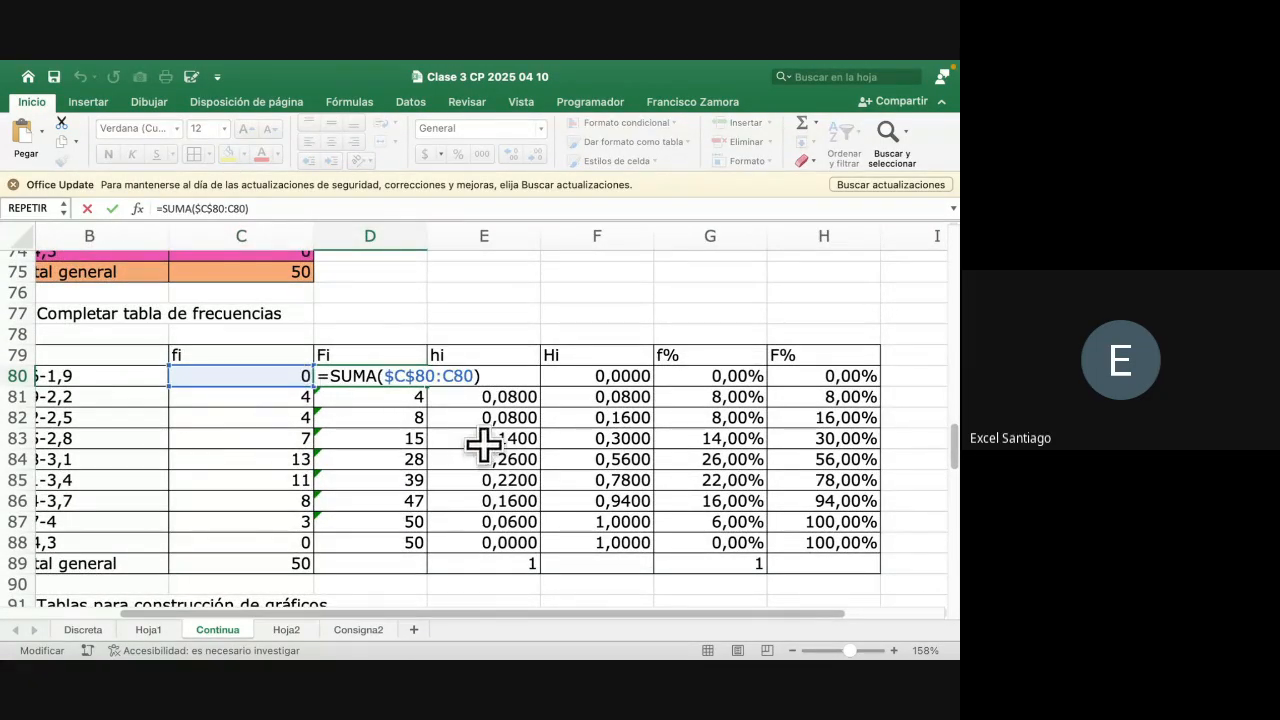
pyautogui.click(512, 372)
pyautogui.doubleClick(509, 373)
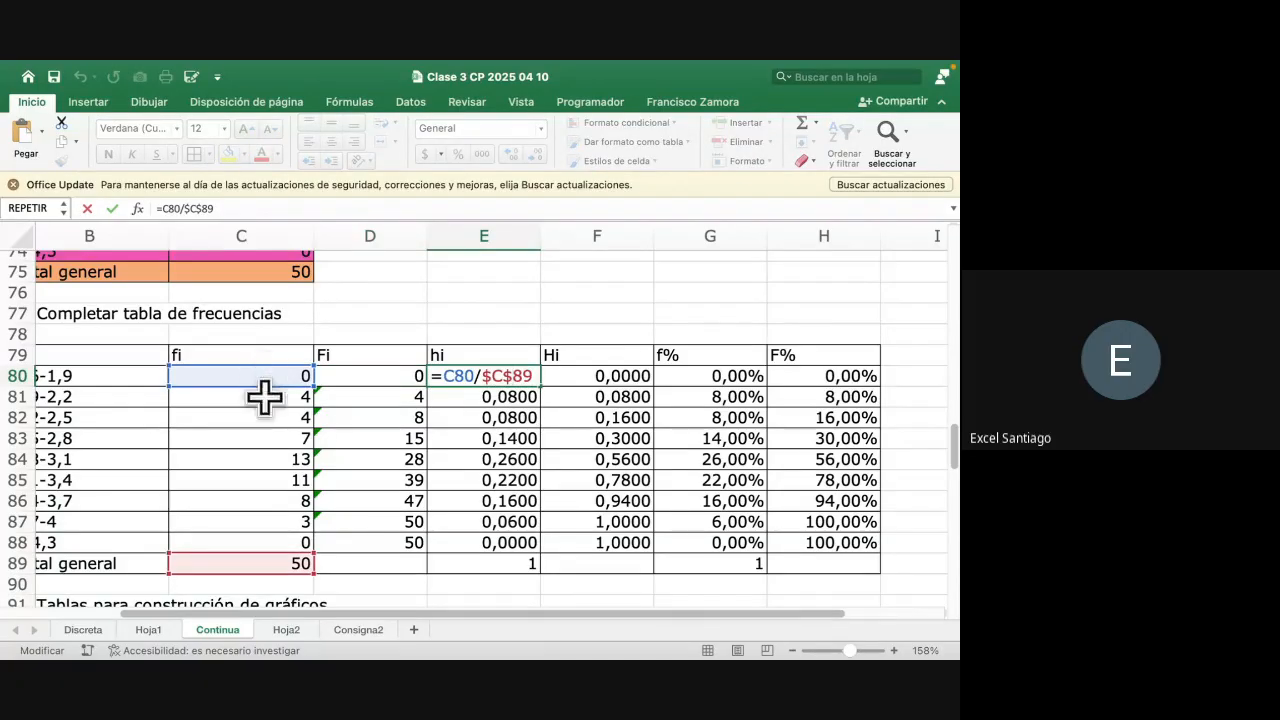
pyautogui.press('Escape')
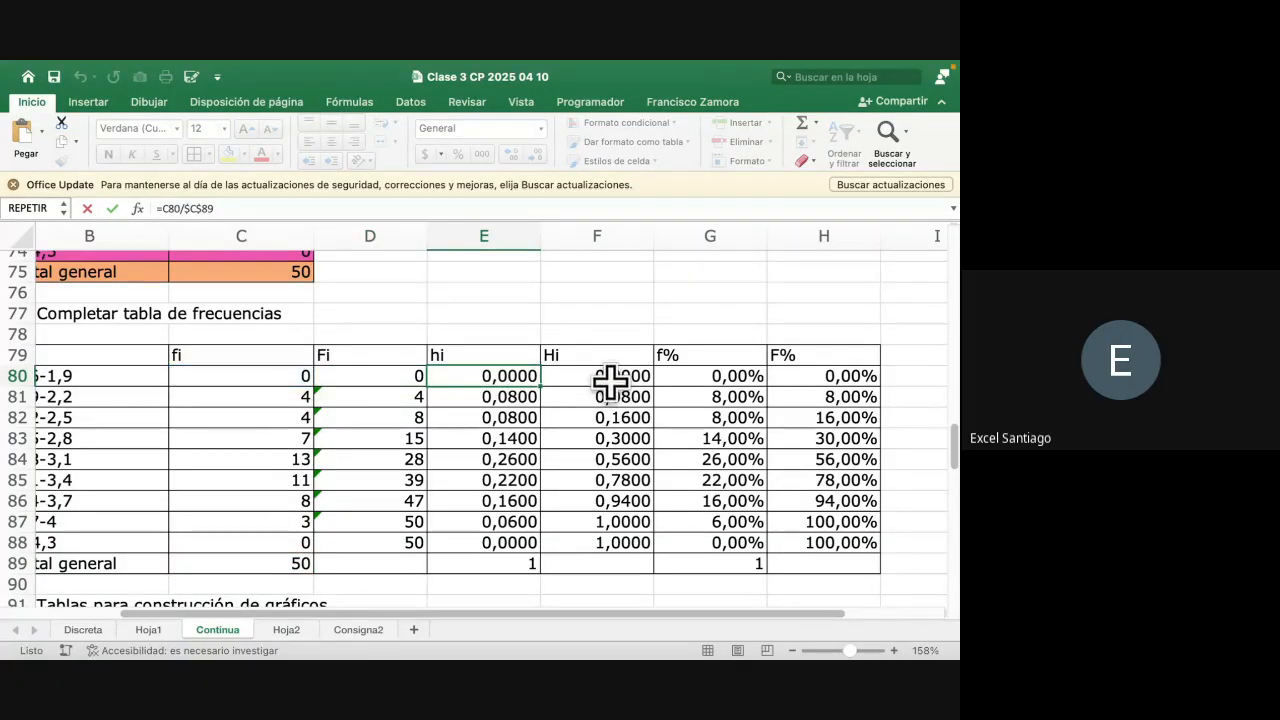
pyautogui.doubleClick(606, 378)
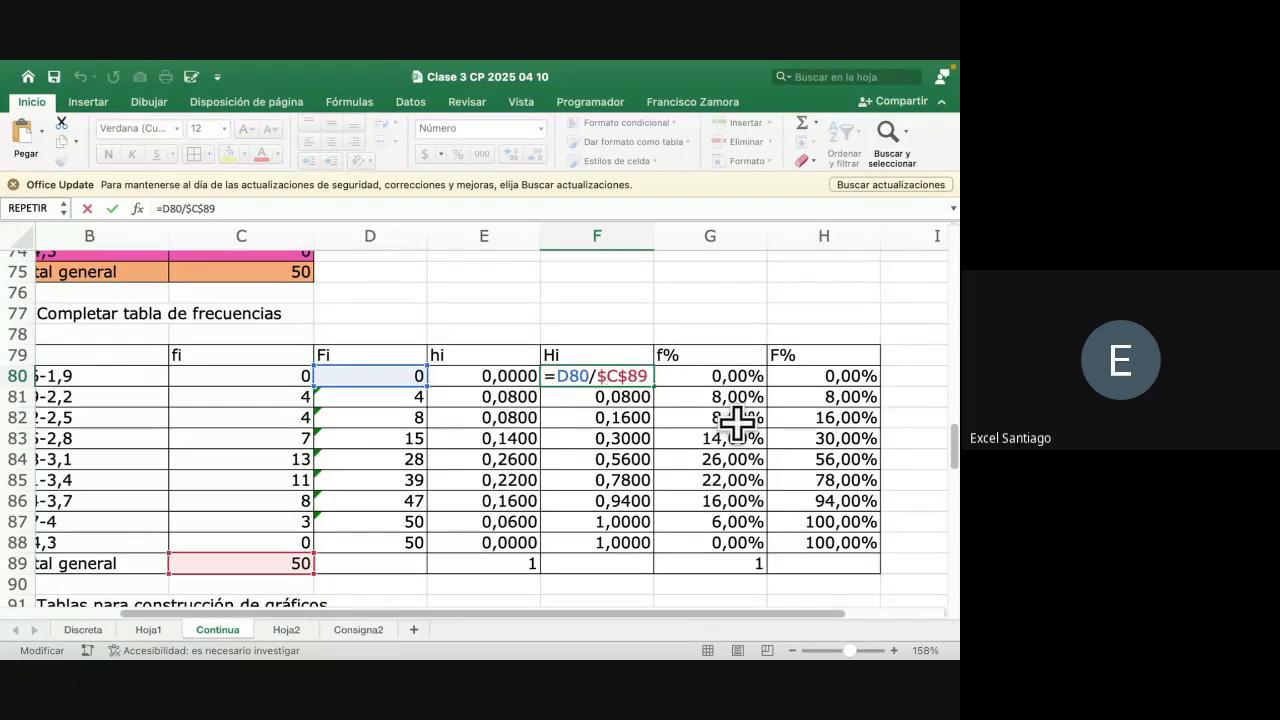
# Inspect the f% and F% formulas in row 80, the percentage range G80:H88 and the fi total in C89
pyautogui.click(722, 374)
pyautogui.write('=E80')
pyautogui.click(818, 376)
pyautogui.write('=F80')
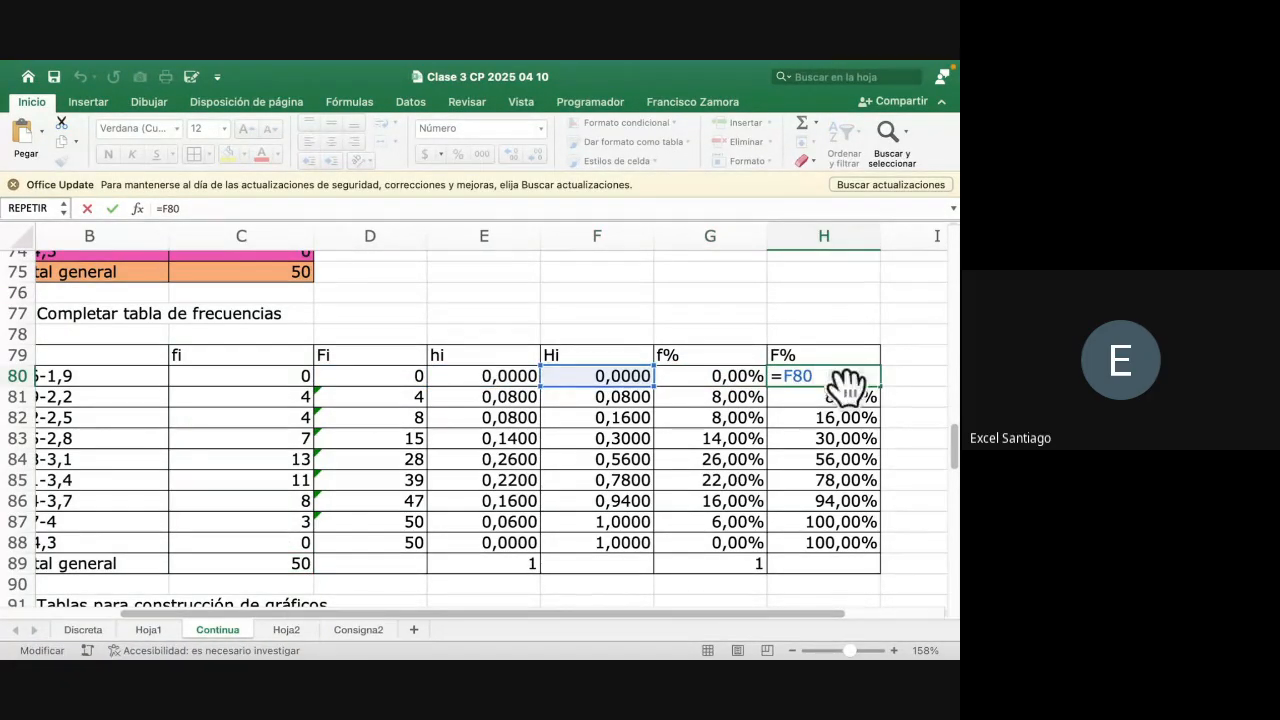
pyautogui.press('Return')
pyautogui.moveTo(722, 374); pyautogui.dragTo(808, 537)
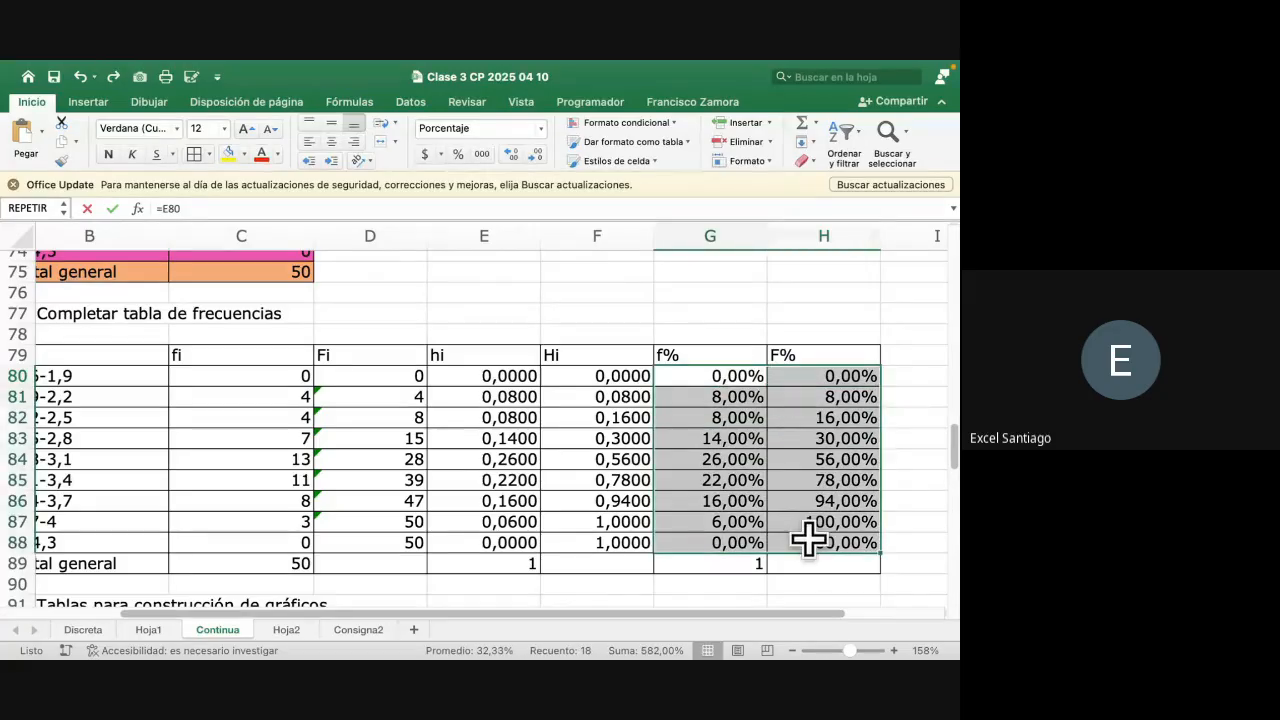
pyautogui.click(728, 372)
pyautogui.moveTo(728, 372); pyautogui.dragTo(795, 530)
pyautogui.click(293, 556)
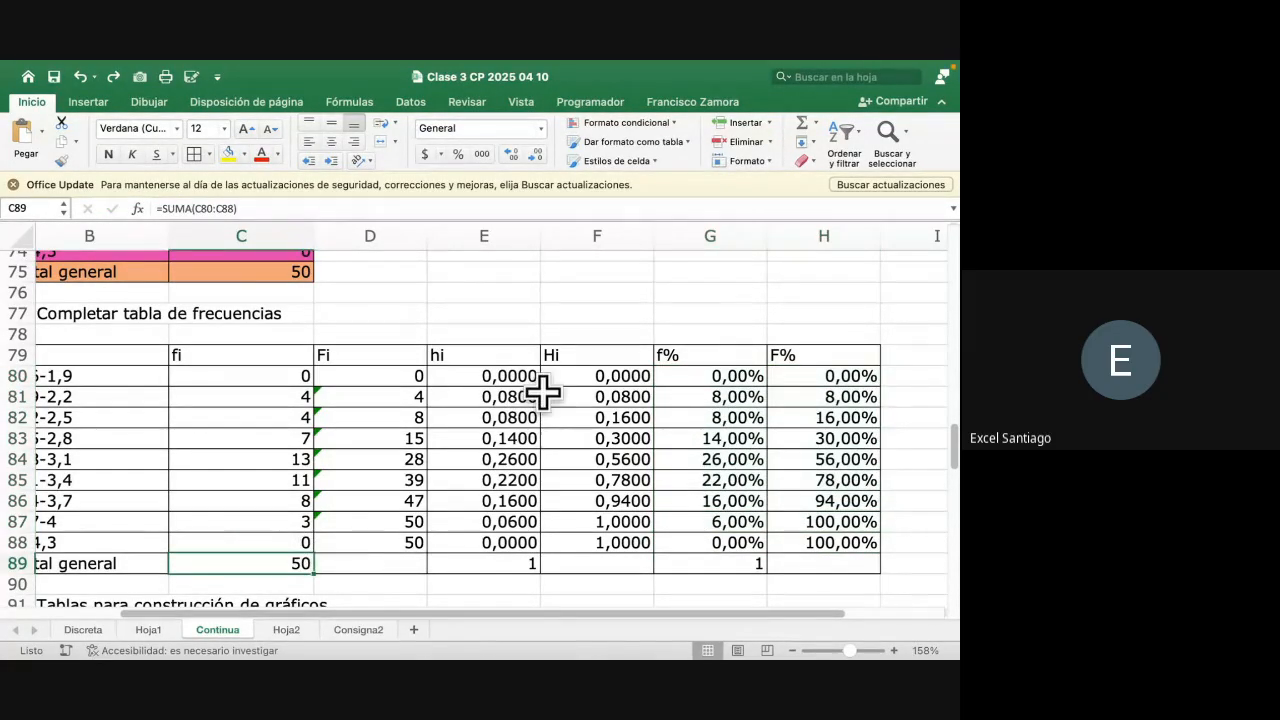
# Read the step 7 heading and note on the histogram and frequency polygon, and view the highlighted columns in its table
pyautogui.hscroll(-3, 541, 393)
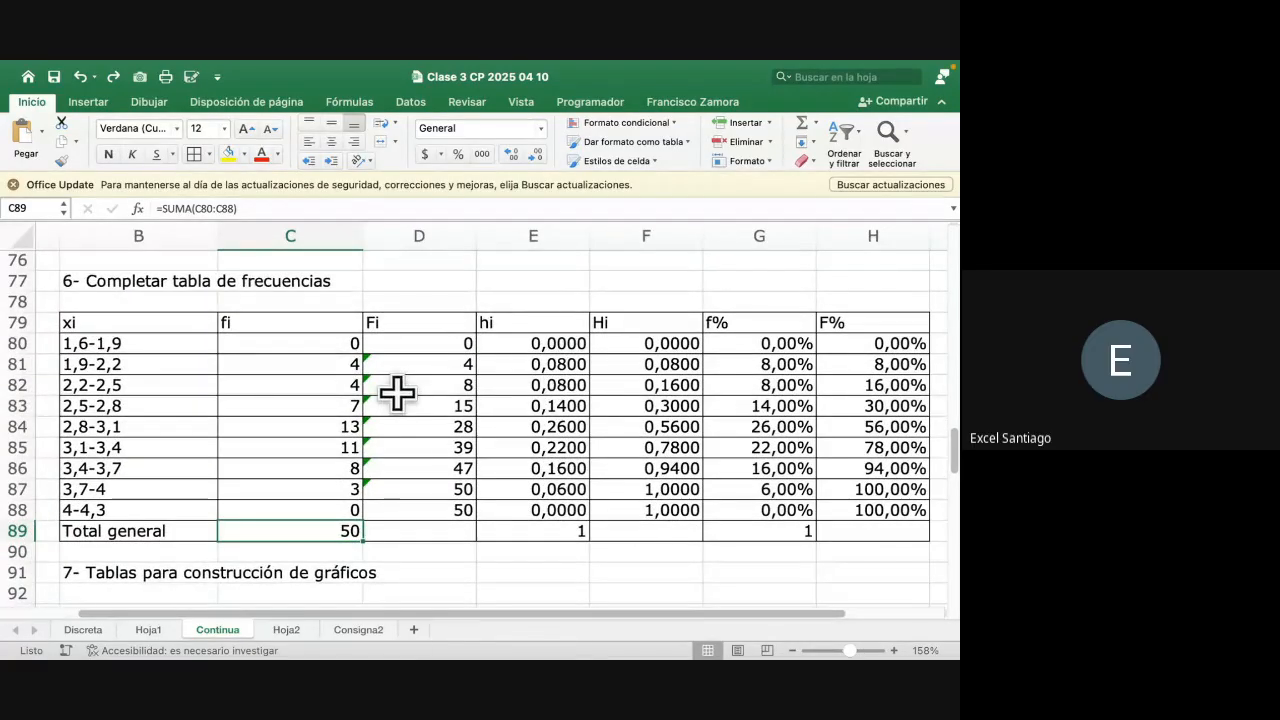
pyautogui.scroll(-5, 397, 395)
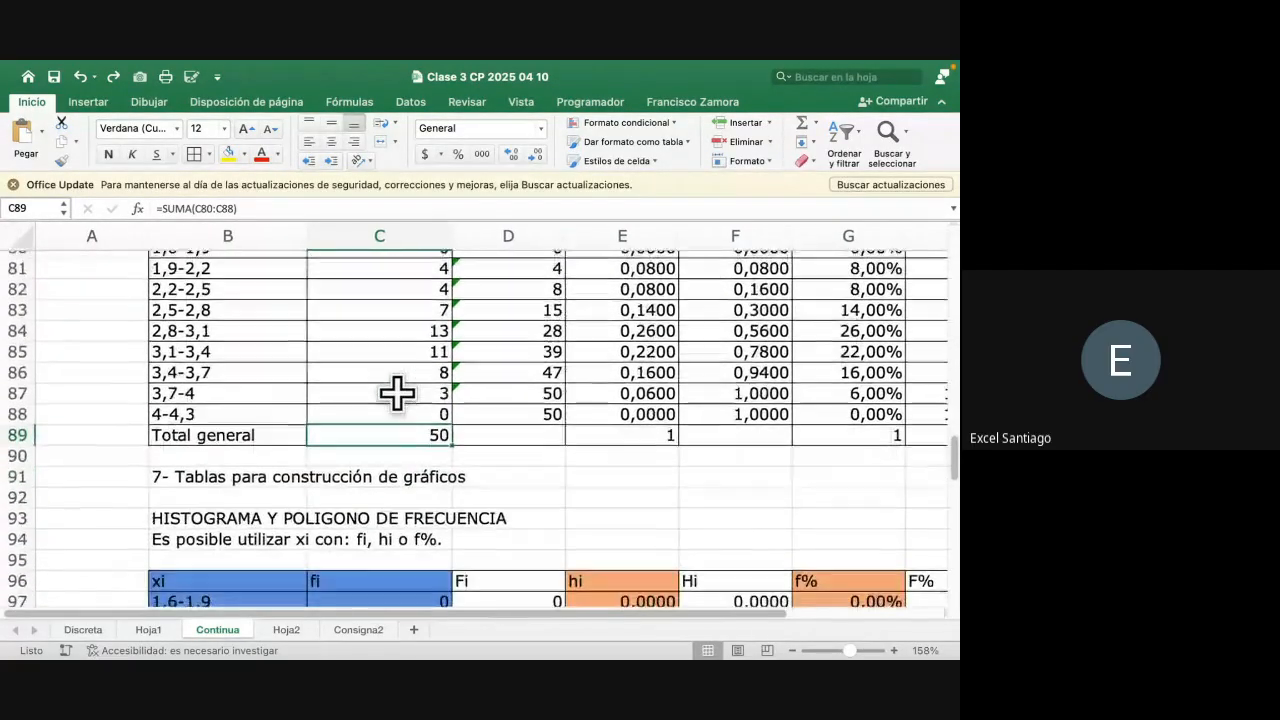
pyautogui.scroll(-5, 397, 395)
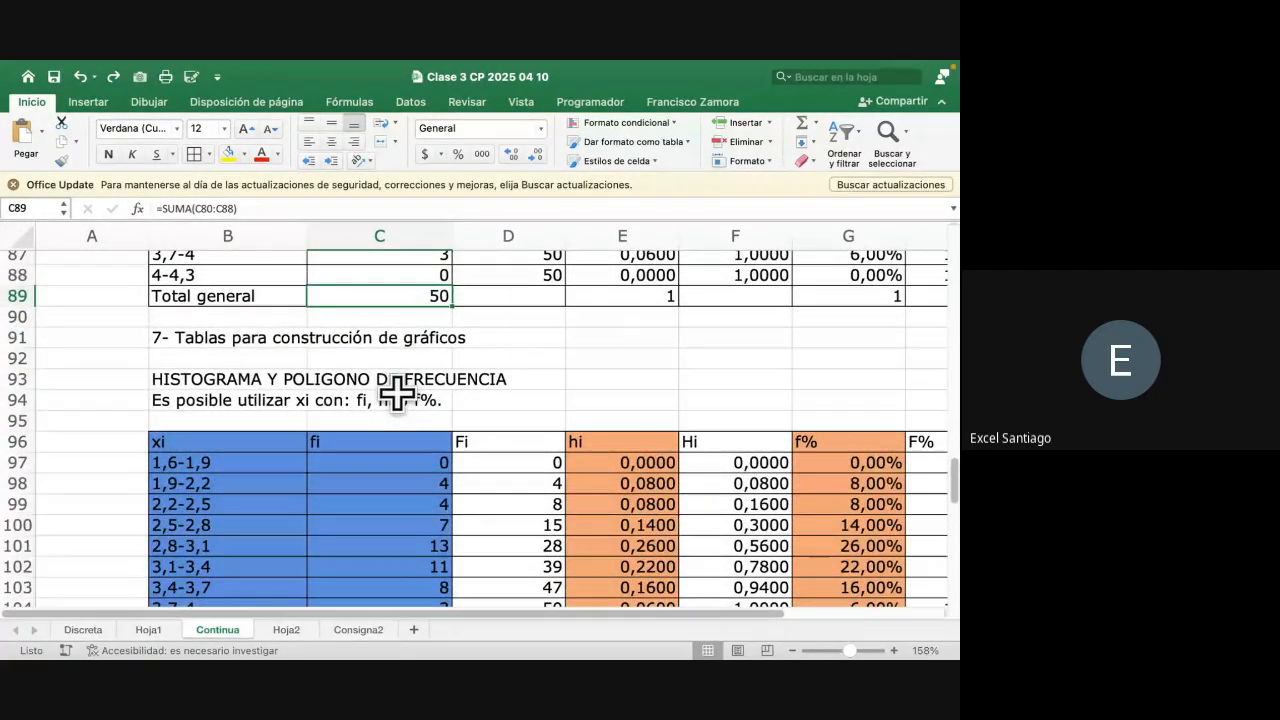
pyautogui.scroll(-4, 397, 395)
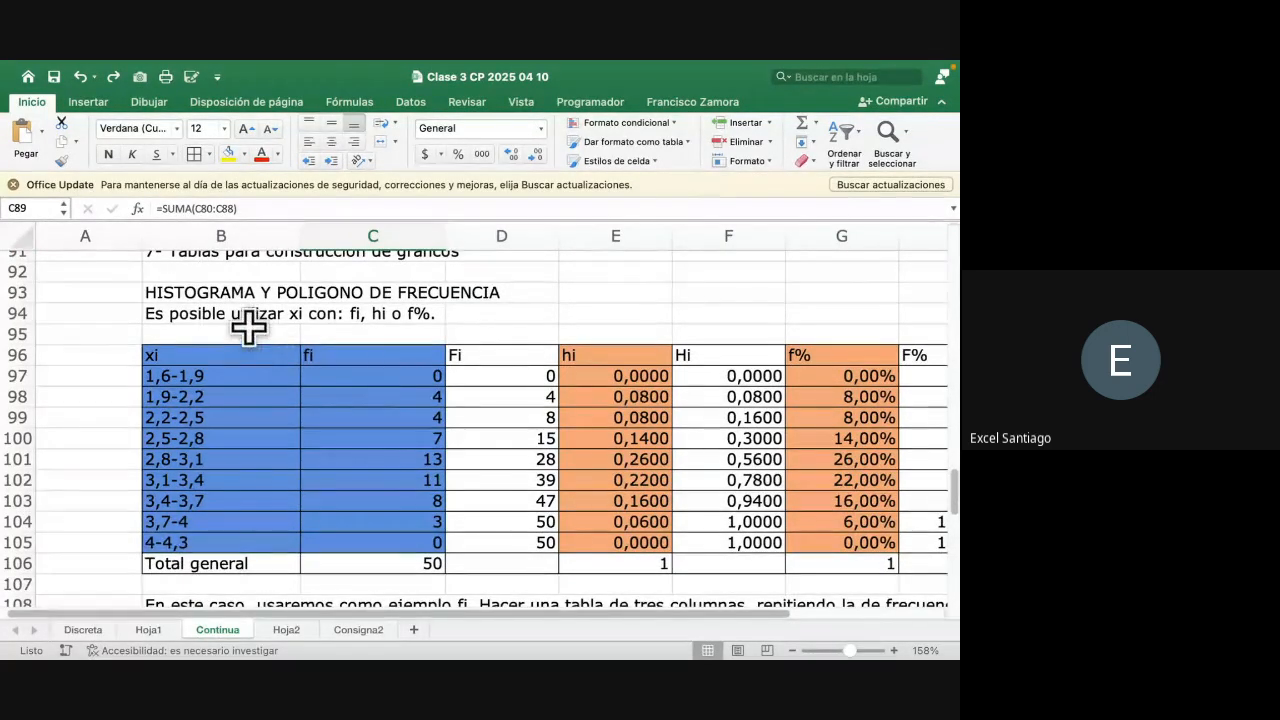
pyautogui.scroll(2, 250, 330)
pyautogui.click(218, 330)
pyautogui.moveTo(218, 330); pyautogui.dragTo(349, 329)
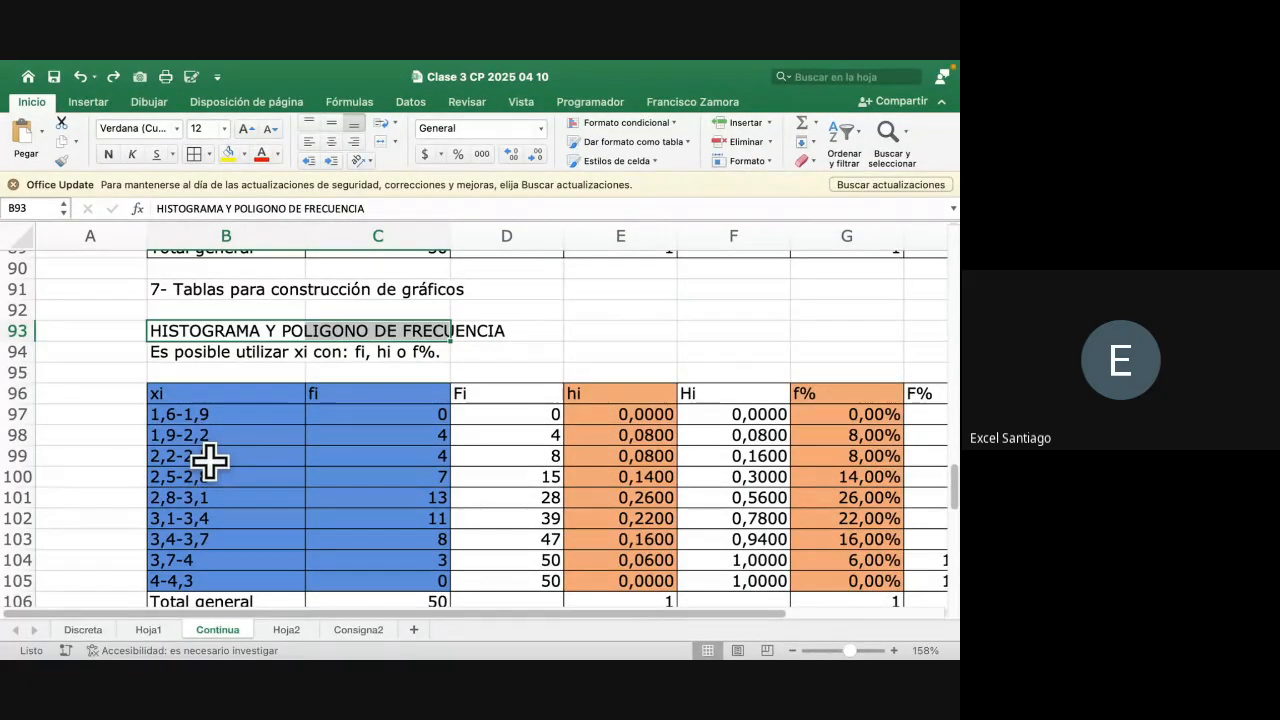
# Review the histogram and frequency polygon heading of step 7 and compare it with the example histogram slides in the presentation
pyautogui.scroll(1, 209, 460)
pyautogui.scroll(-2, 209, 460)
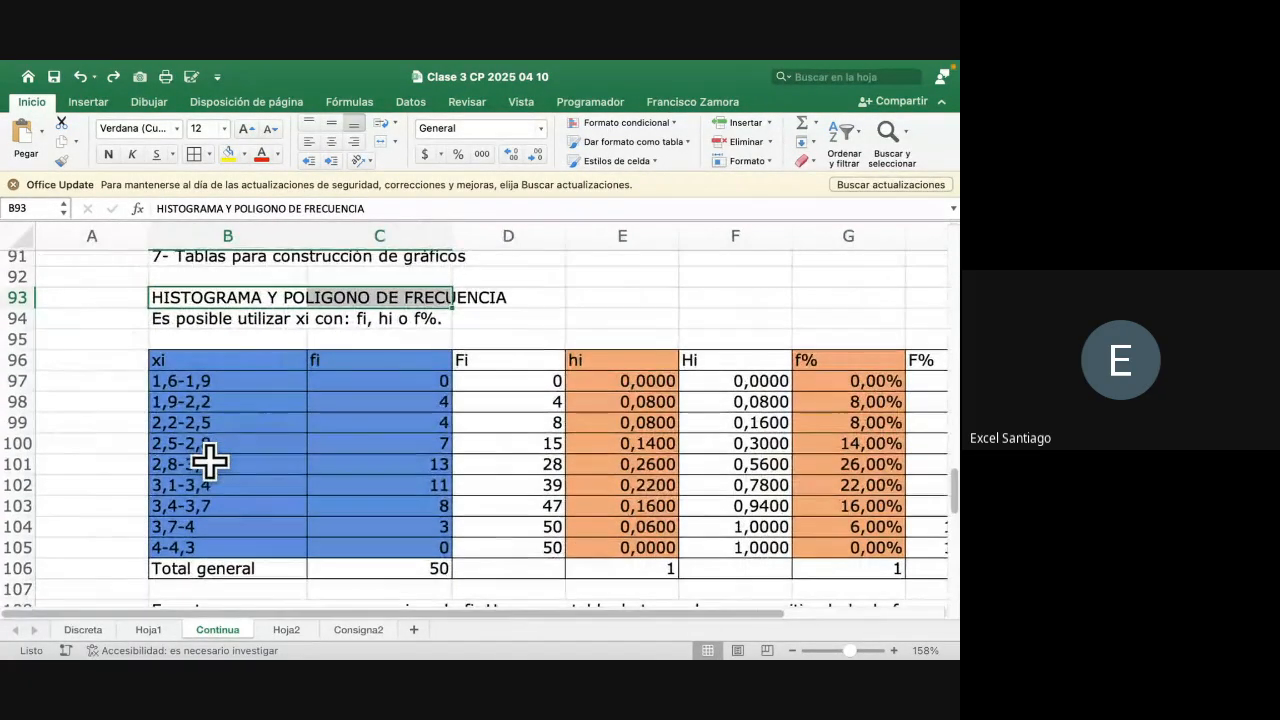
pyautogui.moveTo(240, 298); pyautogui.dragTo(375, 299)
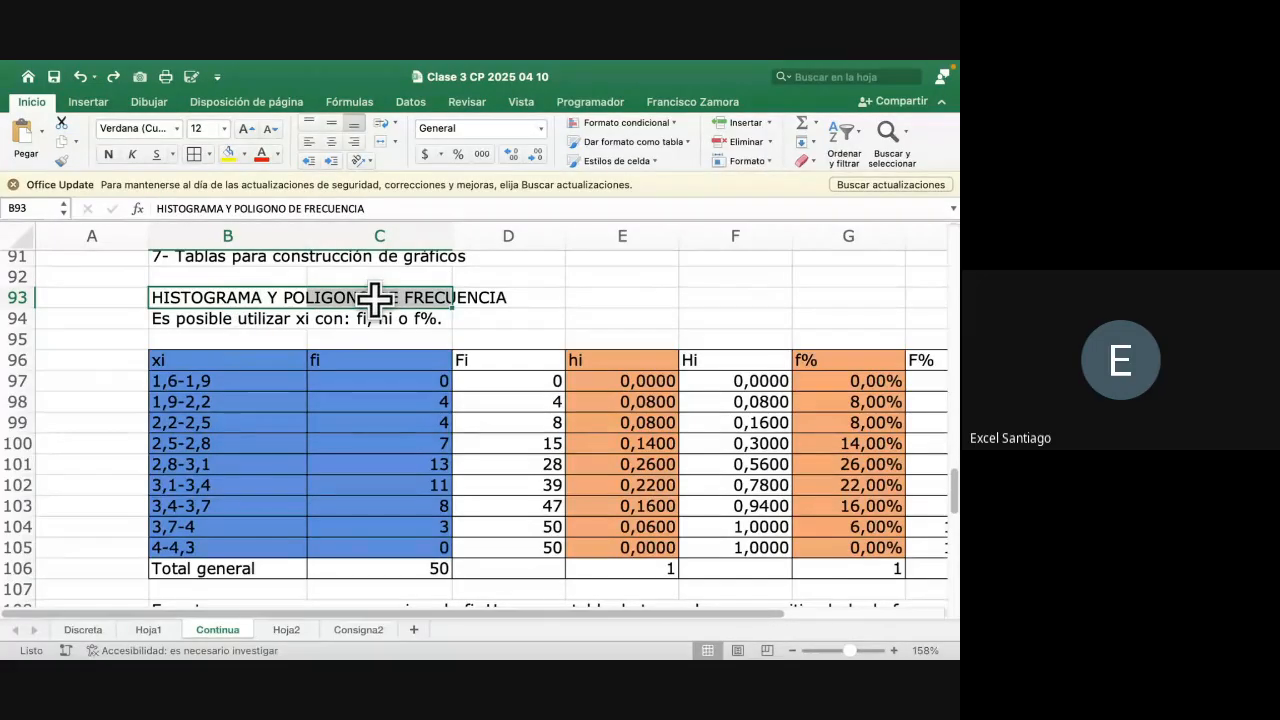
pyautogui.hotkey('ctrl', 'Left')
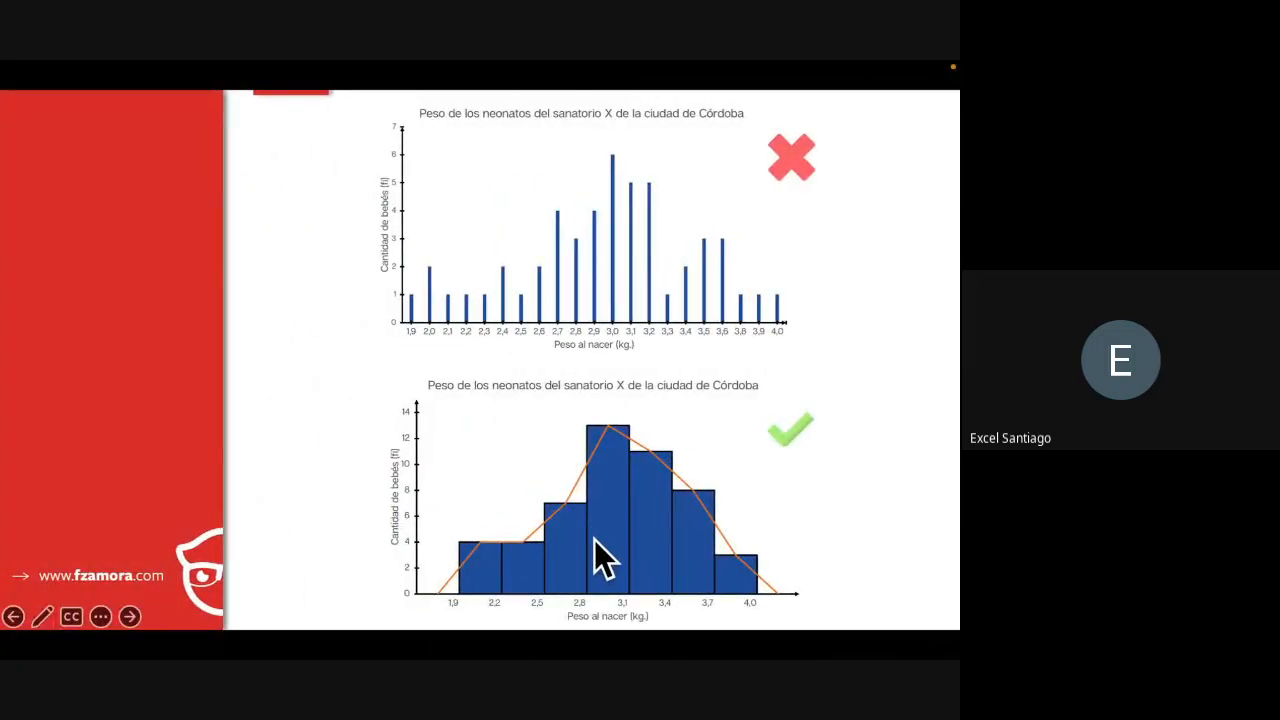
pyautogui.press('Right')
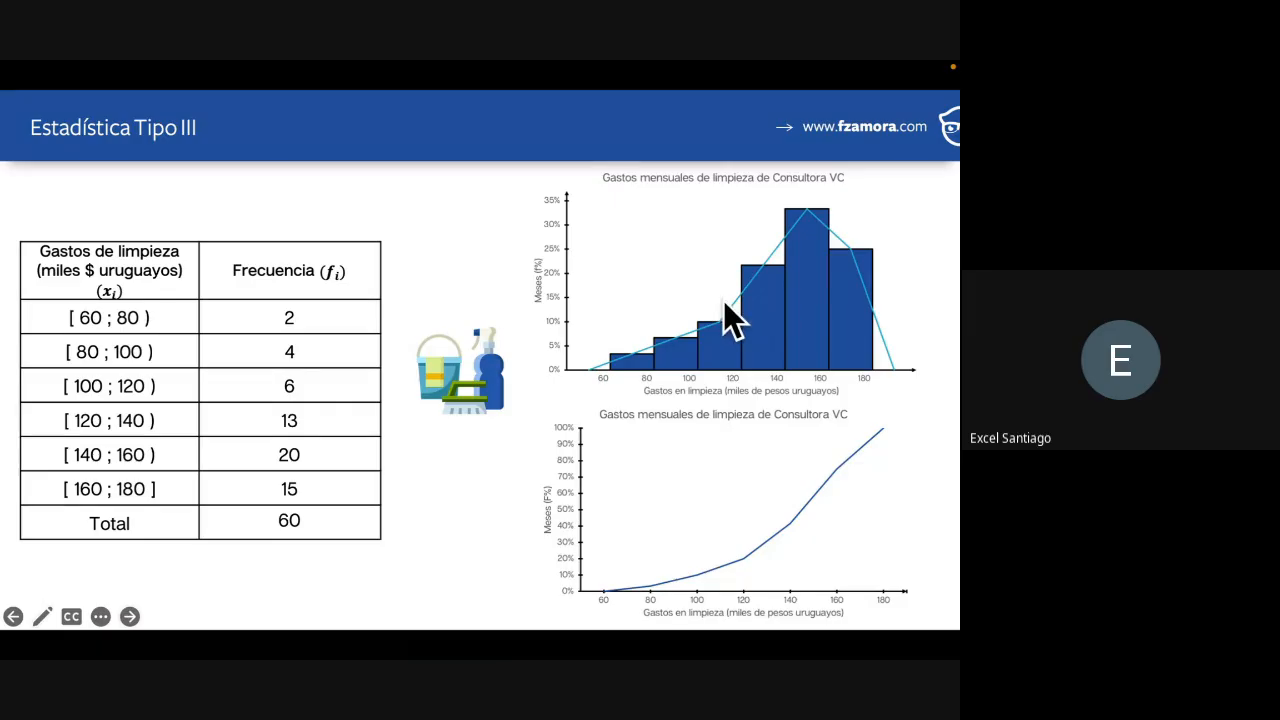
pyautogui.press('Left')
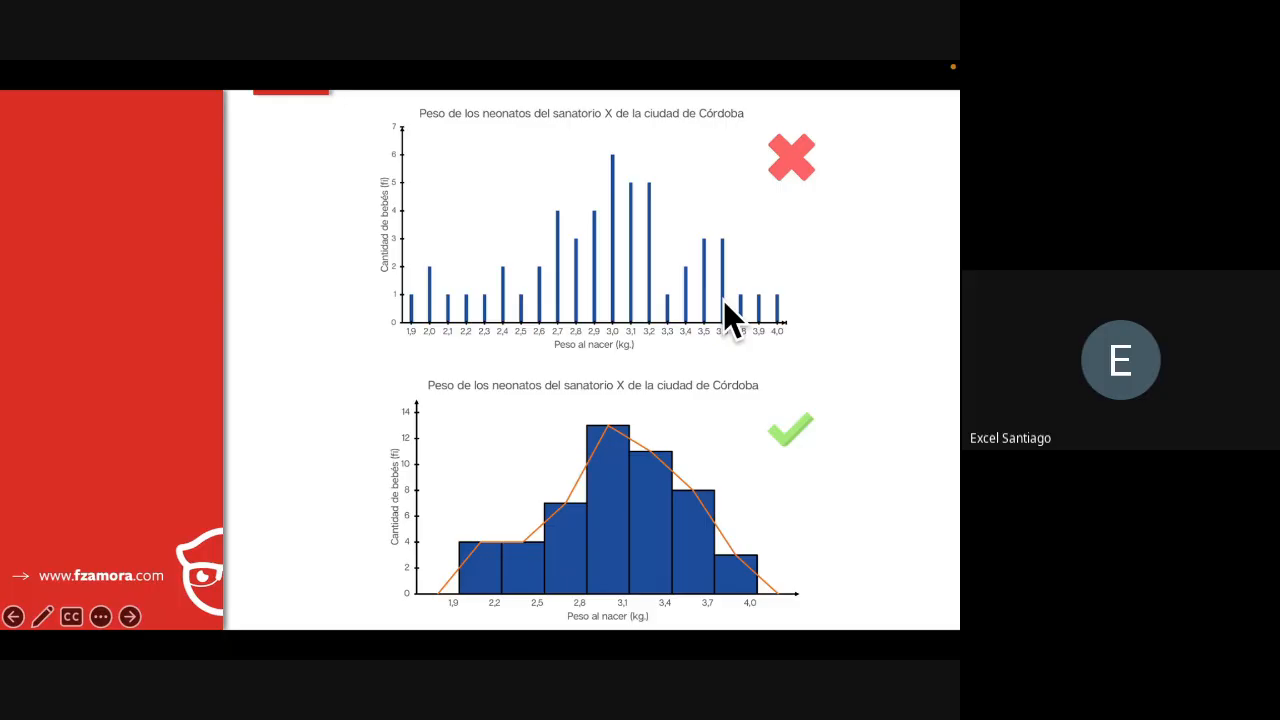
pyautogui.press('Right')
pyautogui.hotkey('ctrl', 'Right')
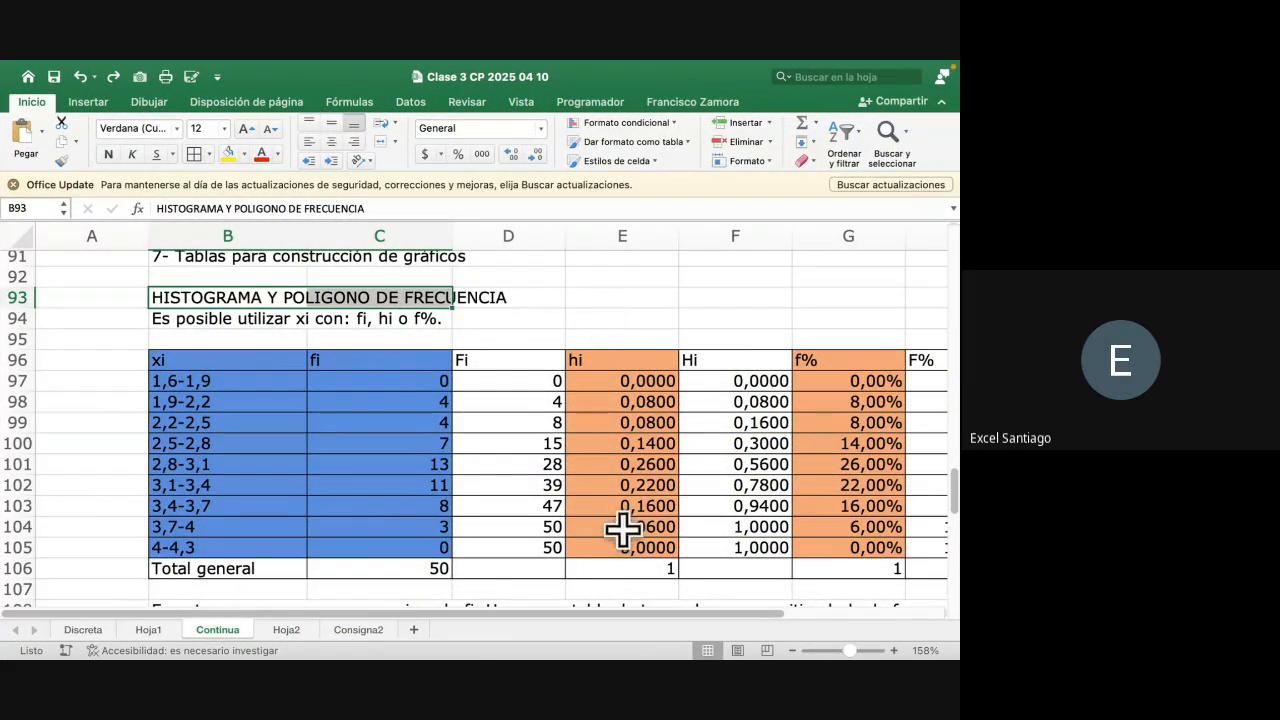
# Examine the xi and fi columns in B96:C105 and the three-column table in rows 110 to 119 that repeats the frequency
pyautogui.moveTo(251, 358); pyautogui.dragTo(388, 545)
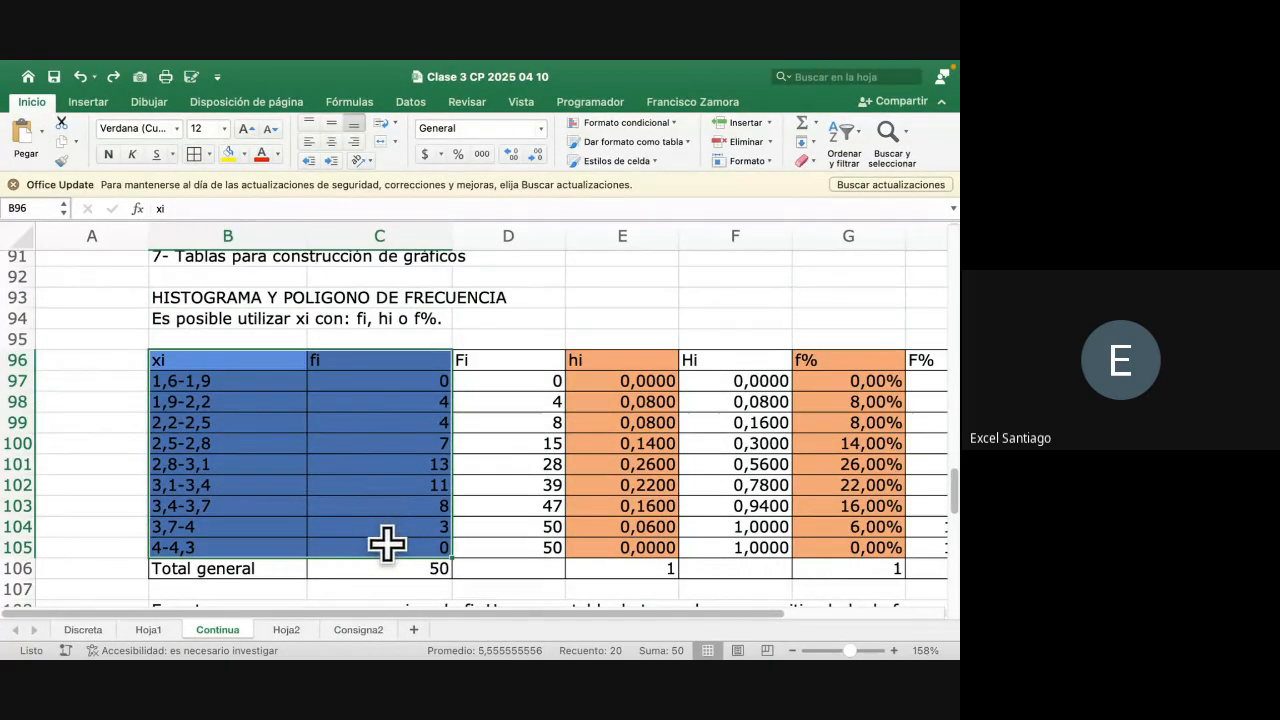
pyautogui.scroll(-4, 387, 544)
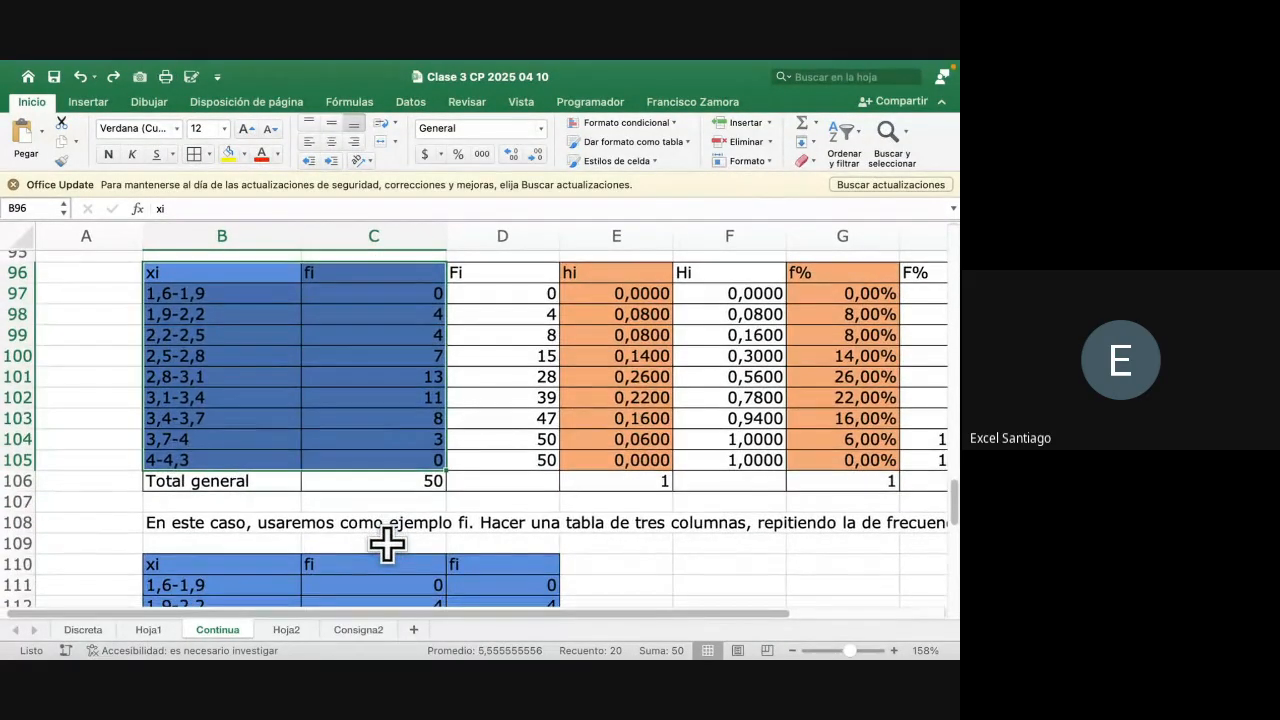
pyautogui.scroll(-8, 387, 544)
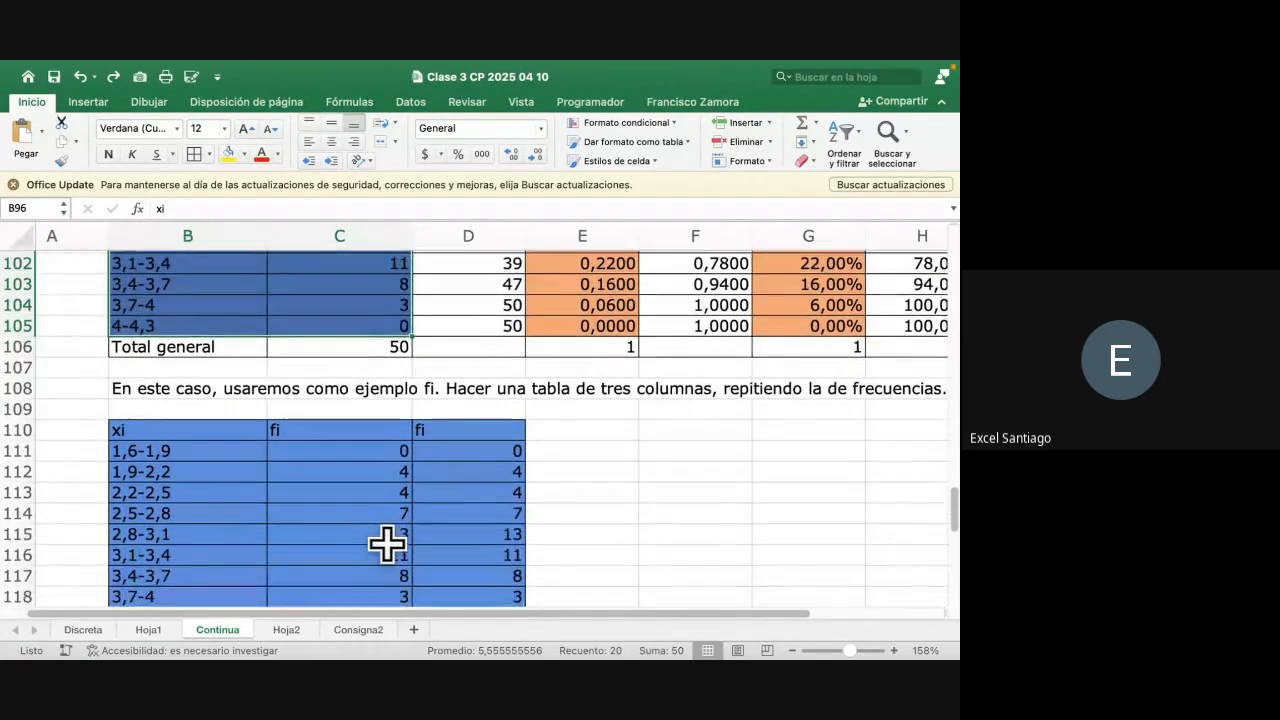
pyautogui.scroll(-2, 387, 544)
pyautogui.click(163, 337)
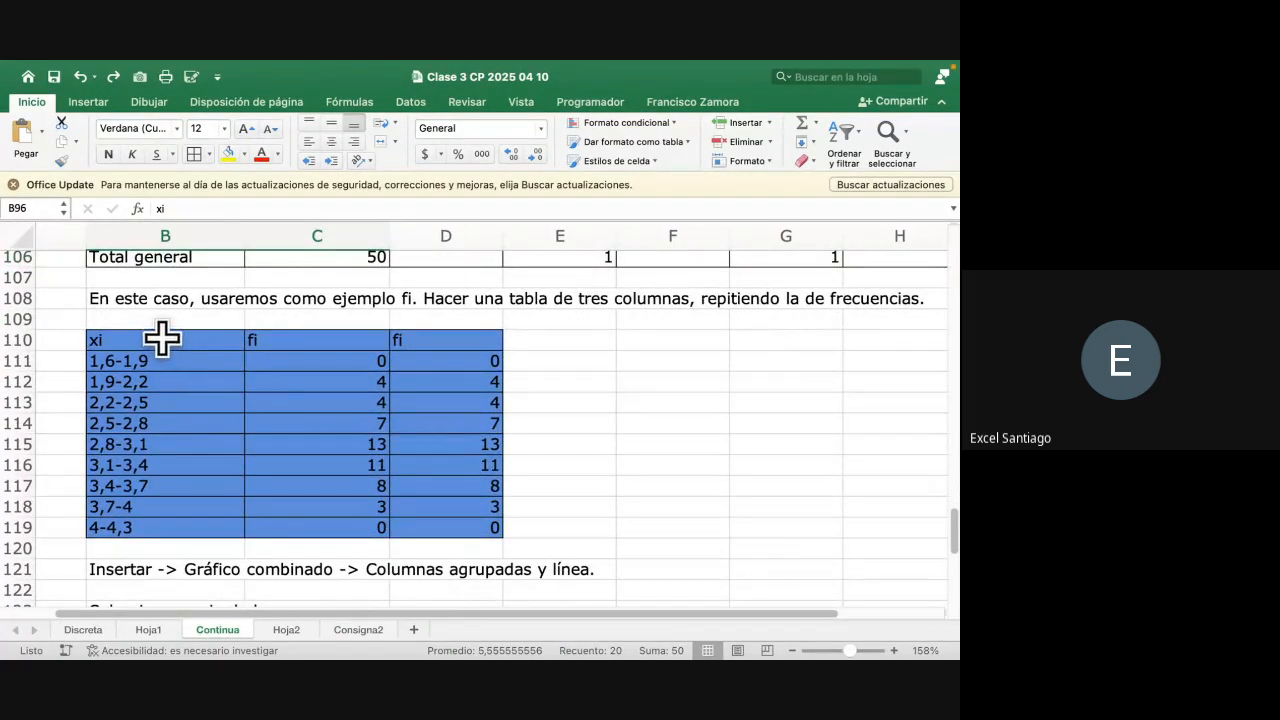
pyautogui.moveTo(297, 343); pyautogui.dragTo(313, 518)
pyautogui.moveTo(457, 340); pyautogui.dragTo(475, 533)
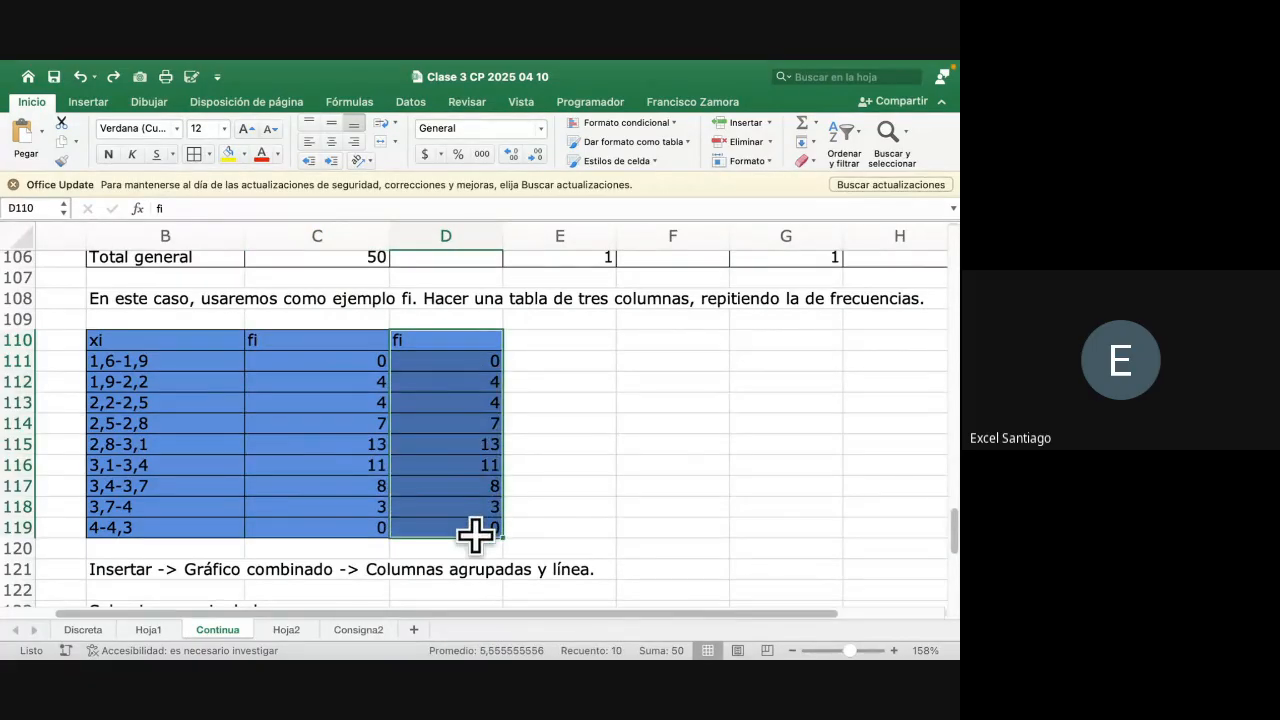
pyautogui.scroll(-3, 514, 483)
pyautogui.scroll(2, 514, 483)
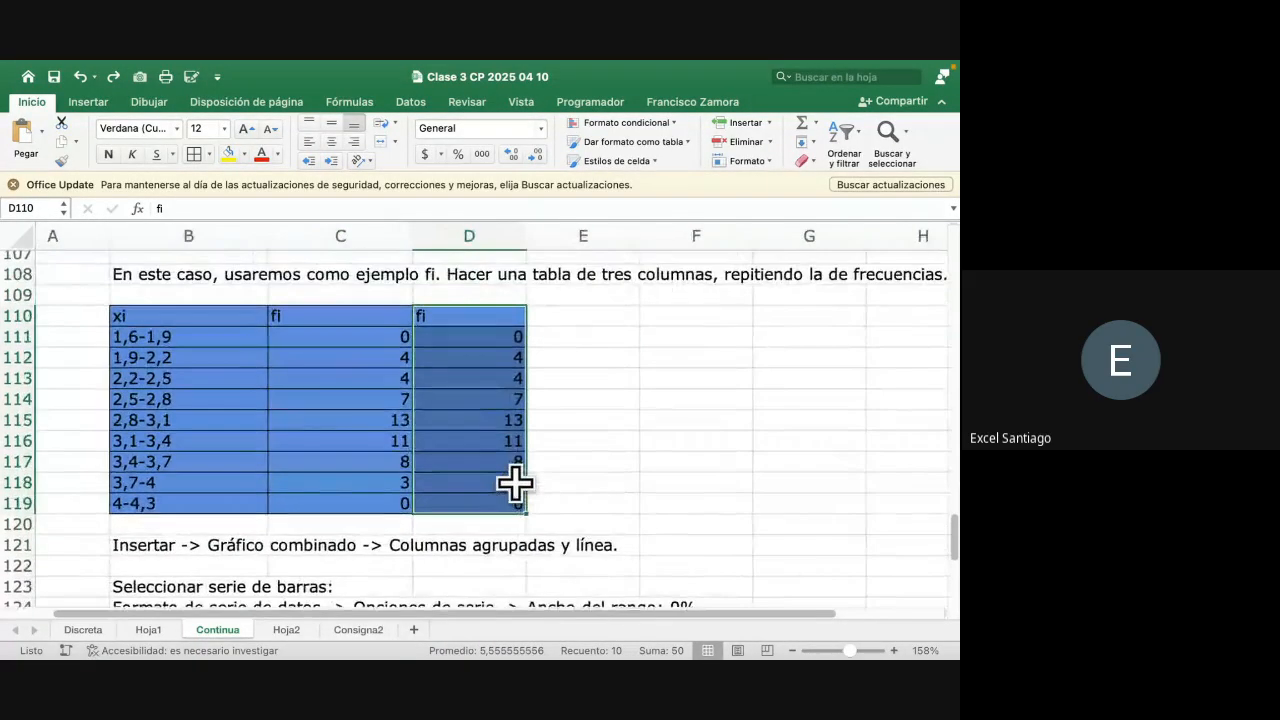
pyautogui.scroll(-2, 514, 483)
pyautogui.hscroll(-1, 514, 483)
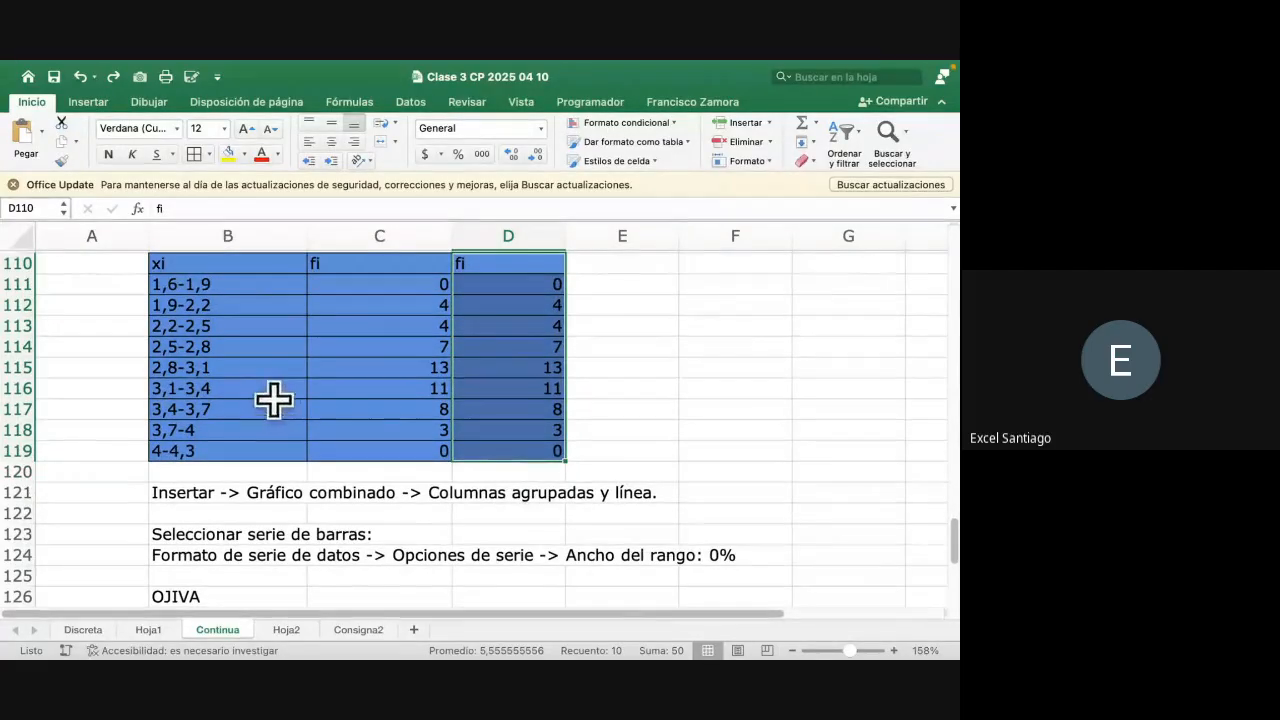
# Insert a combined clustered column and line chart from the three-column table in B110:D119
pyautogui.moveTo(212, 264); pyautogui.dragTo(499, 449)
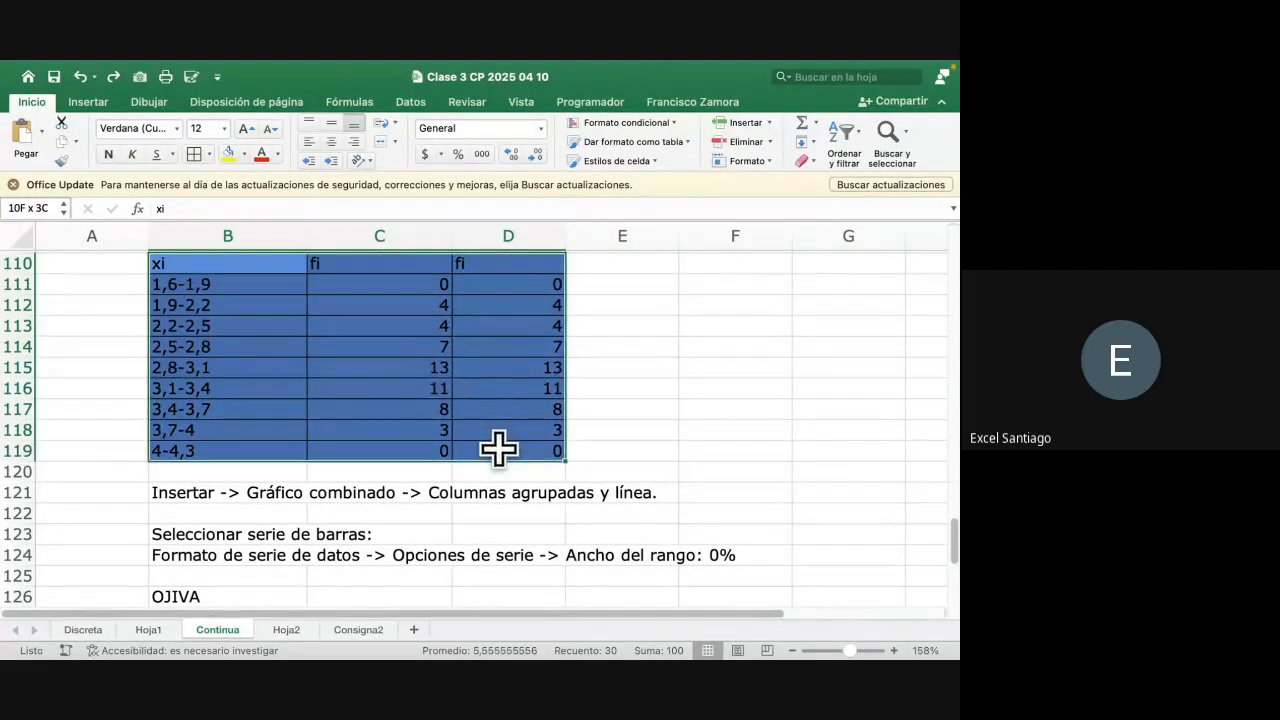
pyautogui.click(88, 102)
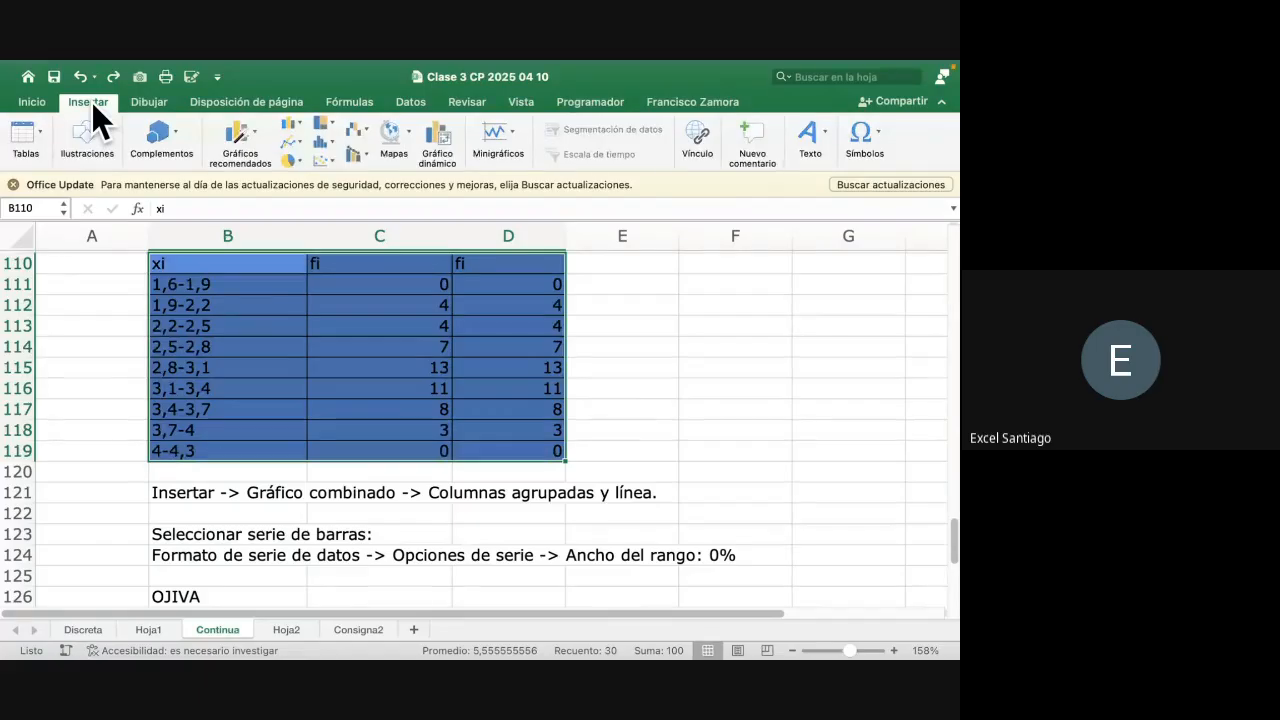
pyautogui.click(354, 157)
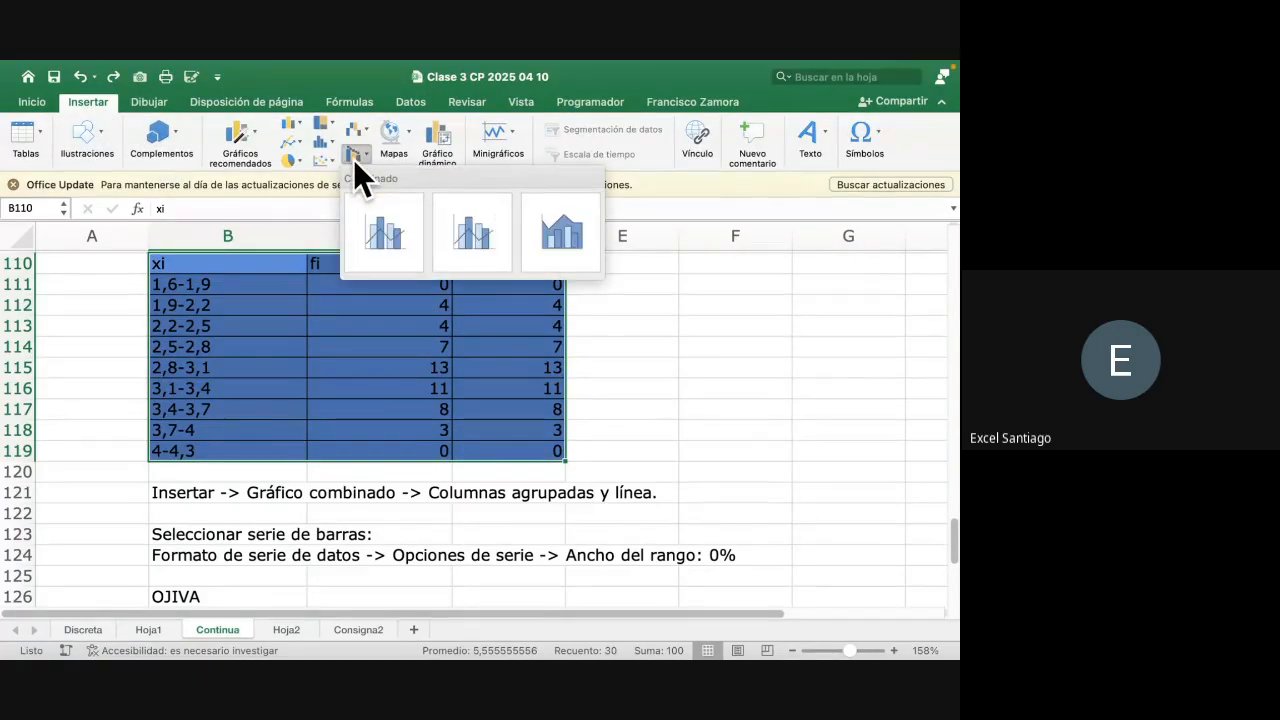
pyautogui.click(385, 235)
# Enlarge the combined chart and place it over columns C to F, starting beside the xi header in row 110
pyautogui.moveTo(623, 286); pyautogui.dragTo(849, 315)
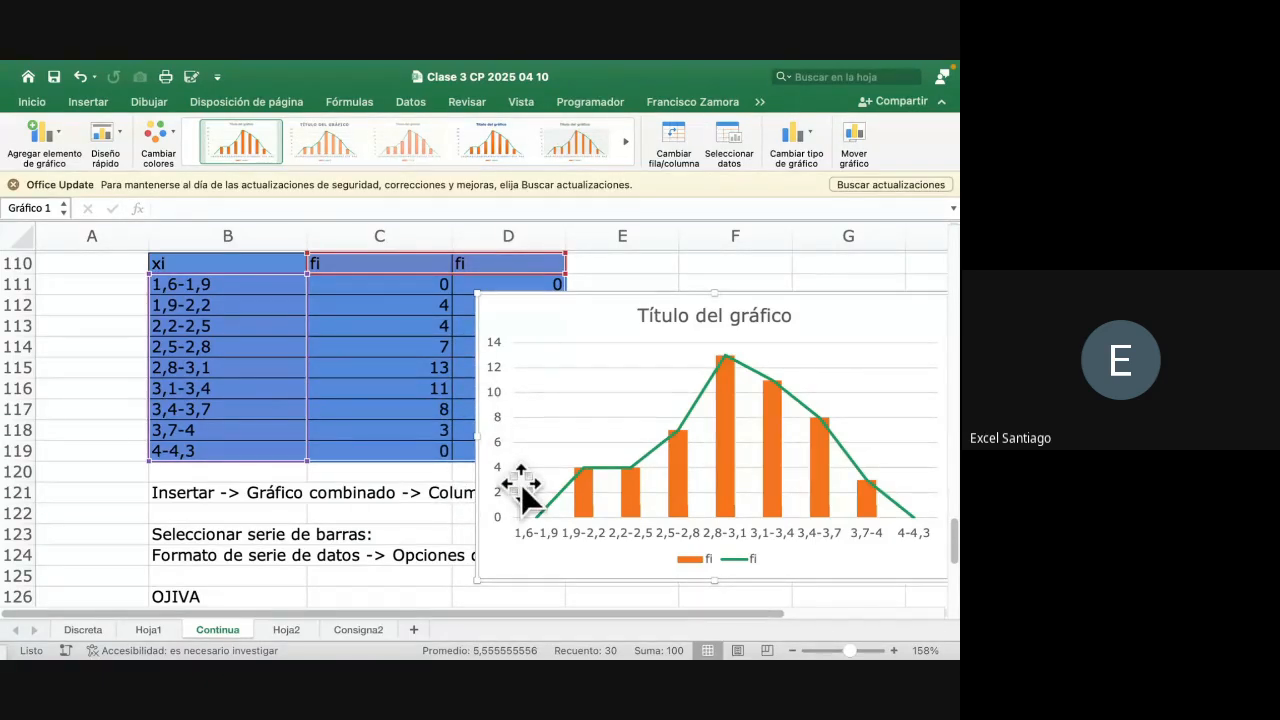
pyautogui.moveTo(583, 505)
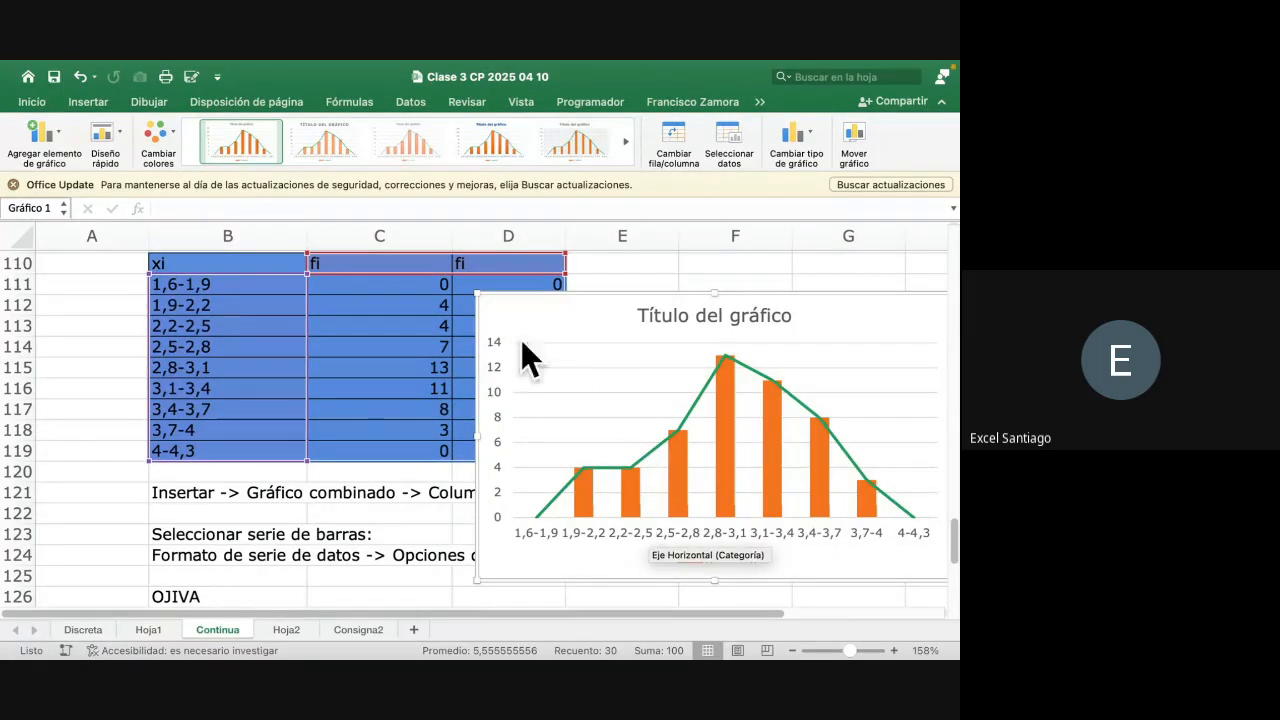
pyautogui.moveTo(476, 294); pyautogui.dragTo(413, 243)
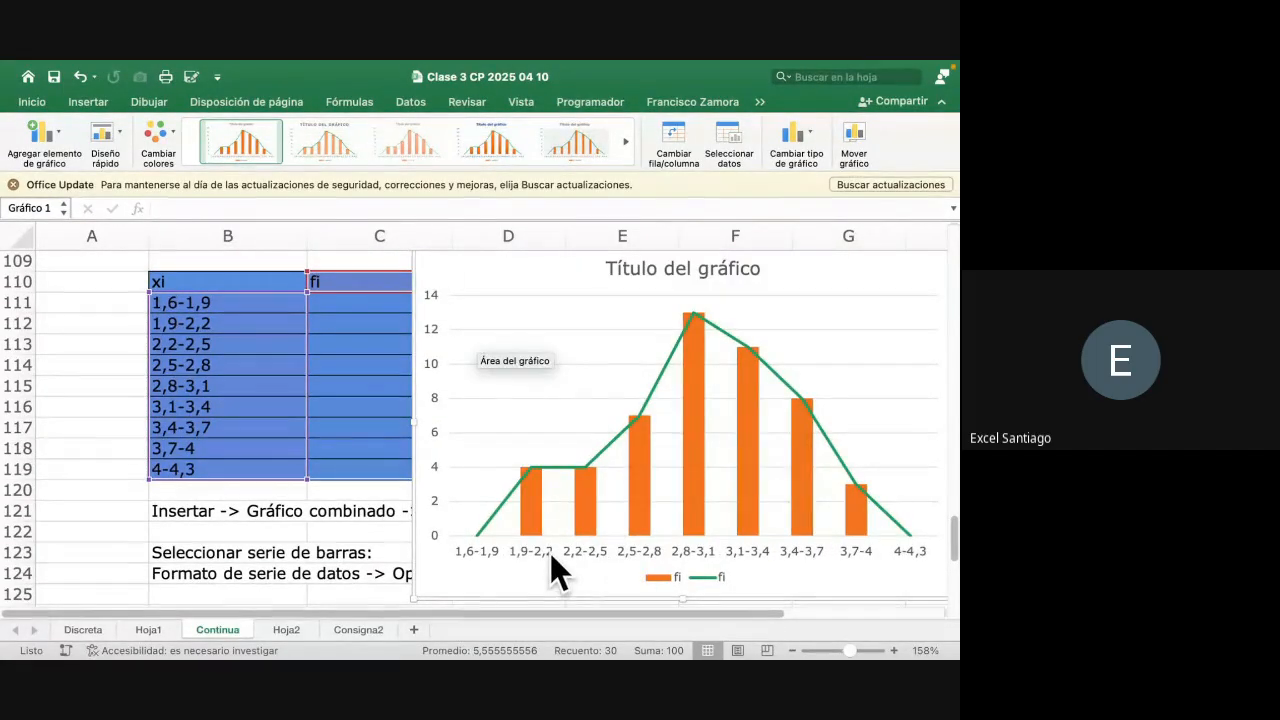
pyautogui.moveTo(514, 277); pyautogui.dragTo(368, 295)
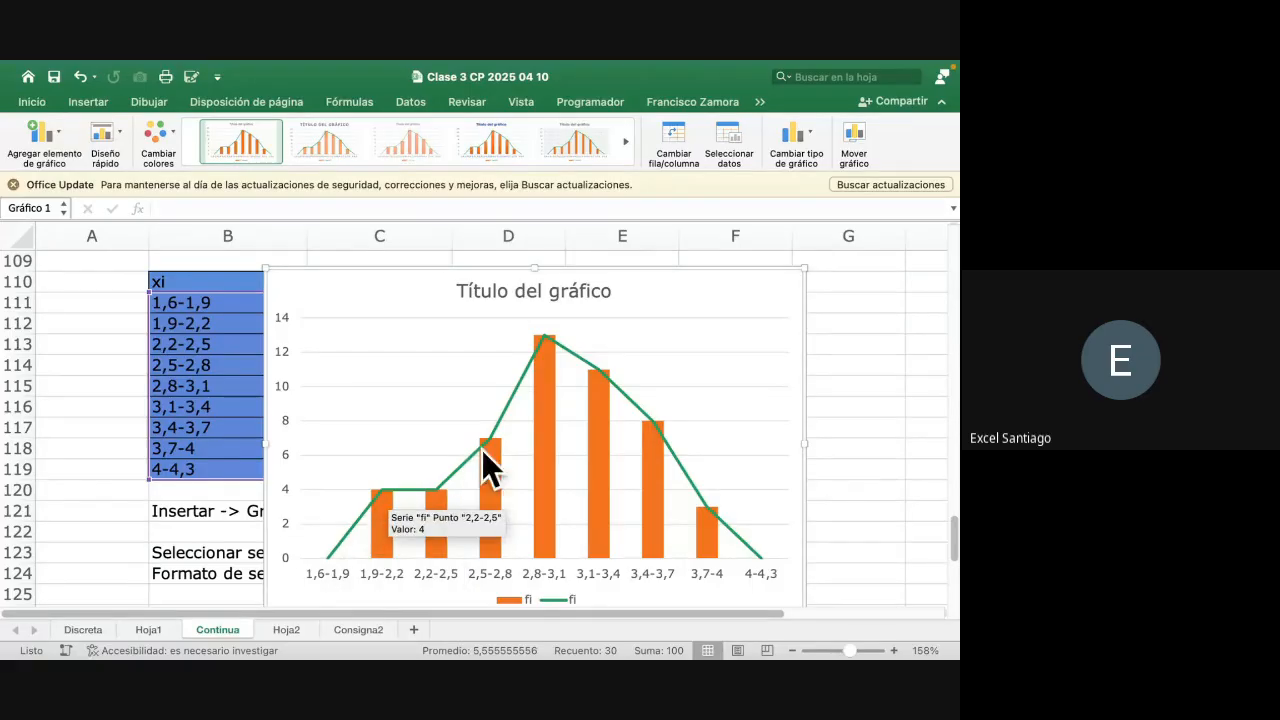
# Check the joined bars on the example slide, set the gap width of the chart's fi column series to 0%, and close its formatting options
pyautogui.hotkey('ctrl', 'Left')
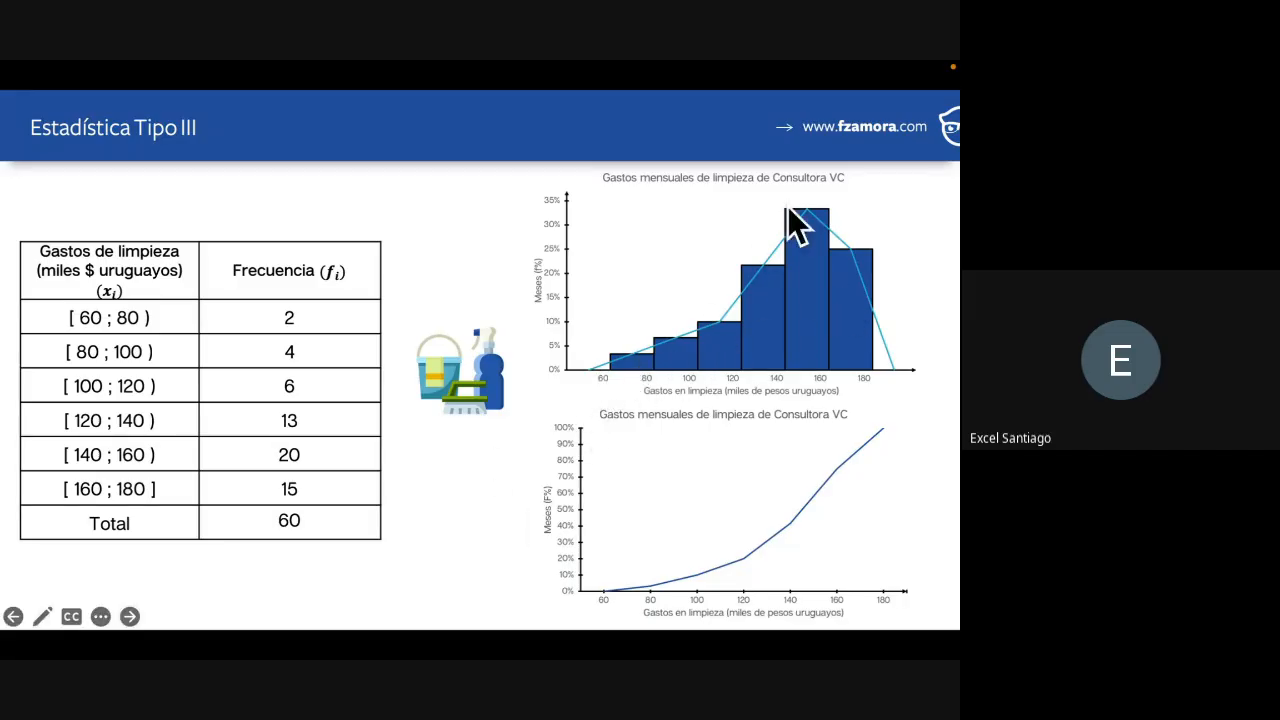
pyautogui.hotkey('ctrl', 'Right')
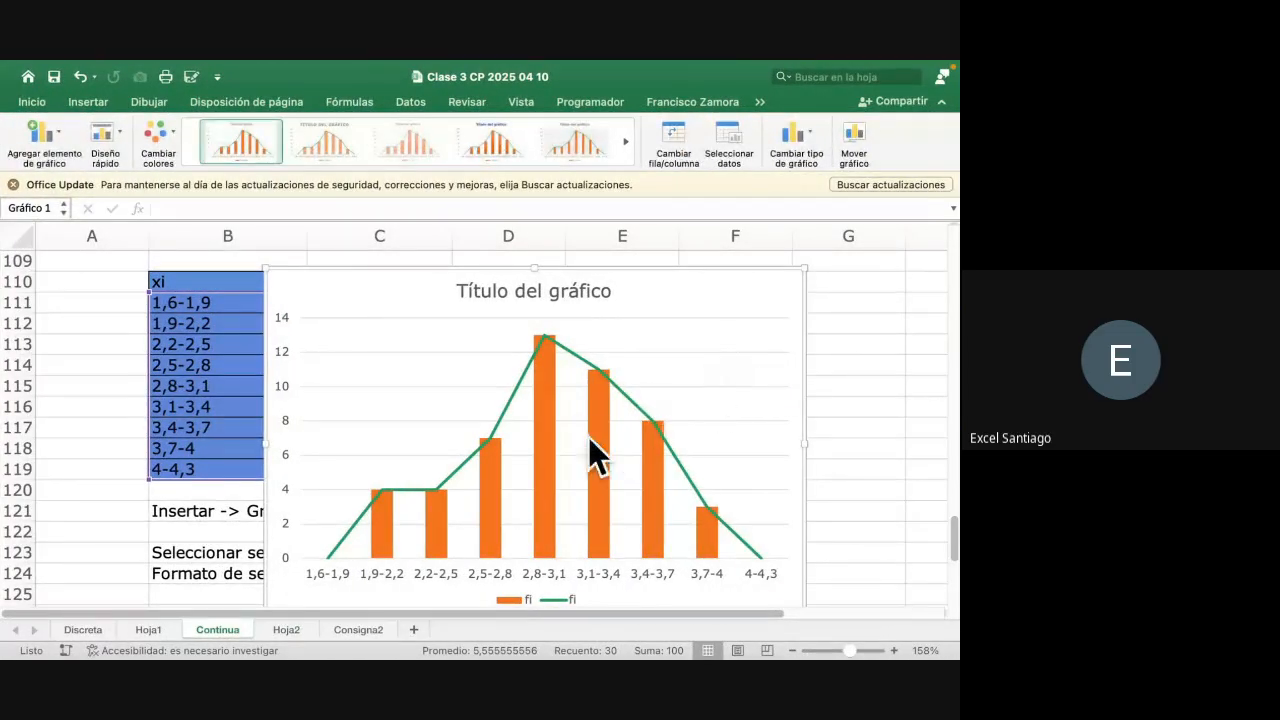
pyautogui.click(543, 460)
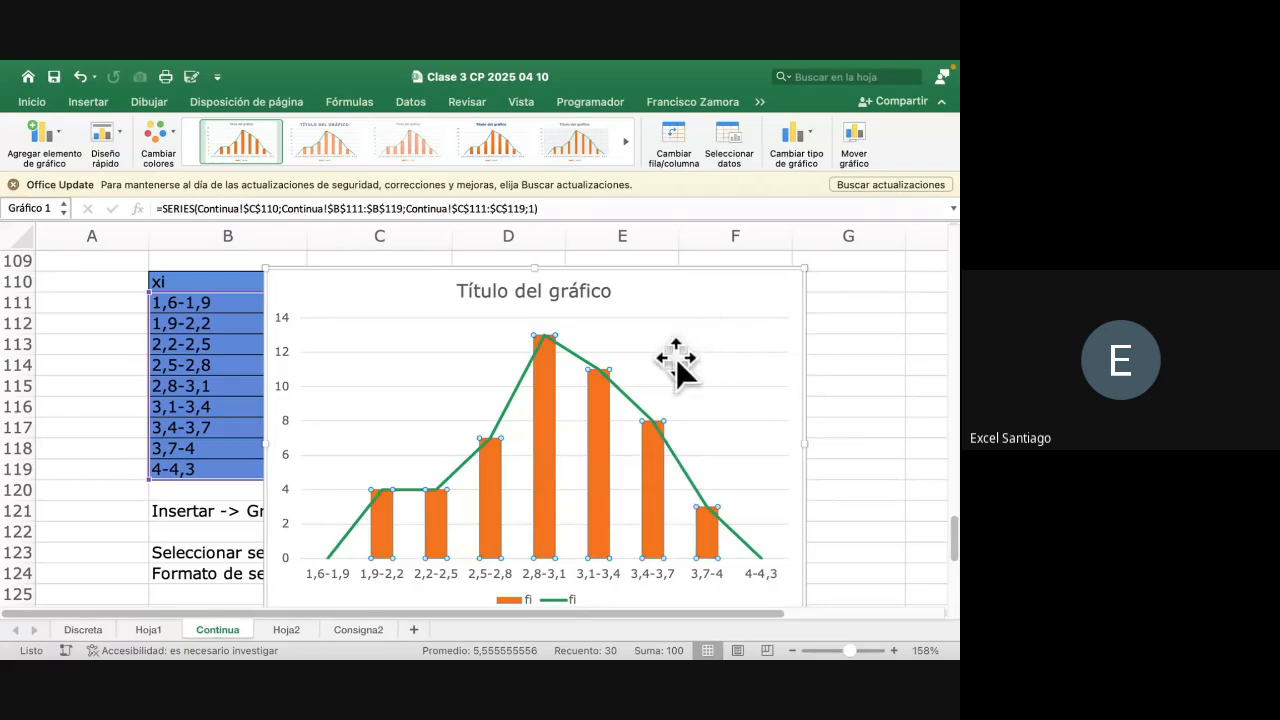
pyautogui.click(786, 138)
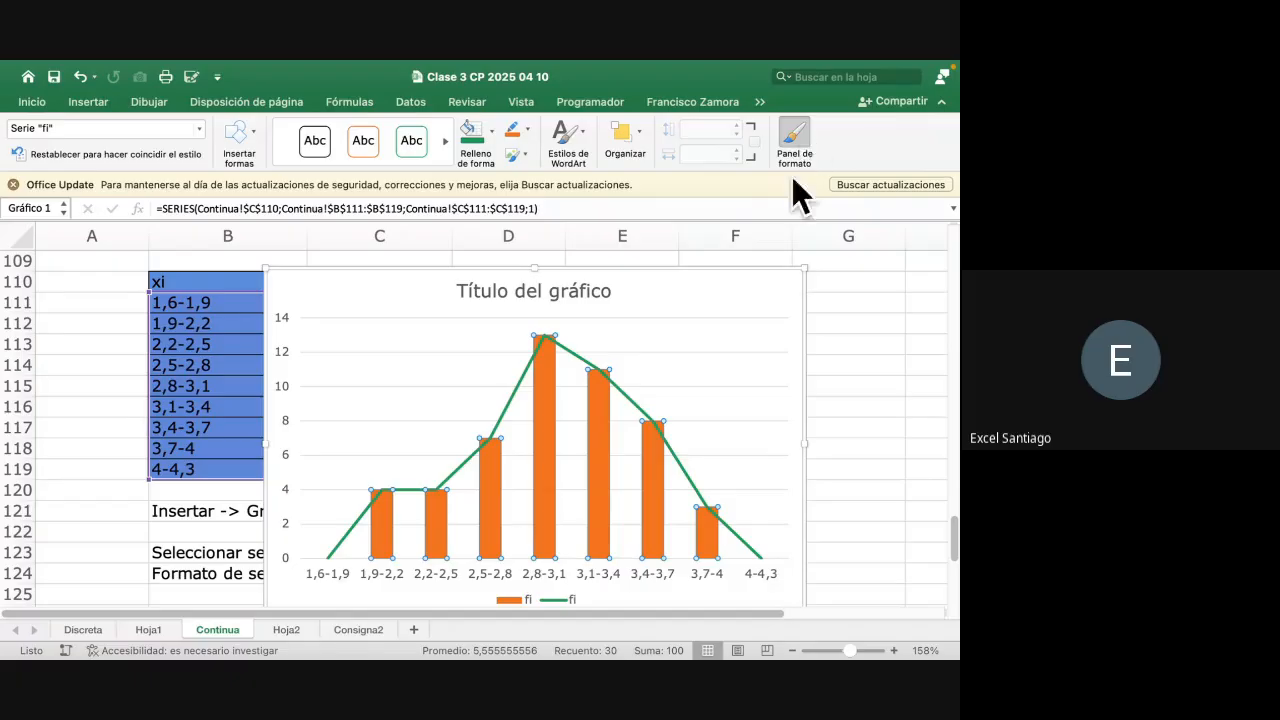
pyautogui.click(803, 133)
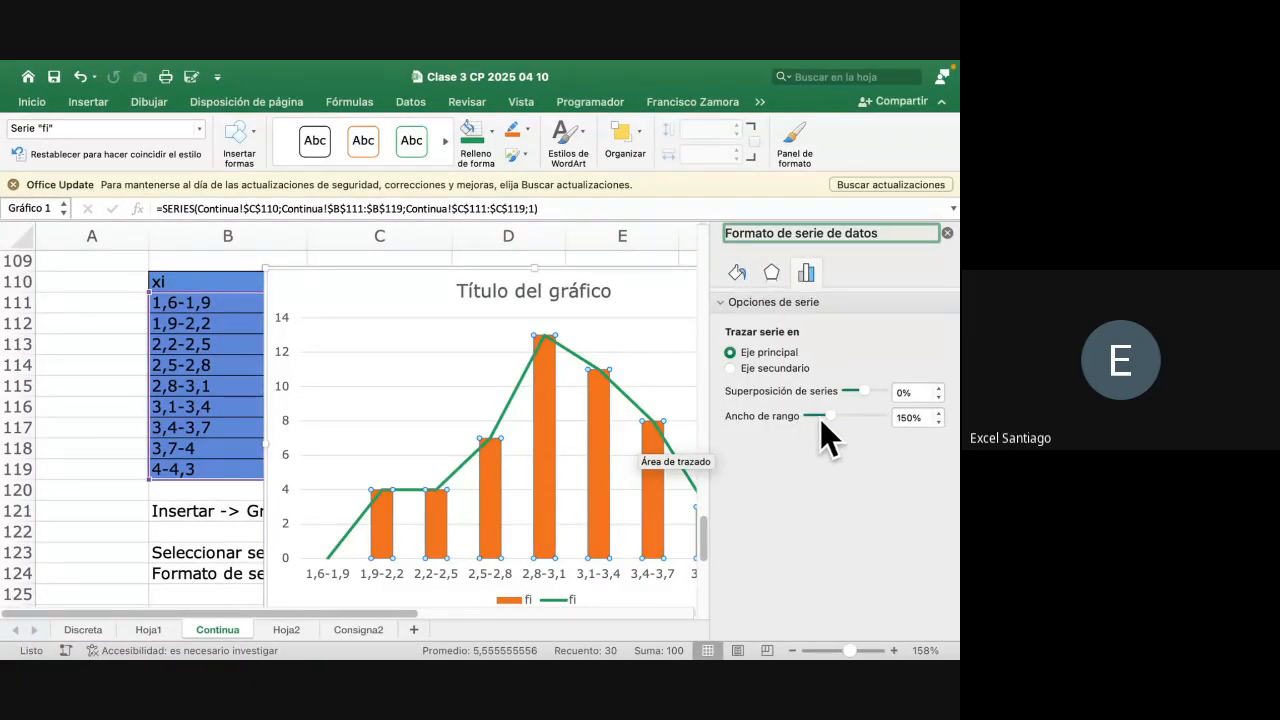
pyautogui.moveTo(829, 415)
pyautogui.mouseDown()
pyautogui.moveTo(882, 415)
pyautogui.moveTo(805, 415)
pyautogui.mouseUp()
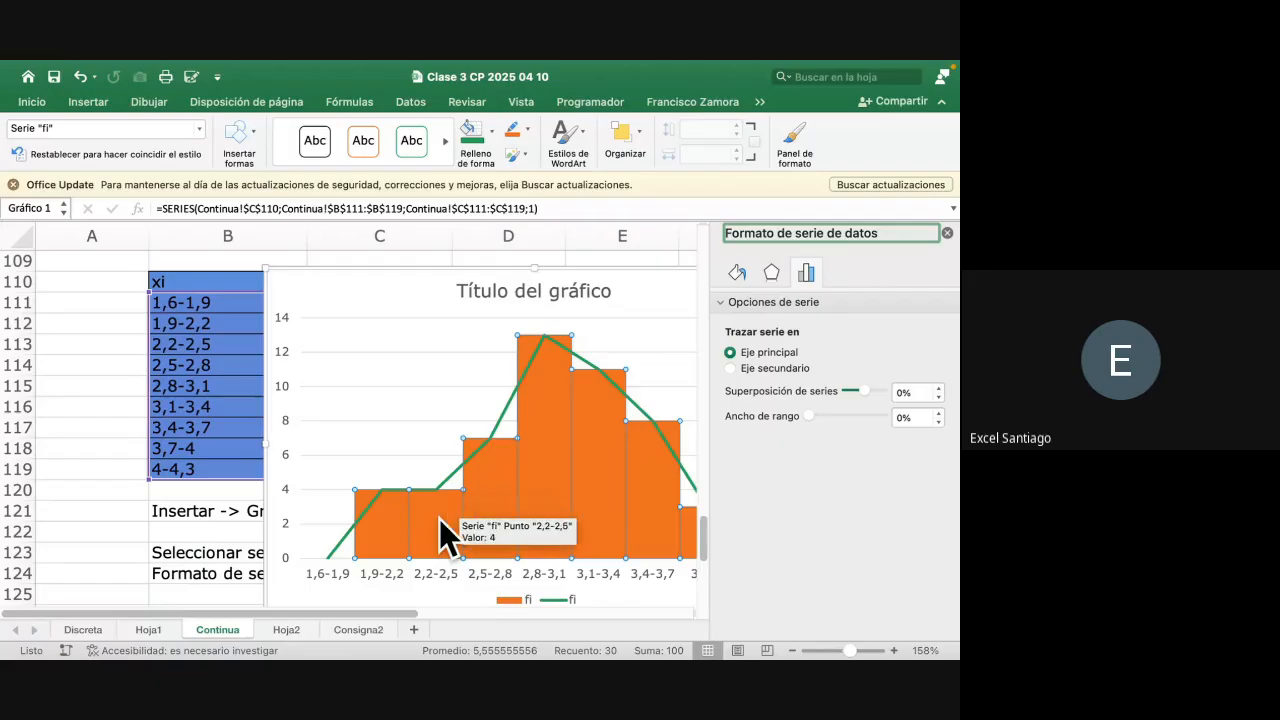
pyautogui.click(211, 426)
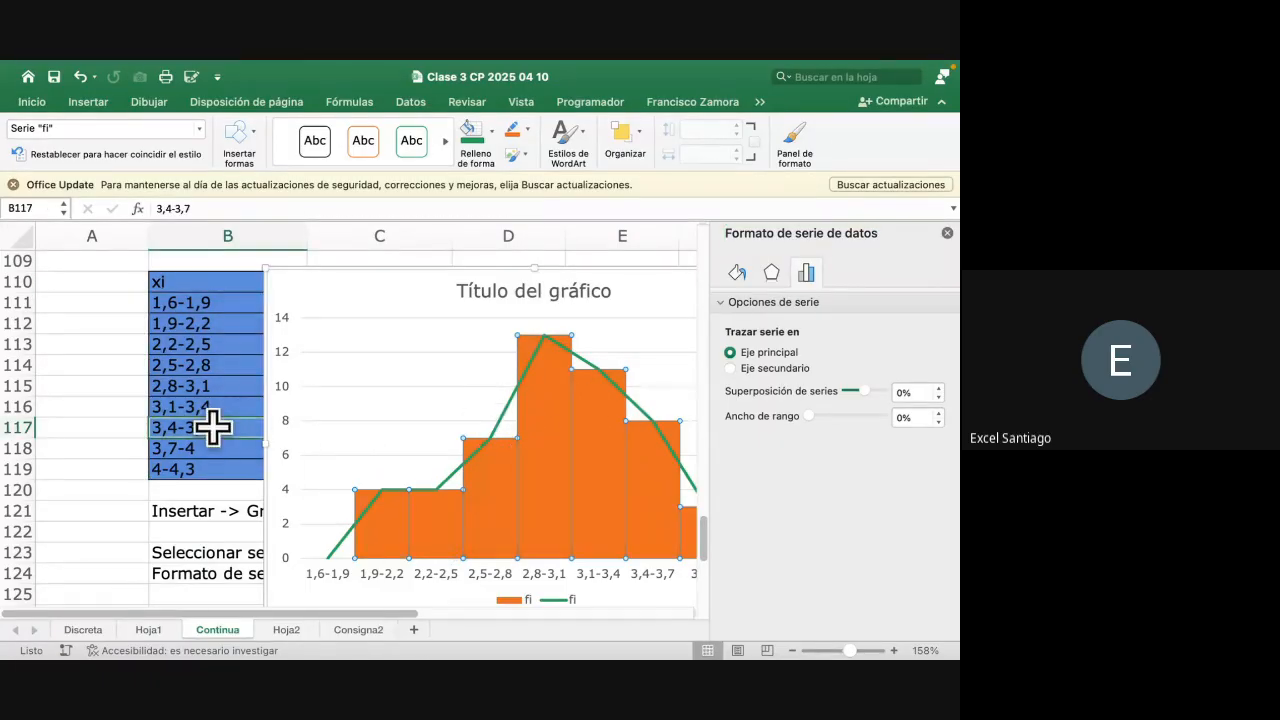
pyautogui.click(947, 233)
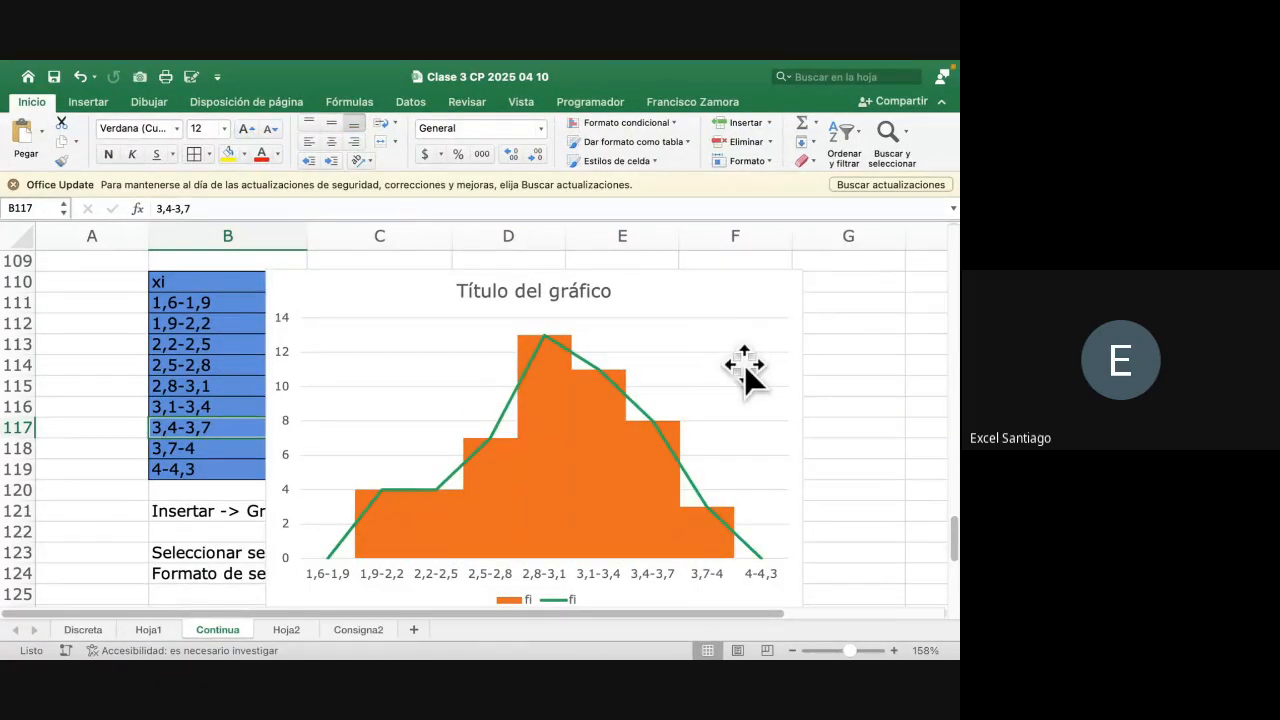
# Examine the chart's joined bars and polygon ends and compare them with the birth-weight histogram slide in the presentation
pyautogui.scroll(-3, 743, 366)
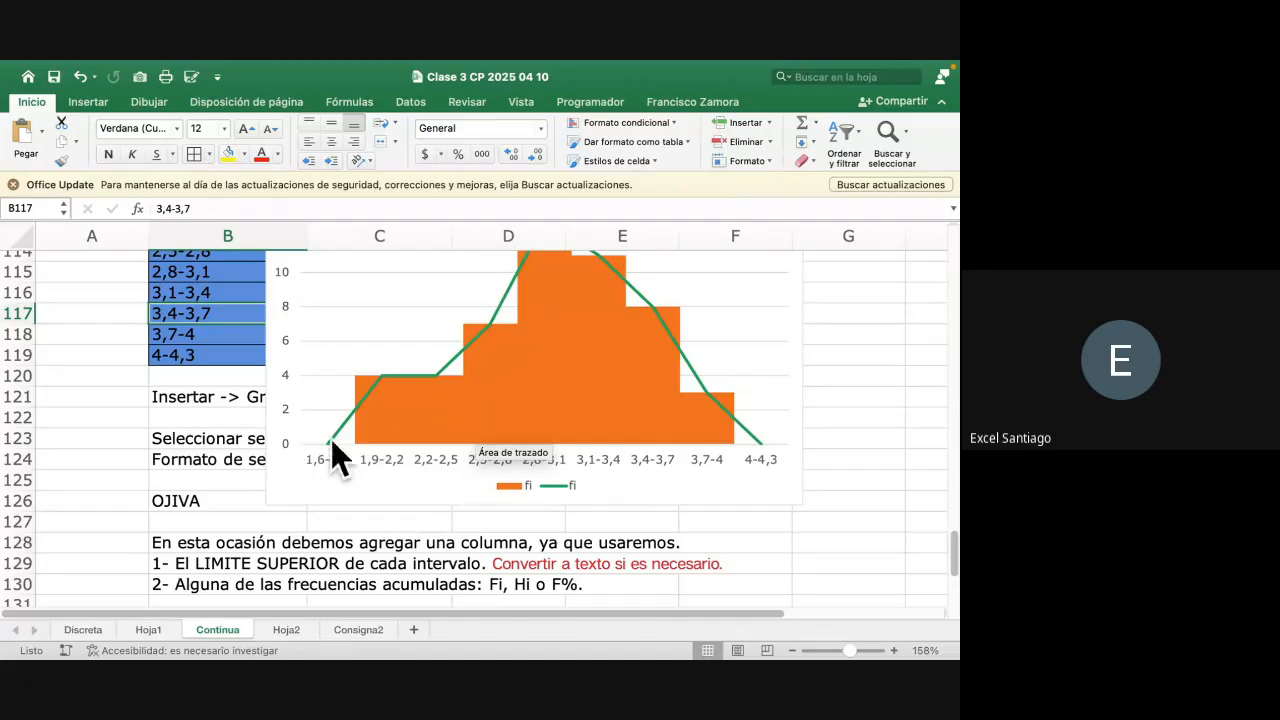
pyautogui.scroll(3, 300, 423)
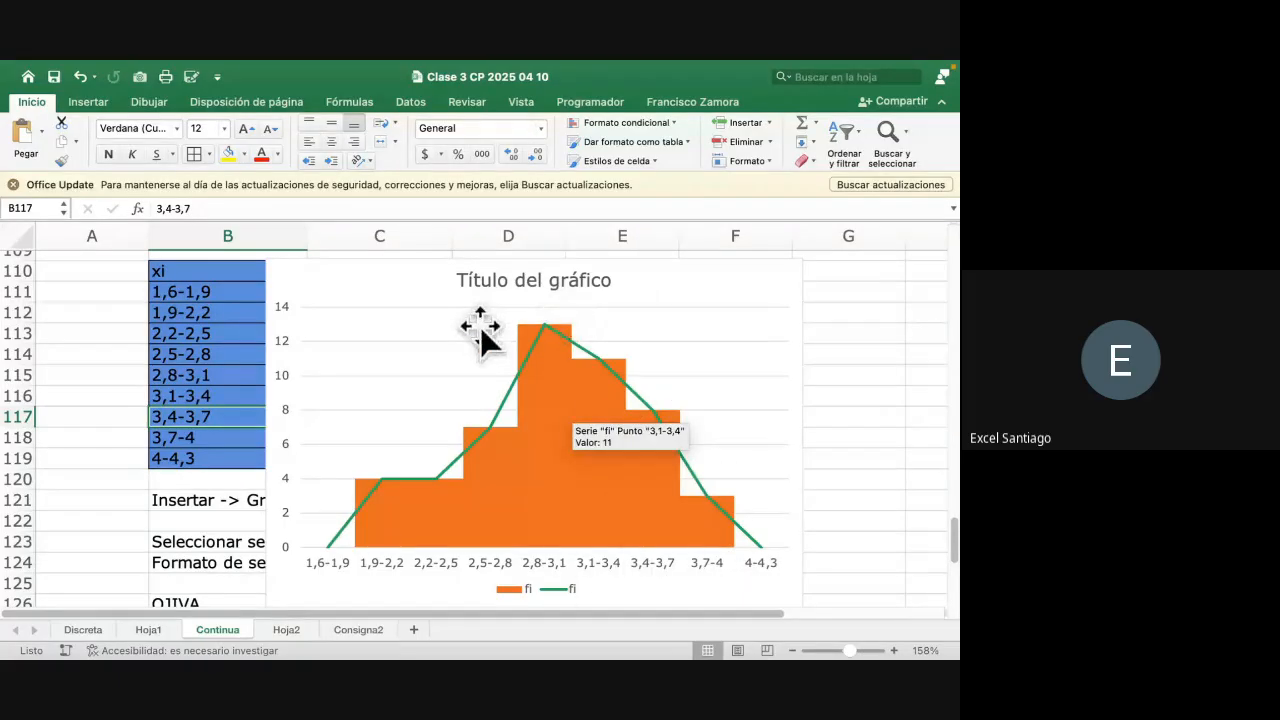
pyautogui.scroll(-3, 567, 300)
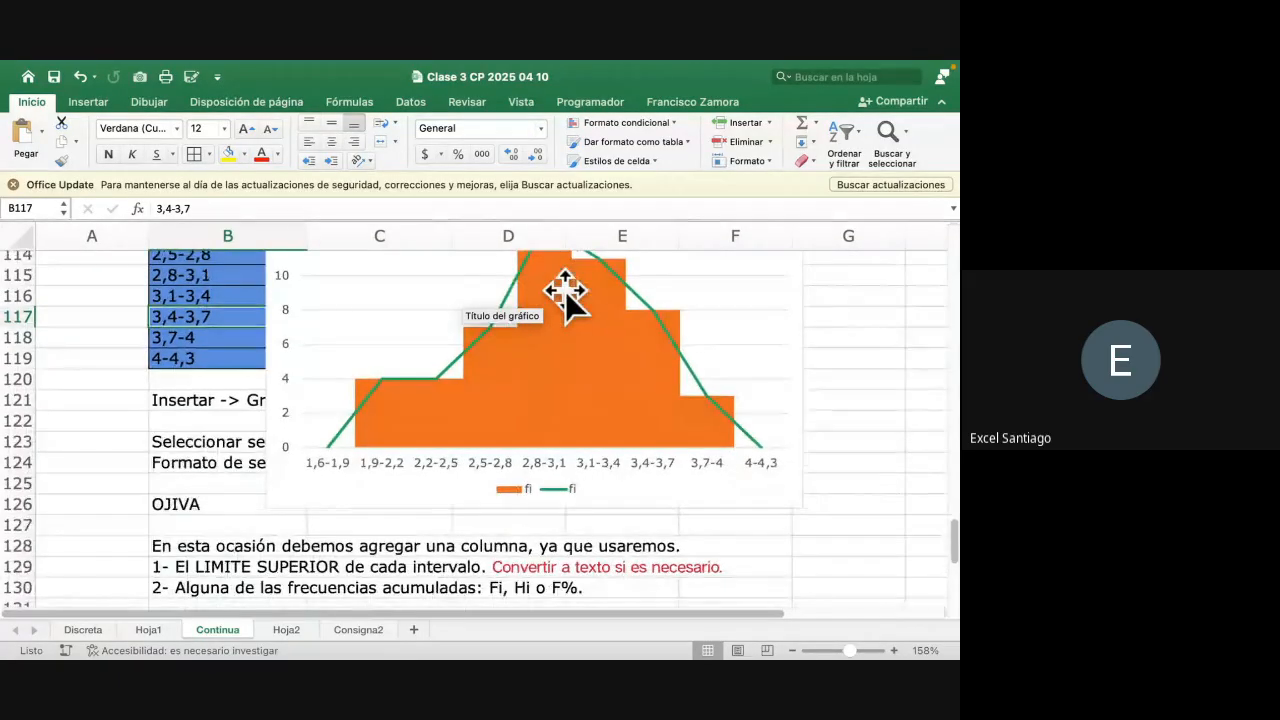
pyautogui.hotkey('ctrl', 'Left')
pyautogui.press('Left')
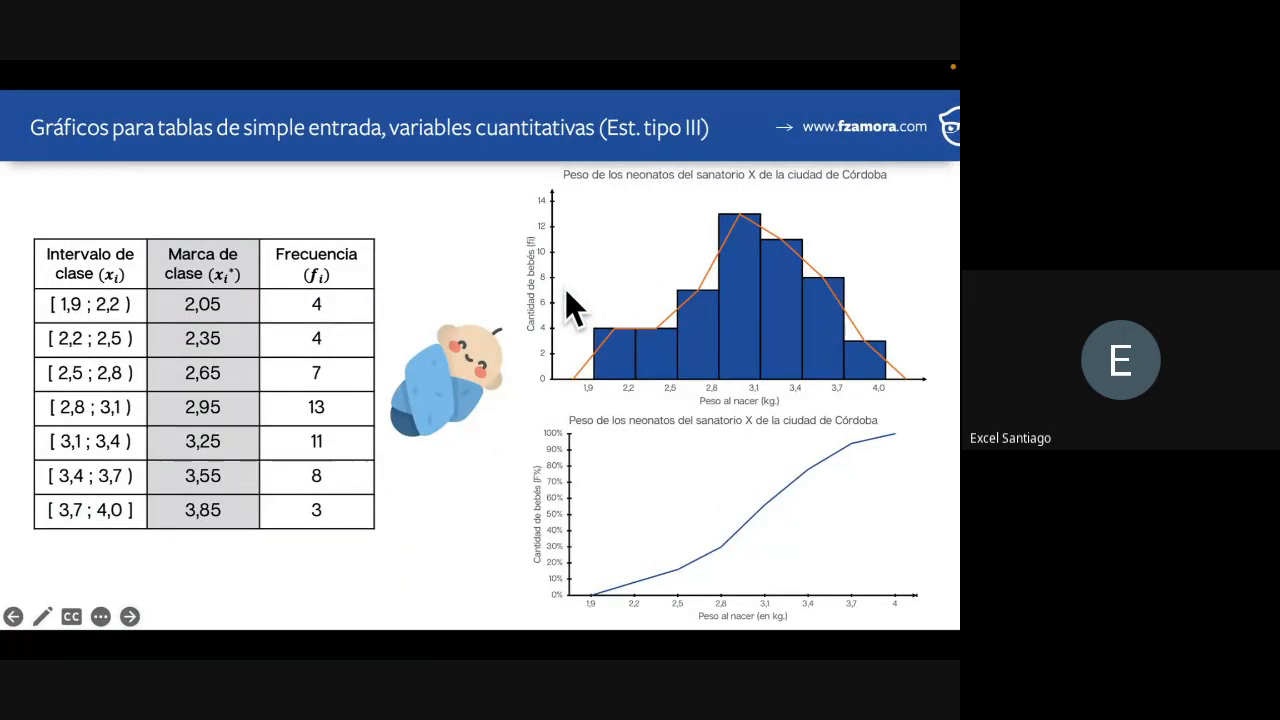
pyautogui.hotkey('ctrl', 'Right')
pyautogui.scroll(3, 592, 345)
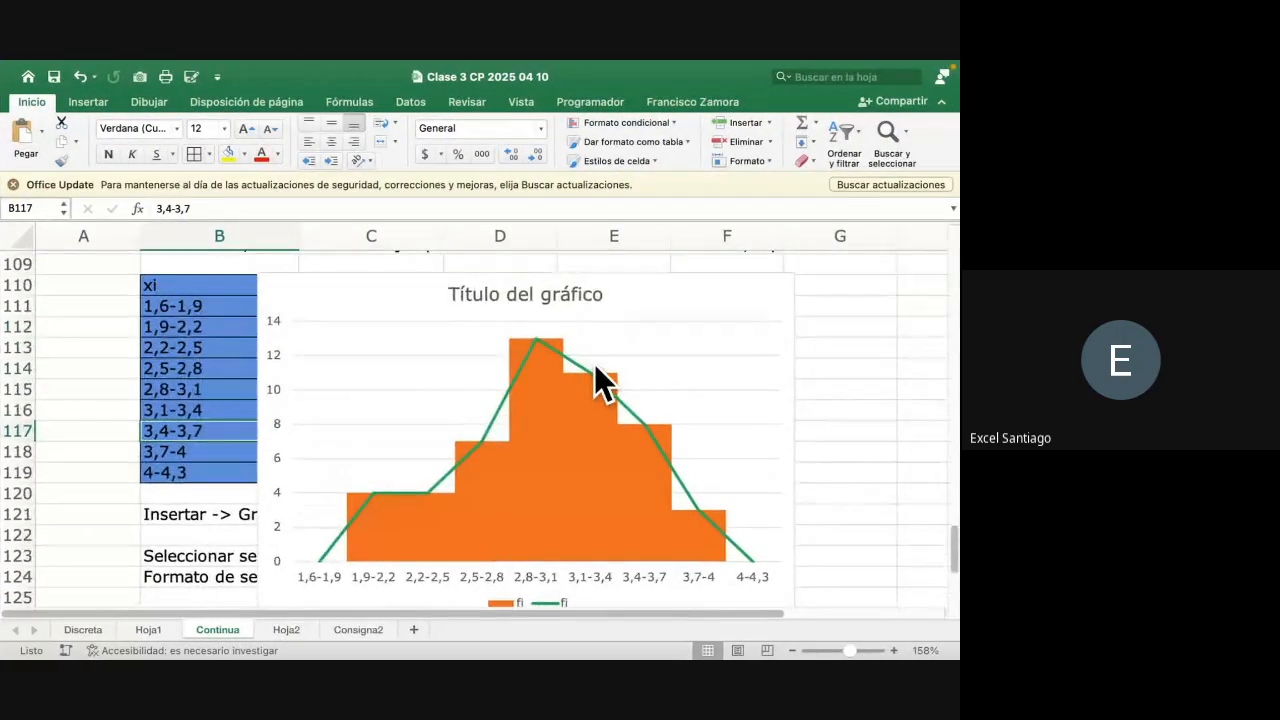
pyautogui.scroll(-1, 594, 374)
# View the birth-weight ogive on the presentation slide and the OJIVA instructions below the chart in the Continua sheet
pyautogui.hotkey('ctrl', 'Left')
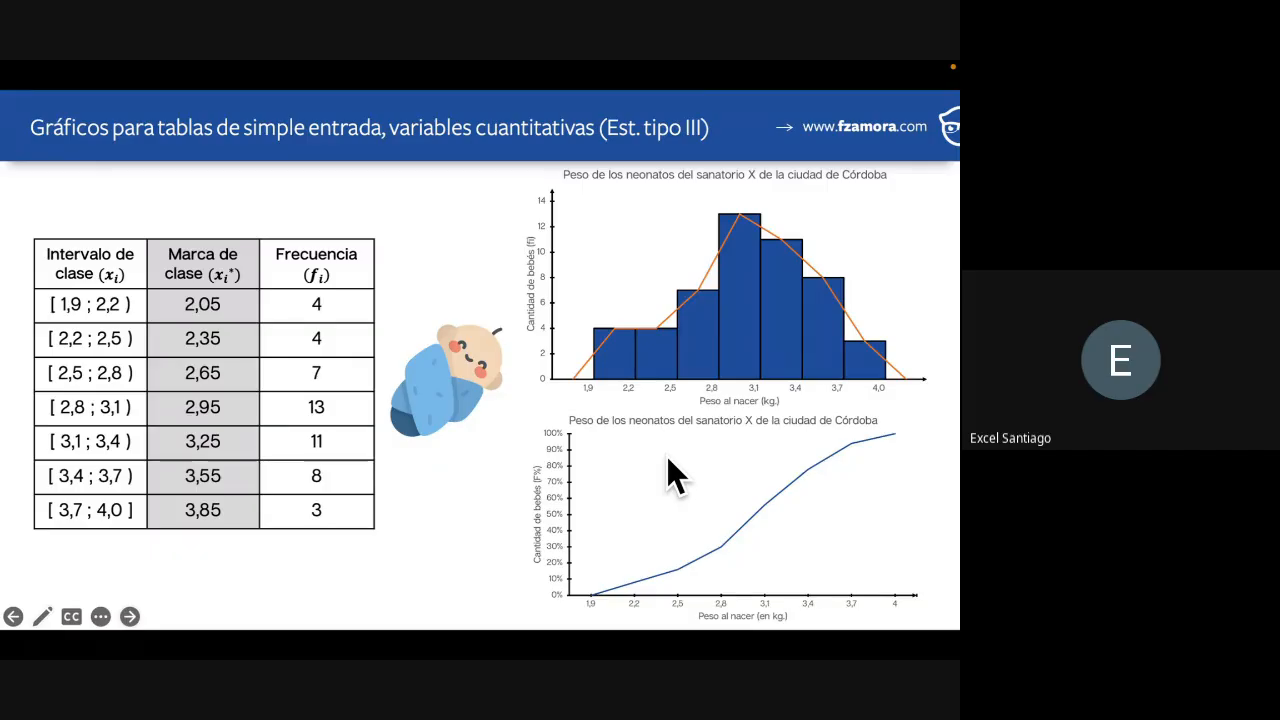
pyautogui.hotkey('ctrl', 'Right')
pyautogui.scroll(-2, 667, 456)
pyautogui.scroll(-6, 667, 456)
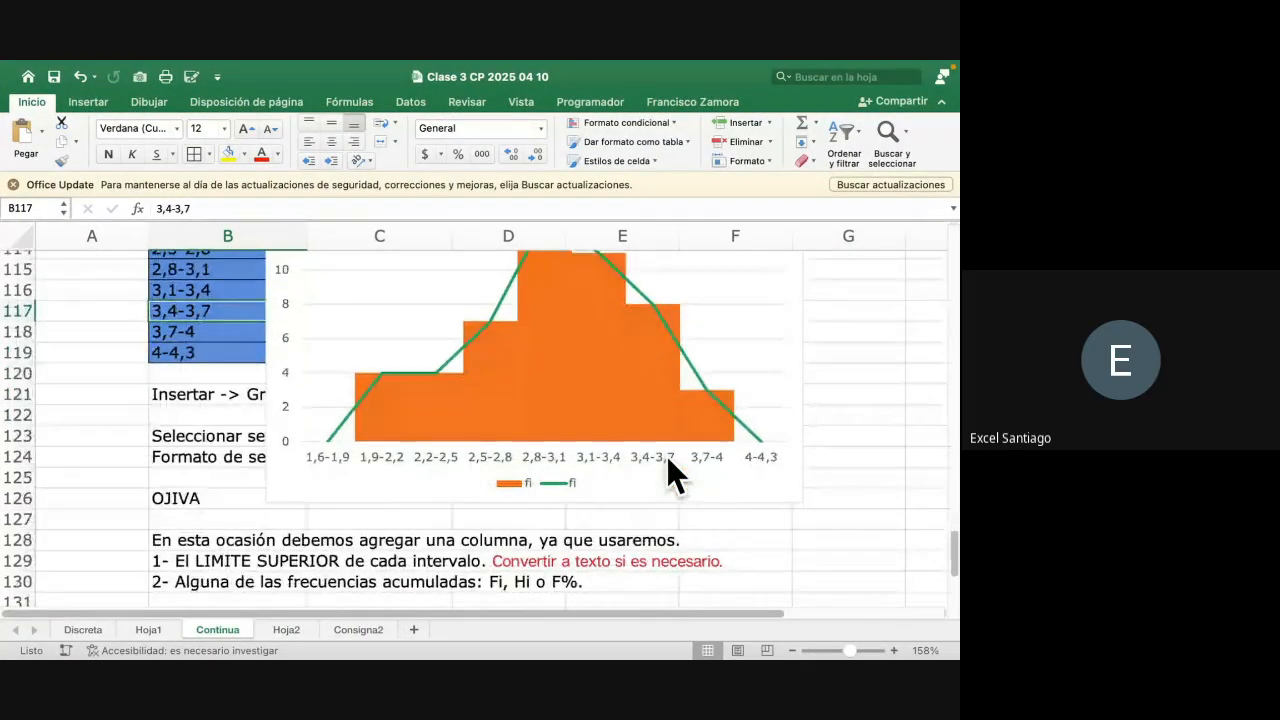
# Move the histogram chart over columns D to G so that it clears the xi column and the start of the fi column
pyautogui.scroll(-1, 667, 456)
pyautogui.hscroll(2, 667, 456)
pyautogui.hscroll(-2, 667, 456)
pyautogui.scroll(1, 667, 456)
pyautogui.scroll(1, 667, 456)
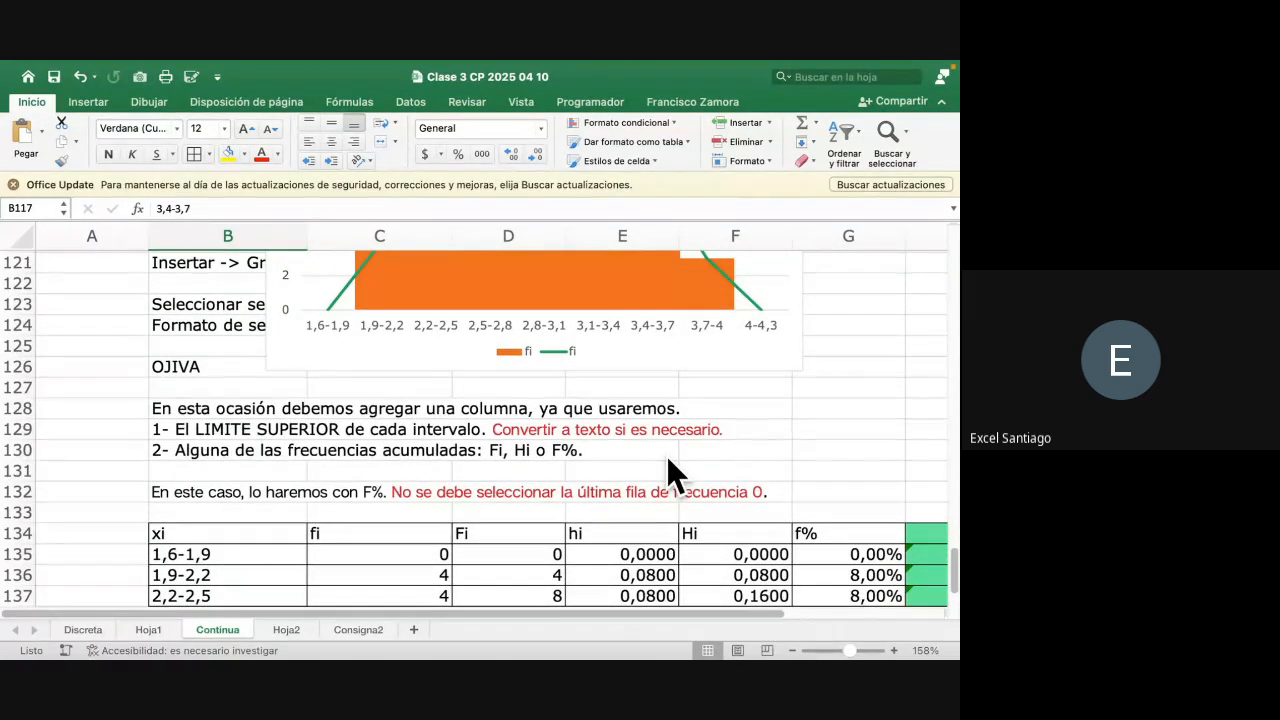
pyautogui.scroll(6, 667, 456)
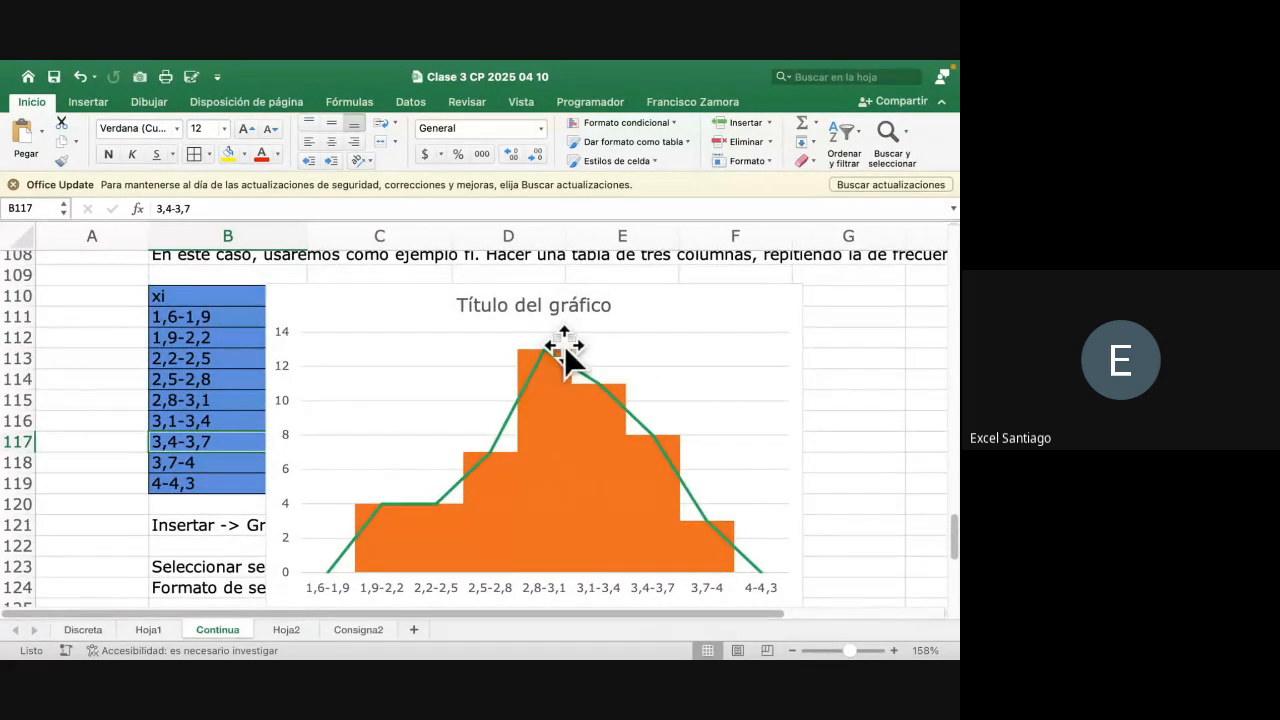
pyautogui.moveTo(563, 387)
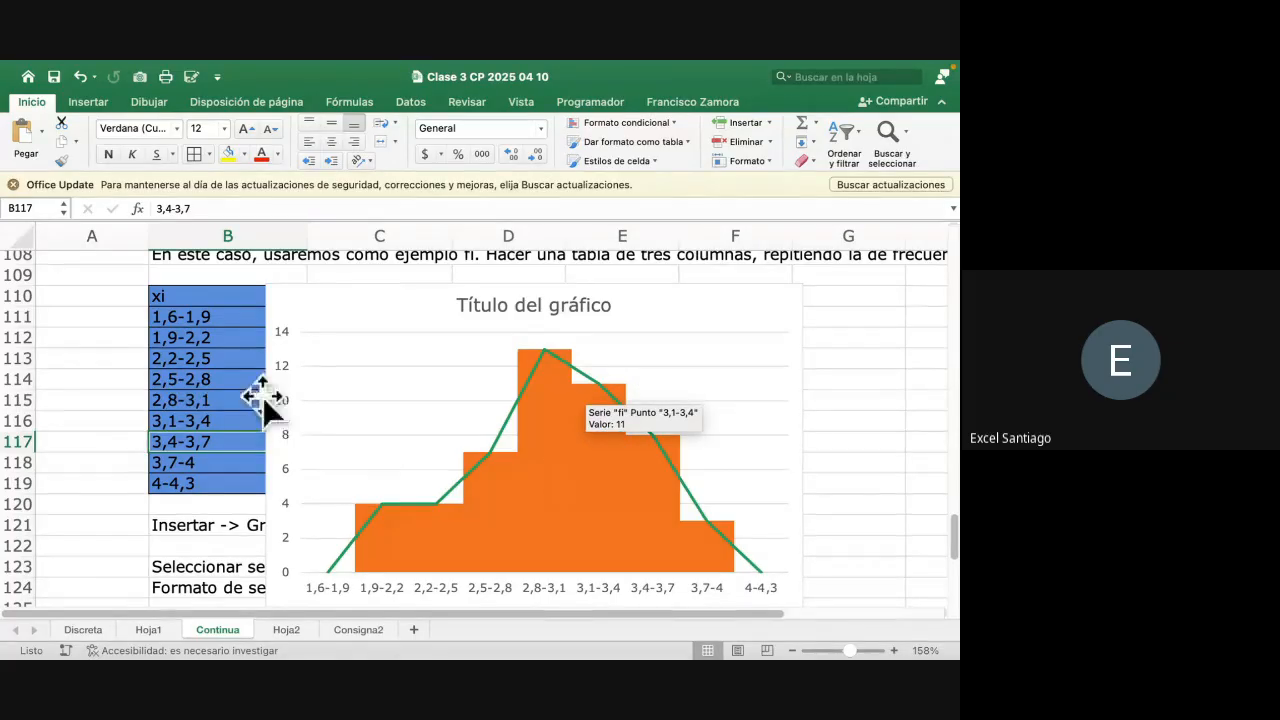
pyautogui.moveTo(363, 306); pyautogui.dragTo(481, 275)
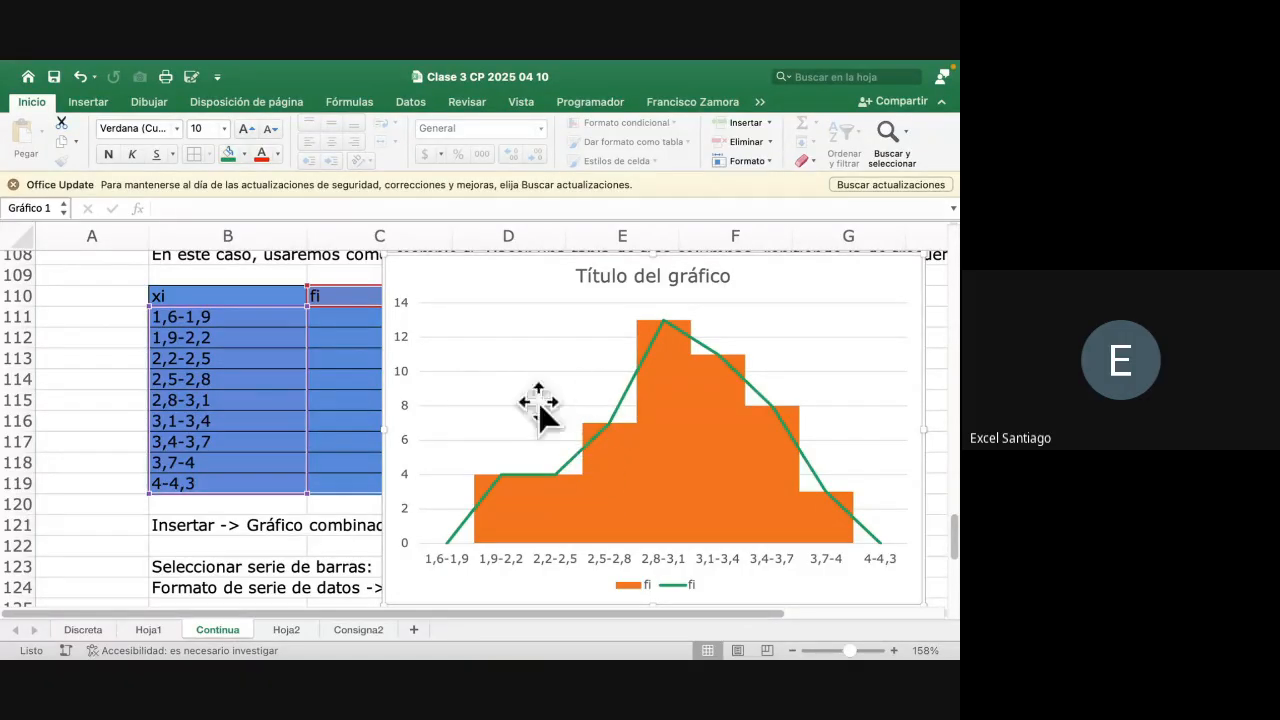
# Read the OJIVA instructions and examine the table below them, including its green LS and F% columns
pyautogui.scroll(-5, 400, 434)
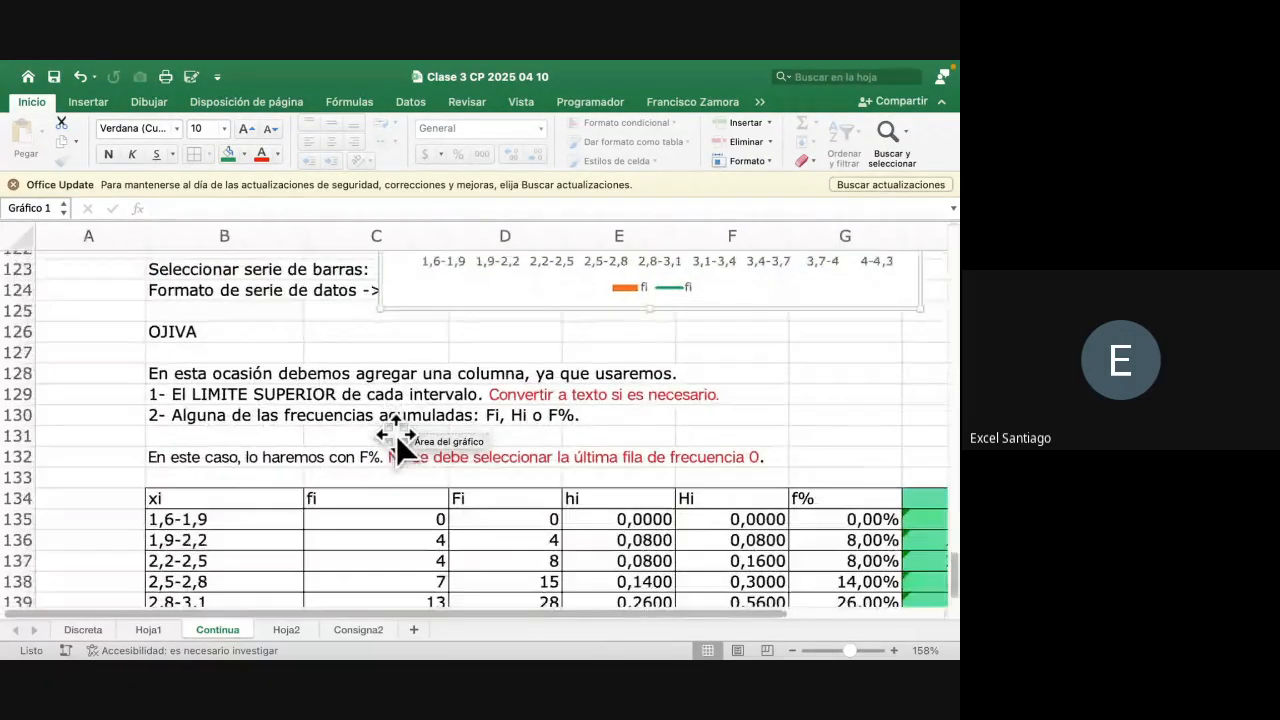
pyautogui.scroll(-2, 396, 434)
pyautogui.hscroll(1, 396, 435)
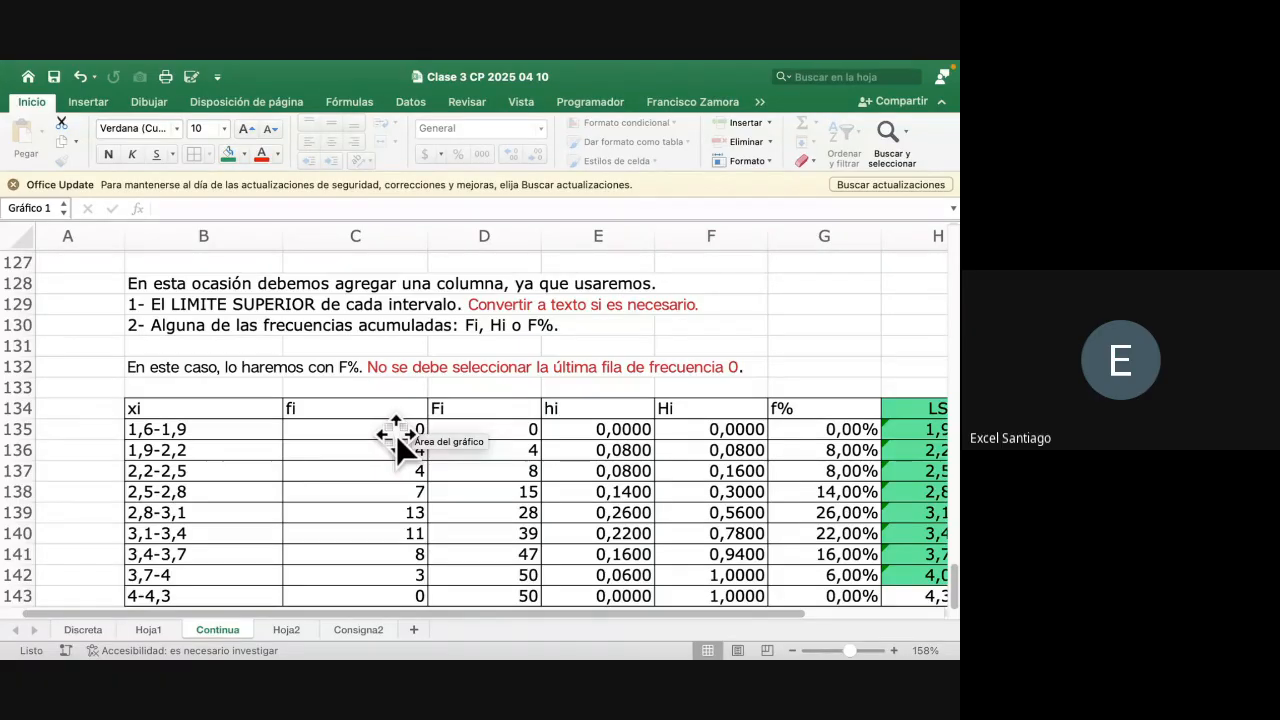
pyautogui.scroll(-2, 396, 435)
pyautogui.hscroll(2, 396, 435)
pyautogui.hscroll(1, 396, 435)
pyautogui.scroll(1, 396, 435)
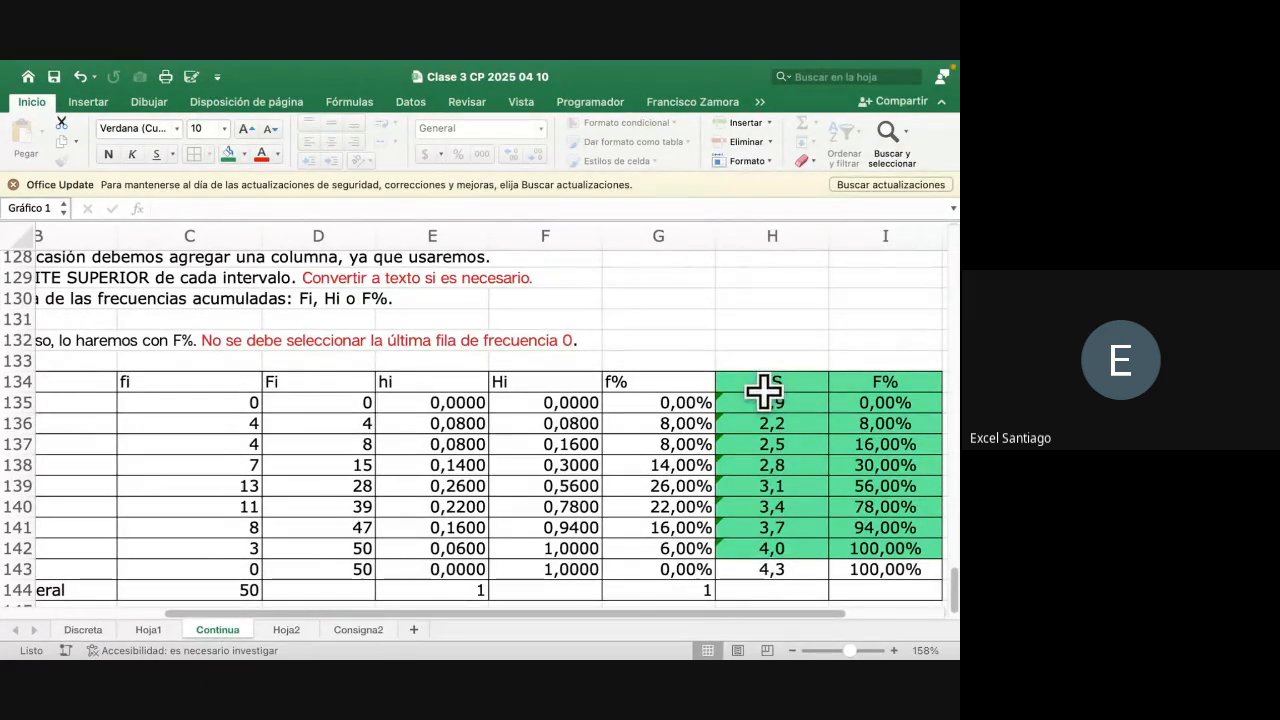
# Compare the xi intervals in rows 135 and 136 with their upper limits in the LS column
pyautogui.hscroll(-2, 778, 432)
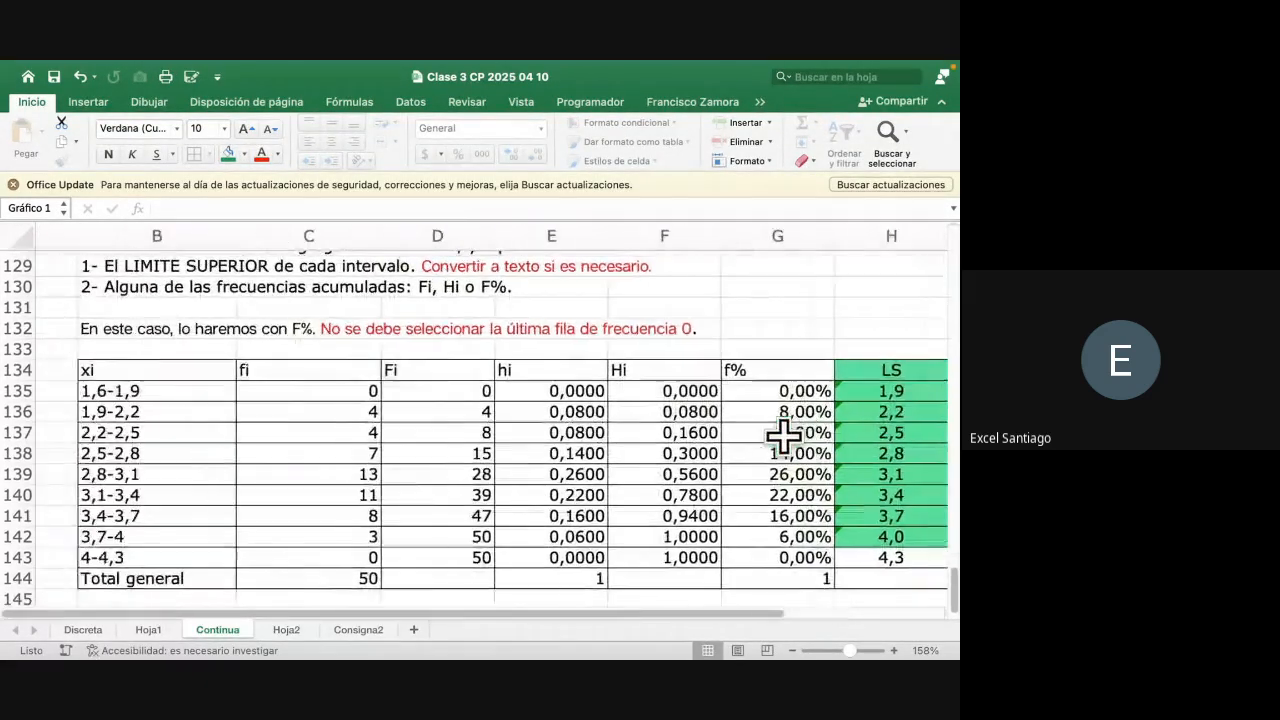
pyautogui.click(130, 398)
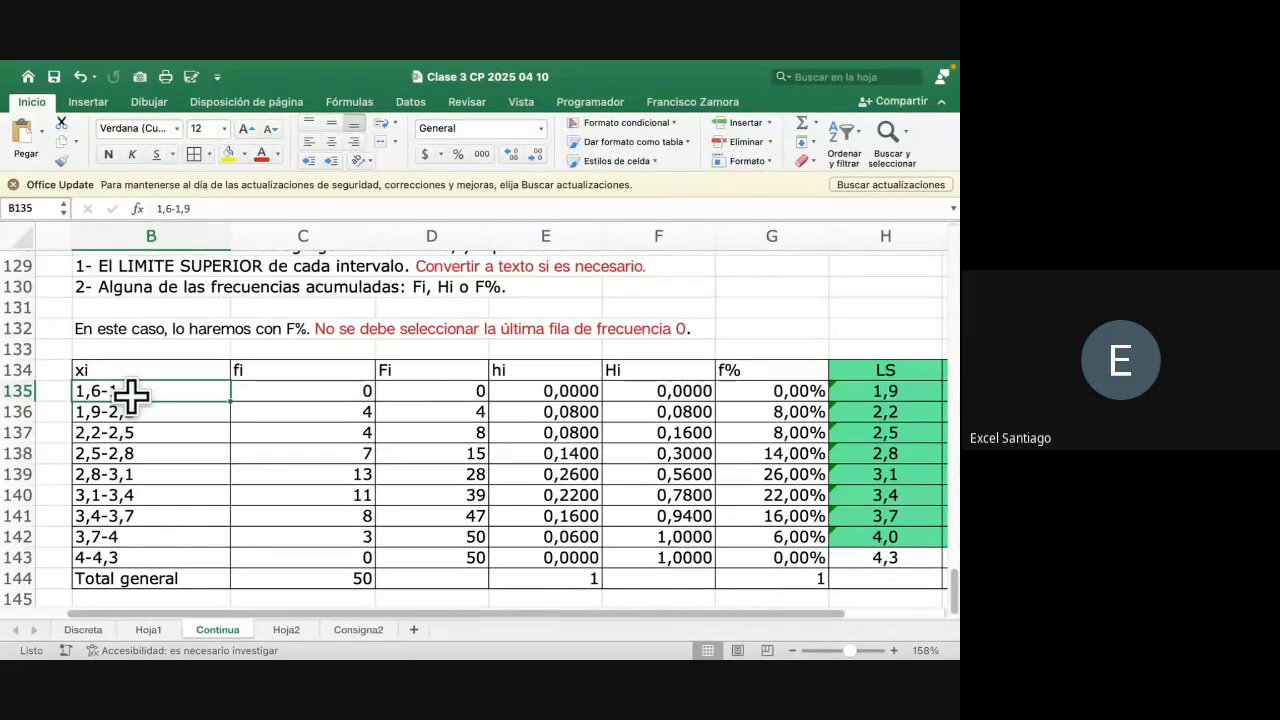
pyautogui.click(863, 390)
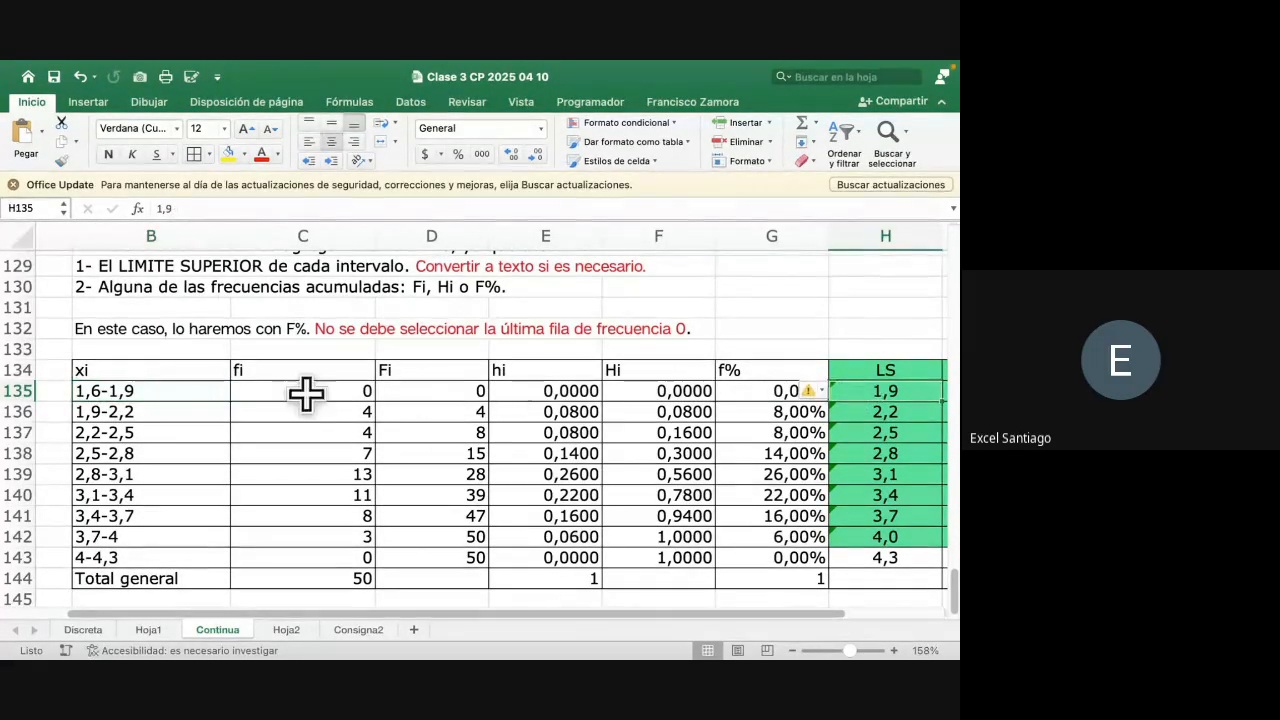
pyautogui.click(122, 406)
pyautogui.click(918, 412)
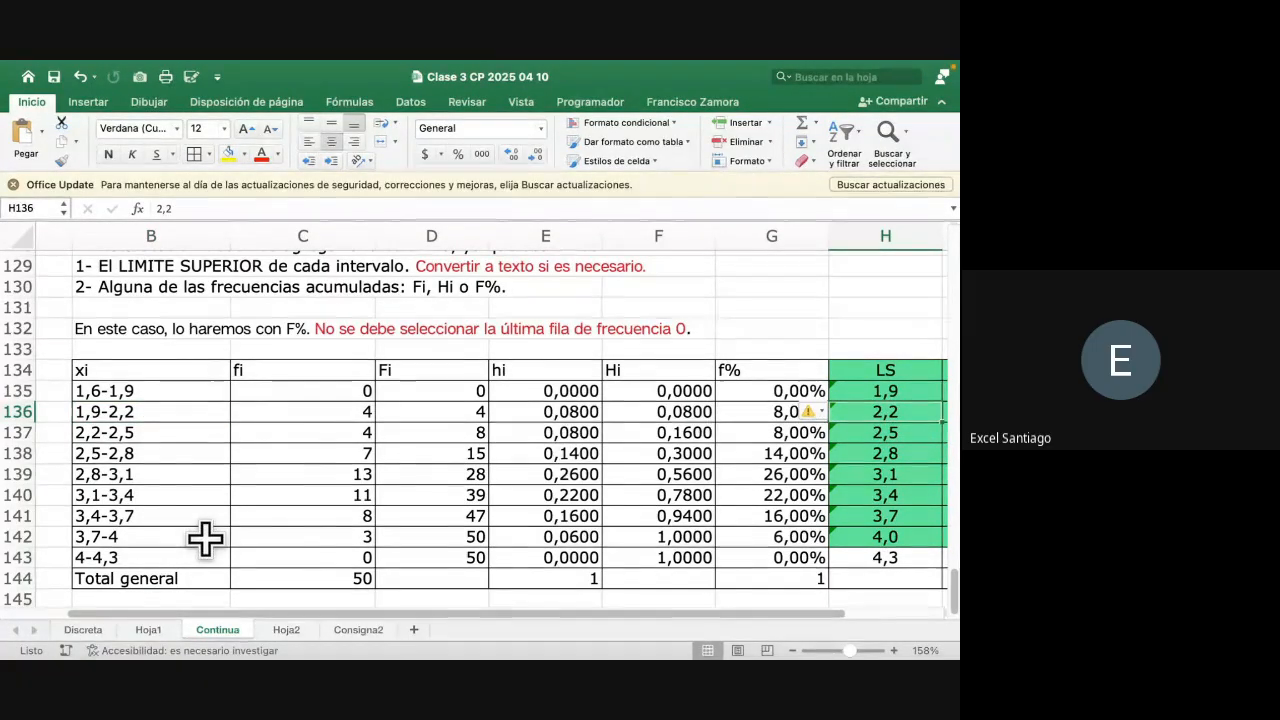
pyautogui.hscroll(5, 205, 538)
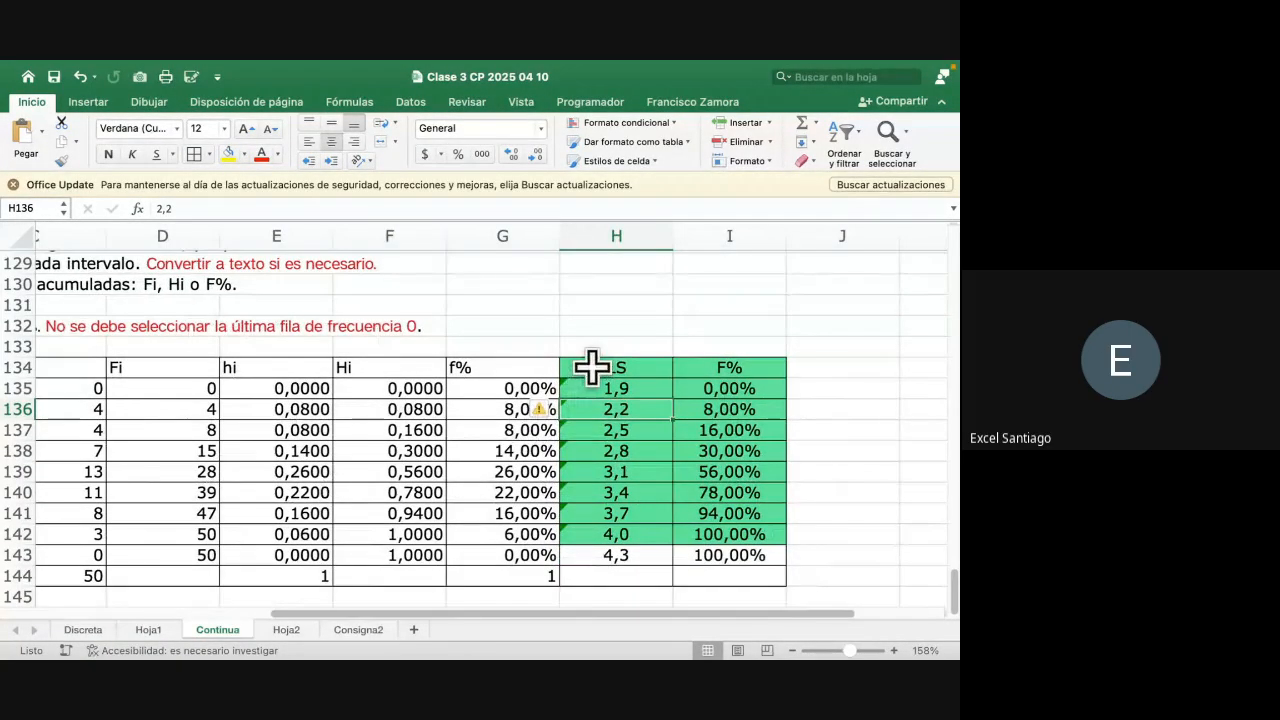
# Compare the LS and F% cells in rows 134 to 142 with the ogive's axes on the presentation slide
pyautogui.moveTo(591, 366); pyautogui.dragTo(703, 540)
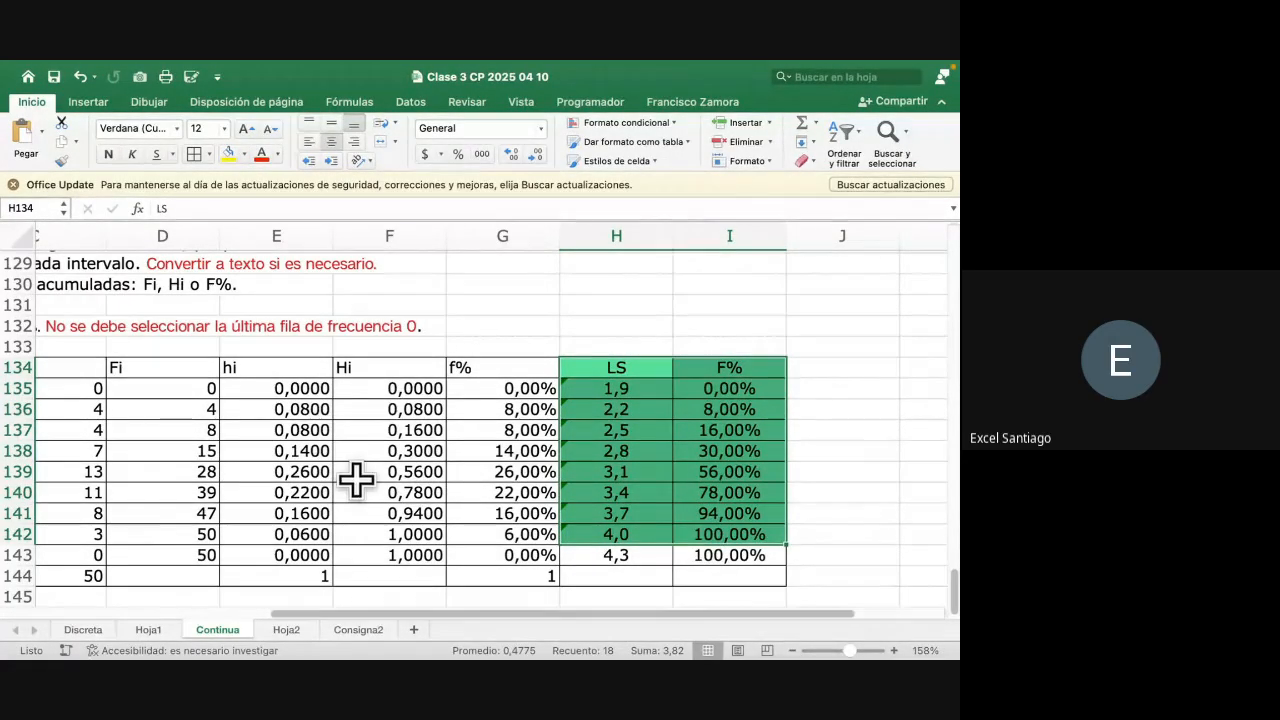
pyautogui.hotkey('ctrl', 'Left')
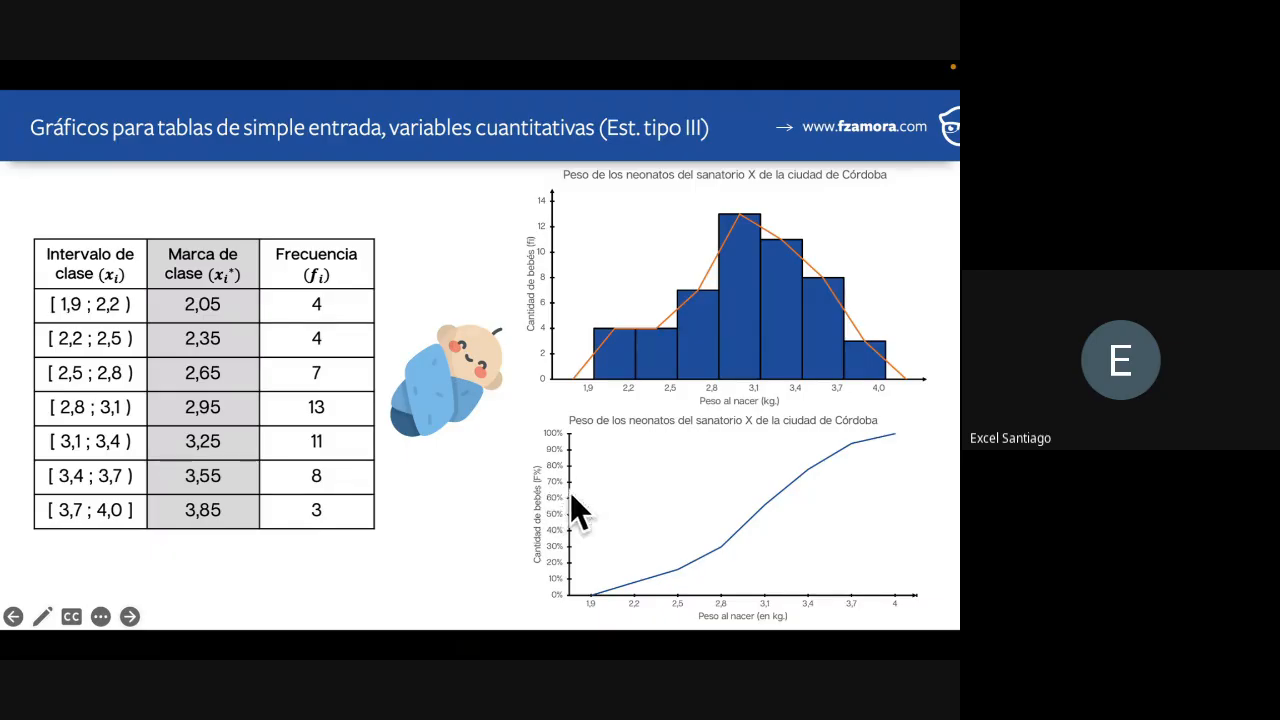
pyautogui.hotkey('ctrl', 'Right')
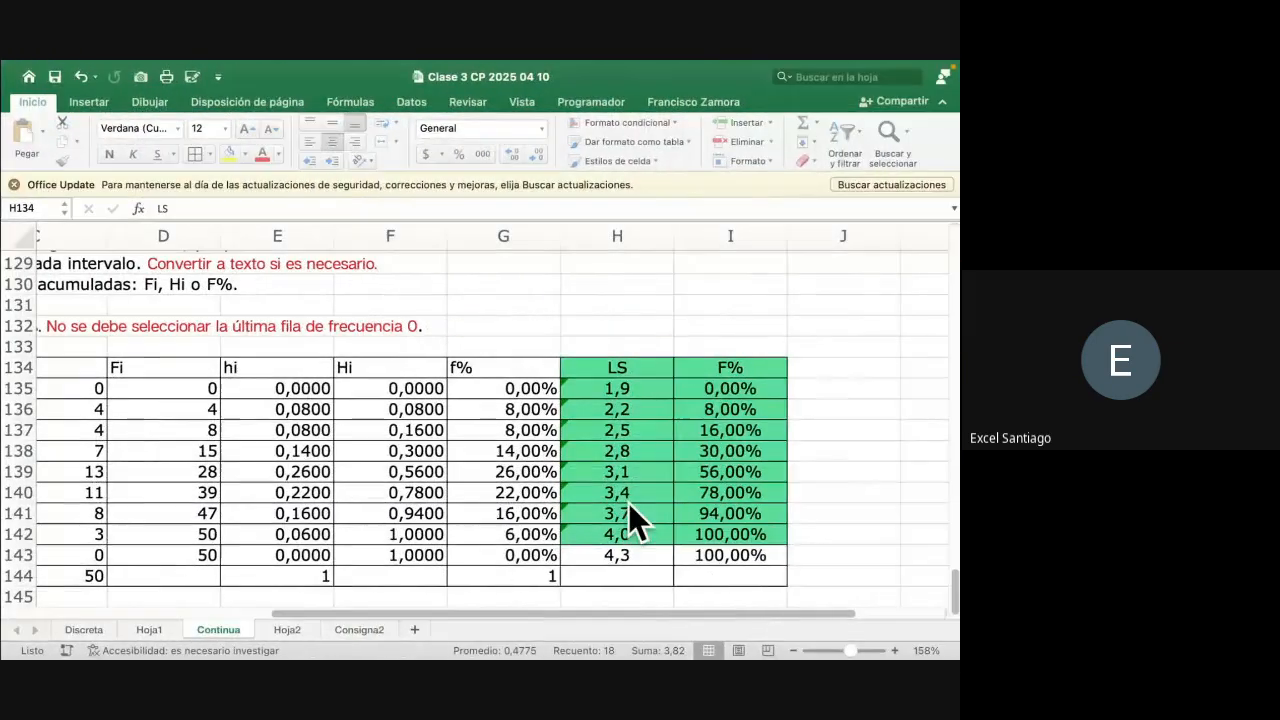
pyautogui.moveTo(720, 371); pyautogui.dragTo(724, 535)
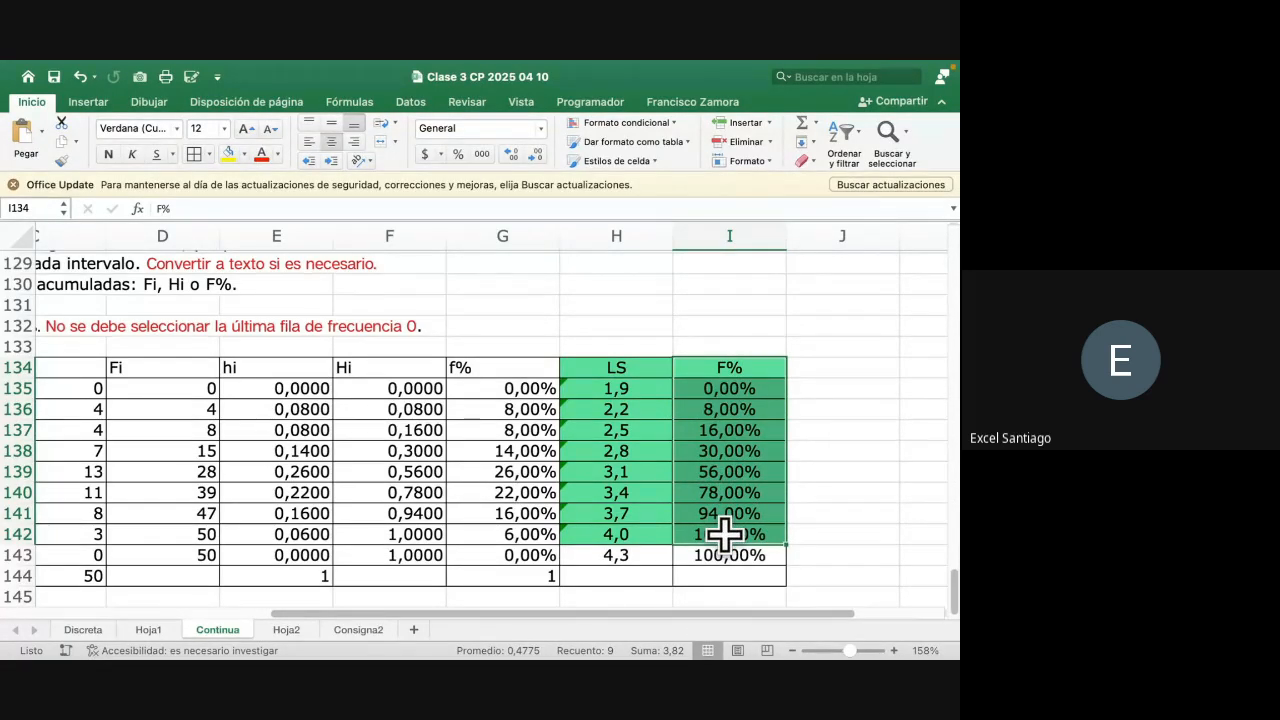
pyautogui.click(609, 367)
pyautogui.moveTo(609, 367); pyautogui.dragTo(727, 532)
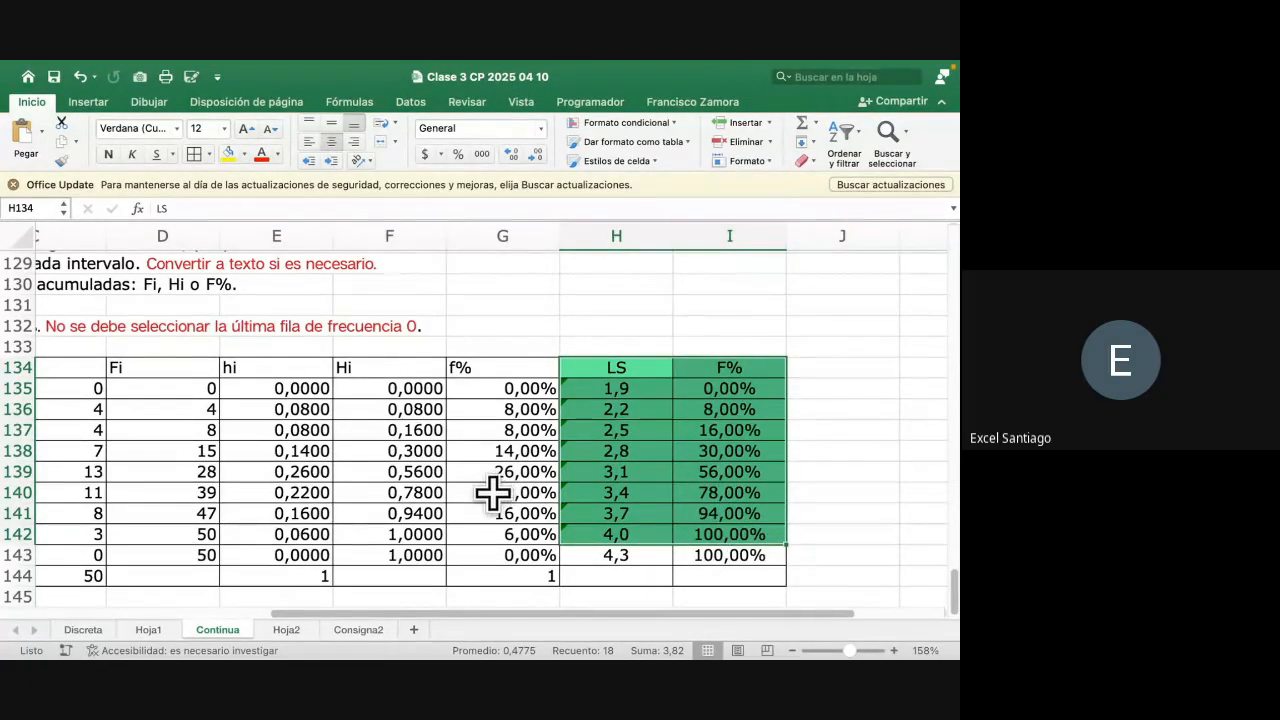
# Check the 4-4,3 interval in row 143, its zero frequency and its LS and F% cells outside the green range
pyautogui.scroll(-3, 493, 493)
pyautogui.hscroll(-3, 493, 493)
pyautogui.hscroll(2, 493, 493)
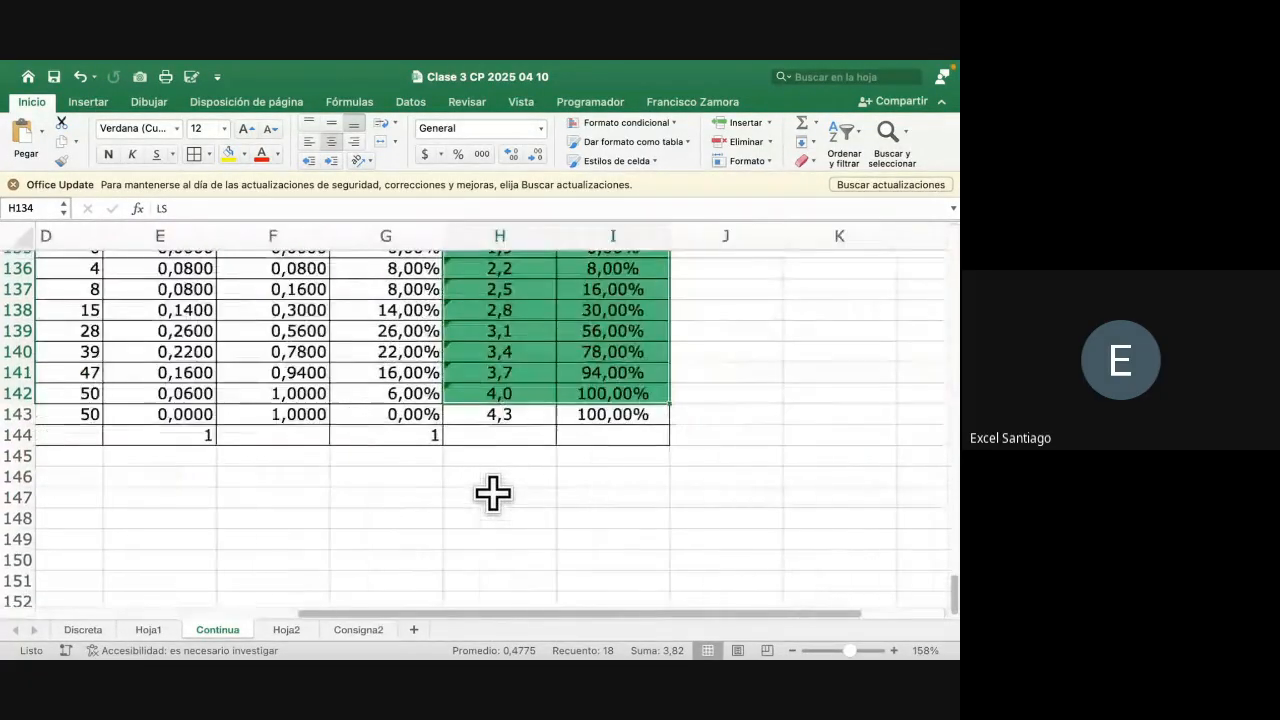
pyautogui.scroll(4, 493, 493)
pyautogui.hscroll(2, 493, 493)
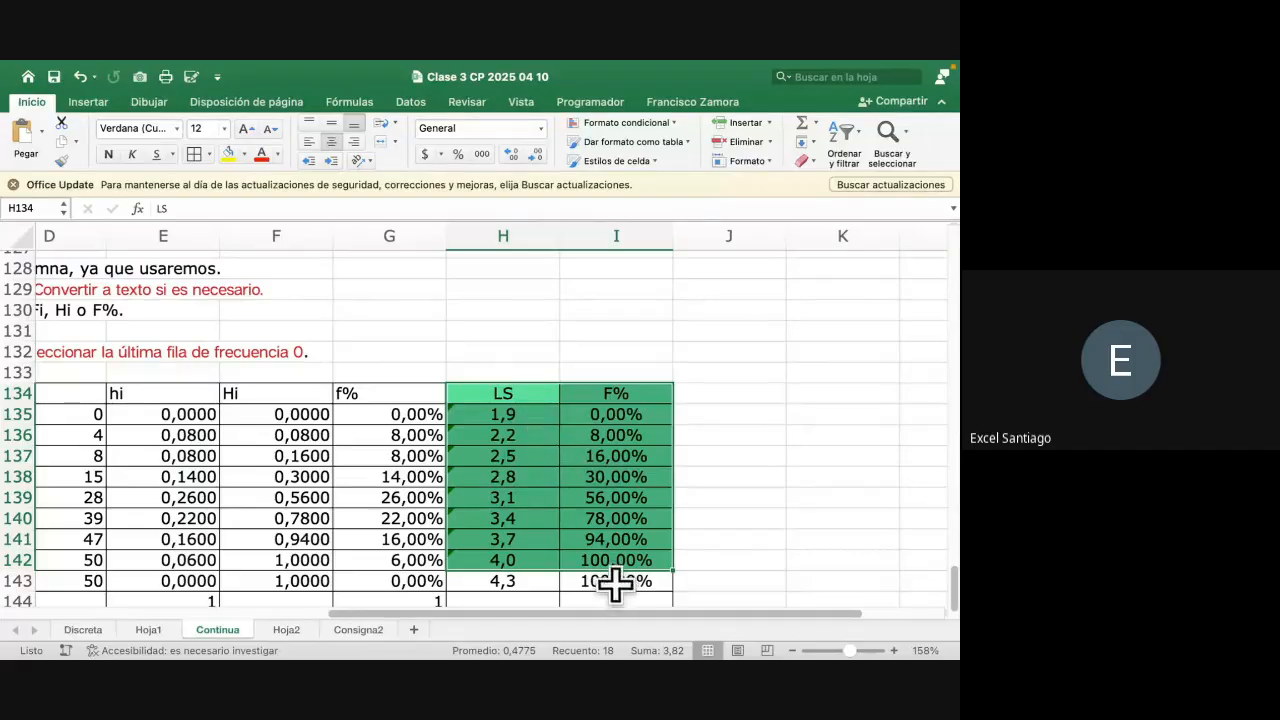
pyautogui.moveTo(551, 557); pyautogui.dragTo(571, 586)
pyautogui.hscroll(-3, 300, 581)
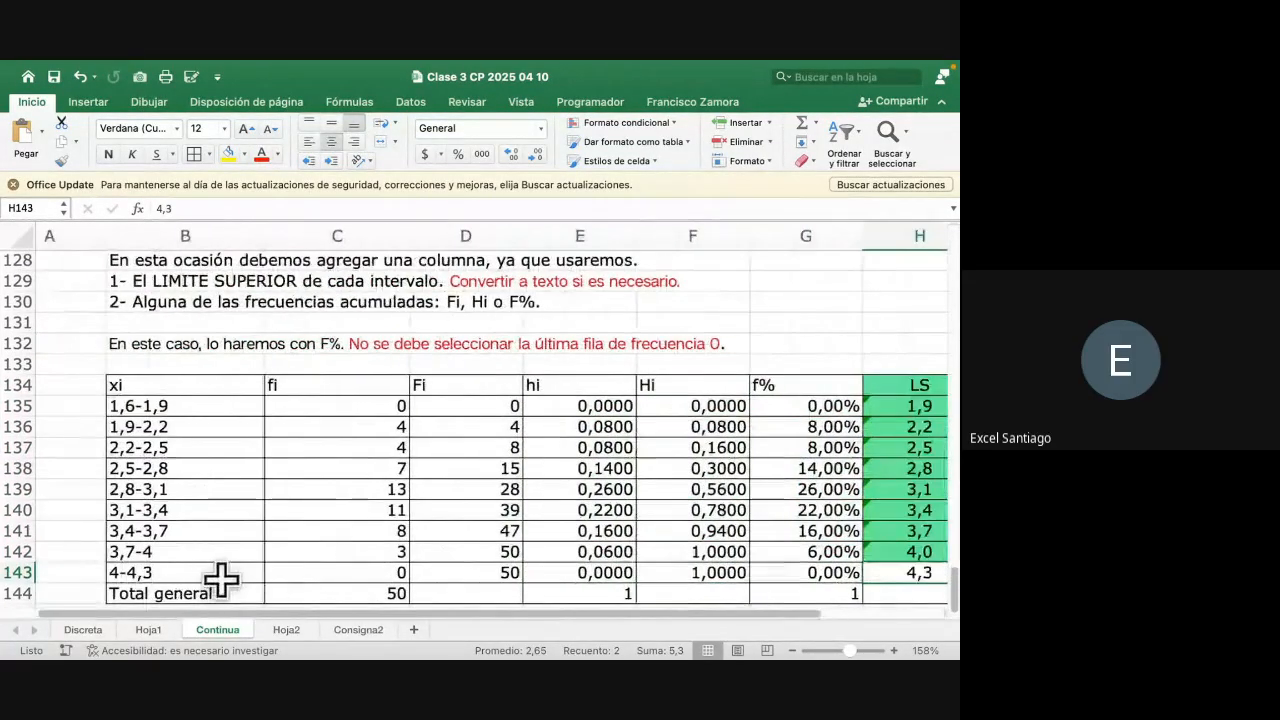
pyautogui.click(295, 572)
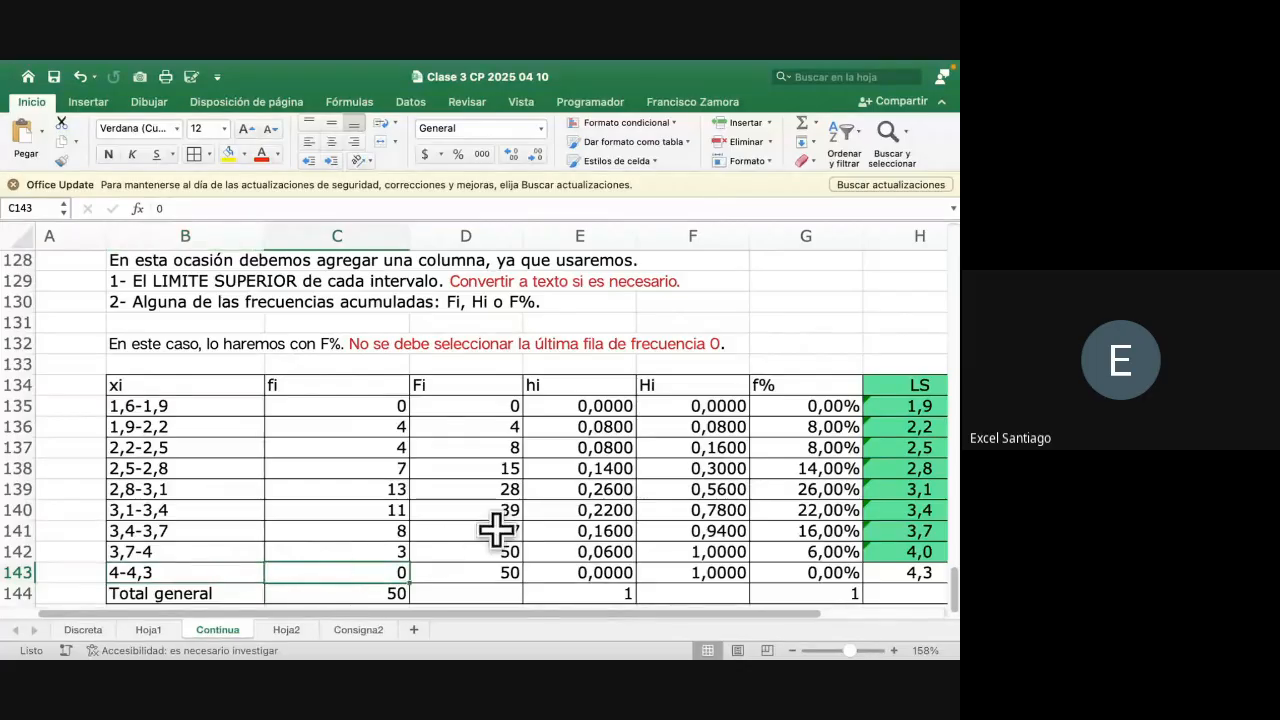
# Insert a basic 2D line chart from the LS and F% range H134:I142 and enlarge it across columns D to I
pyautogui.hscroll(3, 497, 530)
pyautogui.moveTo(654, 551); pyautogui.dragTo(729, 548)
pyautogui.moveTo(629, 383); pyautogui.dragTo(745, 550)
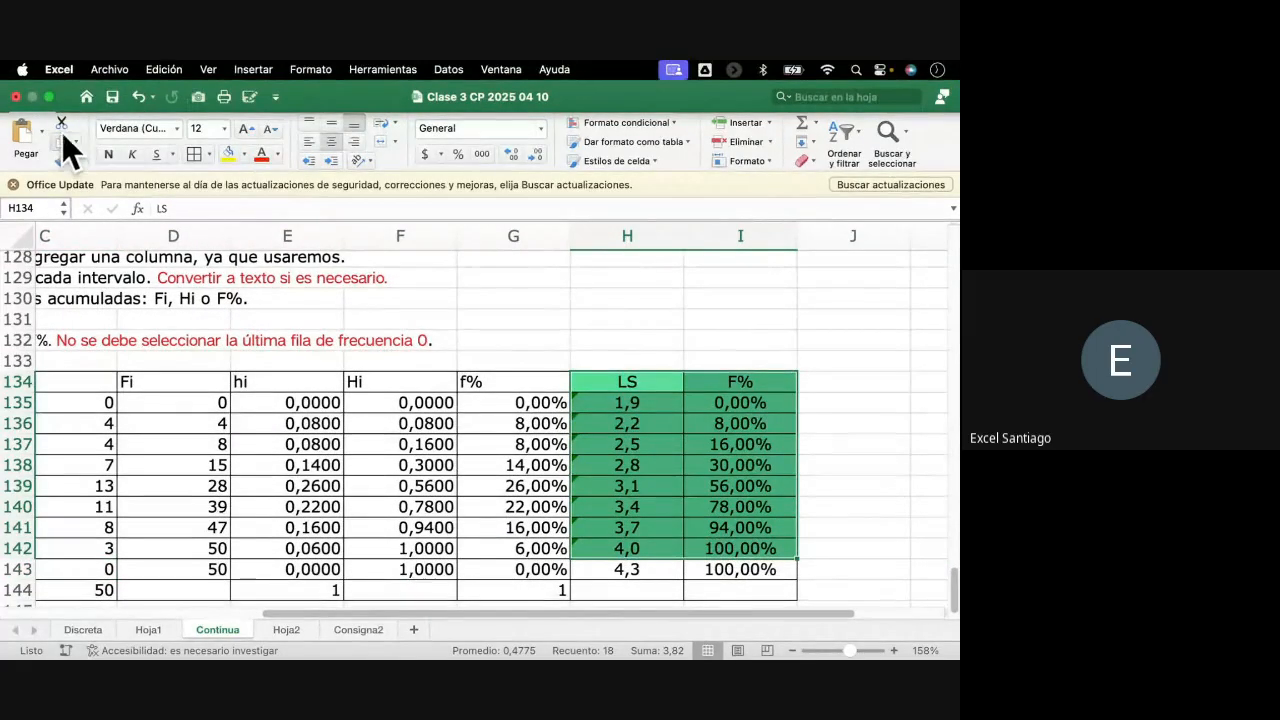
pyautogui.click(88, 104)
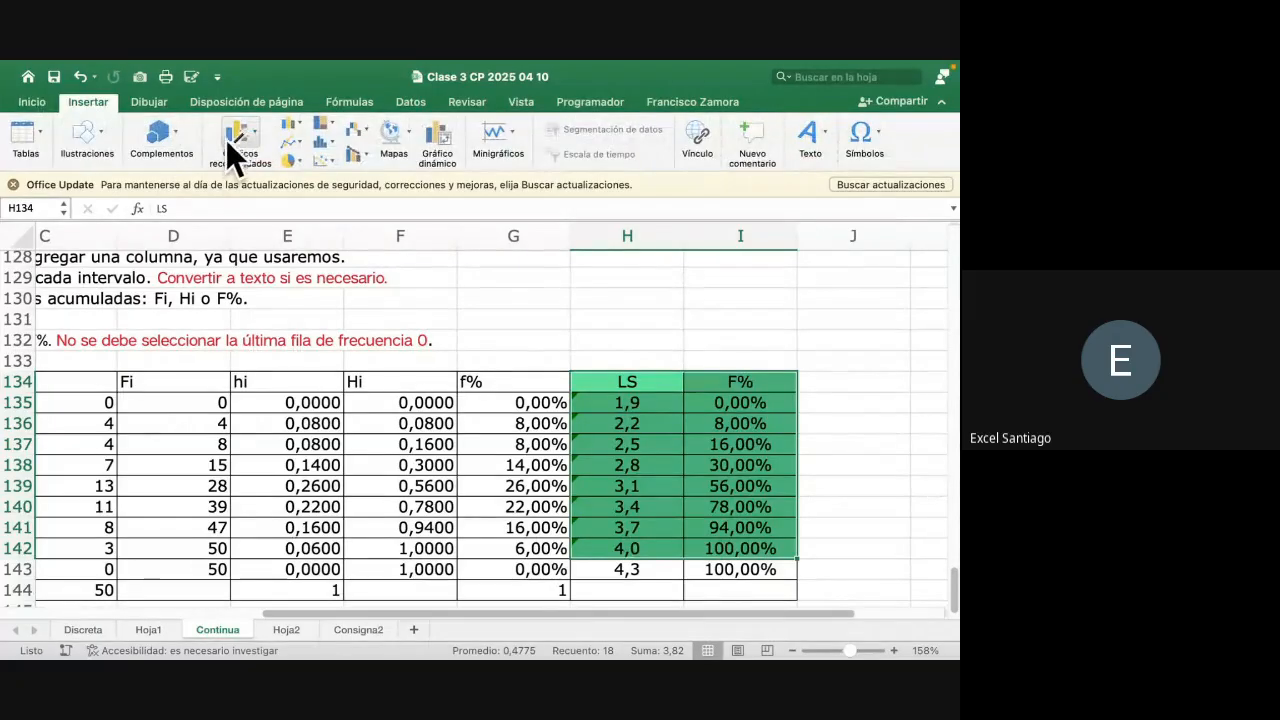
pyautogui.click(287, 138)
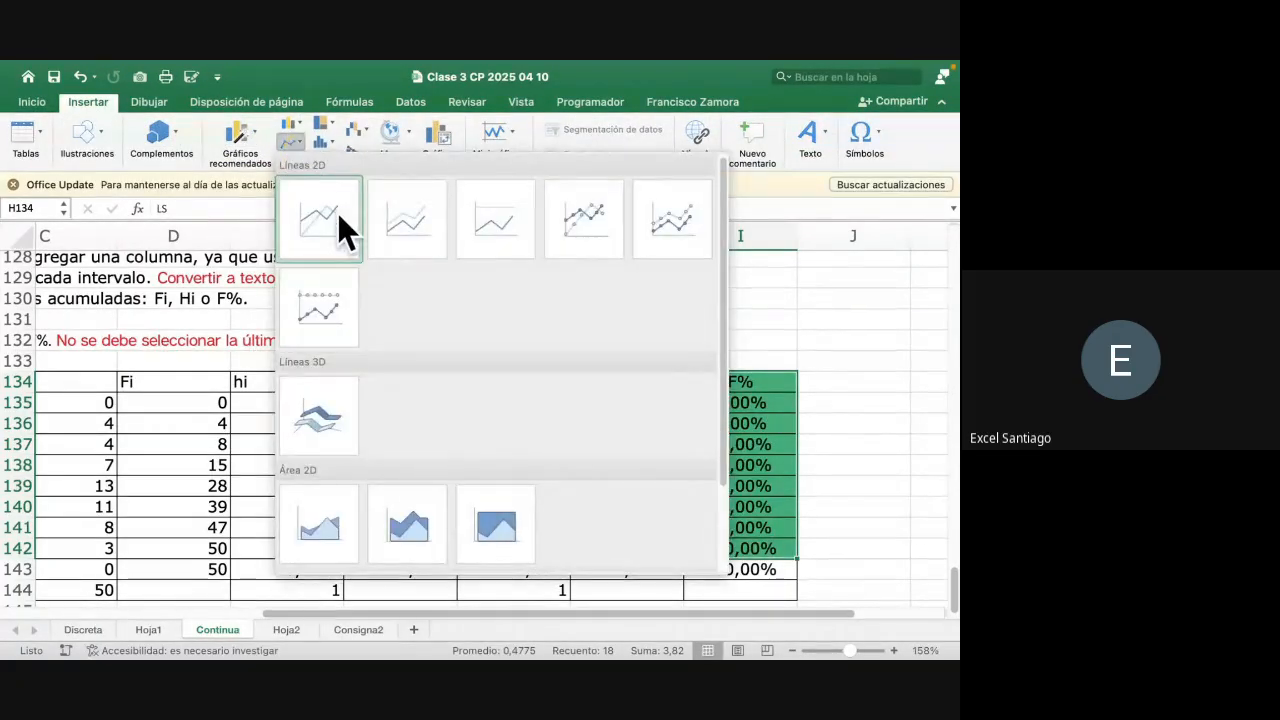
pyautogui.click(337, 214)
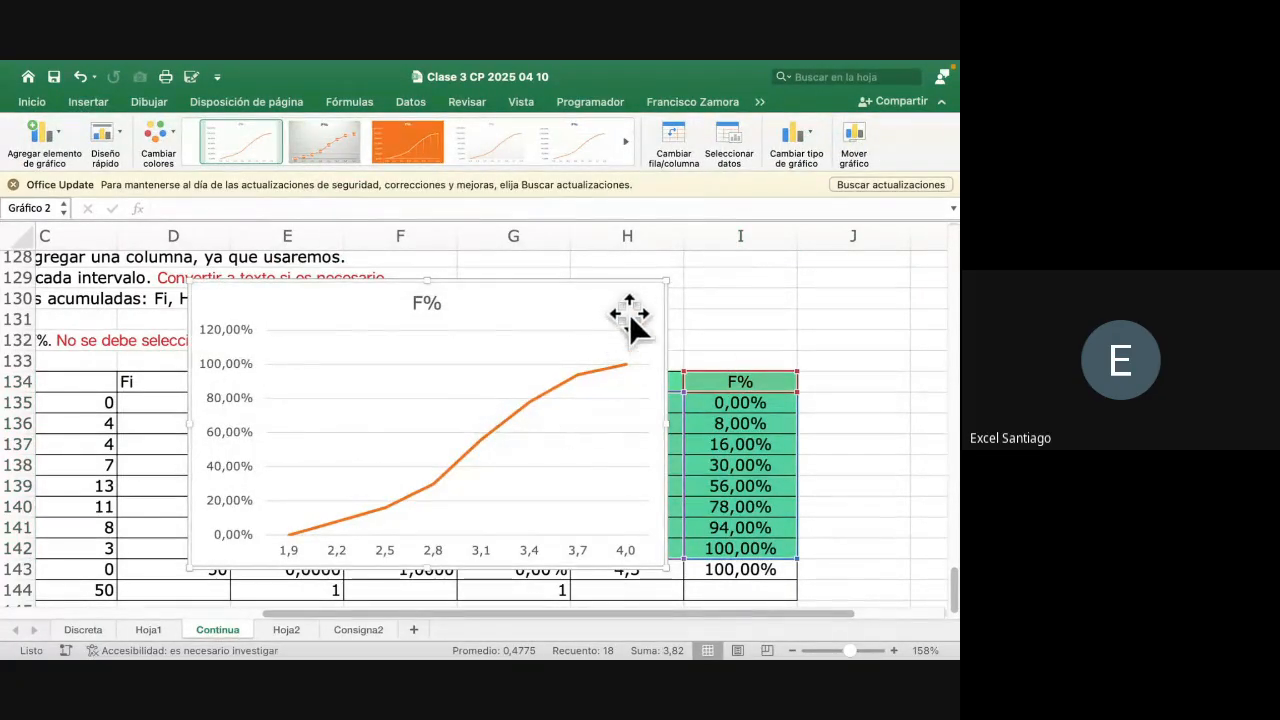
pyautogui.moveTo(667, 284); pyautogui.dragTo(782, 271)
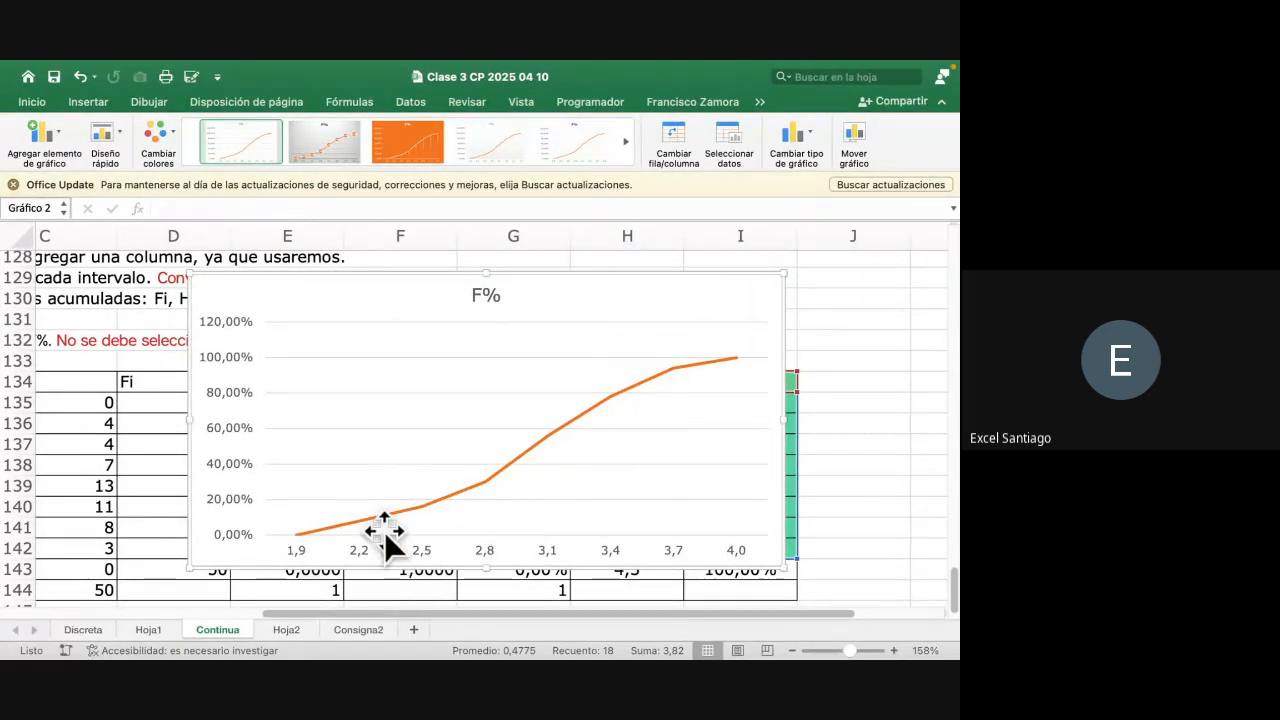
pyautogui.click(298, 537)
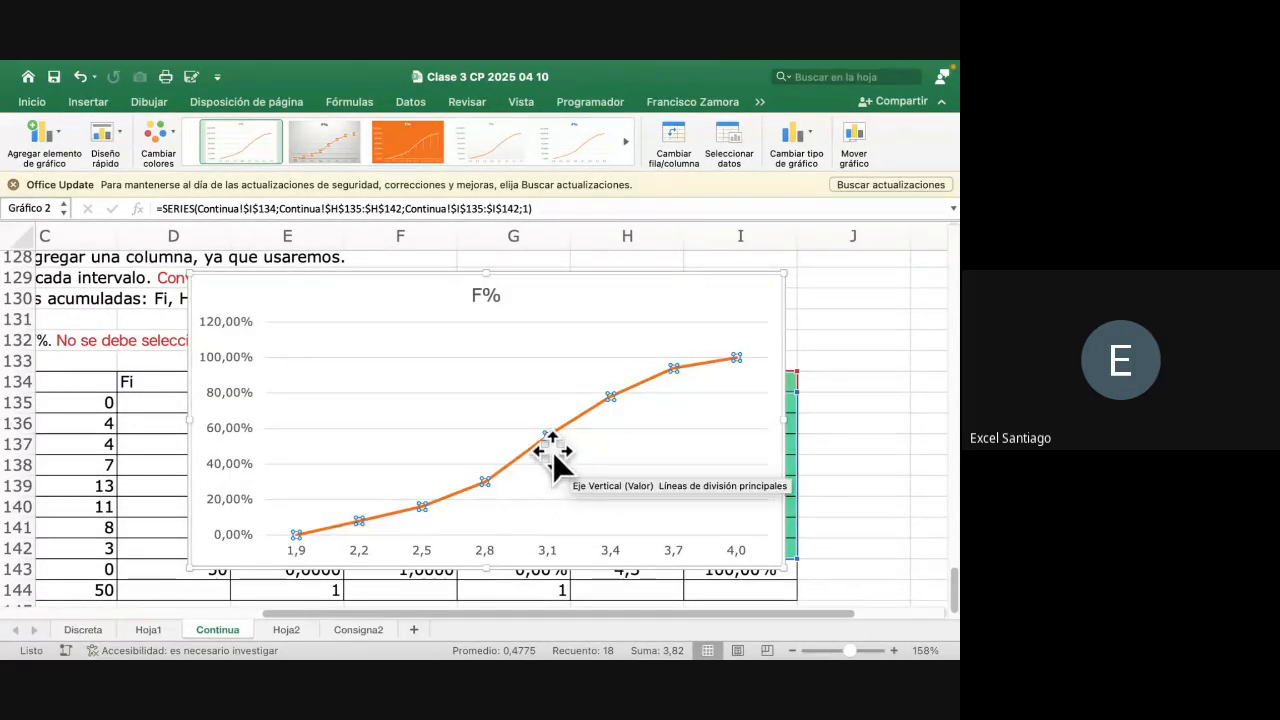
# Open the format options of the F% chart's vertical axis and shift the chart over columns C to H
pyautogui.click(237, 360)
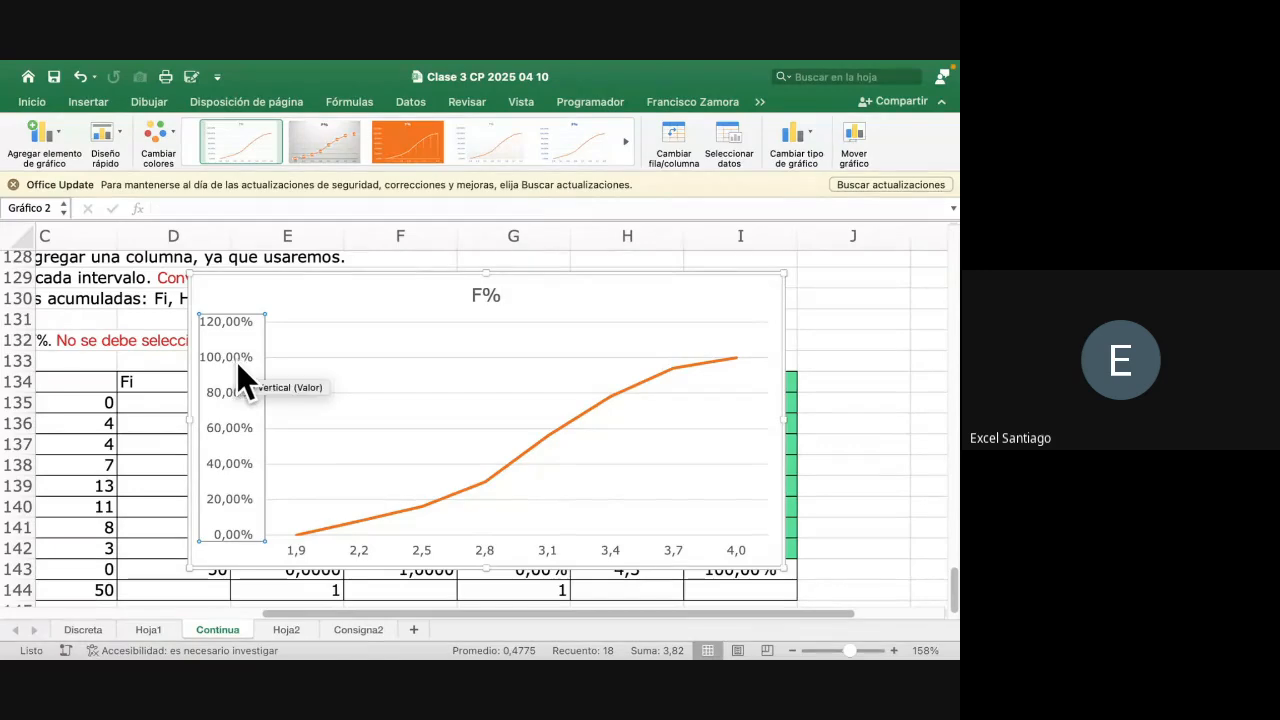
pyautogui.click(760, 101)
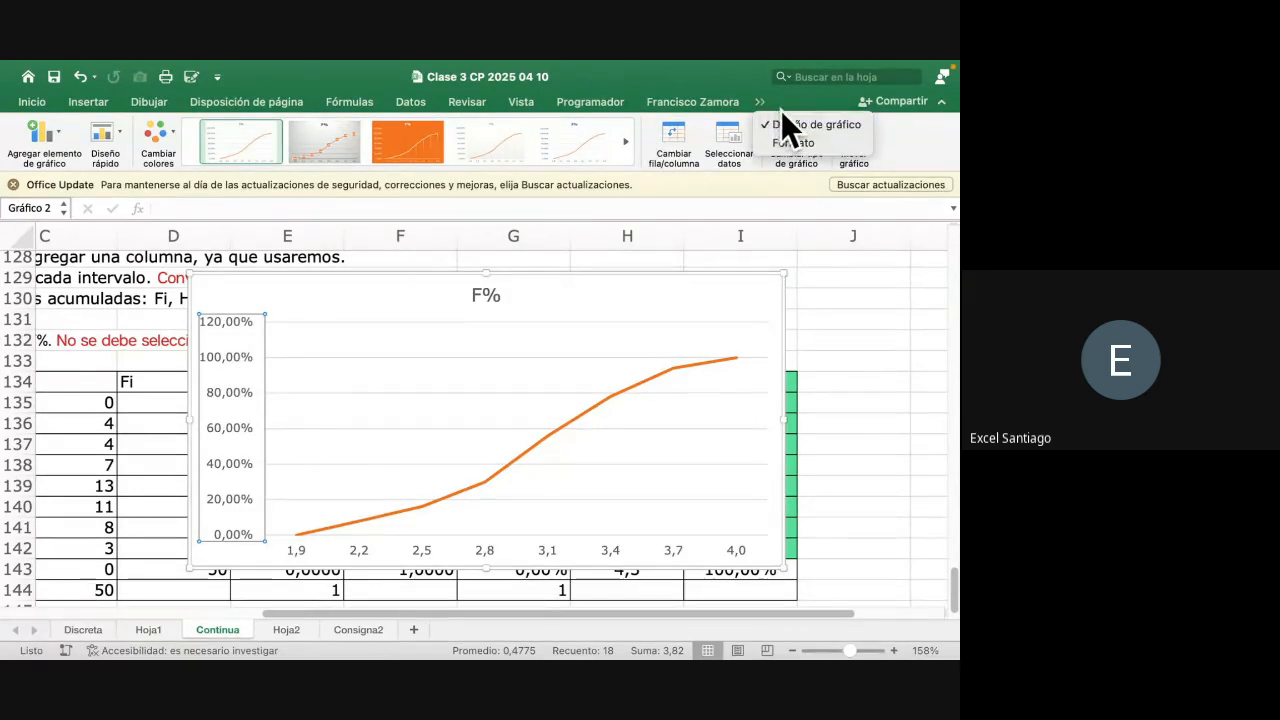
pyautogui.click(792, 141)
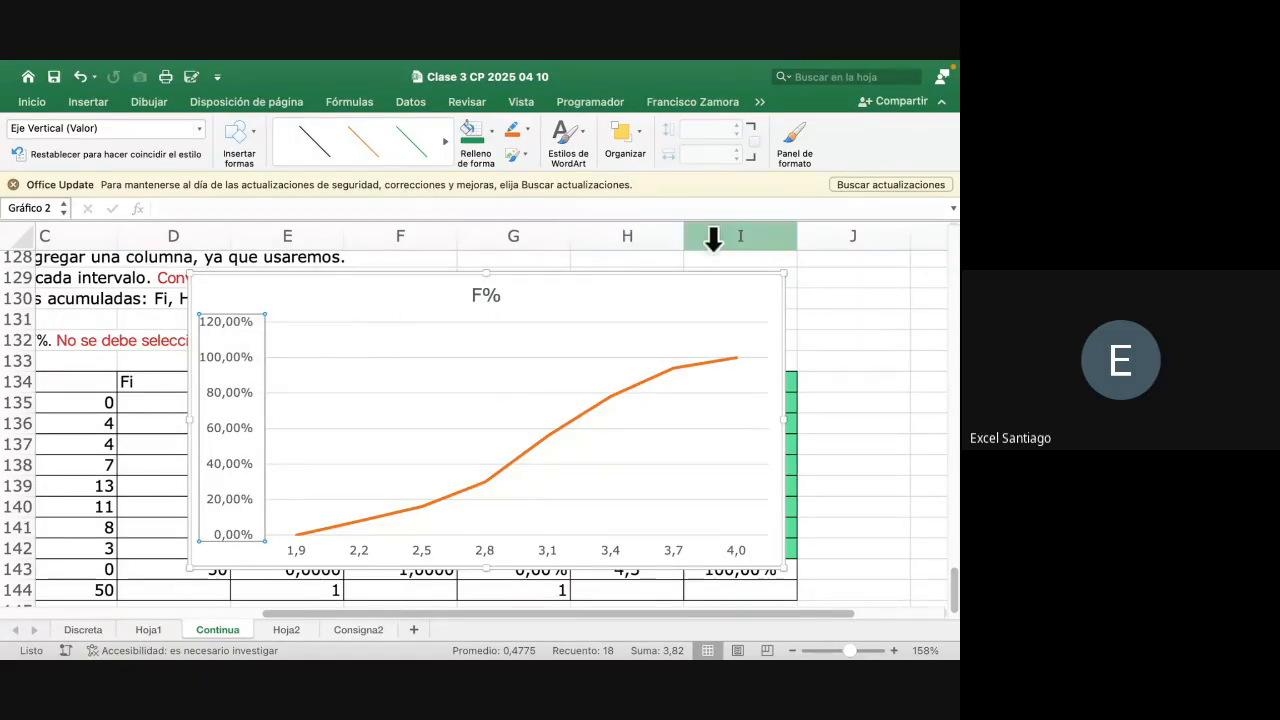
pyautogui.click(799, 131)
pyautogui.moveTo(569, 296); pyautogui.dragTo(451, 289)
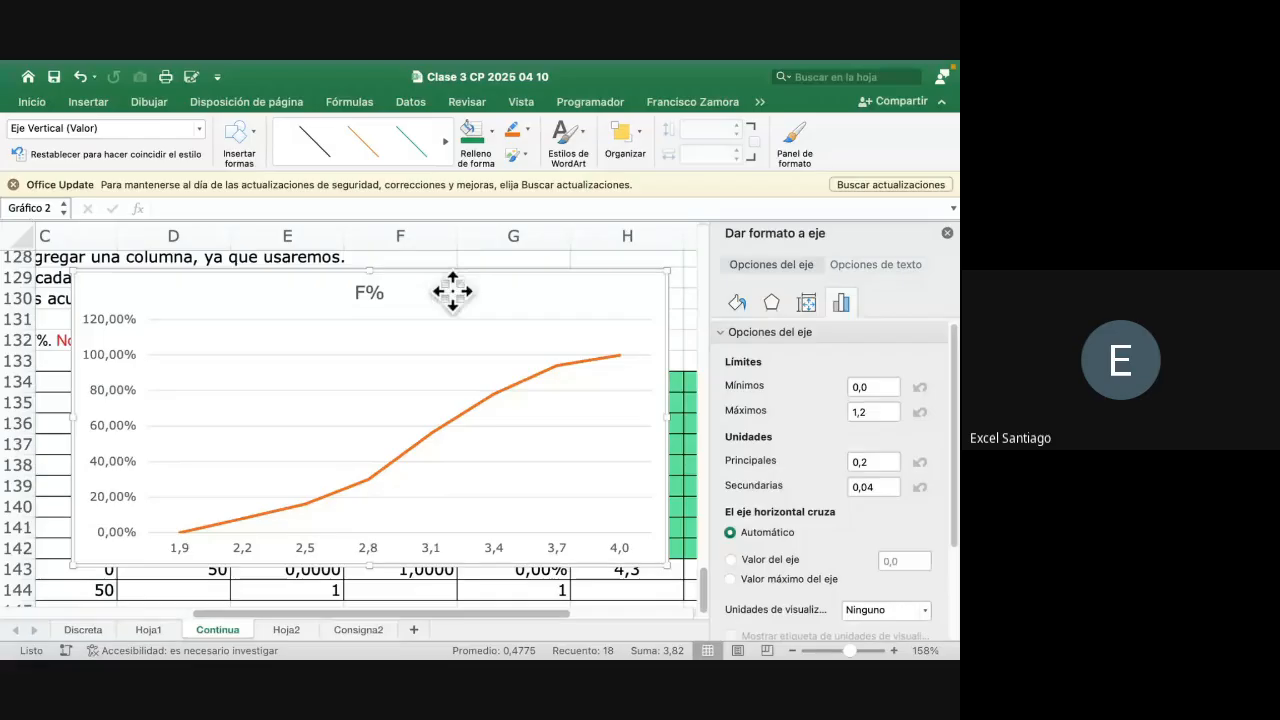
# Set the maximum limit of the F% chart's vertical axis to 1
pyautogui.click(122, 356)
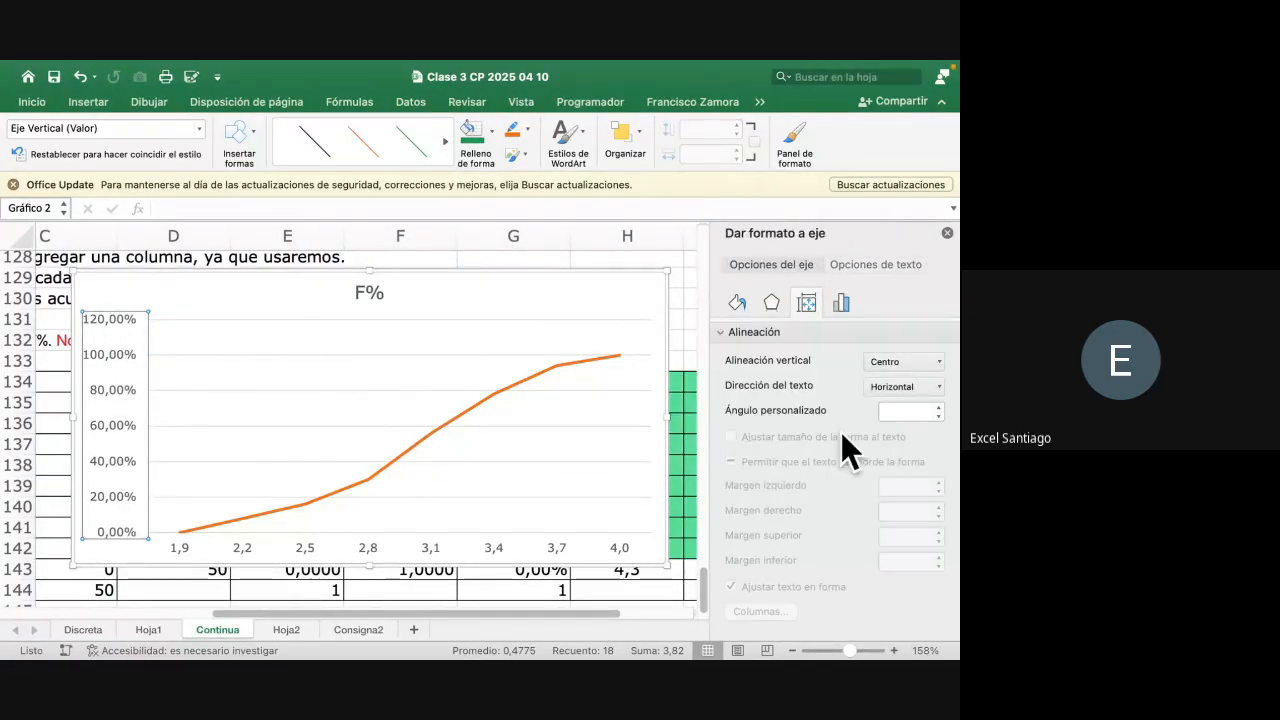
pyautogui.click(838, 304)
pyautogui.click(789, 329)
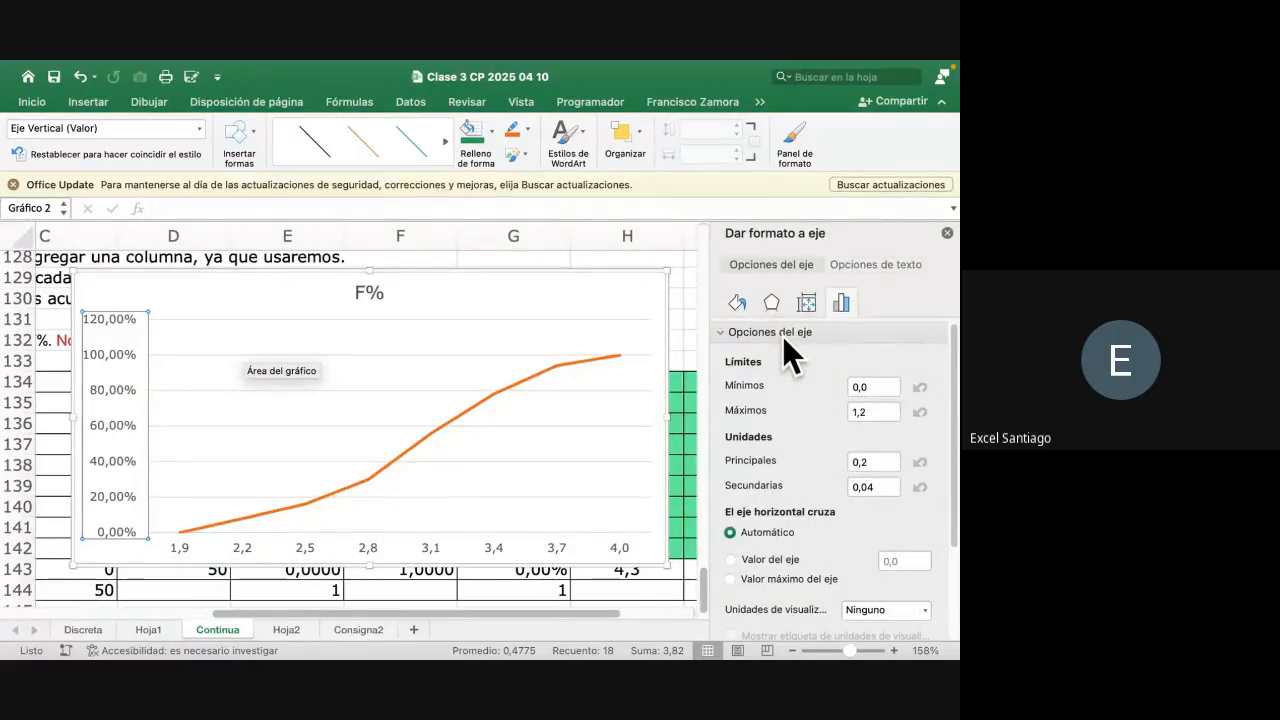
pyautogui.click(884, 412)
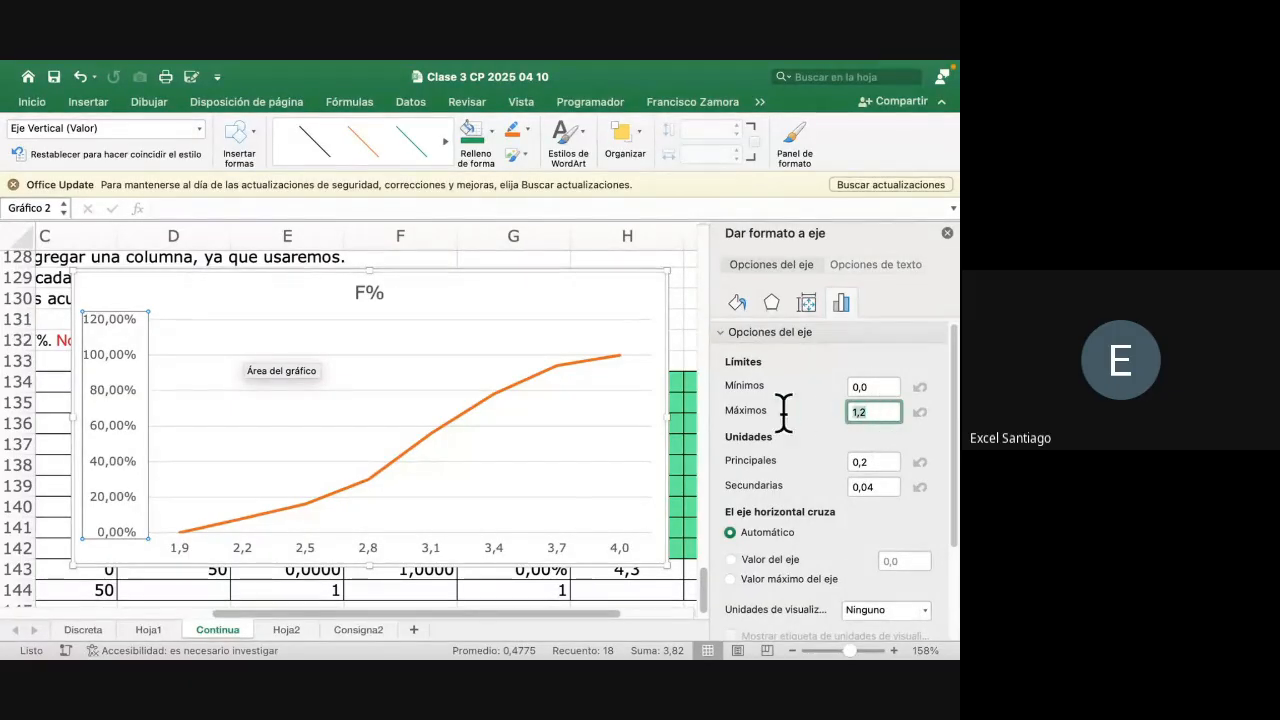
pyautogui.write('1')
pyautogui.press('Return')
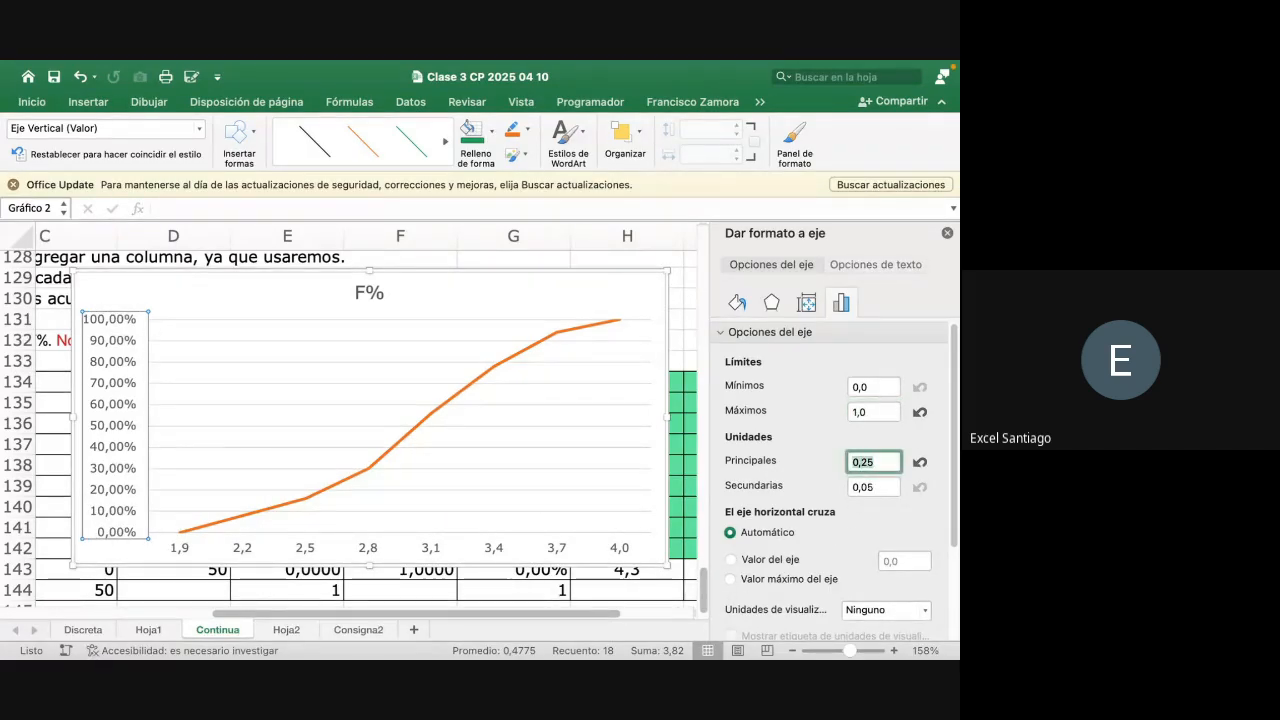
# Try a major unit of 0,25 on the F% chart's vertical axis and finally set it to 0,2
pyautogui.press('Return')
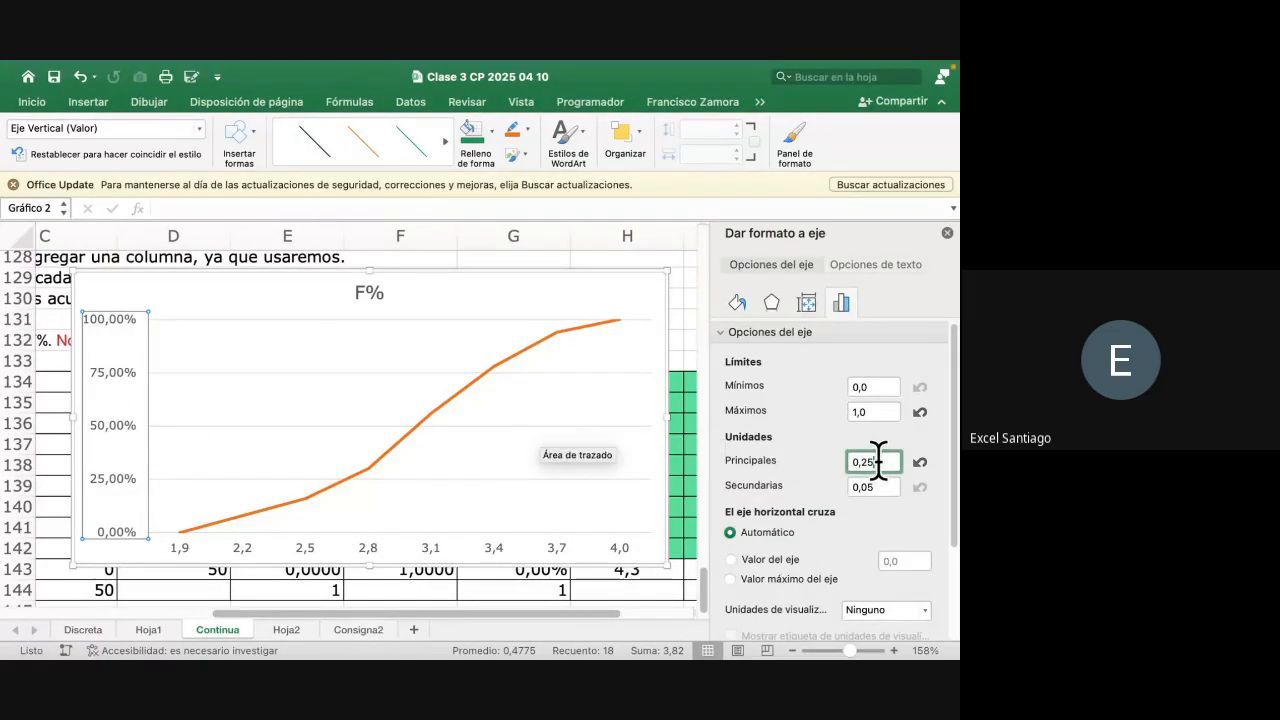
pyautogui.write('0,20')
pyautogui.press('Return')
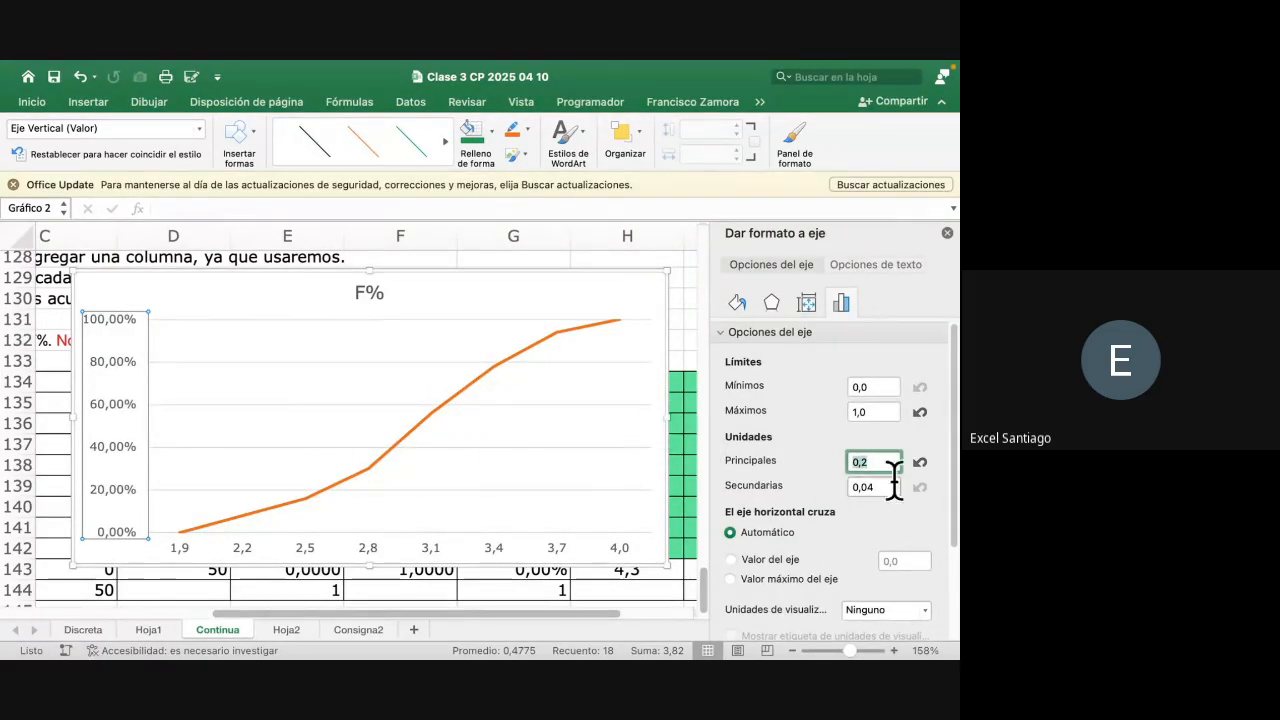
# Examine the F% curve's data points by selecting the series, deselect the chart at cell I130 and close the format pane
pyautogui.scroll(-2, 303, 465)
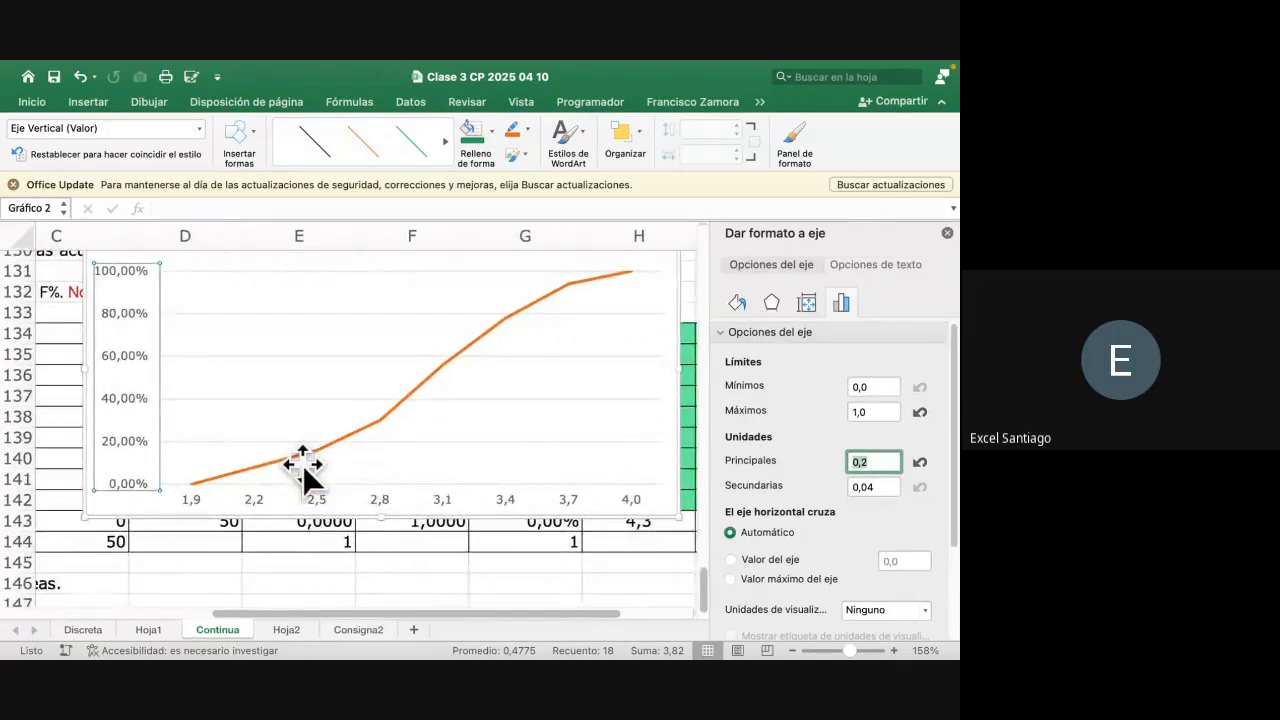
pyautogui.hscroll(-2, 303, 465)
pyautogui.scroll(2, 303, 465)
pyautogui.hscroll(2, 303, 465)
pyautogui.scroll(-1, 303, 465)
pyautogui.hscroll(1, 303, 465)
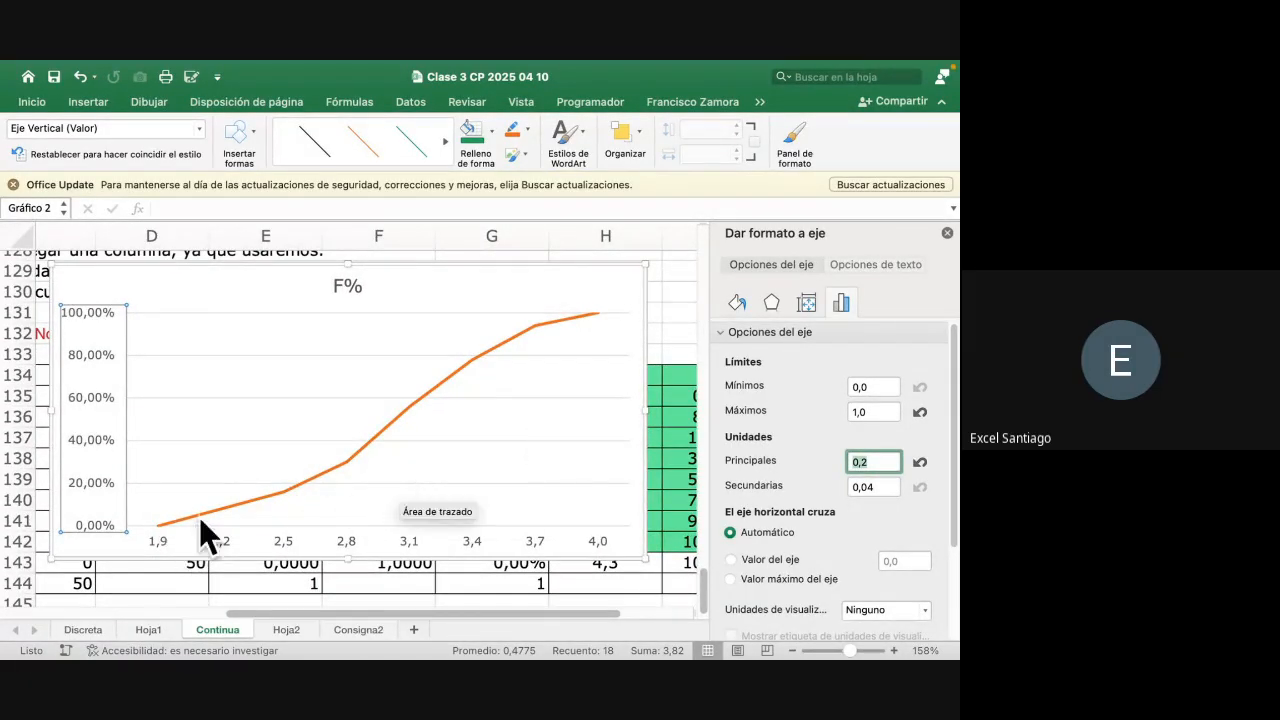
pyautogui.click(597, 315)
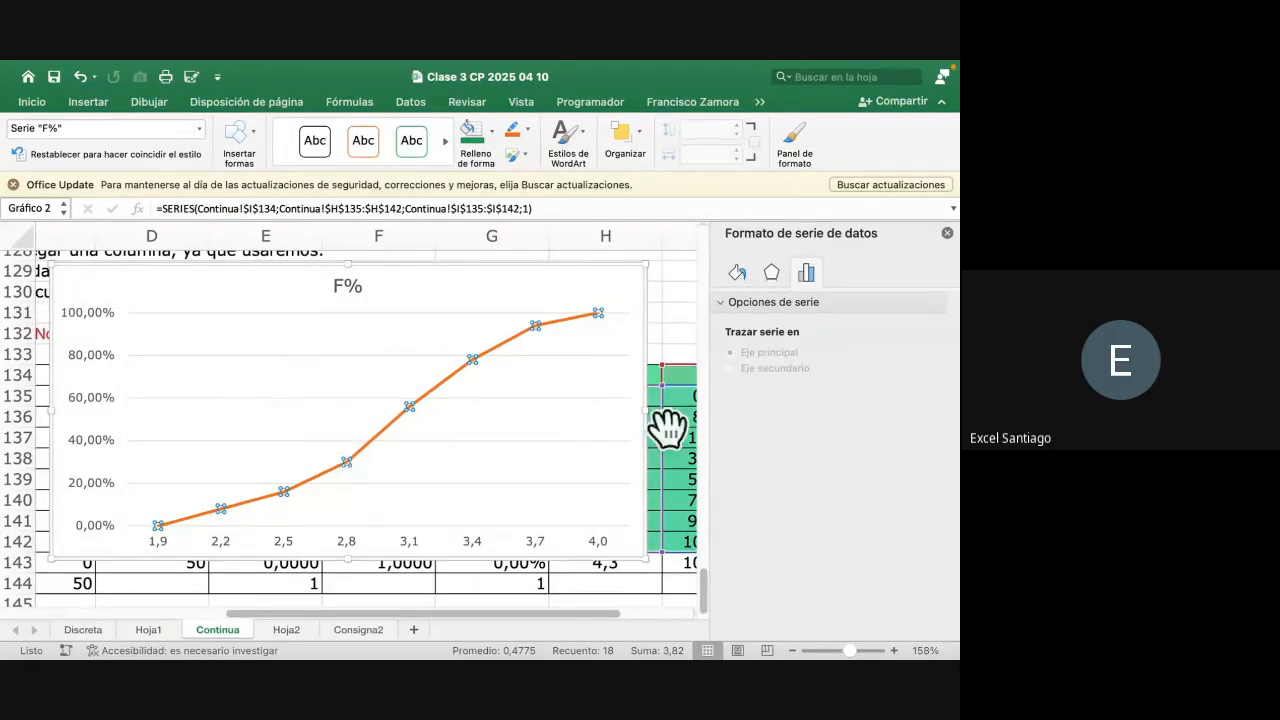
pyautogui.click(681, 293)
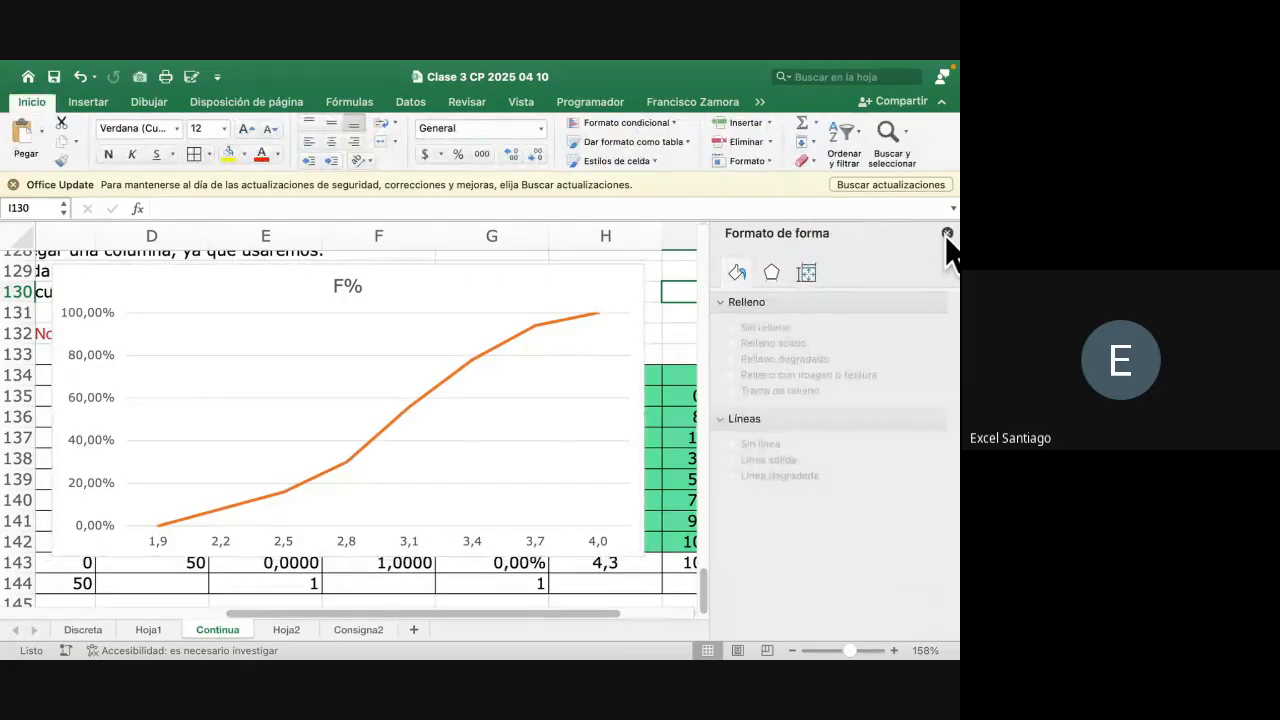
pyautogui.click(944, 236)
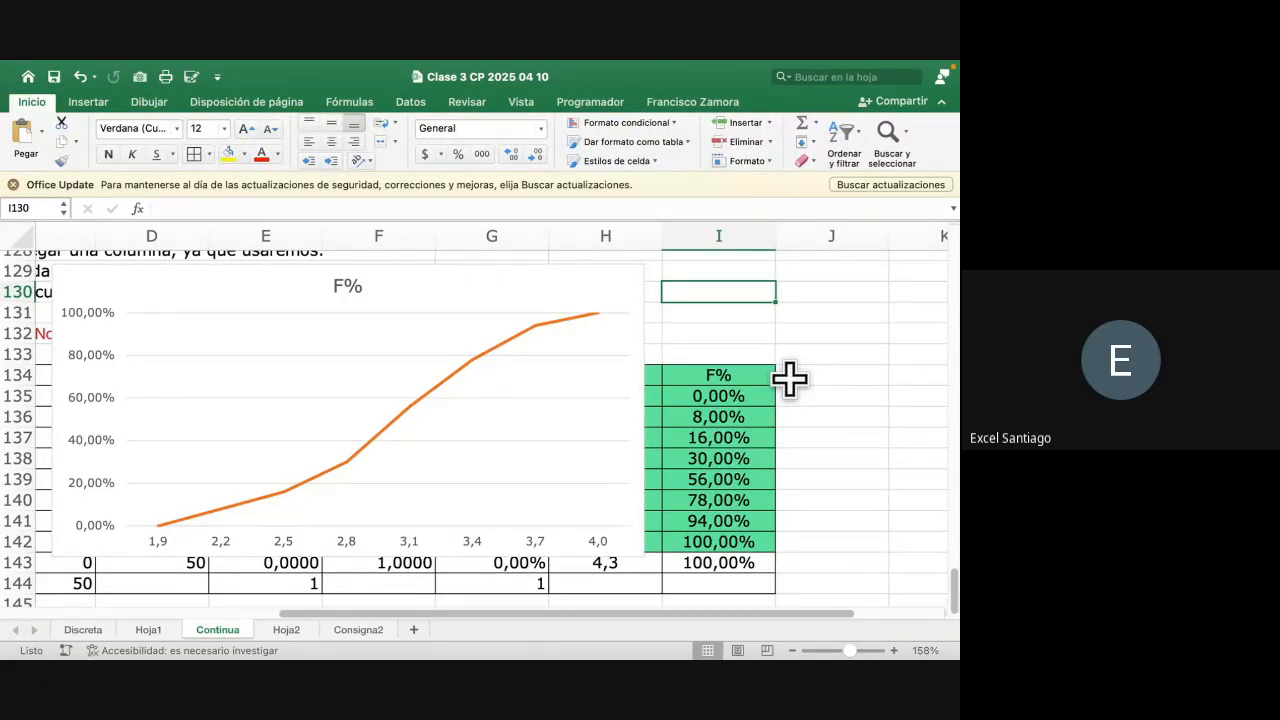
# Switch to the slide with the example birth-weight histogram and ogive, and on to the Word document Ejemplos U4 definitivo
pyautogui.hotkey('ctrl', 'Left')
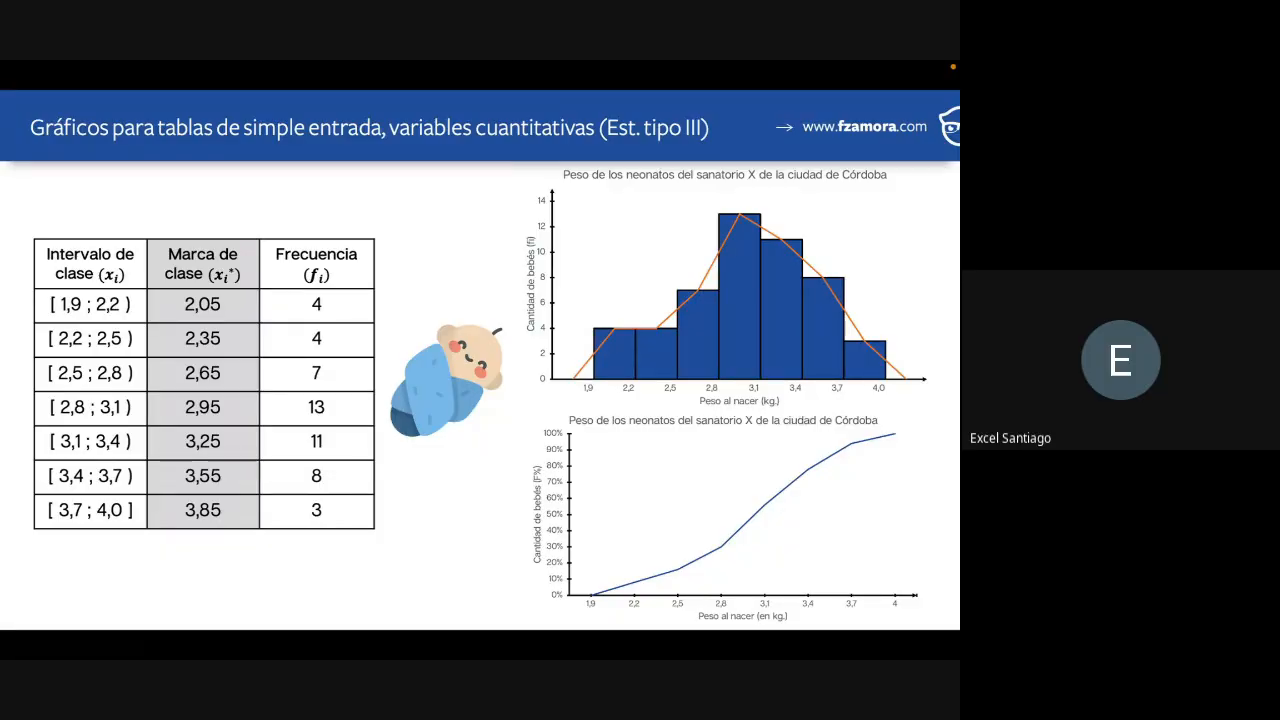
pyautogui.hotkey('ctrl', 'Left')
pyautogui.hotkey('ctrl', 'Left')
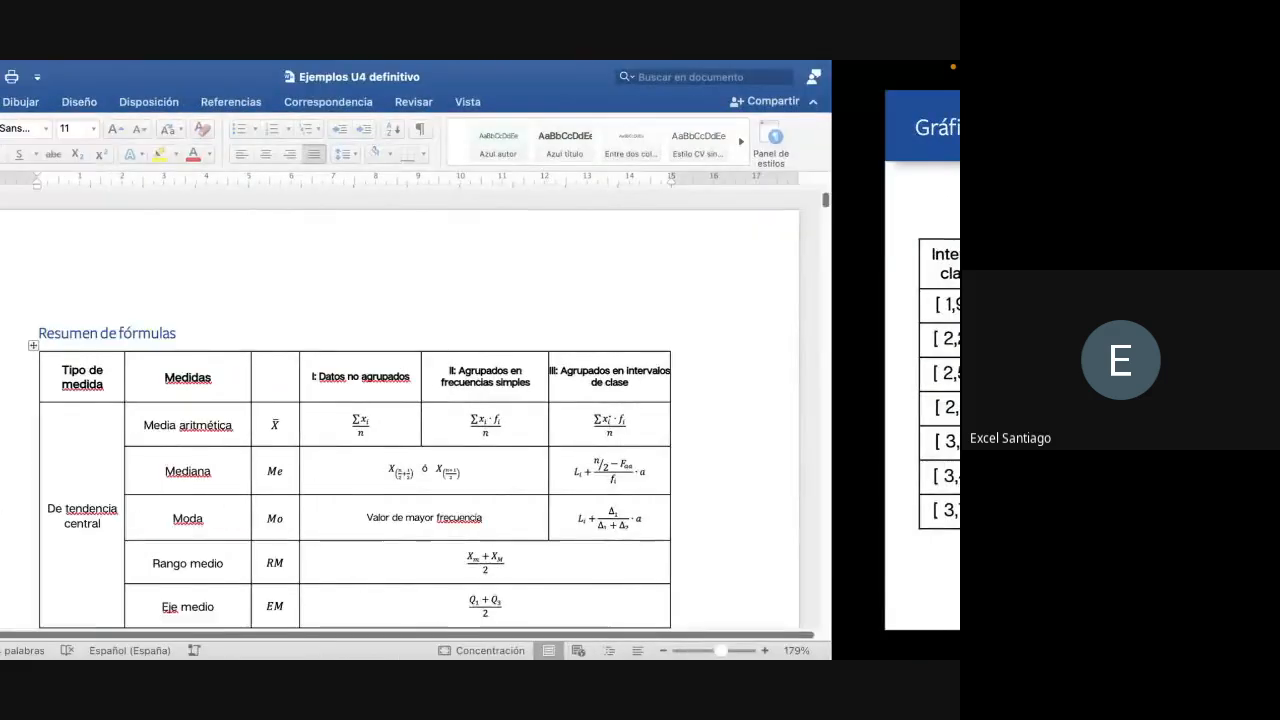